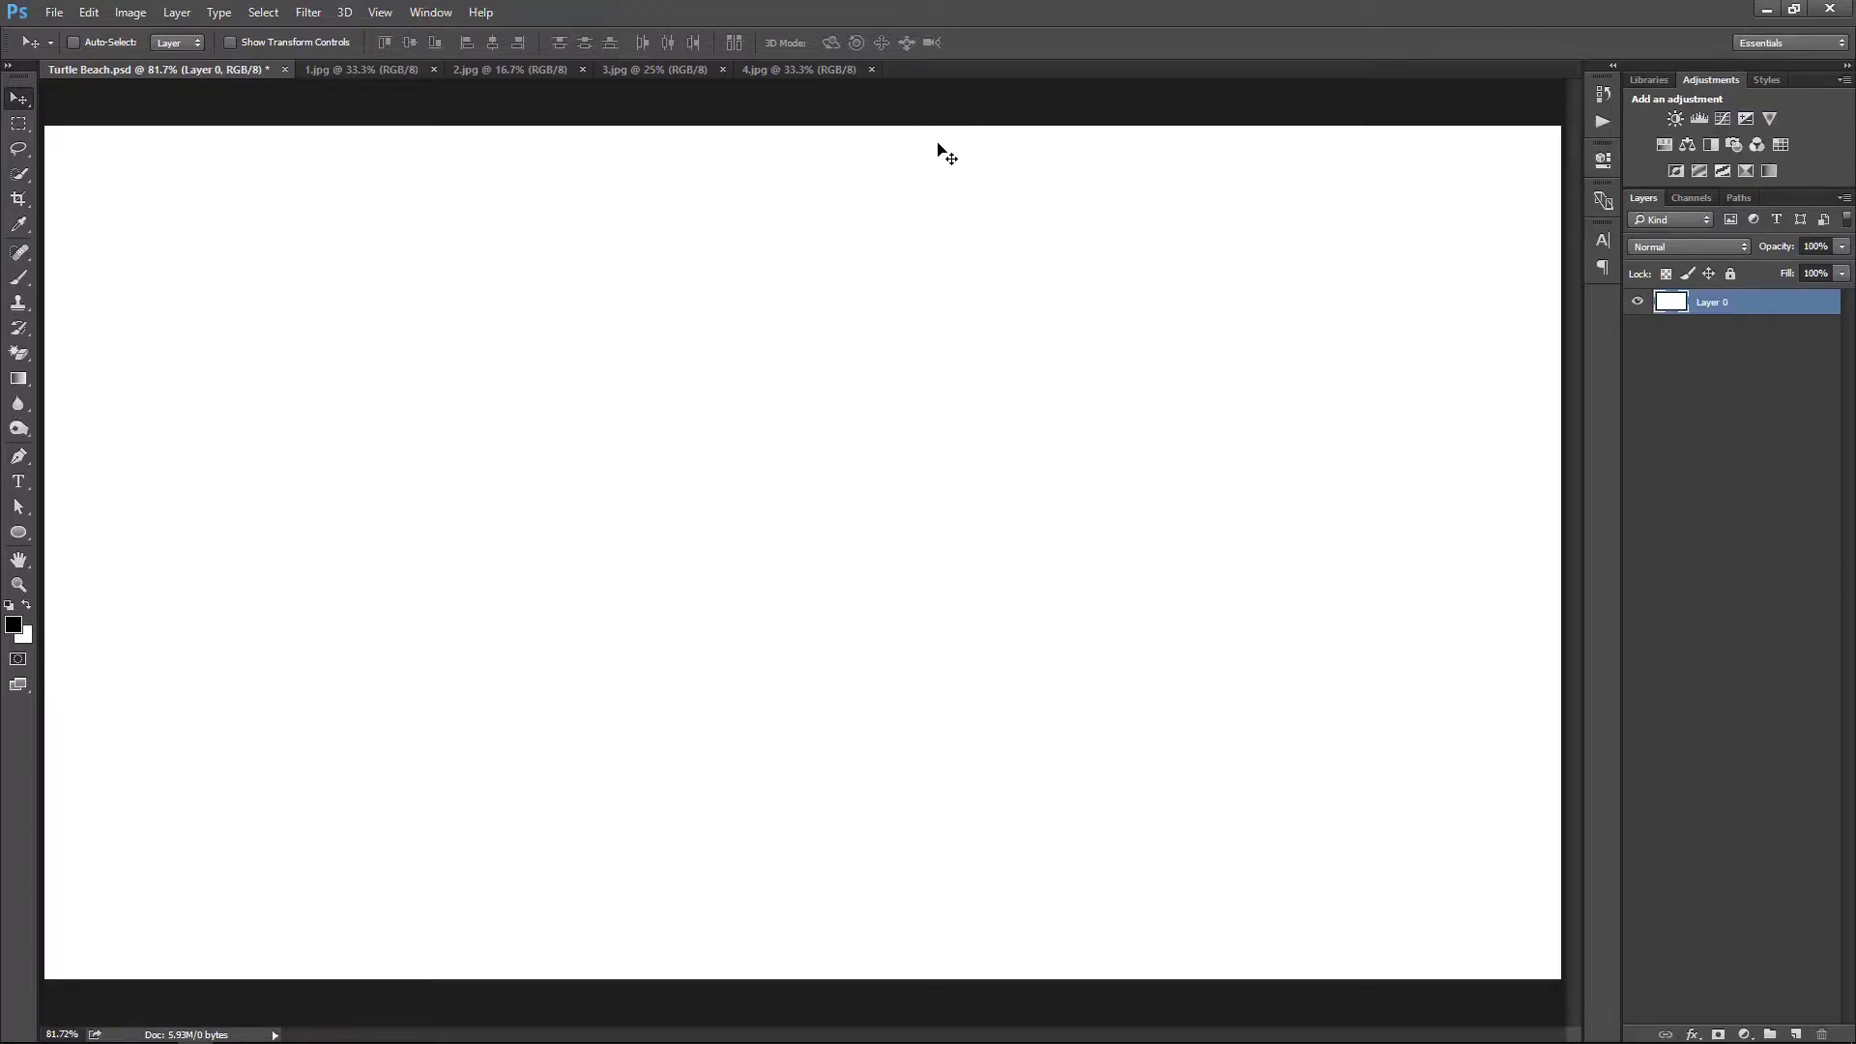
Preview the beach, sea turtle, pool water and water drop photos, then return to the blank Turtle Beach canvas
left_click(336, 75)
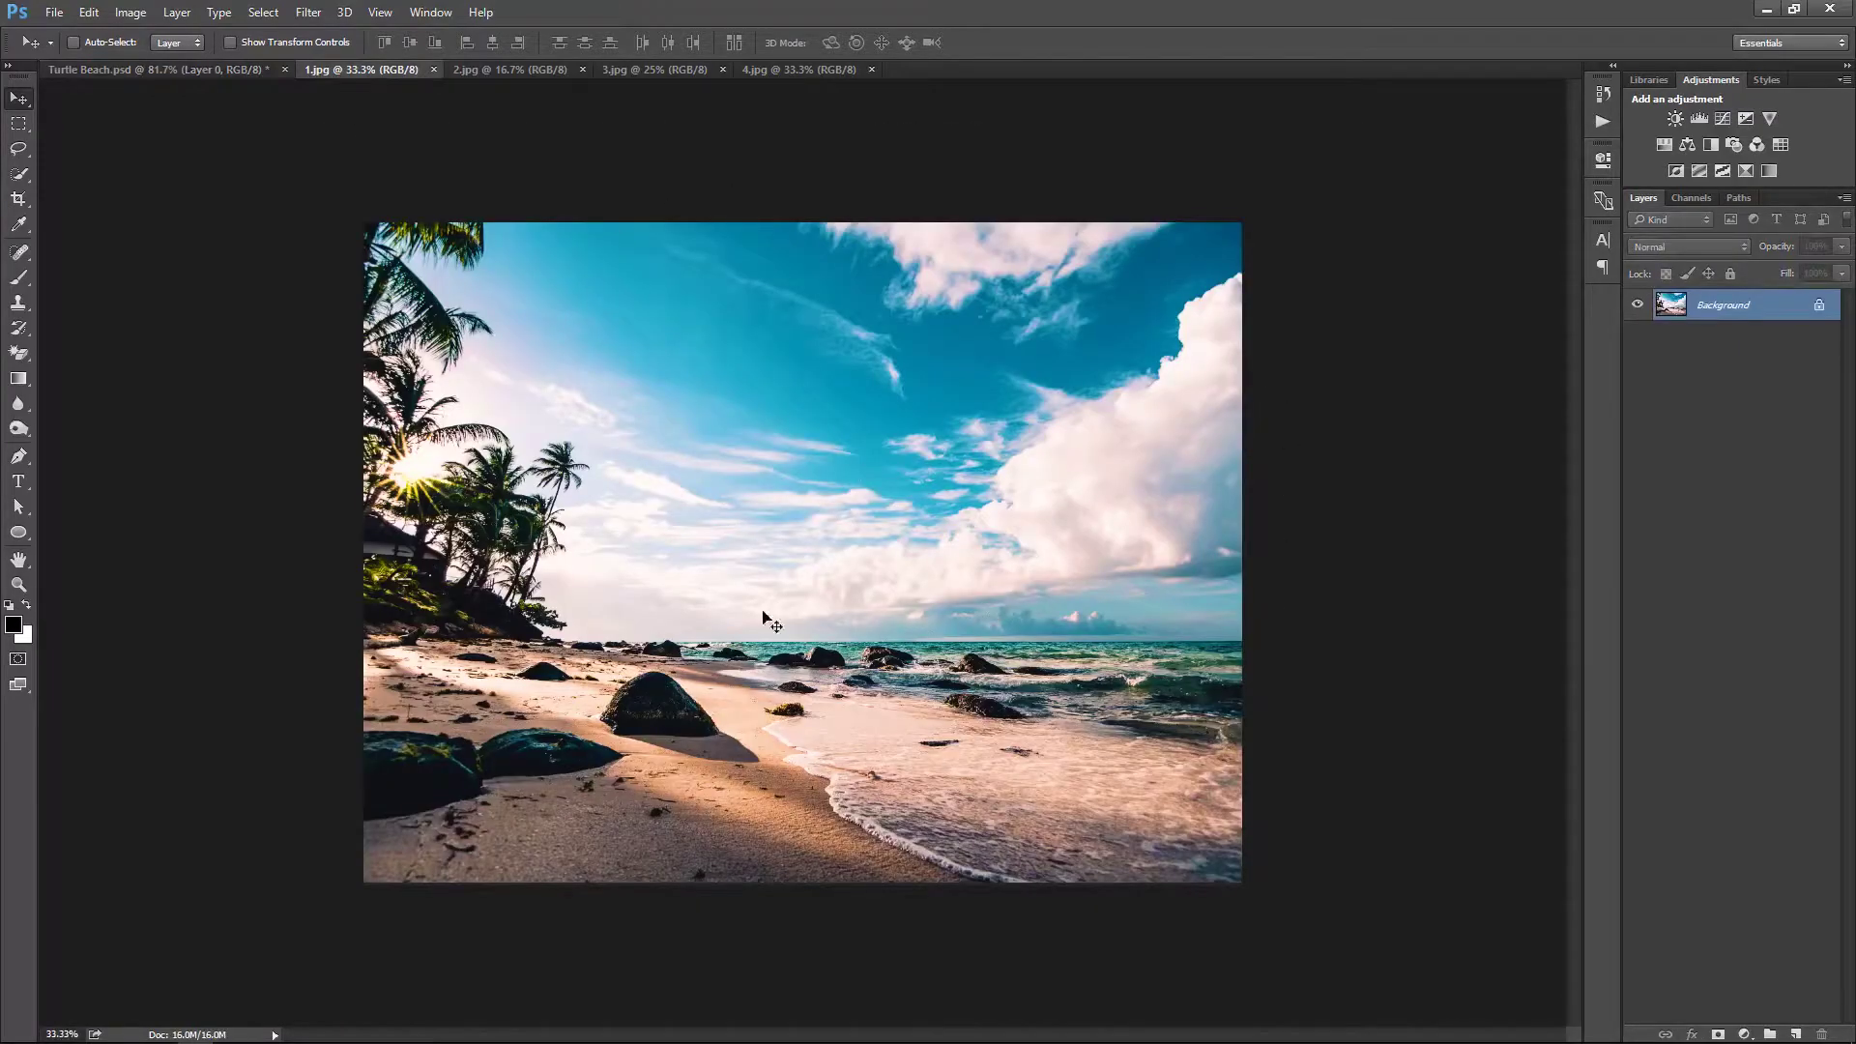
left_click(533, 74)
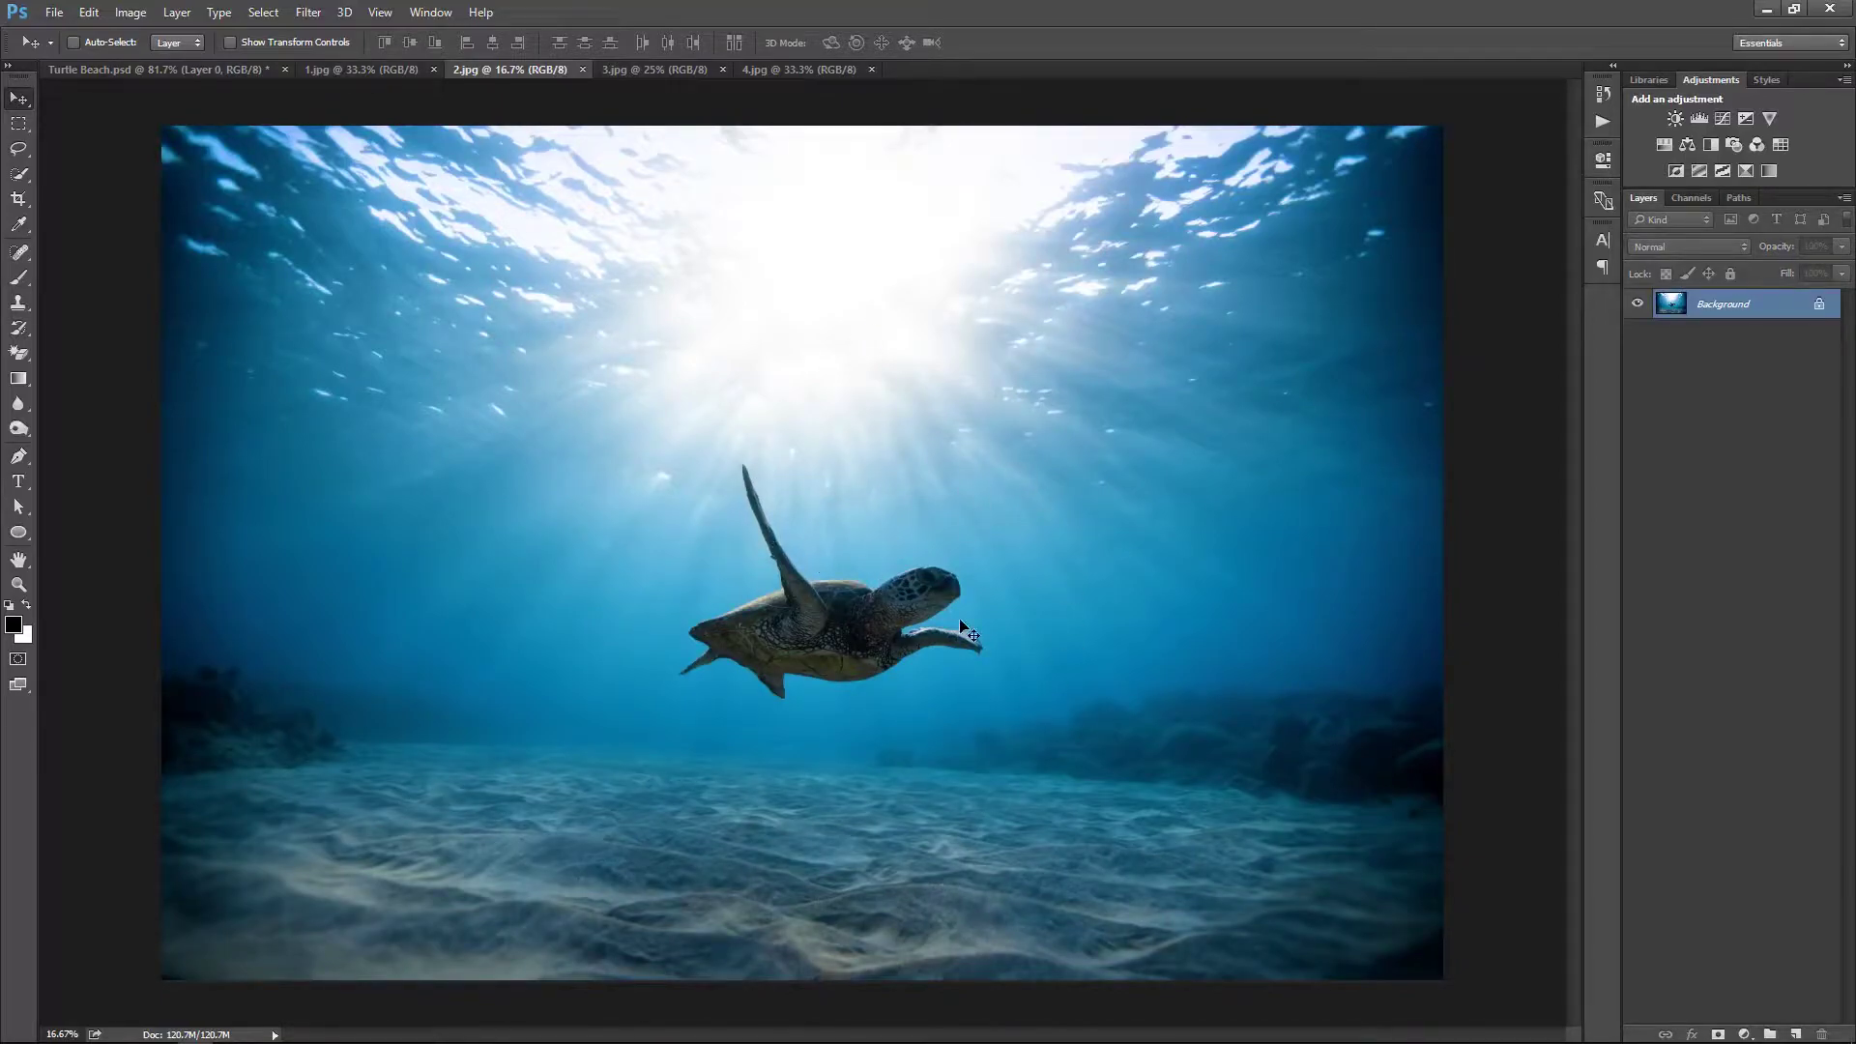
left_click(654, 69)
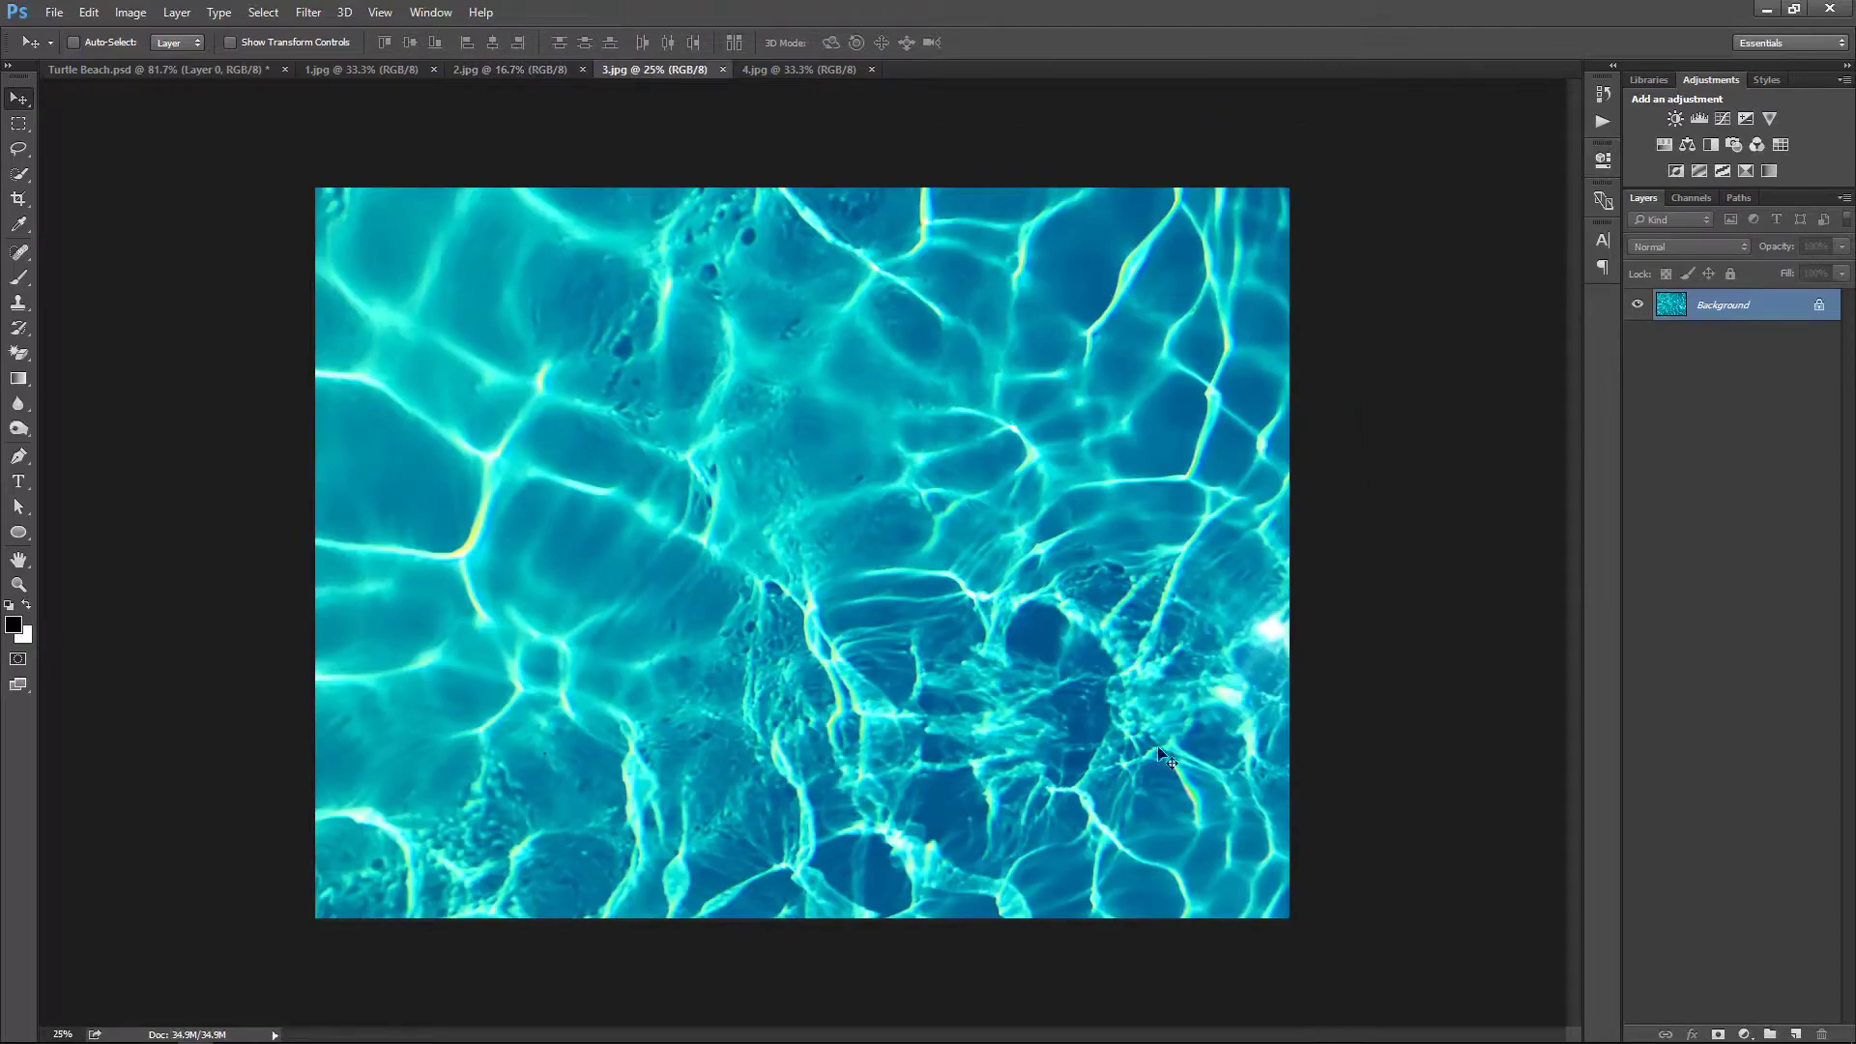
left_click(804, 72)
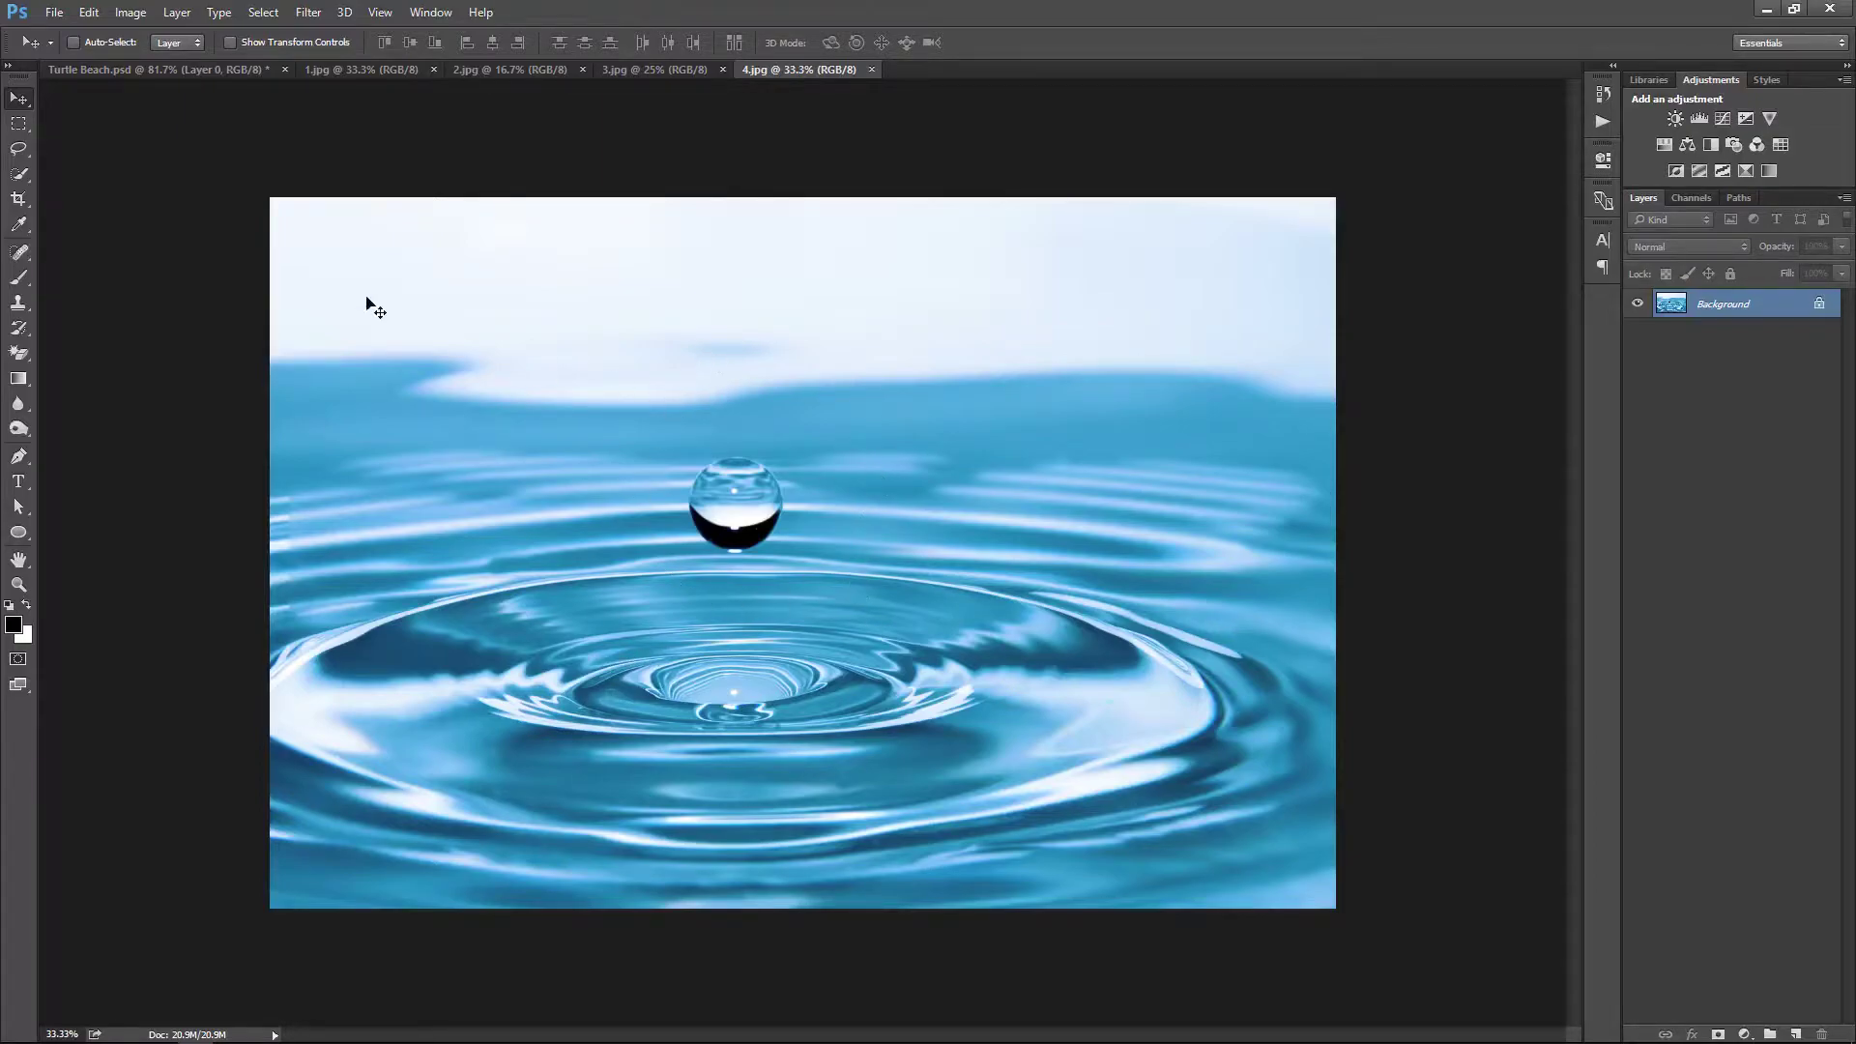
left_click(235, 73)
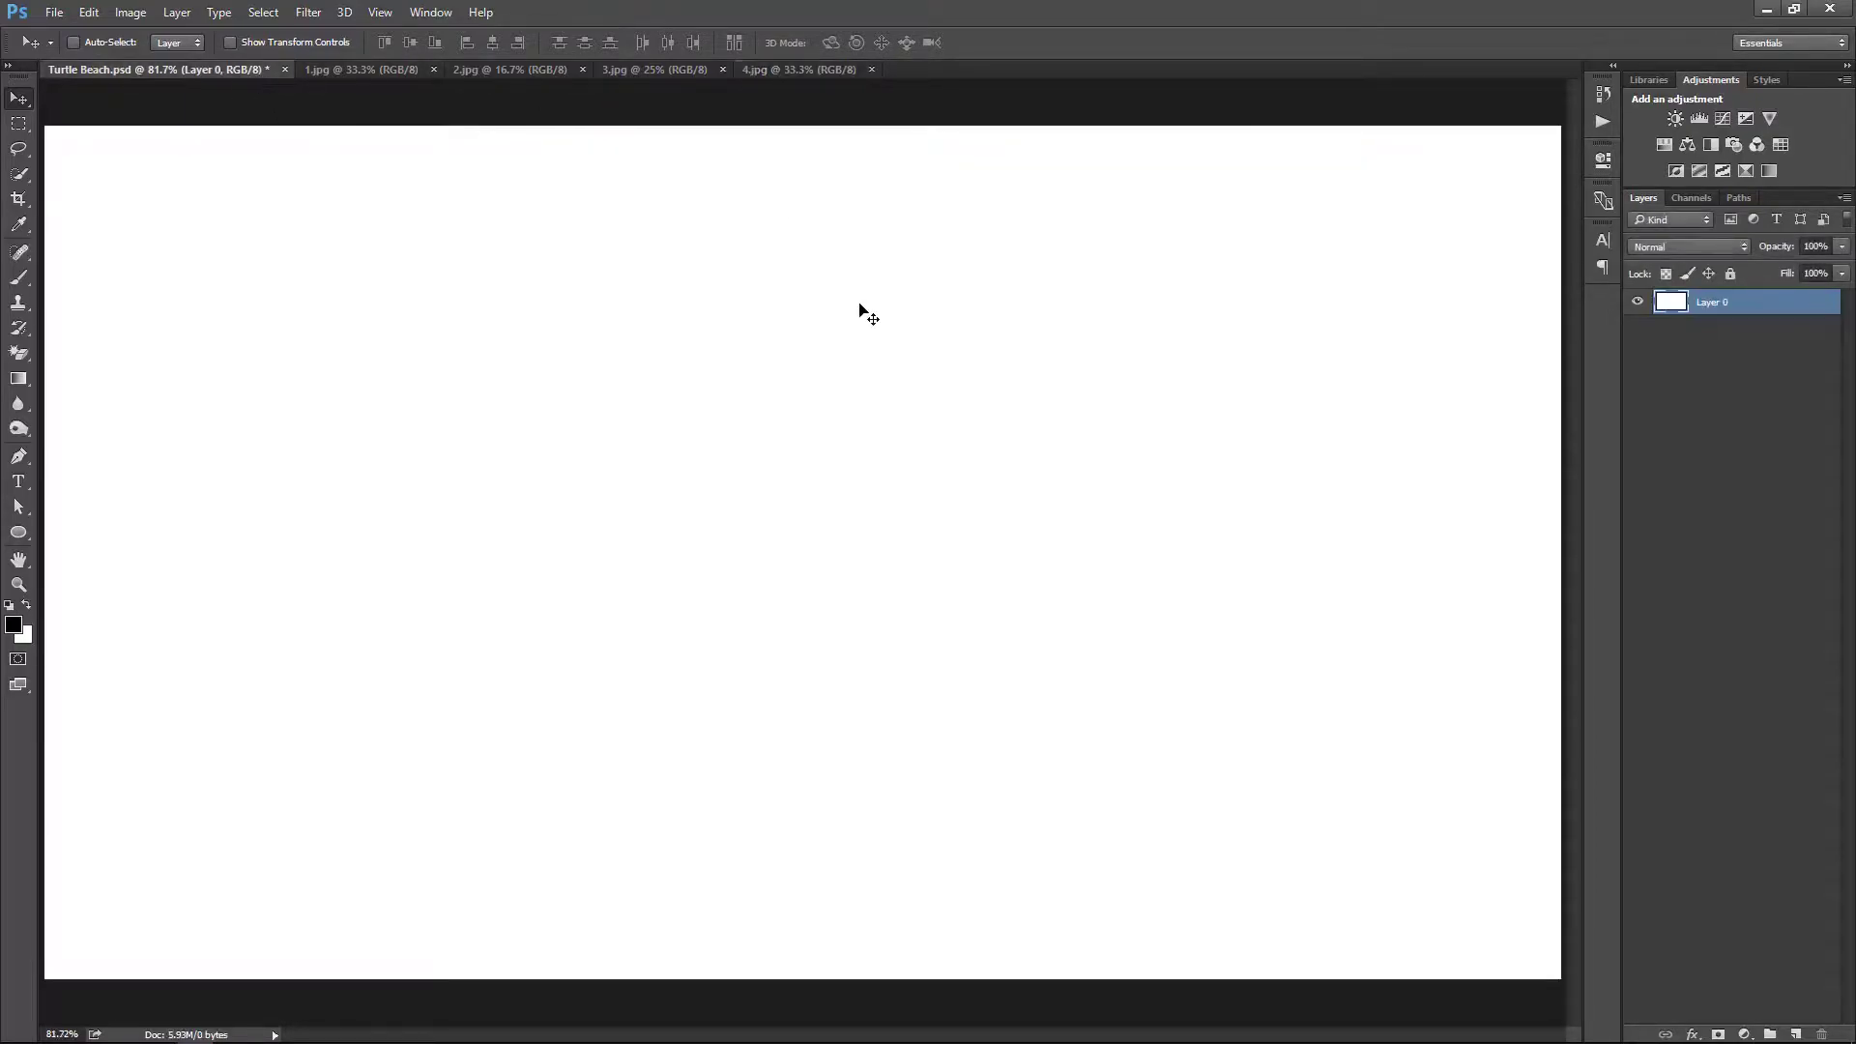
Copy the entire 1.jpg beach photo into Turtle Beach.psd as Layer 1
key("z")
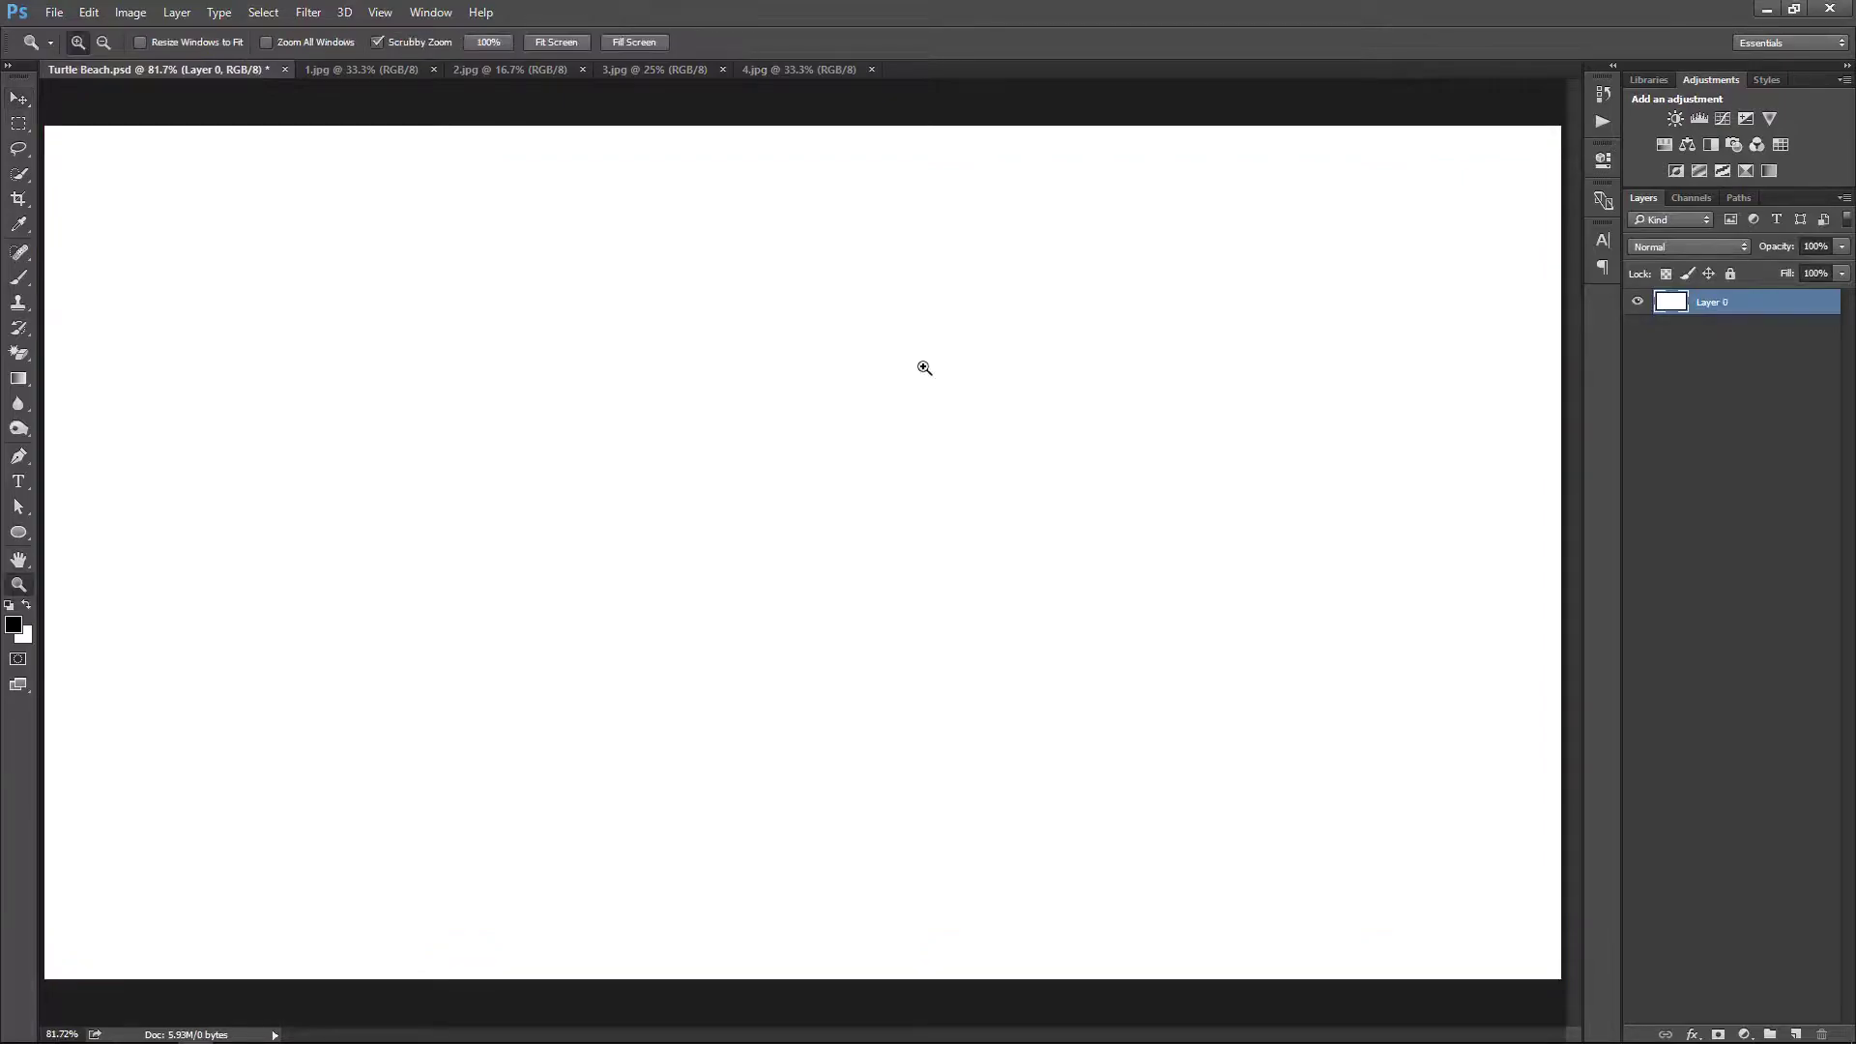
mouse_move(925, 368)
left_mouse_down()
mouse_move(878, 378)
mouse_move(907, 385)
left_mouse_up()
key("v")
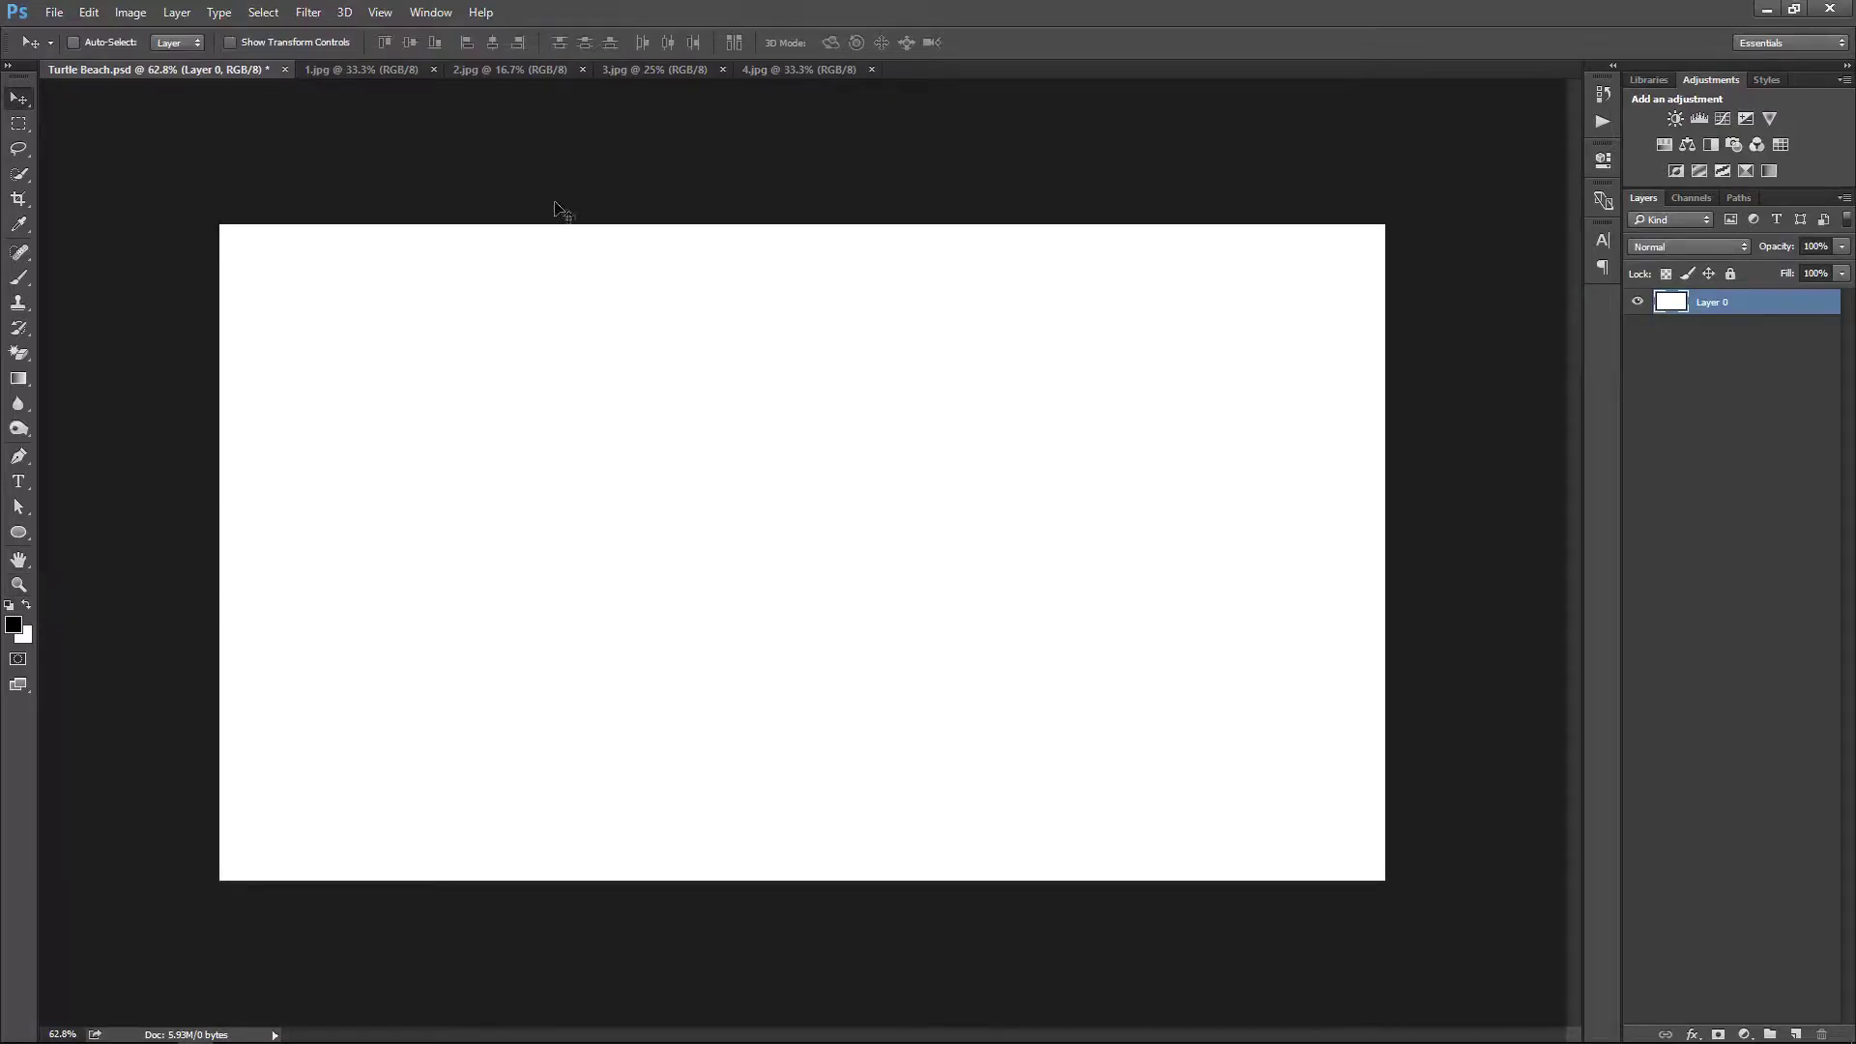
left_click(377, 73)
key("ctrl+a")
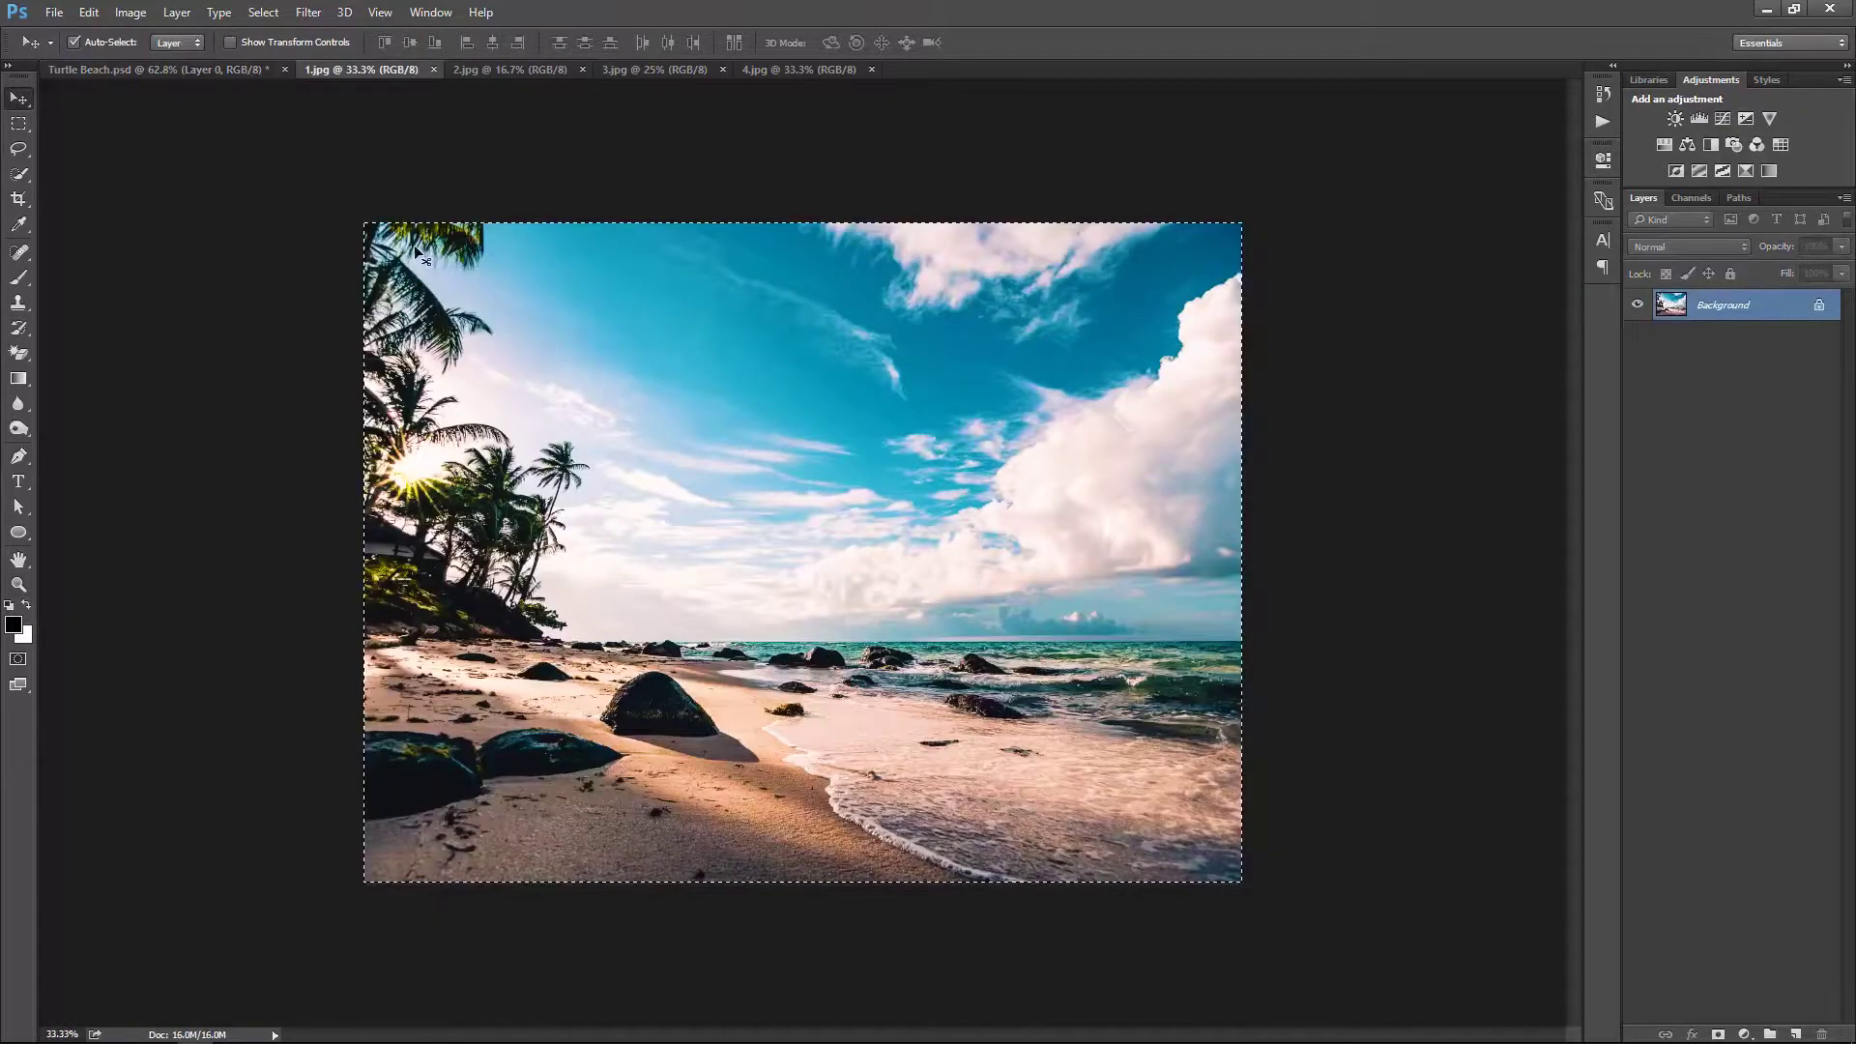
key("ctrl+c")
left_click(241, 70)
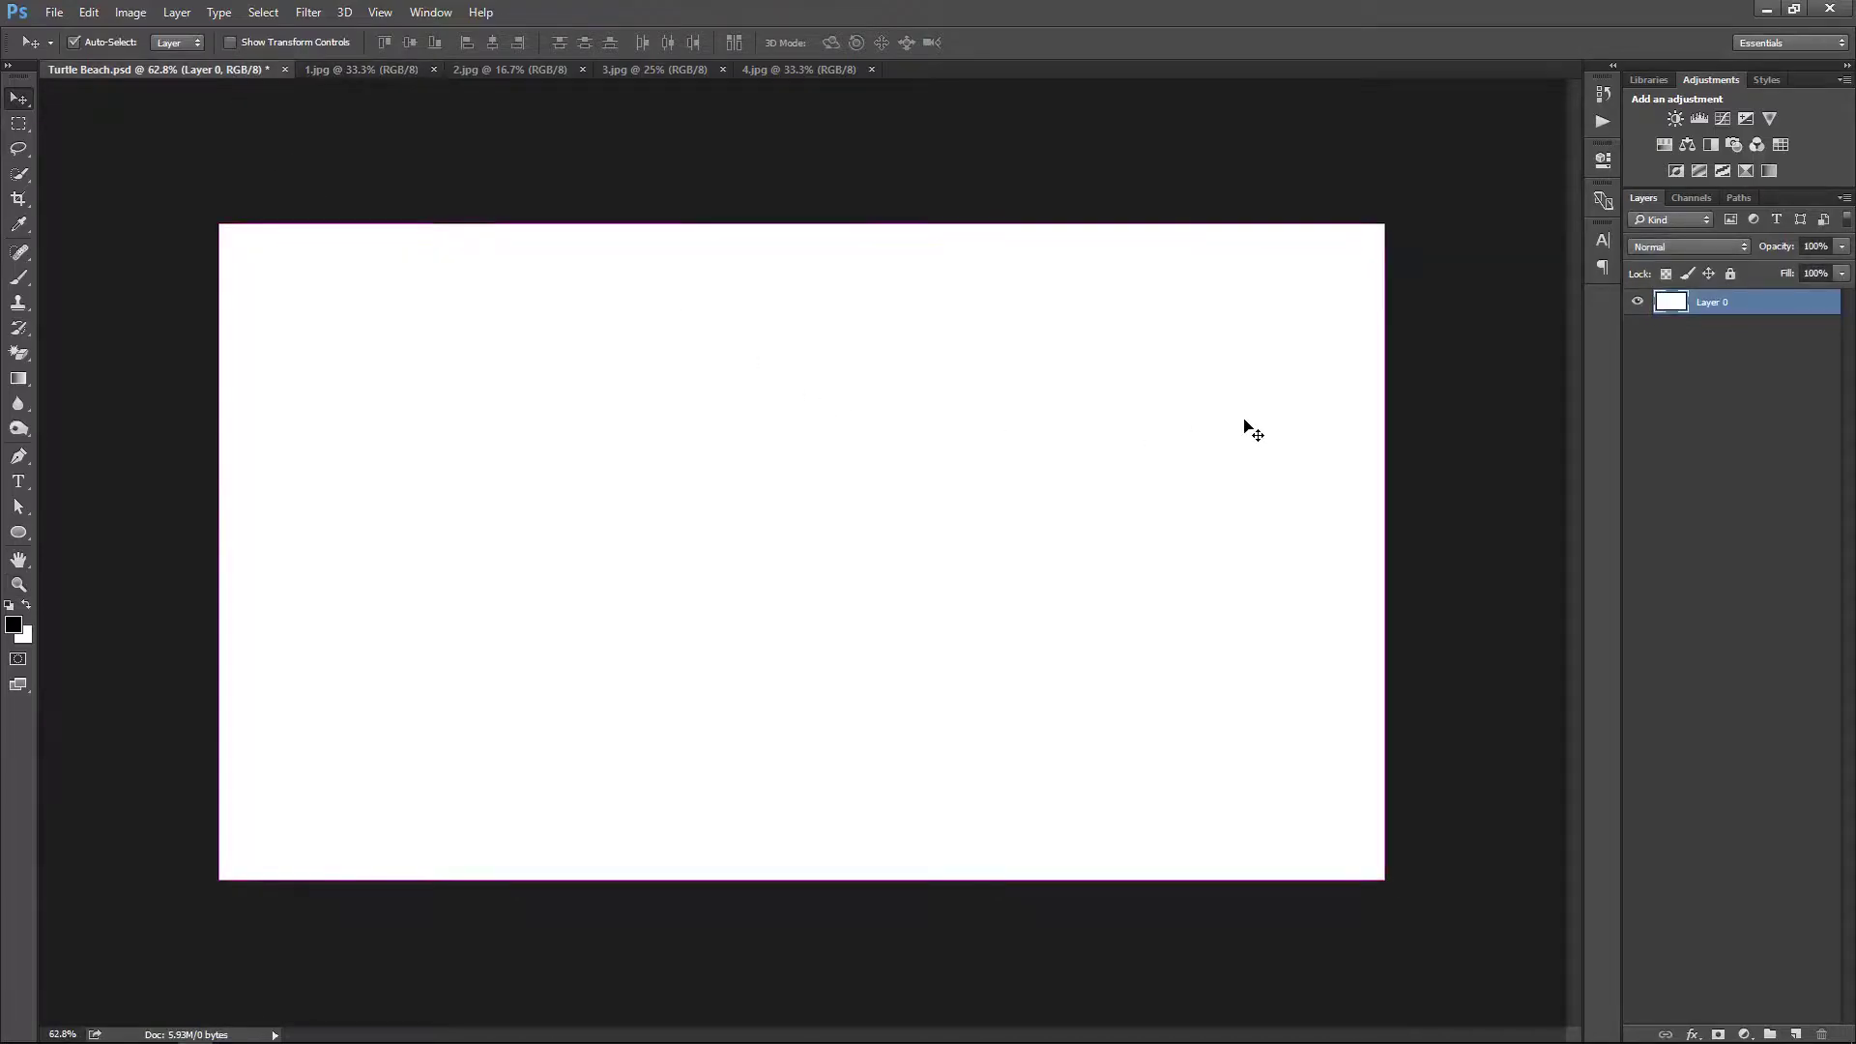
key("ctrl+v")
Inspect the pasted beach layer and bring up its layer context menu
scroll(1175, 426, "down", 3)
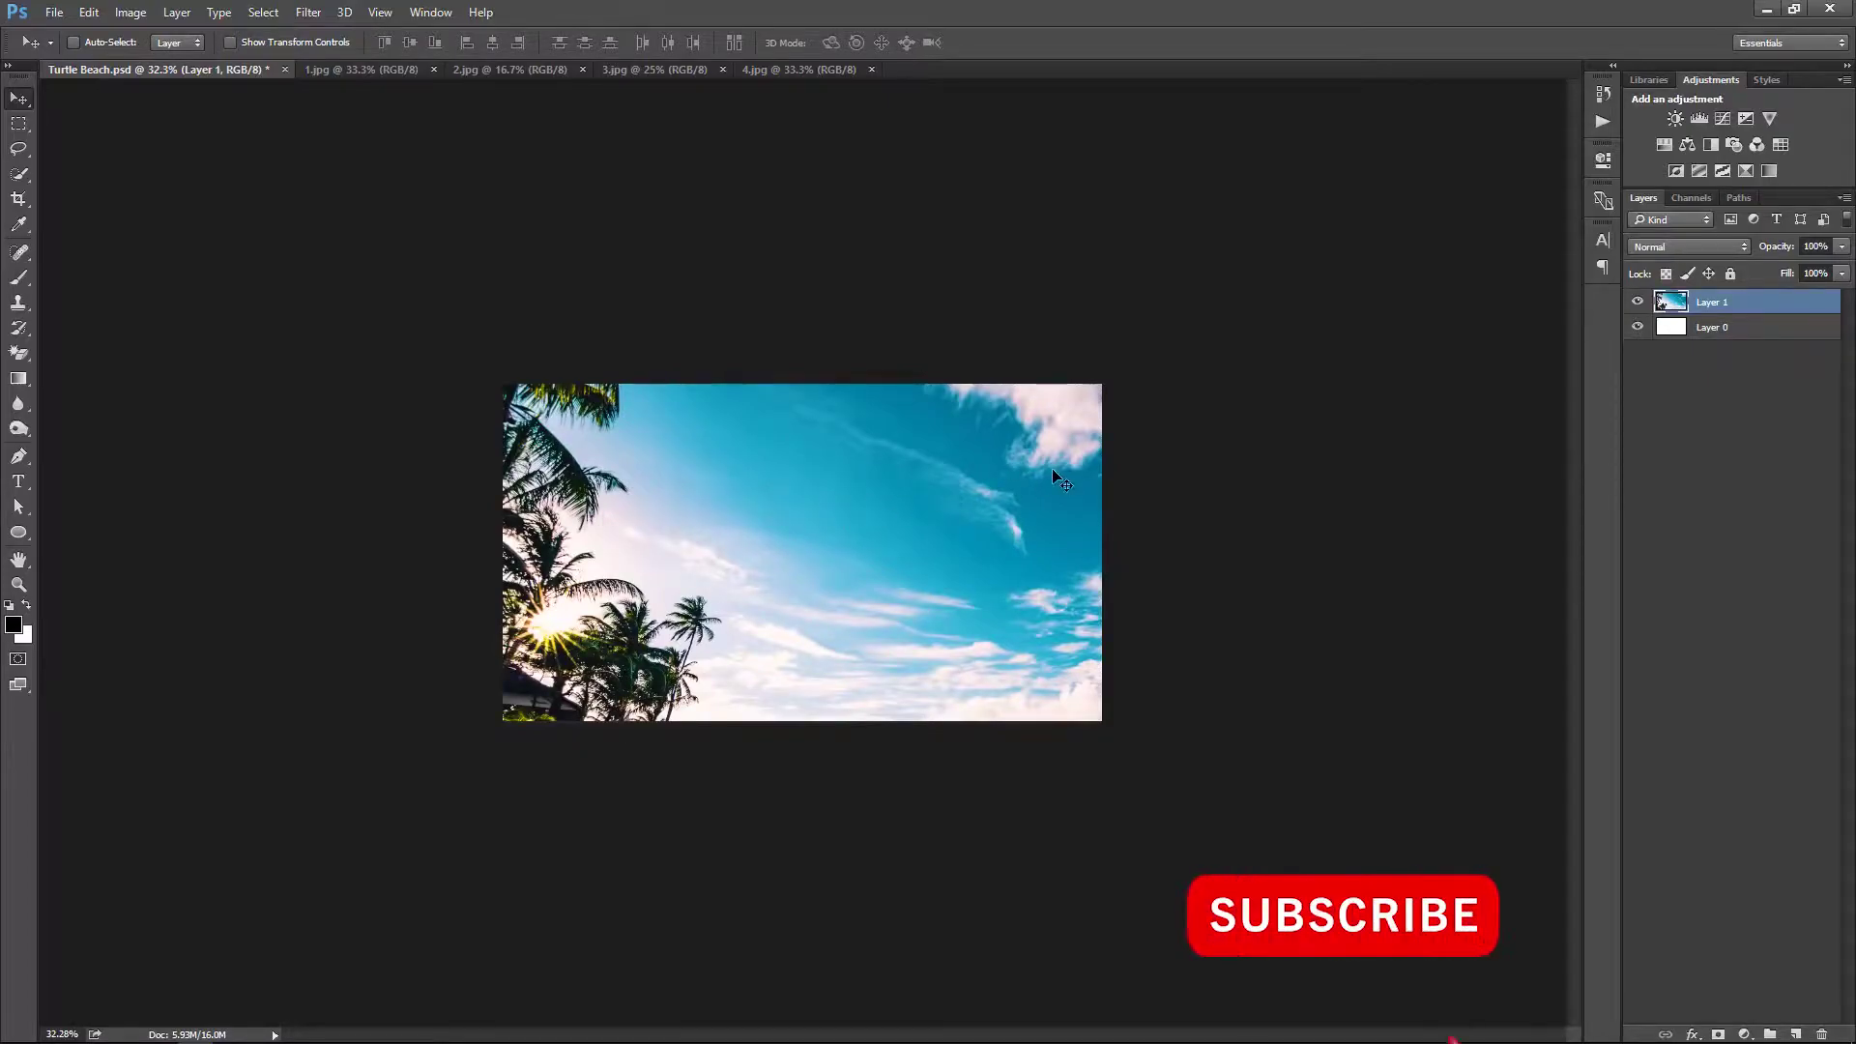
scroll(1045, 526, "up", 1)
scroll(1069, 531, "up", 1)
scroll(1077, 538, "up", 1)
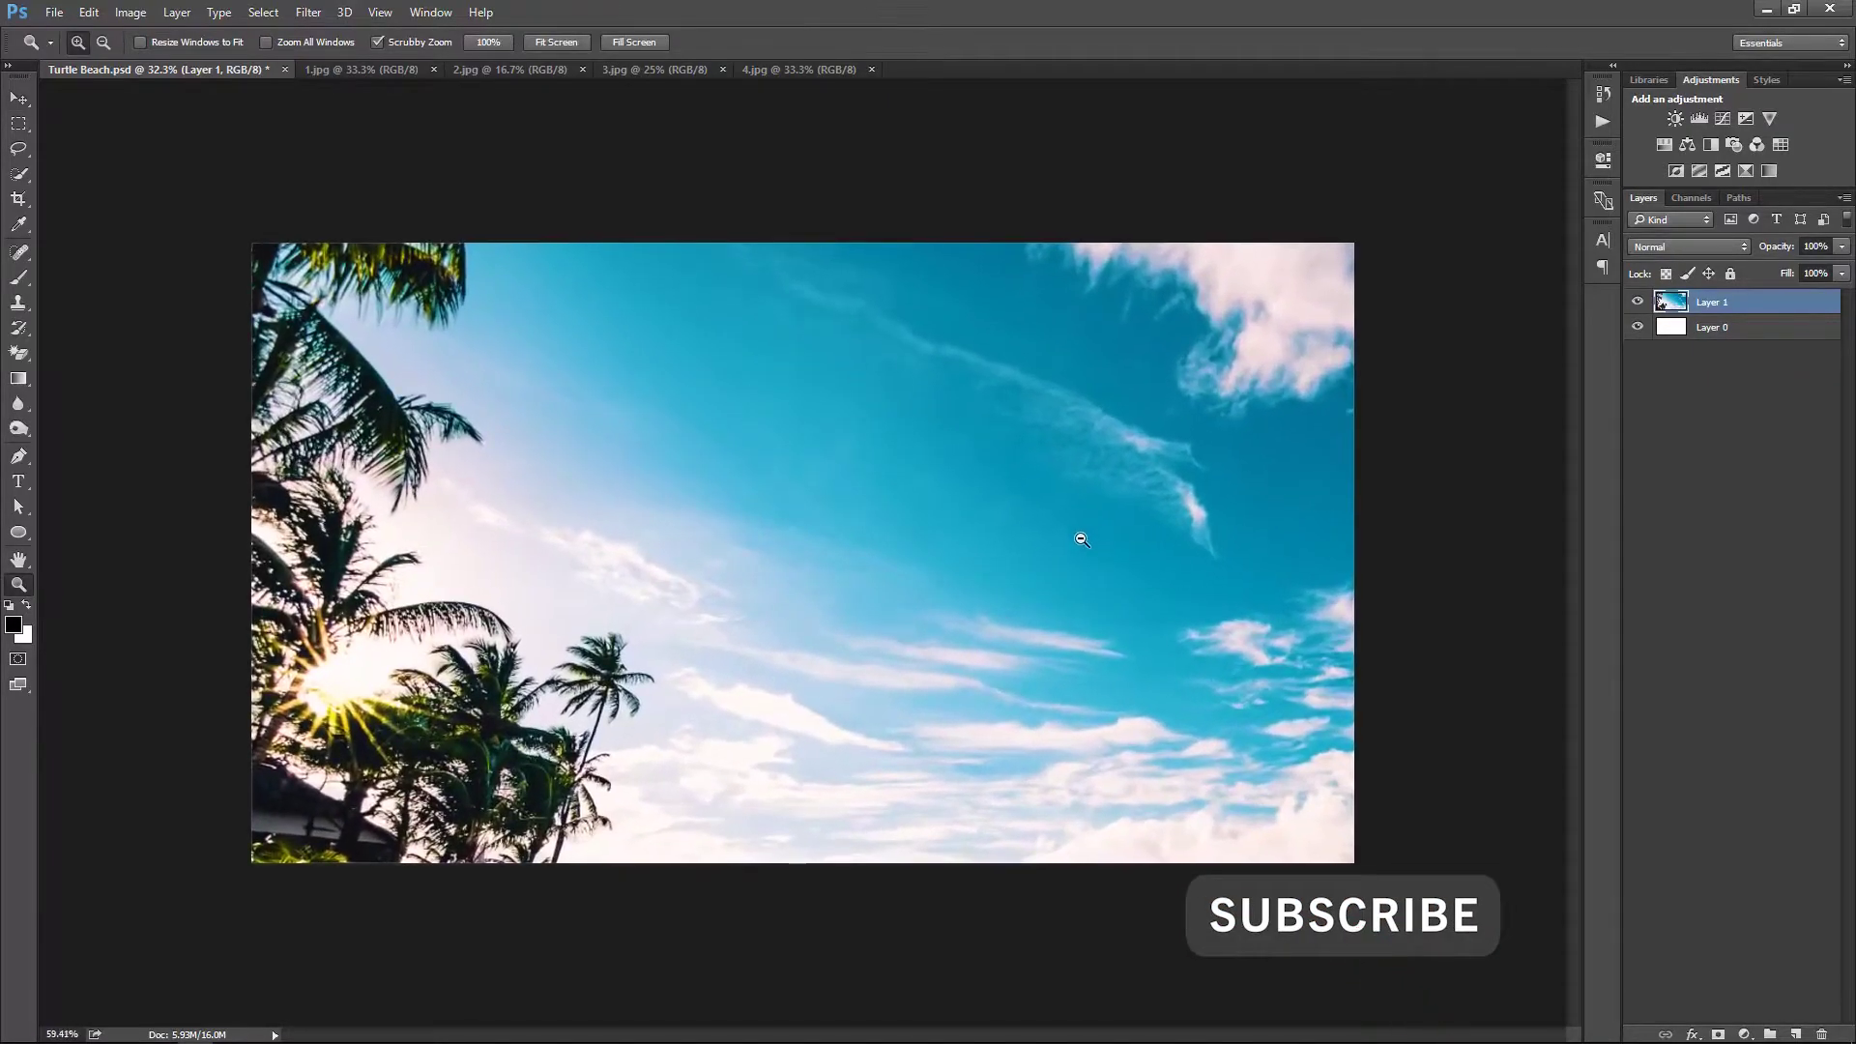
scroll(1083, 464, "down", 2)
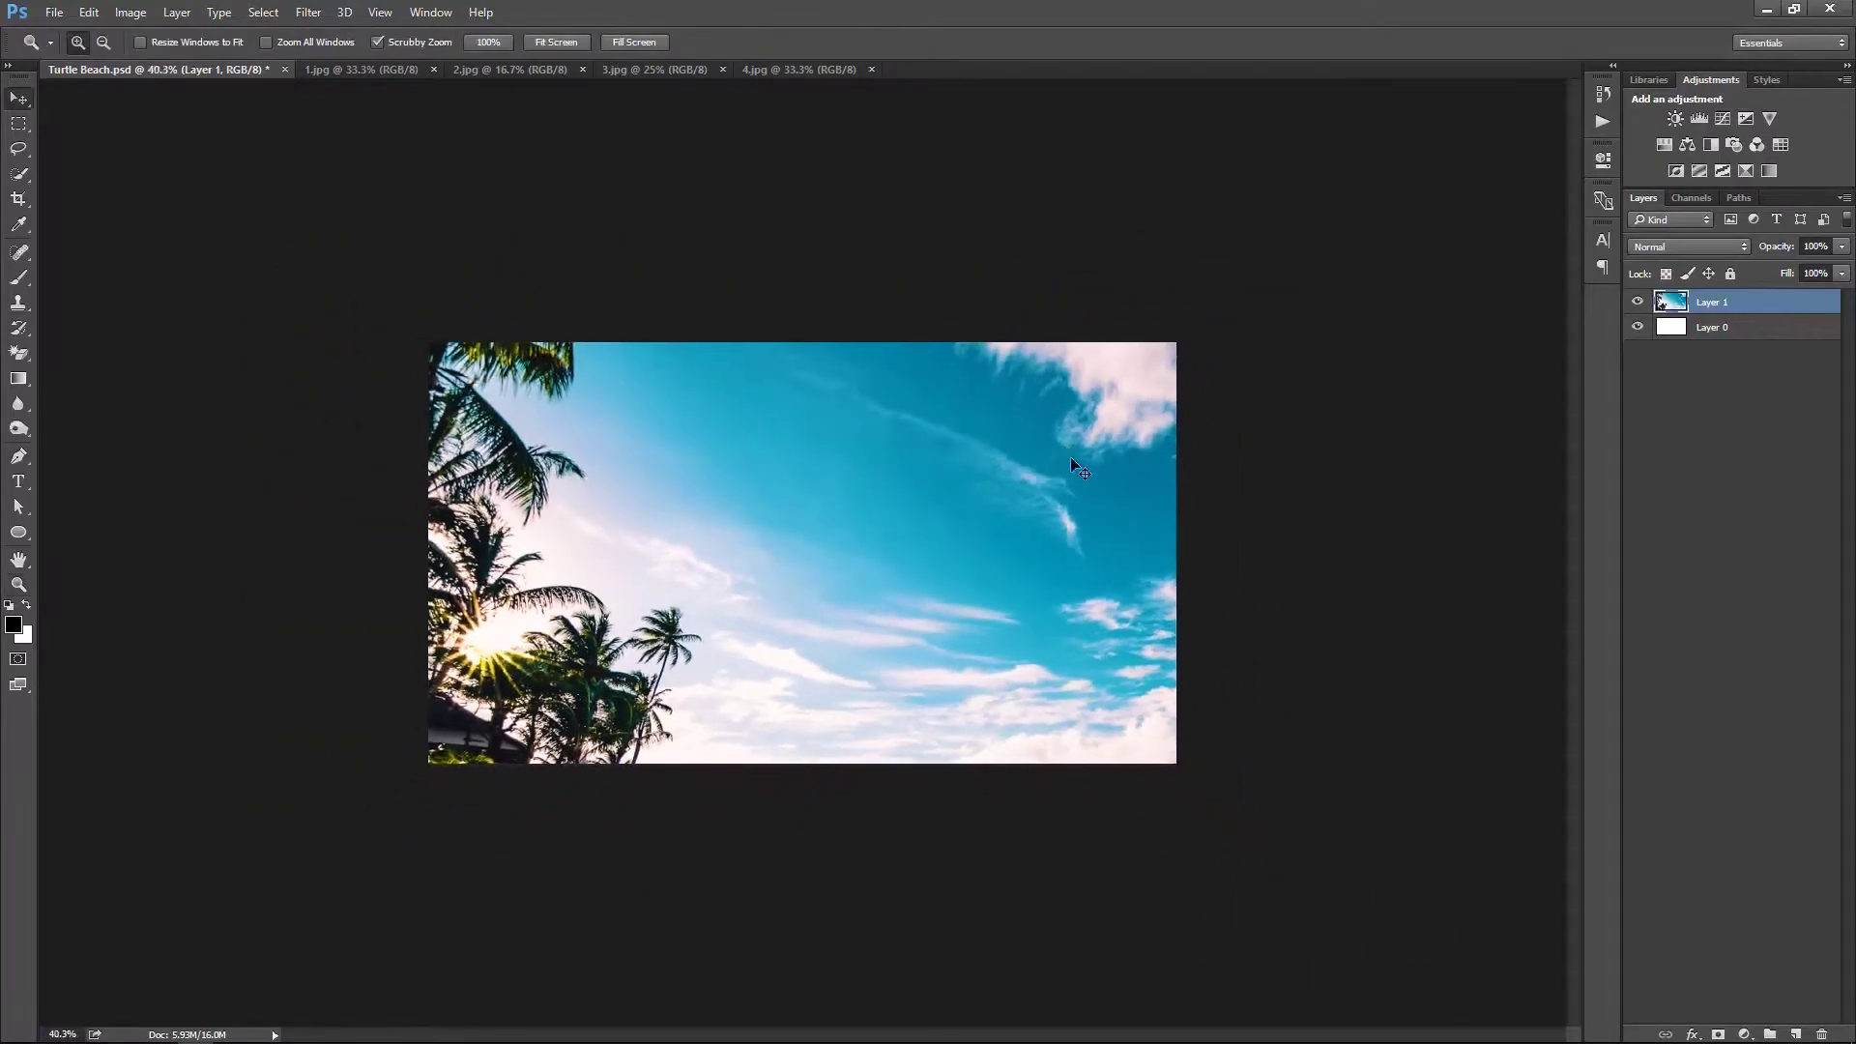
right_click(1770, 307)
Convert the beach layer to a smart object and scale it to about 71%
left_click(1627, 391)
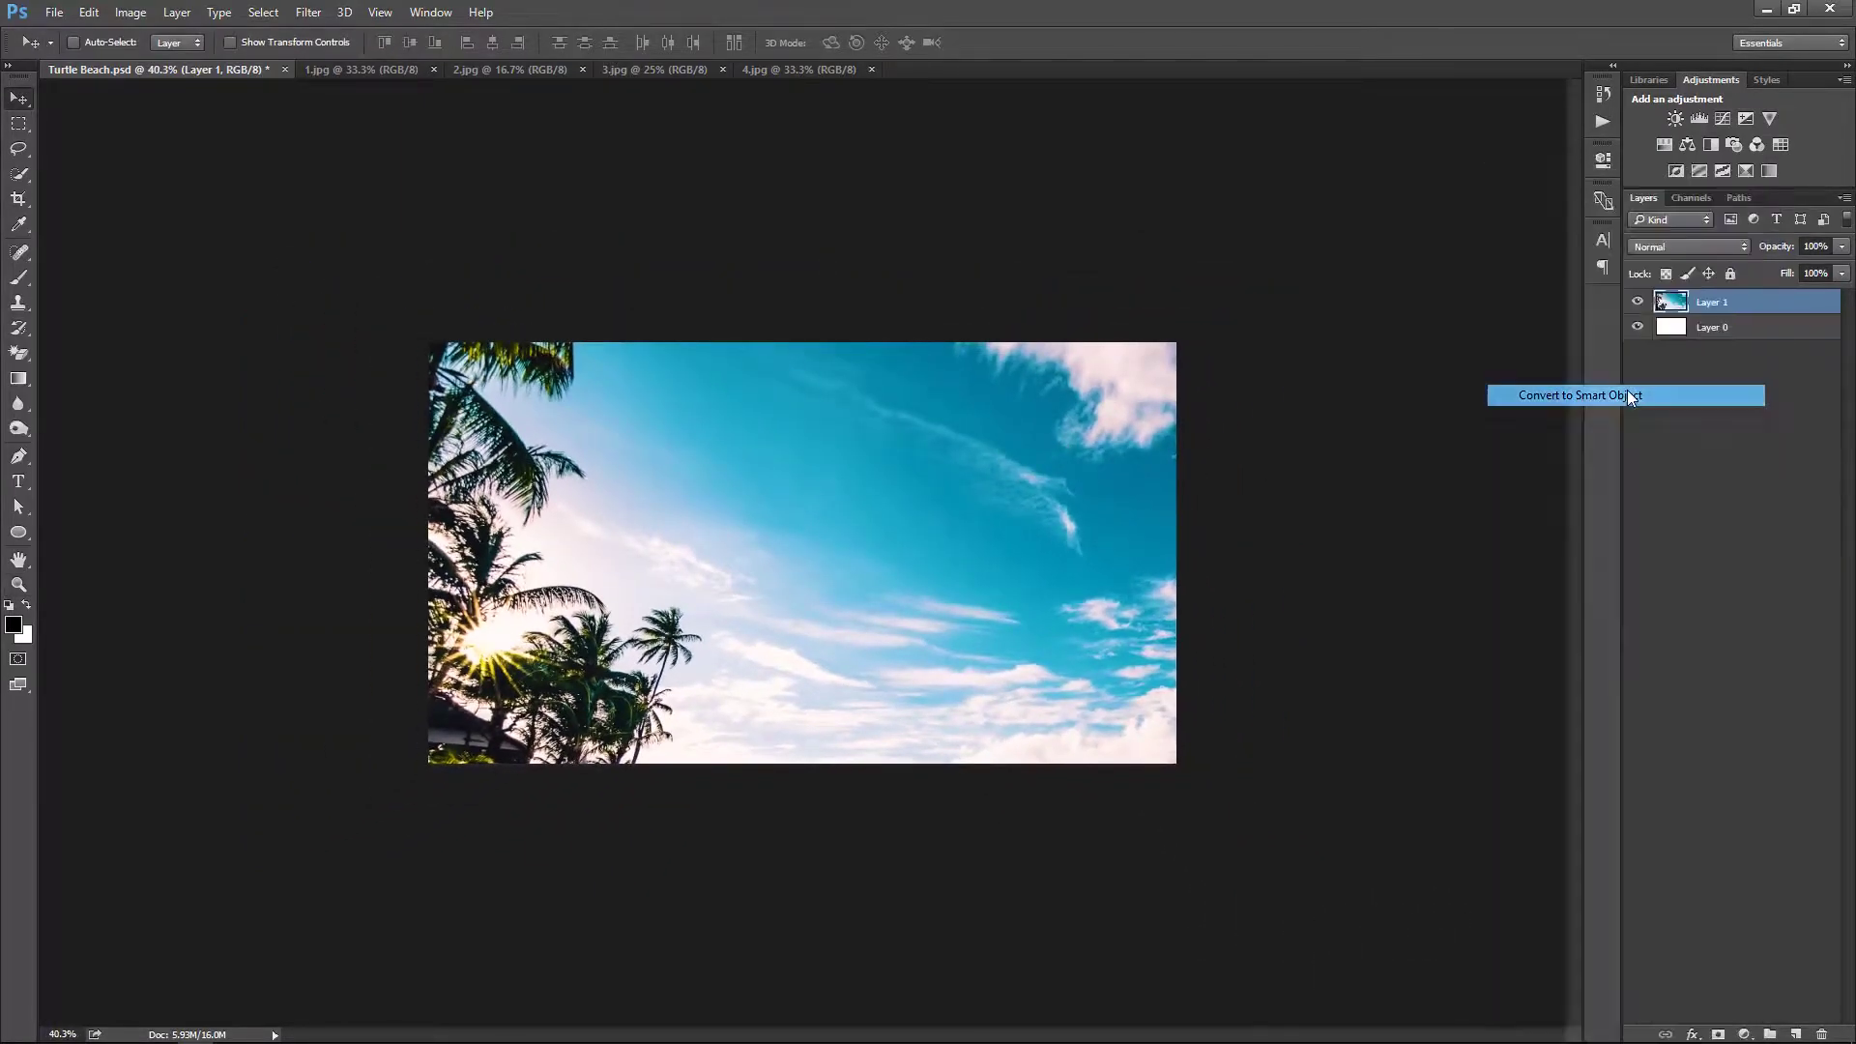
key("ctrl+t")
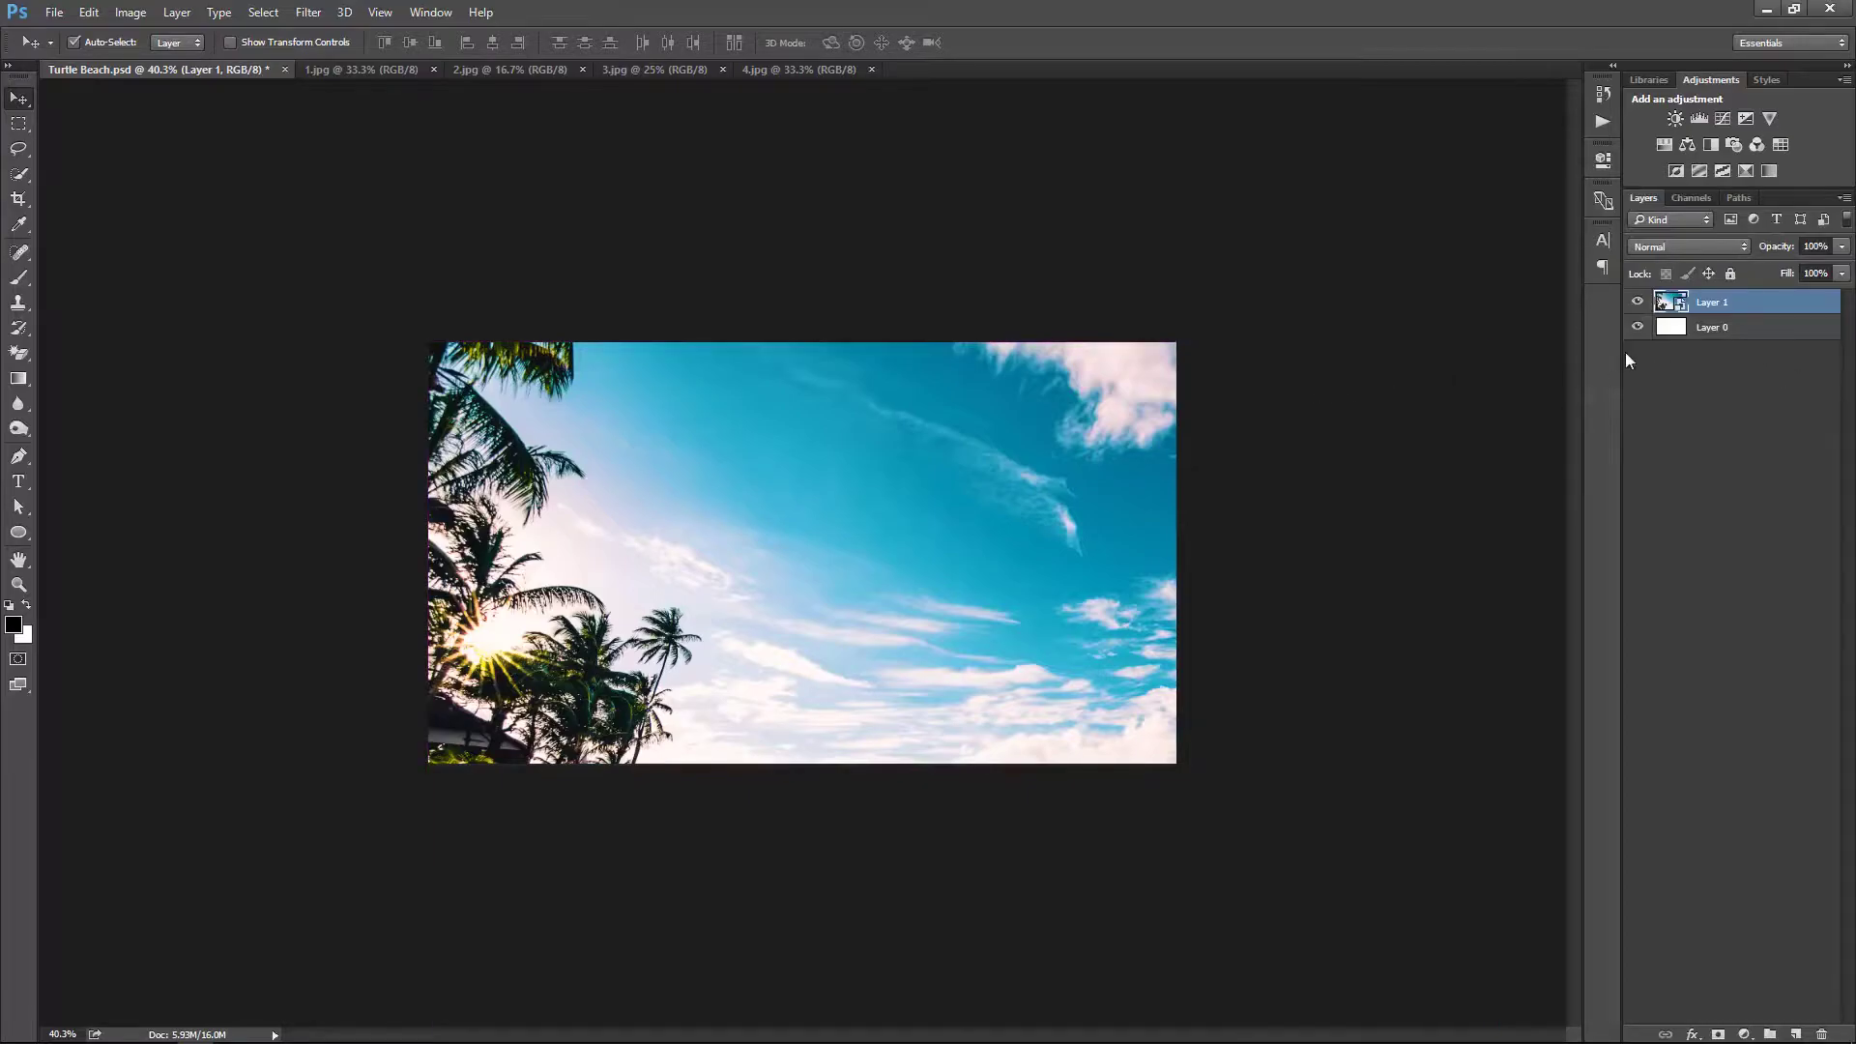
left_click_drag(1484, 345, 1334, 455)
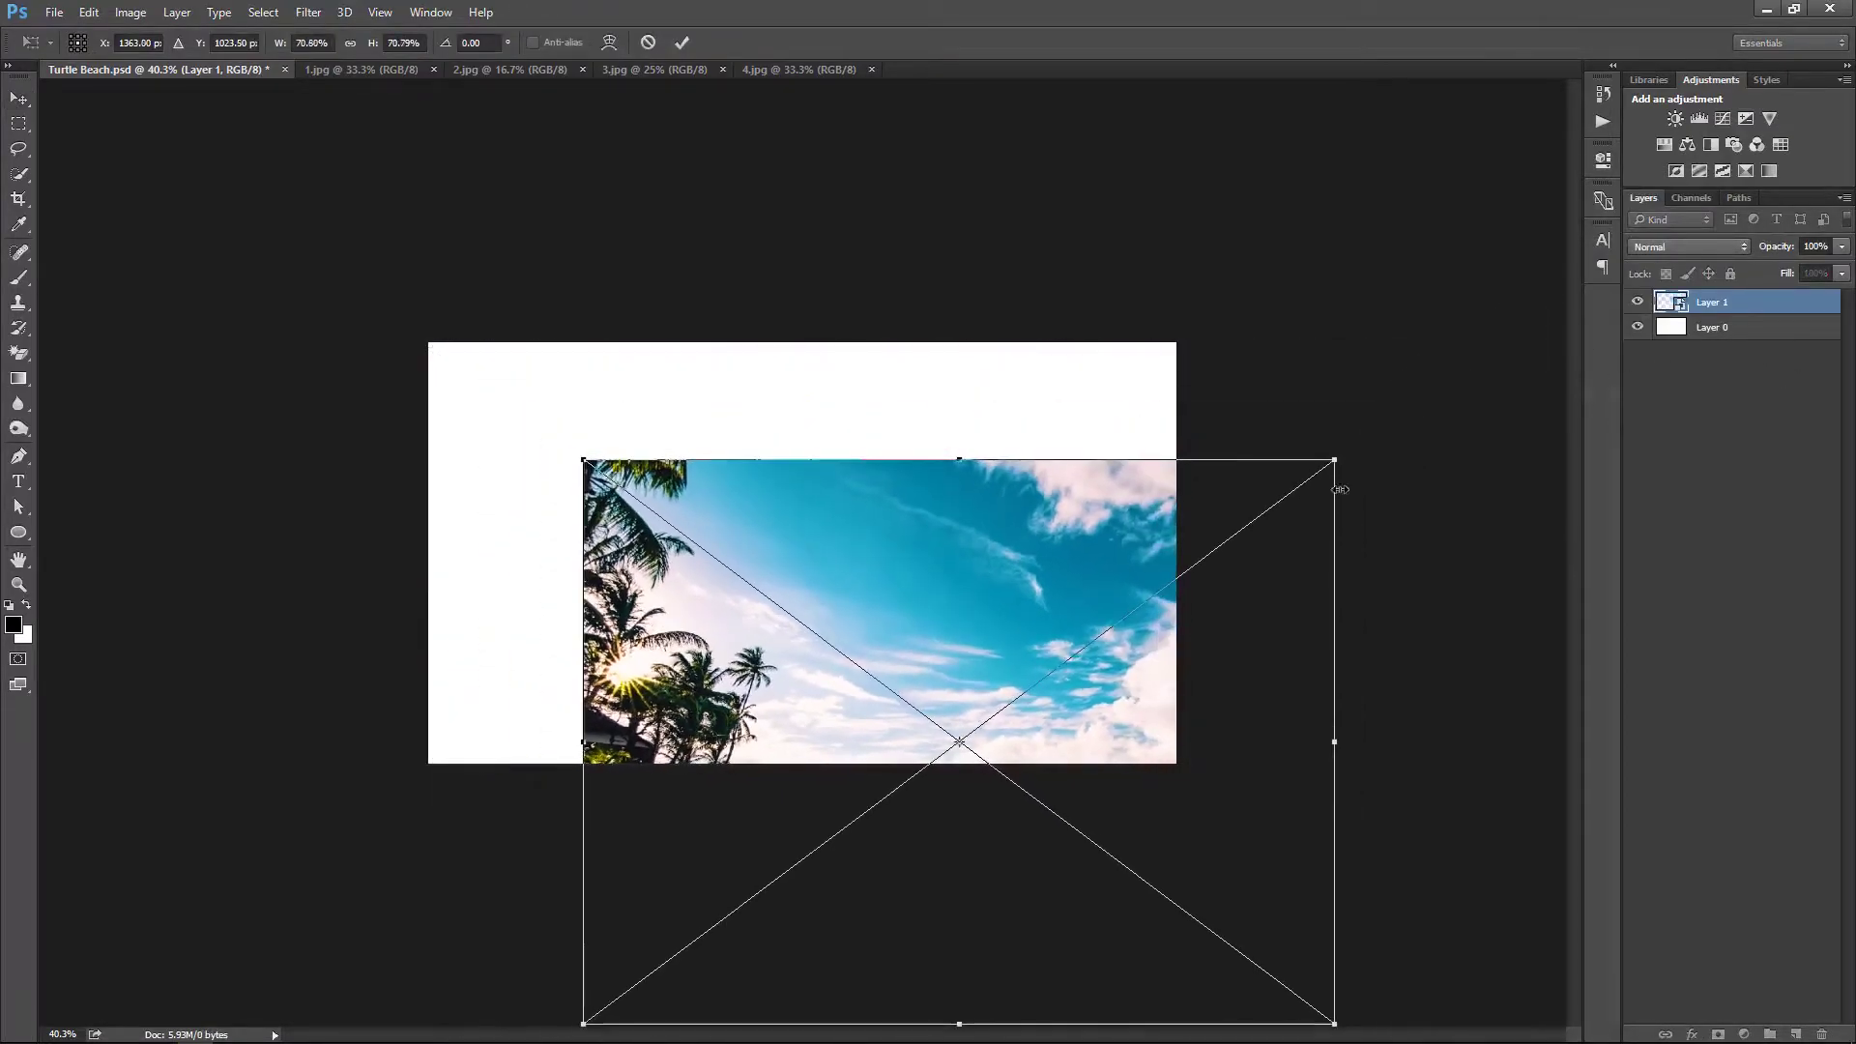
left_click_drag(1191, 564, 1038, 429)
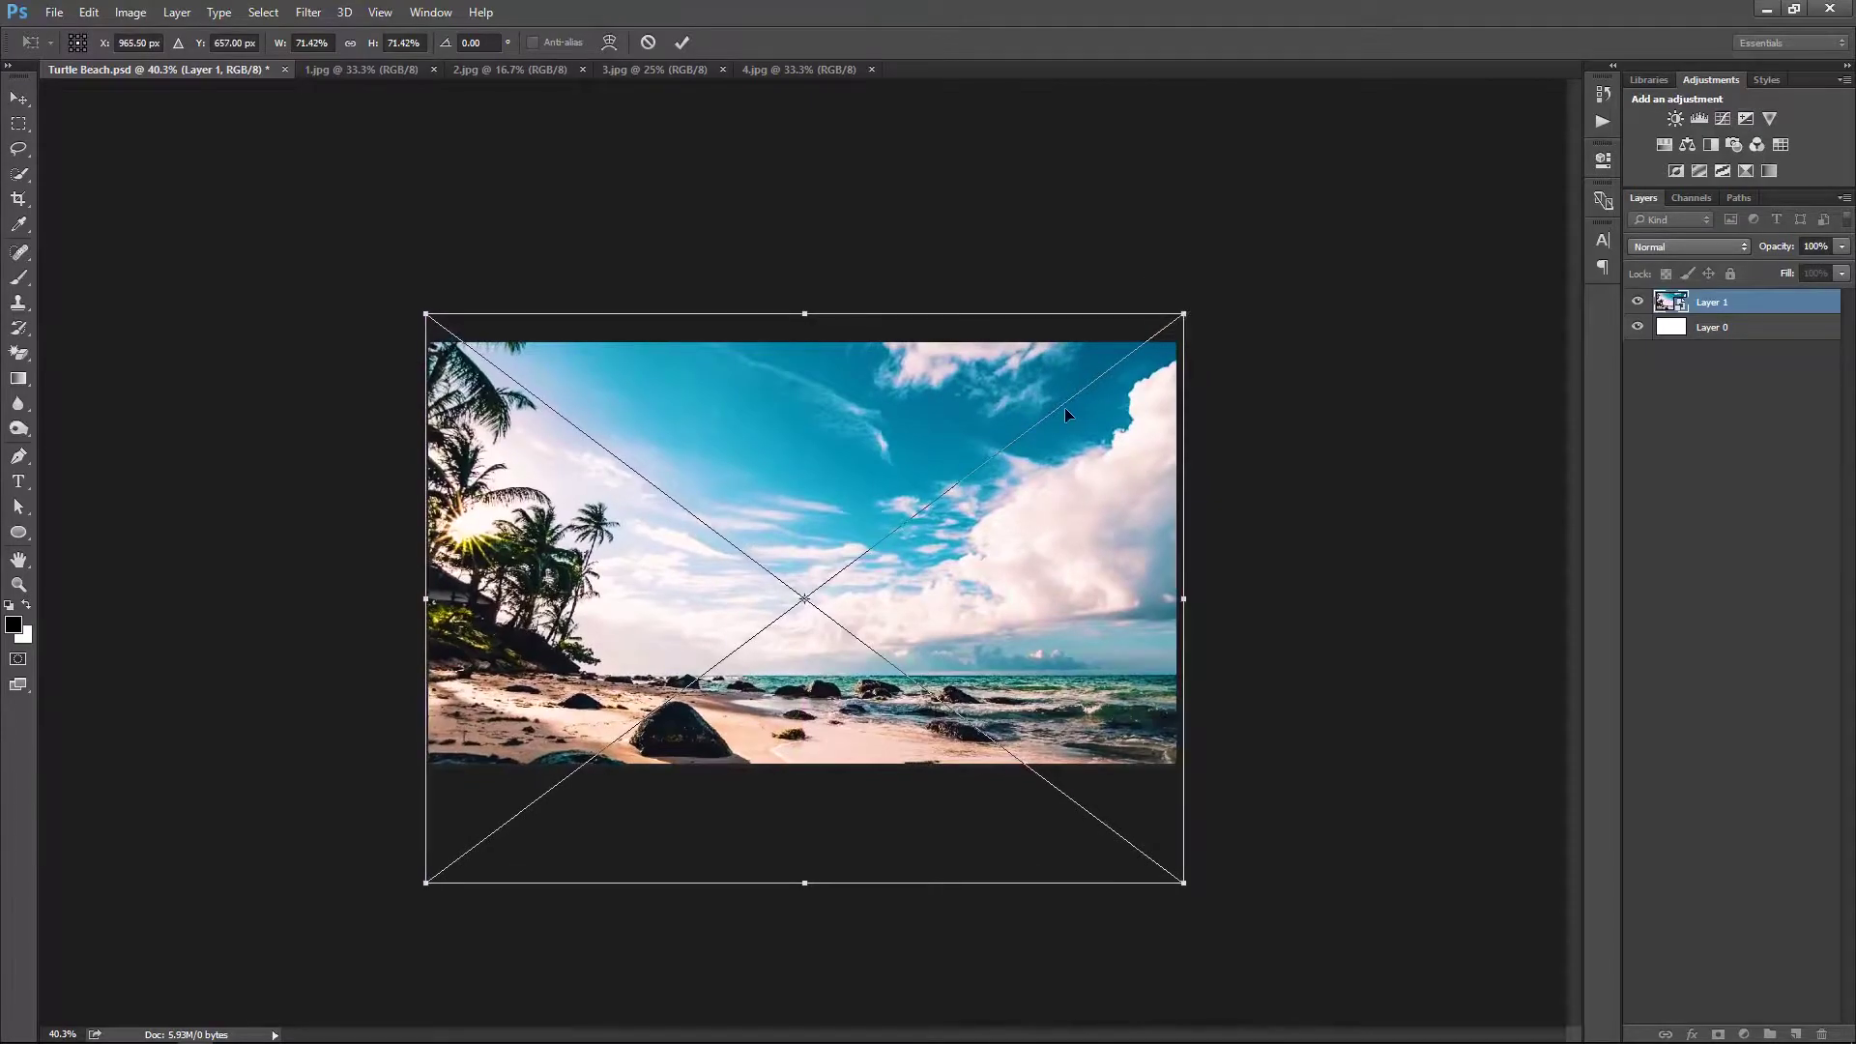
key("Return")
Fit the canvas on screen, reposition the beach image to show more sky, and view the sea turtle photo
right_click(1031, 425)
left_click(1055, 433)
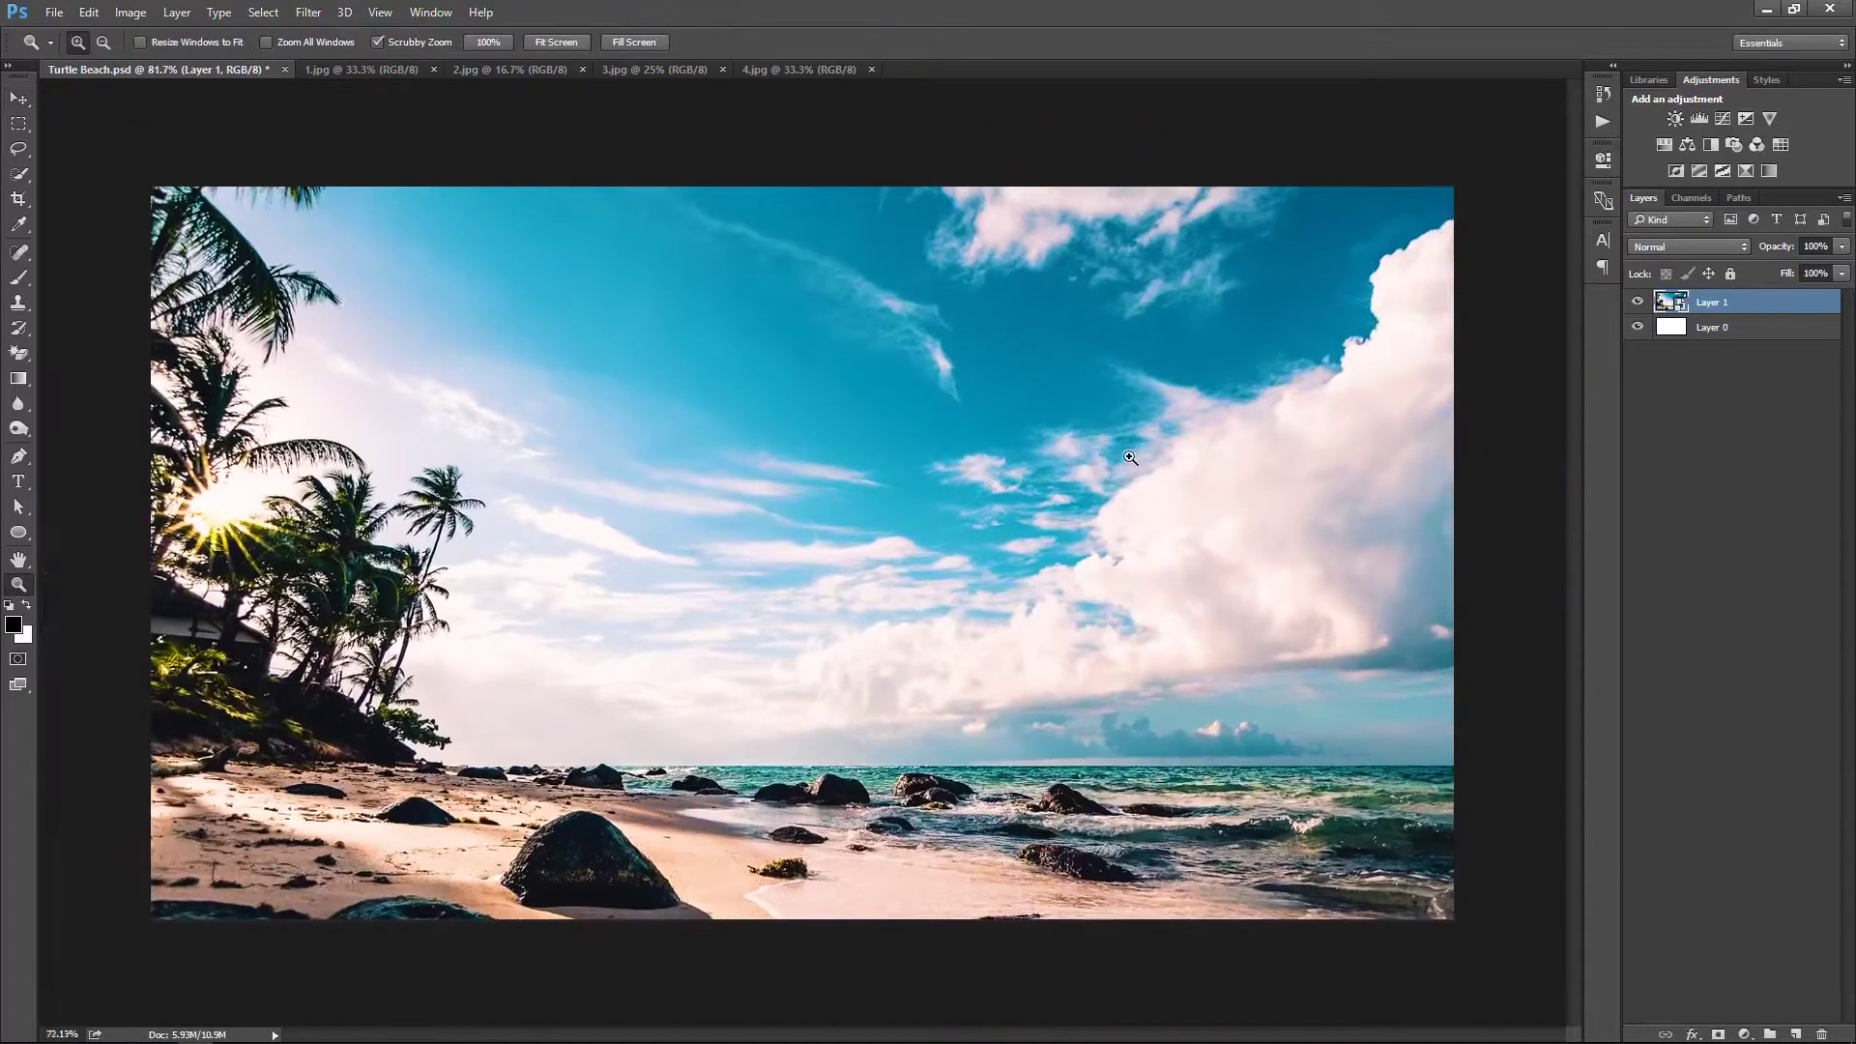
left_click_drag(1133, 648, 1122, 600)
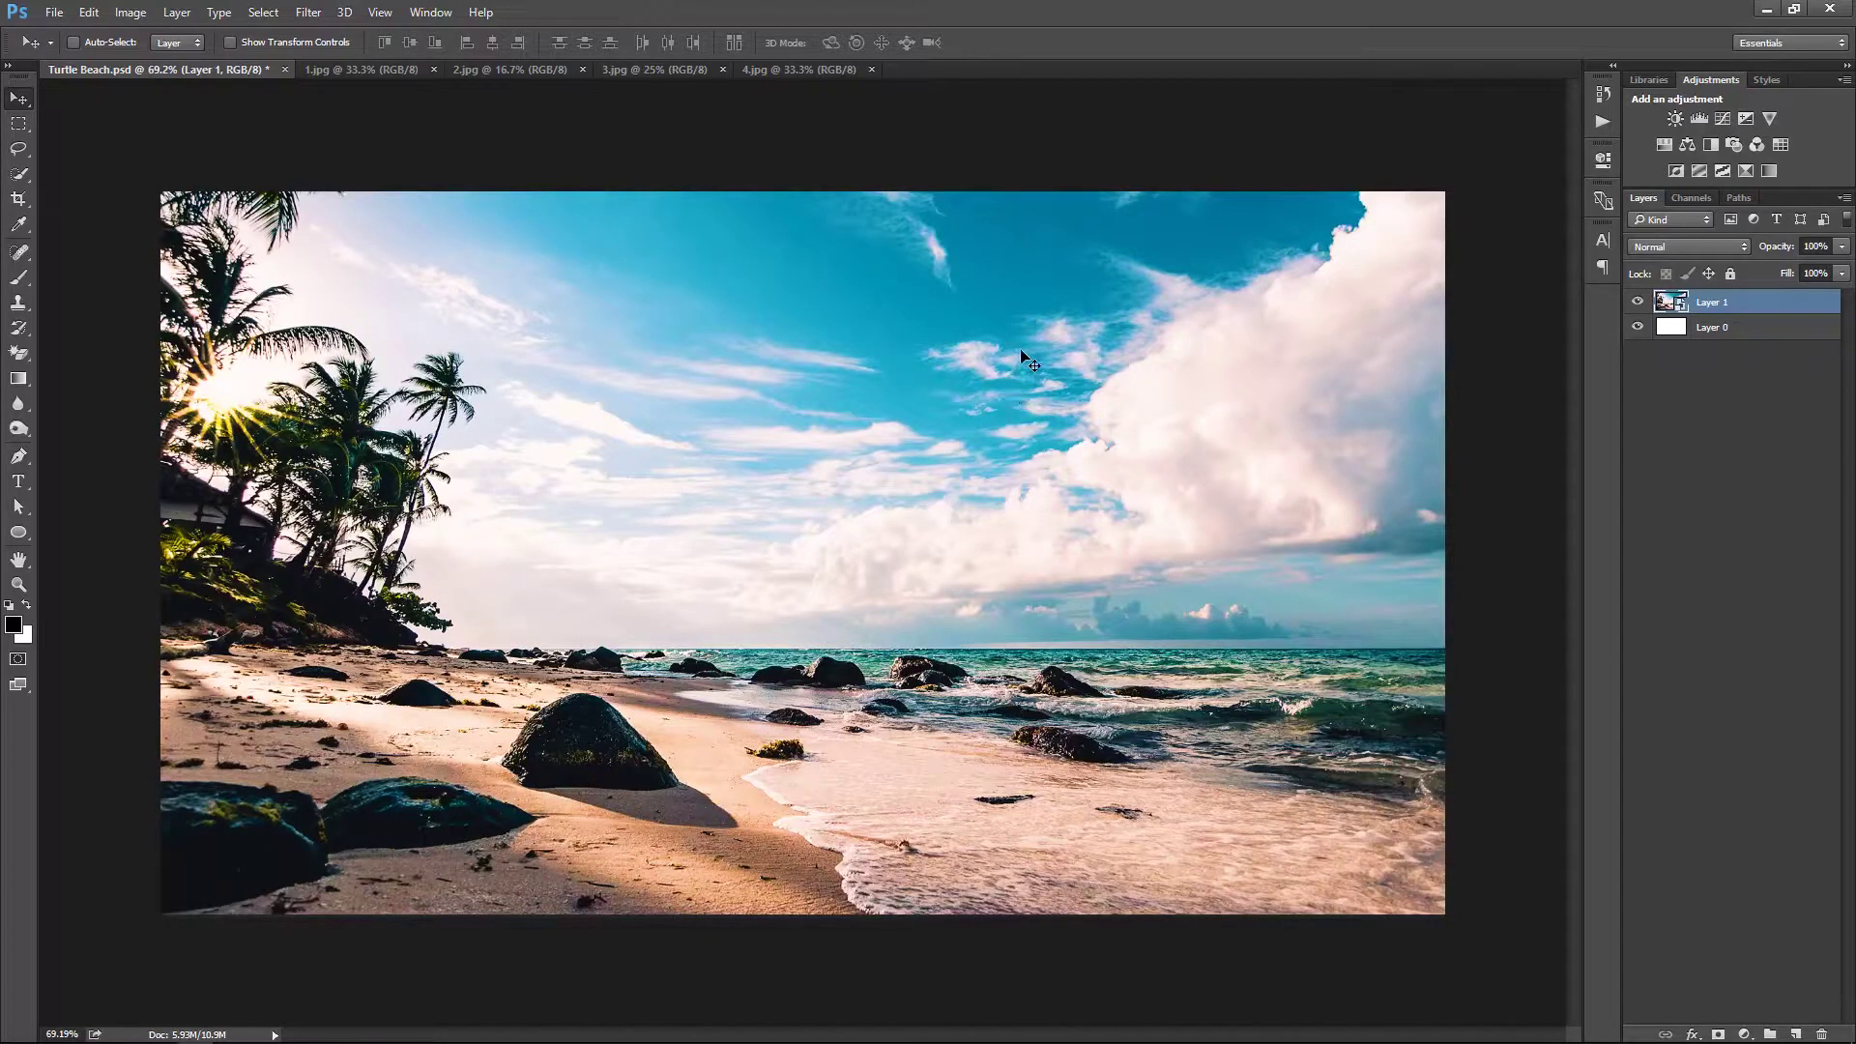
left_click_drag(1015, 386, 524, 343)
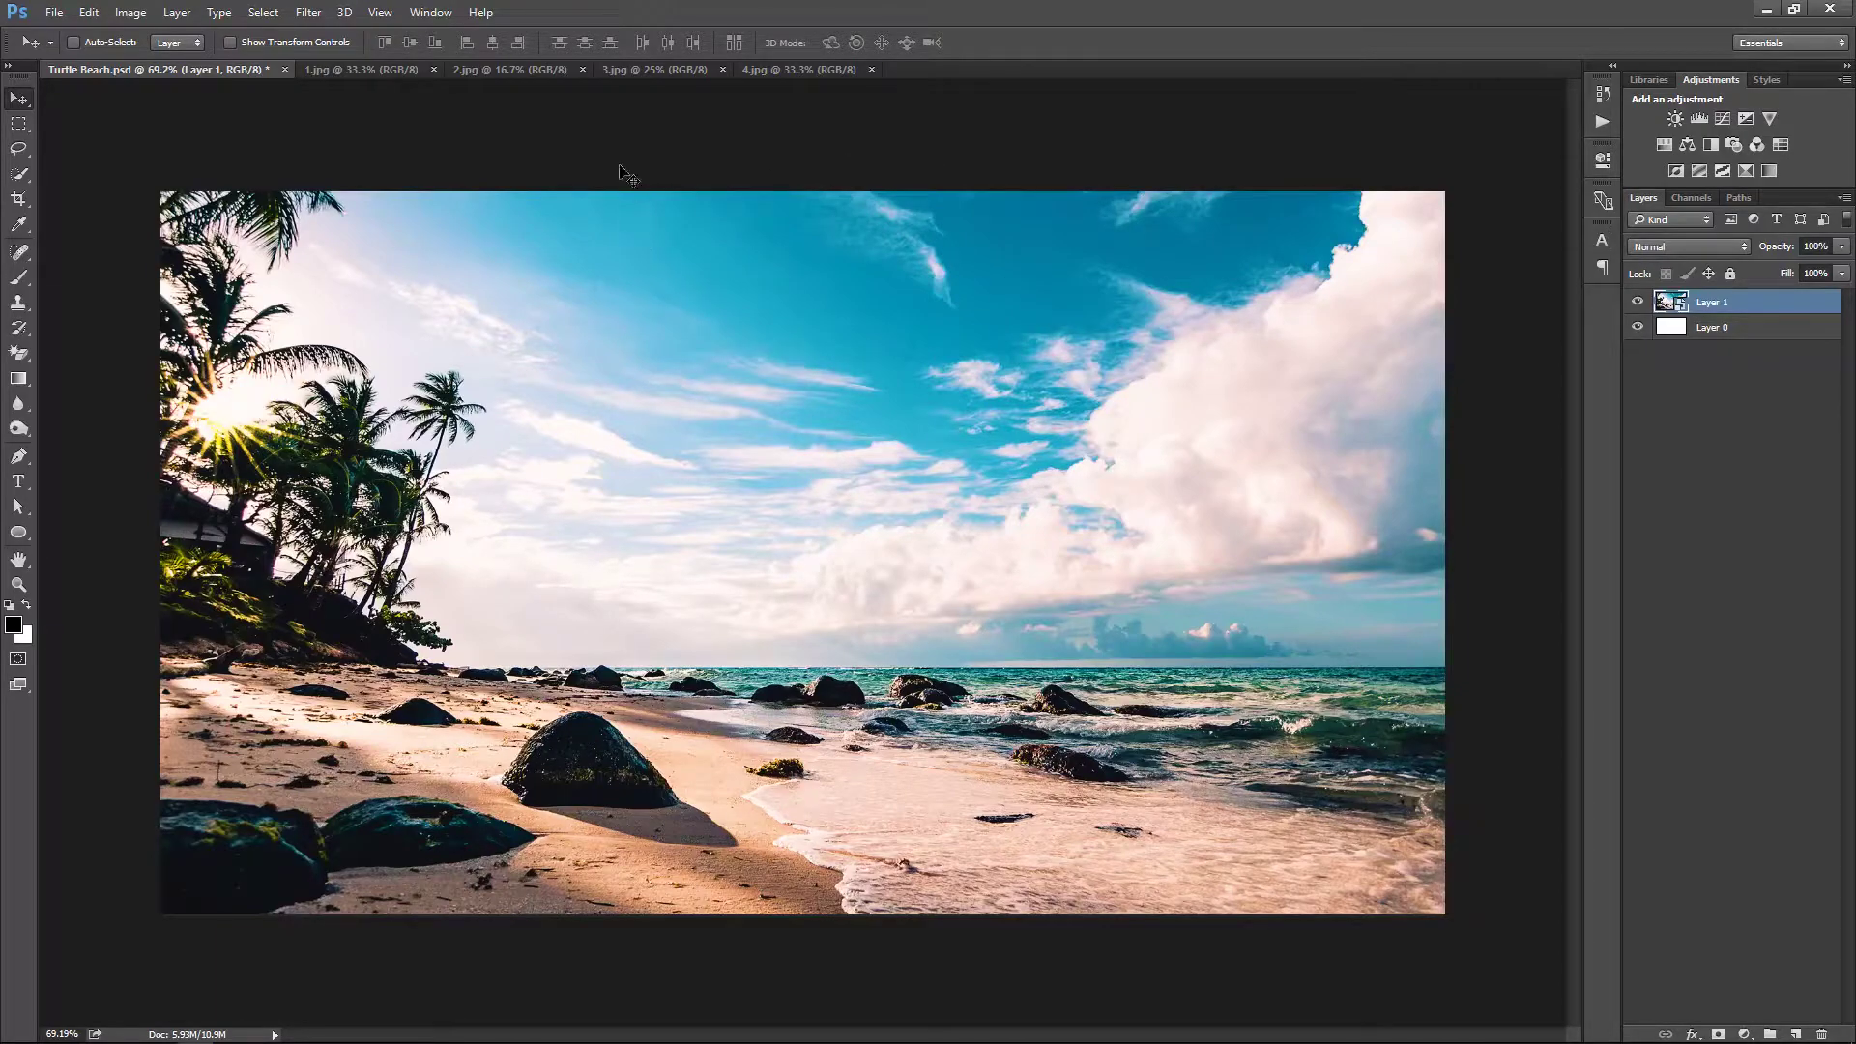
left_click_drag(942, 447, 948, 505)
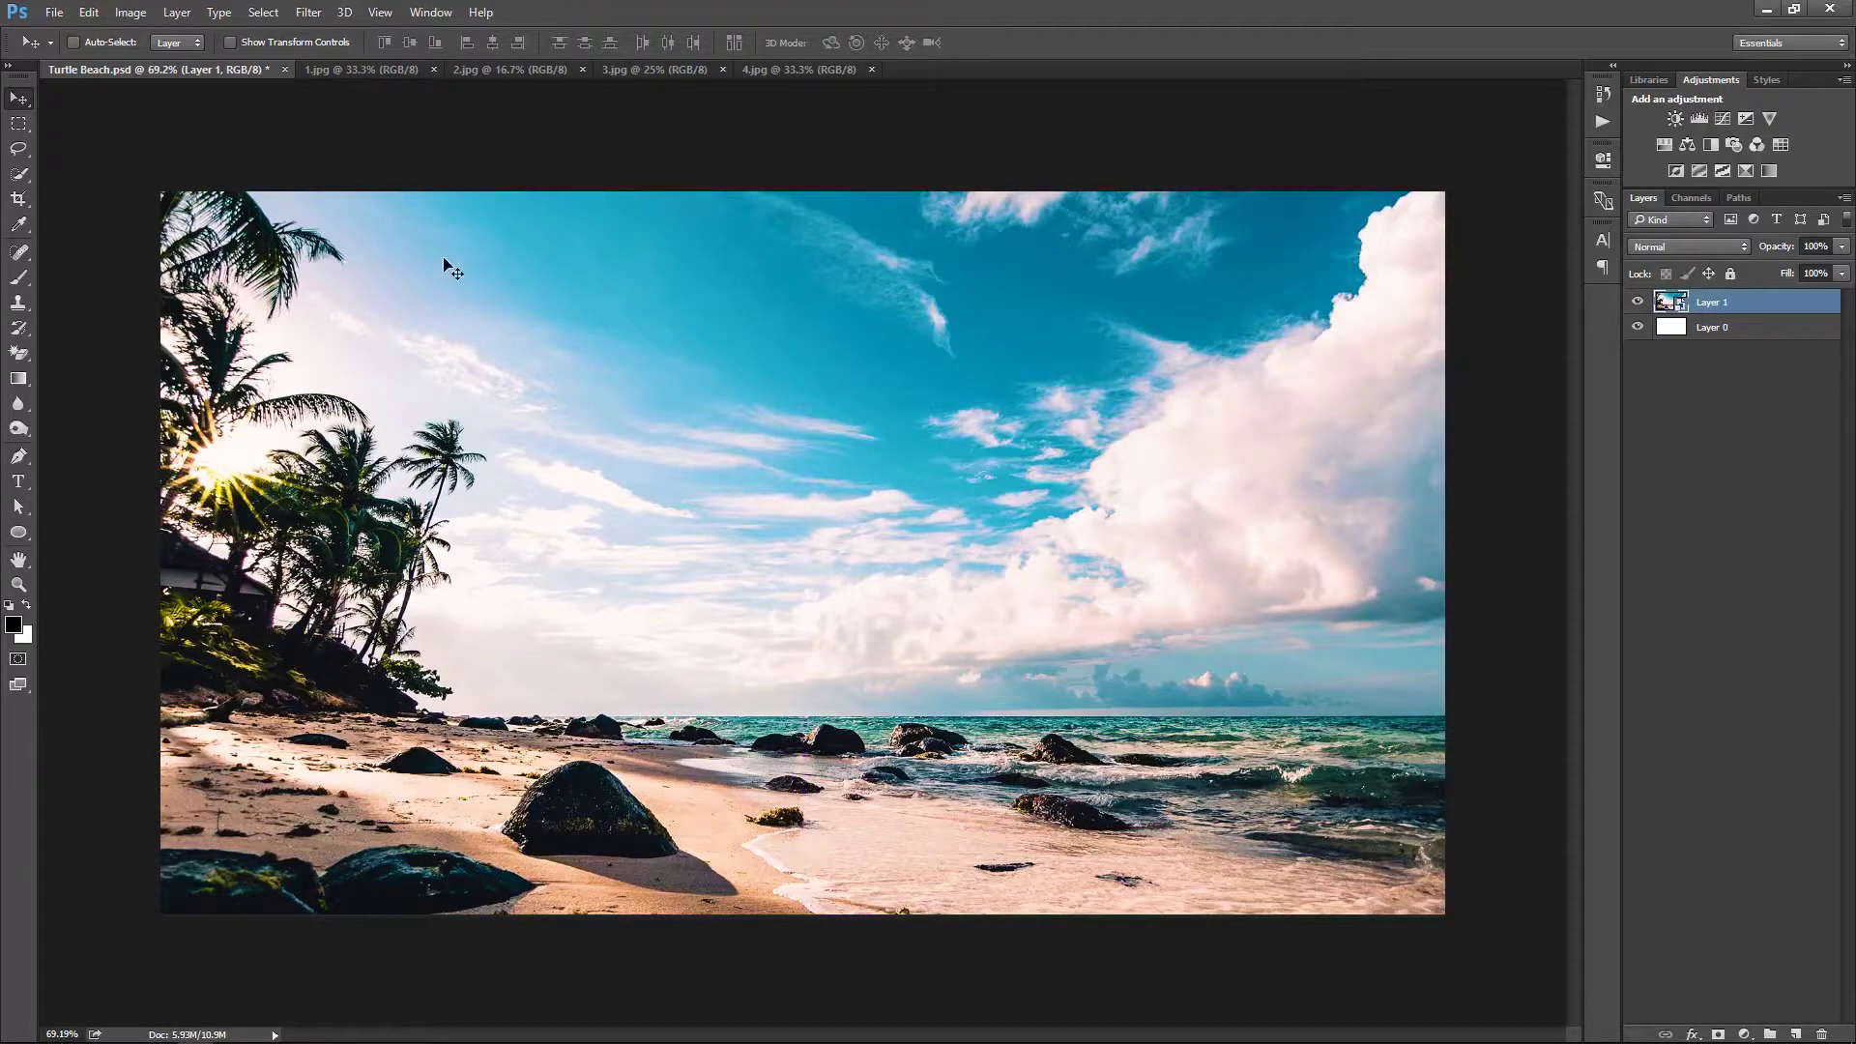
left_click(501, 69)
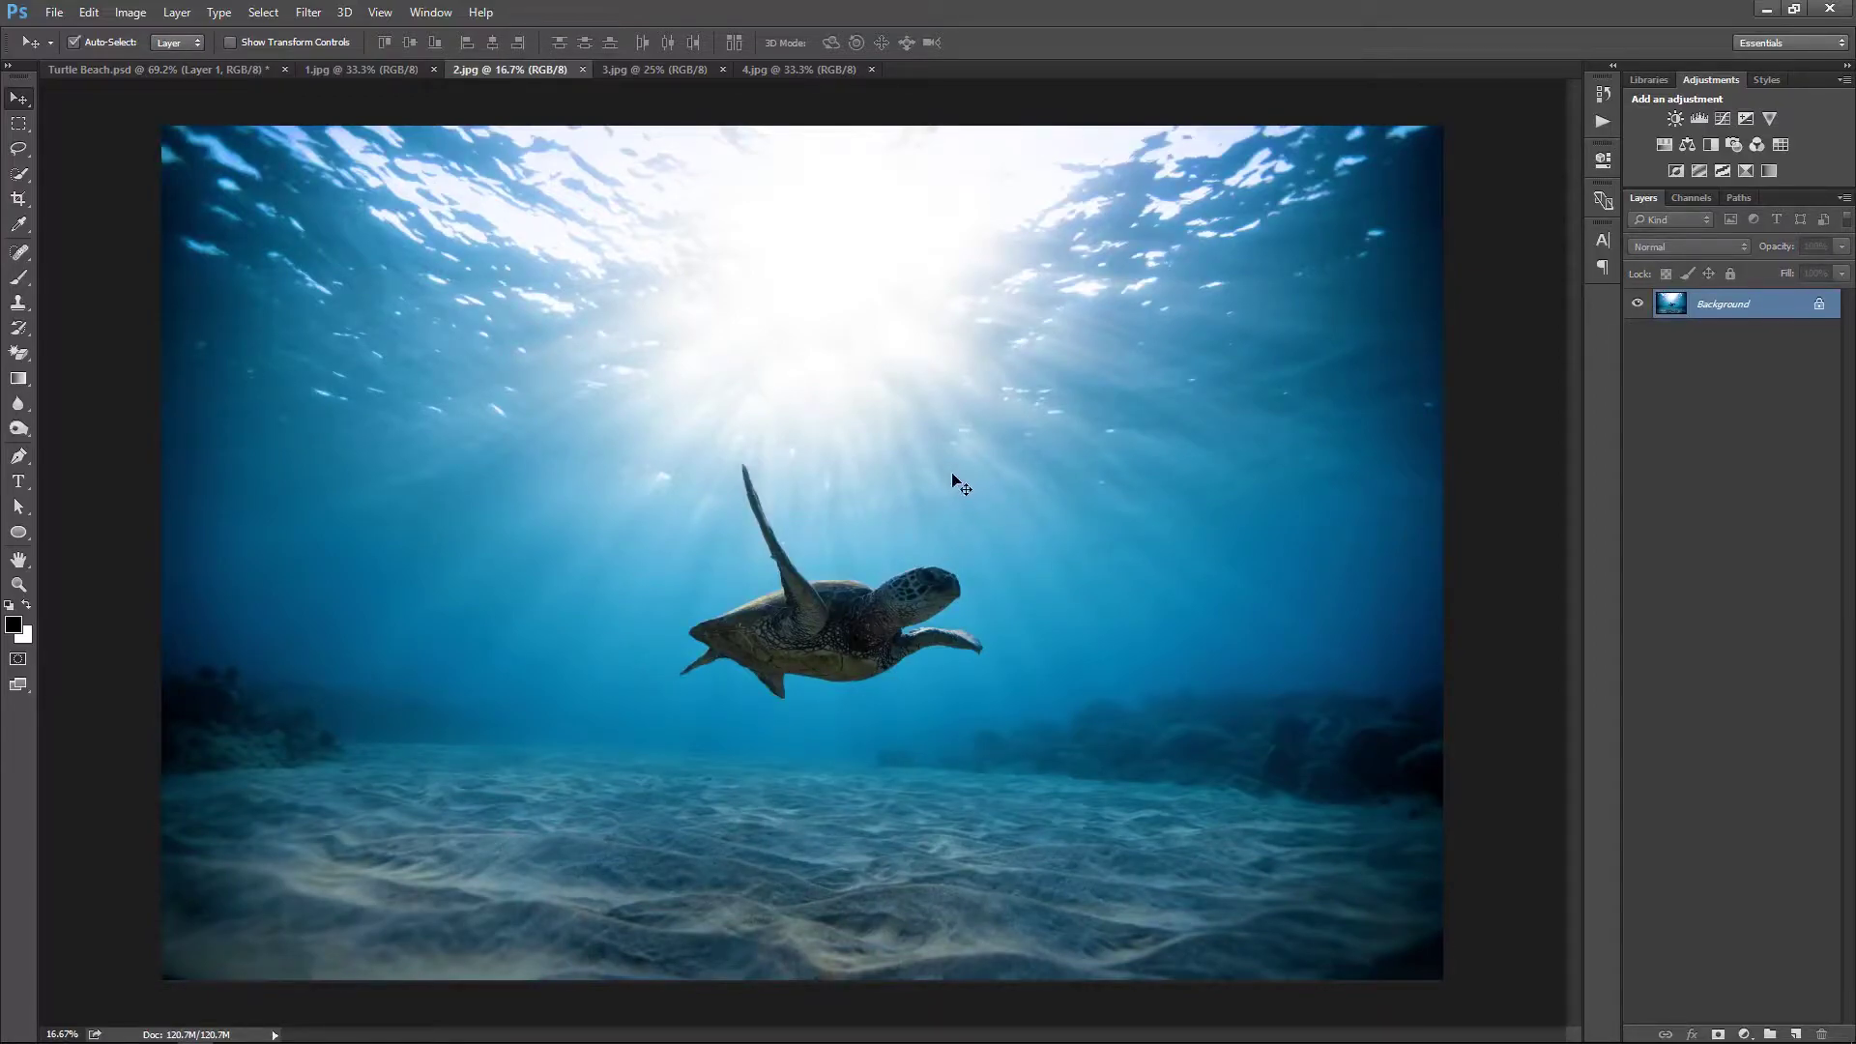
Paste the sea turtle photo into Turtle Beach.psd and convert it to a smart object
left_click(205, 68)
key("z")
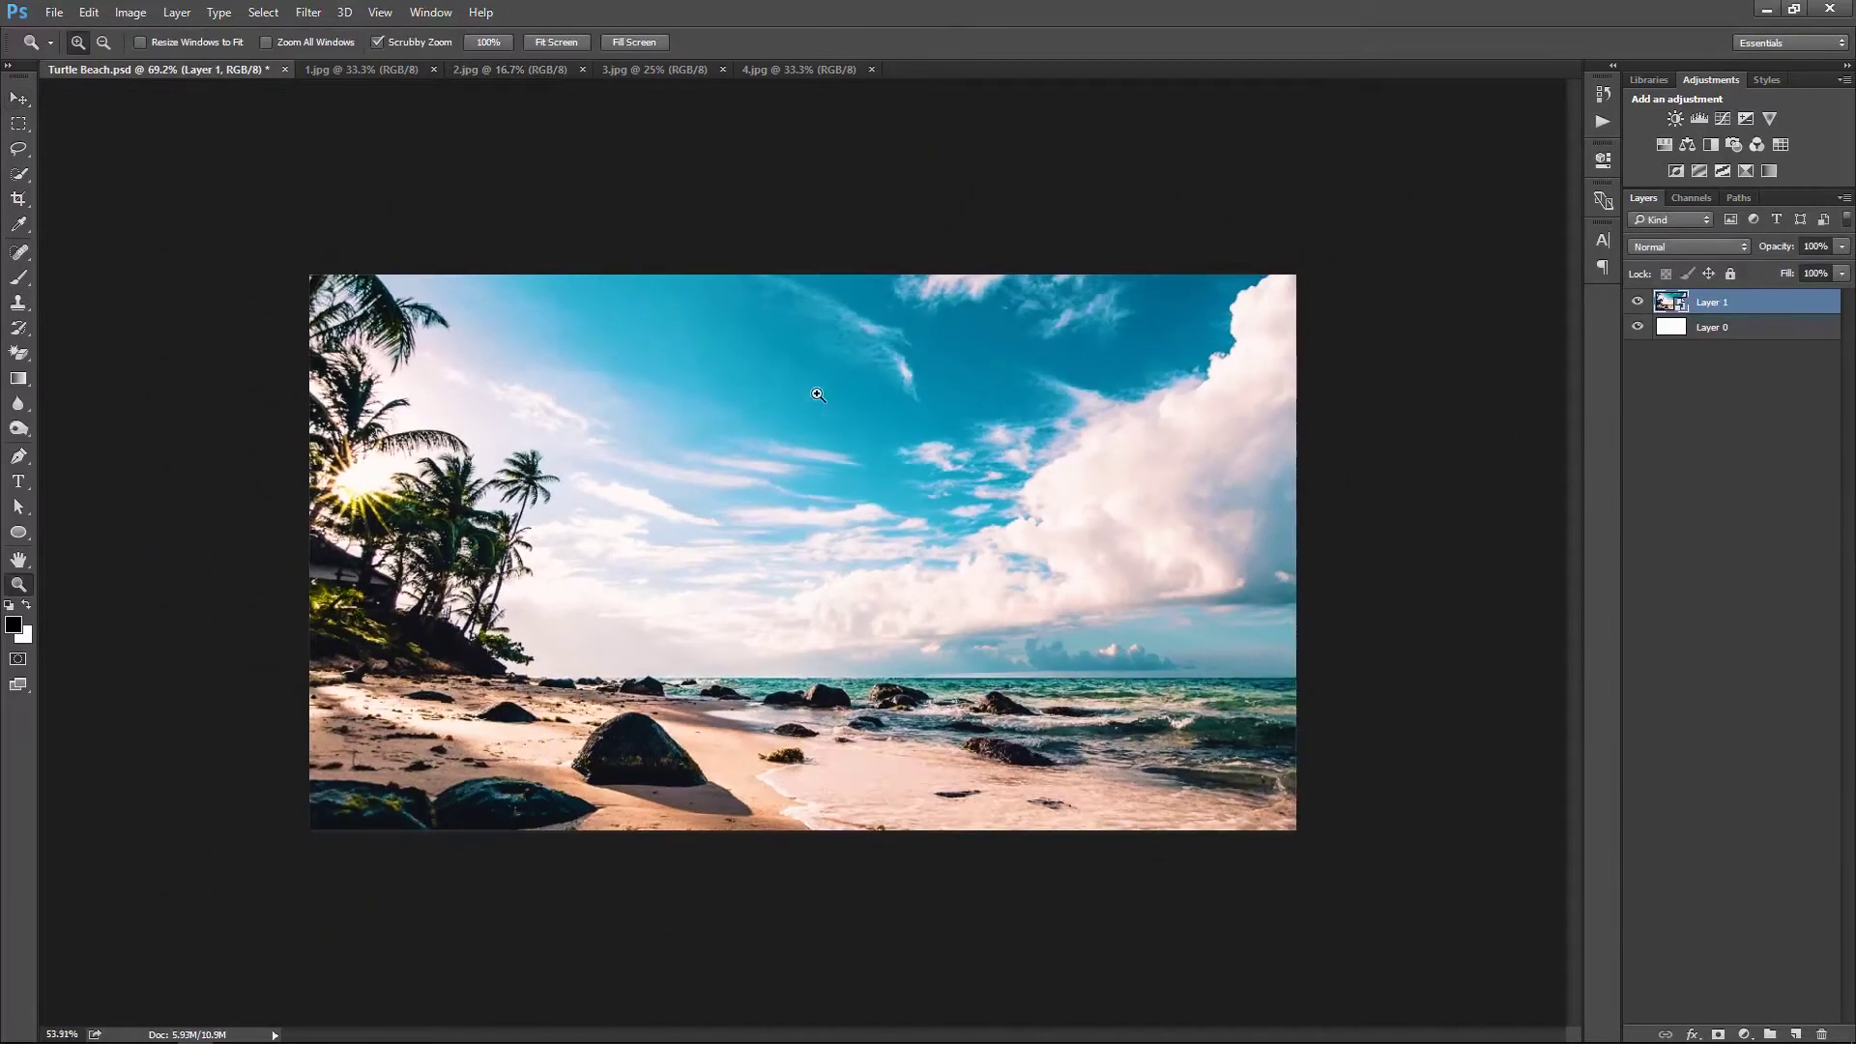
key("v")
key("ctrl+v")
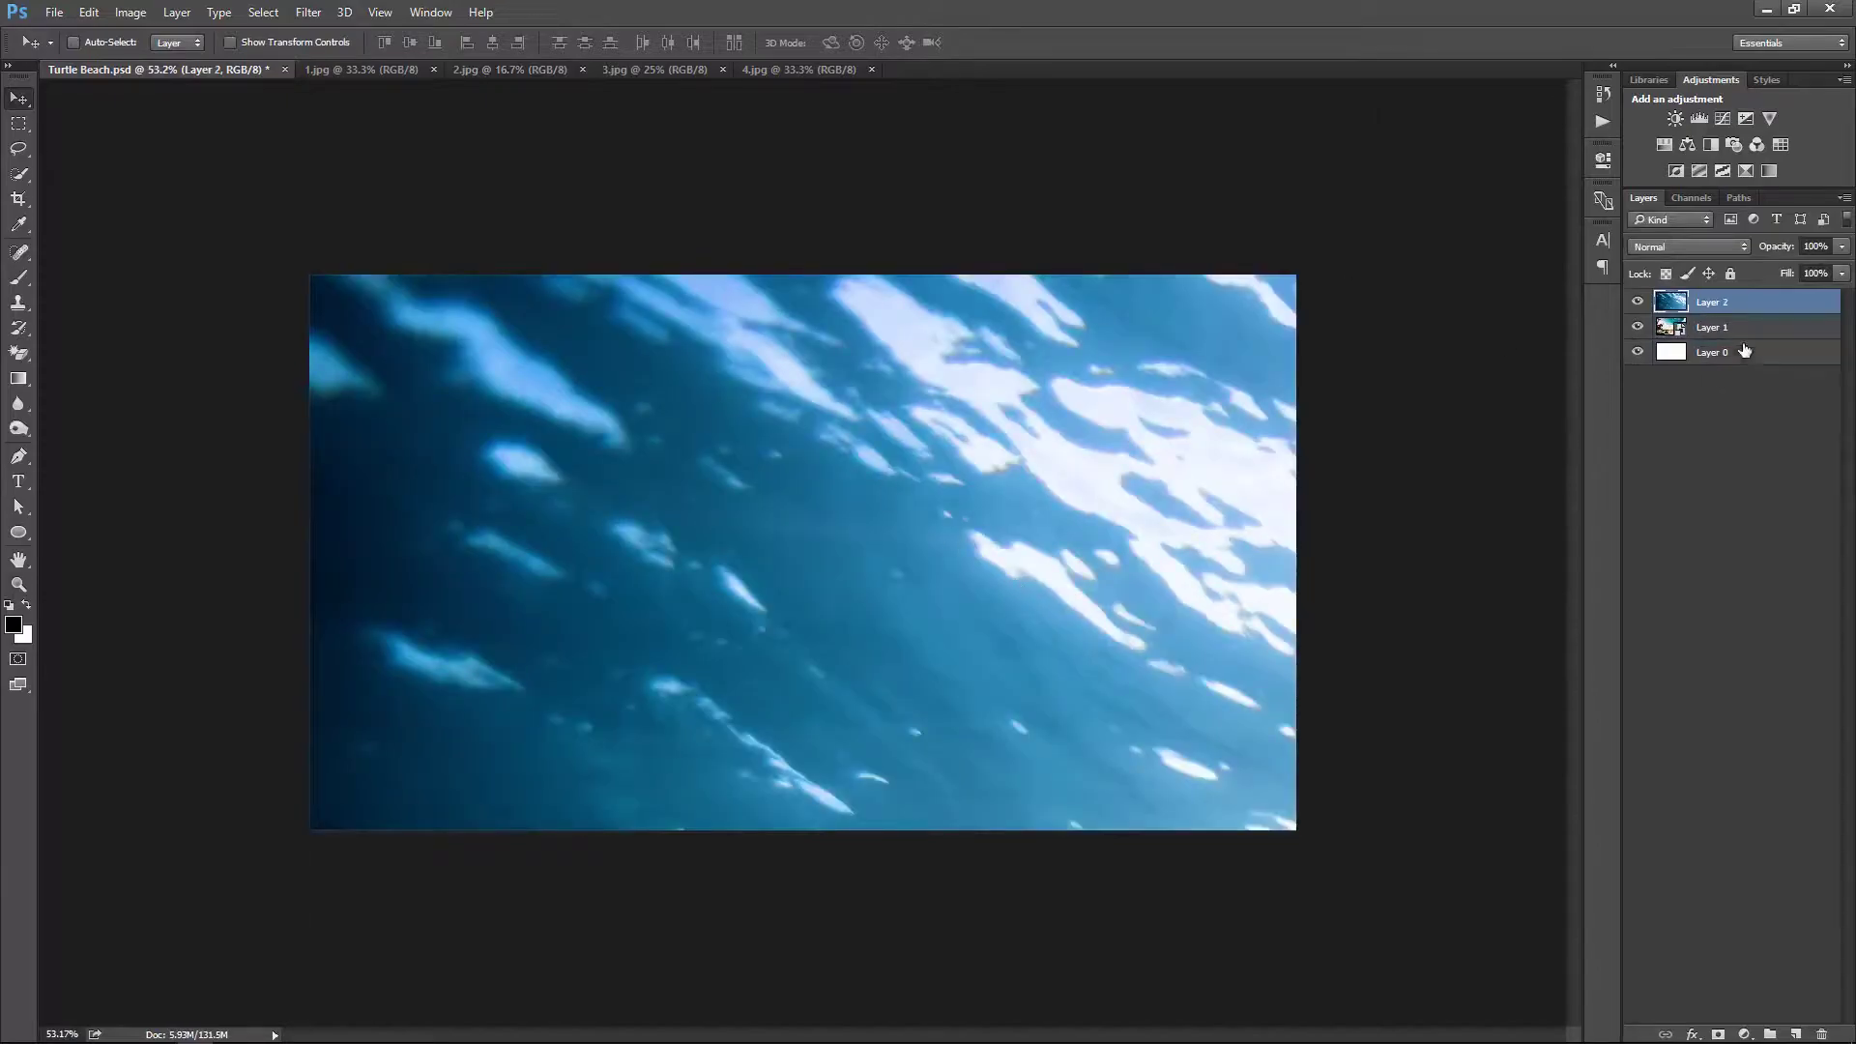
right_click(1750, 309)
left_click(1617, 394)
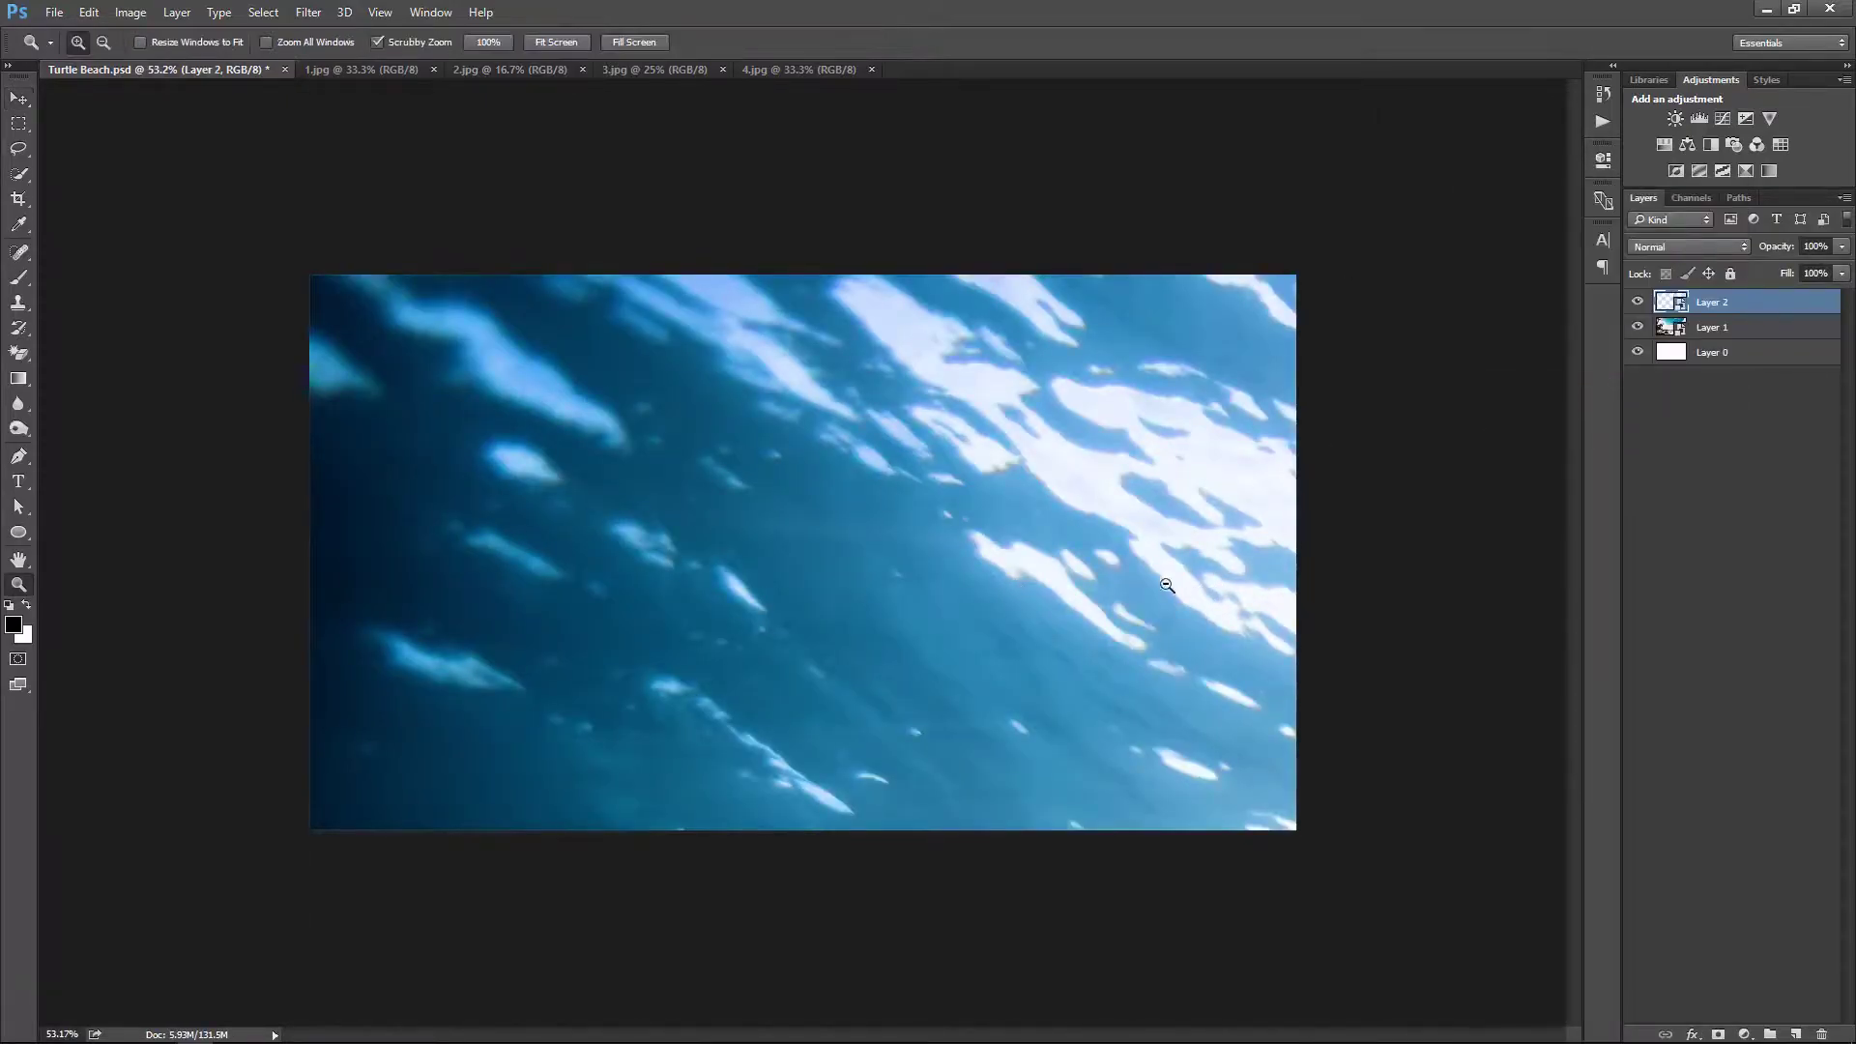
scroll(1106, 568, "down", 5)
Scale the turtle layer to about 34% to fill the canvas and shift it slightly left
key("ctrl+t")
mouse_move(739, 465)
left_mouse_down()
mouse_move(1093, 745)
mouse_move(983, 484)
mouse_move(960, 483)
left_mouse_up()
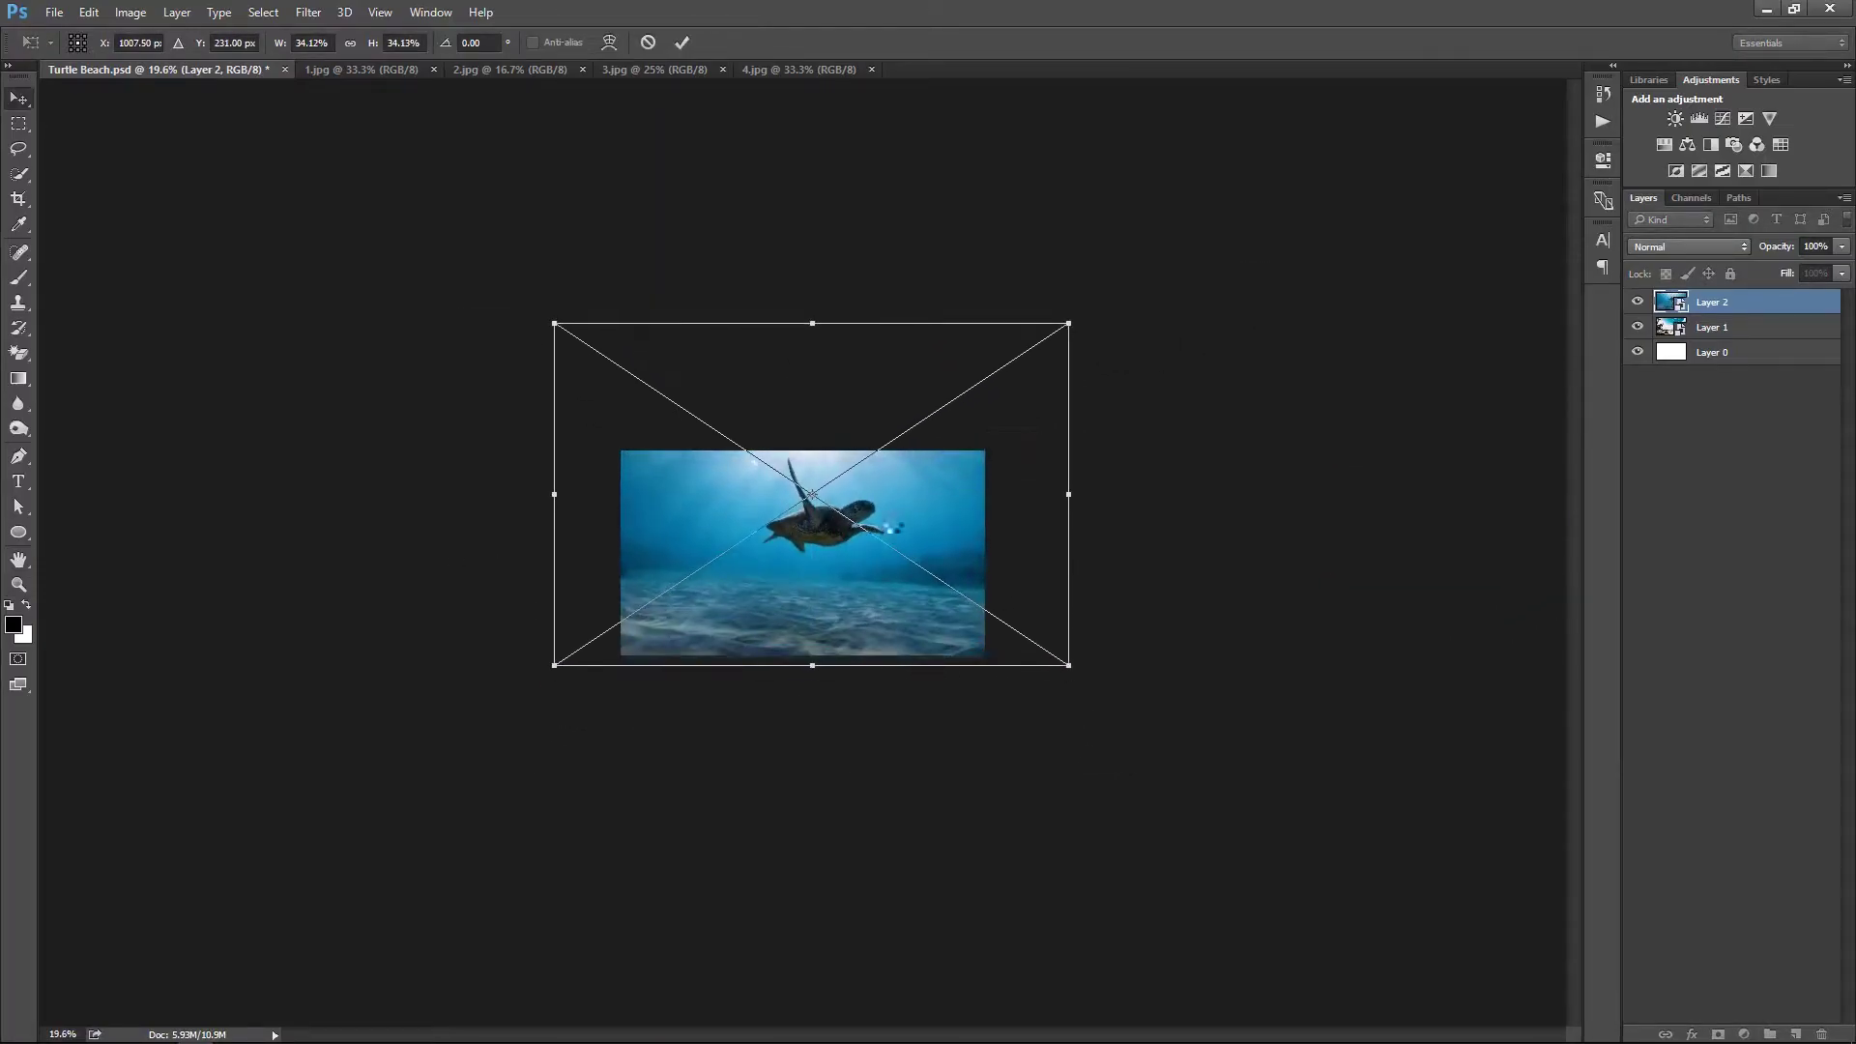
key("Return")
scroll(703, 706, "up", 5)
scroll(703, 706, "down", 2)
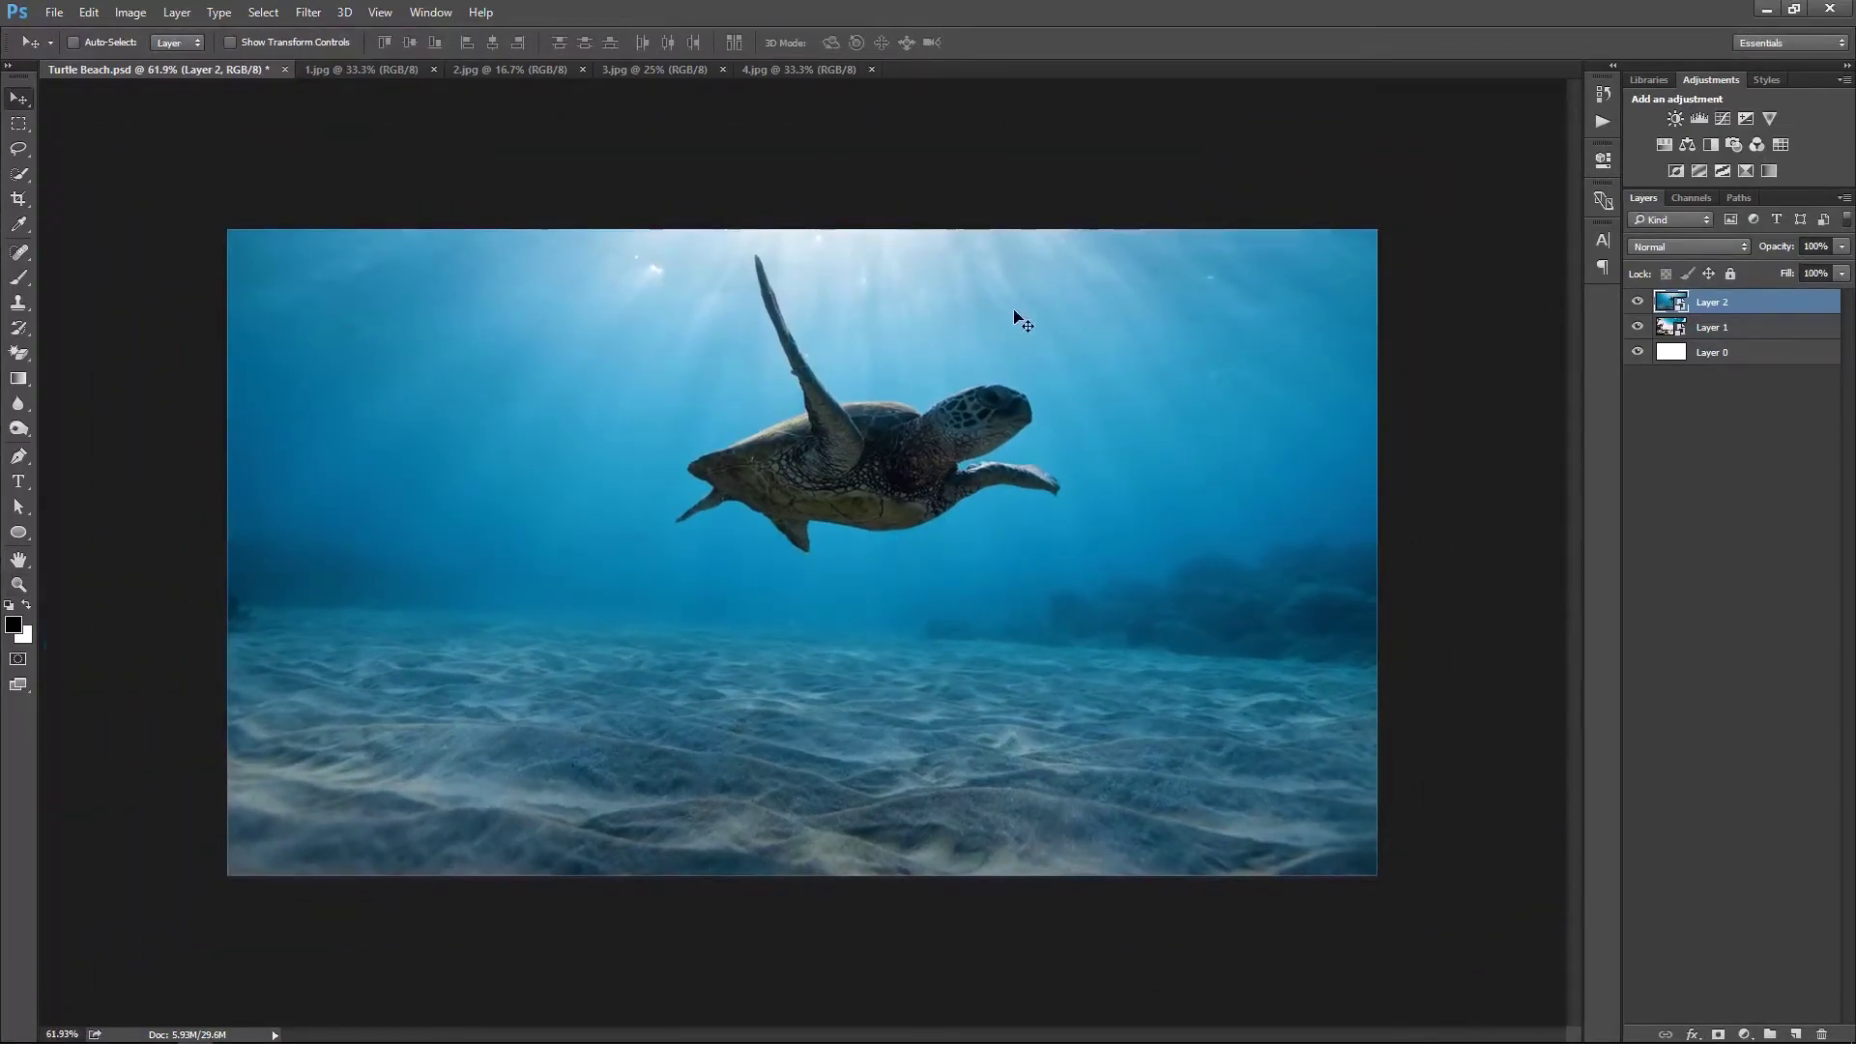
left_click_drag(972, 423, 943, 423)
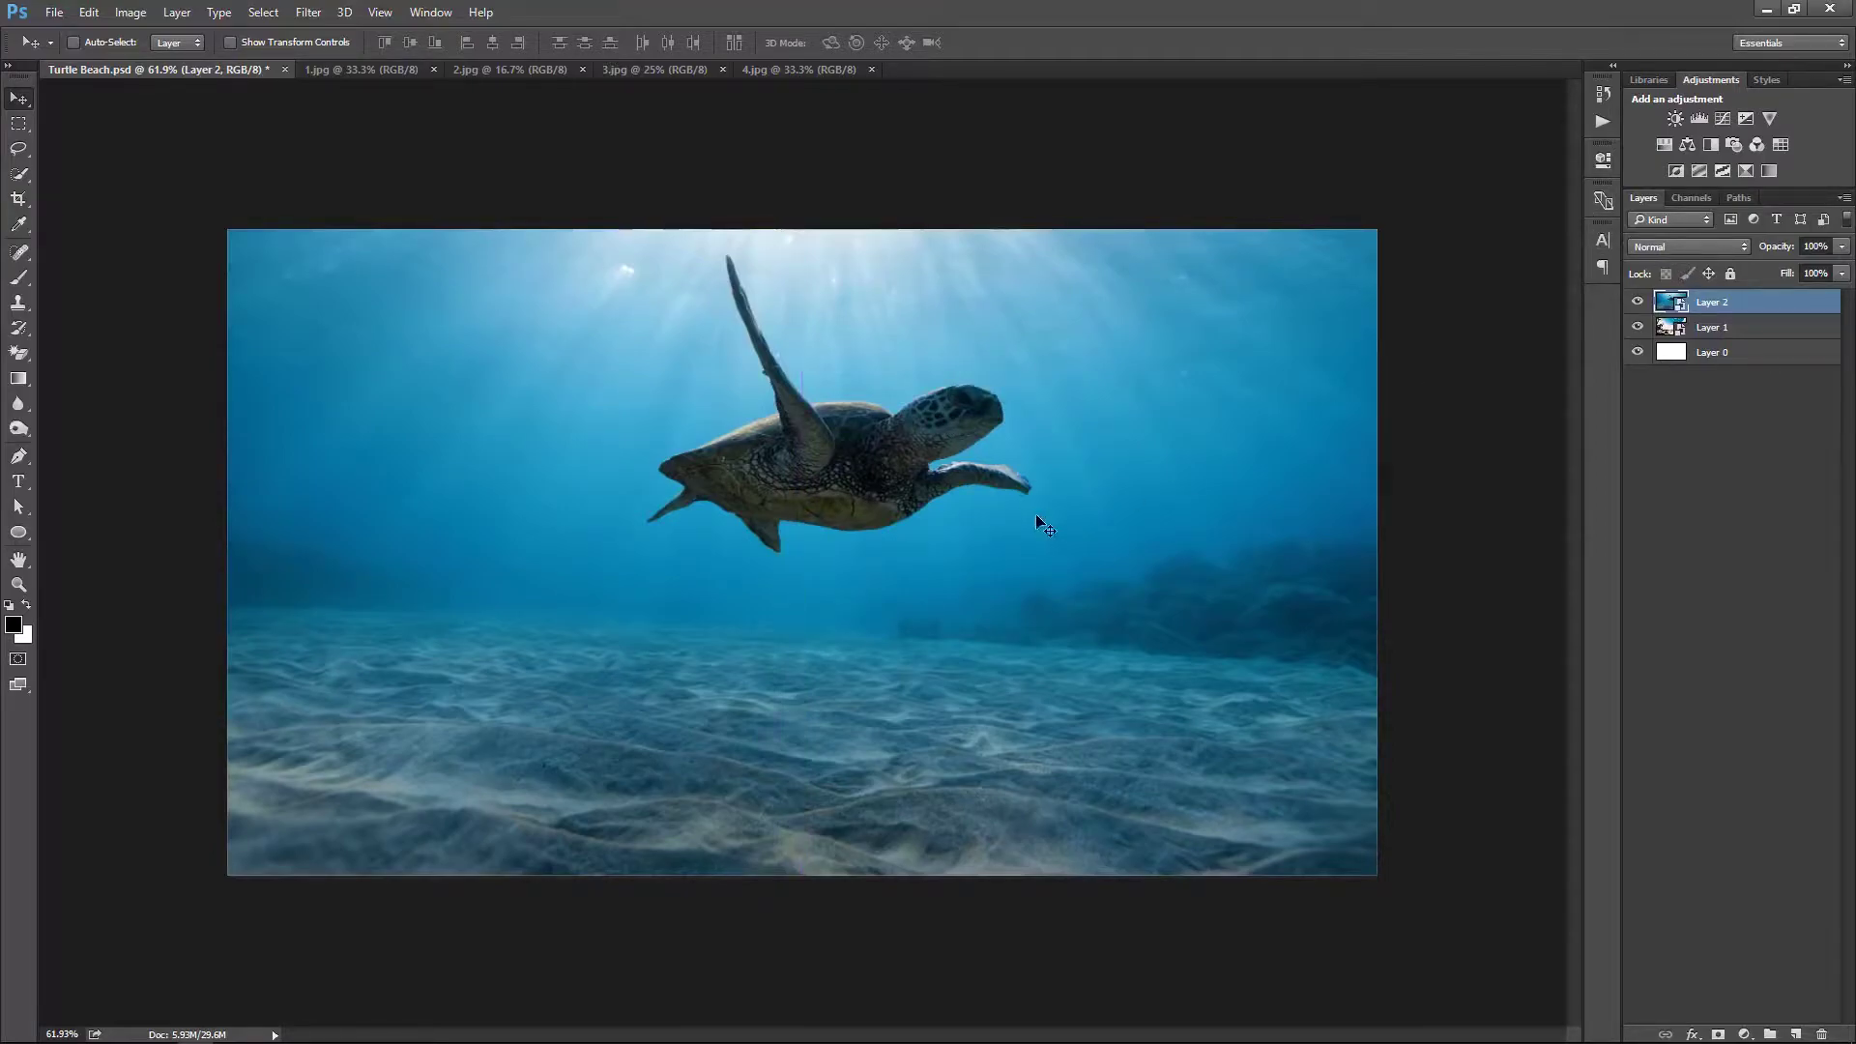
Preview Dissolve and other blend modes on the turtle layer
left_click(1690, 247)
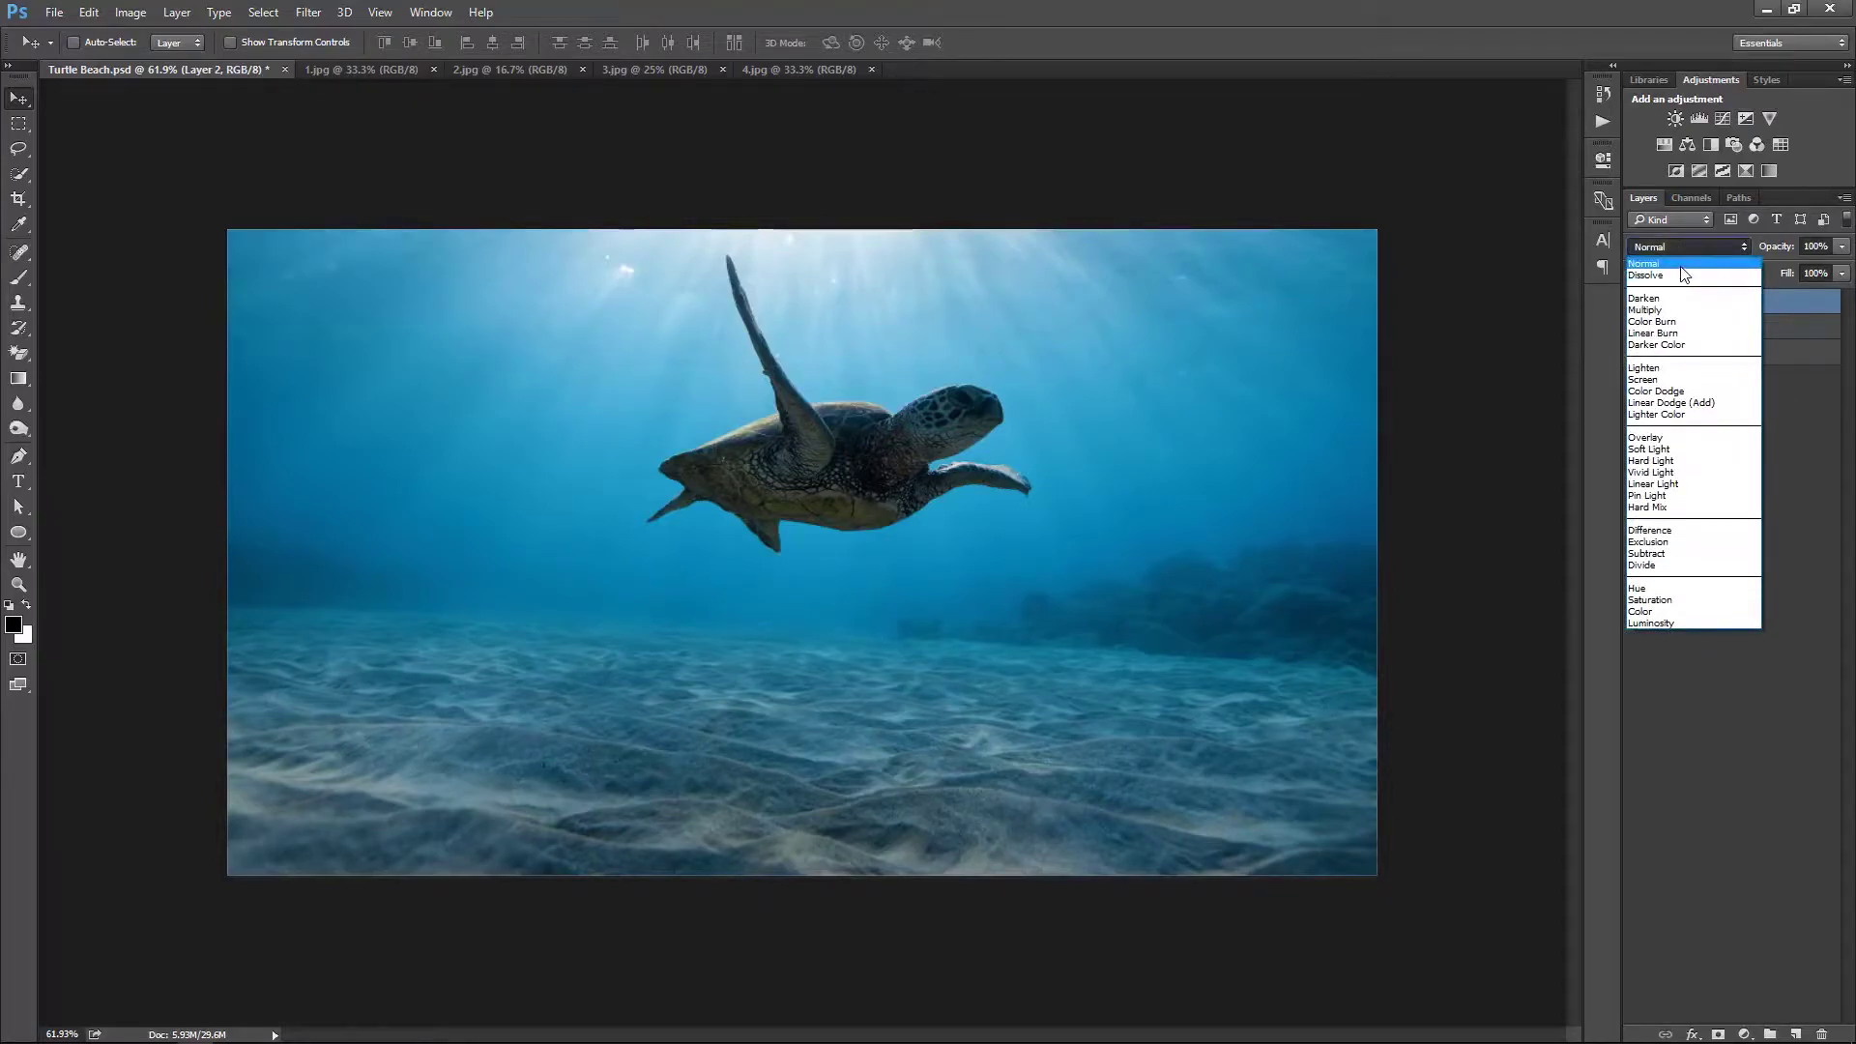
left_click(1694, 275)
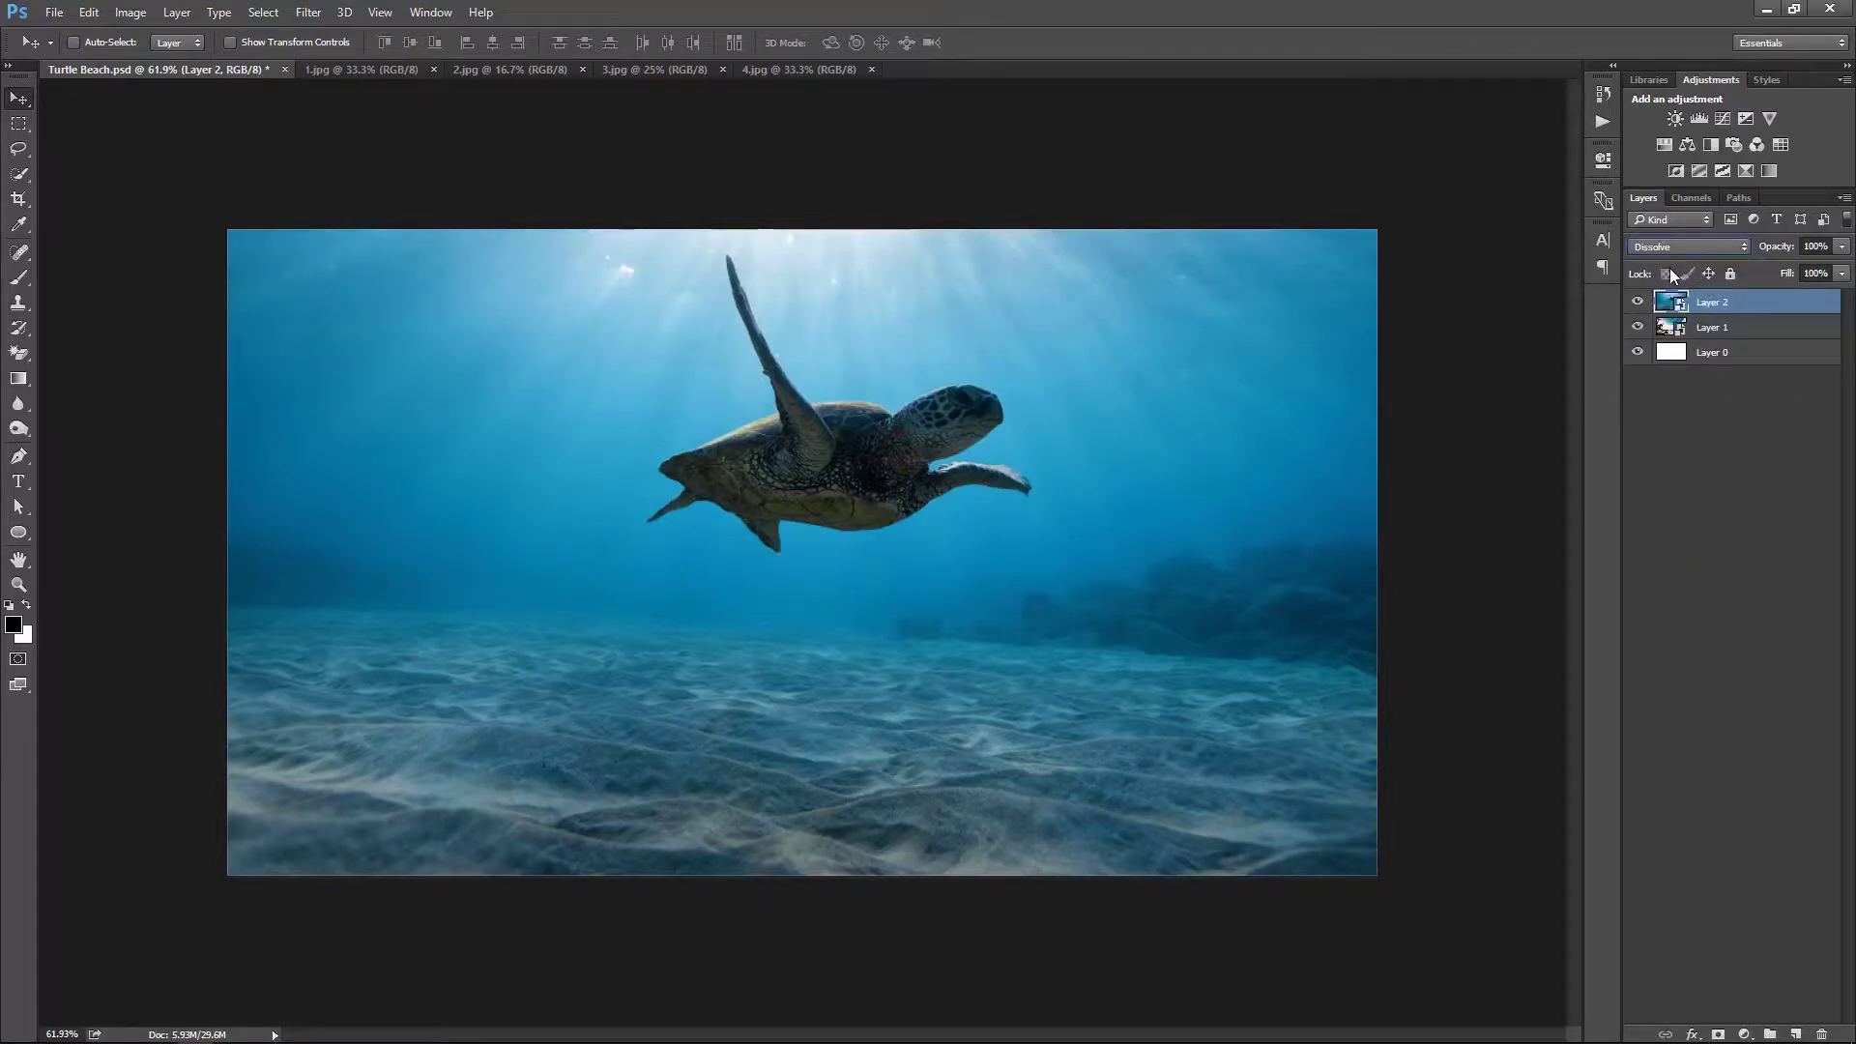
scroll(1673, 255, "down", 1)
scroll(1672, 255, "down", 1)
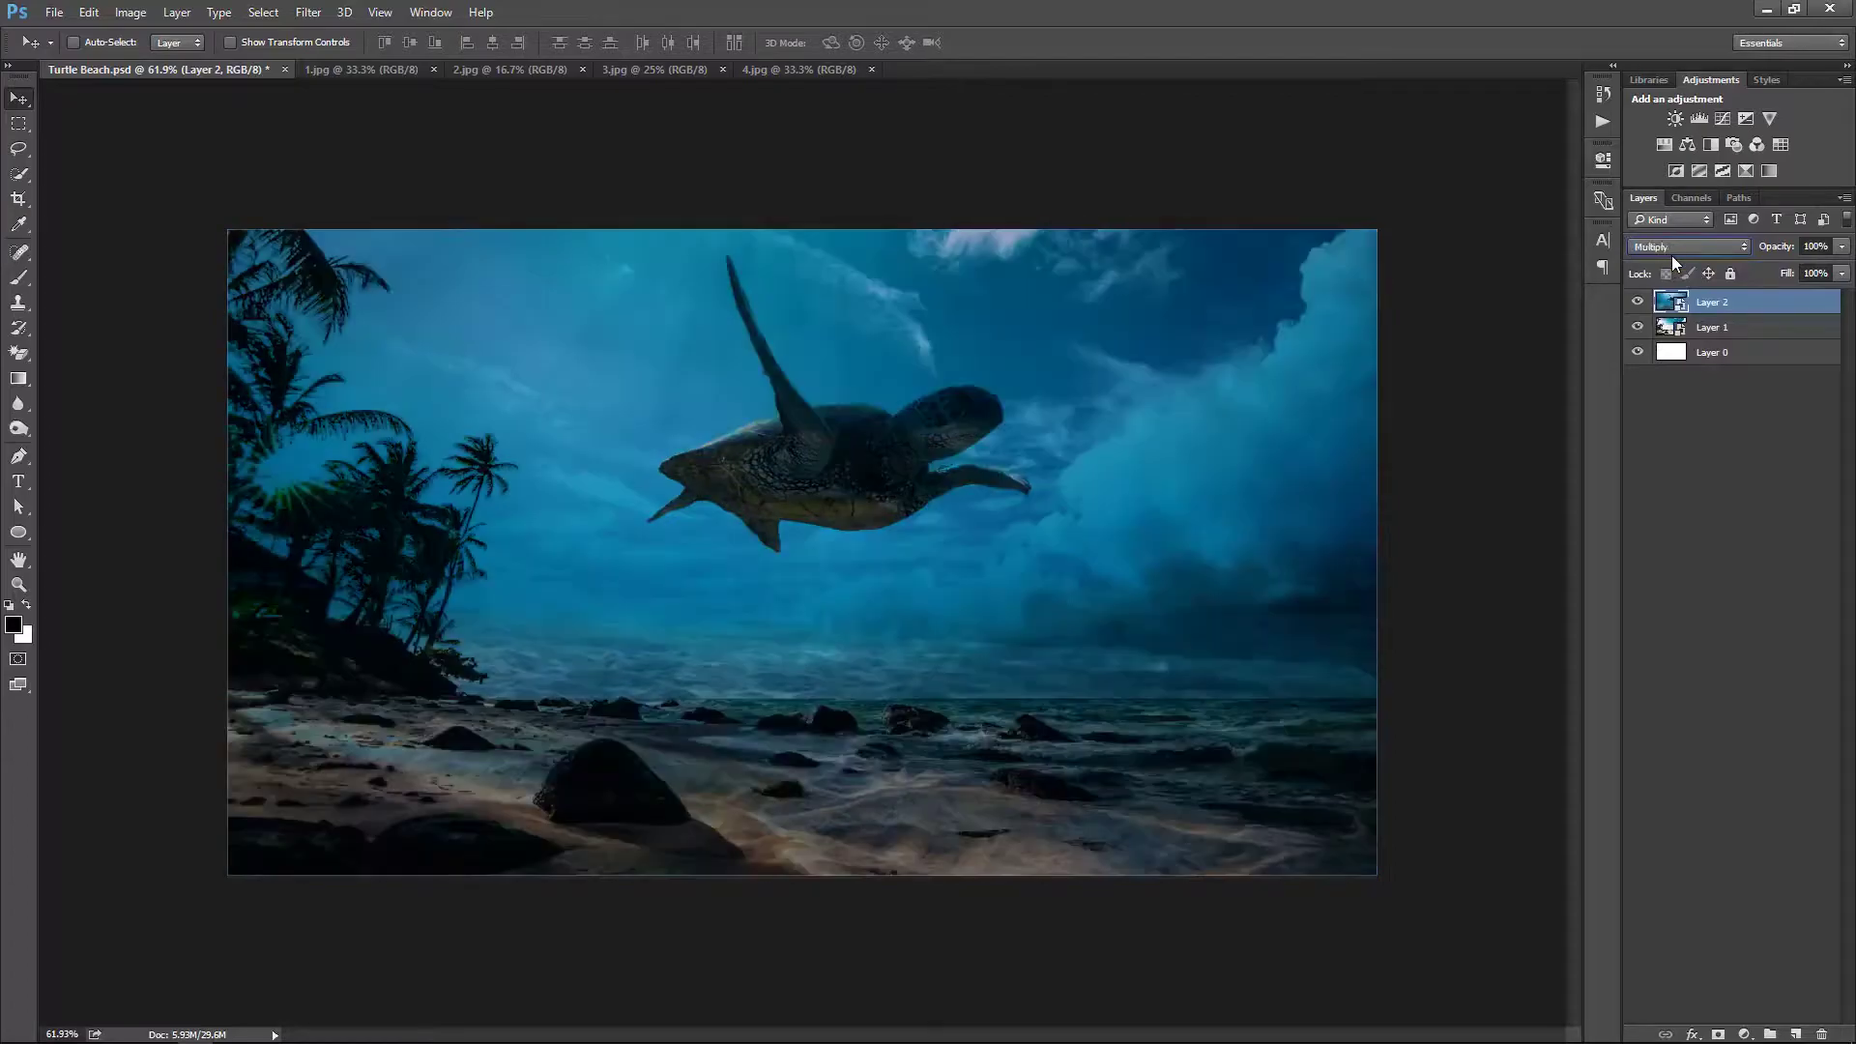
scroll(1673, 255, "down", 1)
scroll(1673, 255, "down", 2)
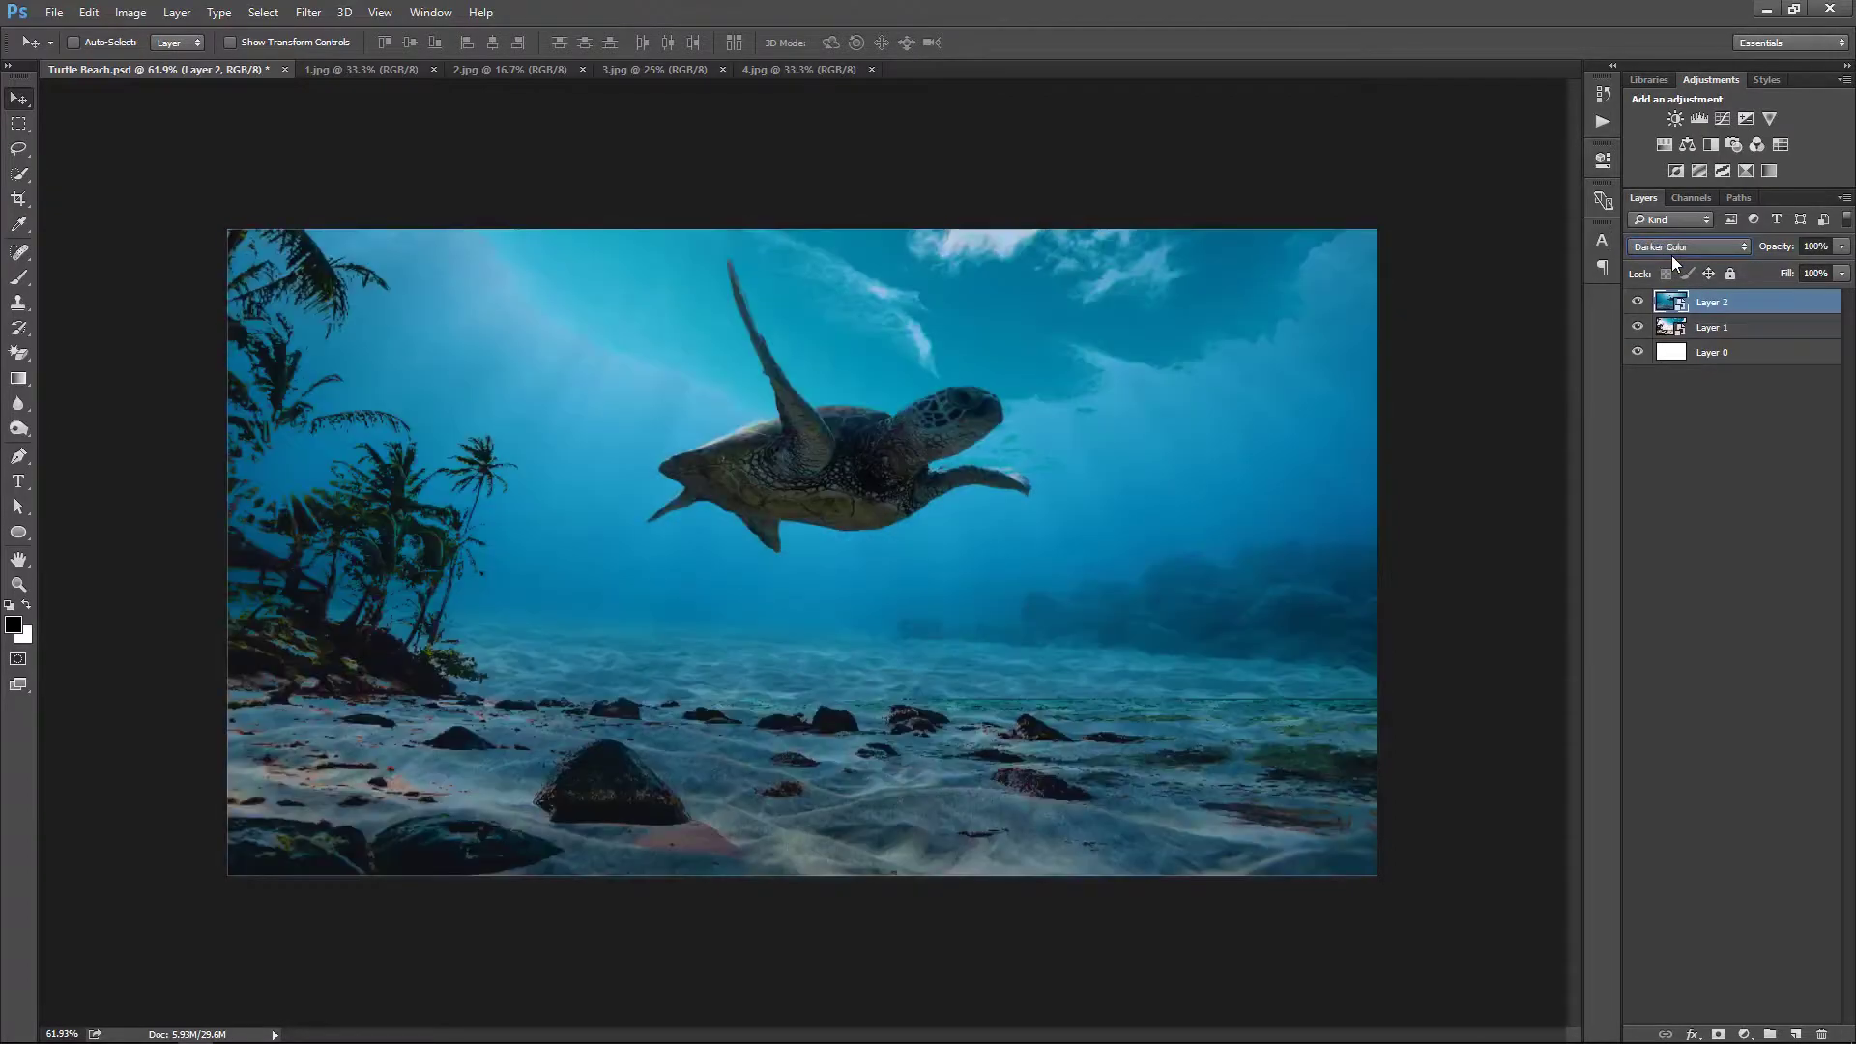
scroll(1672, 255, "down", 3)
scroll(1673, 255, "down", 2)
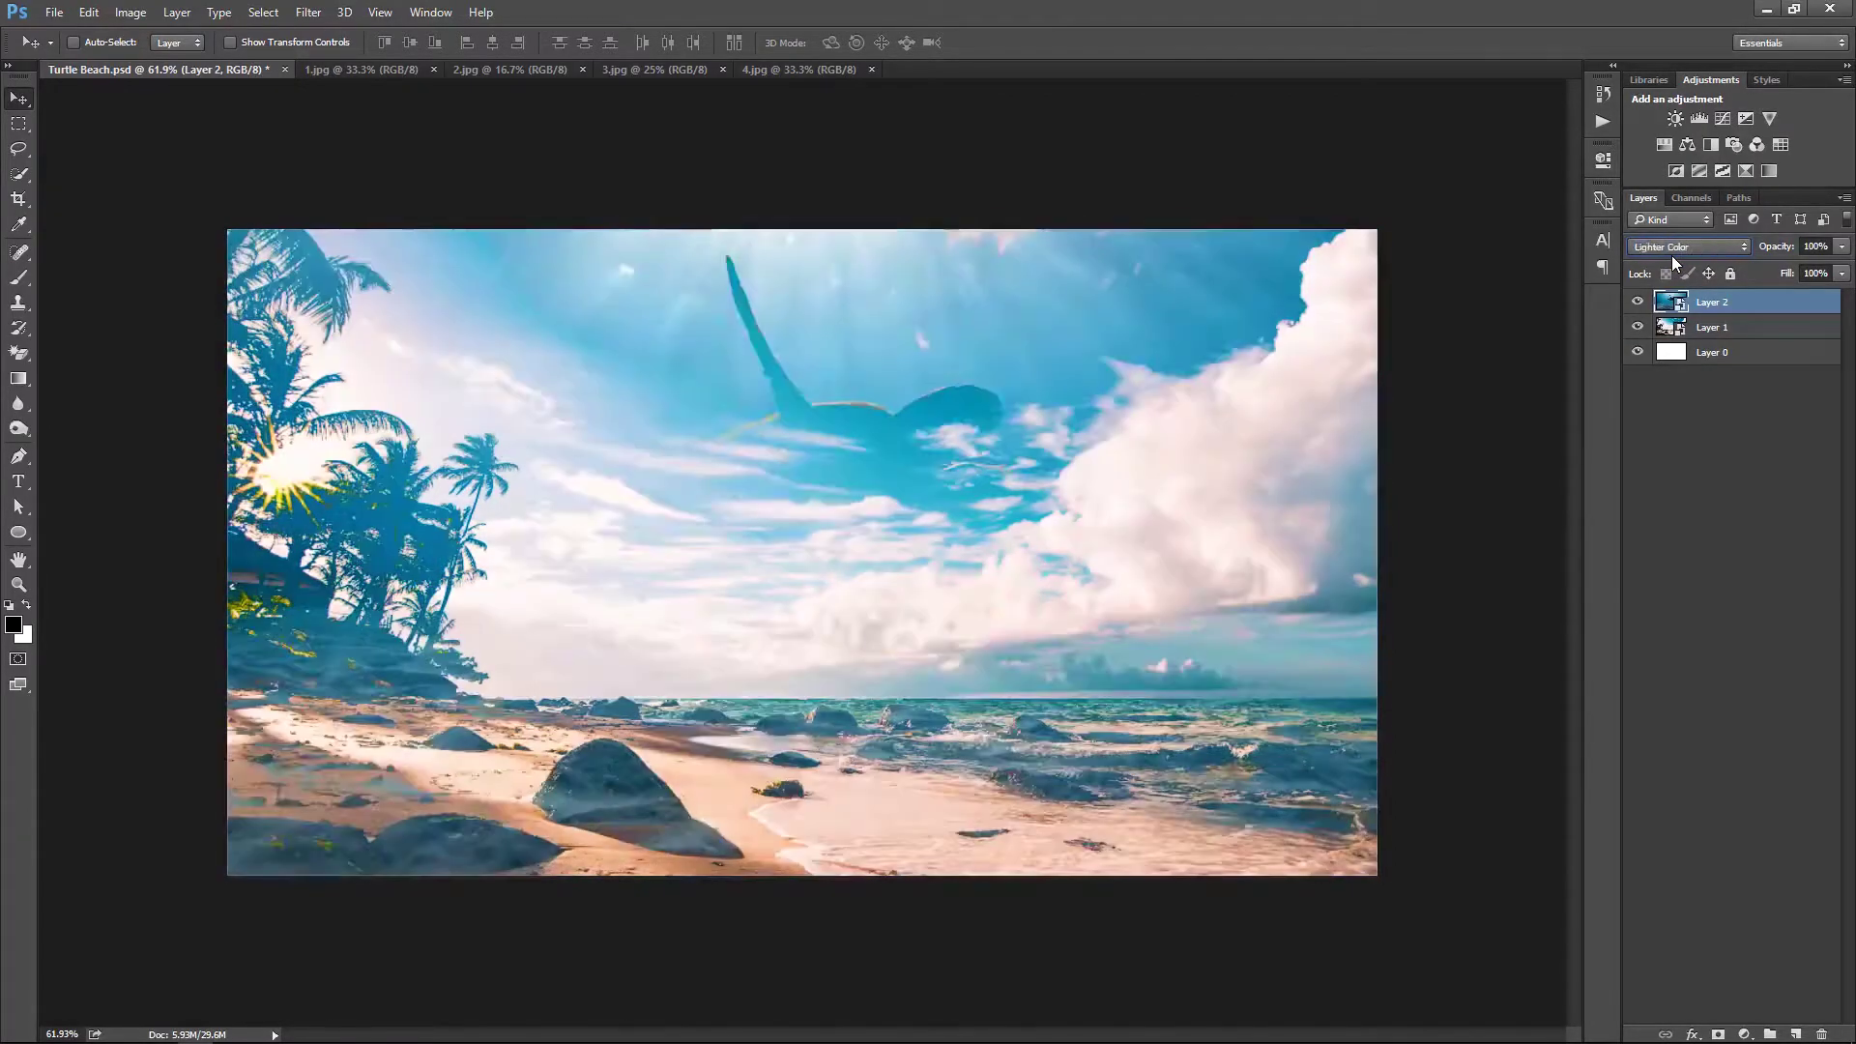
scroll(1672, 255, "down", 2)
scroll(1673, 255, "down", 1)
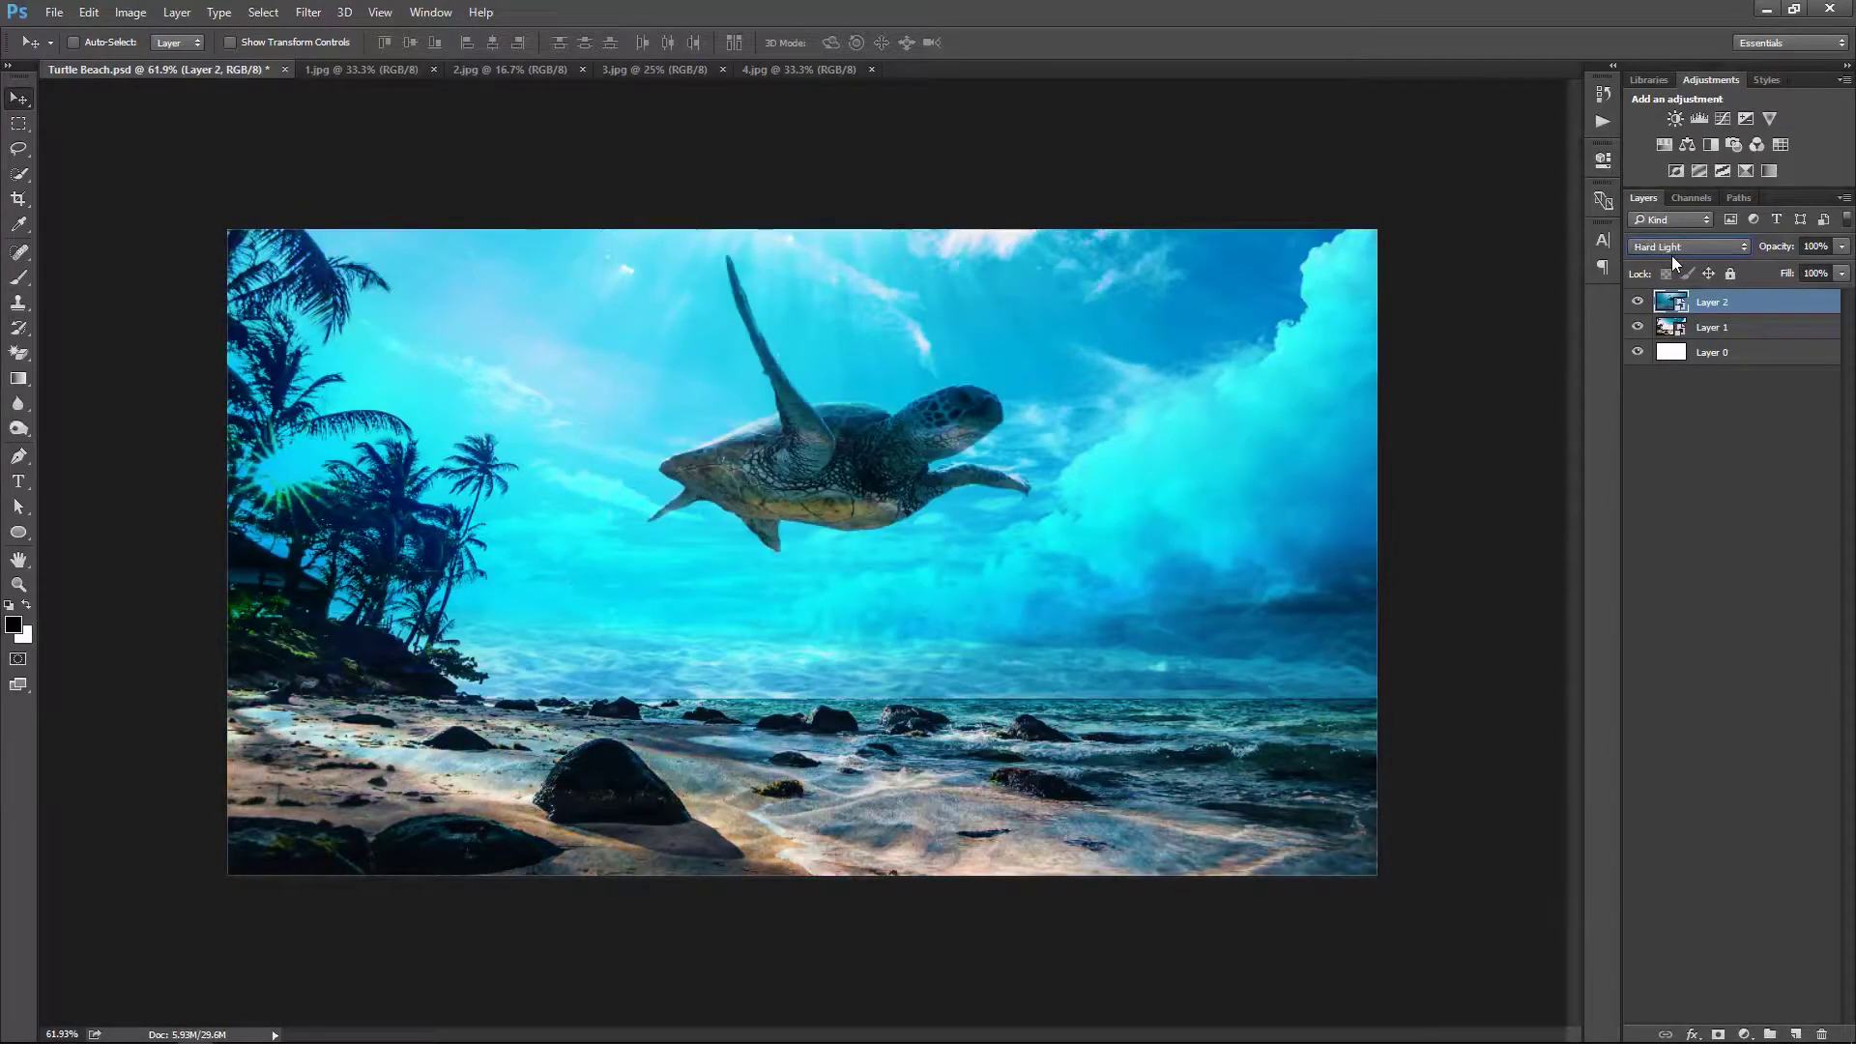
scroll(1673, 255, "up", 1)
scroll(1673, 256, "up", 1)
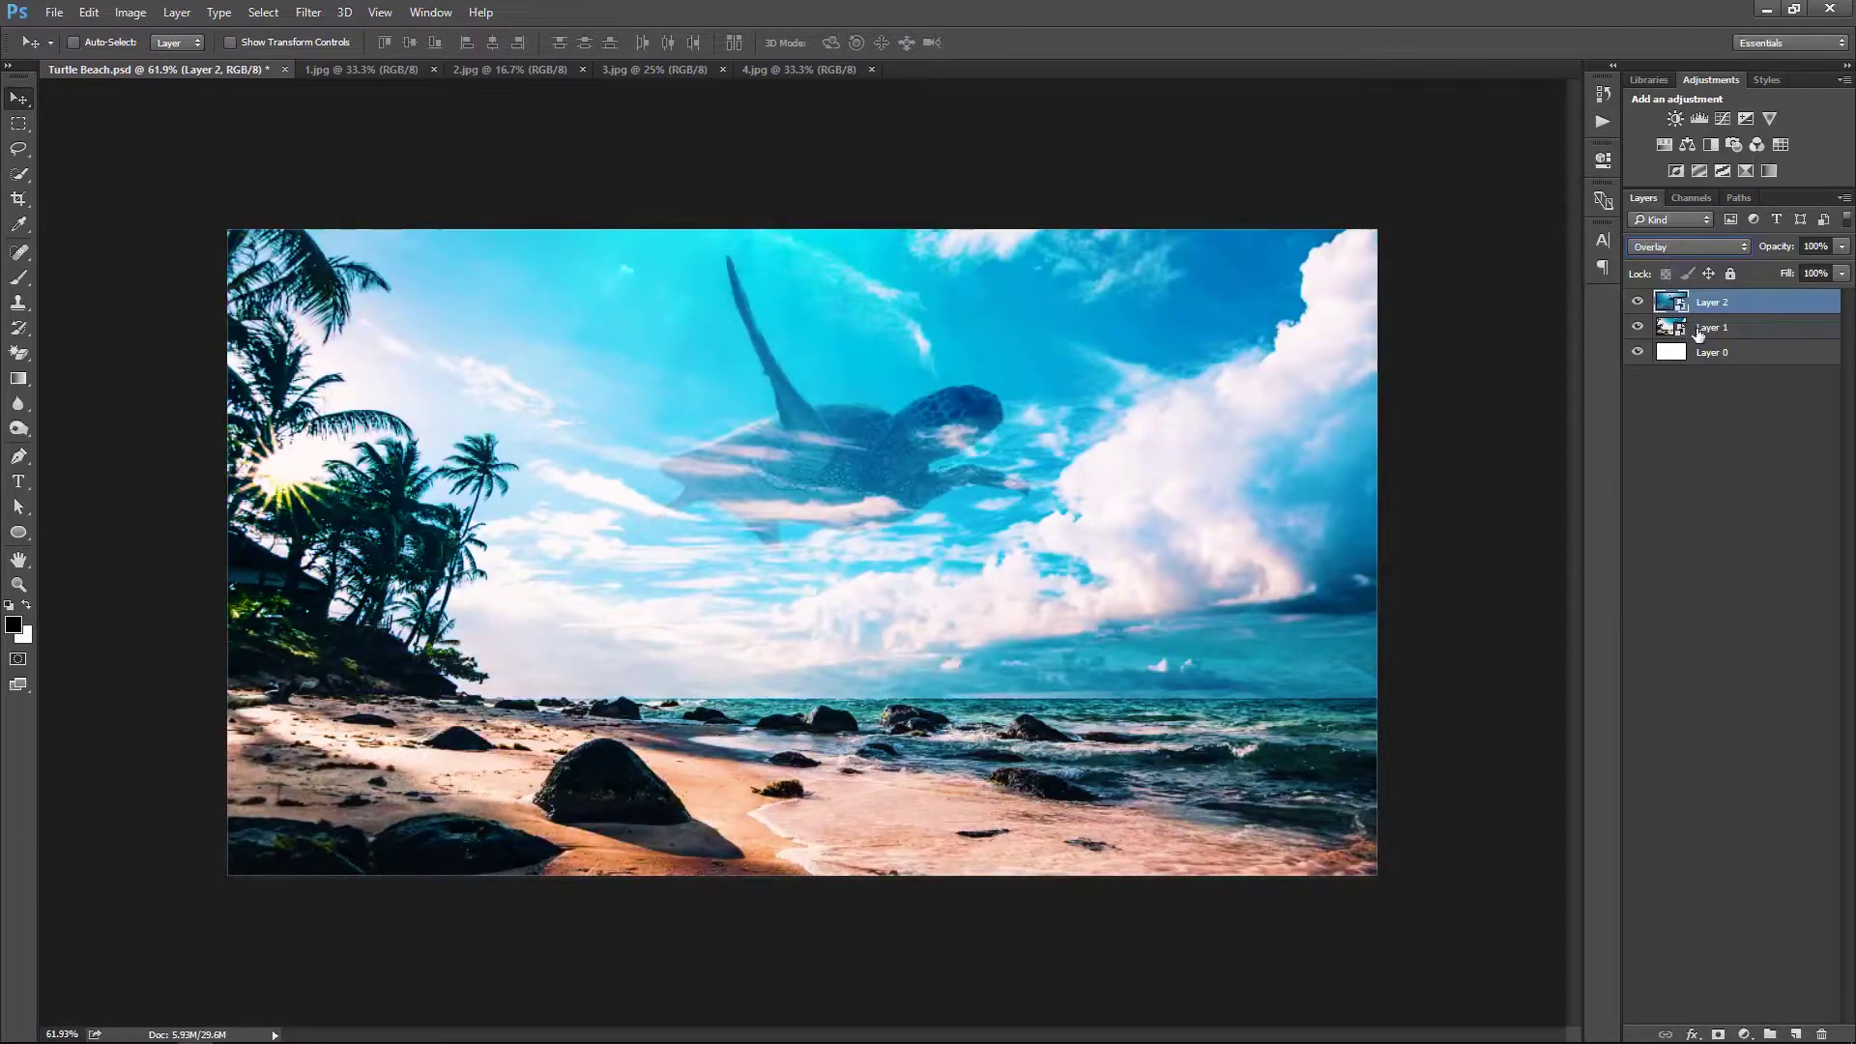
Settle the turtle layer on Overlay blending after trying Hard Light
left_click(1672, 248)
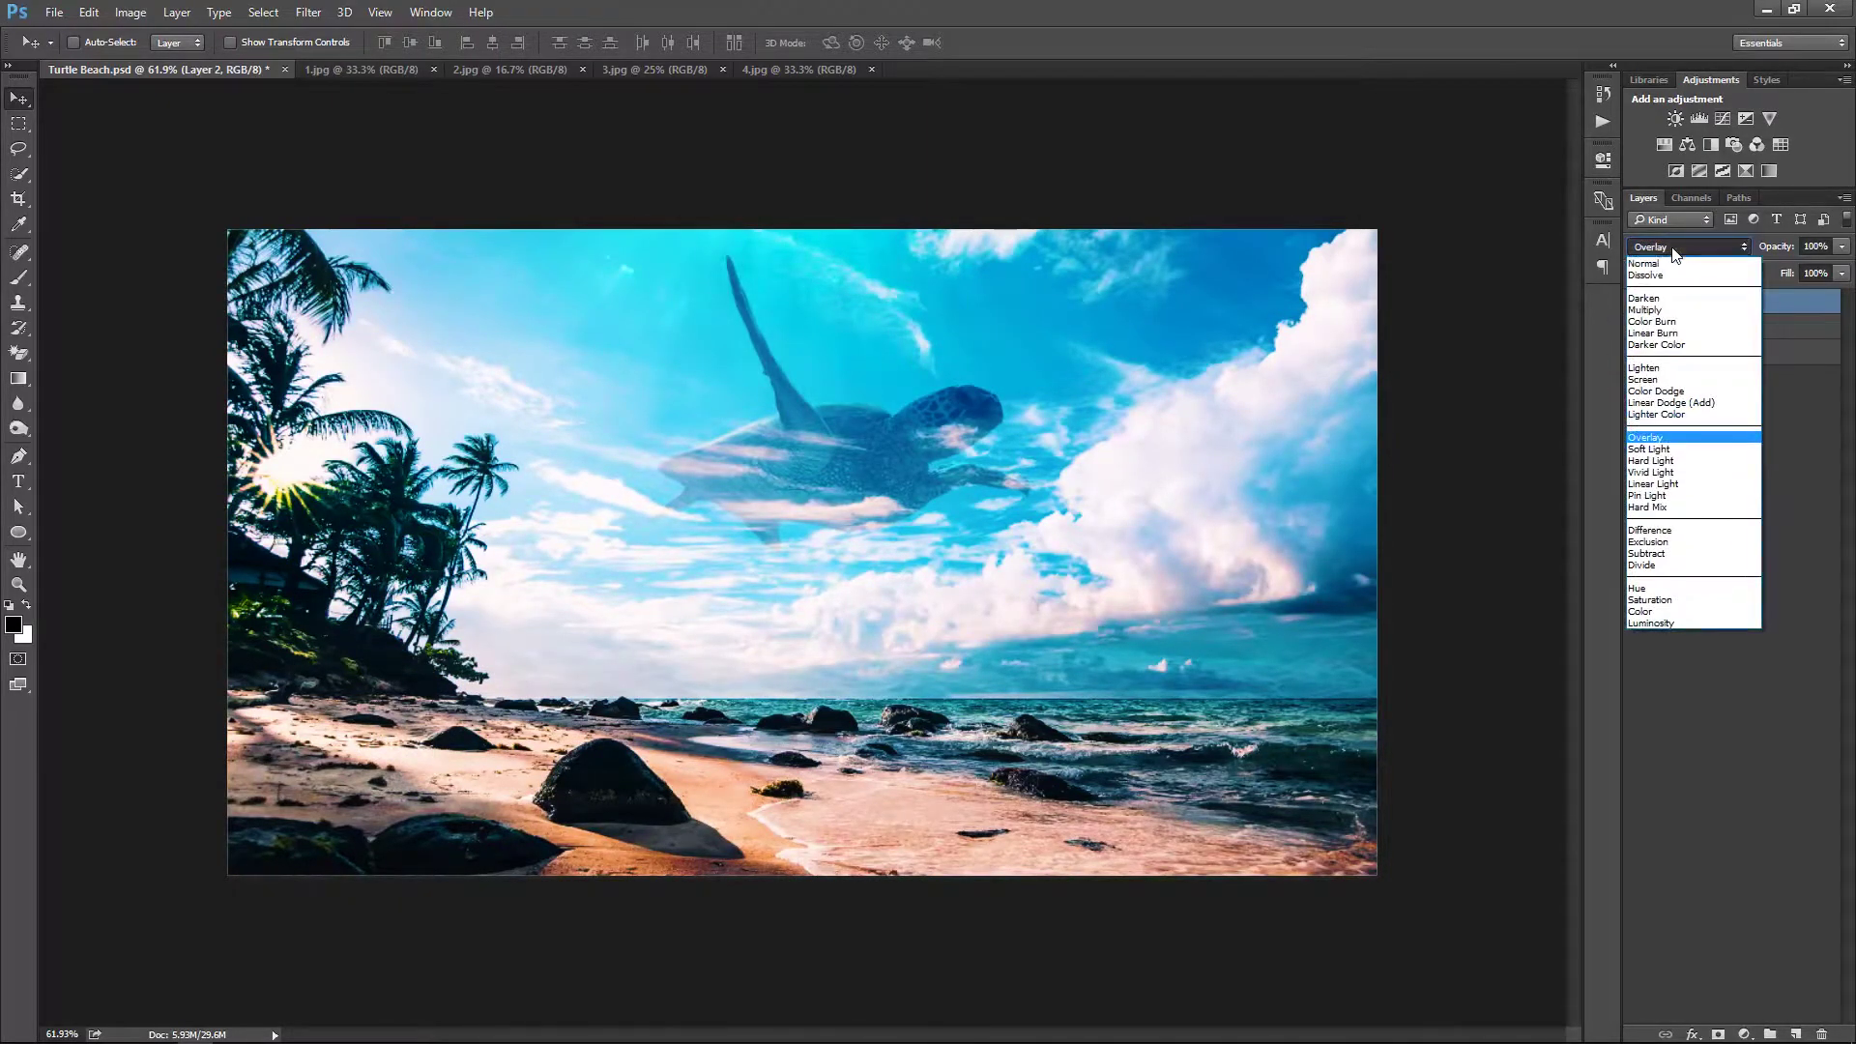
left_click(1659, 461)
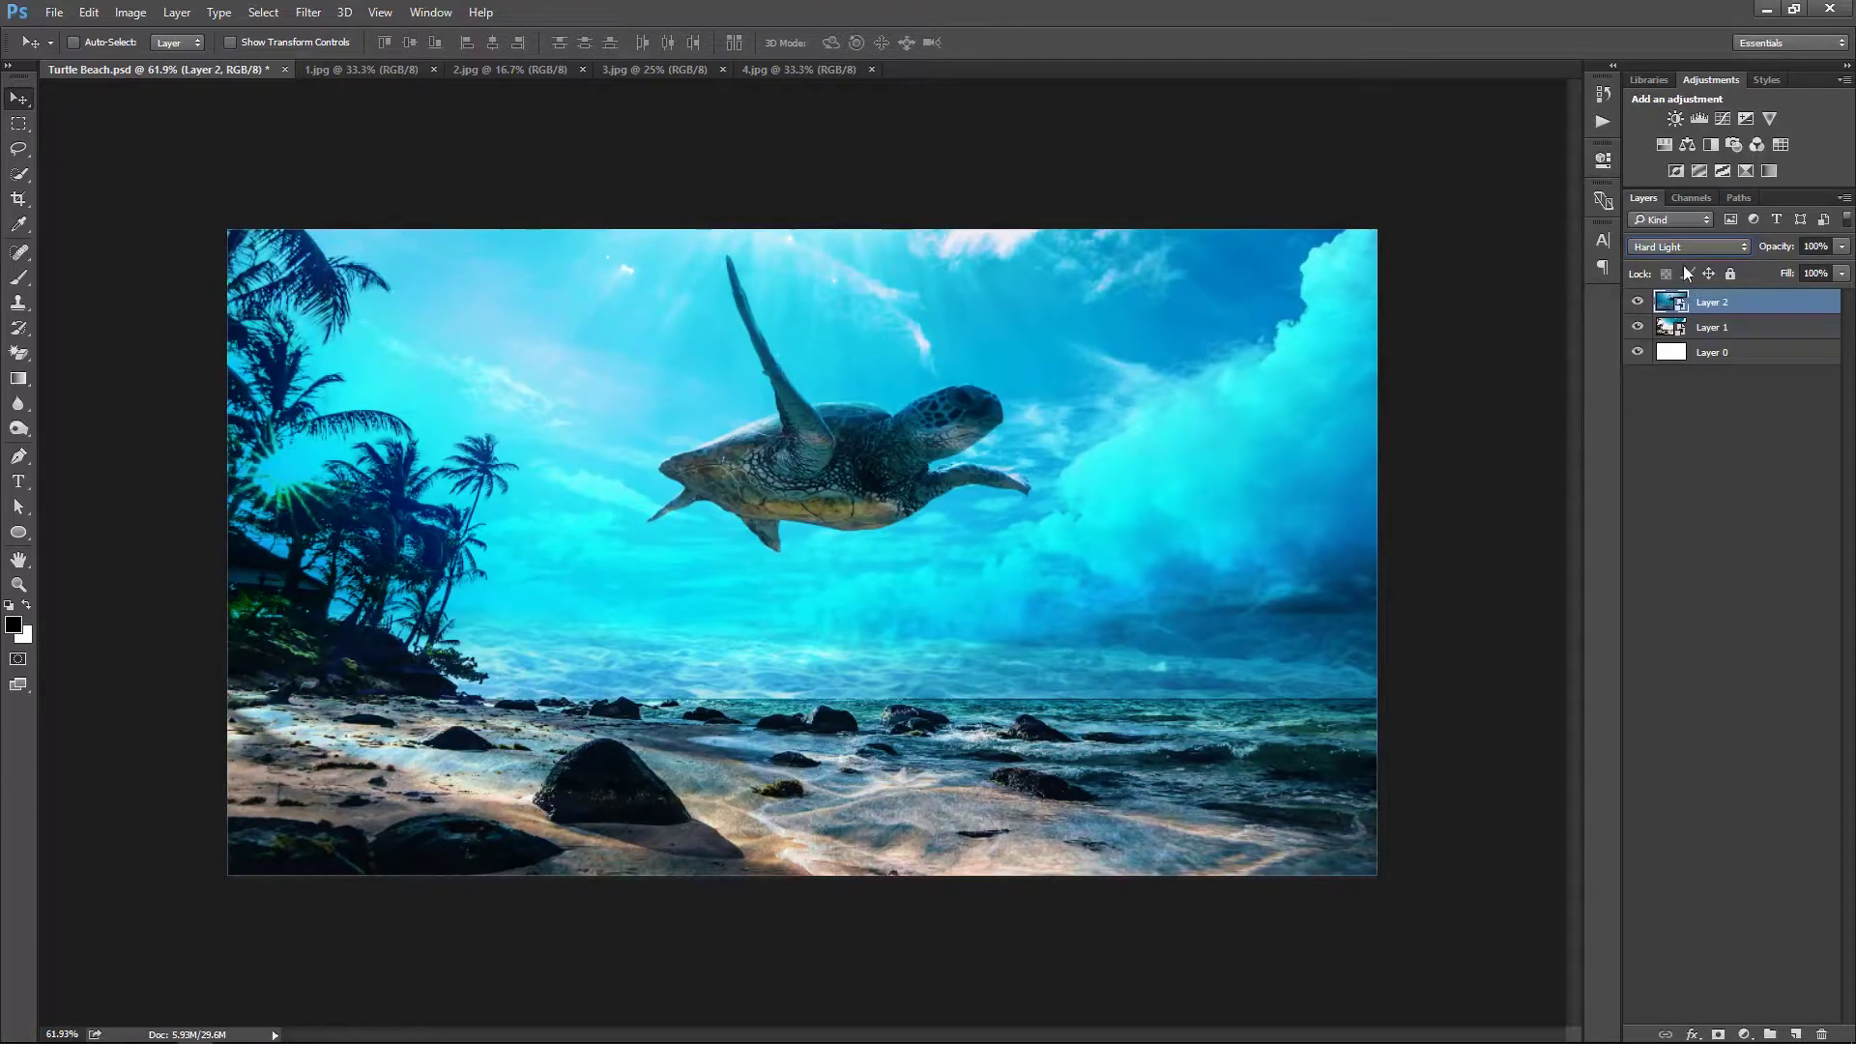
left_click(1684, 248)
left_click(1667, 439)
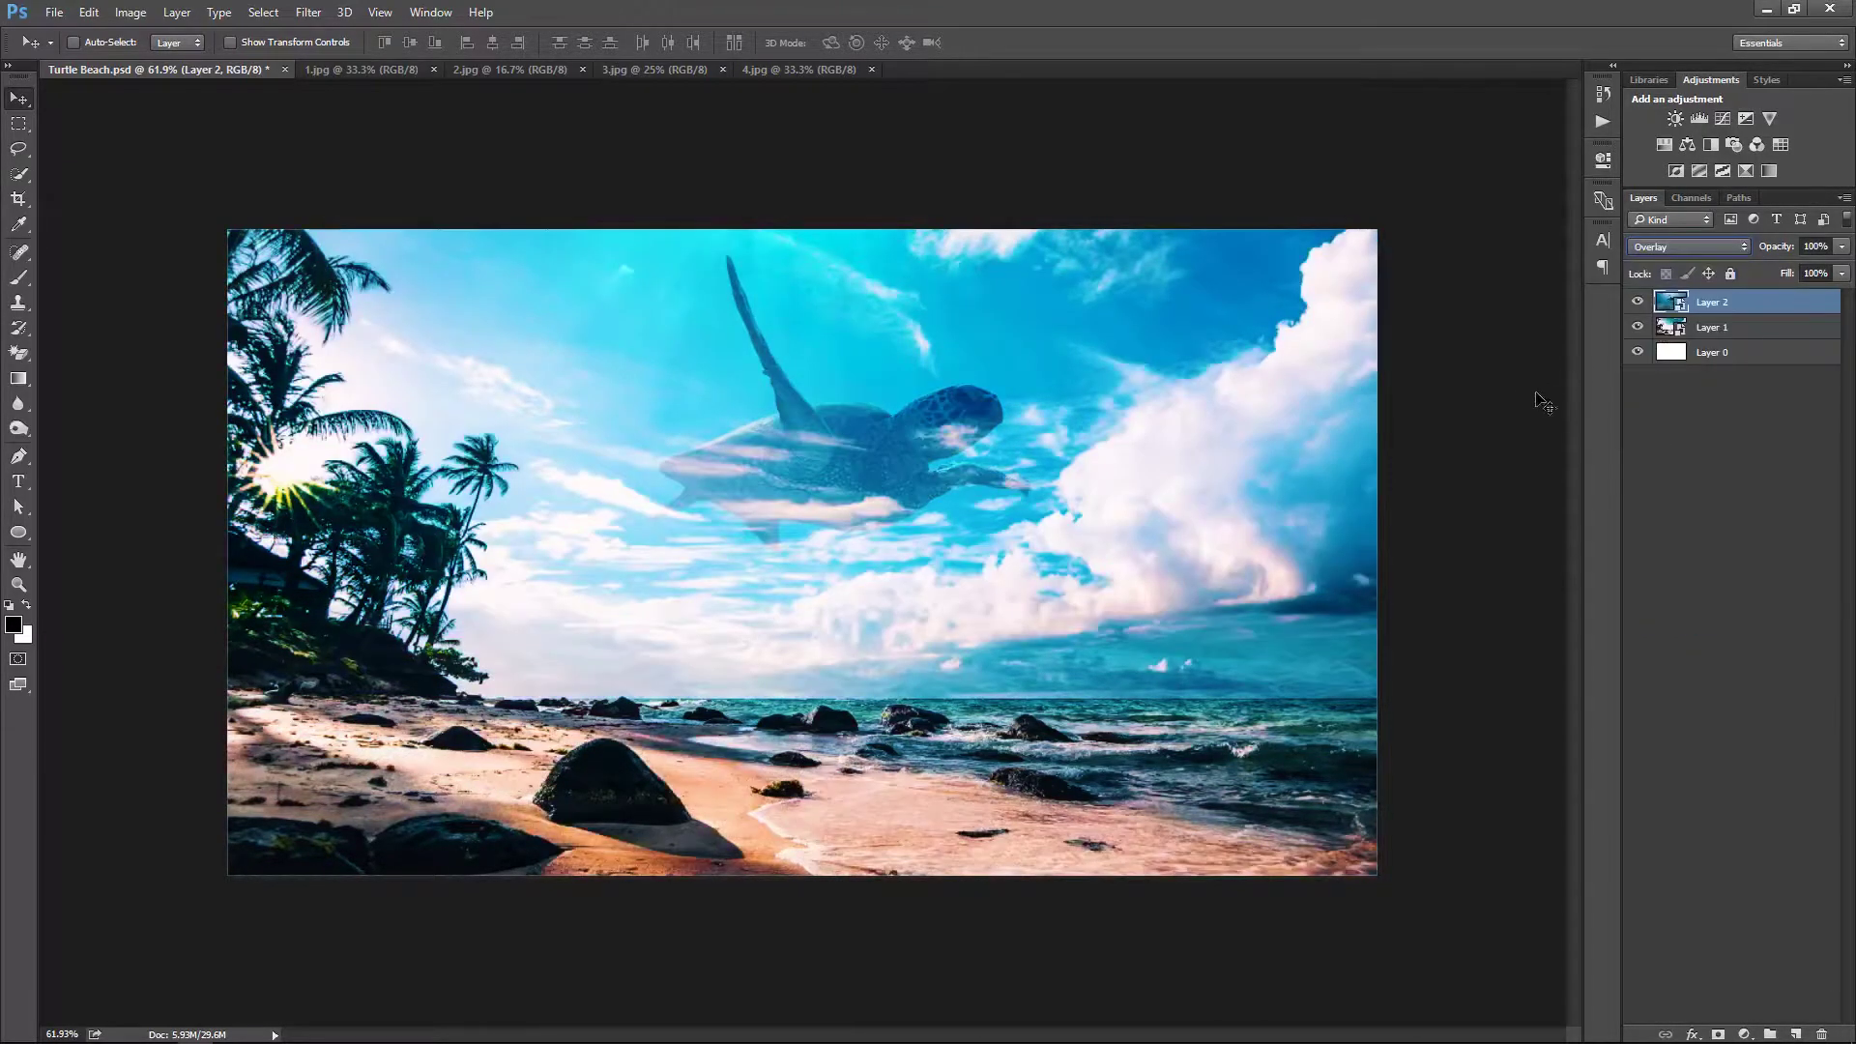
Shift the beach layer about 72 px down, then reselect the turtle layer
left_click(1740, 327)
left_click_drag(1277, 440, 1274, 510)
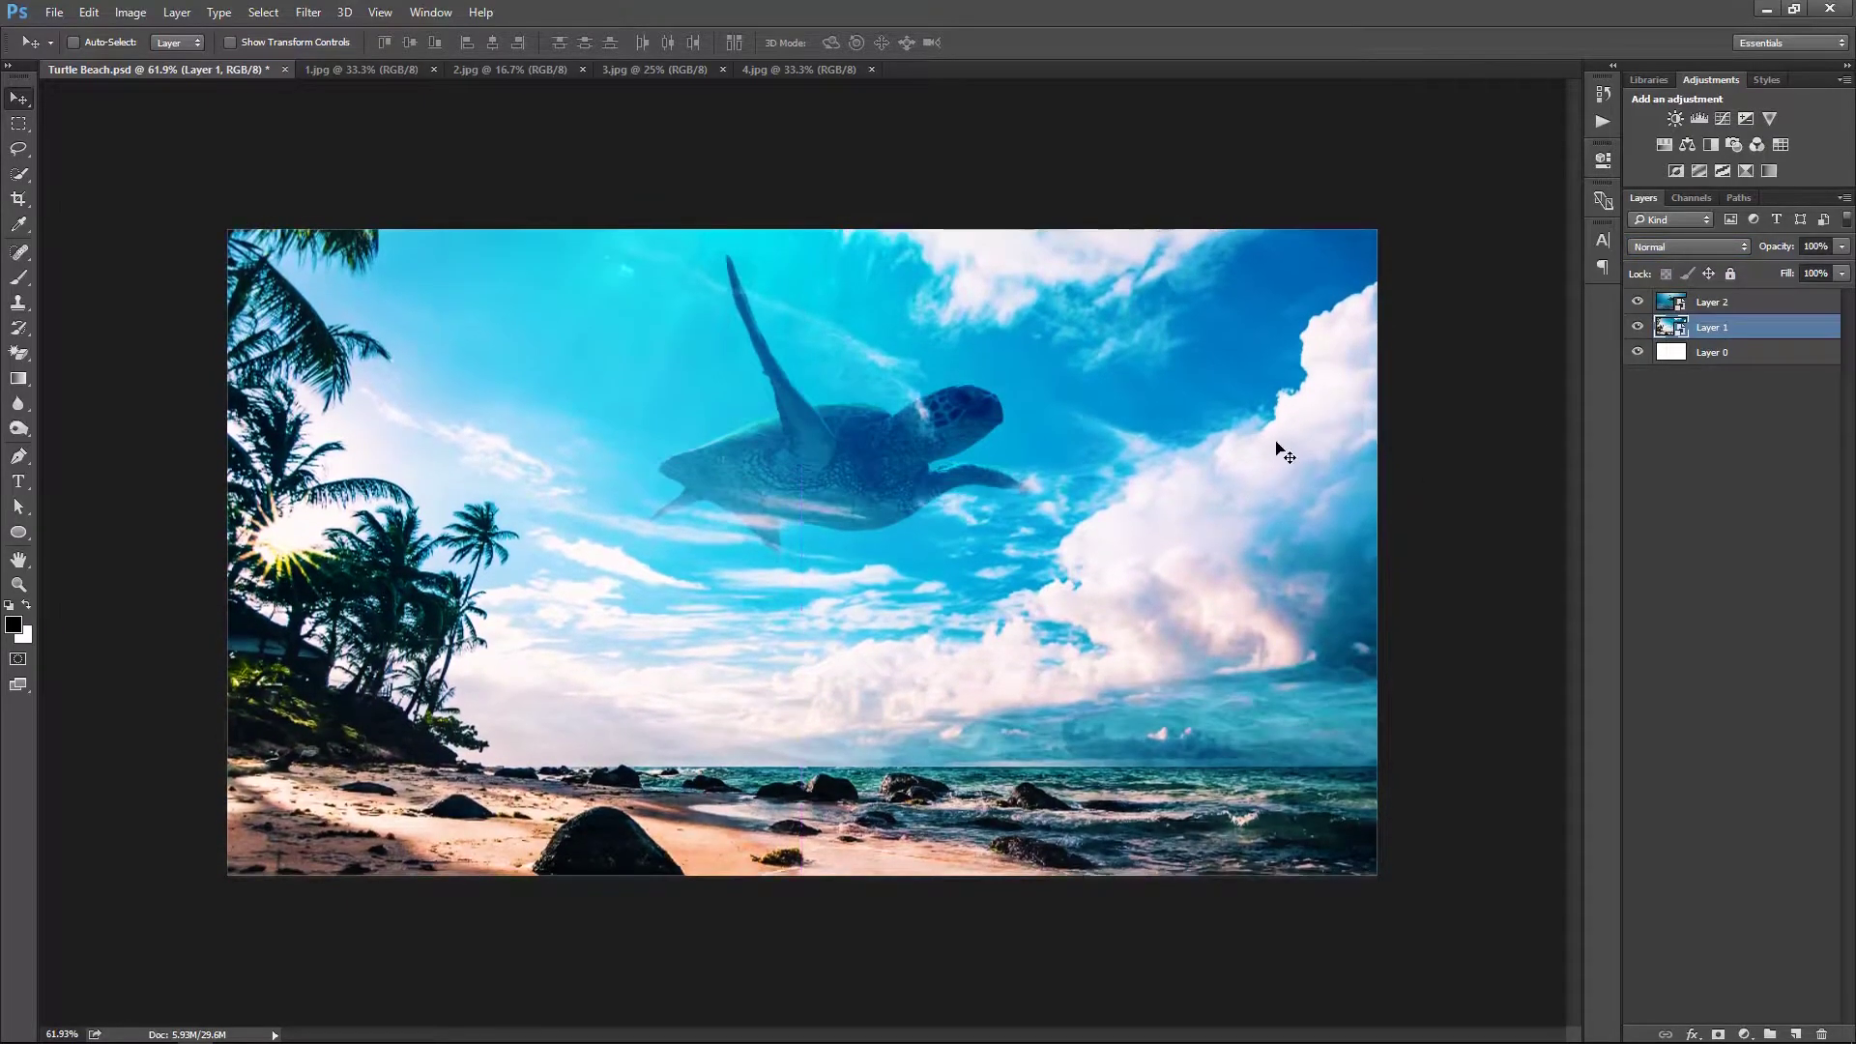
left_click(1796, 305)
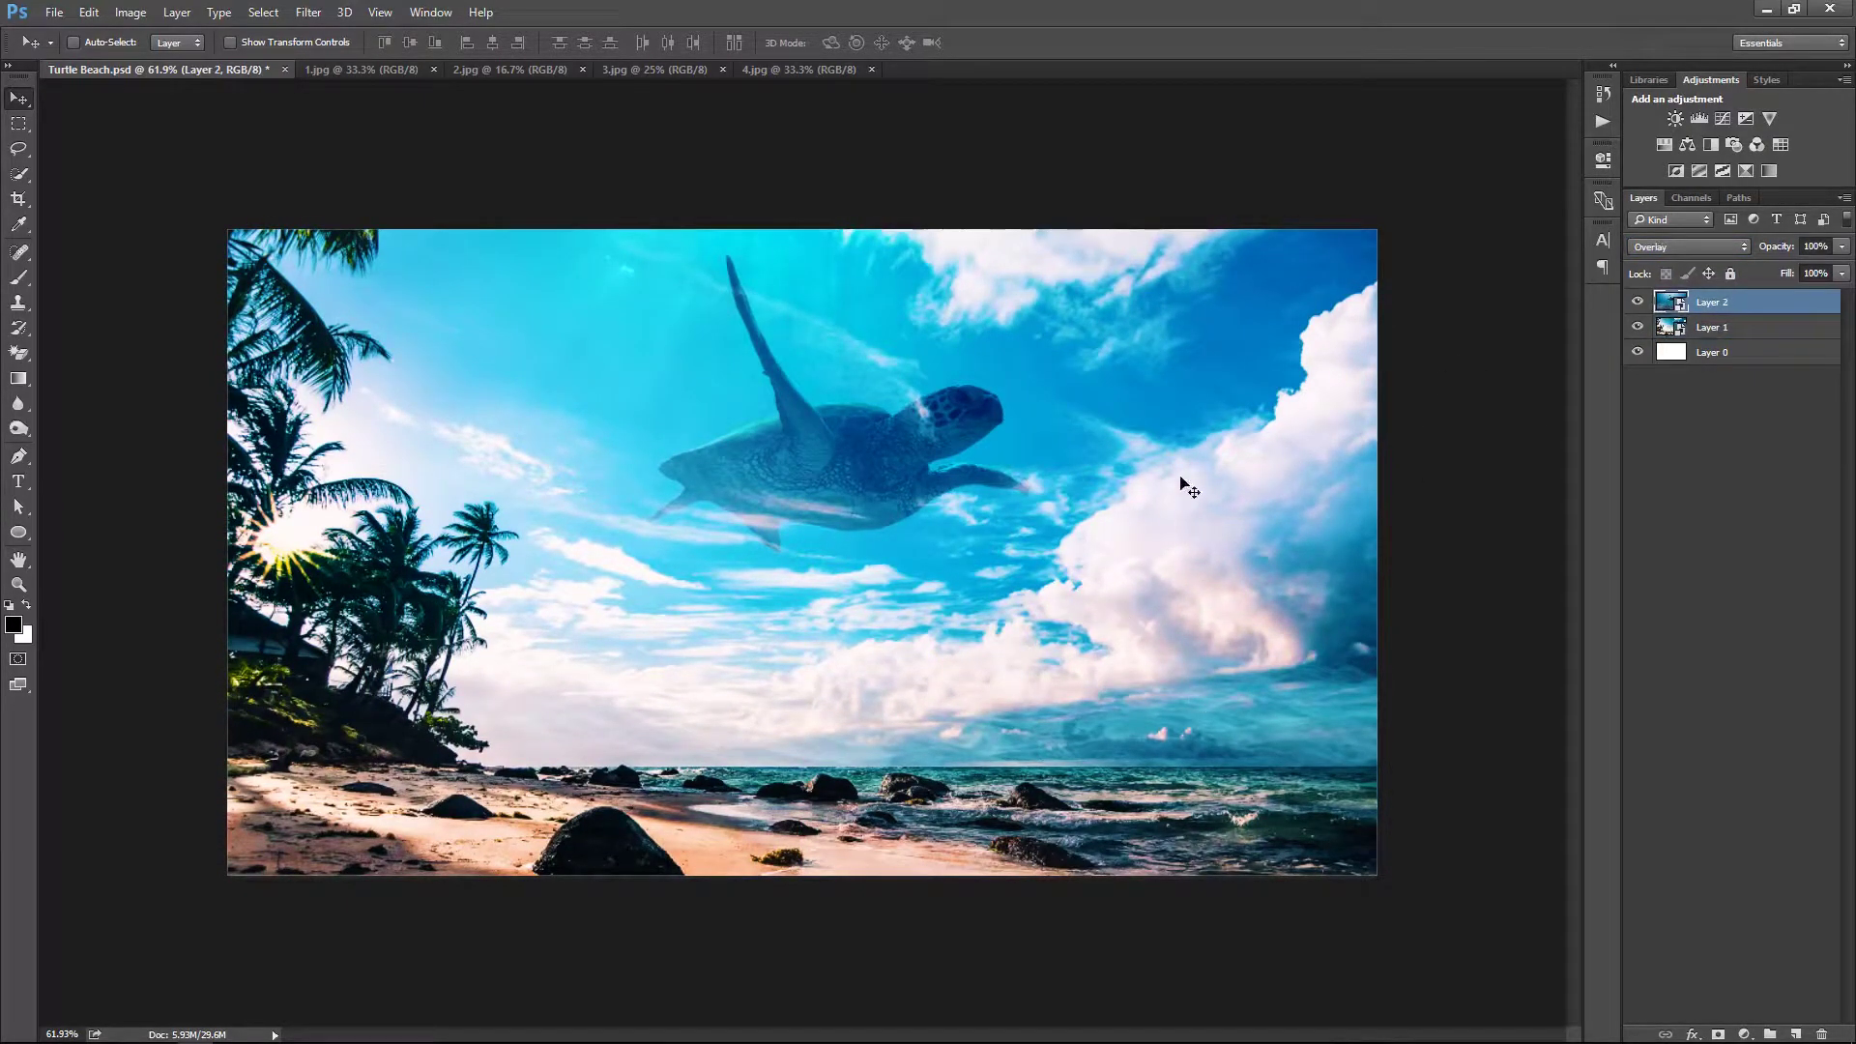
Mask the turtle layer and fade it over the beach, clouds and sun with 70% gradients
left_click(1719, 1035)
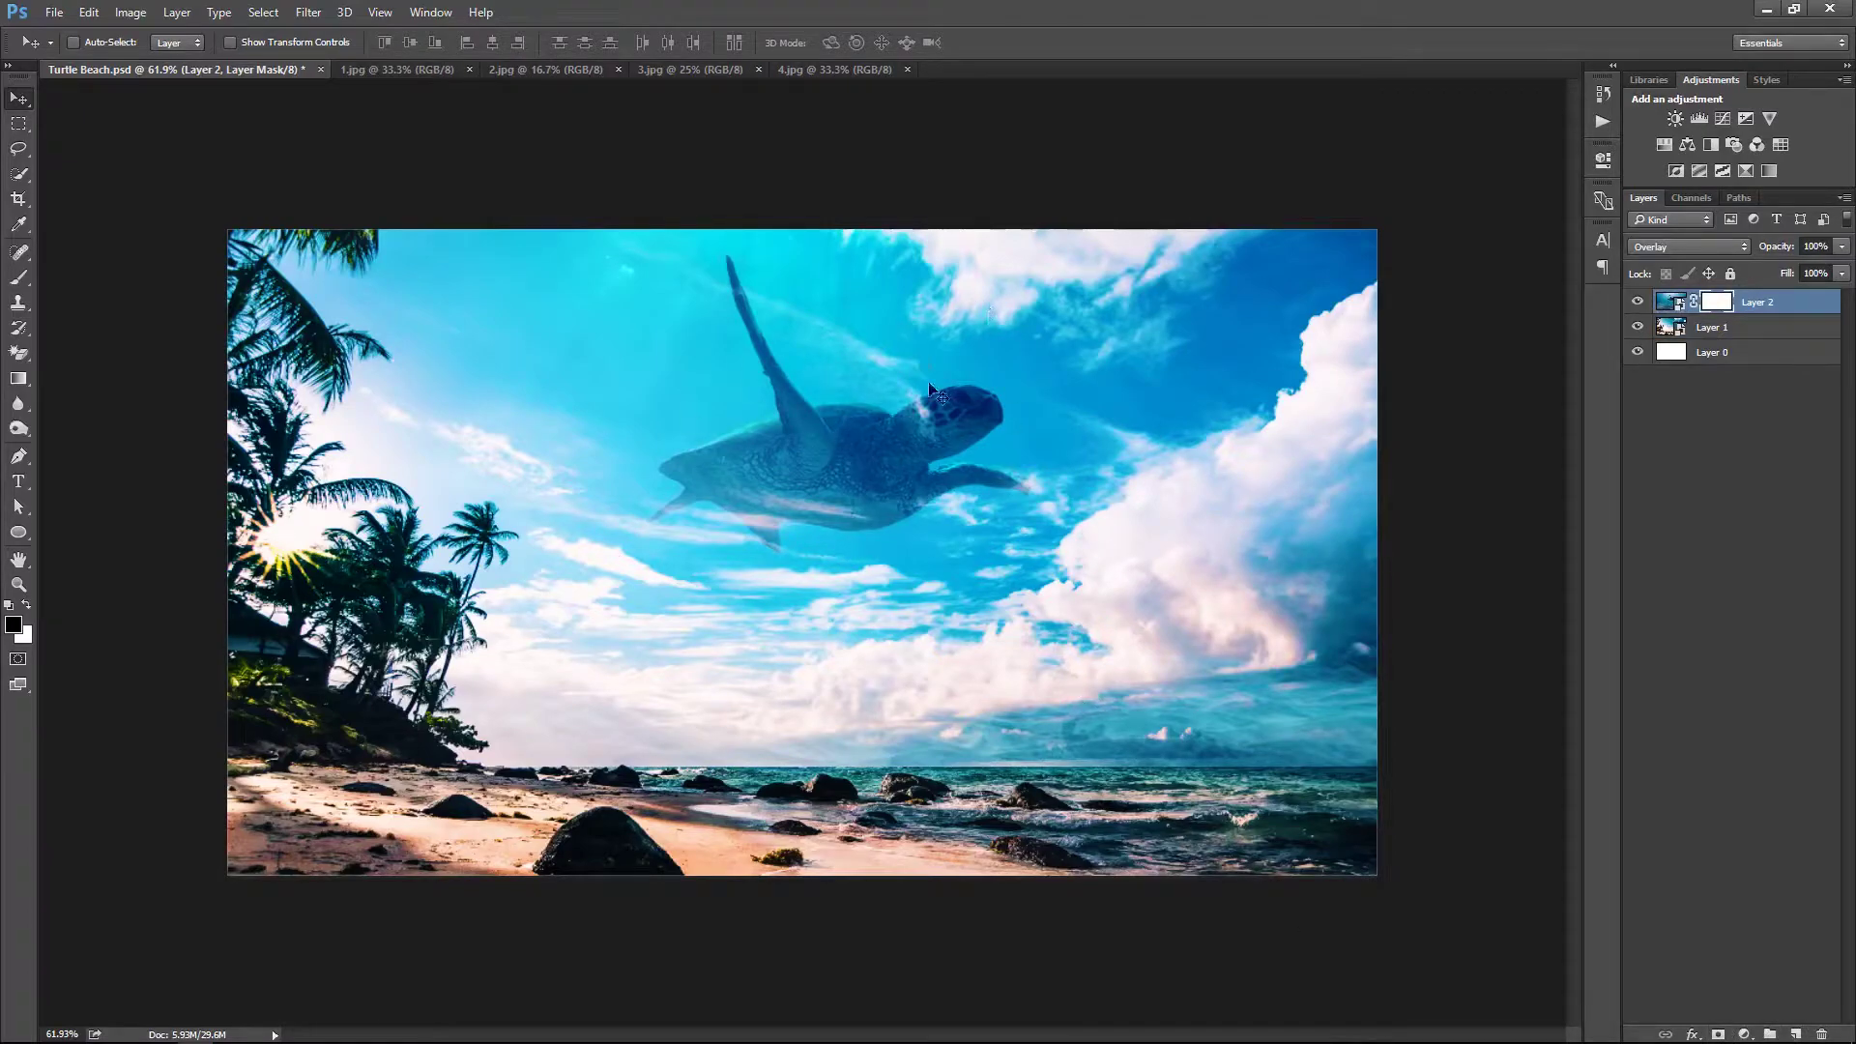
key("g")
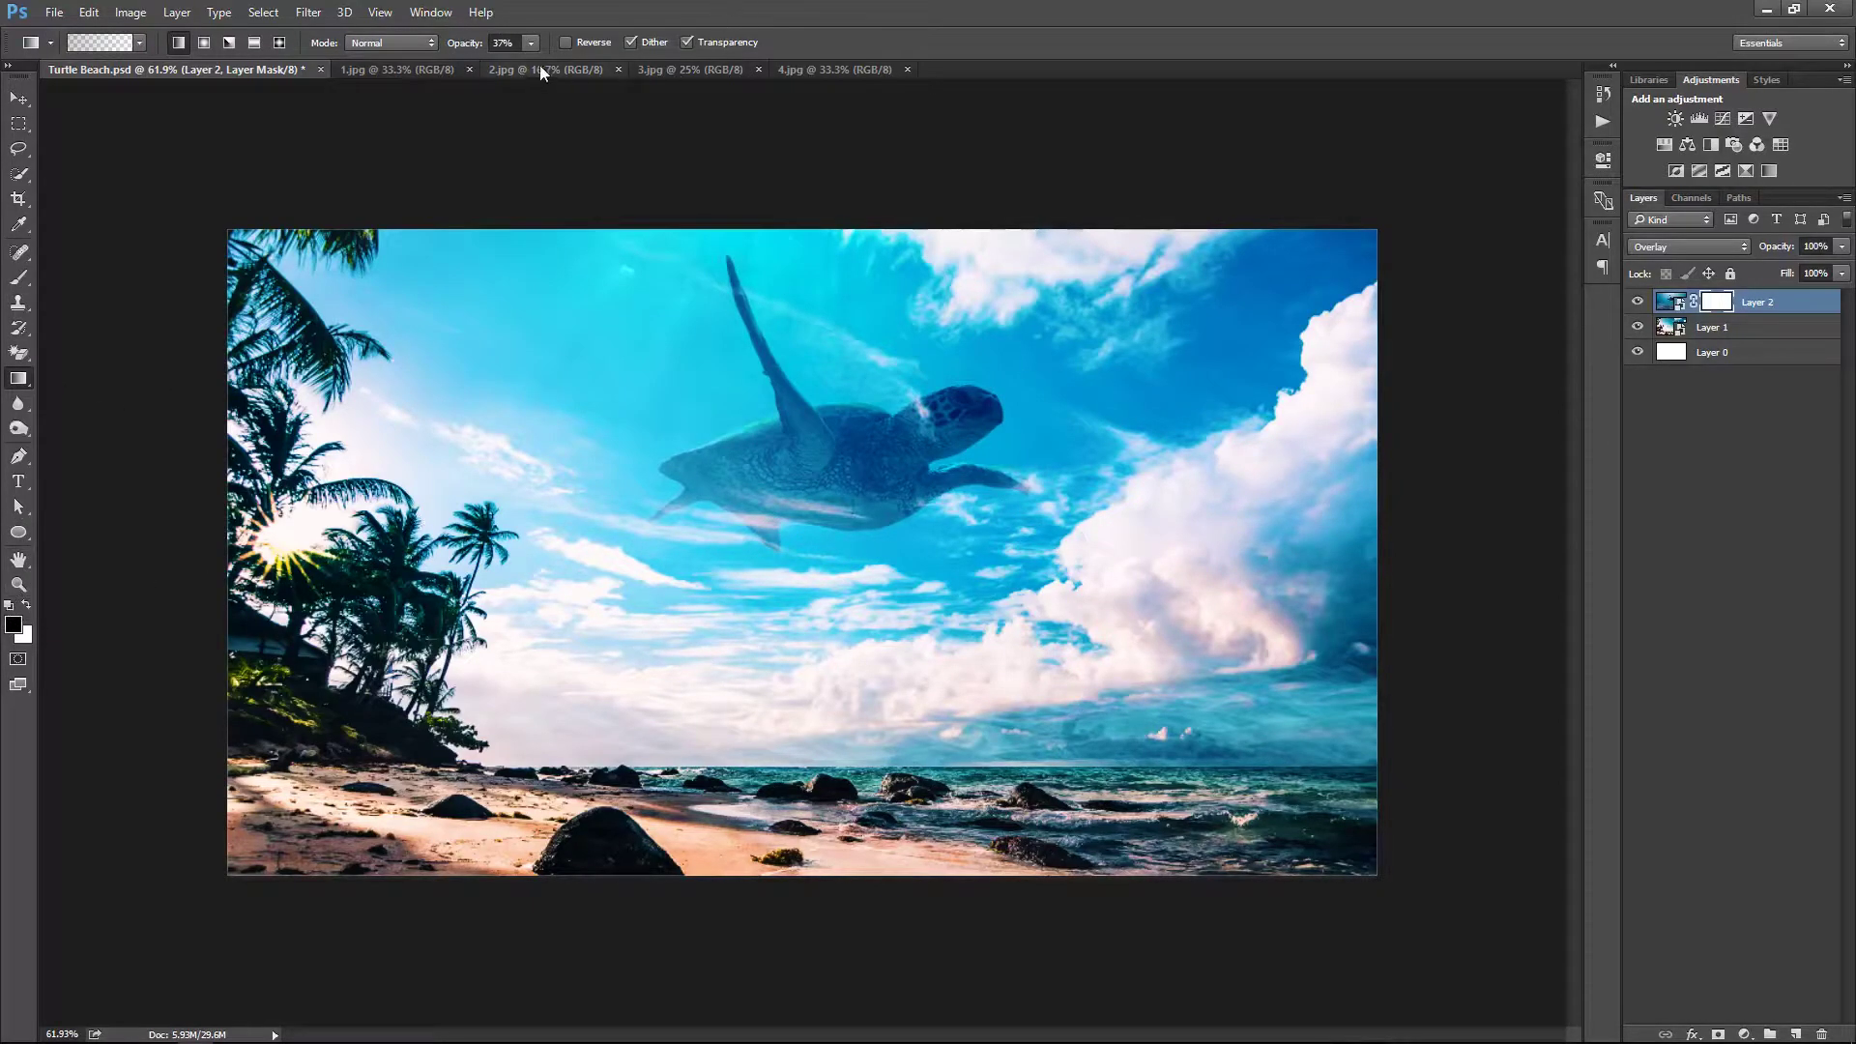
left_click_drag(561, 74, 578, 108)
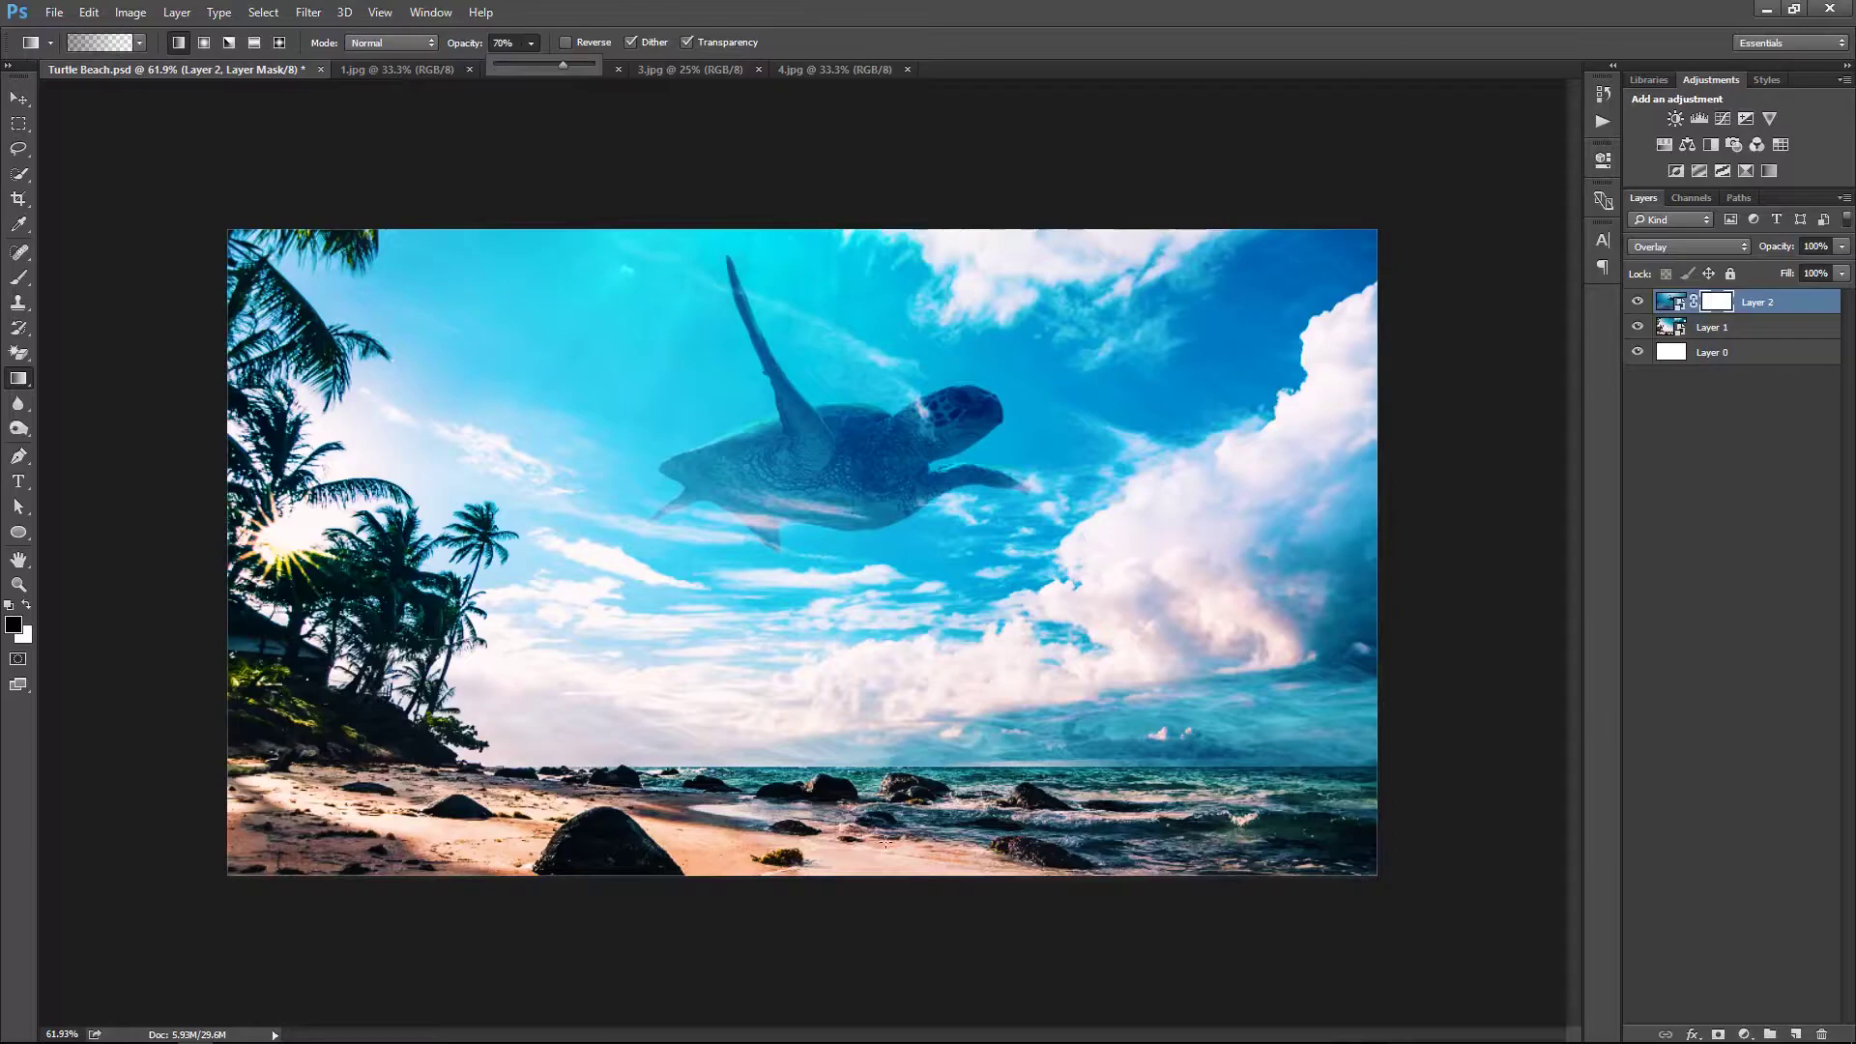
mouse_move(886, 841)
left_mouse_down()
mouse_move(881, 575)
mouse_move(948, 764)
left_mouse_up()
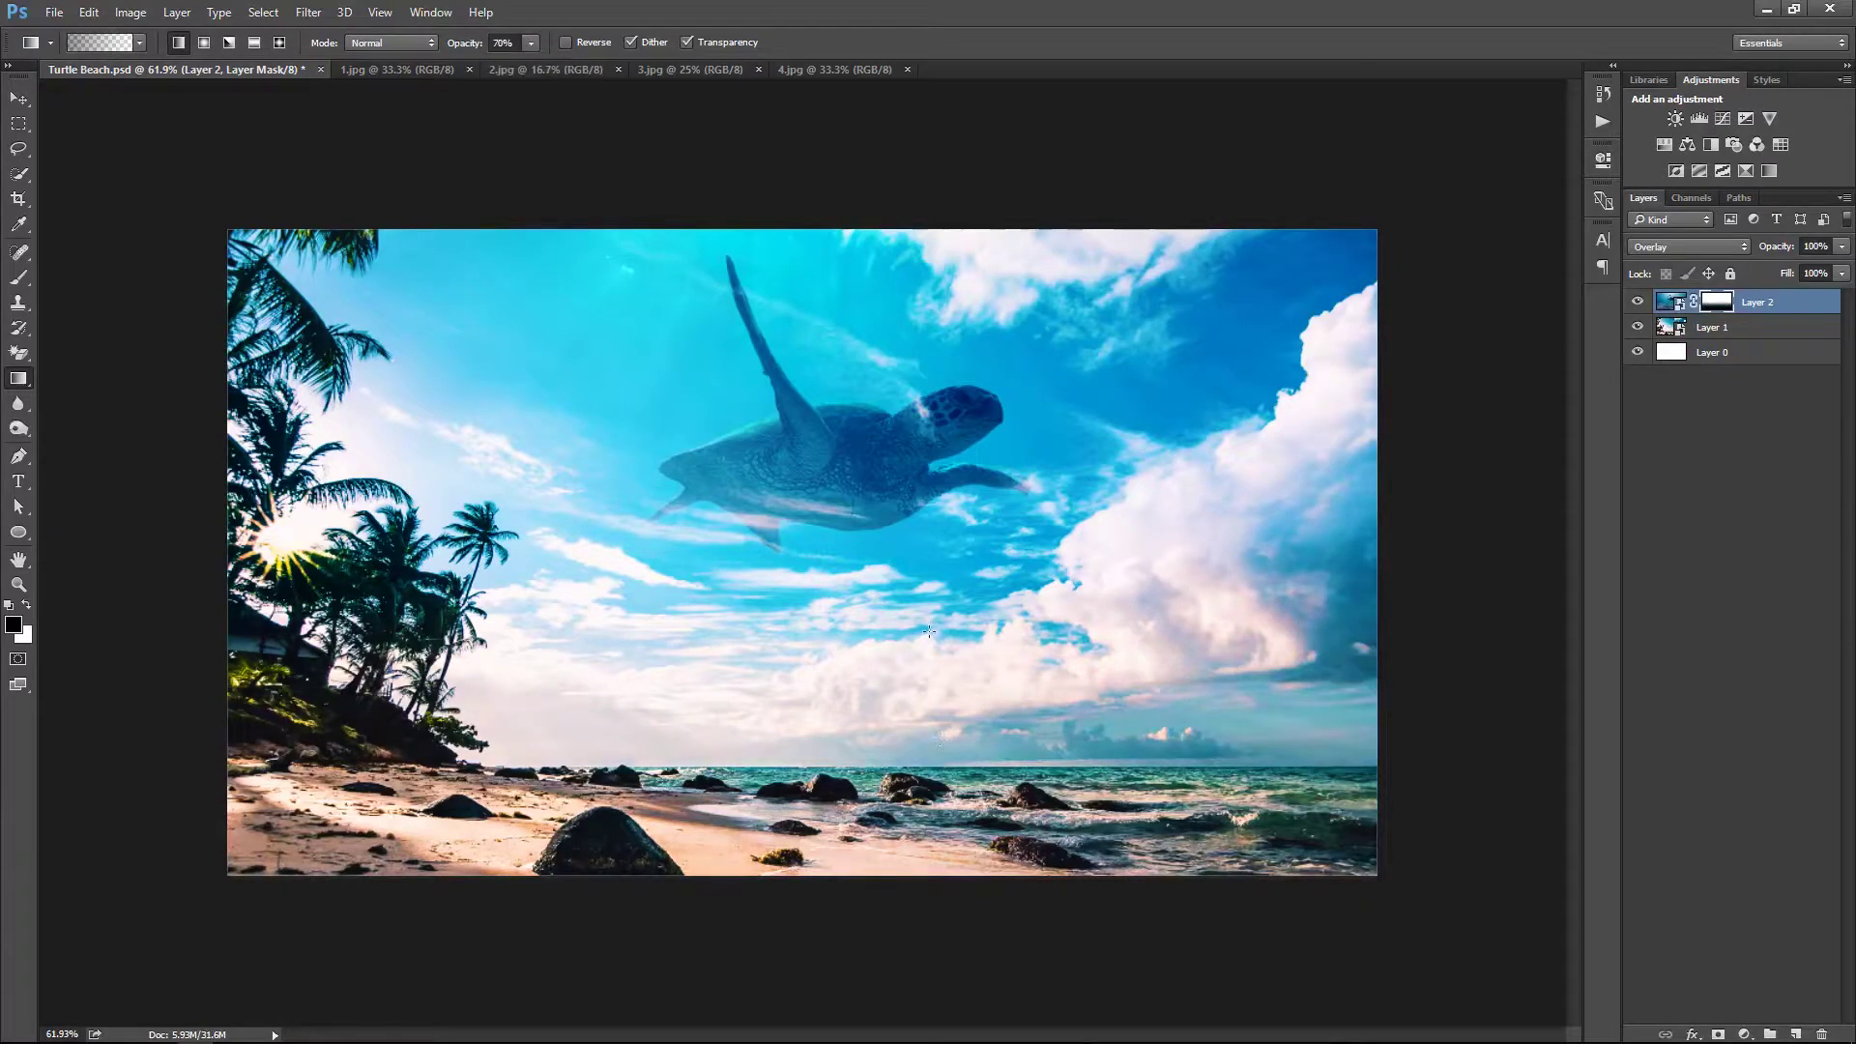
left_click_drag(1372, 553, 1421, 539)
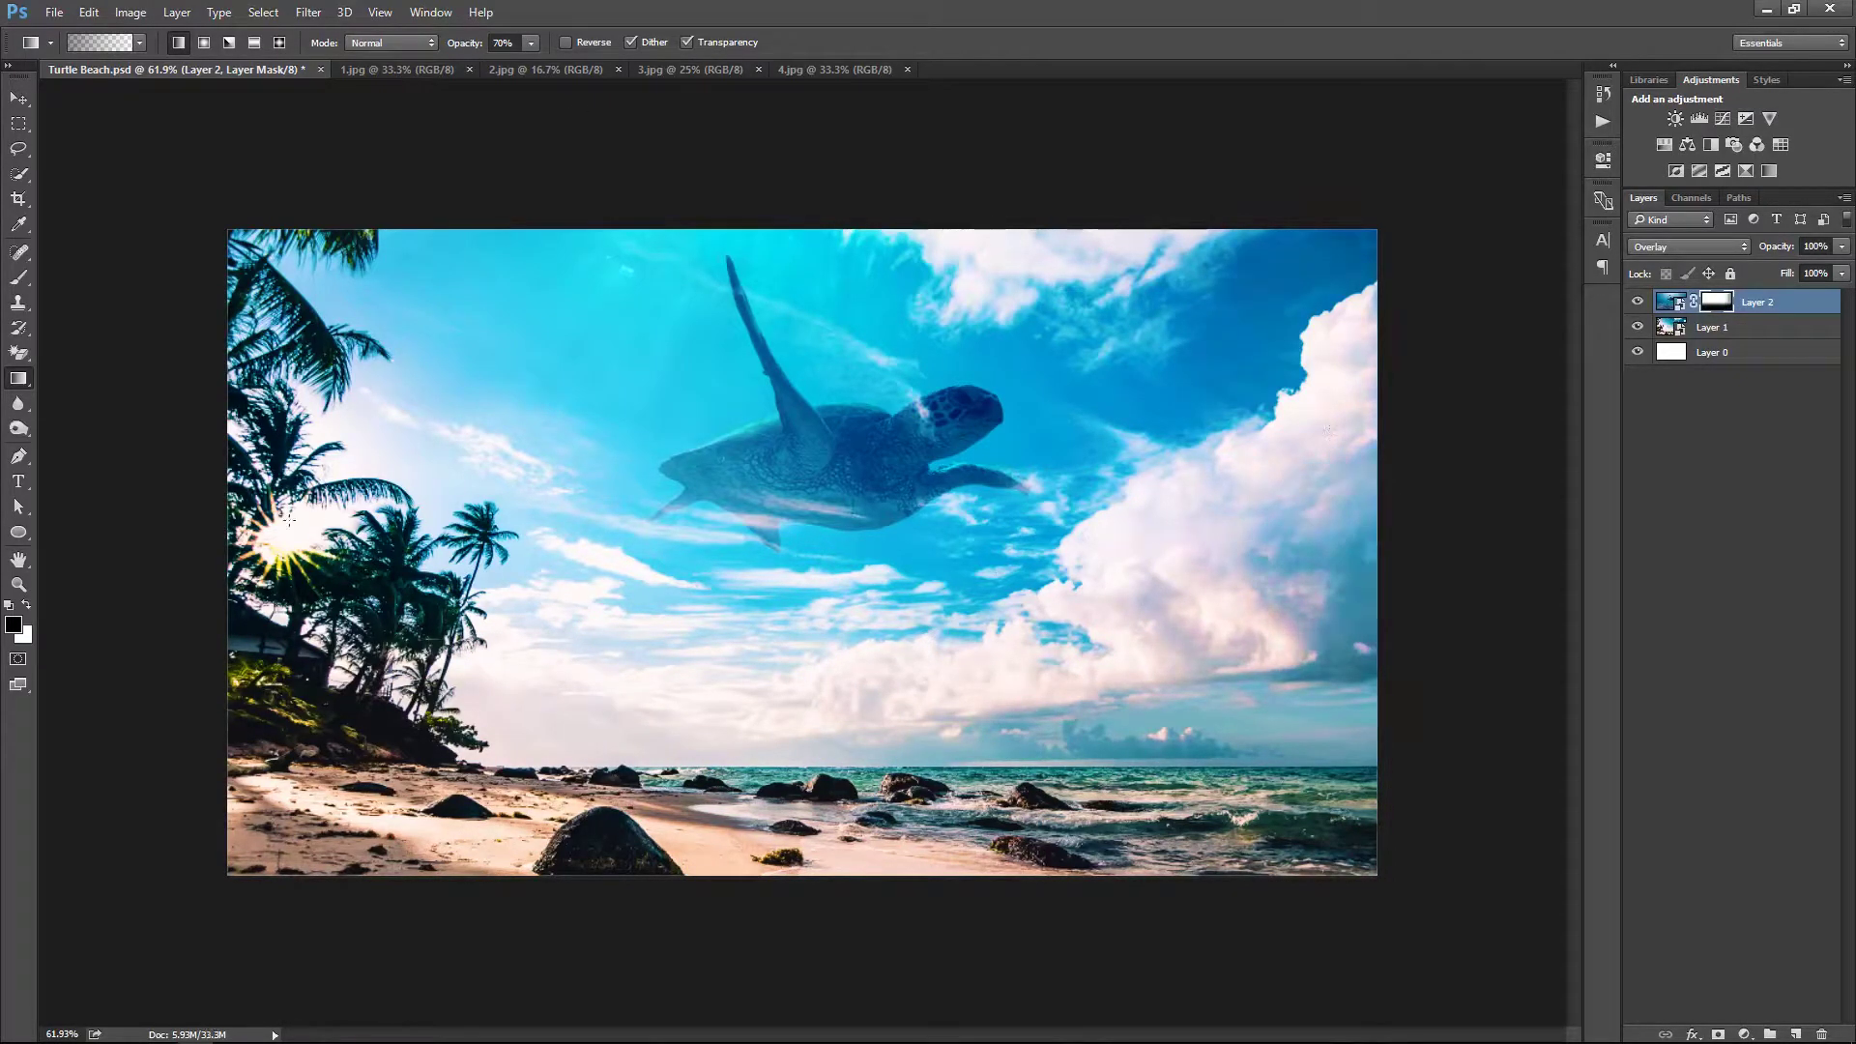
left_click_drag(252, 542, 628, 493)
Nudge the beach layer, paint white on the mask to reveal the turtle body, and lower brush strength to 12%
key("v")
key("alt+bracketleft")
left_click_drag(1075, 448, 1073, 443)
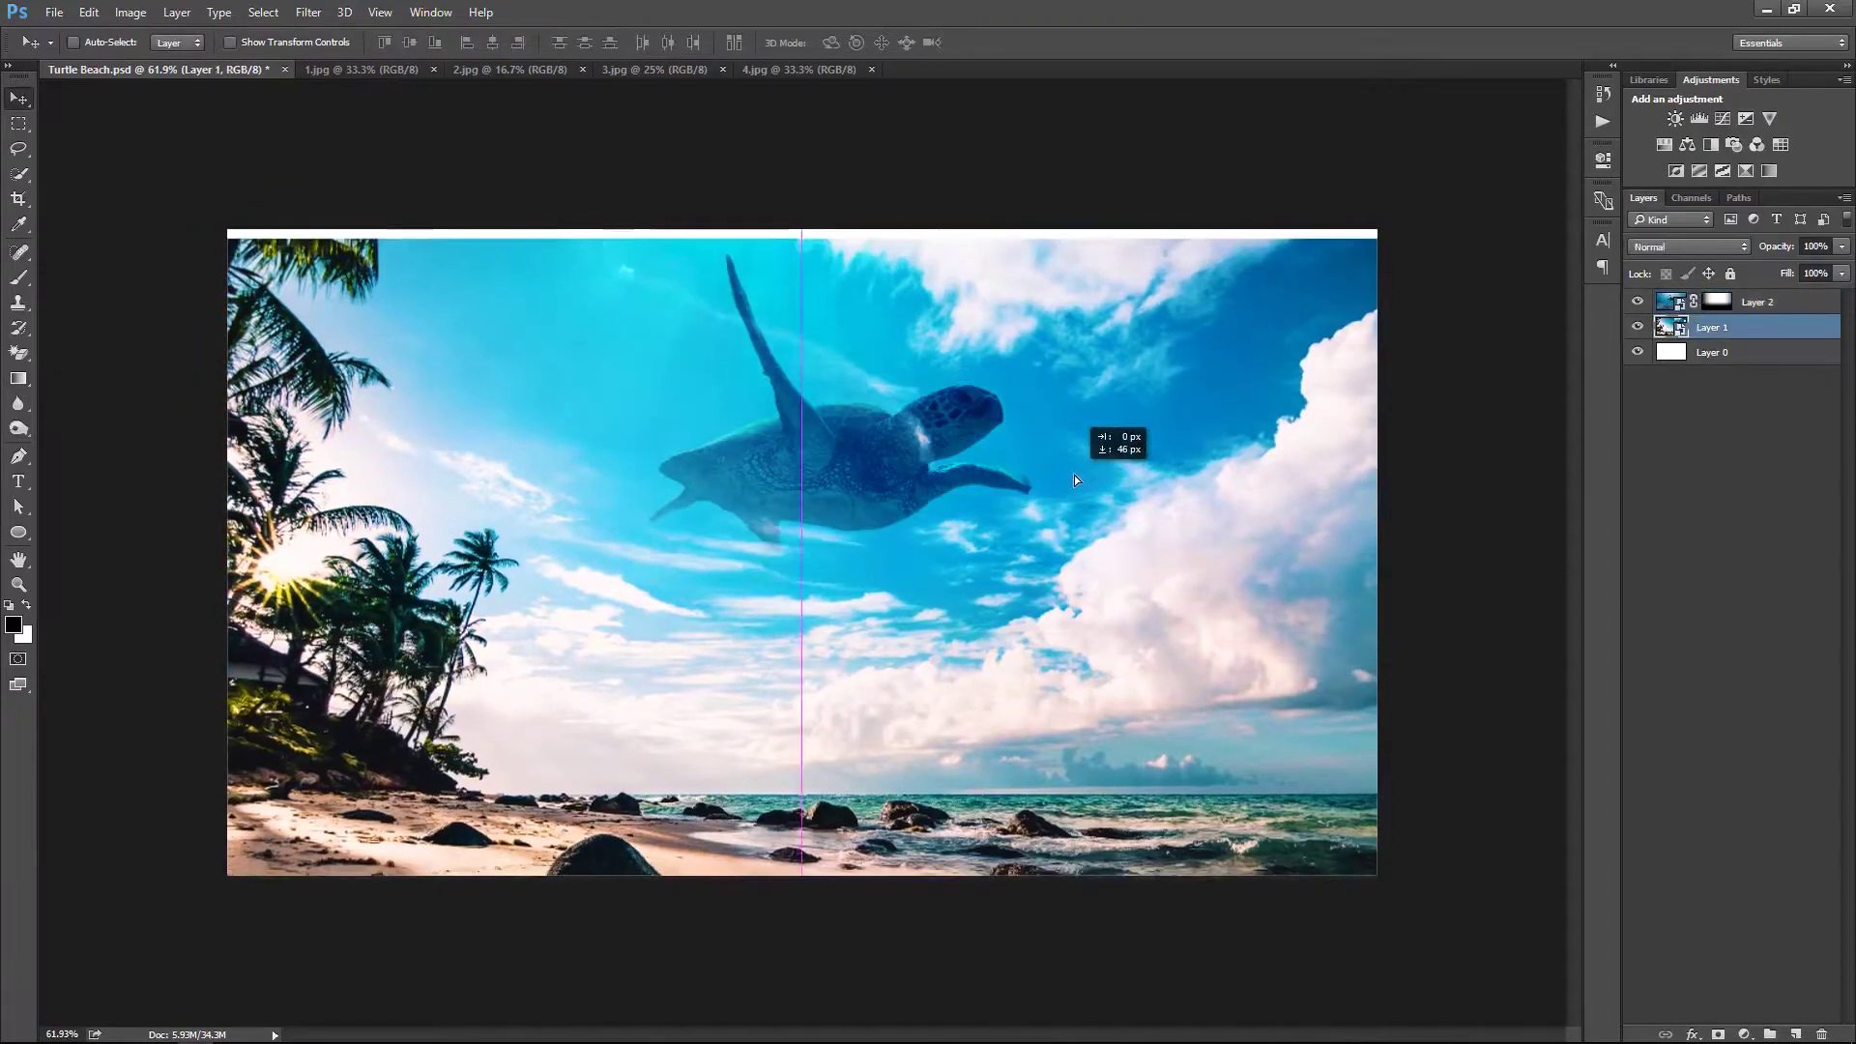
left_click(1717, 302)
key("b")
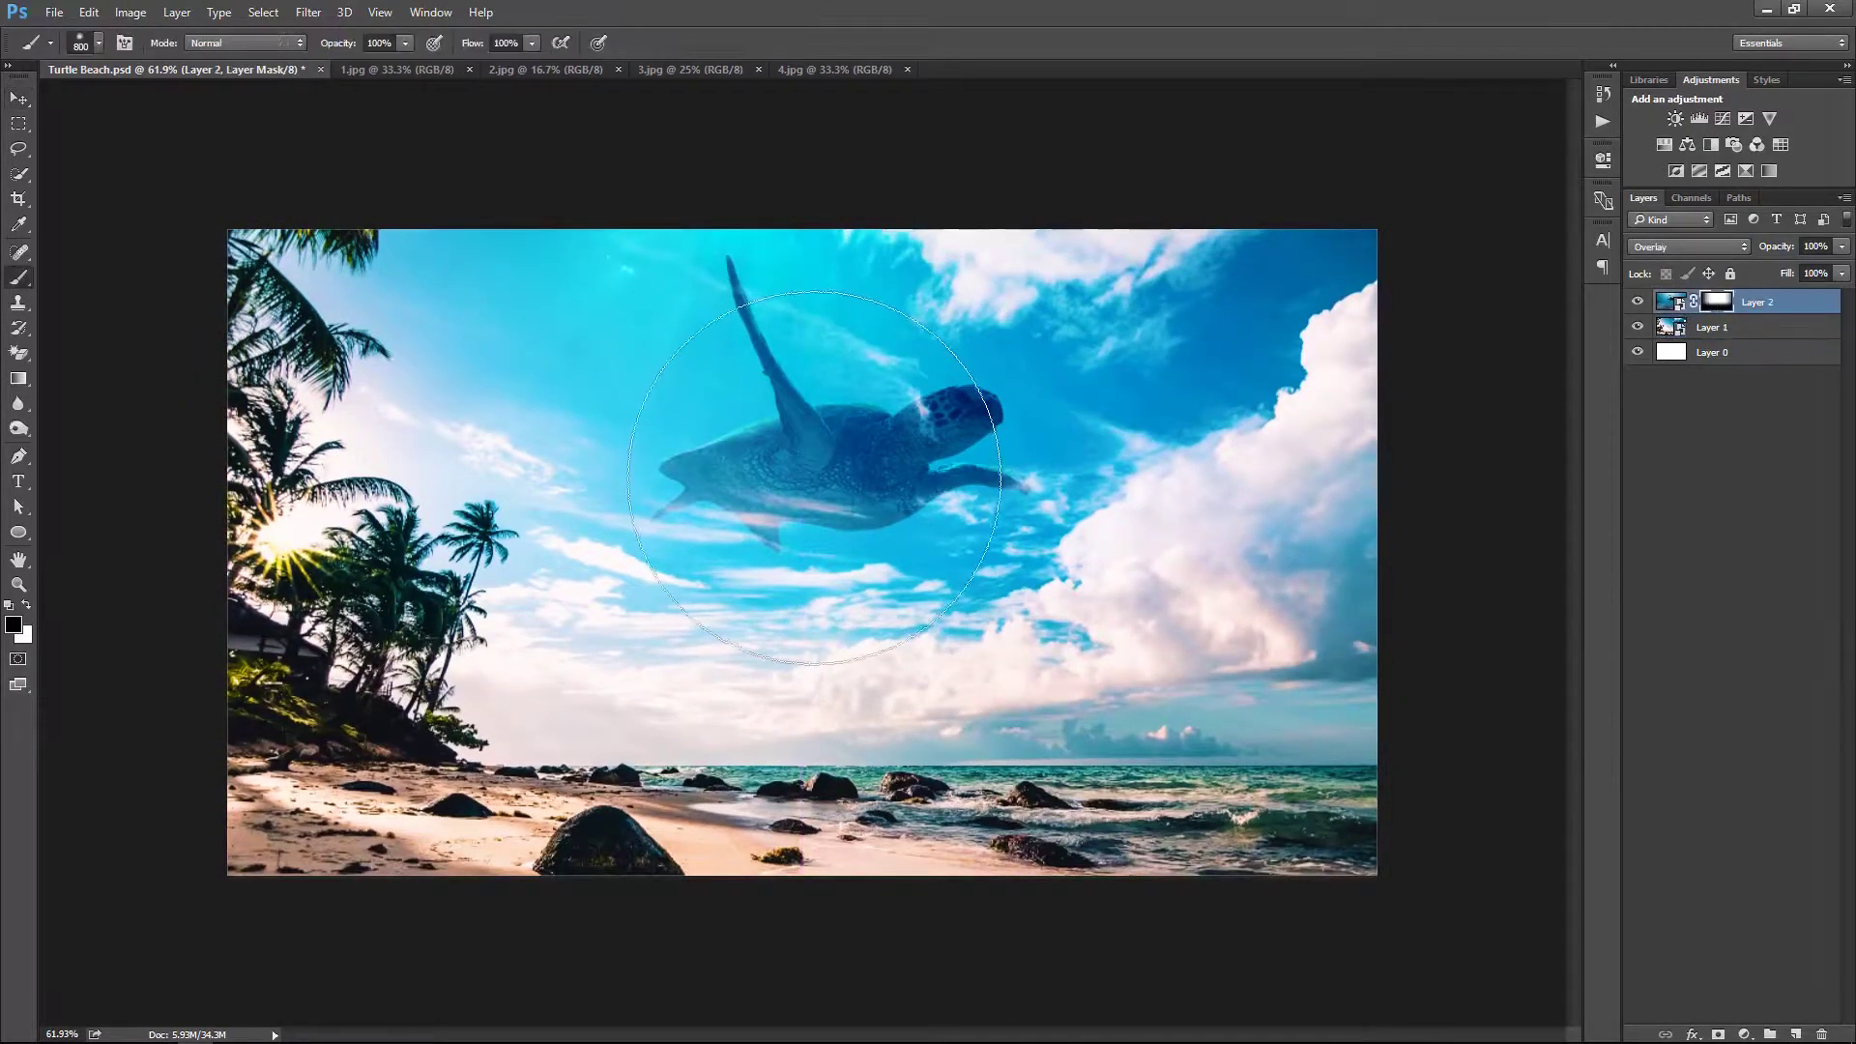
key("x")
left_click_drag(778, 488, 725, 396)
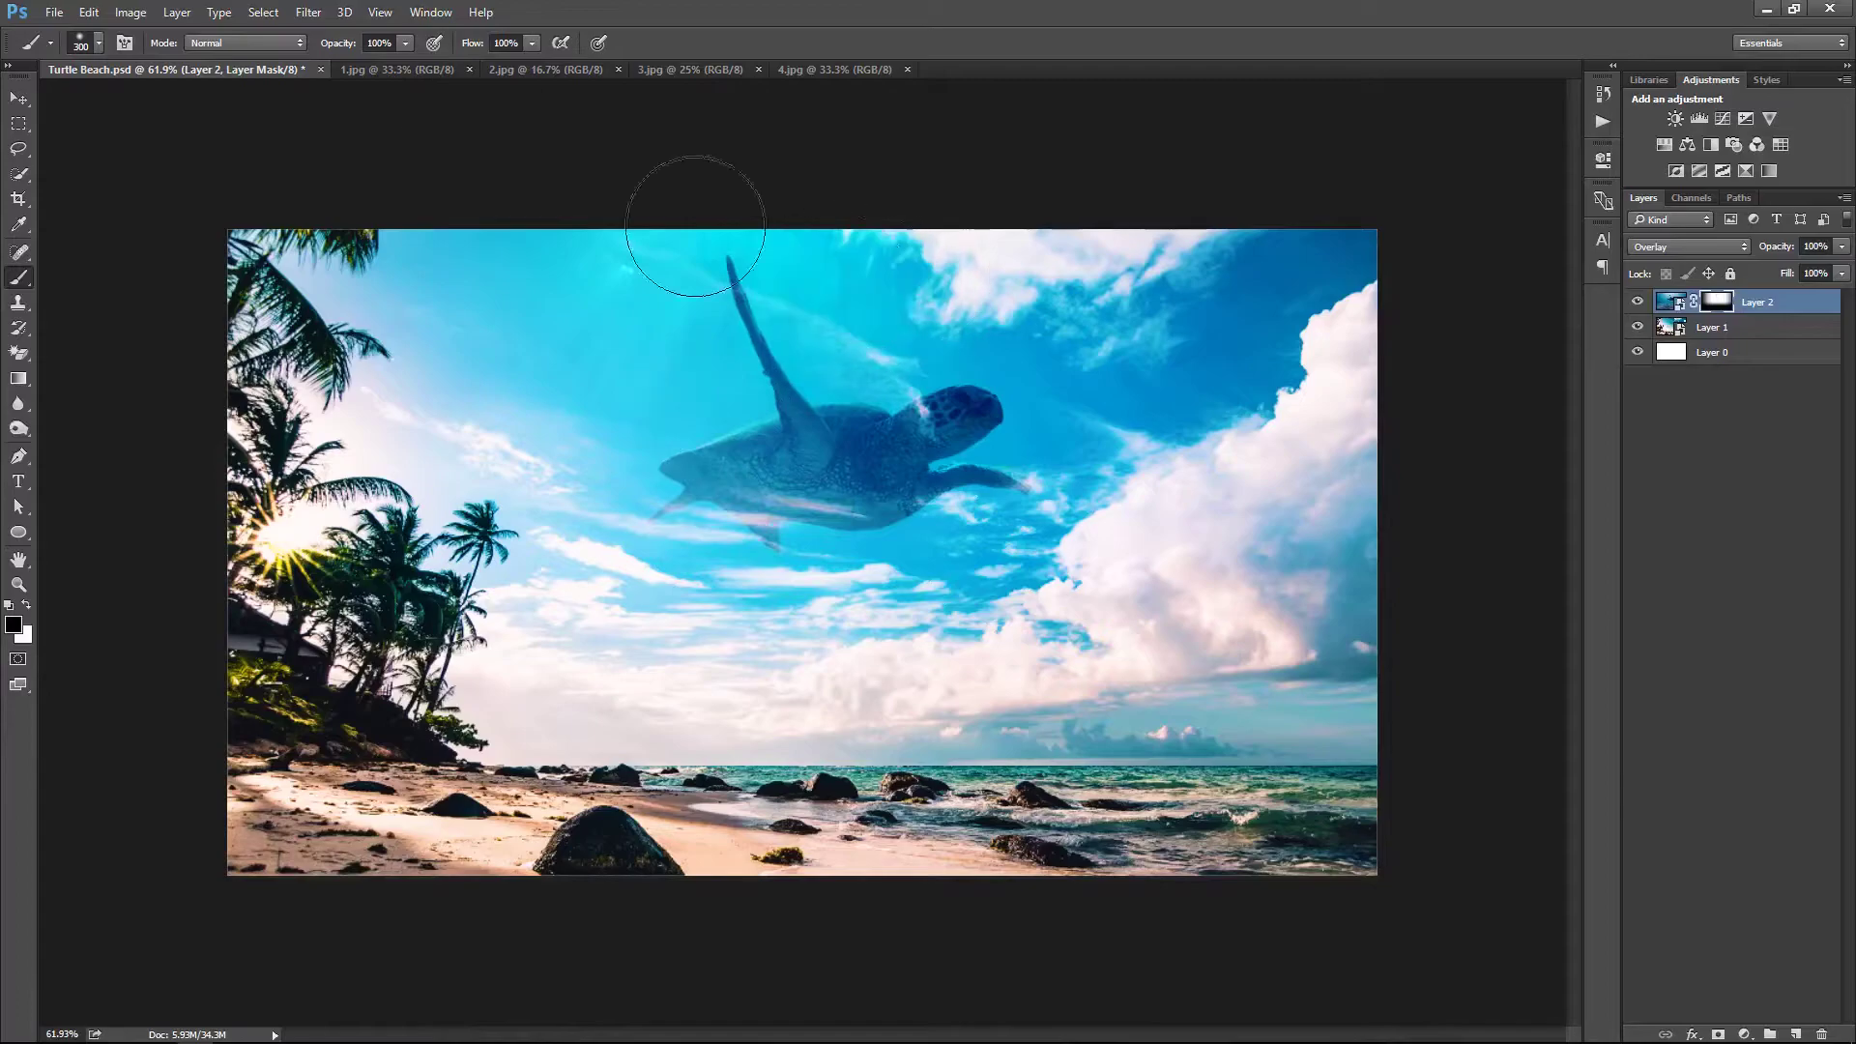
key("x")
key("1")
key("2")
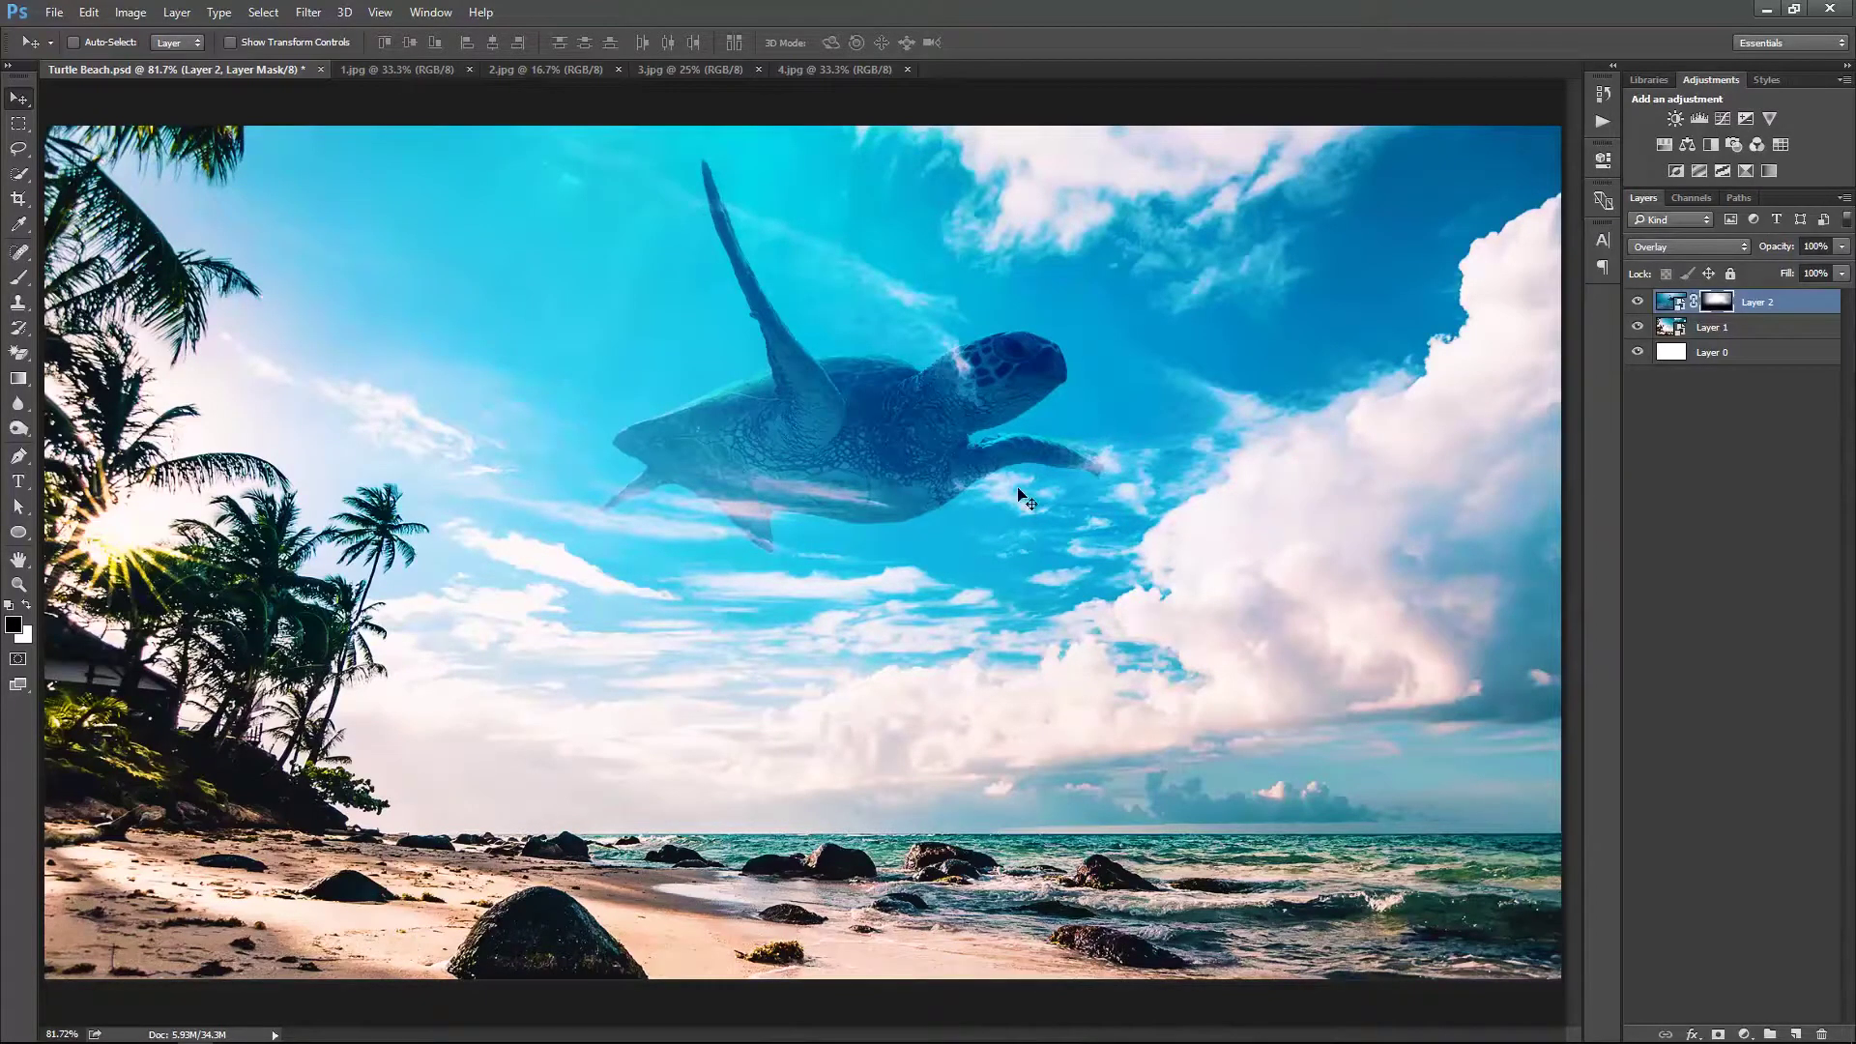
Fit the image on screen and zoom in and out to check the masked turtle
right_click(980, 411)
left_click(1025, 422)
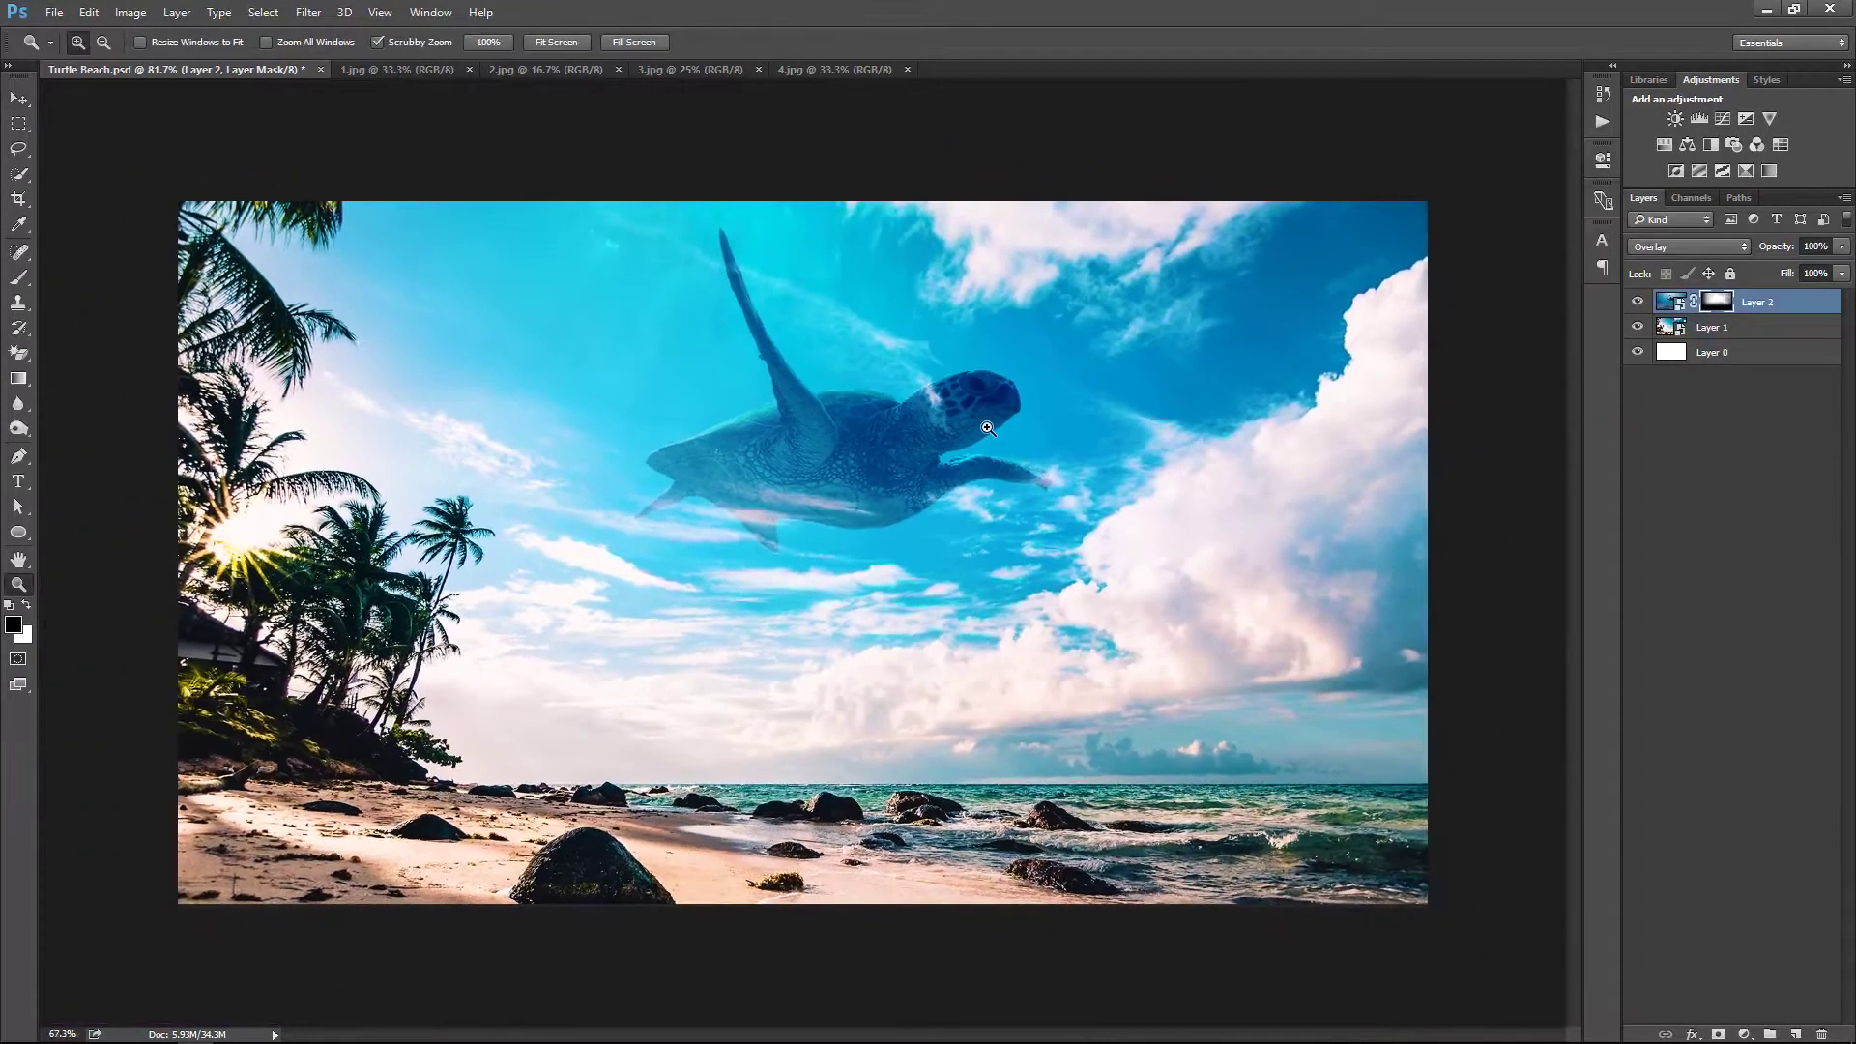
right_click(969, 400)
left_click(975, 409)
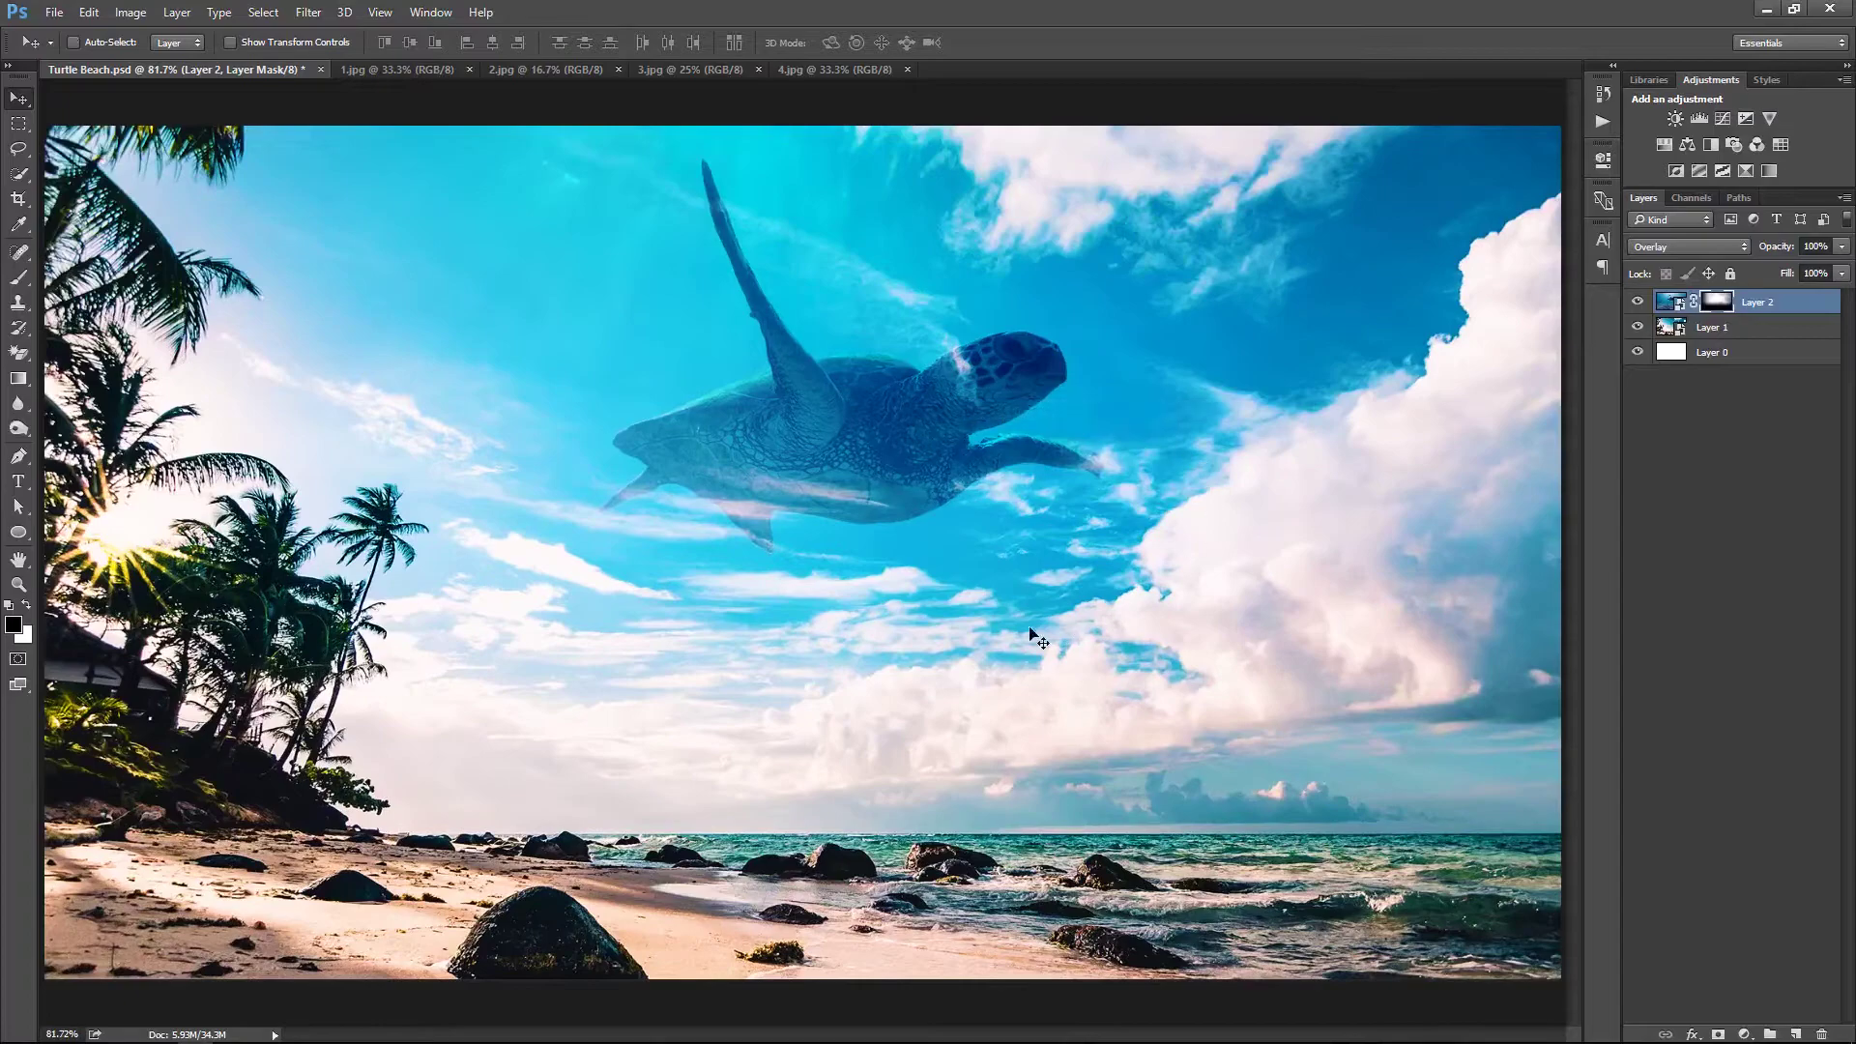
key("z")
scroll(923, 738, "down", 2)
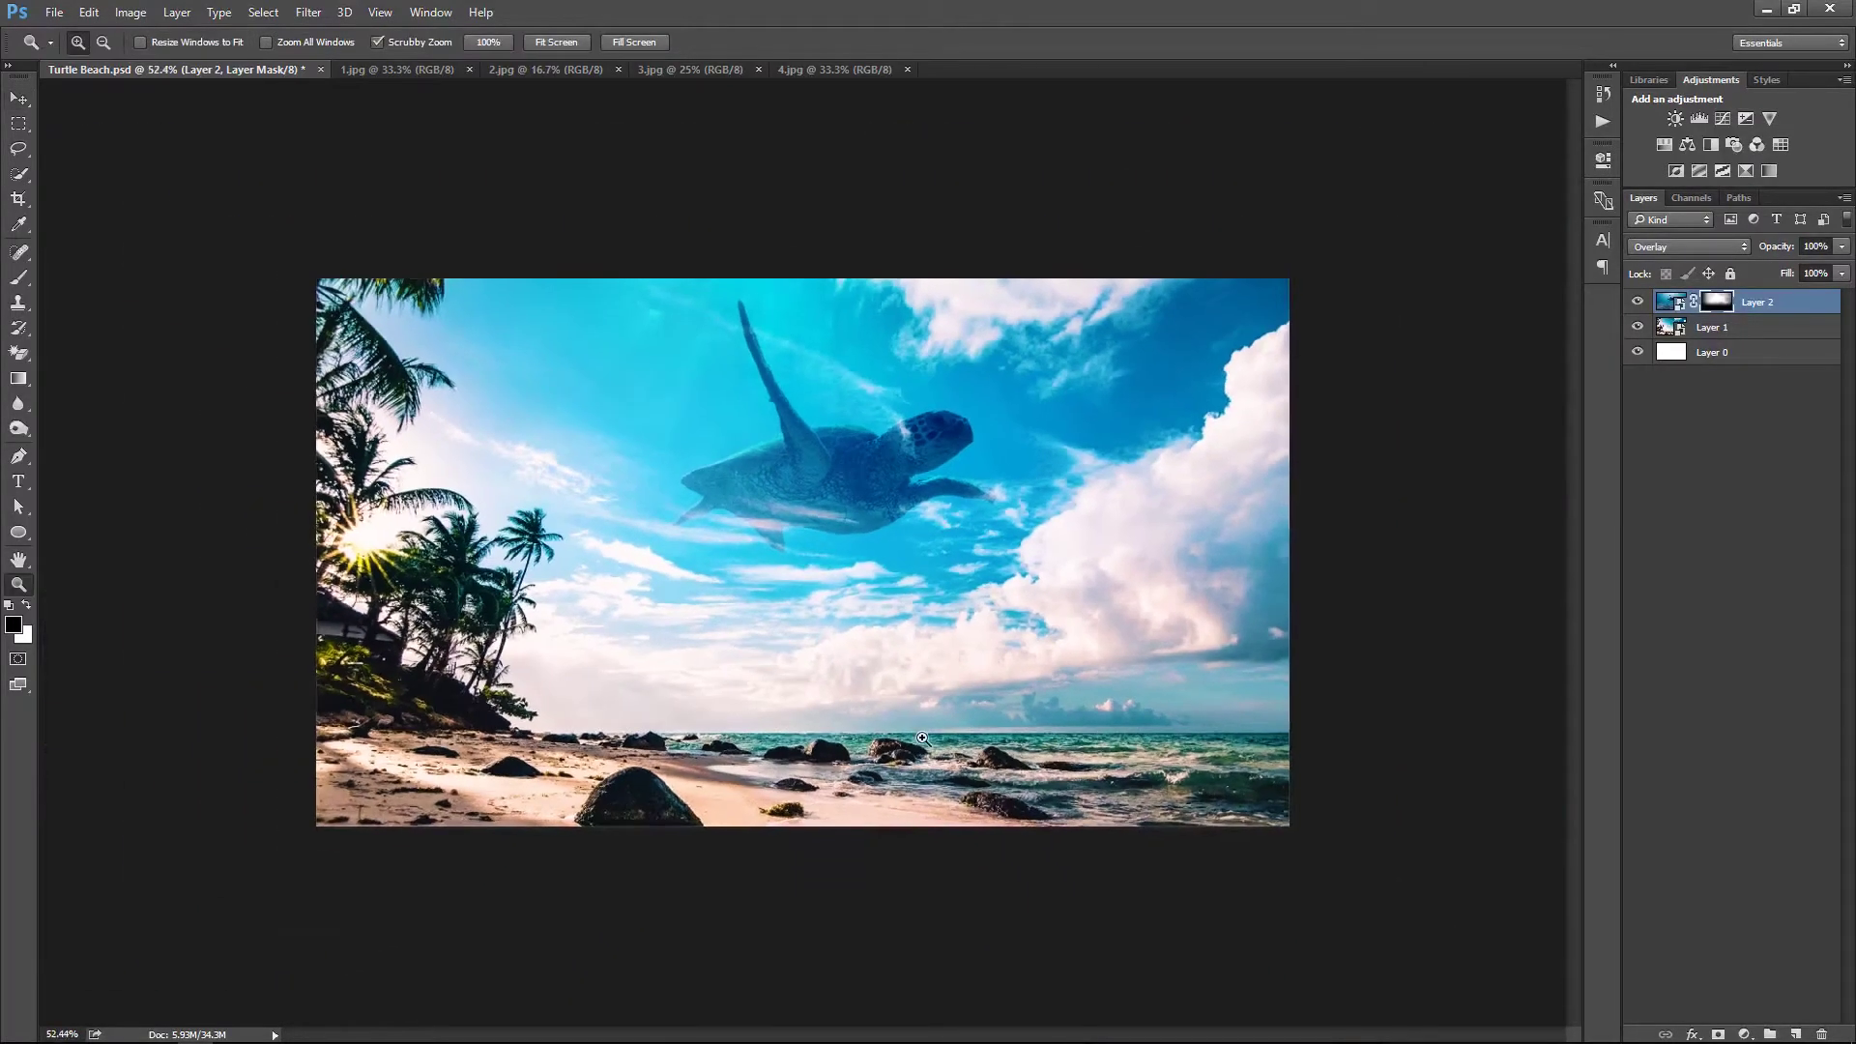
key("v")
key("z")
scroll(1033, 584, "up", 2)
scroll(1034, 584, "up", 2)
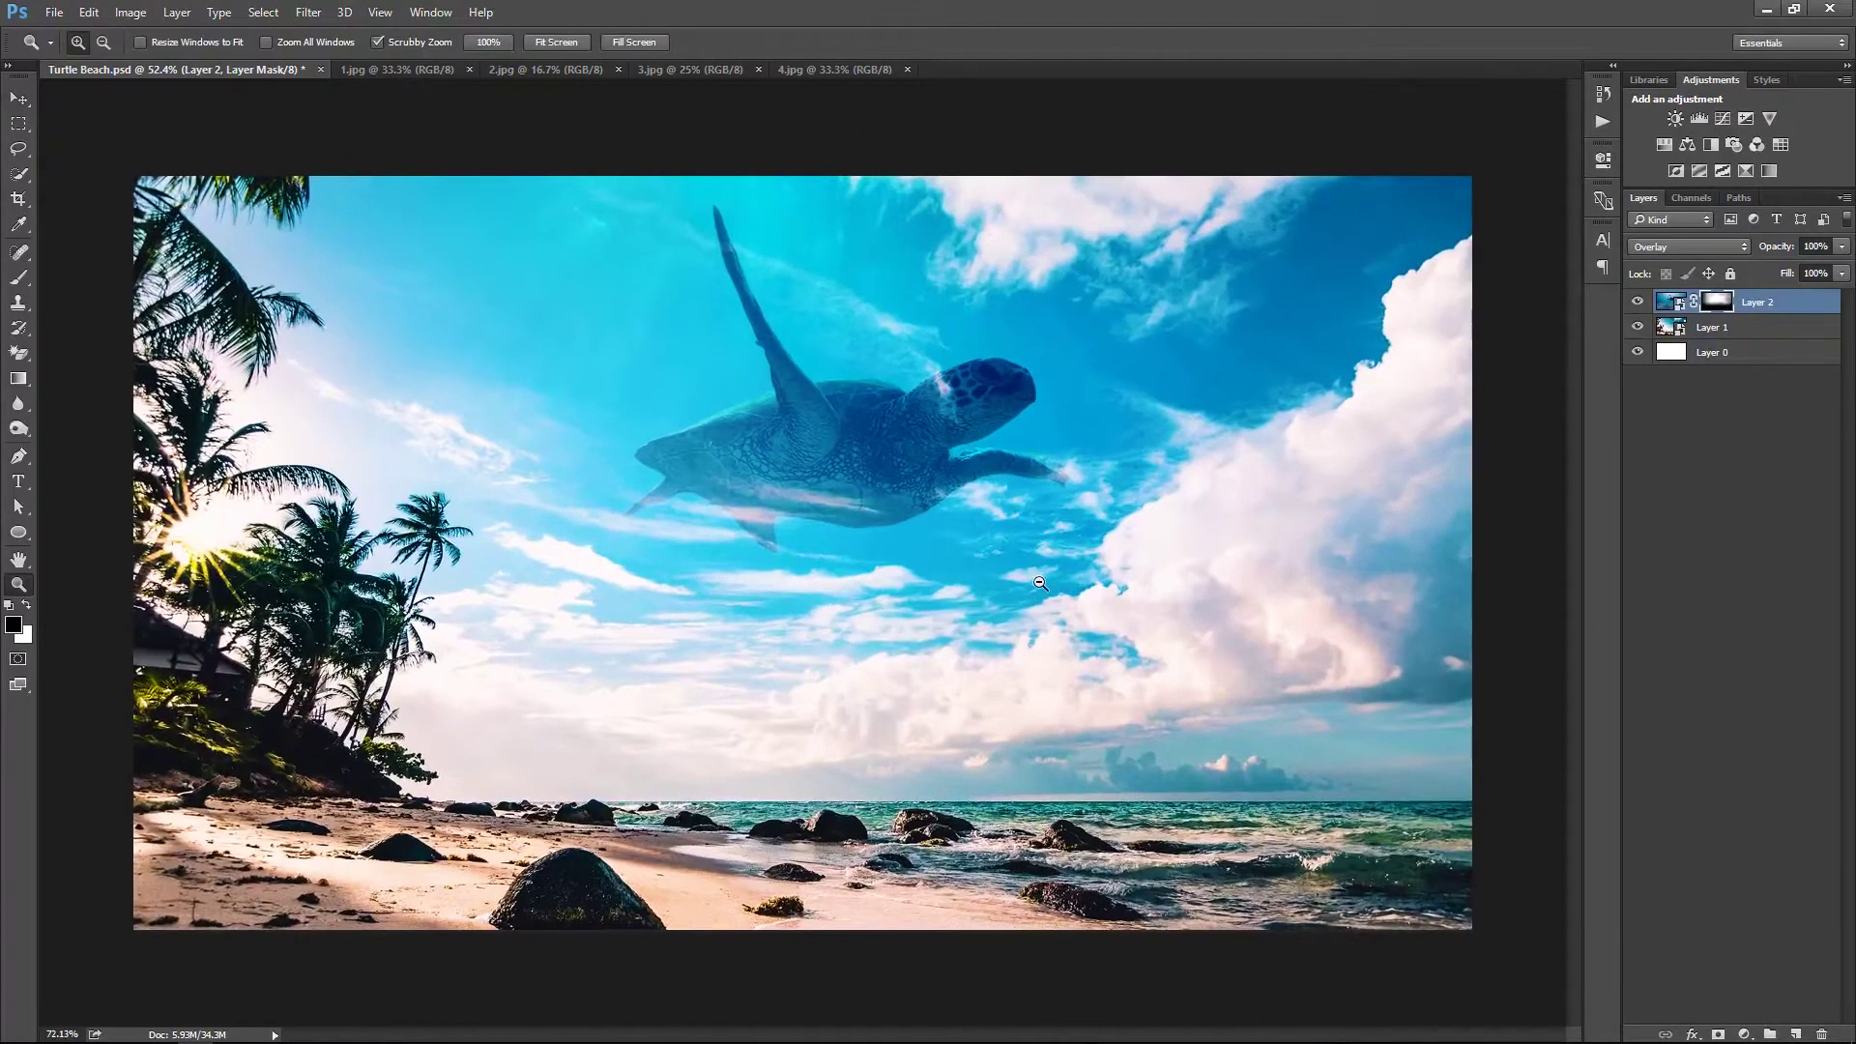
scroll(1033, 584, "down", 2)
scroll(1034, 584, "up", 1)
scroll(1033, 584, "down", 2)
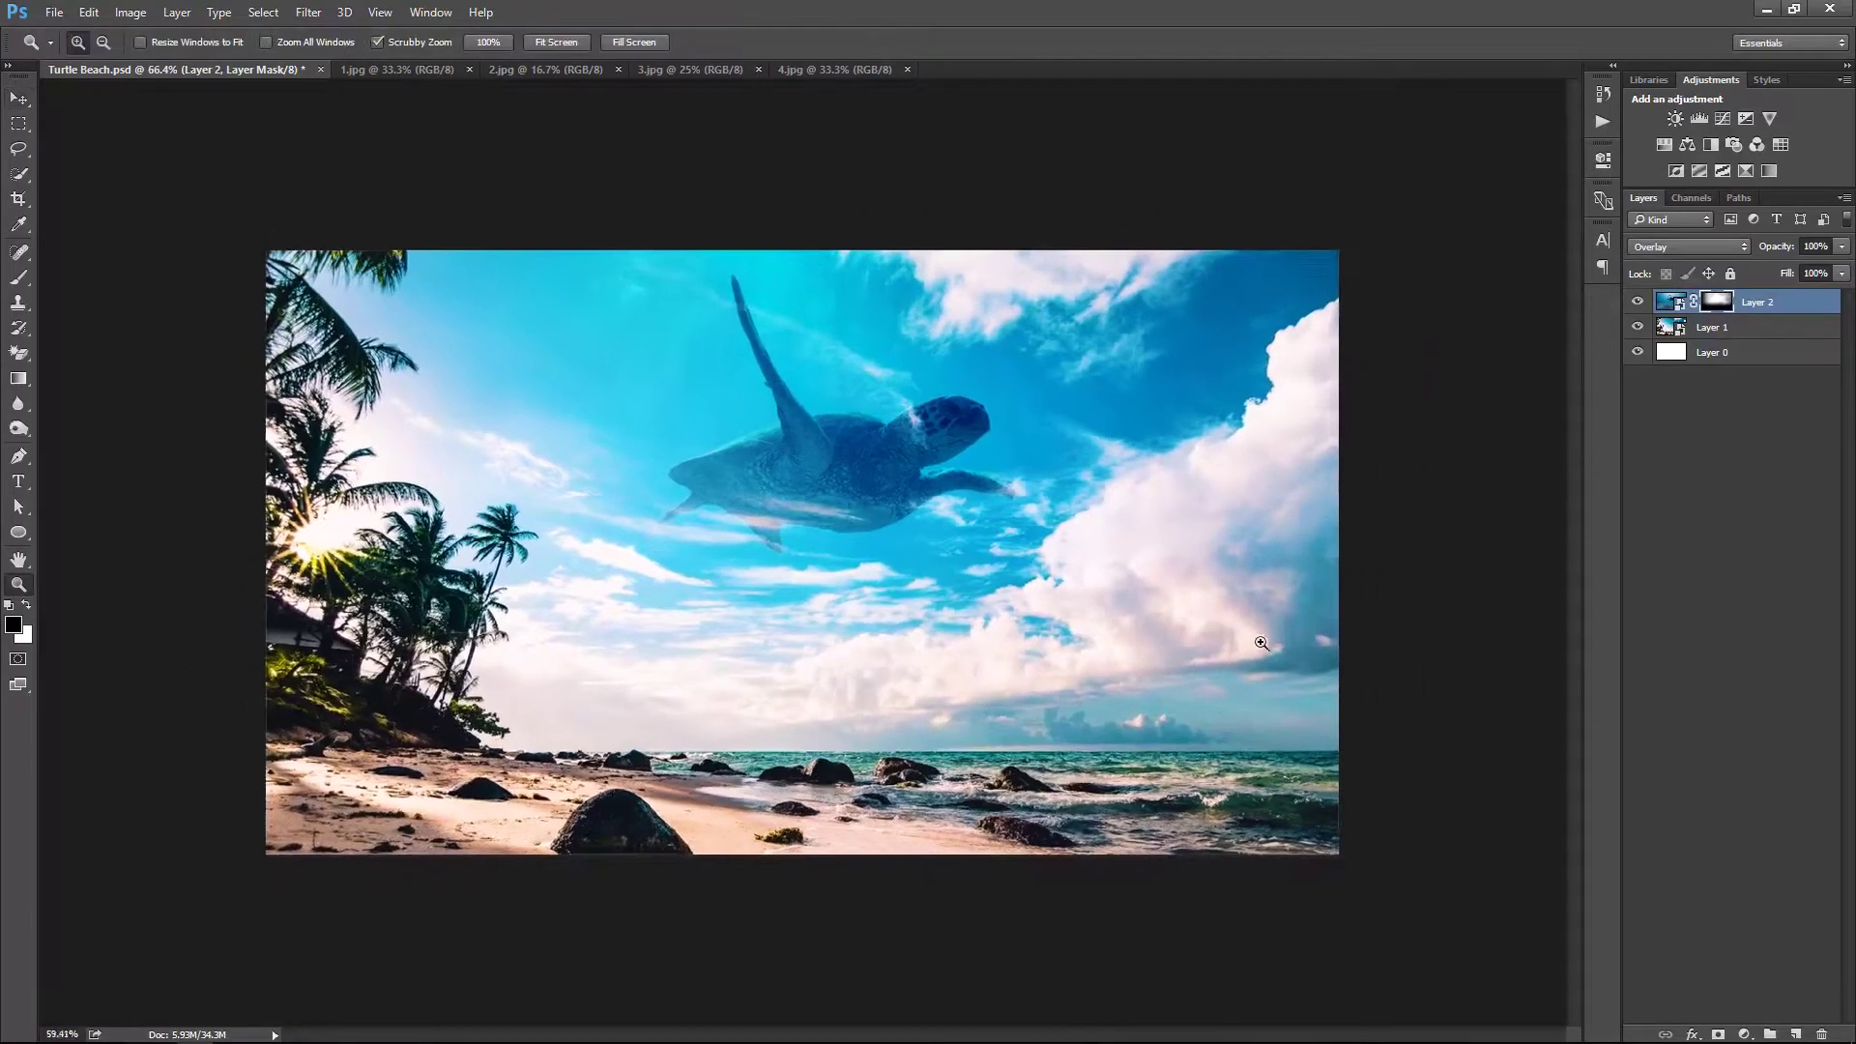
key("v")
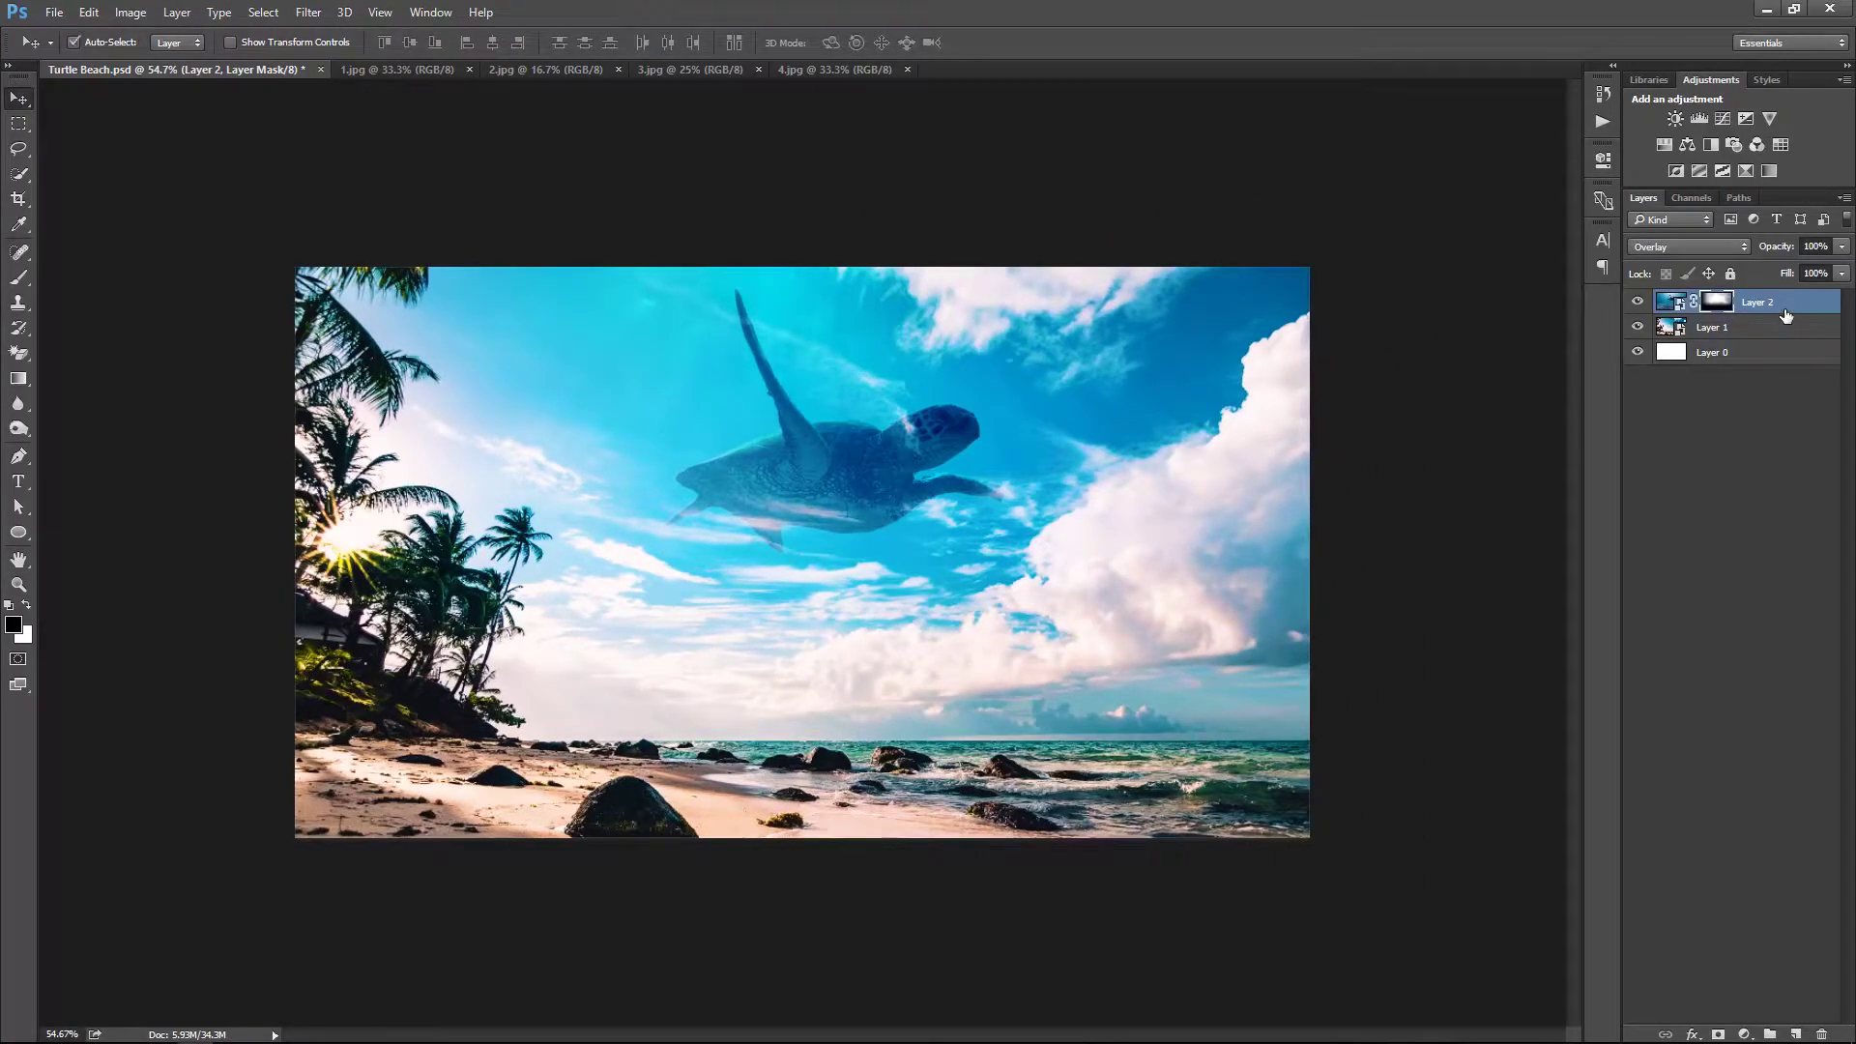
Duplicate the turtle layer and flip the copy vertically
key("ctrl+j")
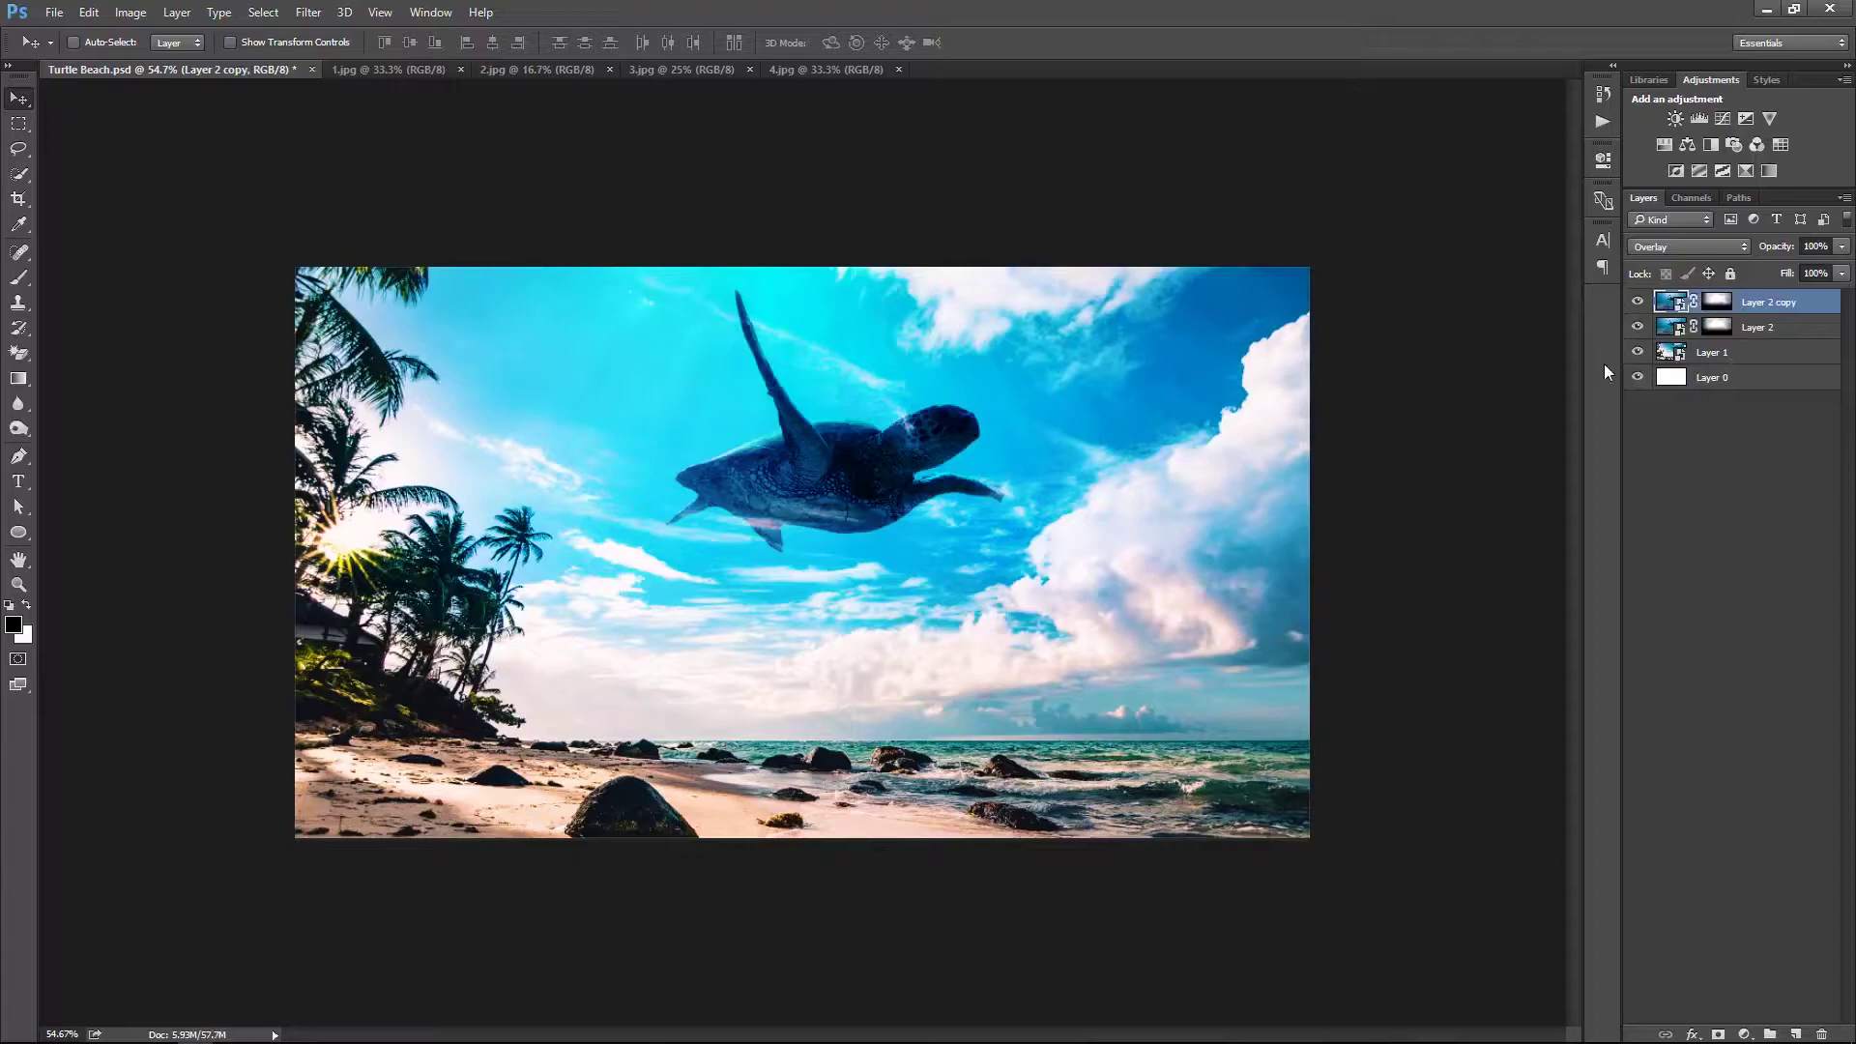
key("ctrl+t")
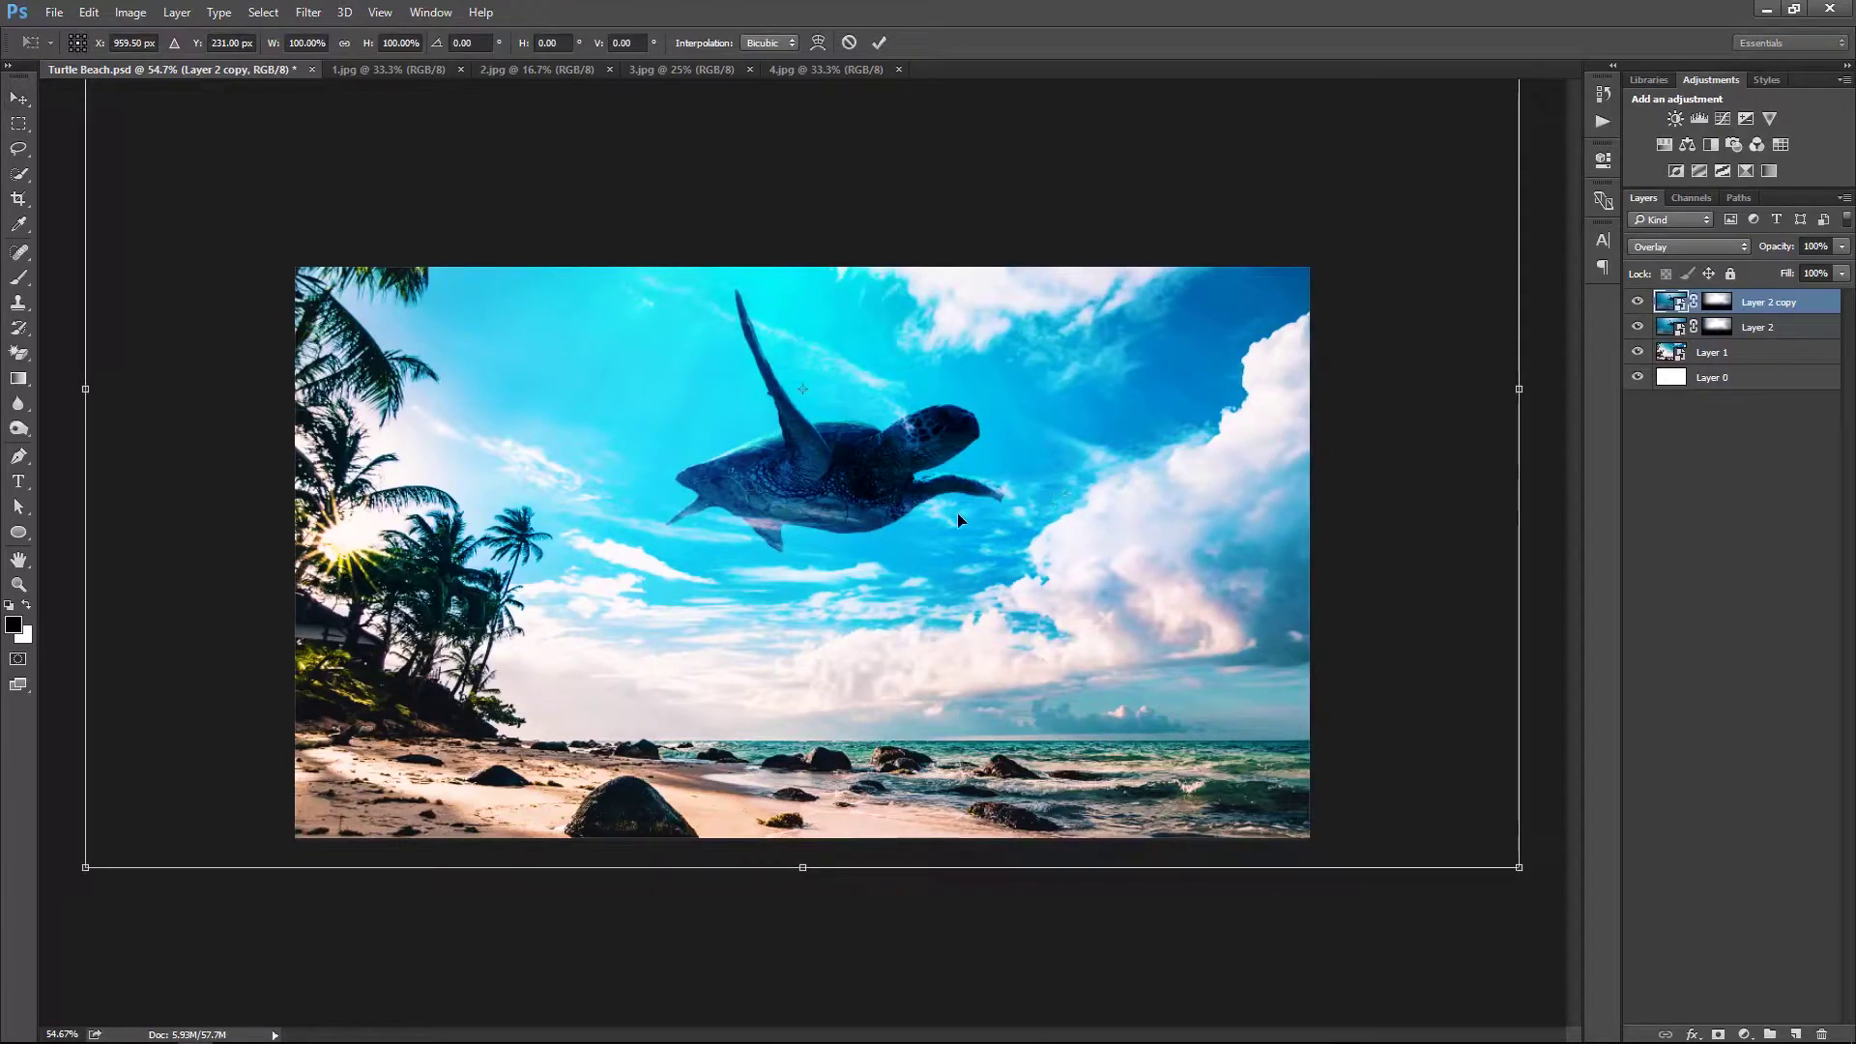
right_click(959, 520)
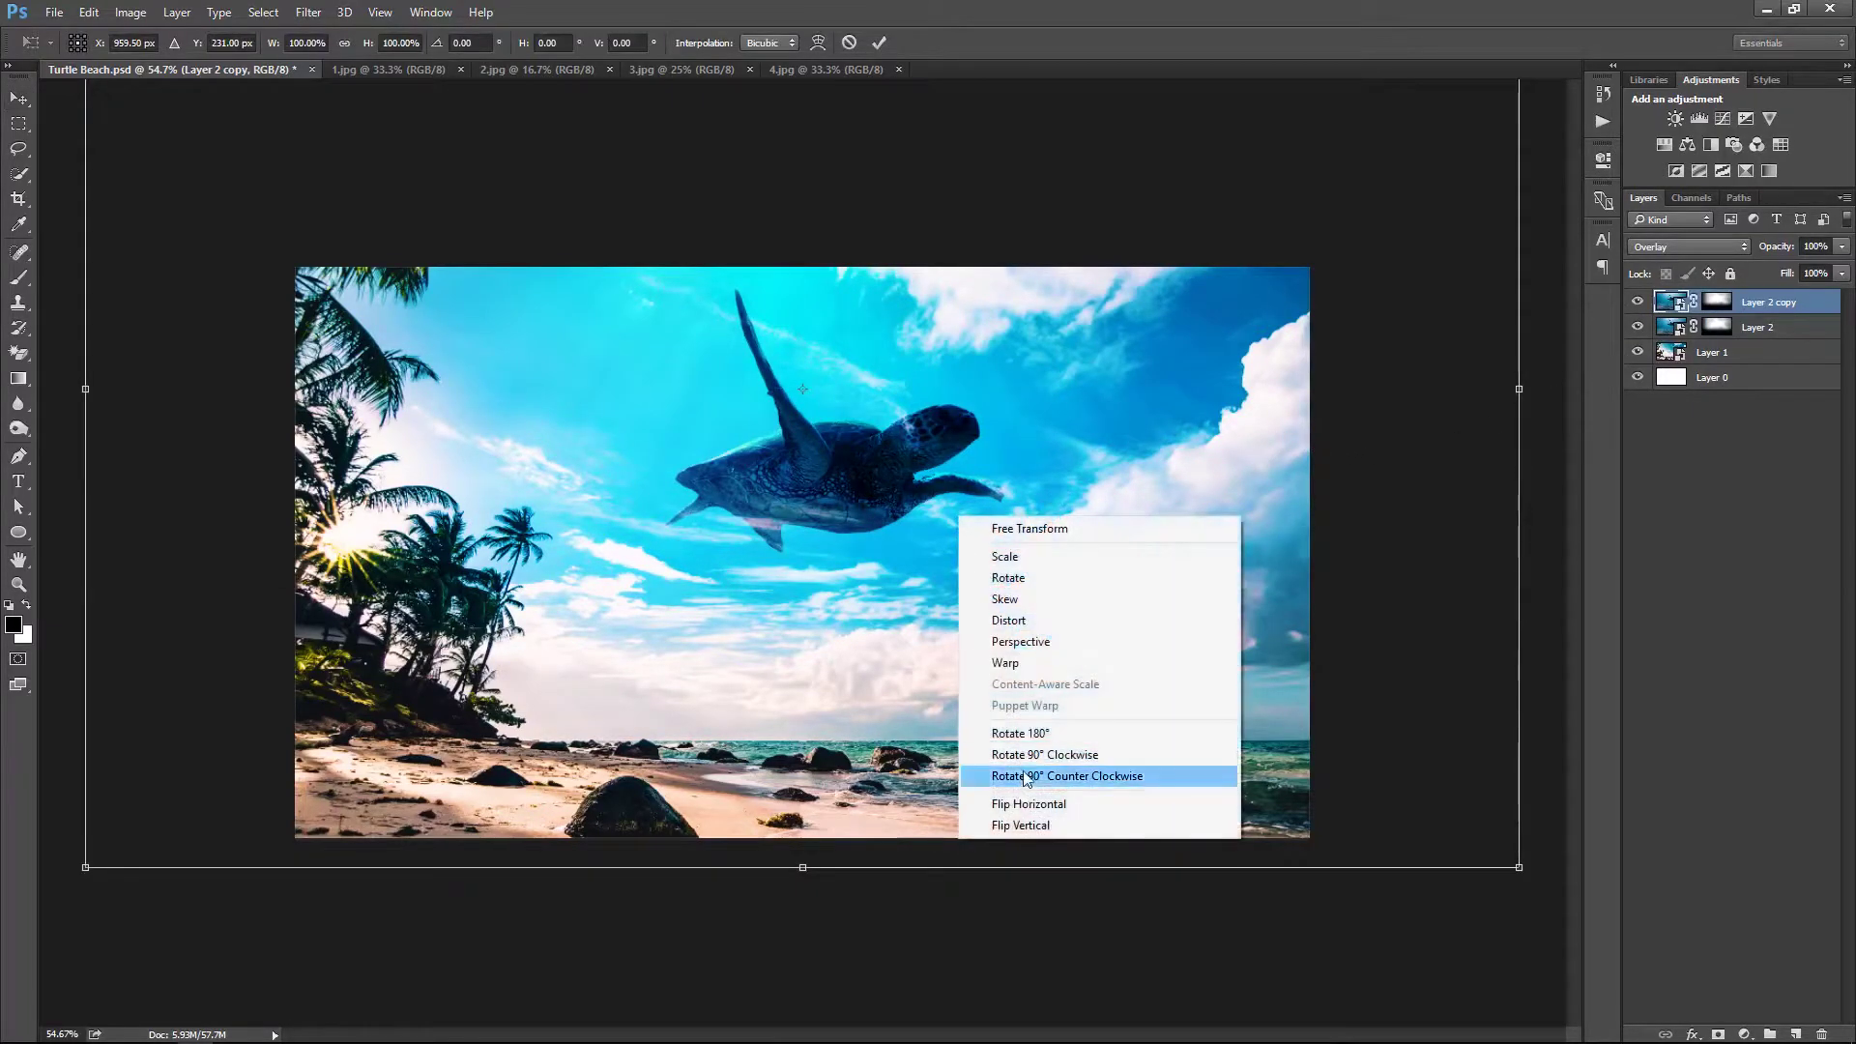
left_click(1052, 828)
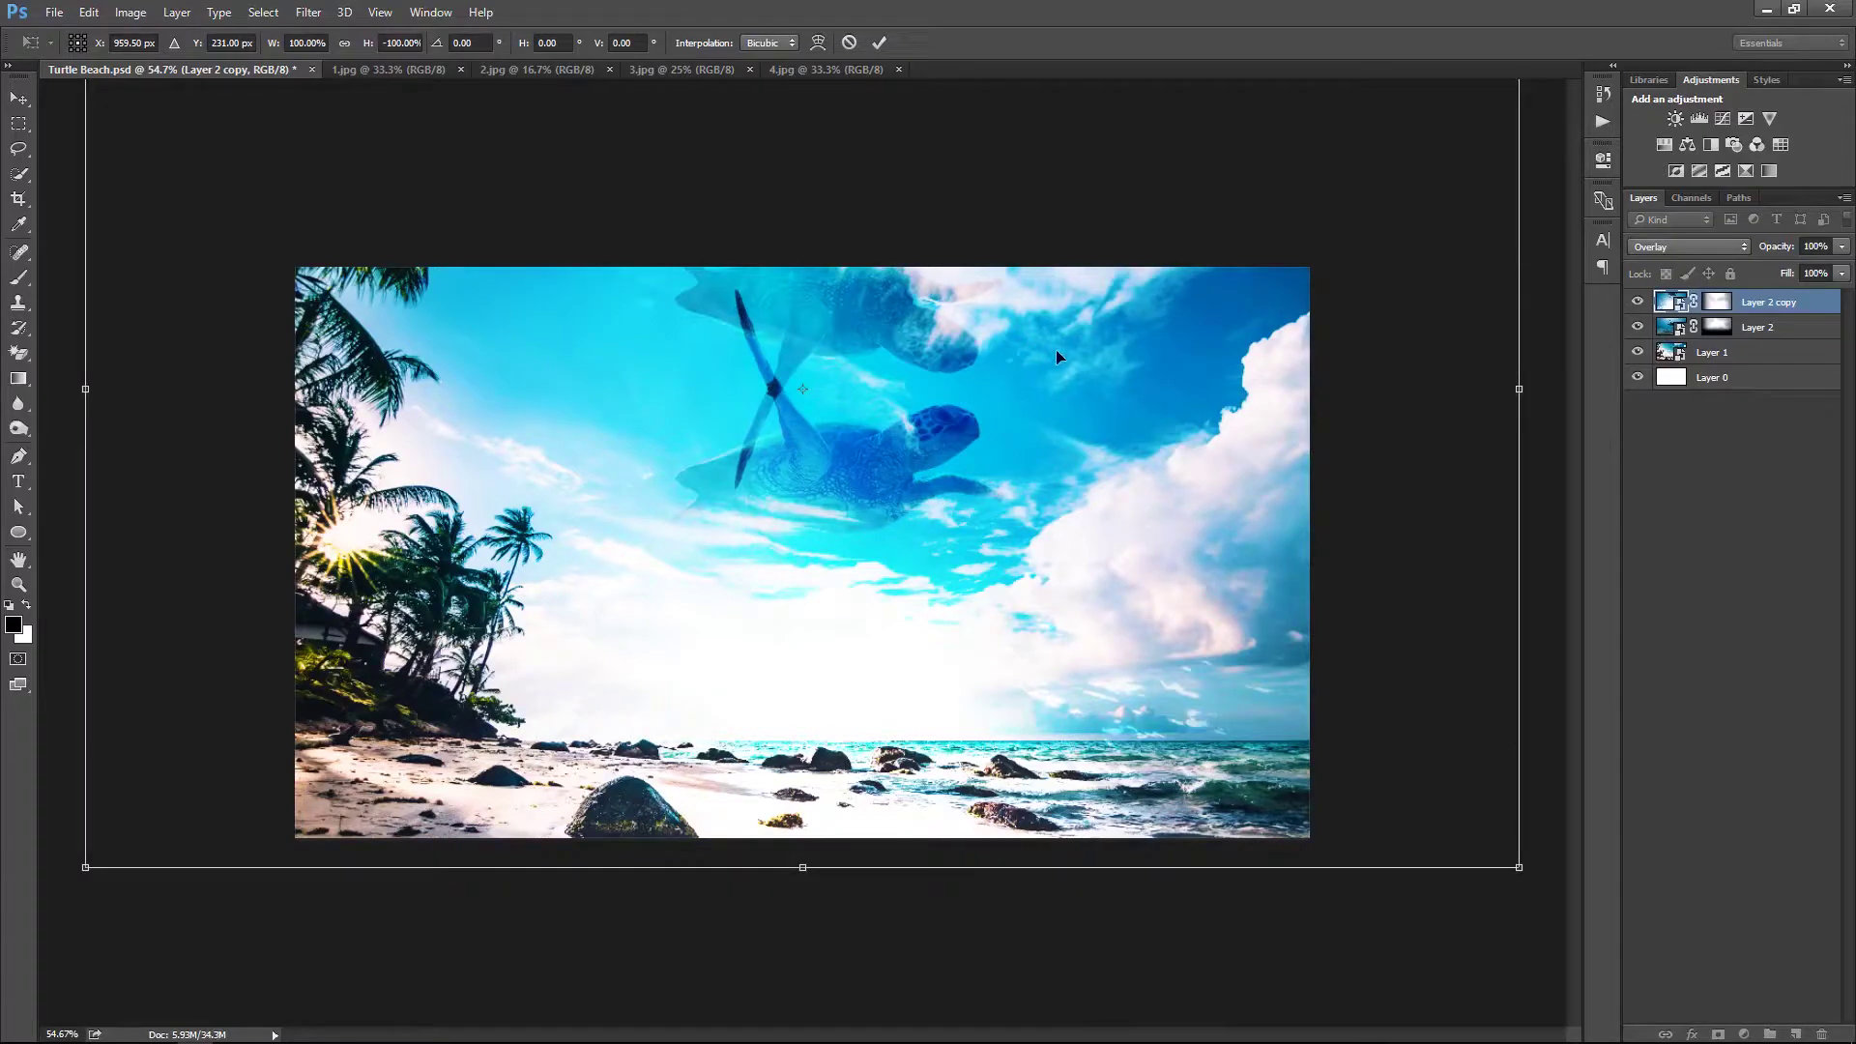
key("Return")
Move the flipped turtle copy straight down and zoom to about 64%
left_click_drag(1052, 344, 1134, 851)
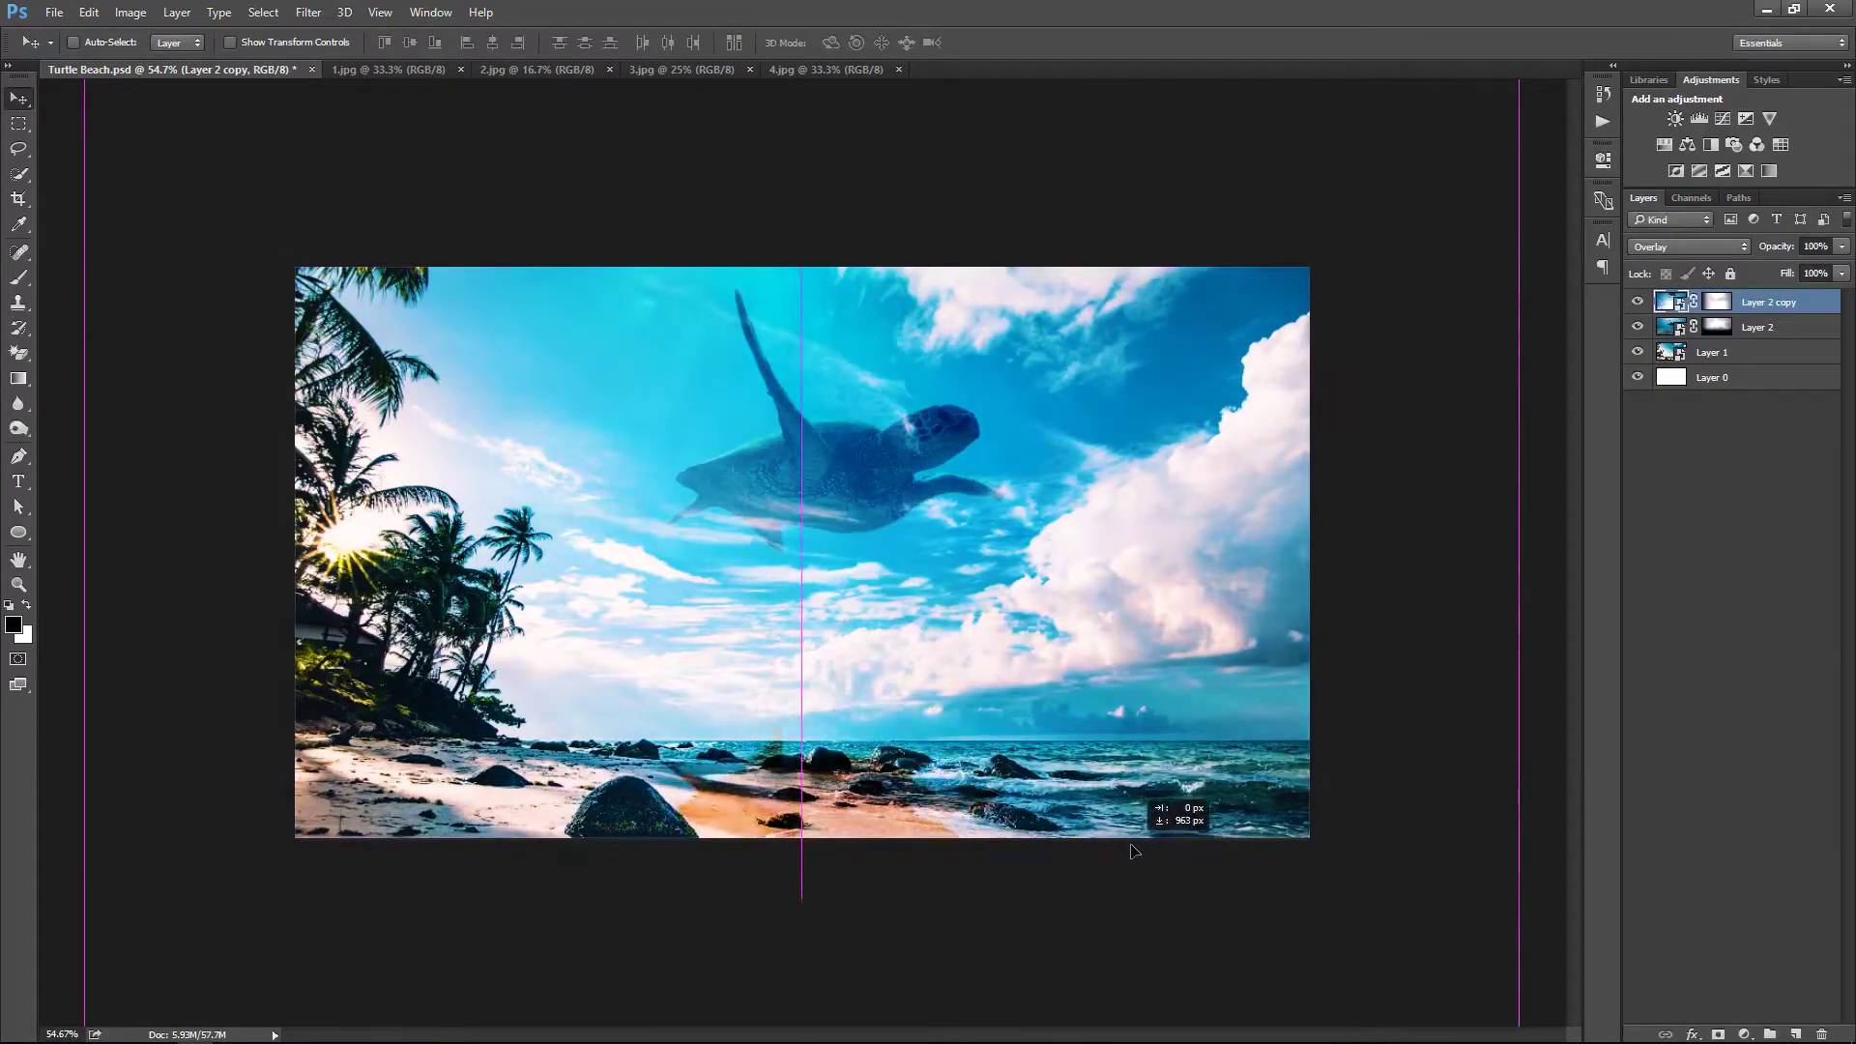
key("z")
left_click_drag(1045, 781, 1066, 781)
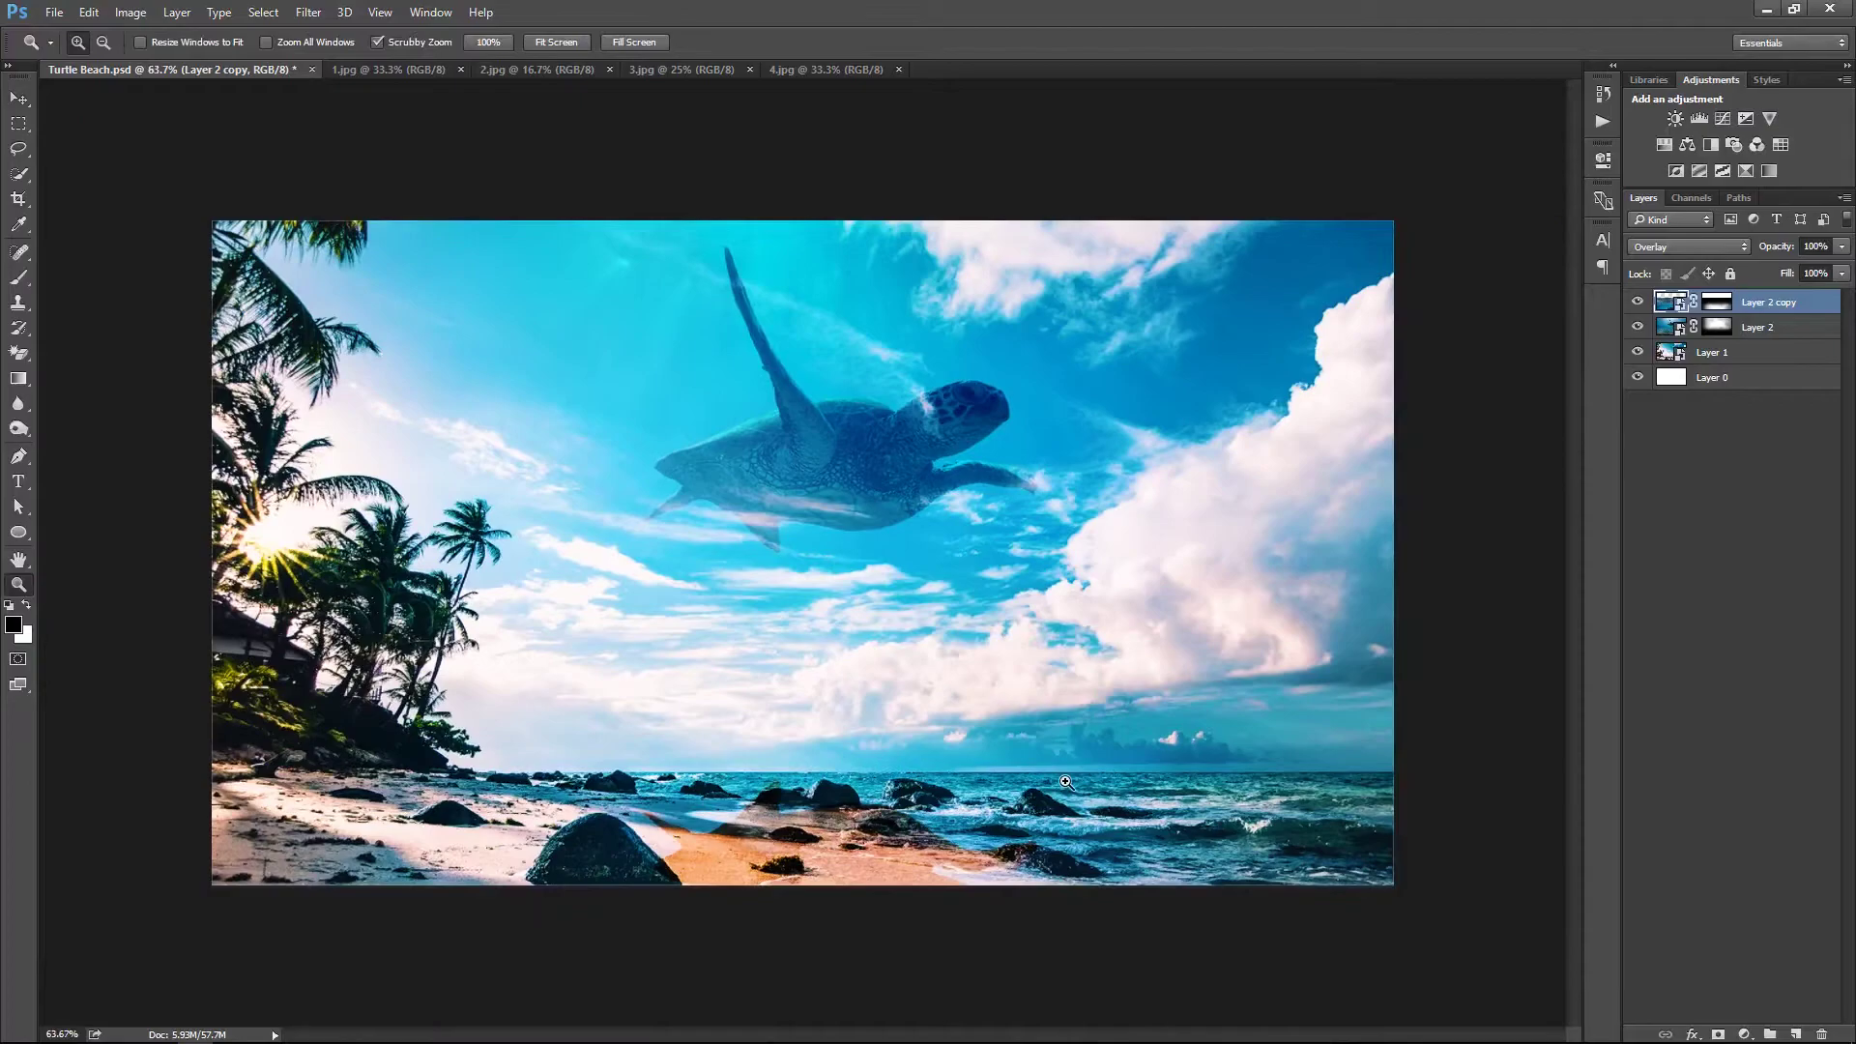
right_click(1065, 781)
key("v")
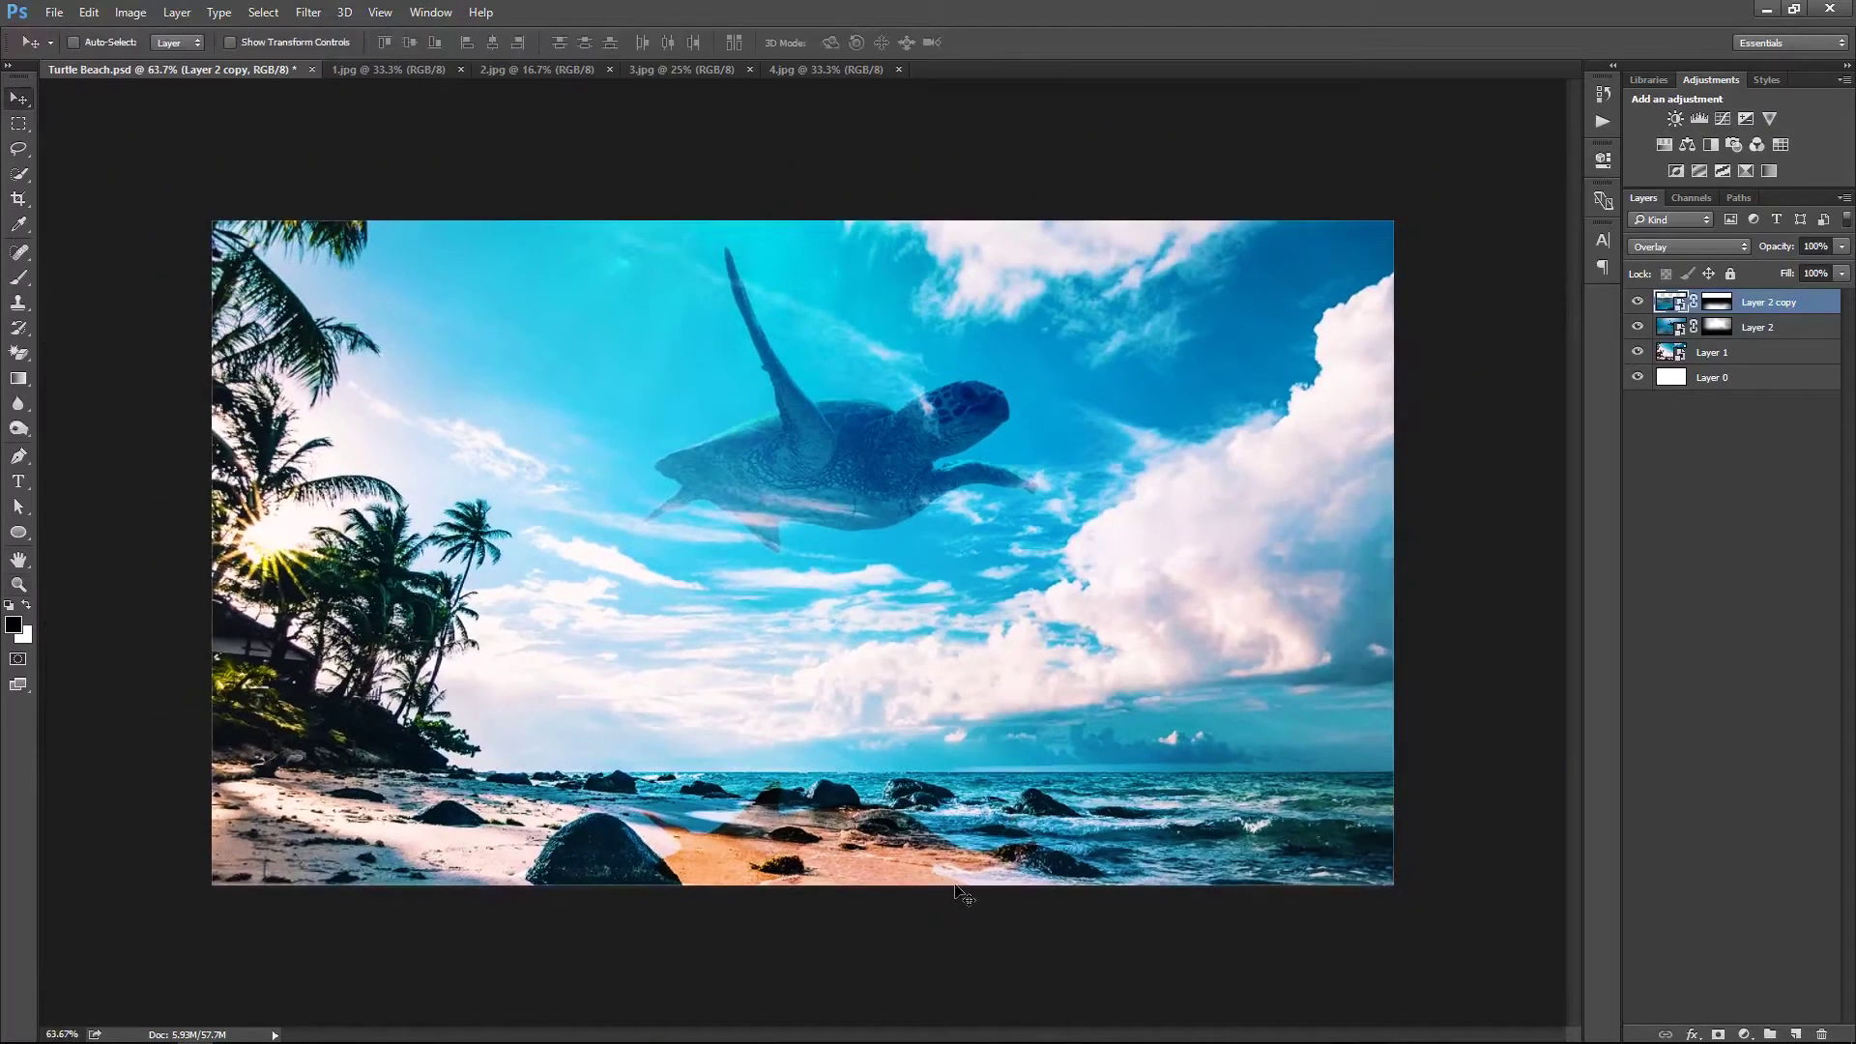
Rasterize Layer 2 copy and apply Hue/Saturation with Saturation -100 and Lightness -16
right_click(1779, 316)
left_click(1657, 470)
key("ctrl+u")
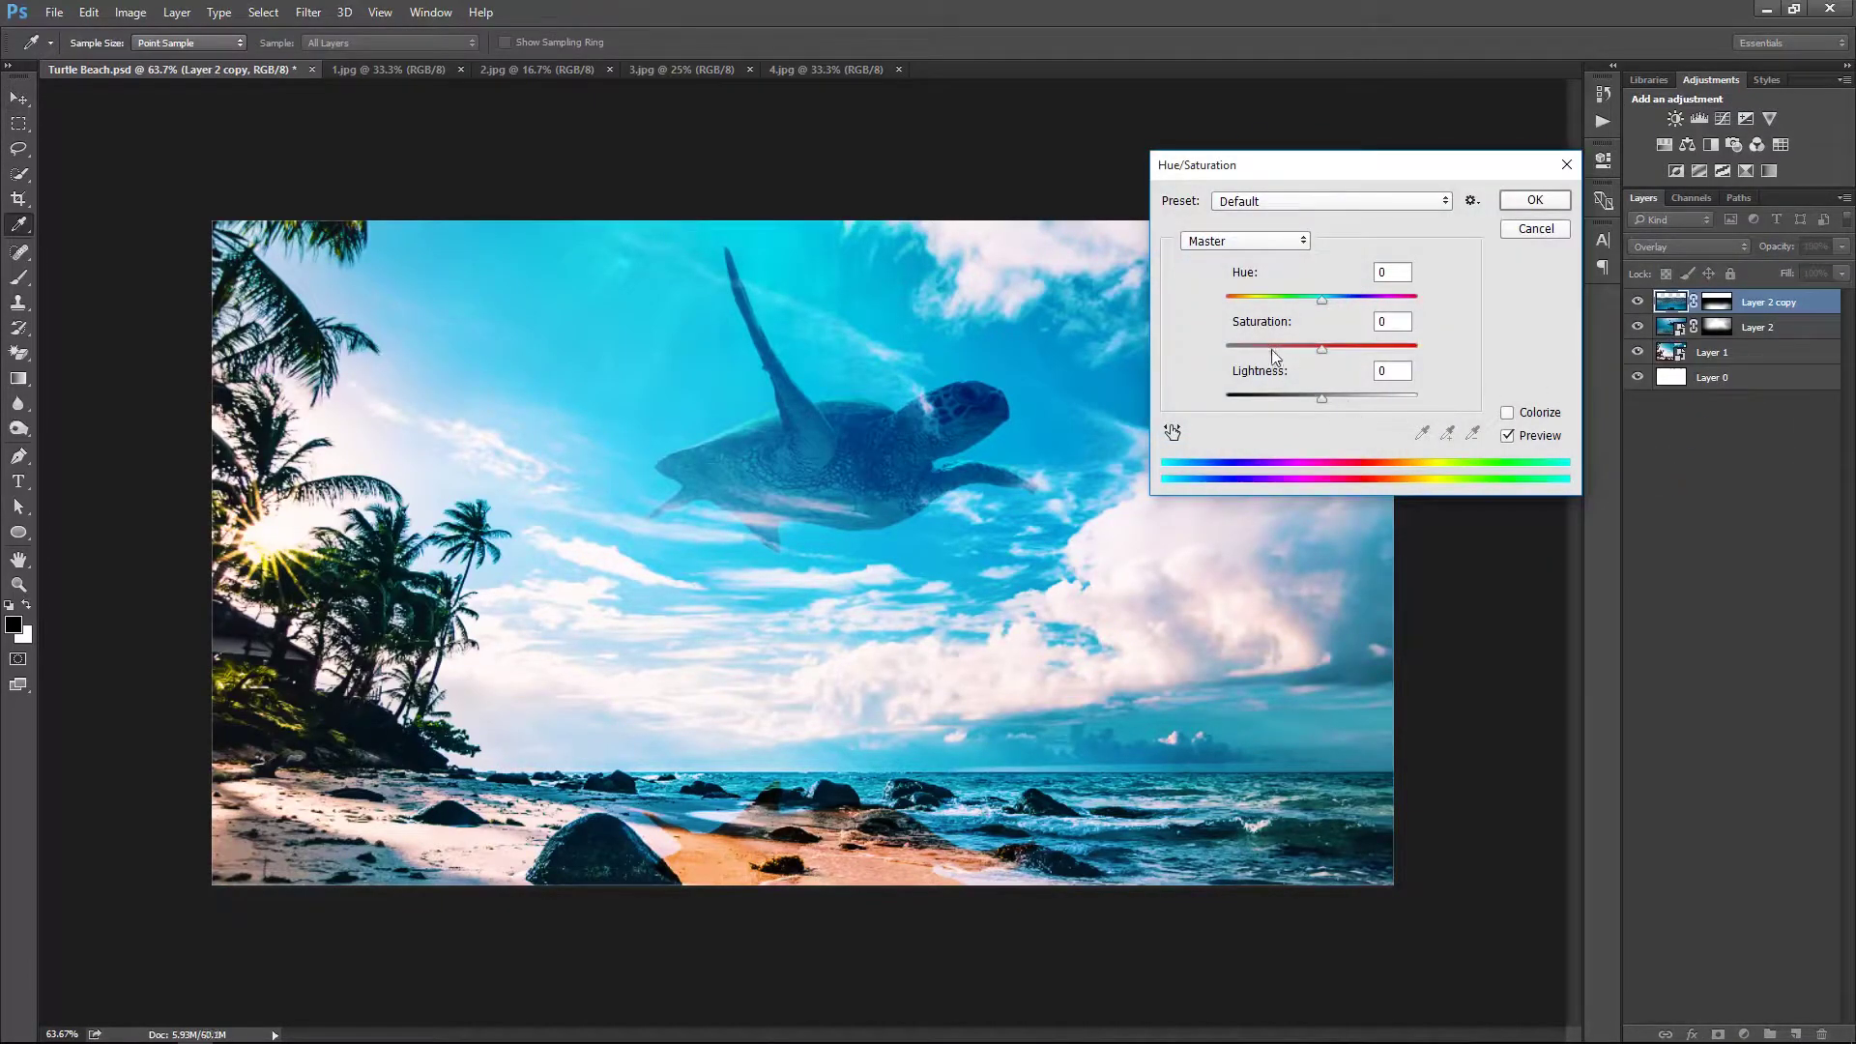
left_click_drag(1249, 345, 1193, 358)
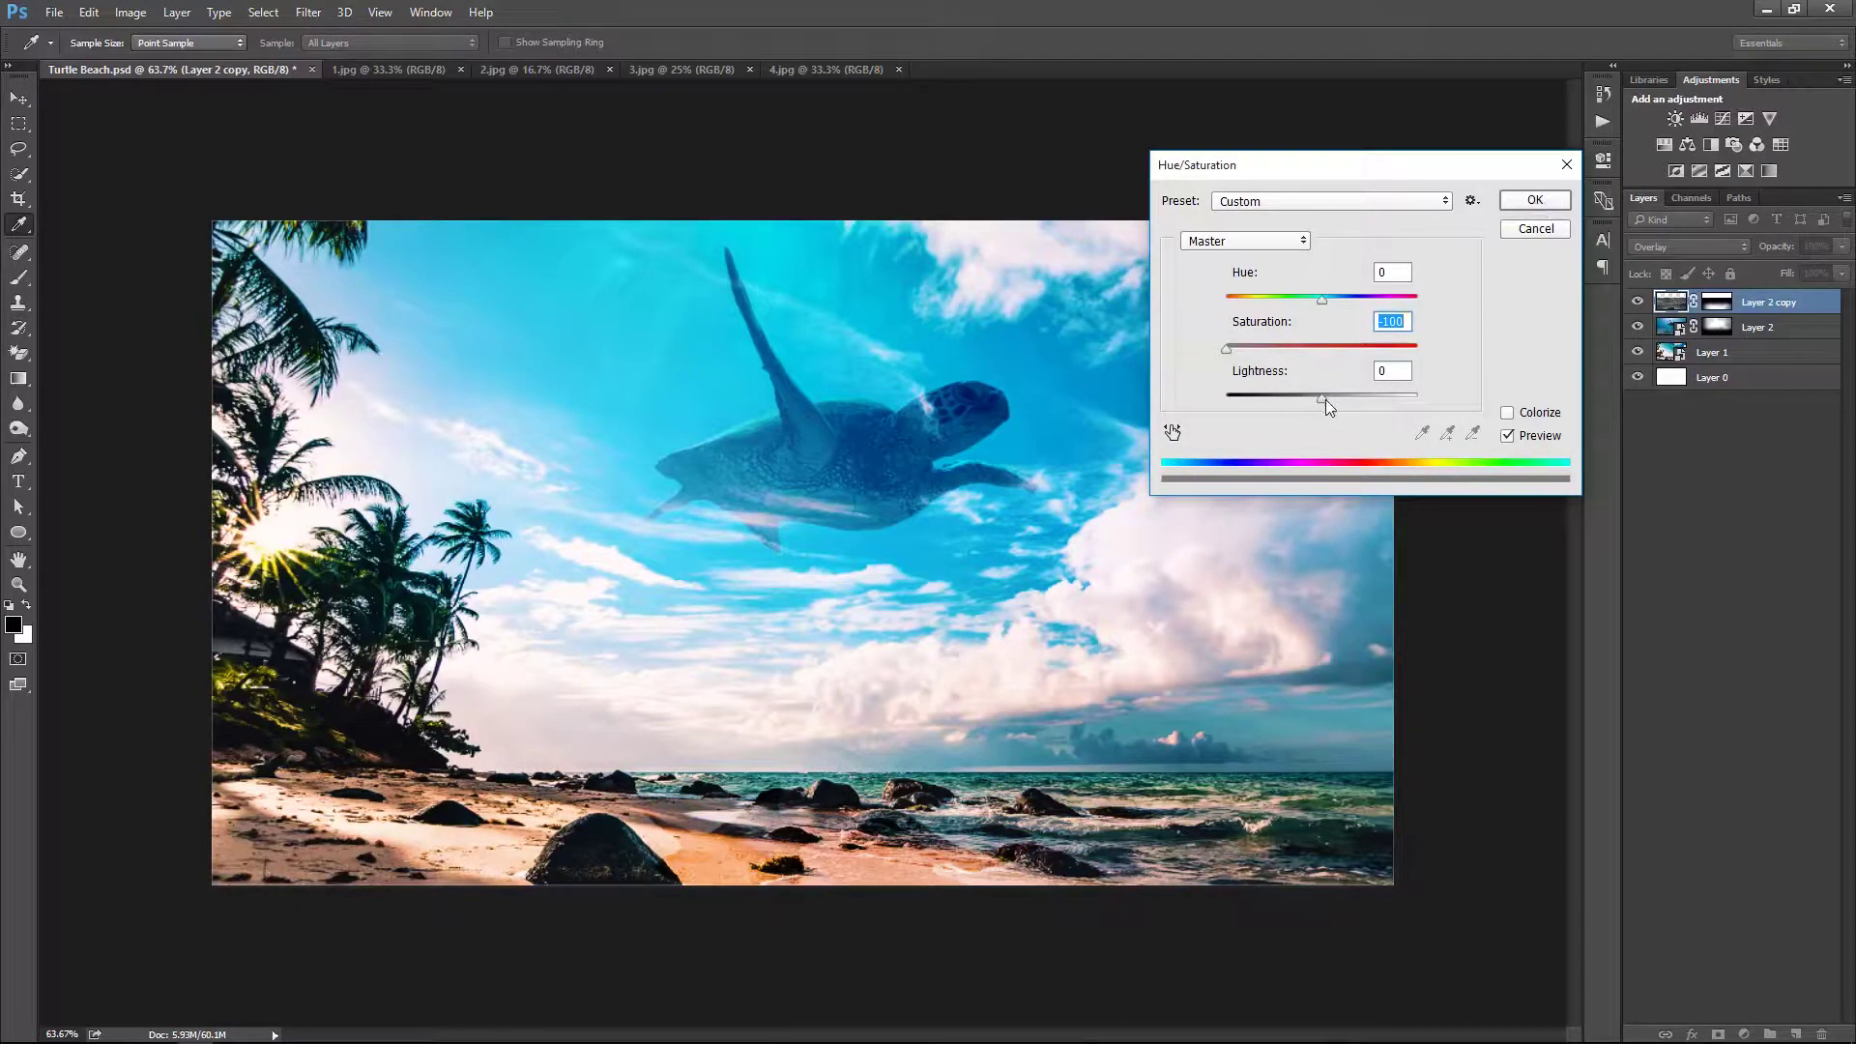
left_click_drag(1321, 400, 1307, 404)
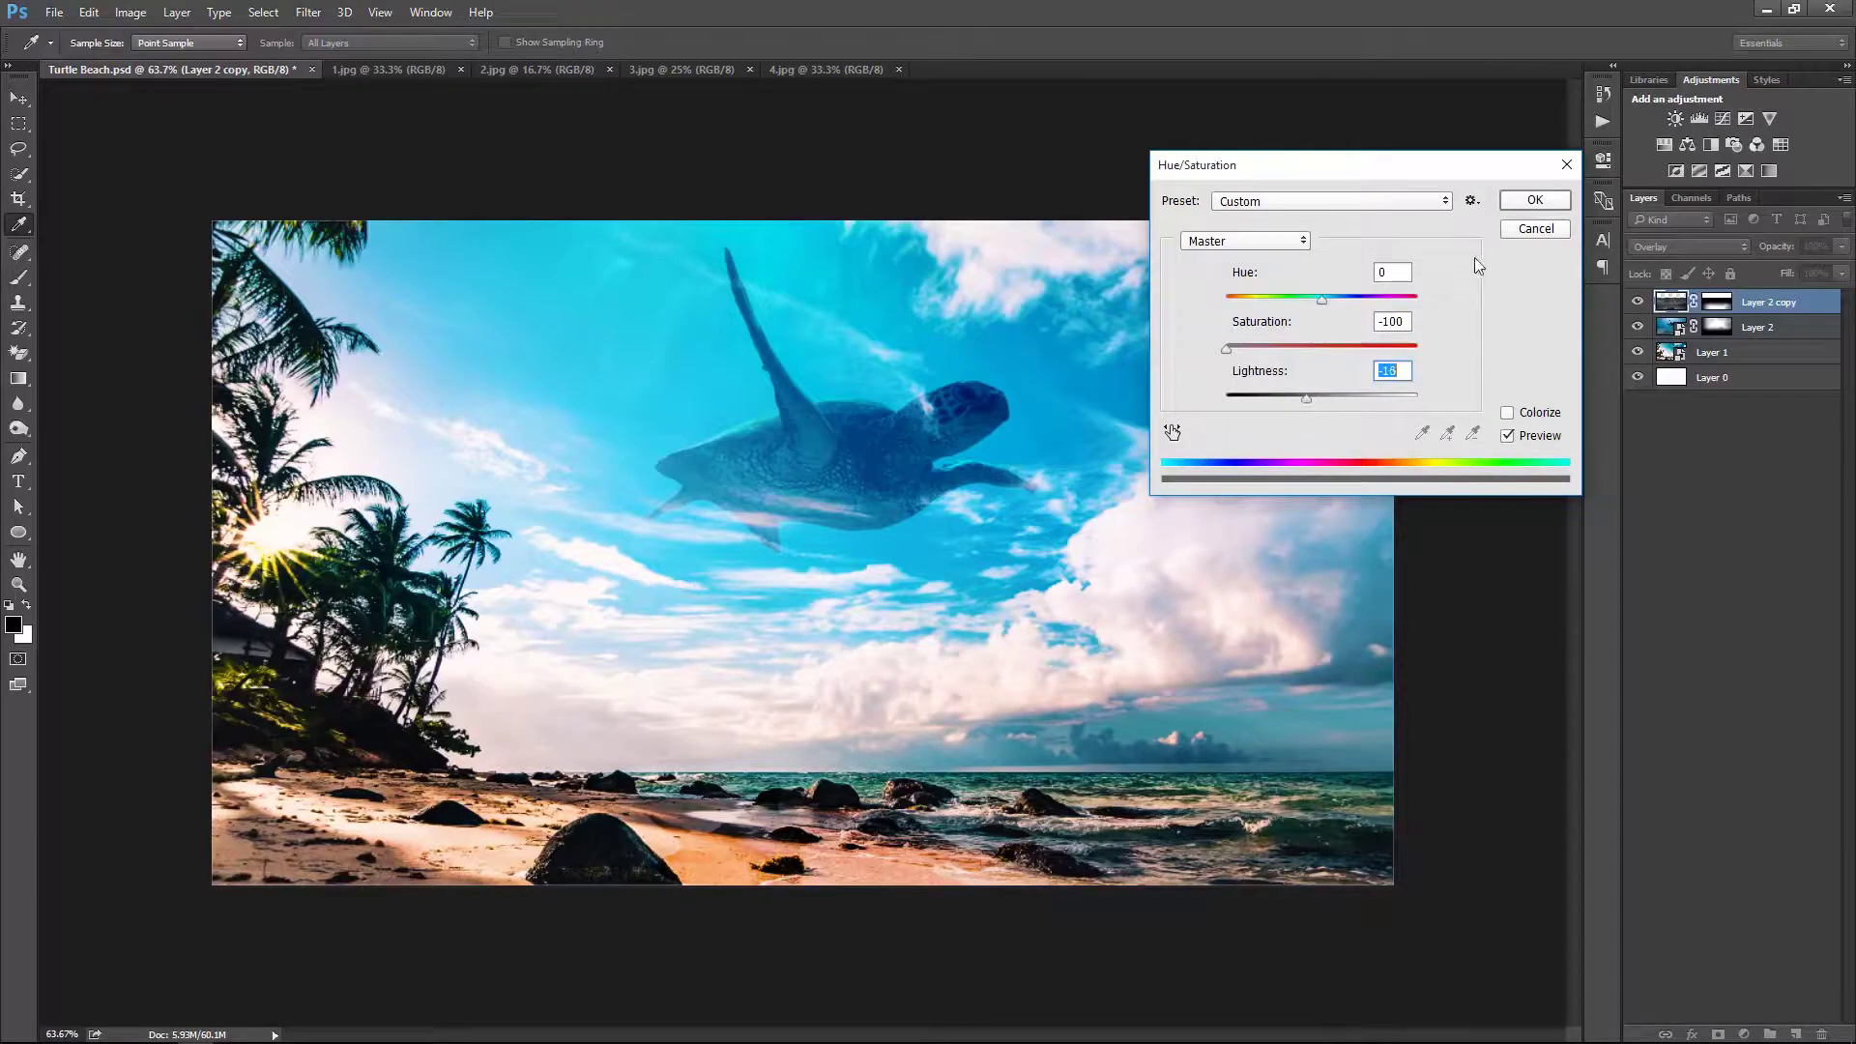
key("Return")
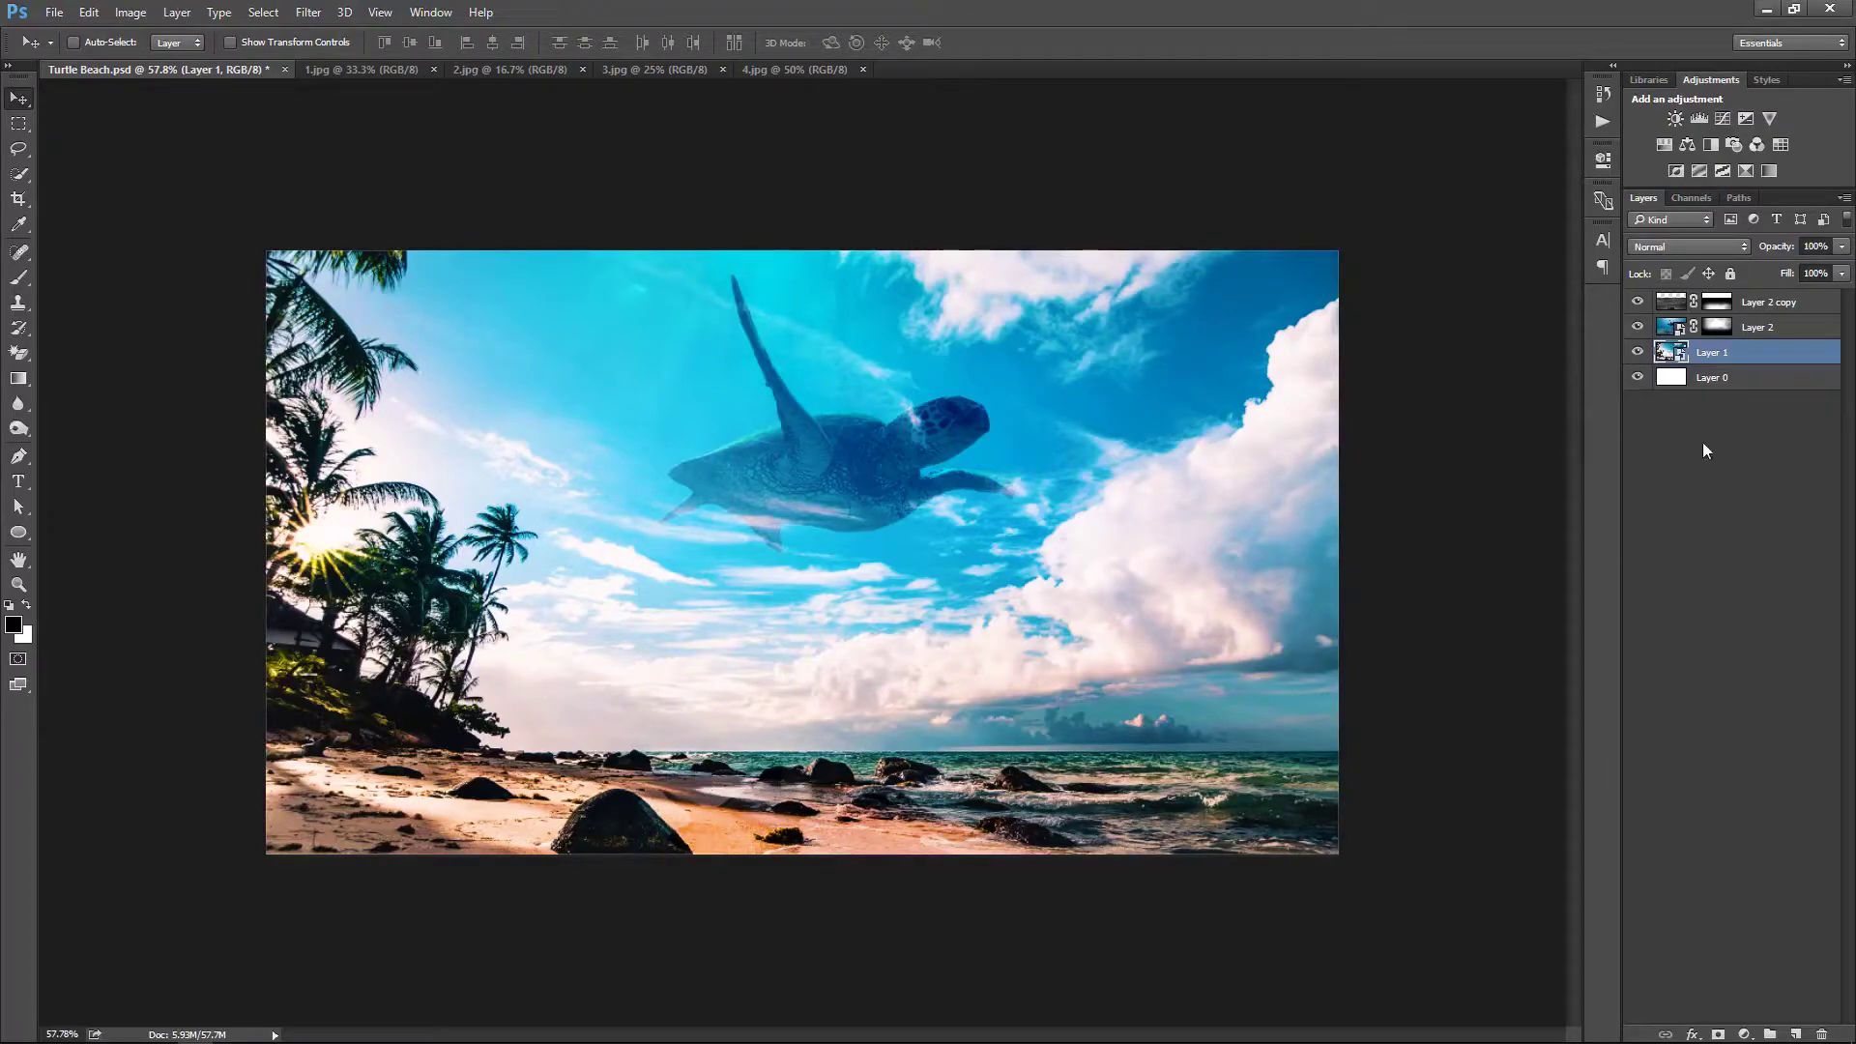
Add a new layer, paint black across the bottom of the beach, and set it to Soft Light
left_click(1796, 1034)
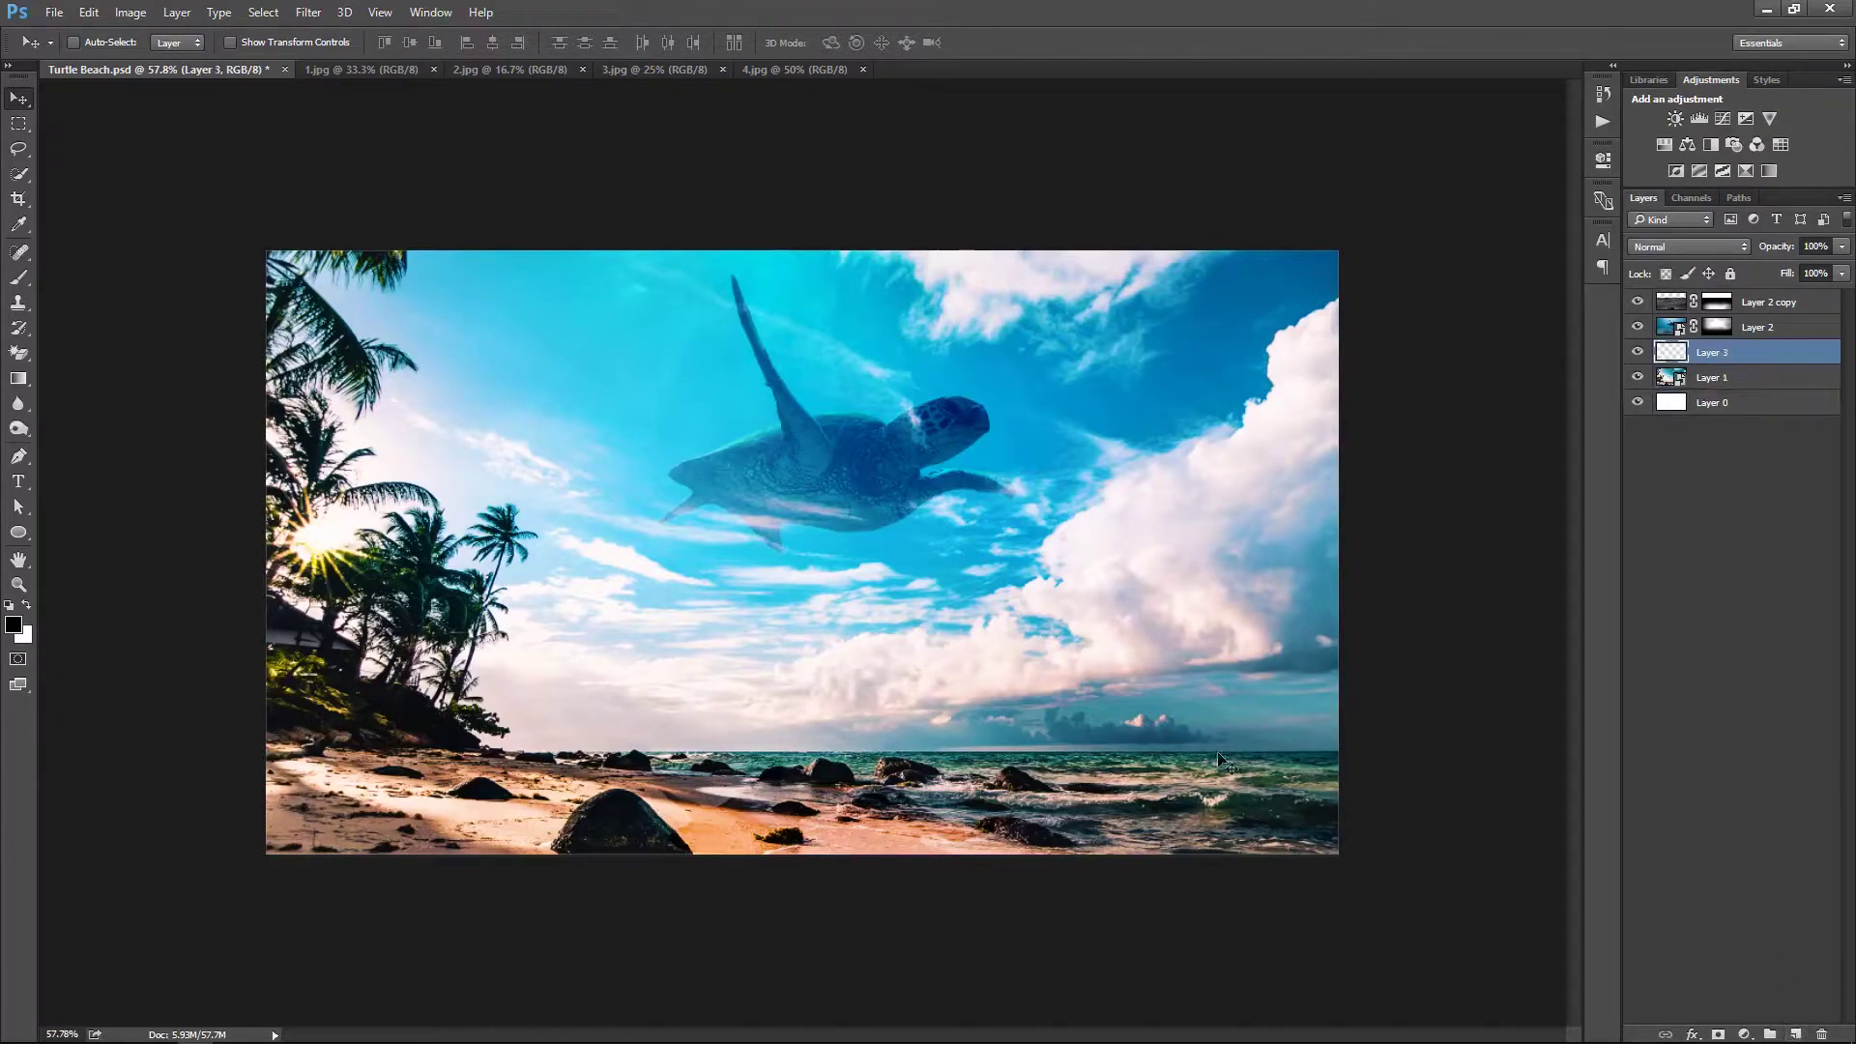
key("b")
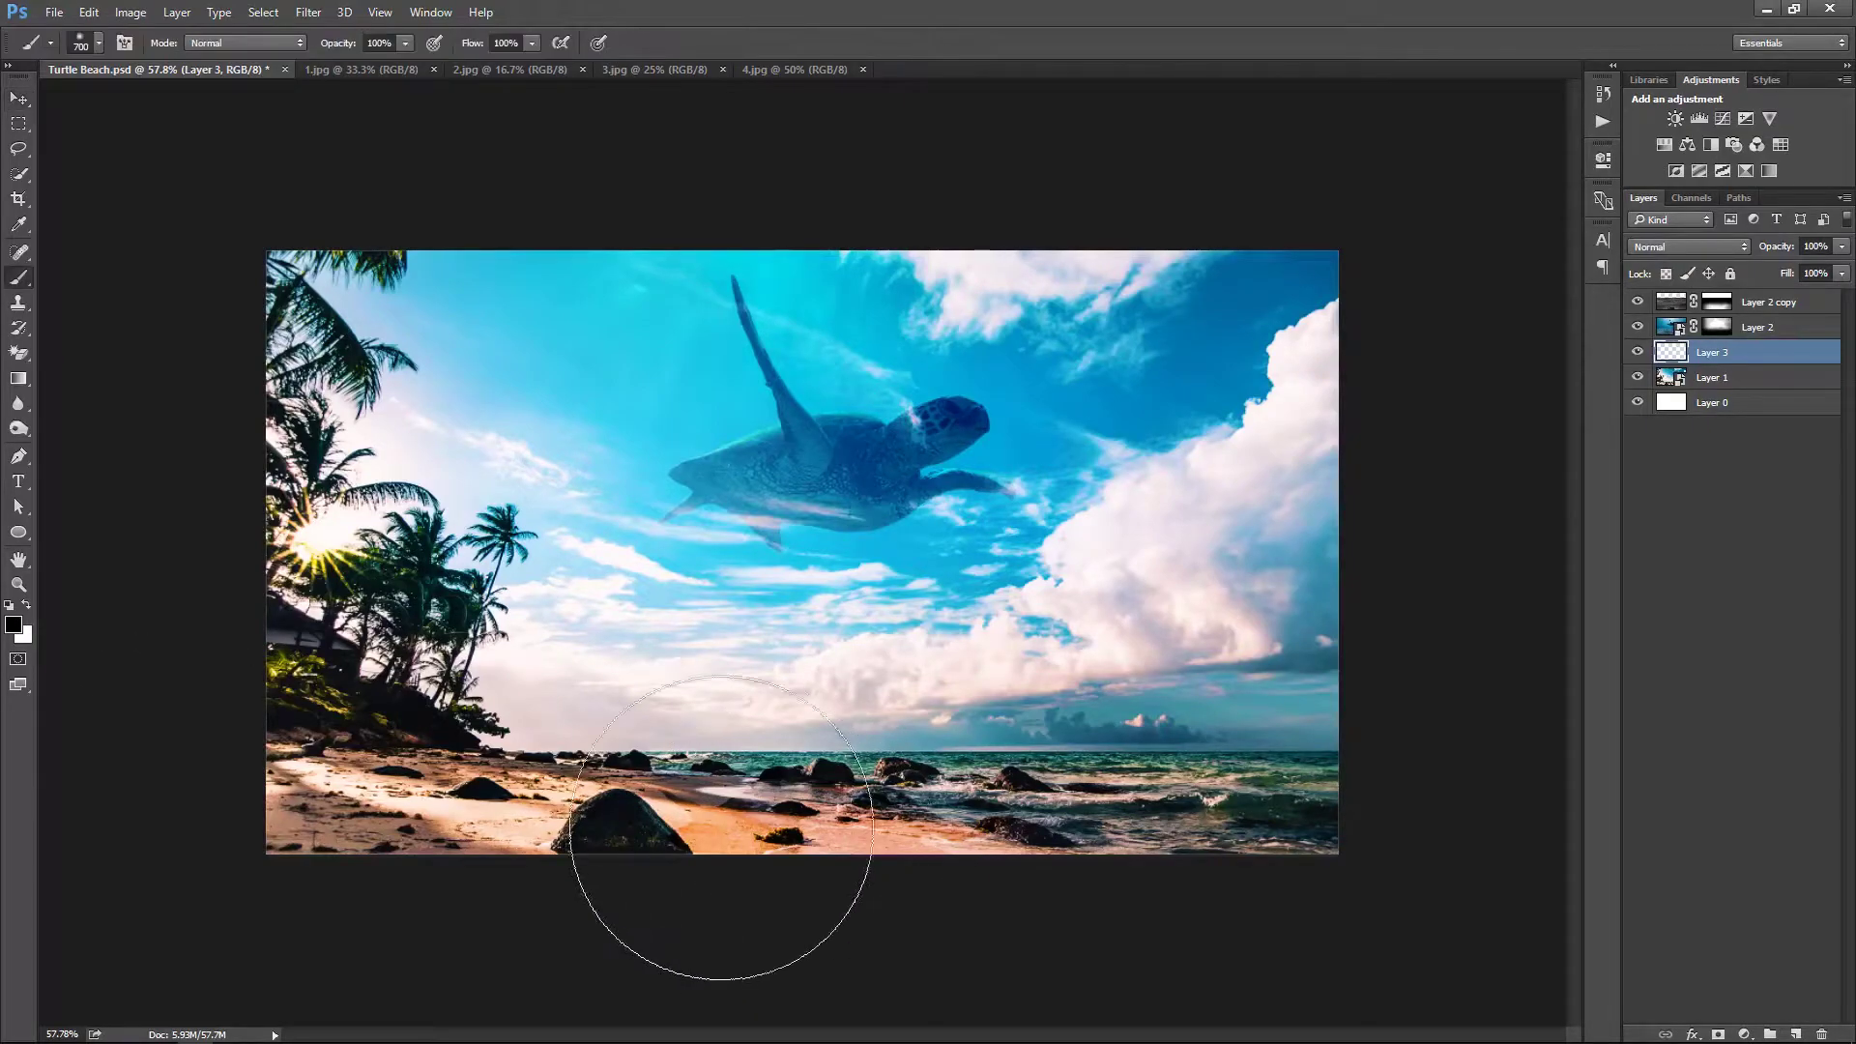
mouse_move(352, 829)
left_mouse_down()
mouse_move(373, 862)
mouse_move(701, 880)
mouse_move(1347, 879)
mouse_move(1044, 891)
left_mouse_up()
left_click(1723, 244)
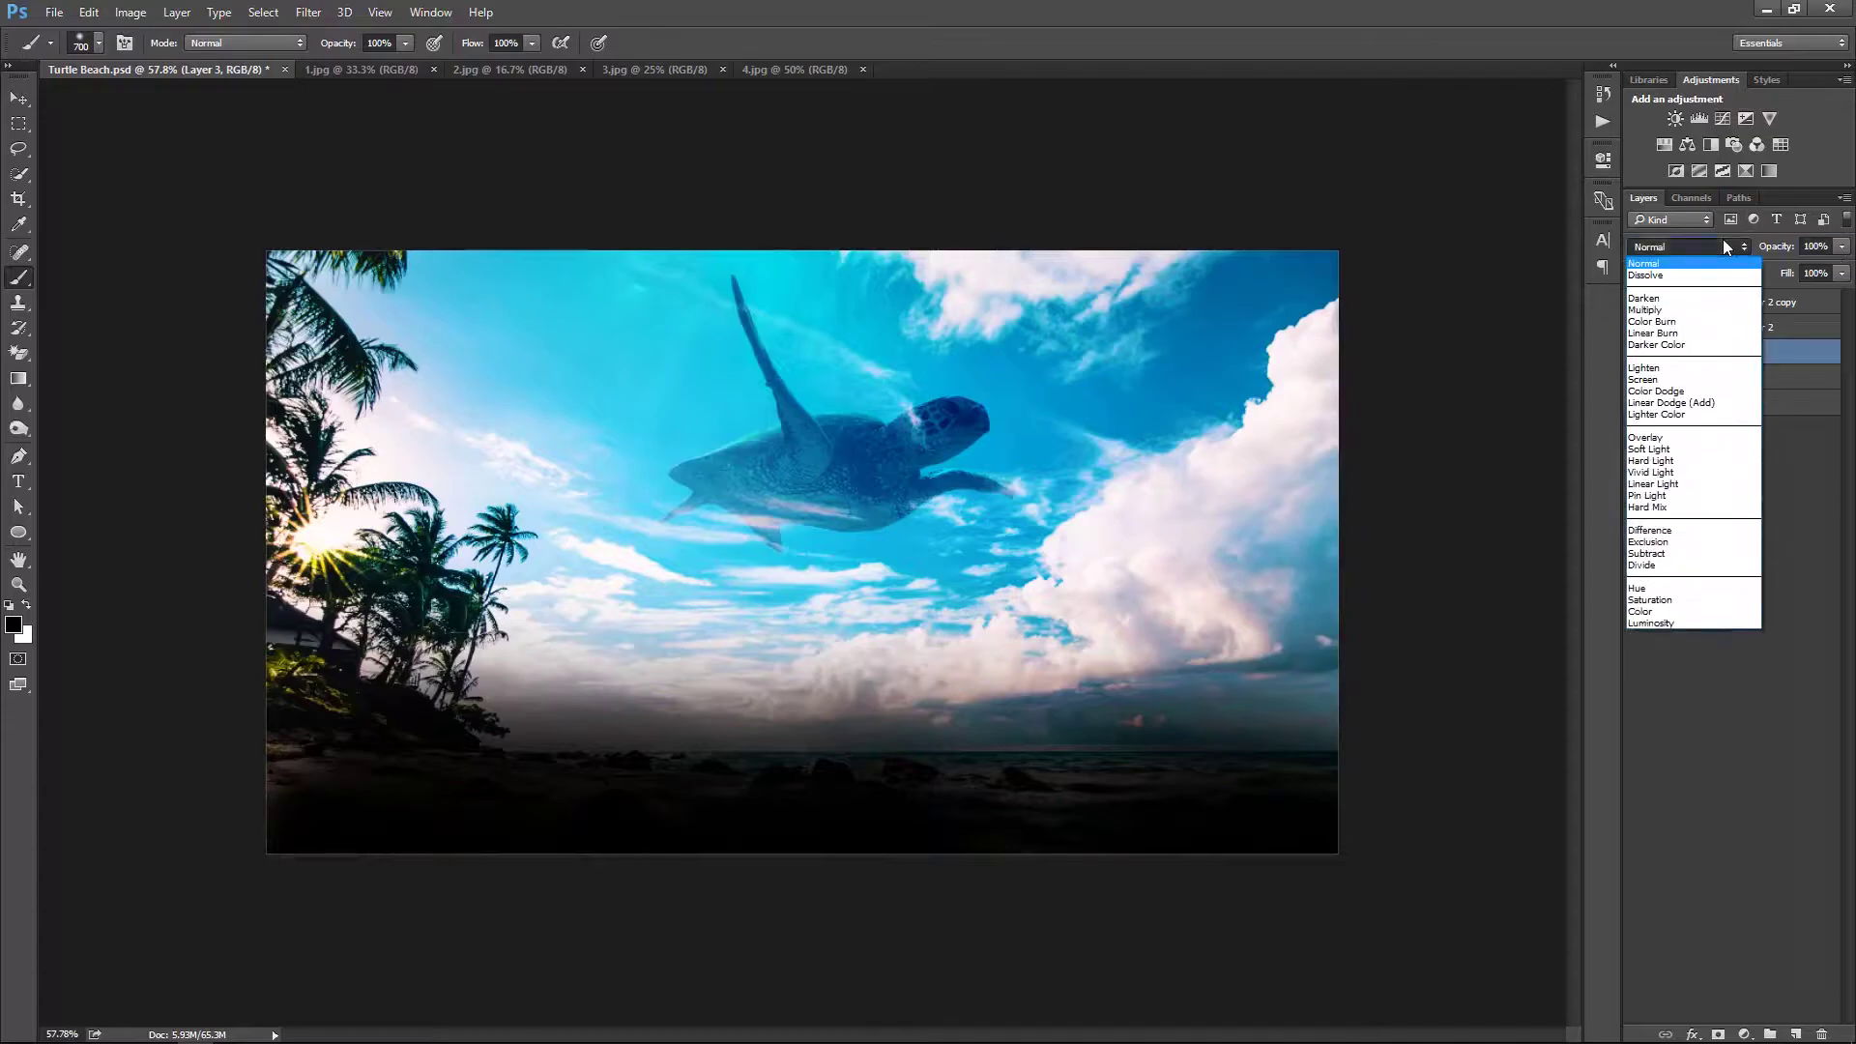
left_click(1700, 446)
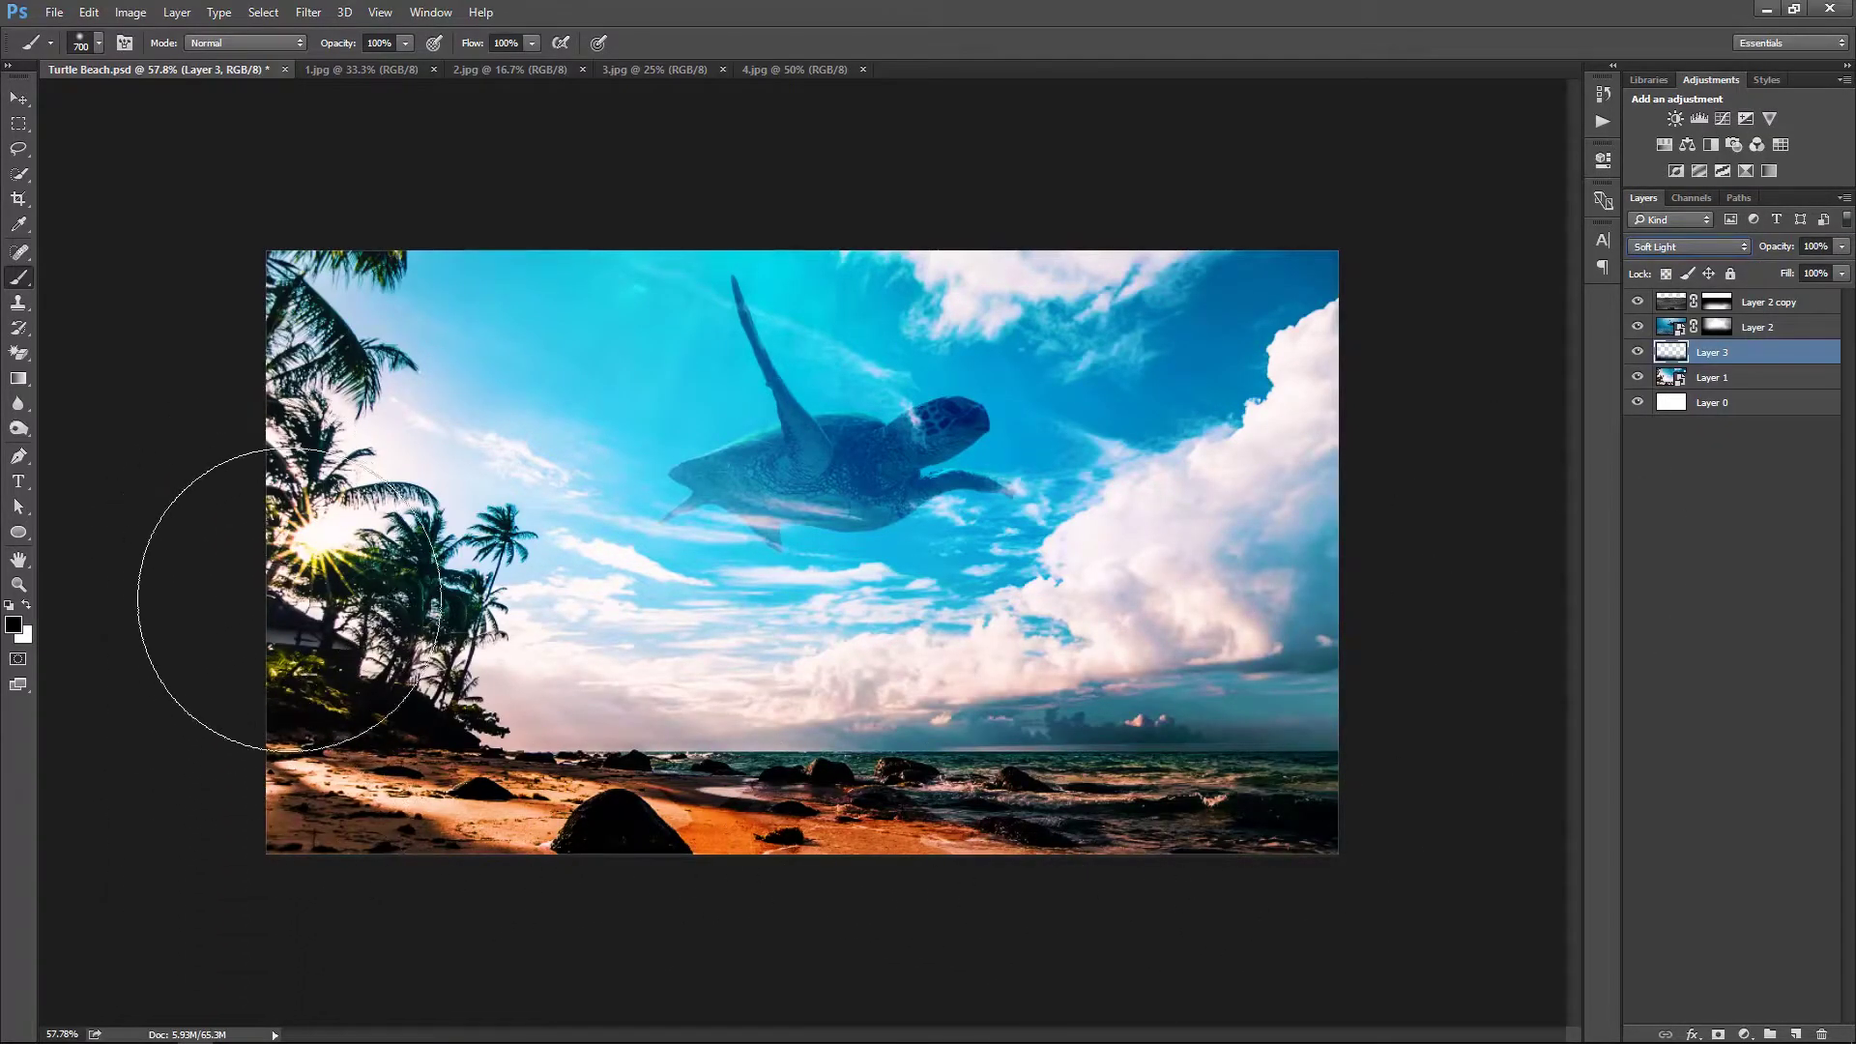
Paint the right-hand clouds dark at 30% brush opacity, undoing a stray dab near the turtle
left_click_drag(1244, 590, 1471, 609)
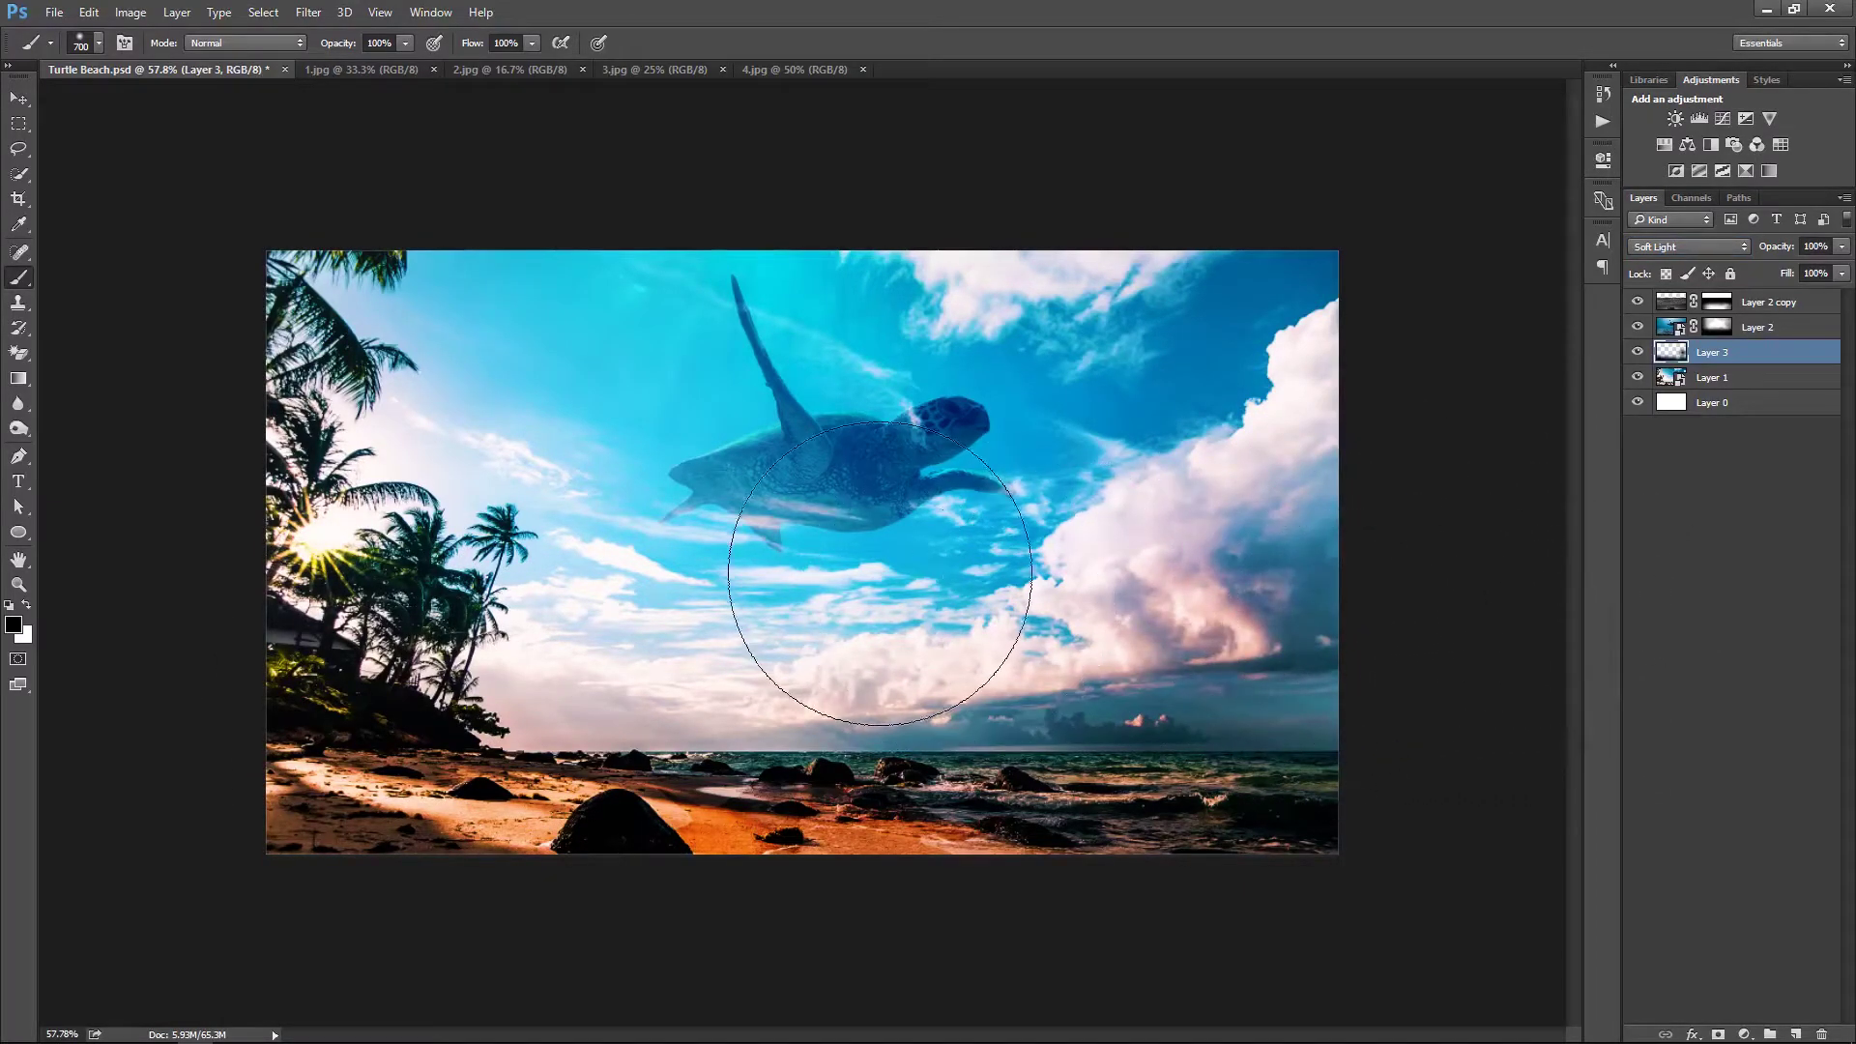
left_click(818, 510)
key("ctrl+z")
key("3")
key("bracketright")
key("bracketright")
key("bracketright")
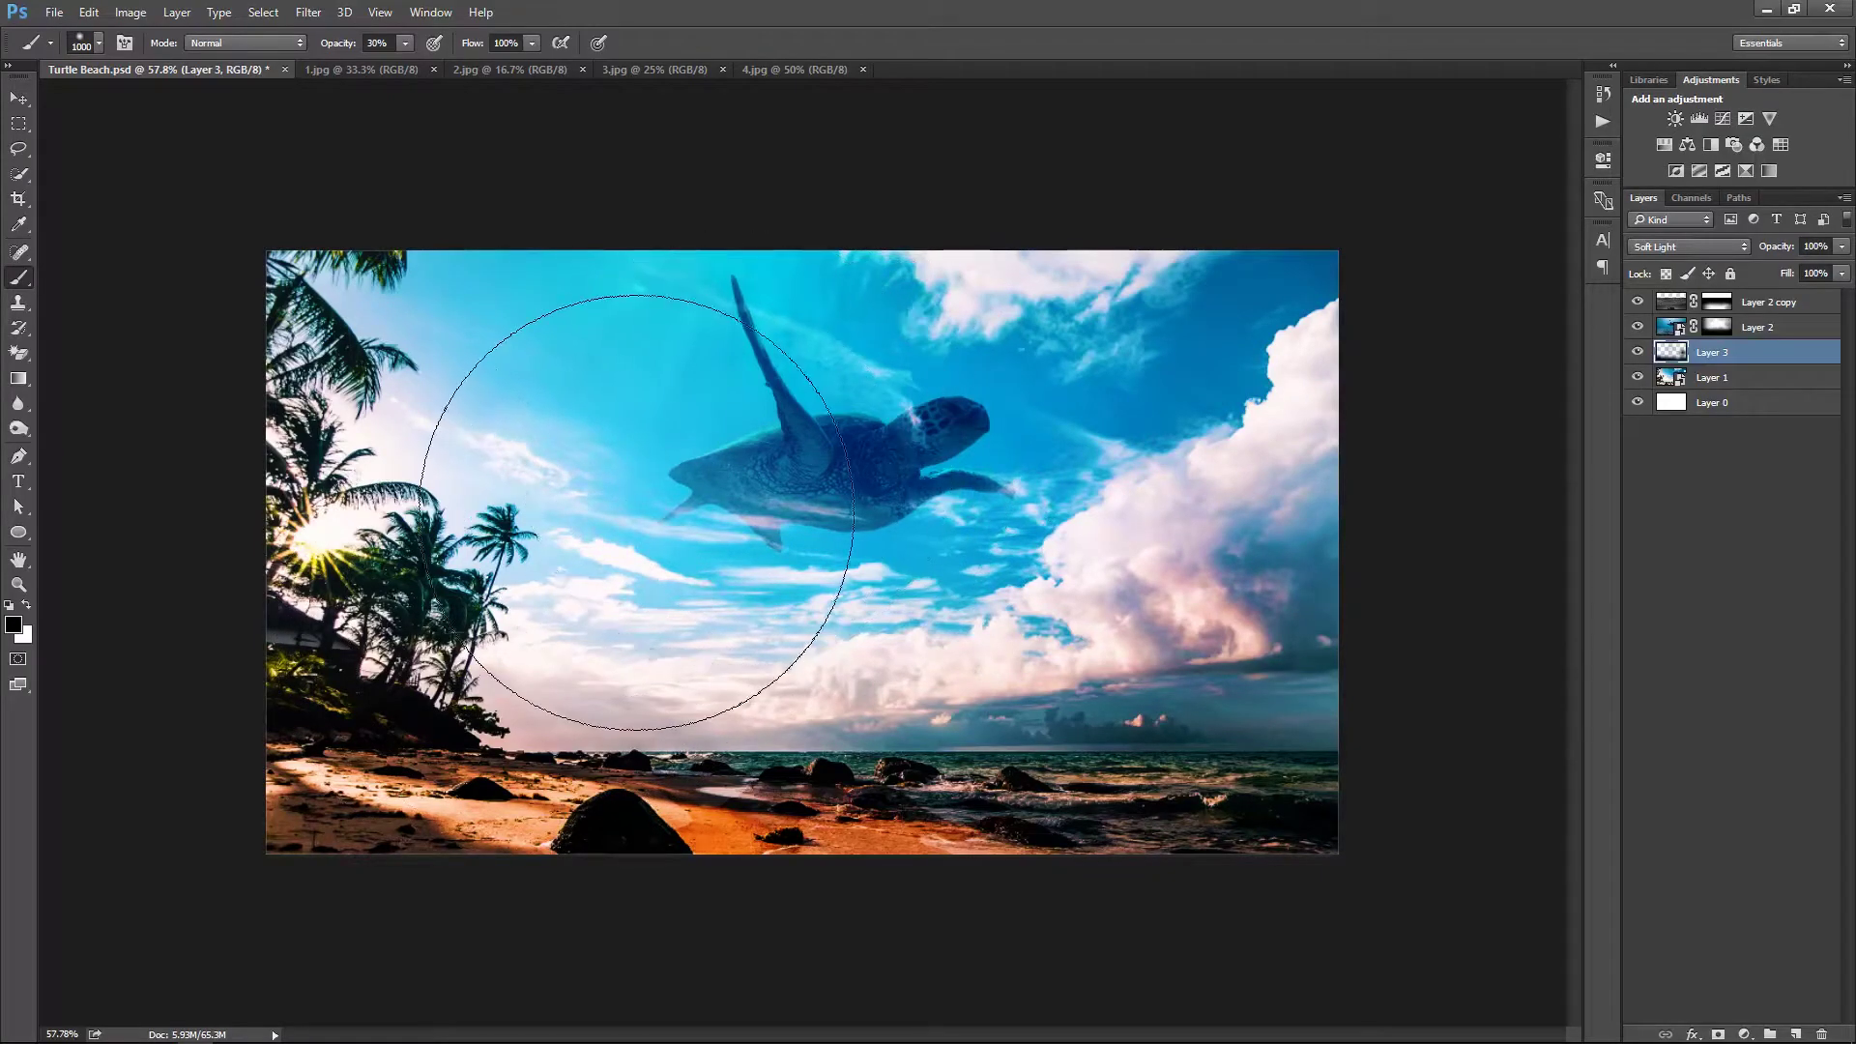
key("bracketleft")
key("bracketleft")
key("bracketleft")
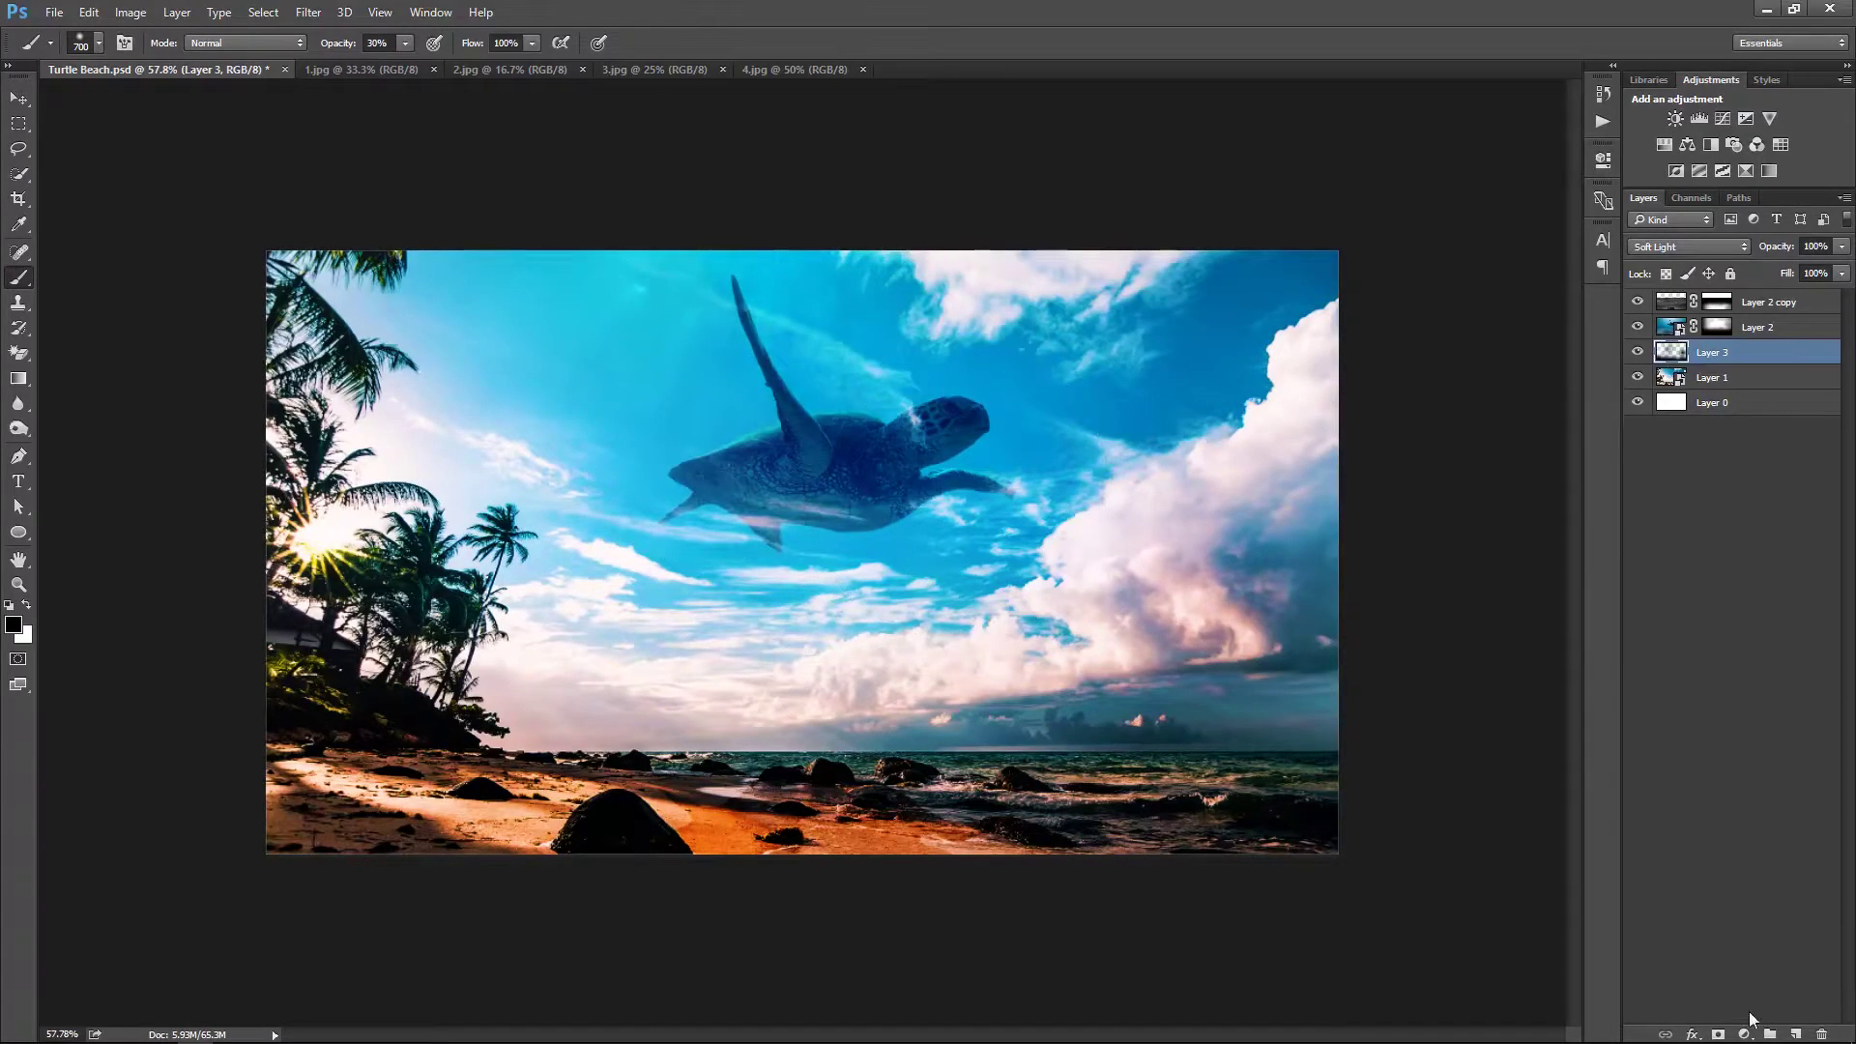
Add a layer mask to Layer 3 and move Layer 2 copy lower
left_click(1719, 1034)
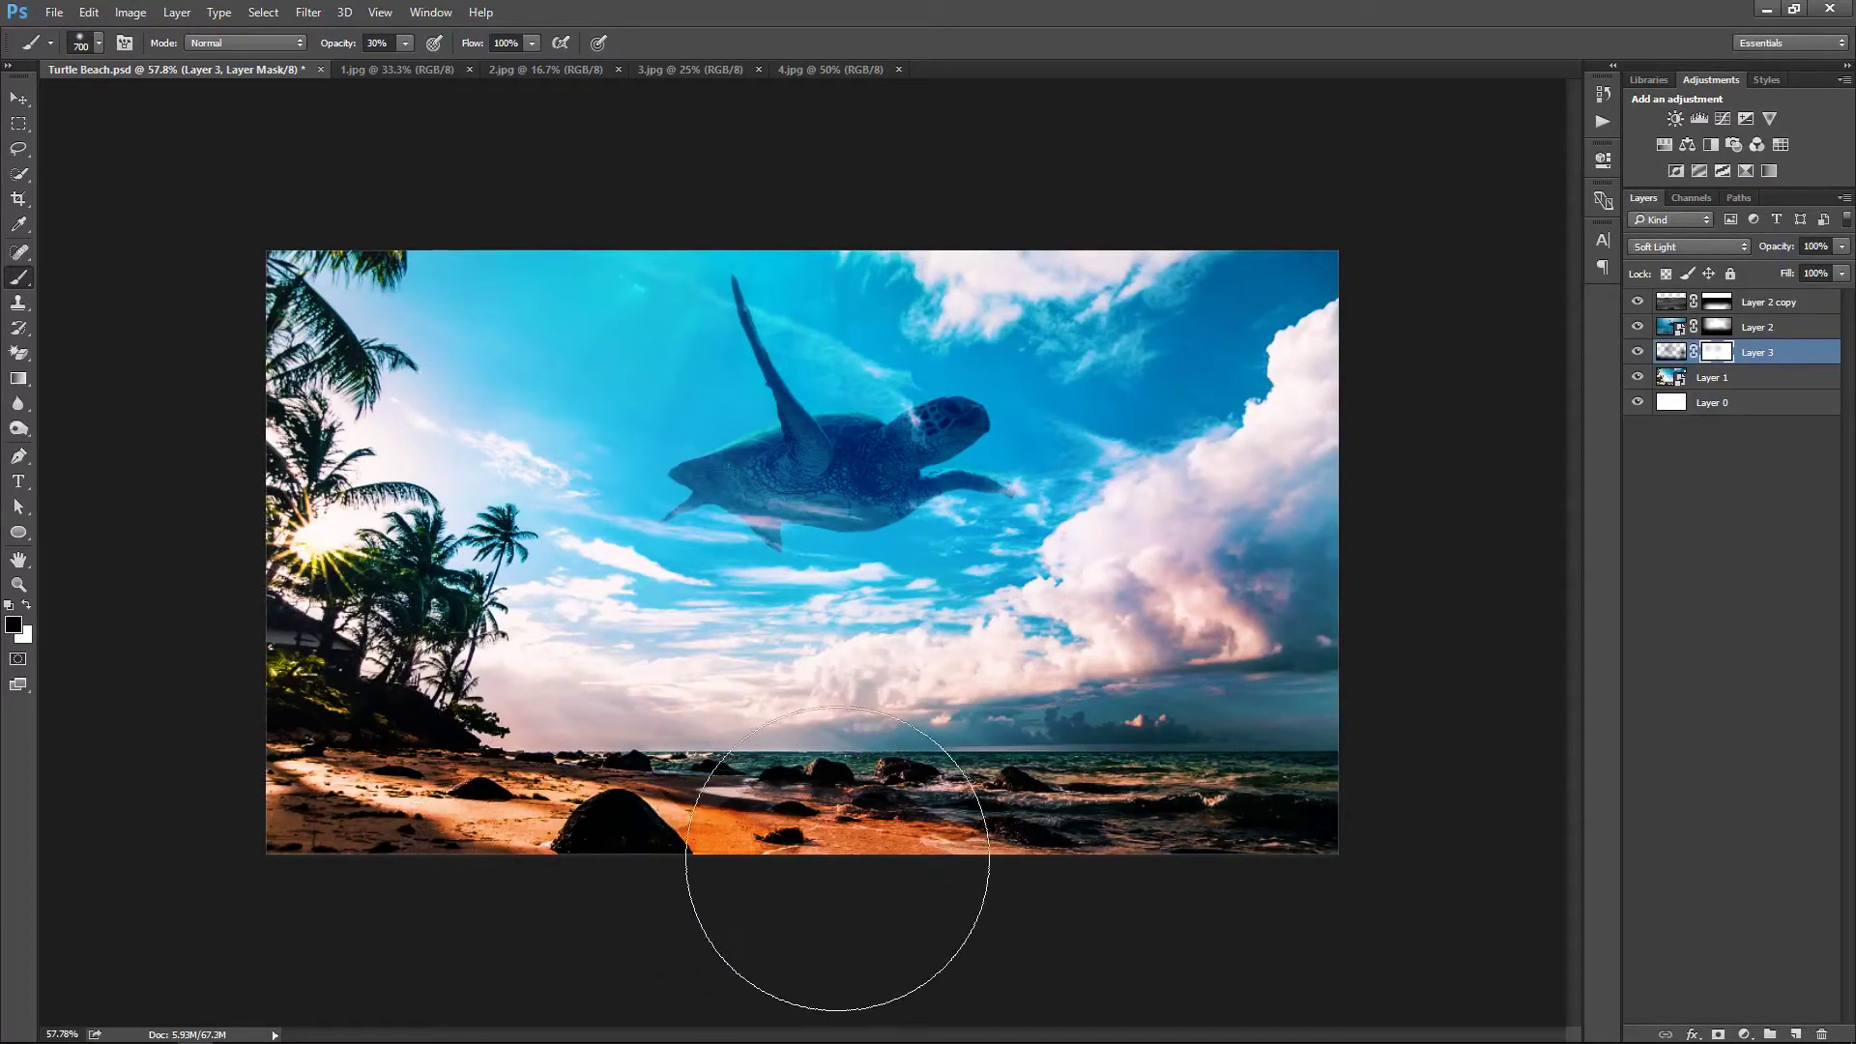
key("v")
left_click(1774, 304)
left_click_drag(1112, 643, 1059, 677)
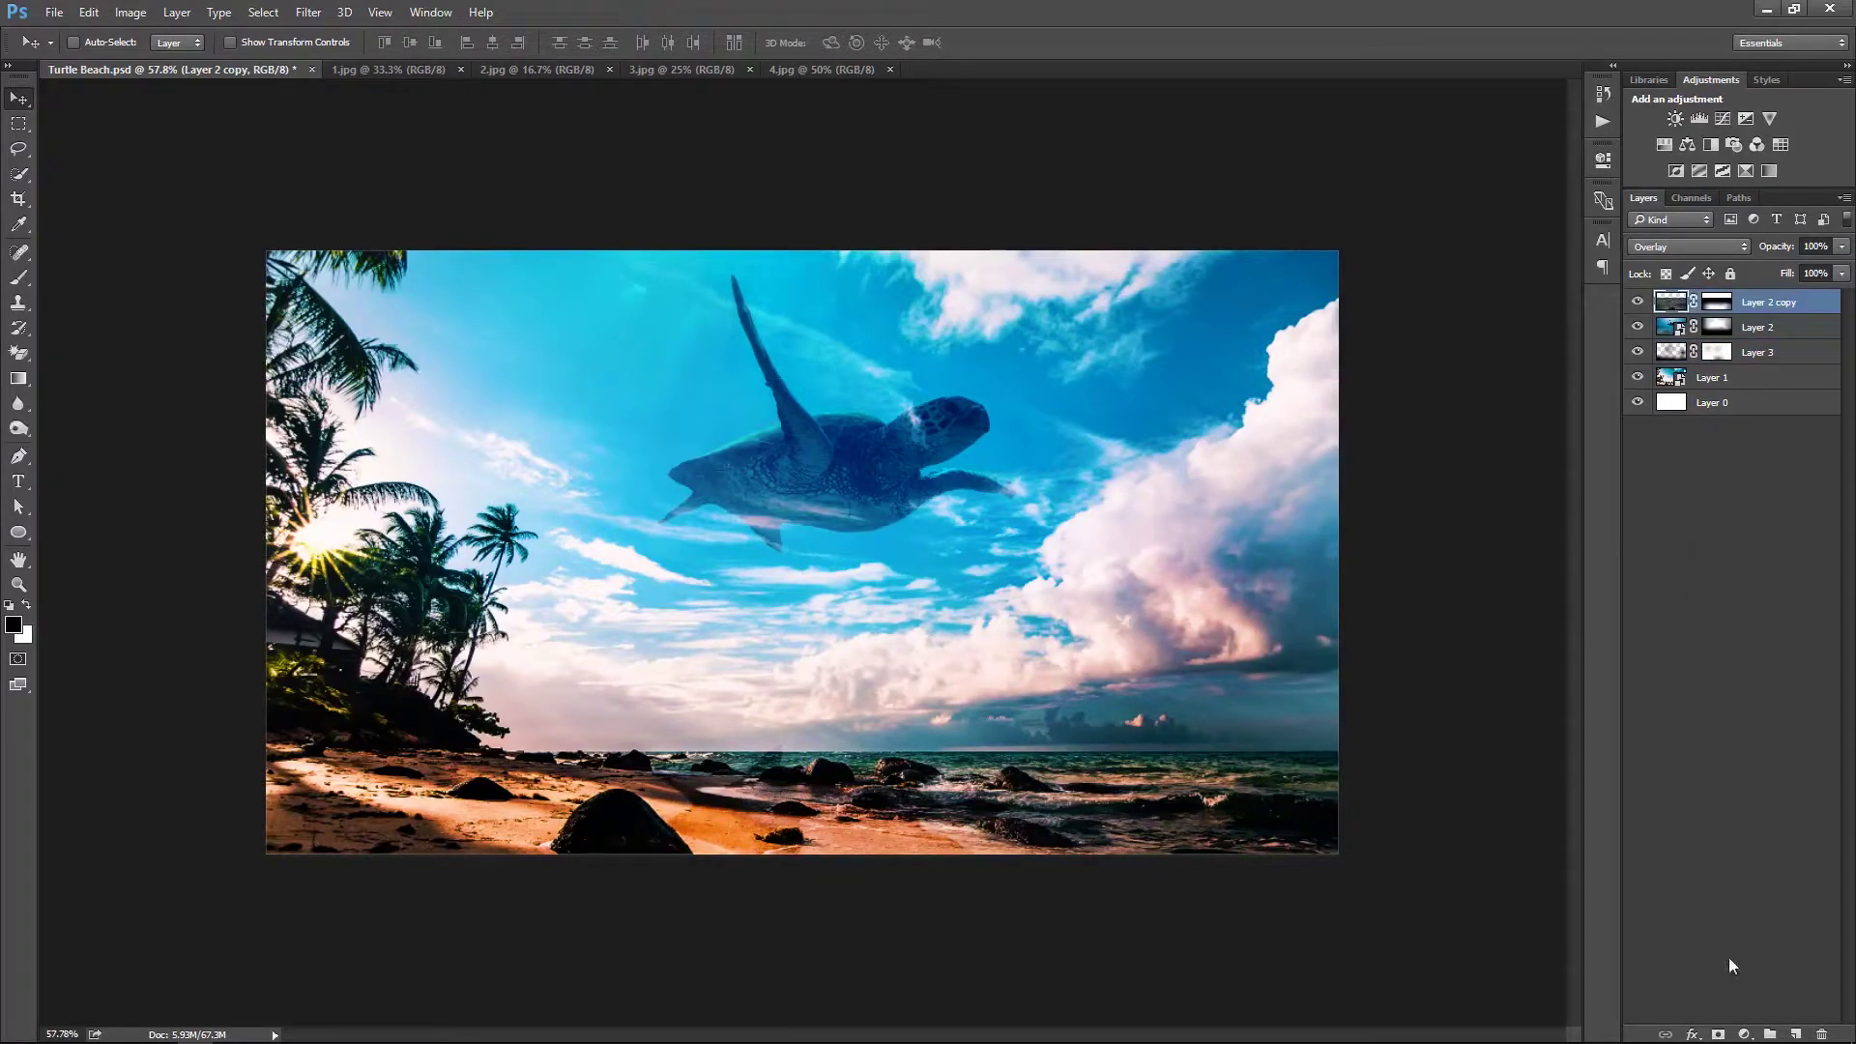
Add a Levels adjustment with black input 17 and midtone 1.36, clipped to Layer 2 copy
left_click(1640, 303)
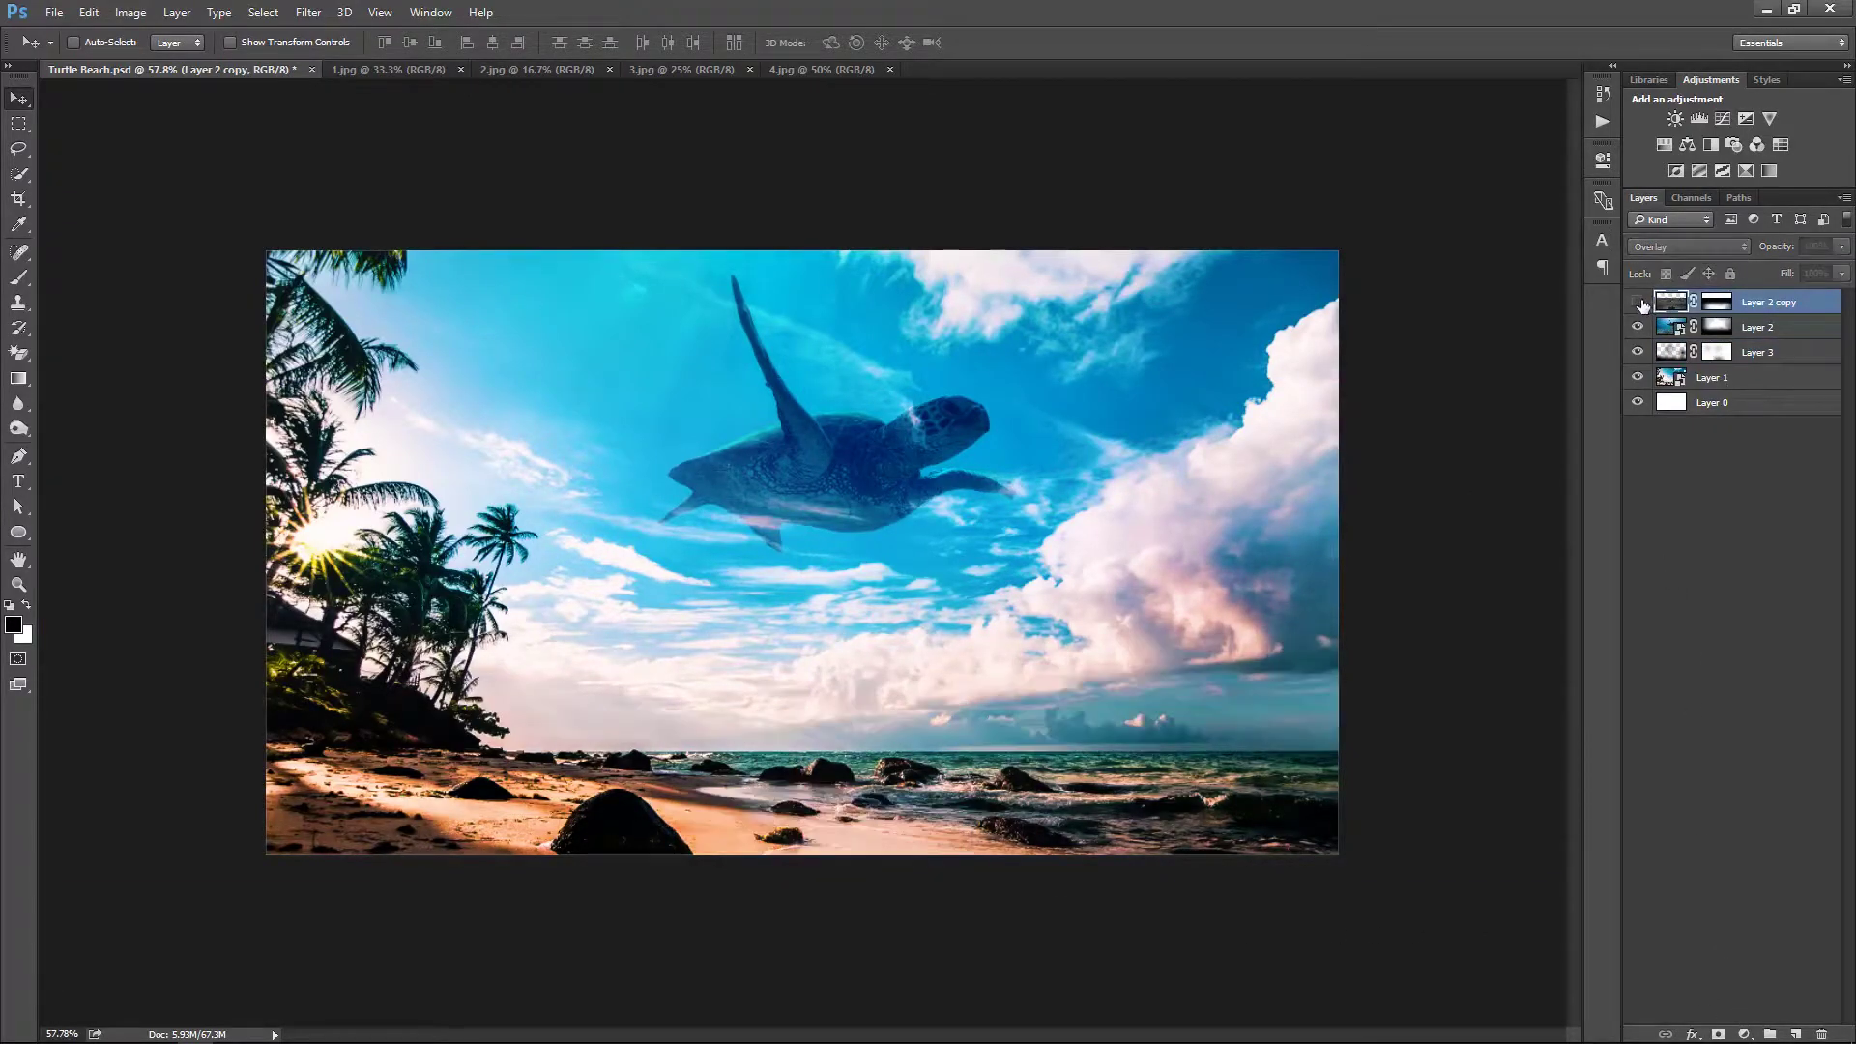
left_click(1742, 1032)
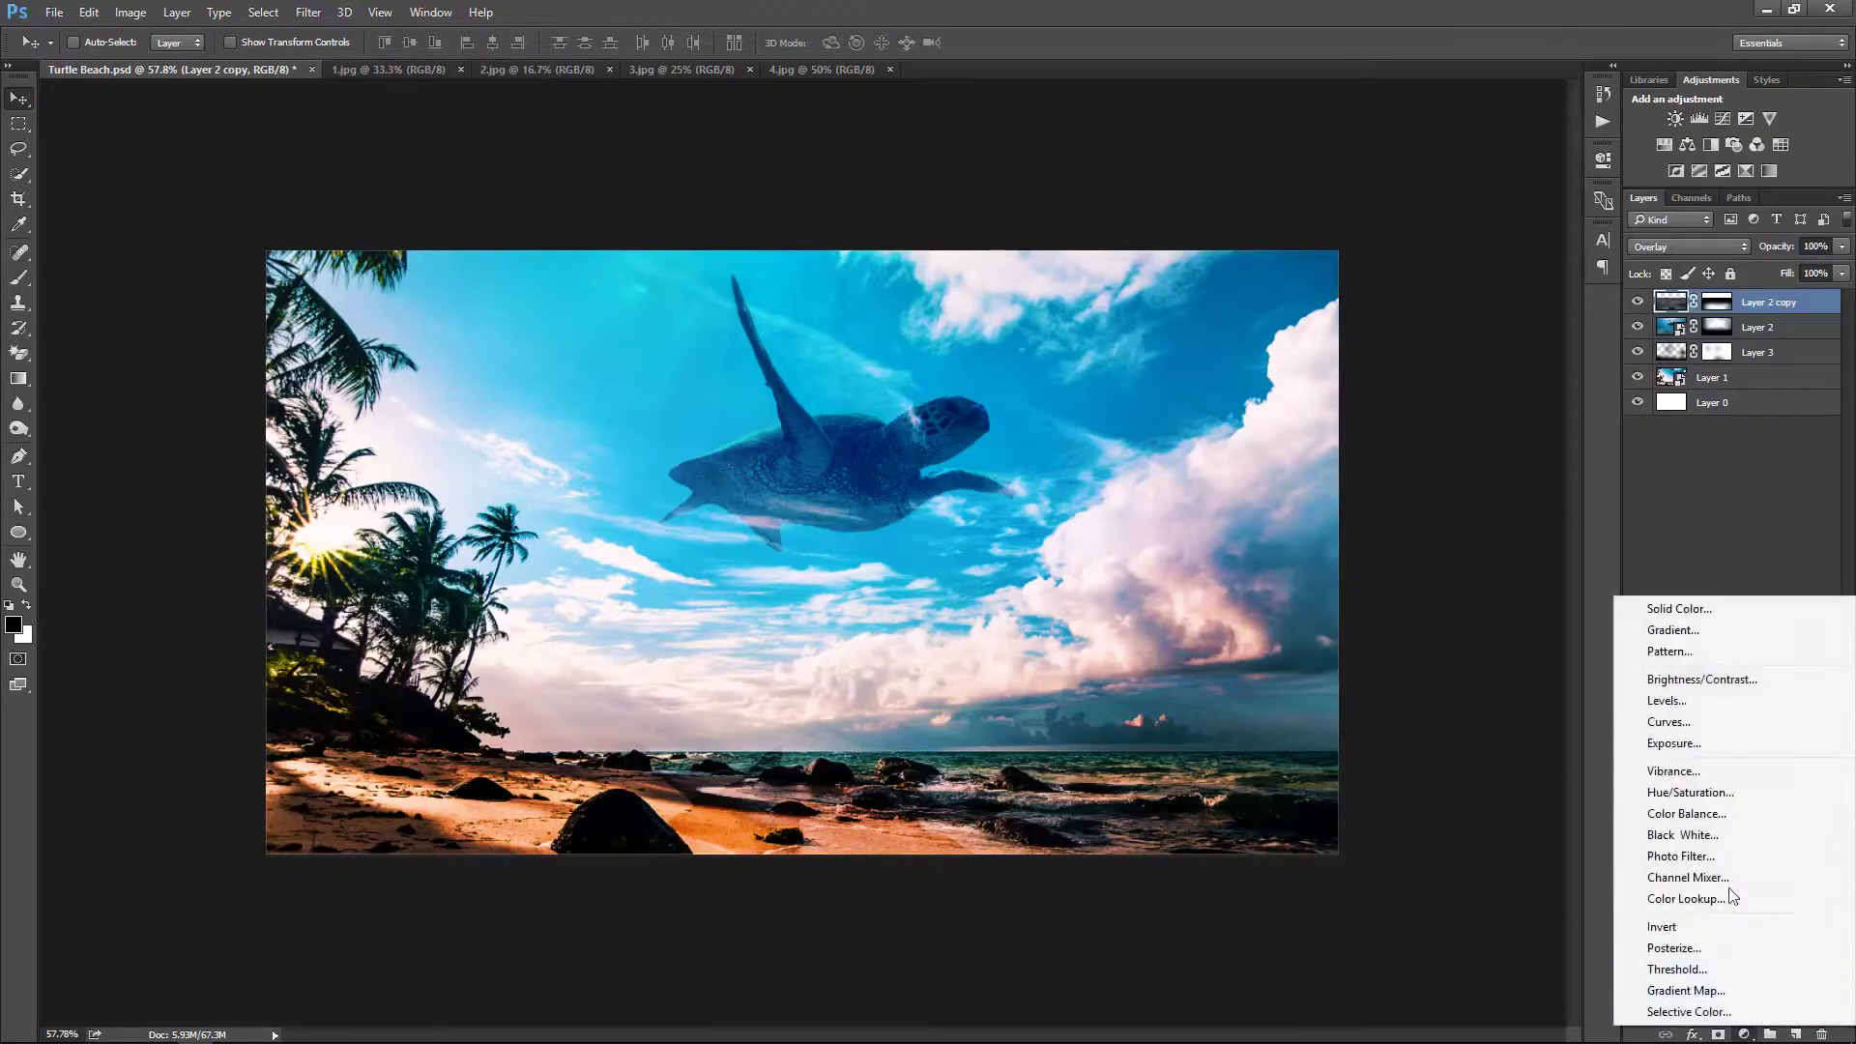
left_click(1695, 703)
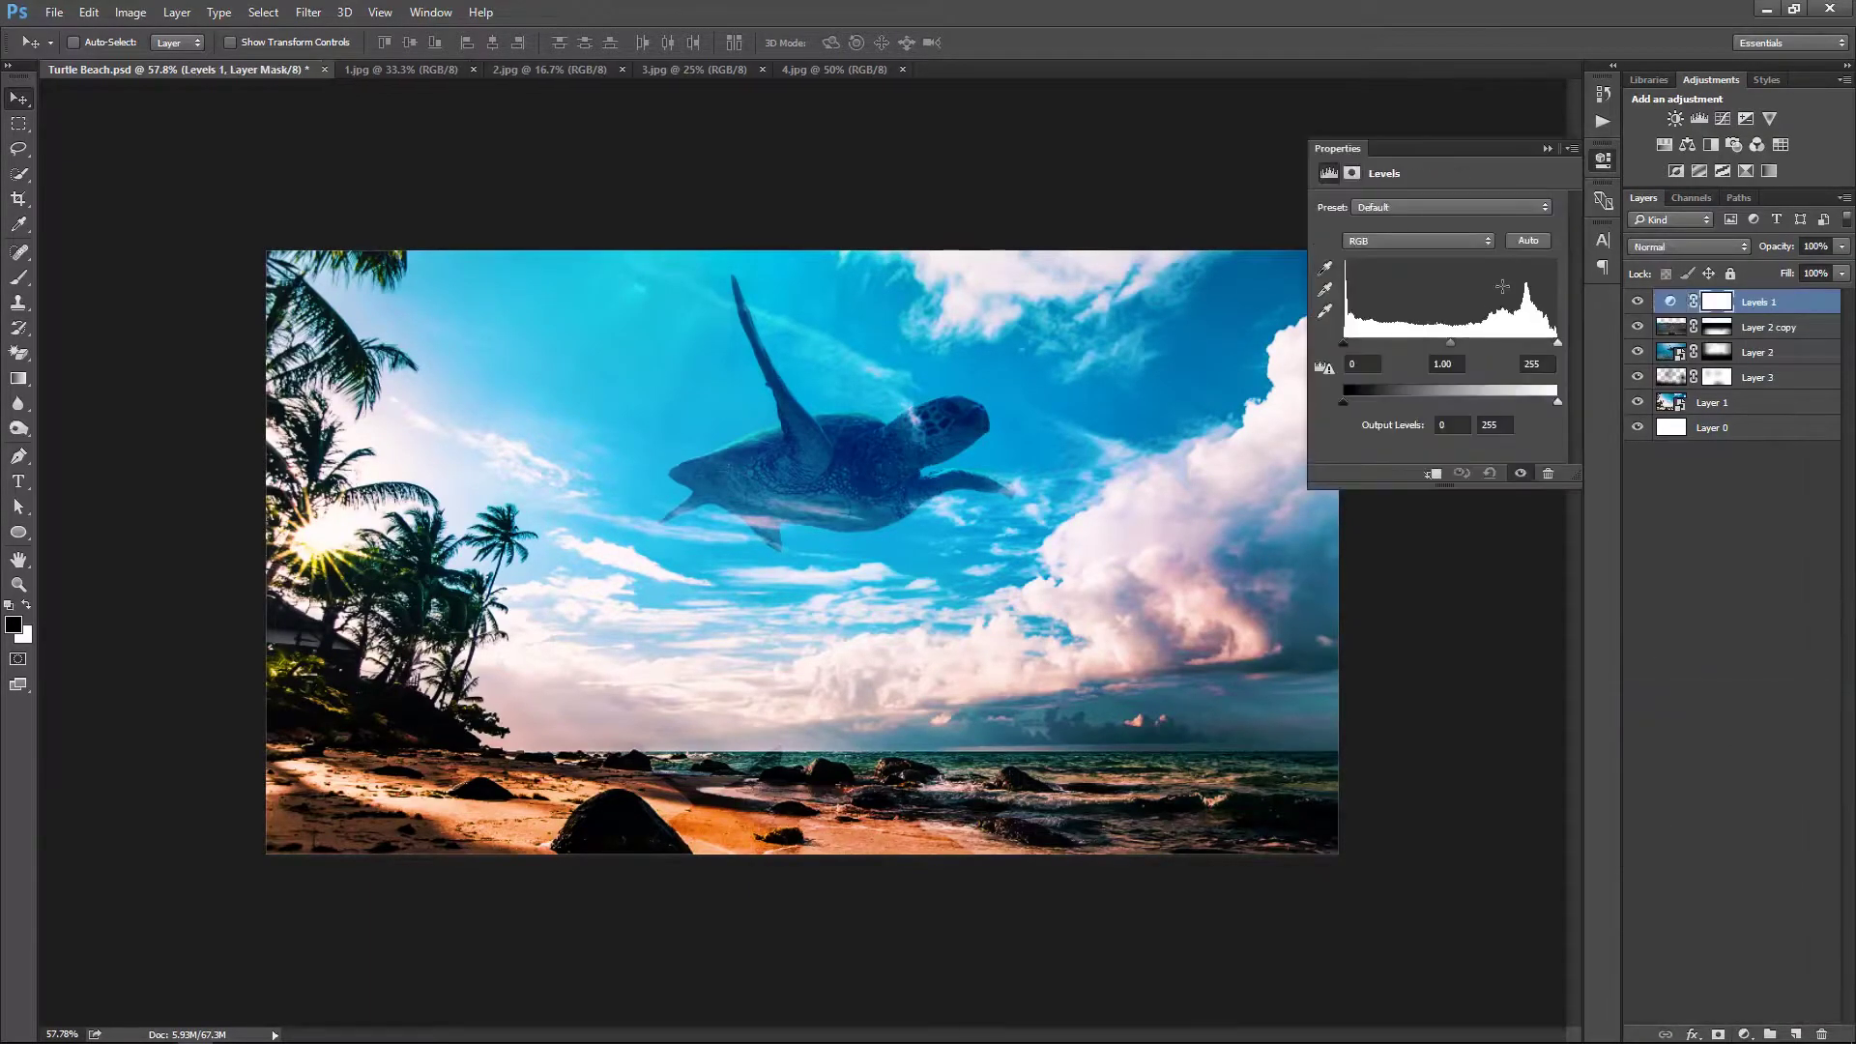
left_click_drag(1354, 350, 1362, 350)
left_click_drag(1351, 345, 1437, 345)
left_click(1548, 148)
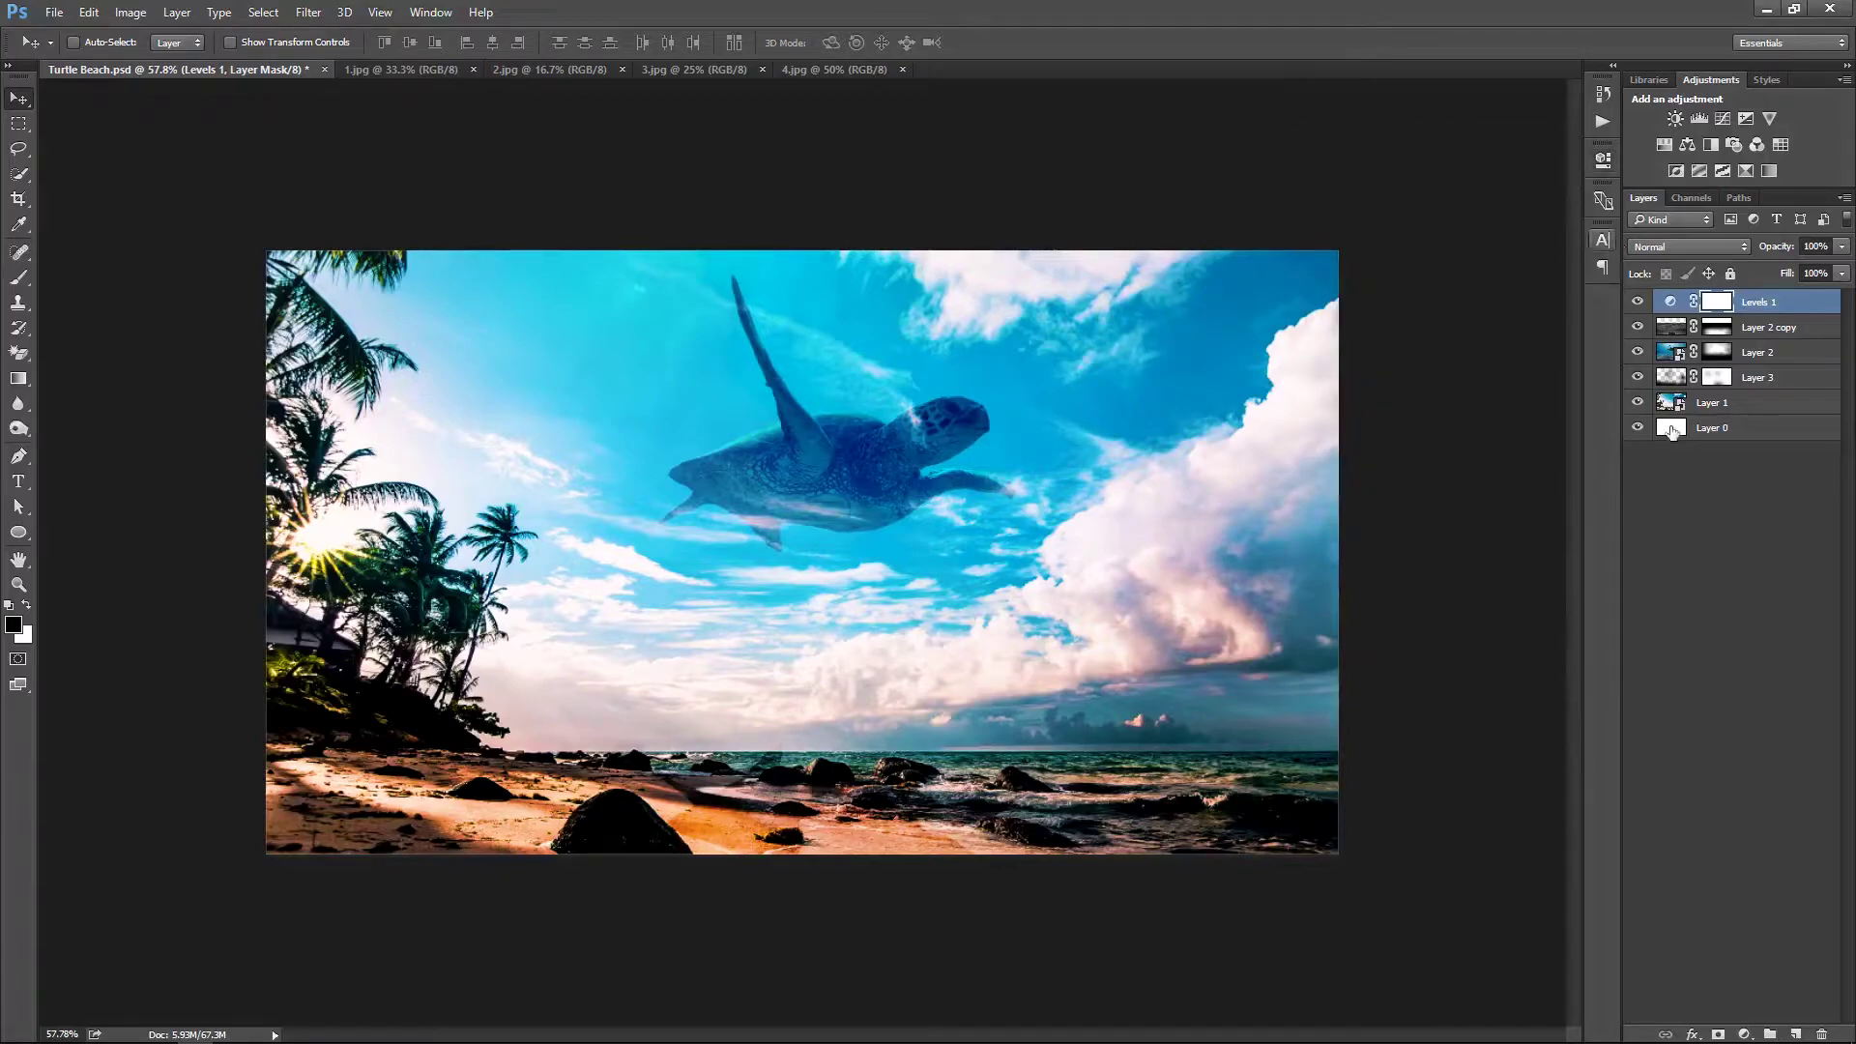
left_click(1757, 311, "alt")
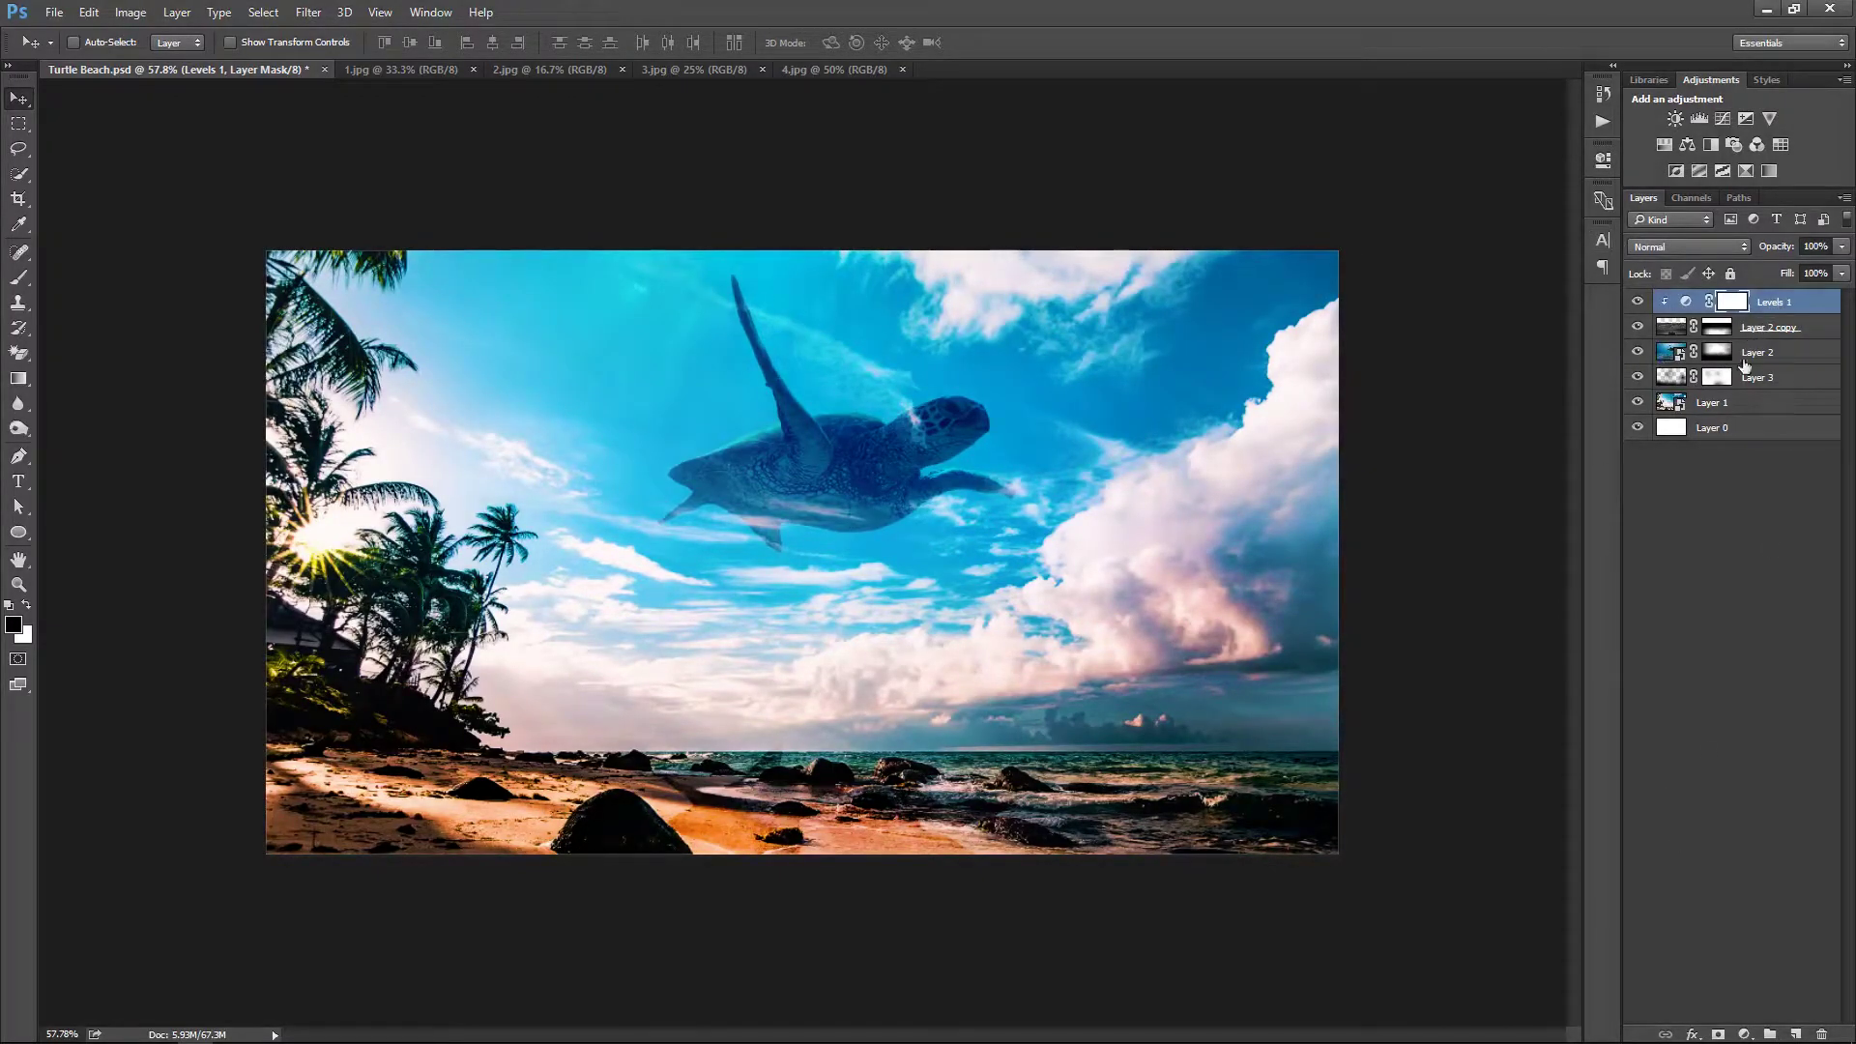
left_click(1748, 1035)
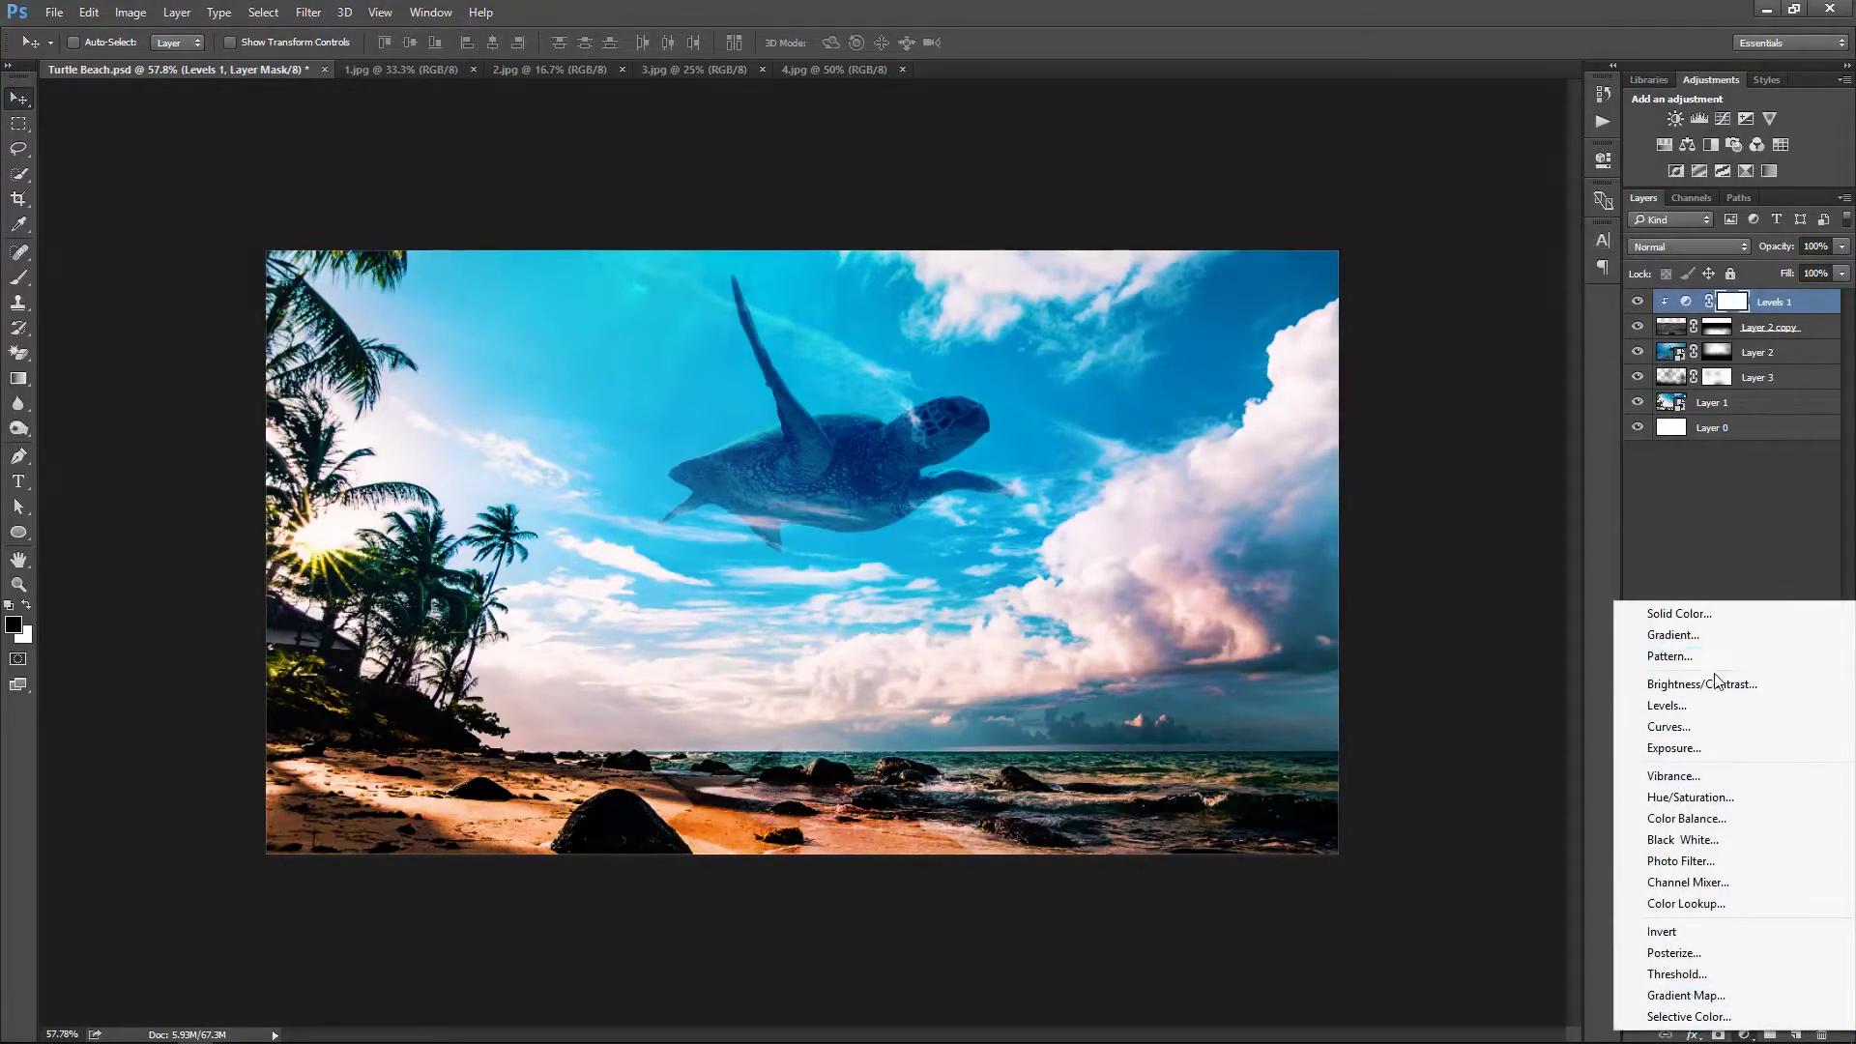
Clip a Brightness/Contrast adjustment above Levels 1, then select Layer 2 copy for 50% opacity
left_click(1687, 681)
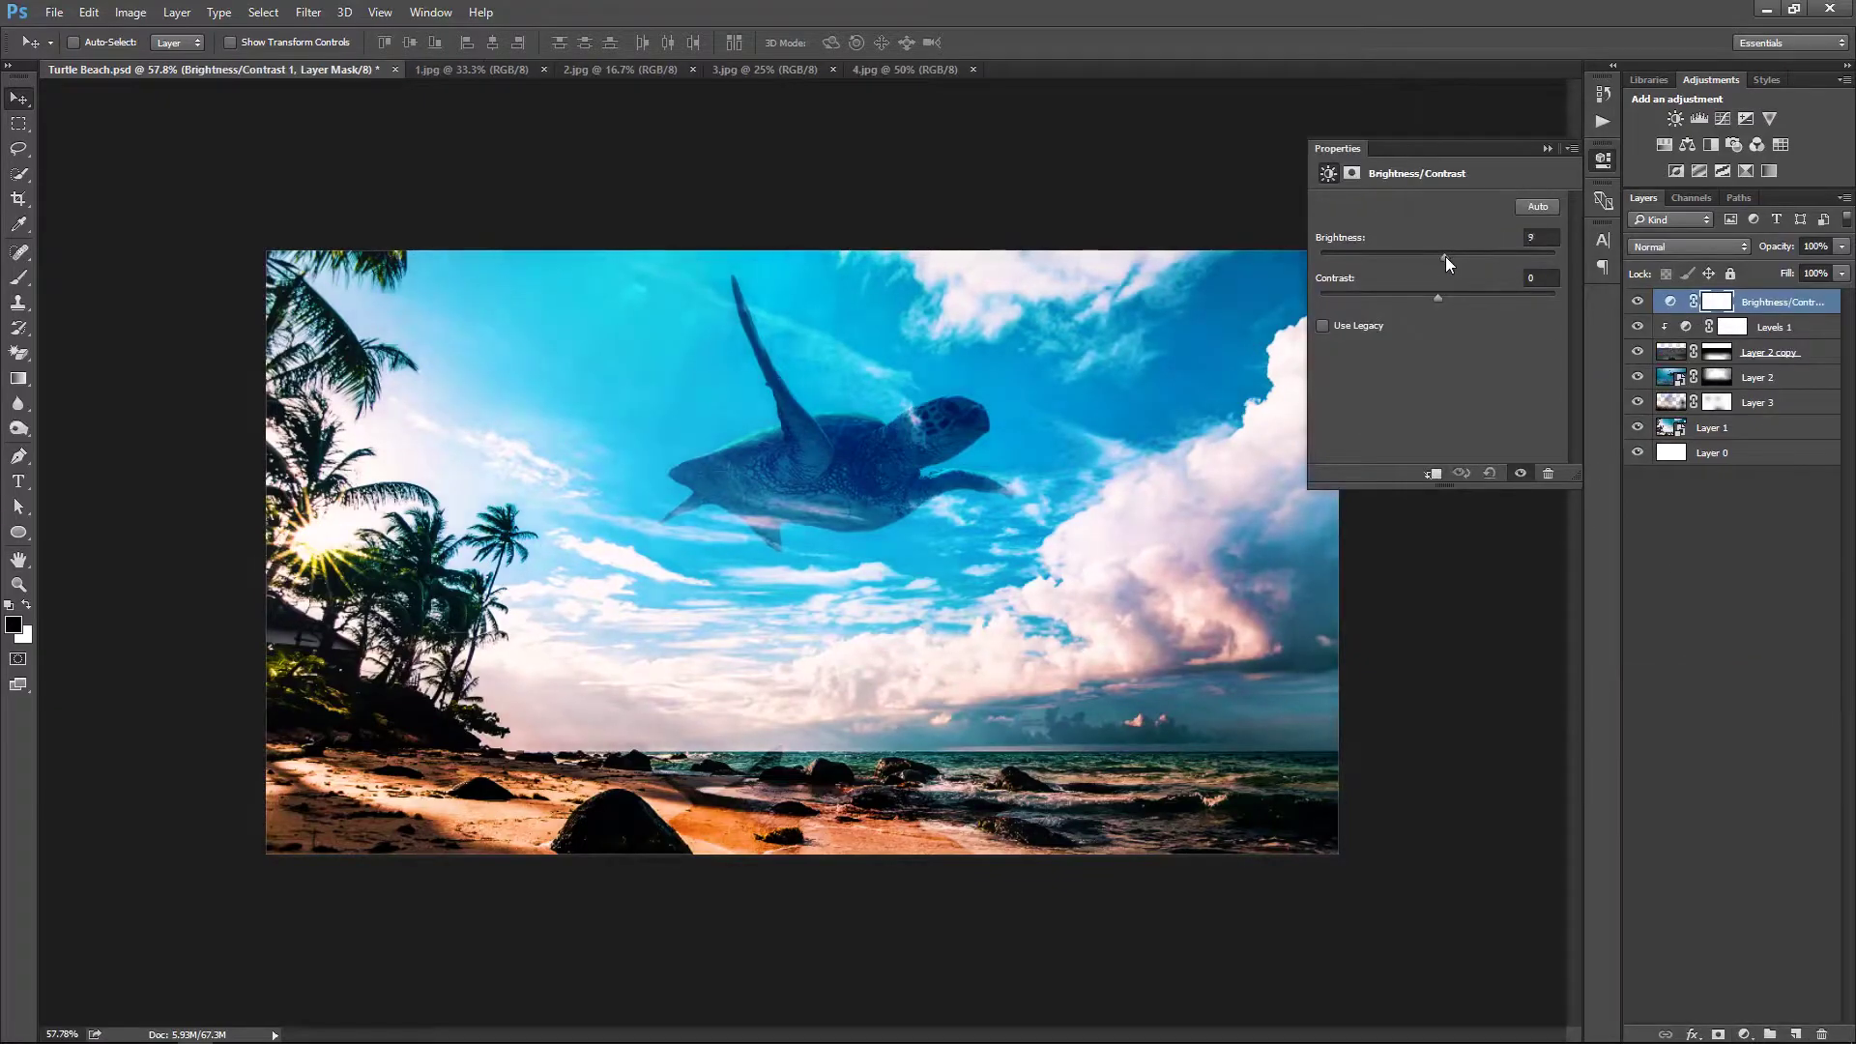
left_click_drag(1440, 258, 1447, 255)
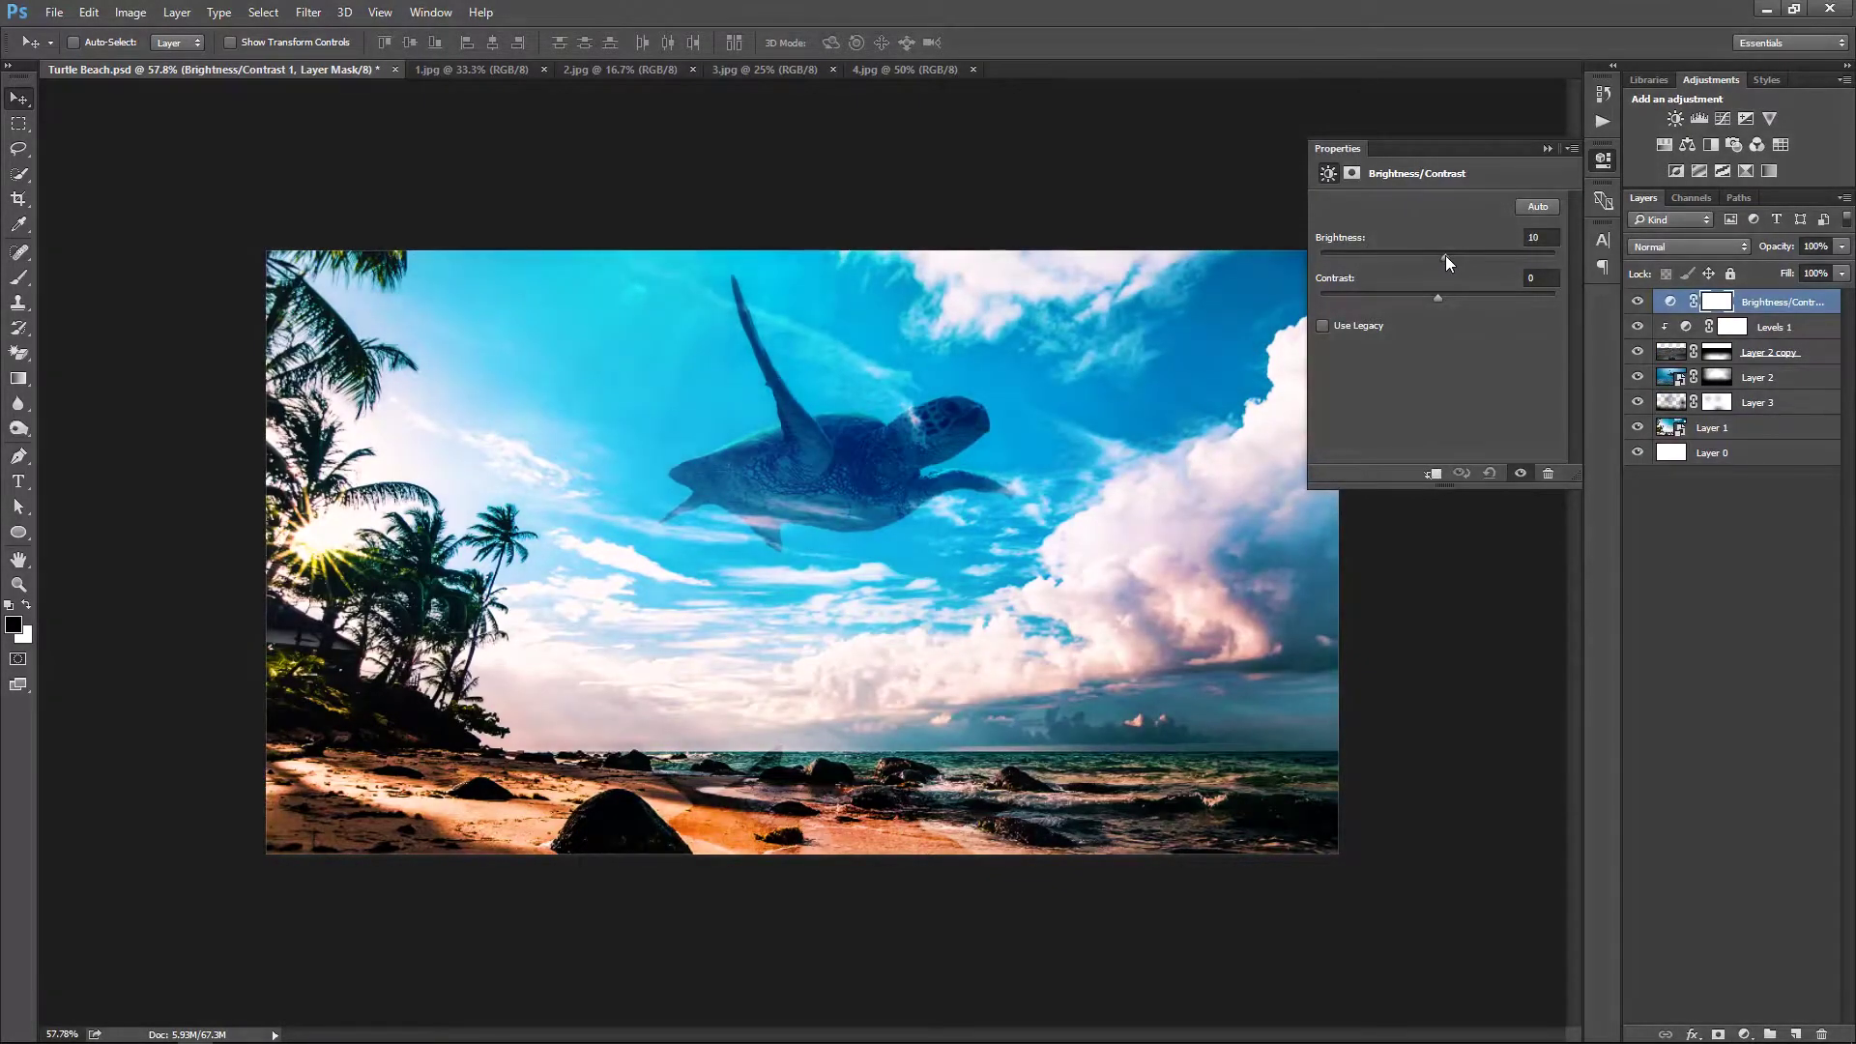
left_click(1547, 149)
left_click(1780, 313, "alt")
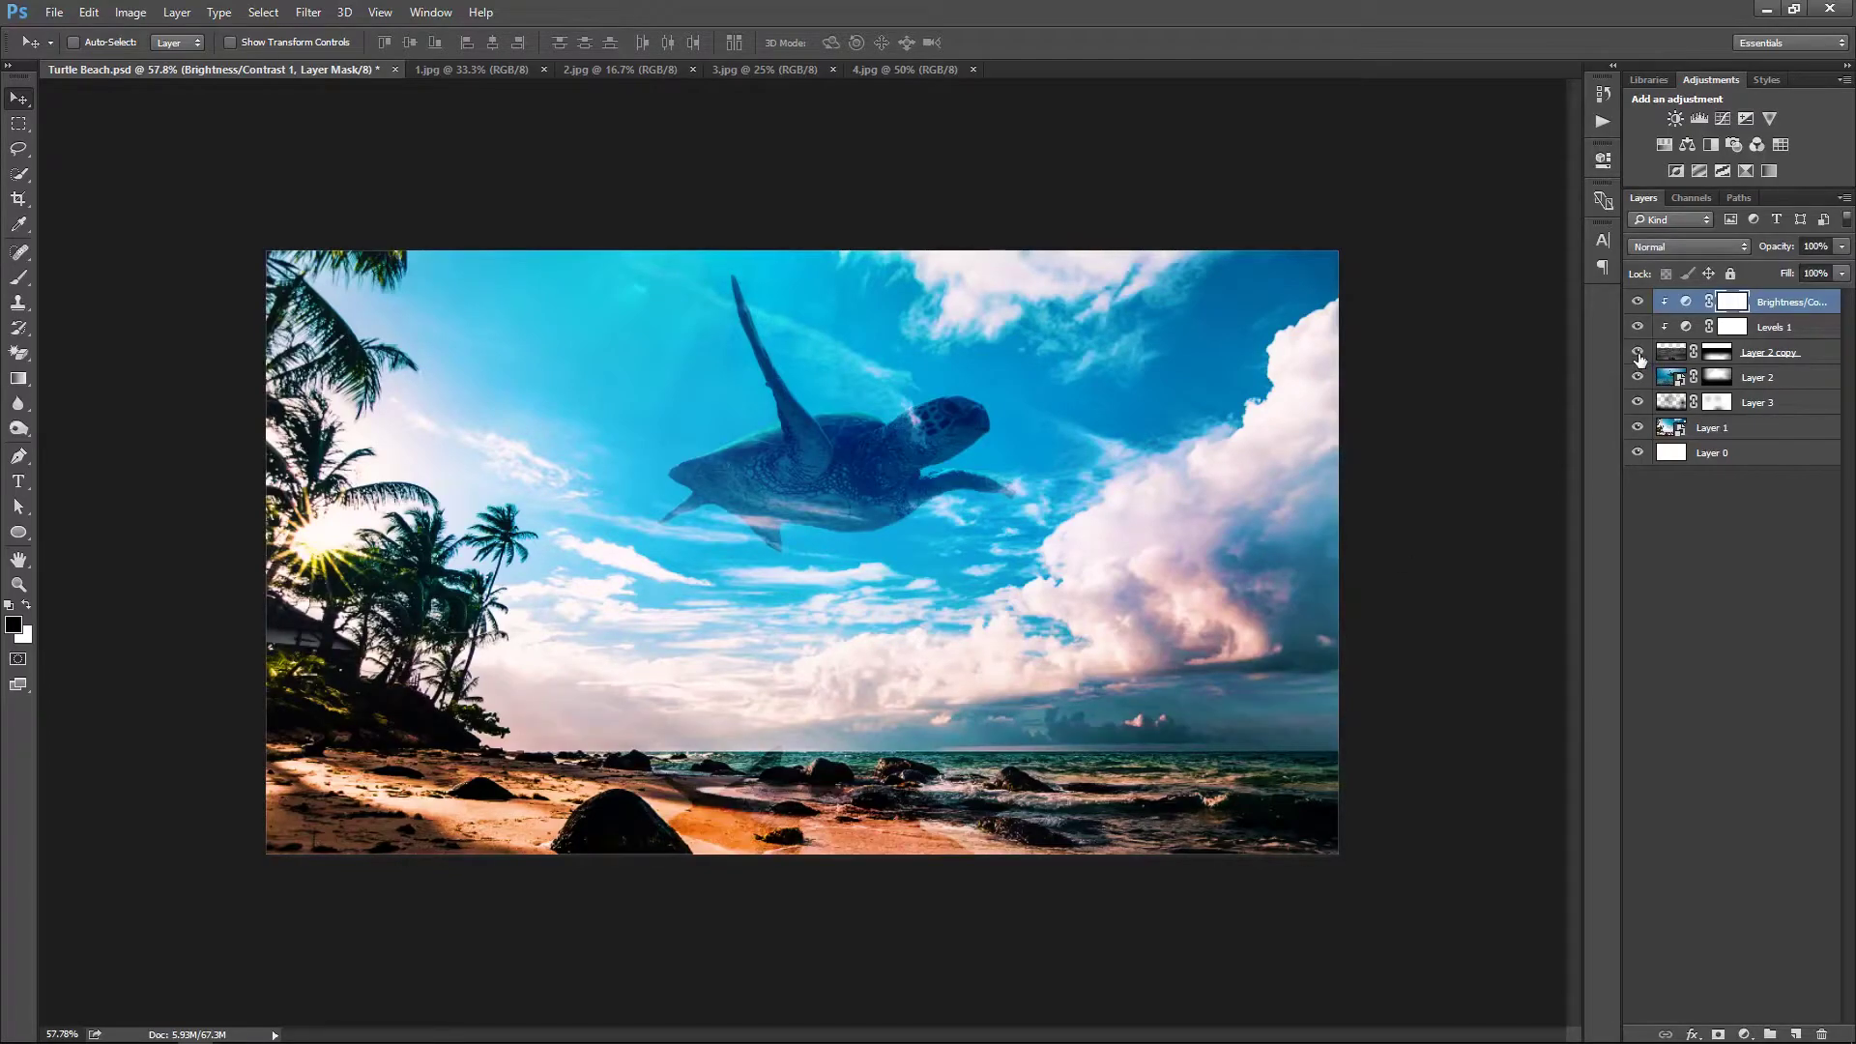
left_click(1774, 353)
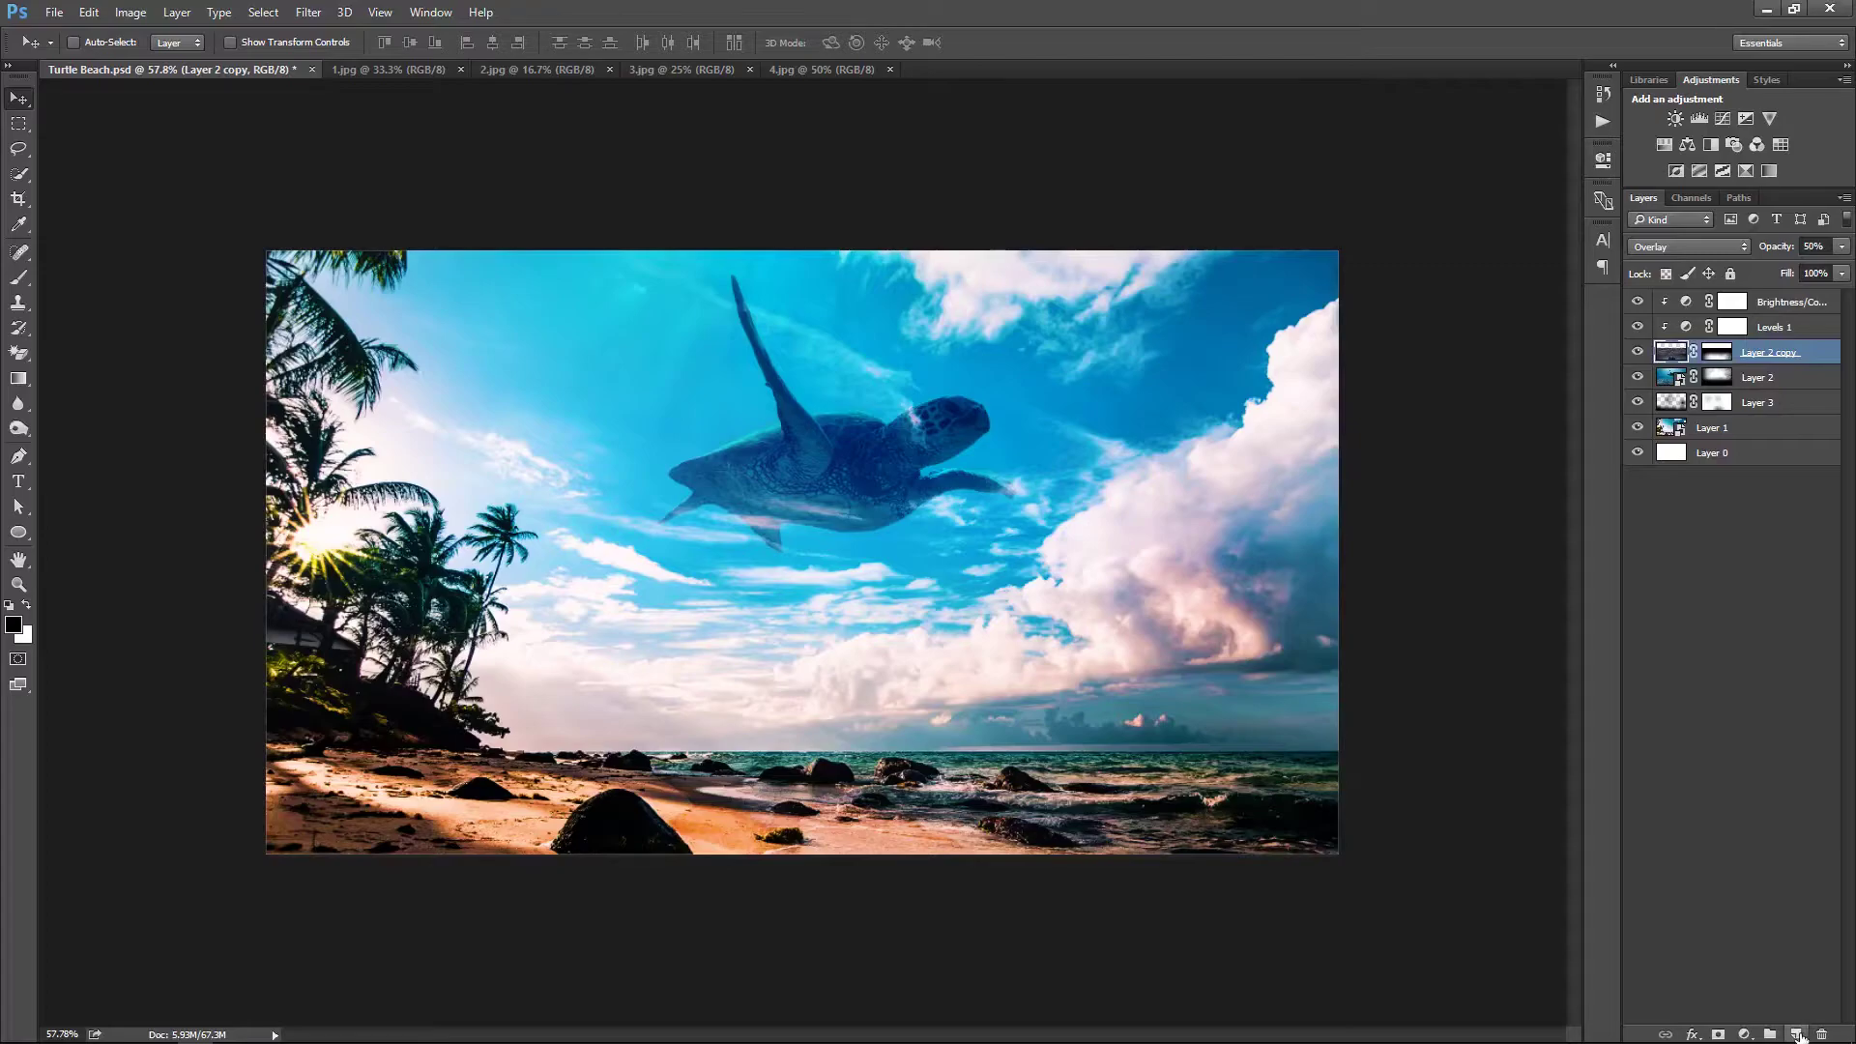
Add a new layer, set Layer 4 to Soft Light, and ready a smaller full-opacity brush
left_click(1796, 1035)
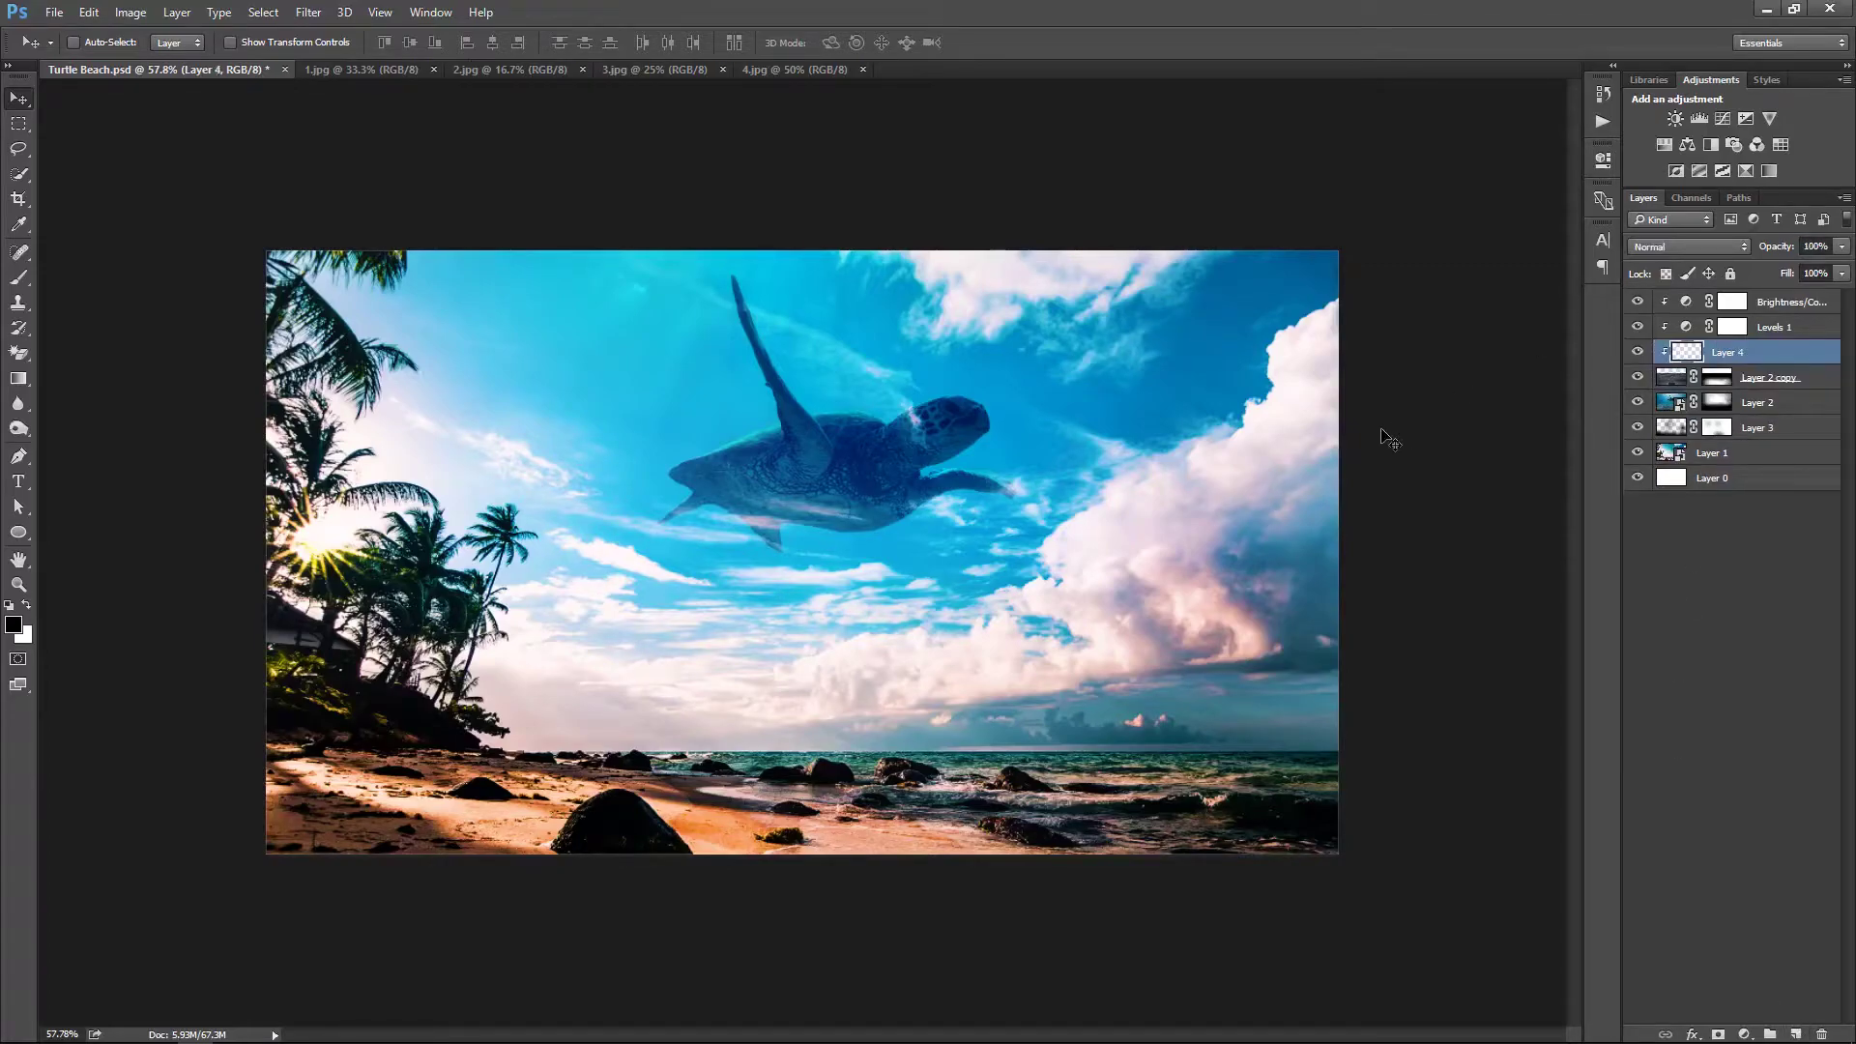
key("b")
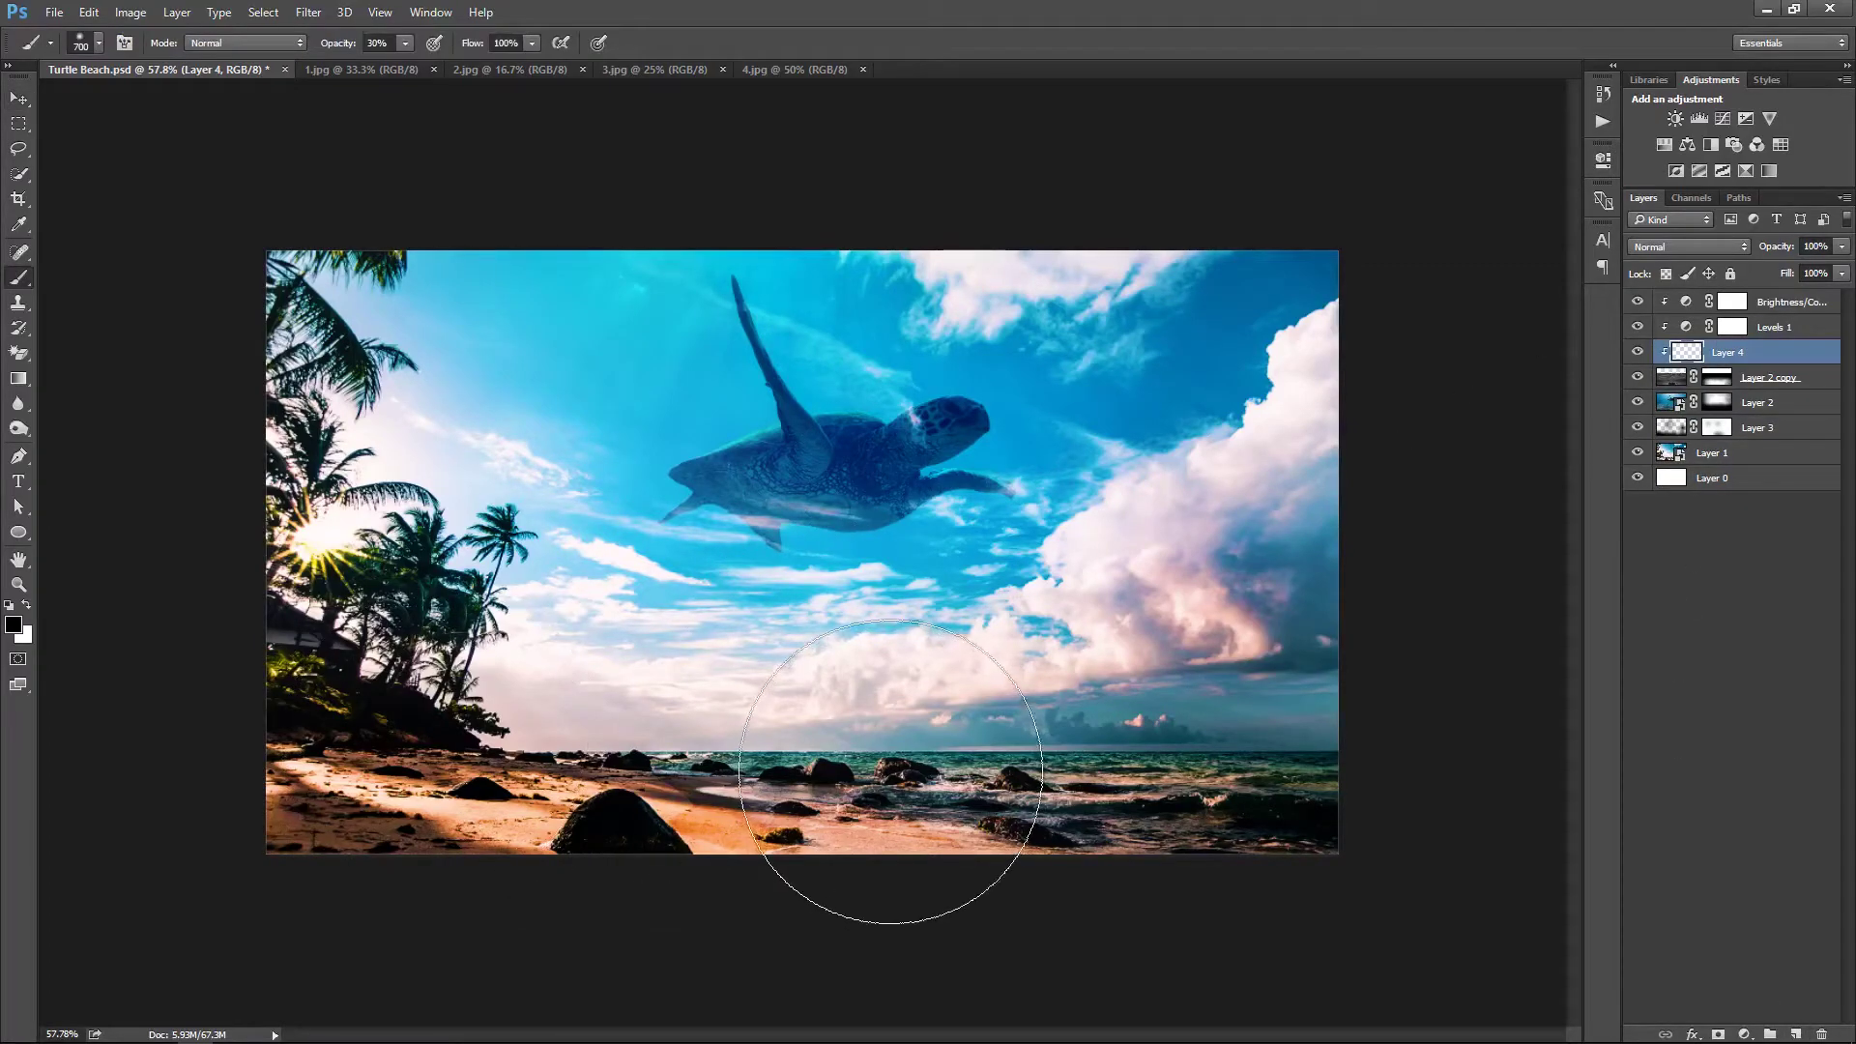
left_click(1731, 247)
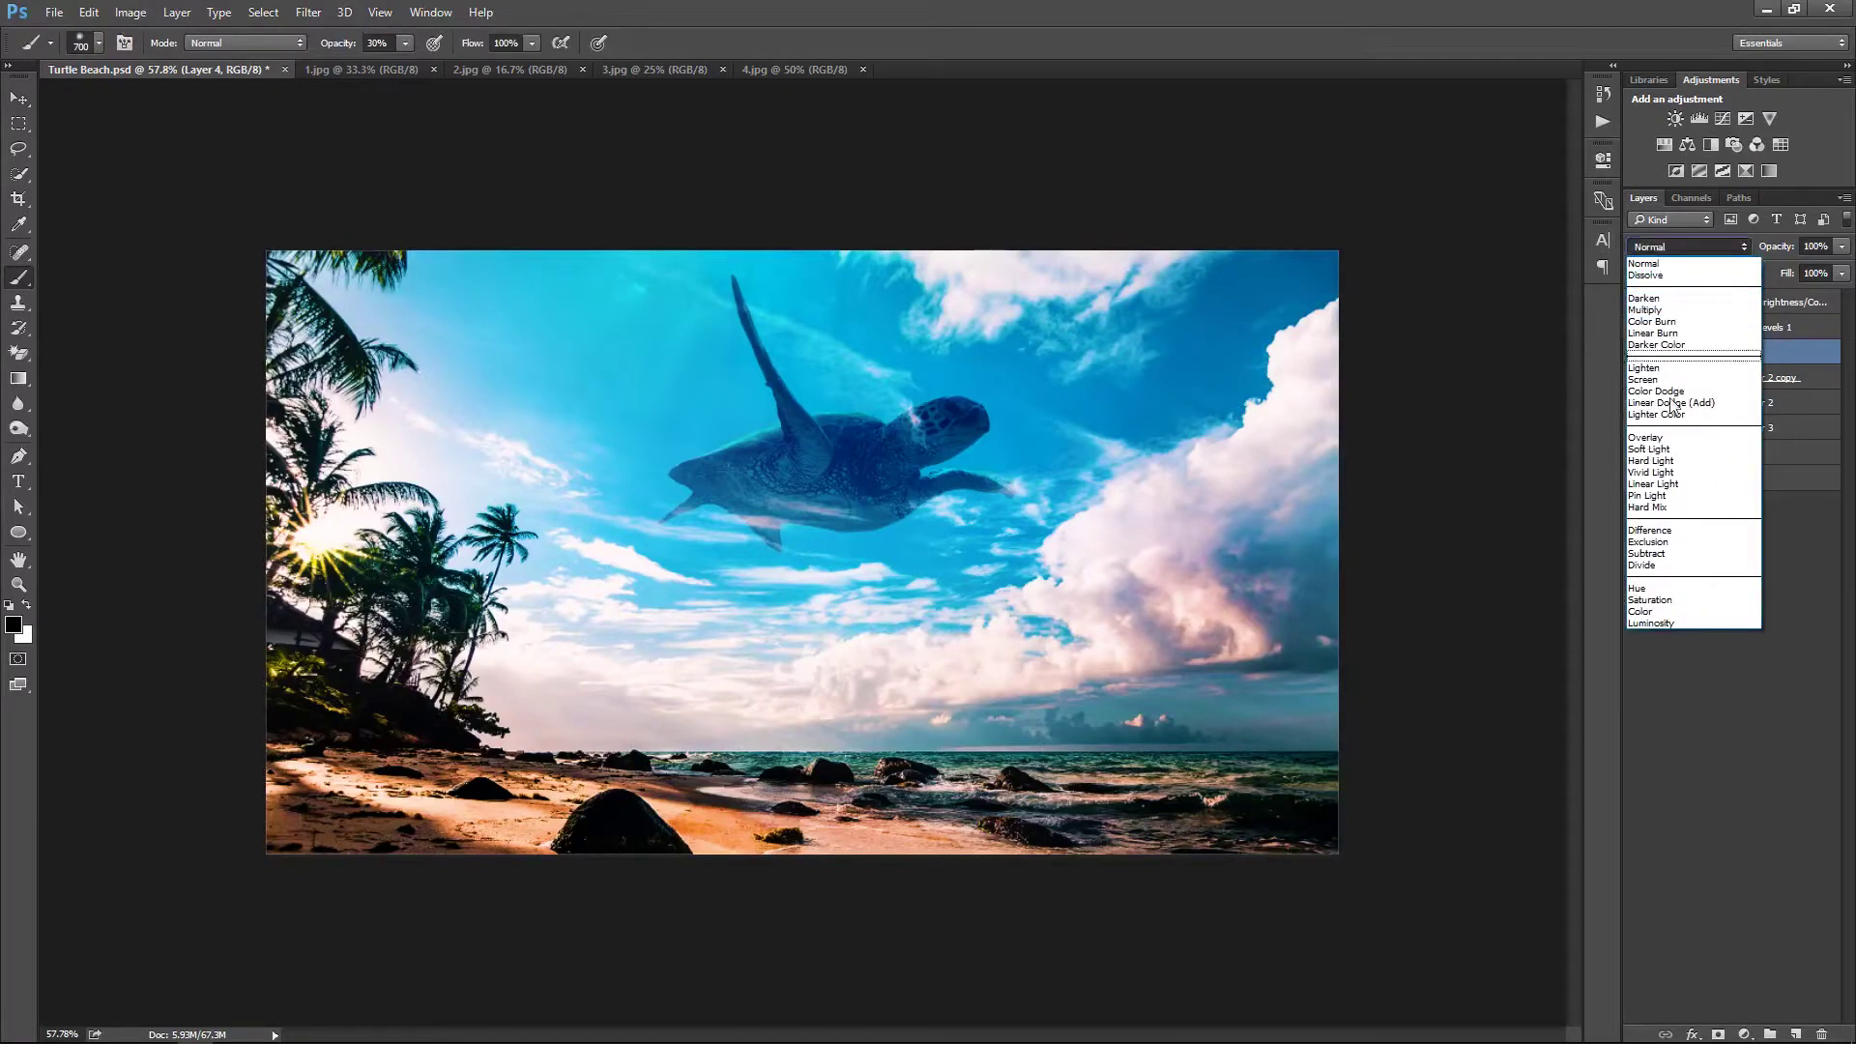
left_click(1682, 455)
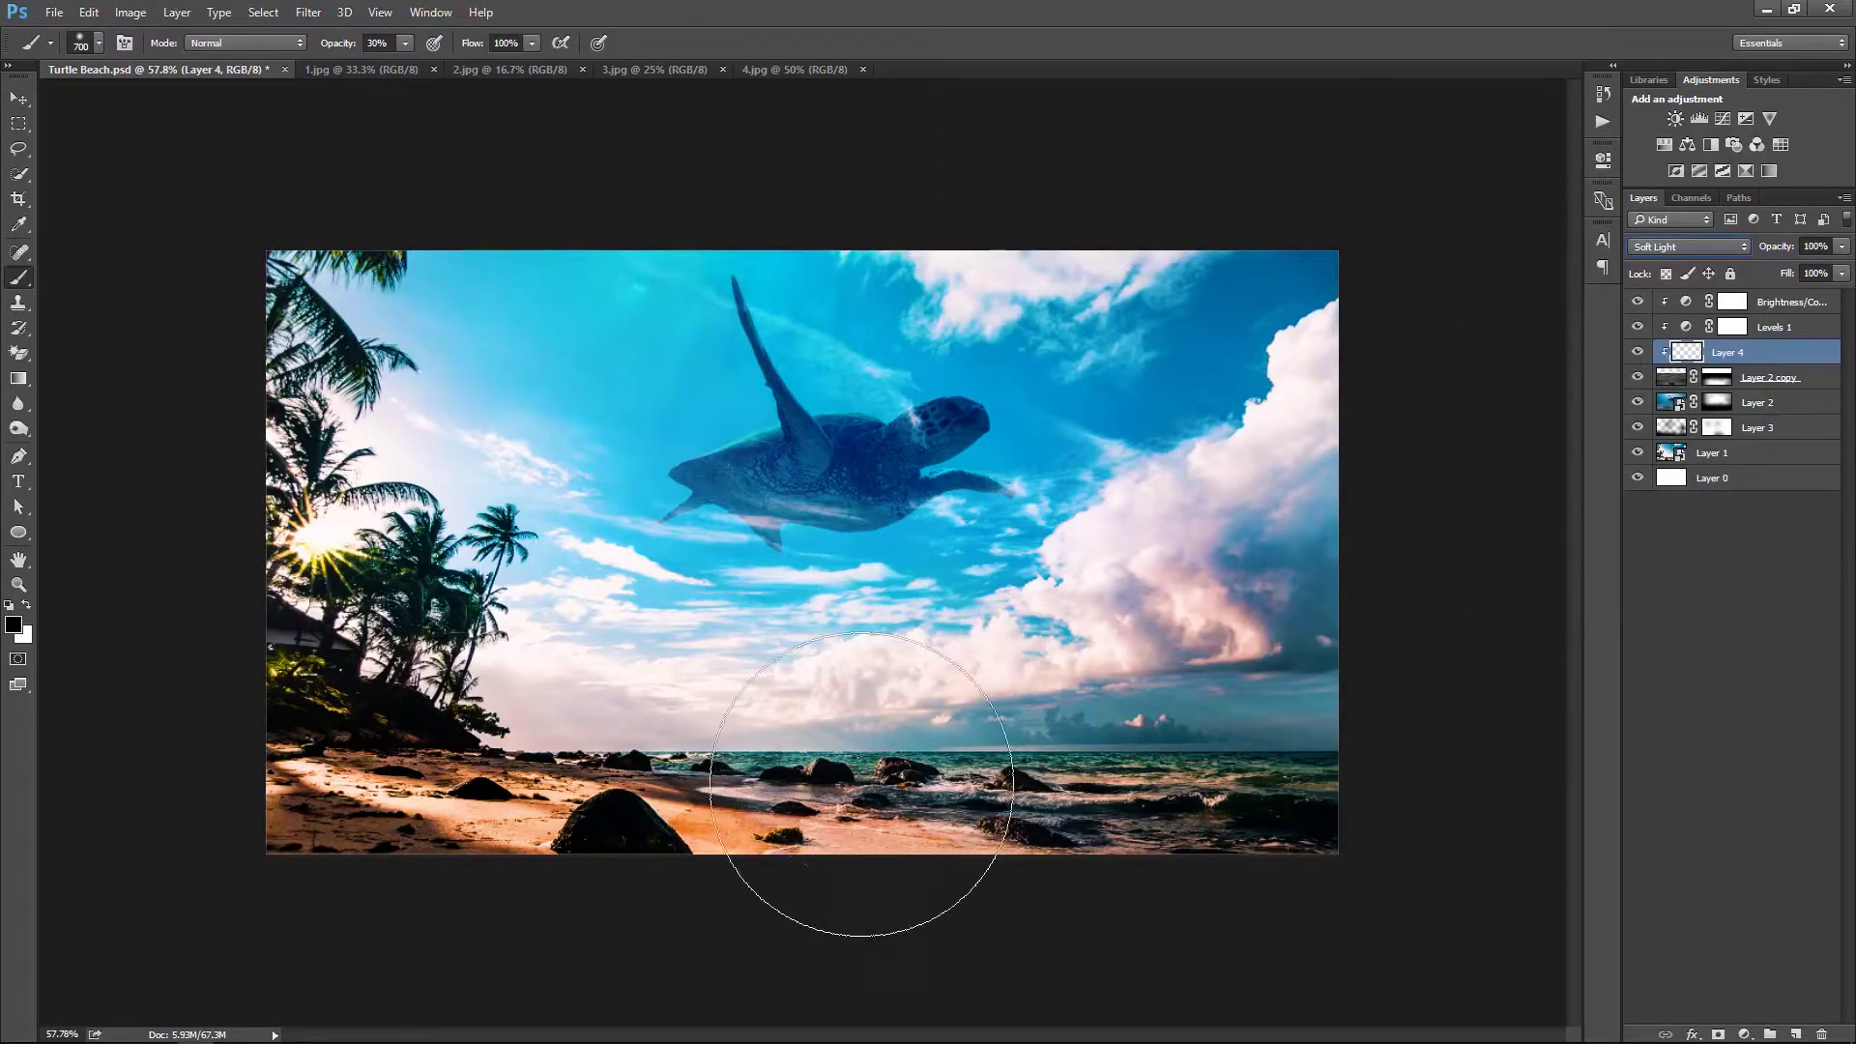
key("0")
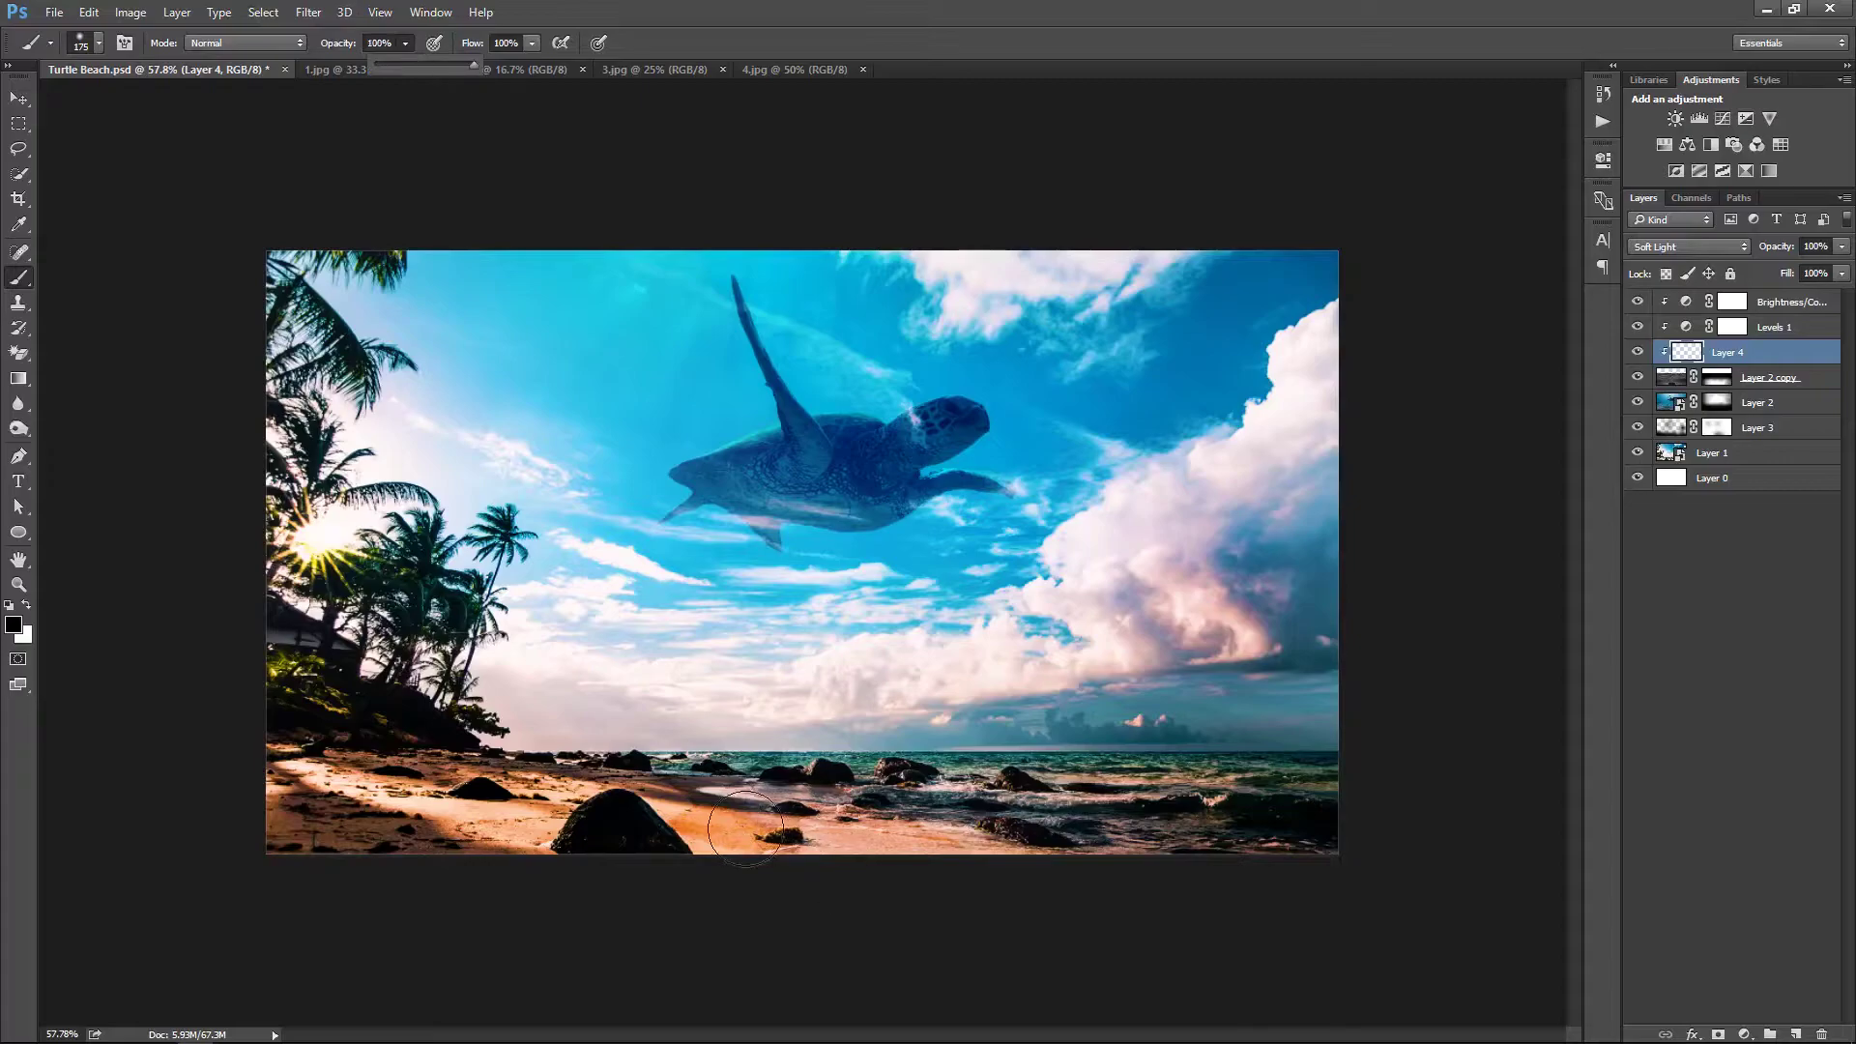
key("bracketleft")
key("bracketleft")
key("bracketleft")
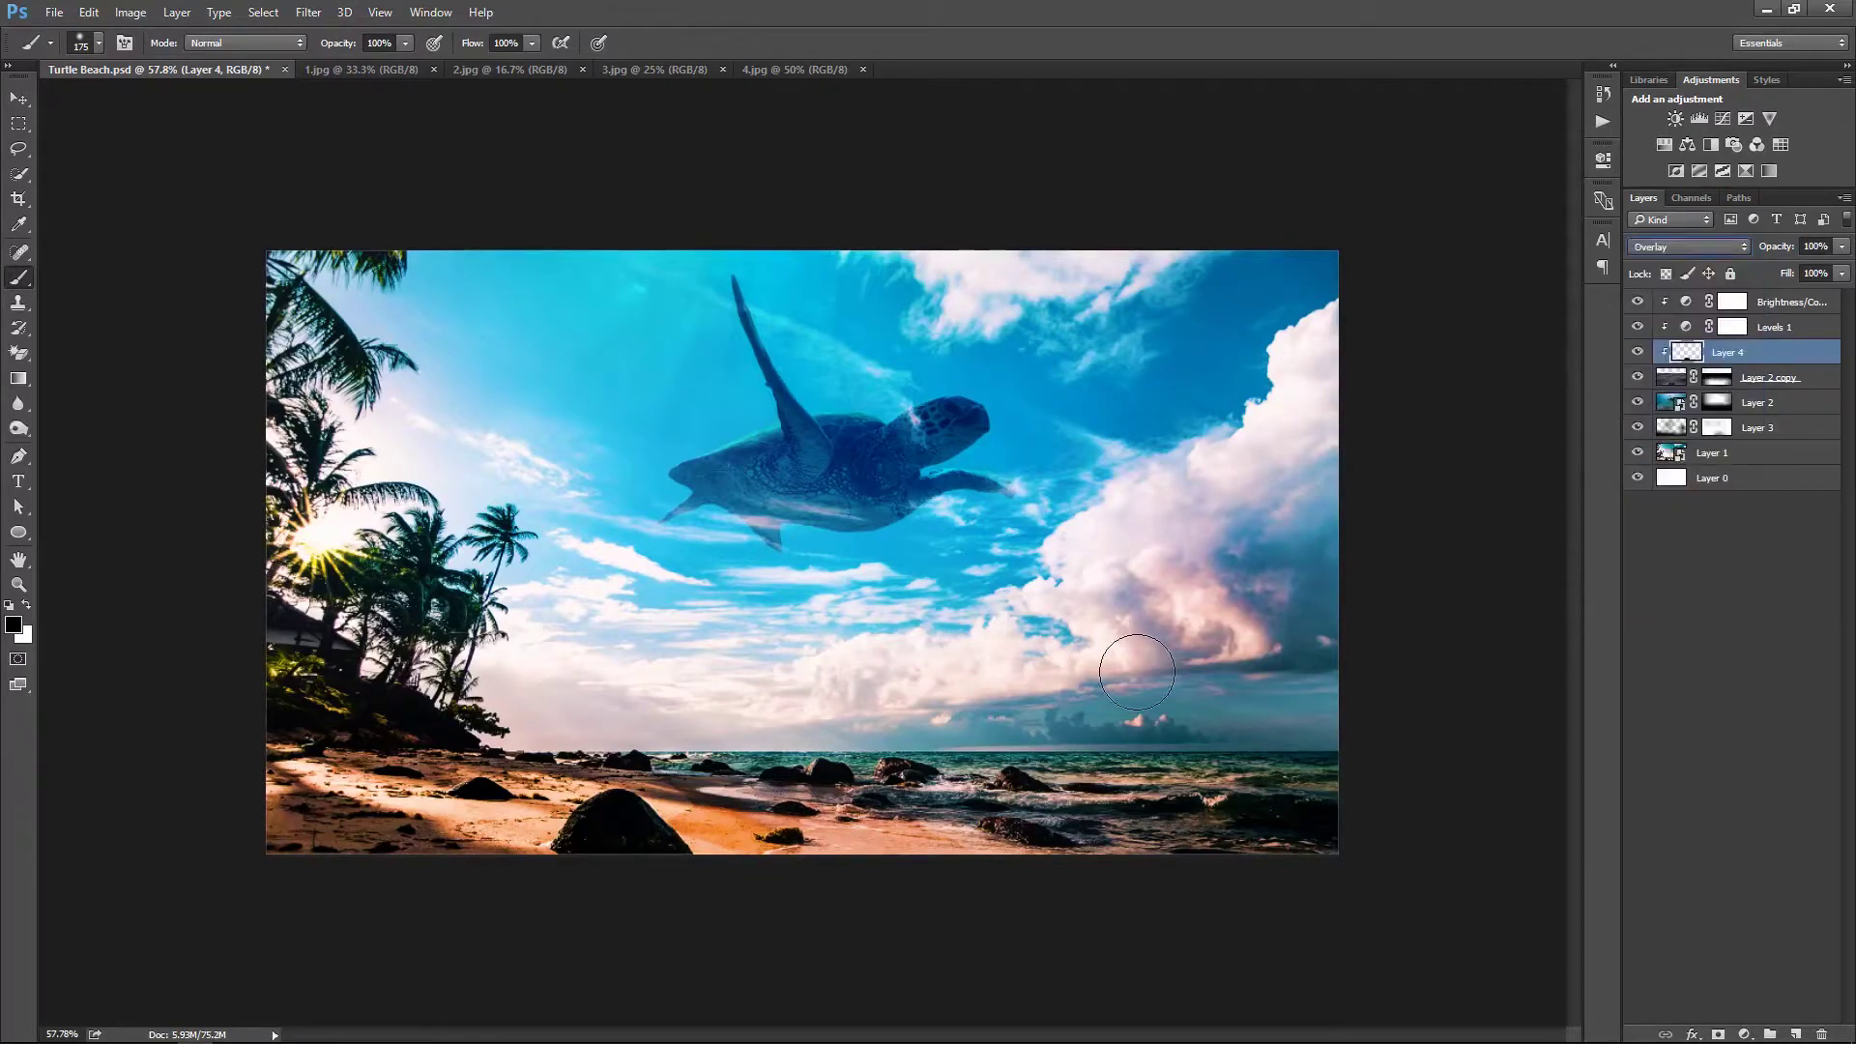
Create Layer 5 at the top of the stack, unclipped, and paint a black stroke on the bottom-centre beach
key("ctrl+shift+alt+n")
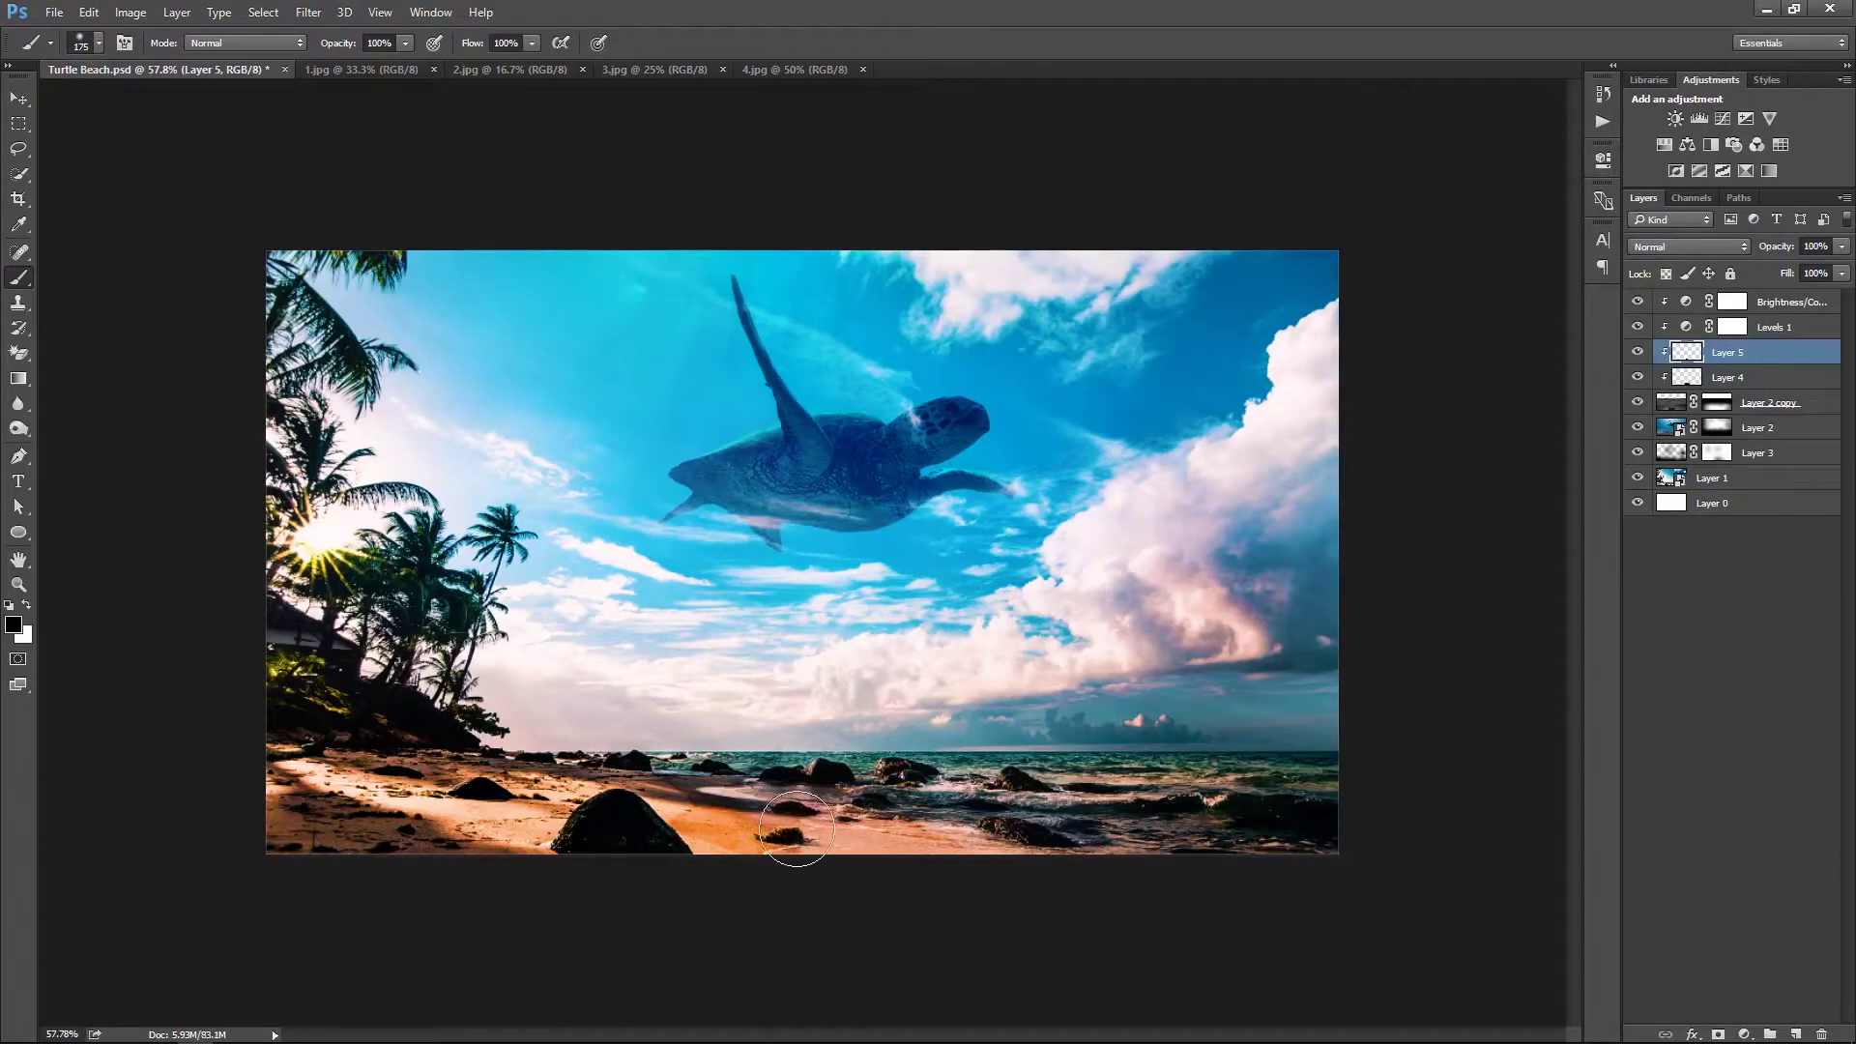
key("ctrl+shift+bracketright")
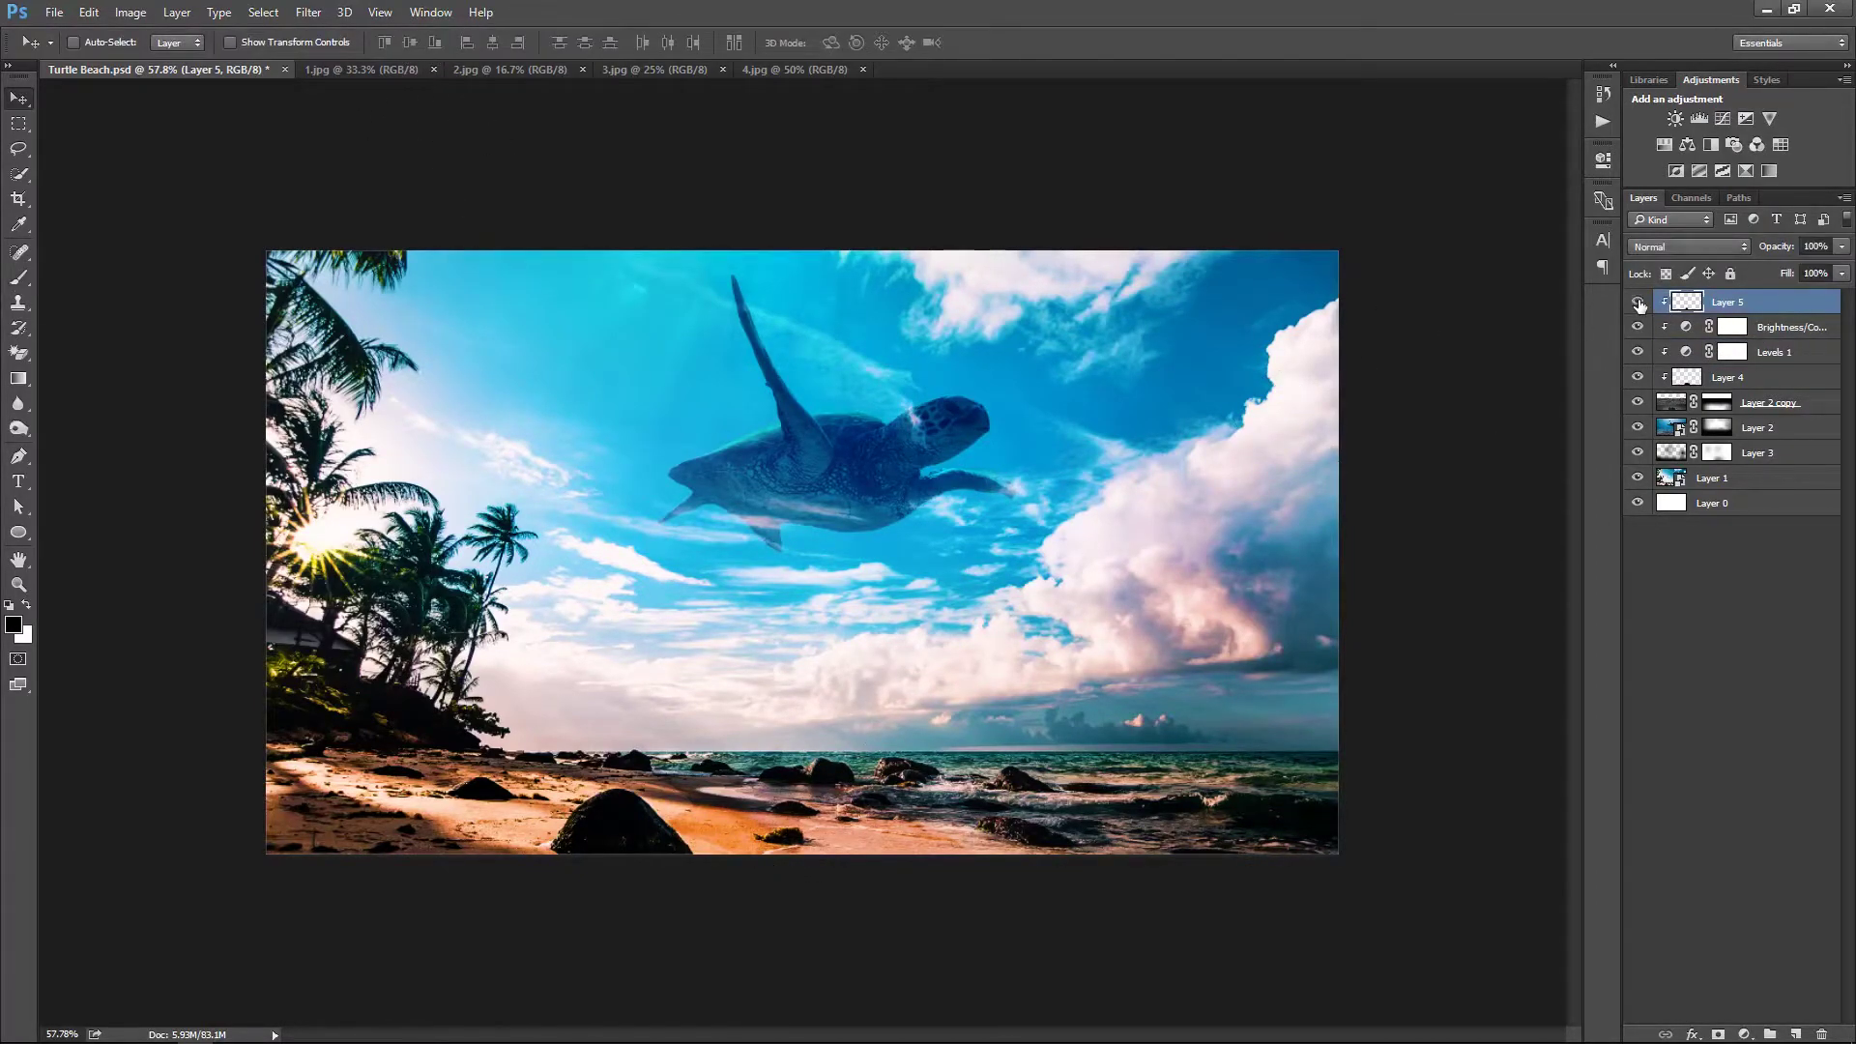
key("ctrl+alt+g")
left_click_drag(789, 831, 769, 828)
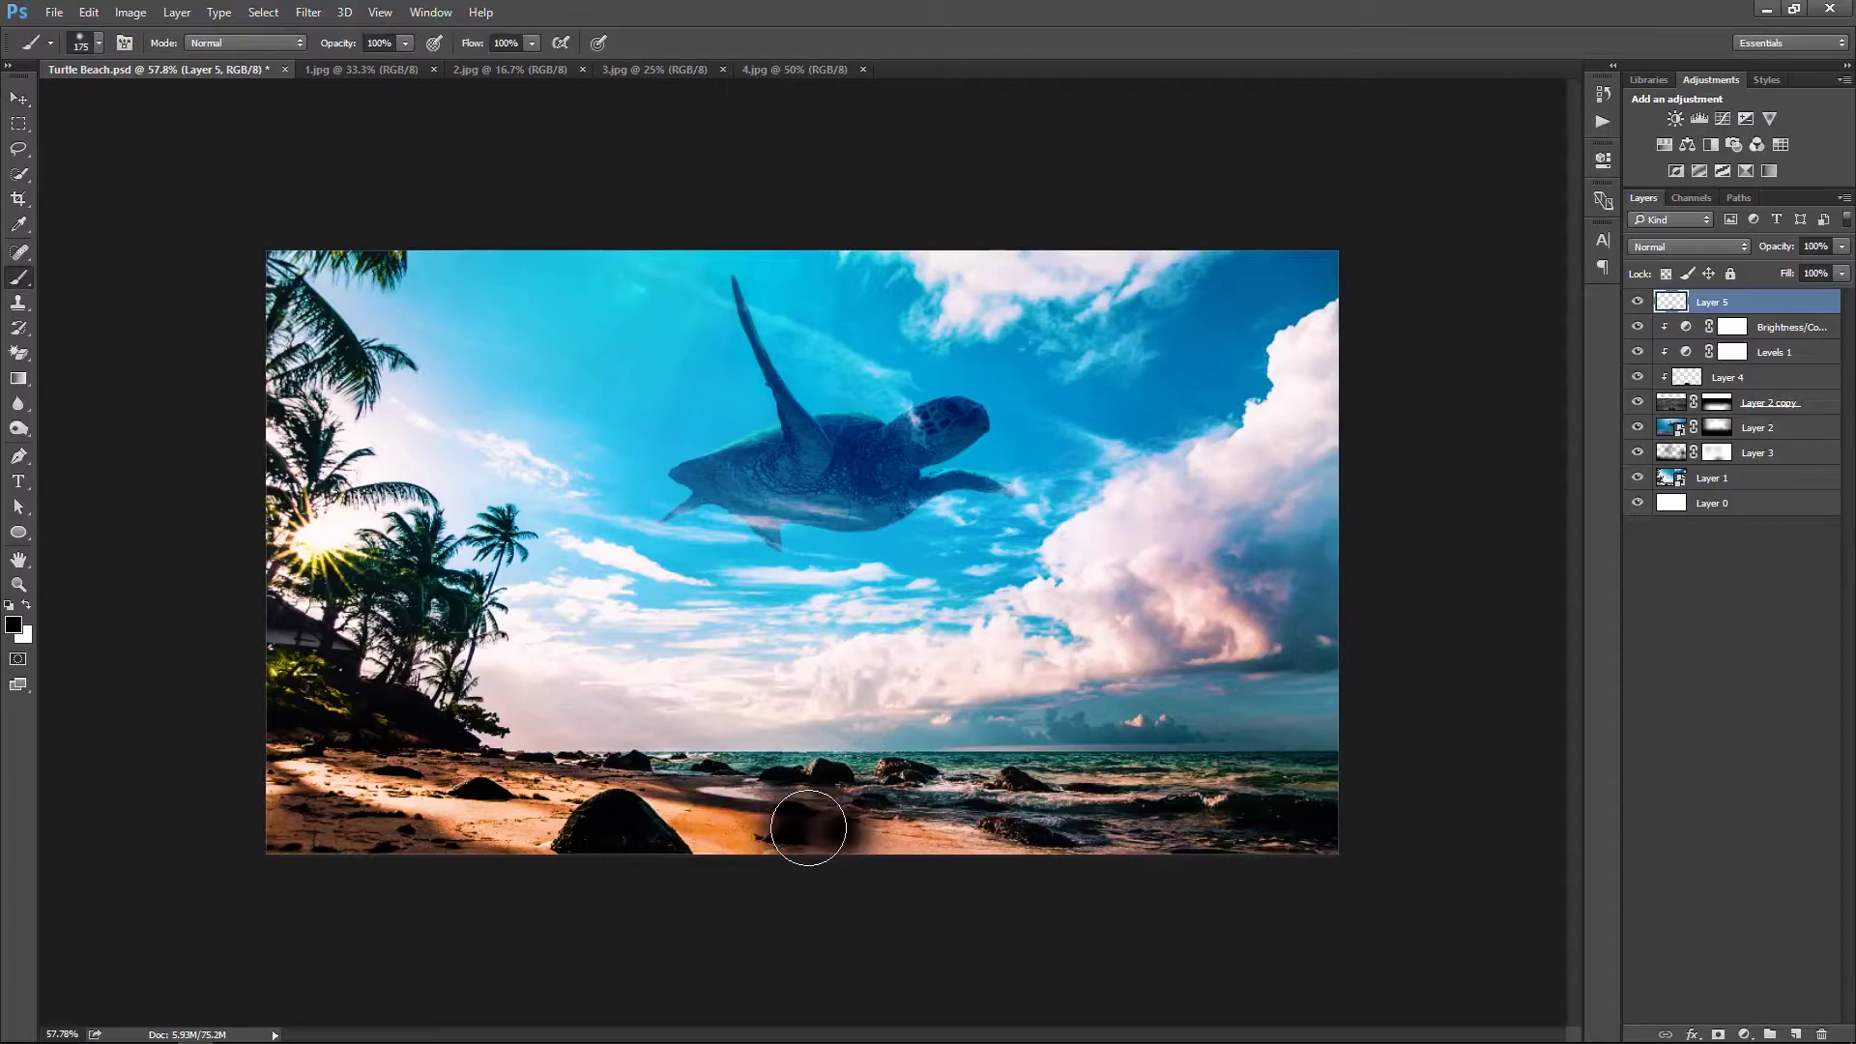
Set Layer 5 to Soft Light and reposition the dark stroke on the beach
key("v")
left_click(1688, 247)
left_click(1688, 469)
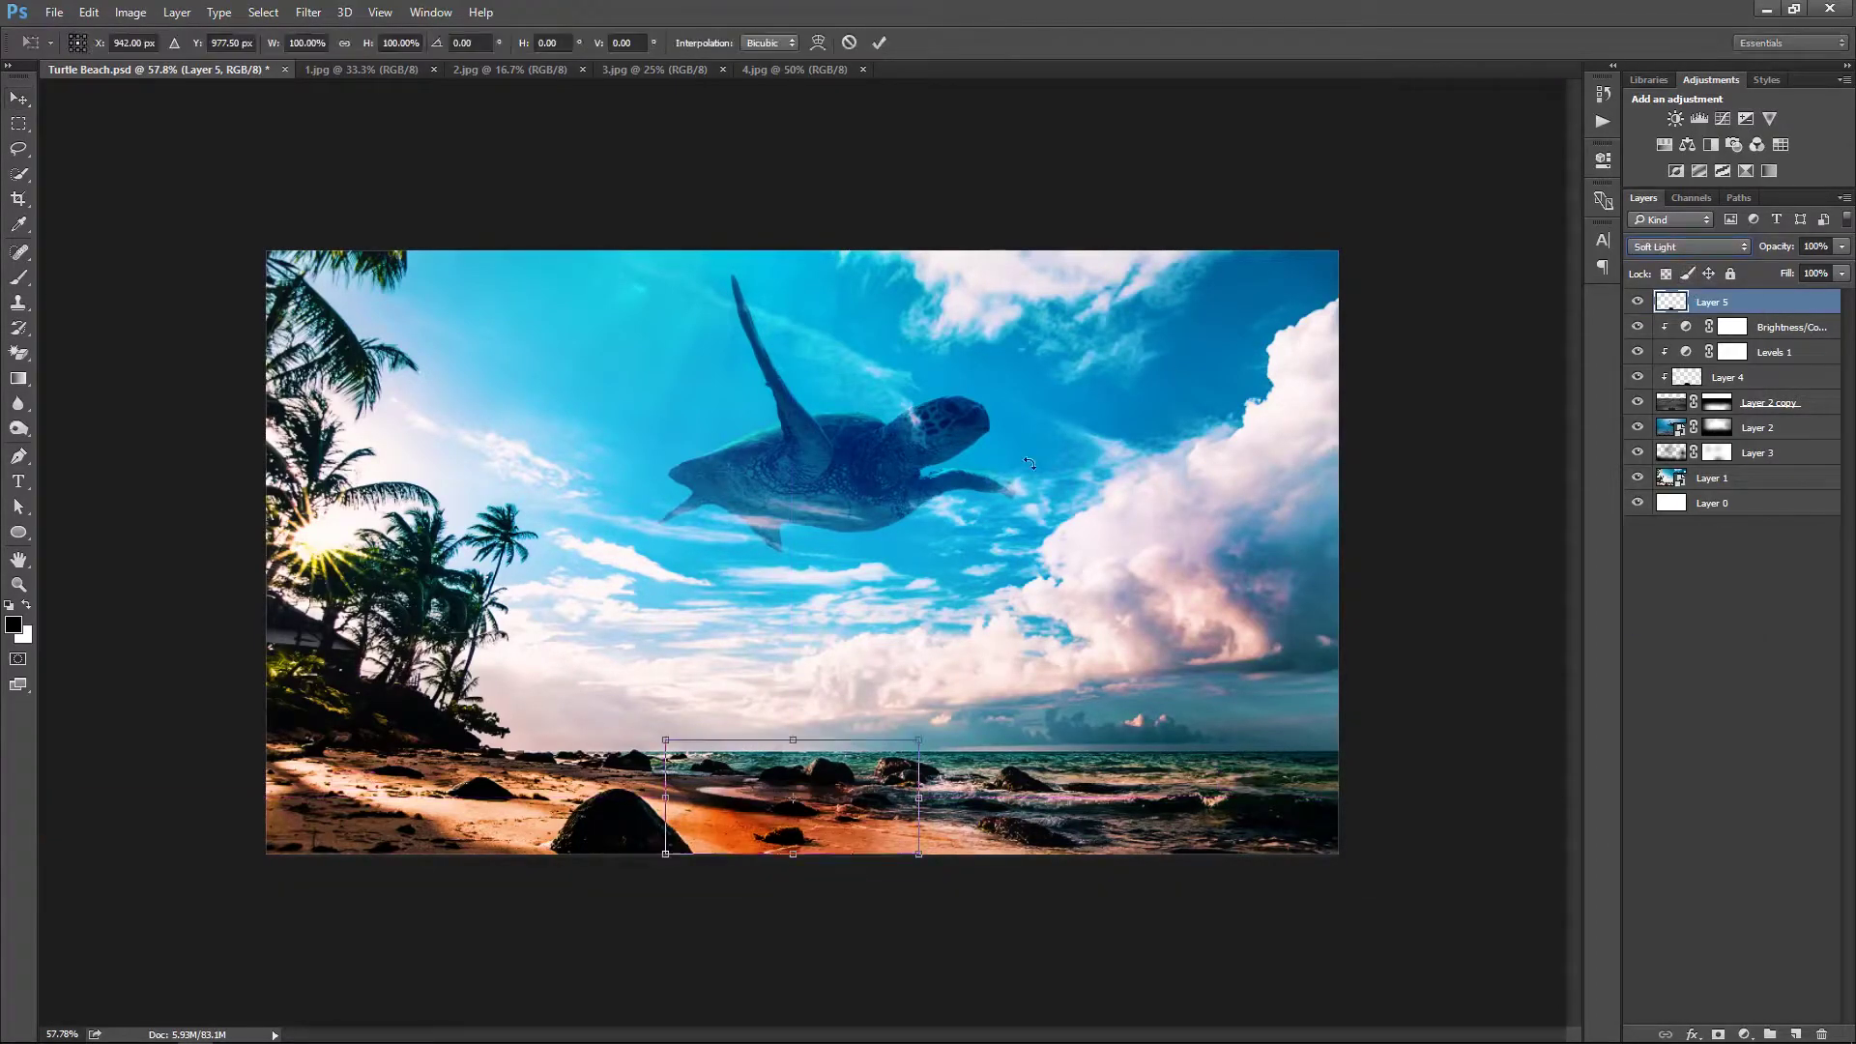
left_click_drag(925, 739, 876, 774)
left_click(309, 12)
mouse_move(377, 224)
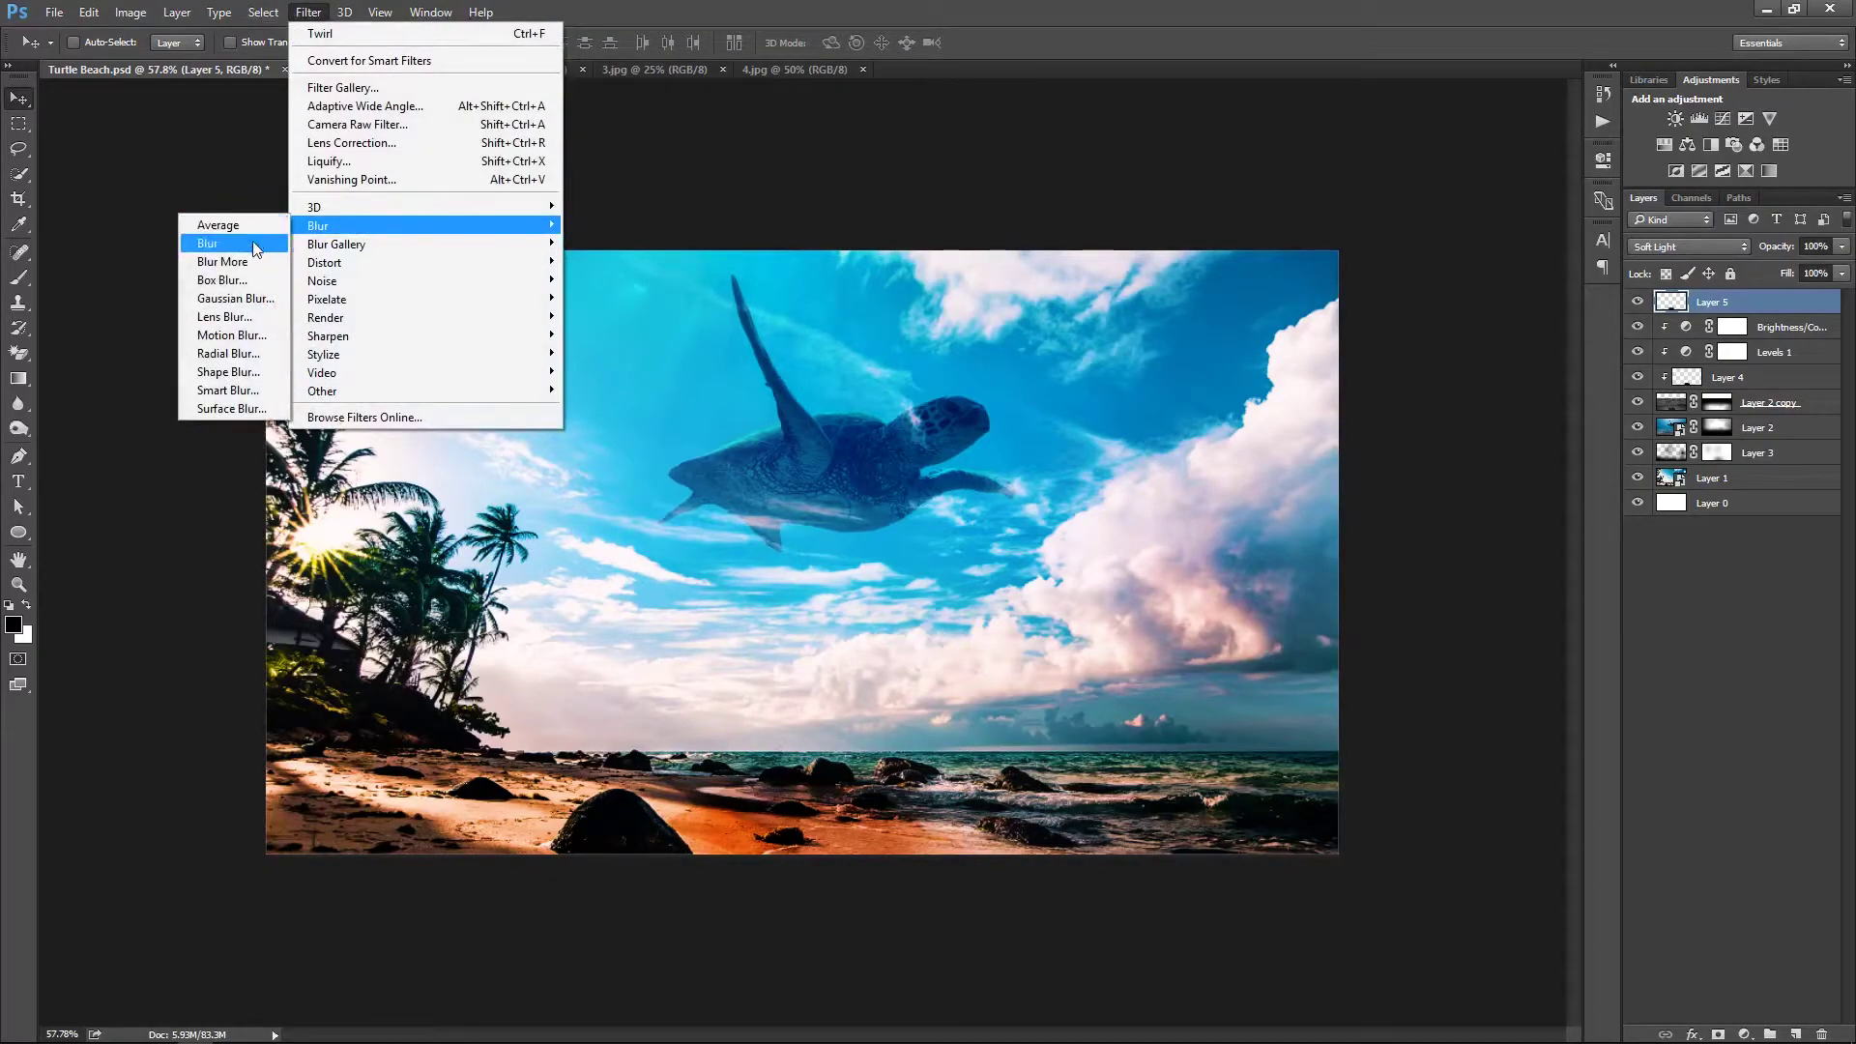
Apply Gaussian Blur to the dark beach stroke and set Layer 5 to 70% opacity
left_click(259, 308)
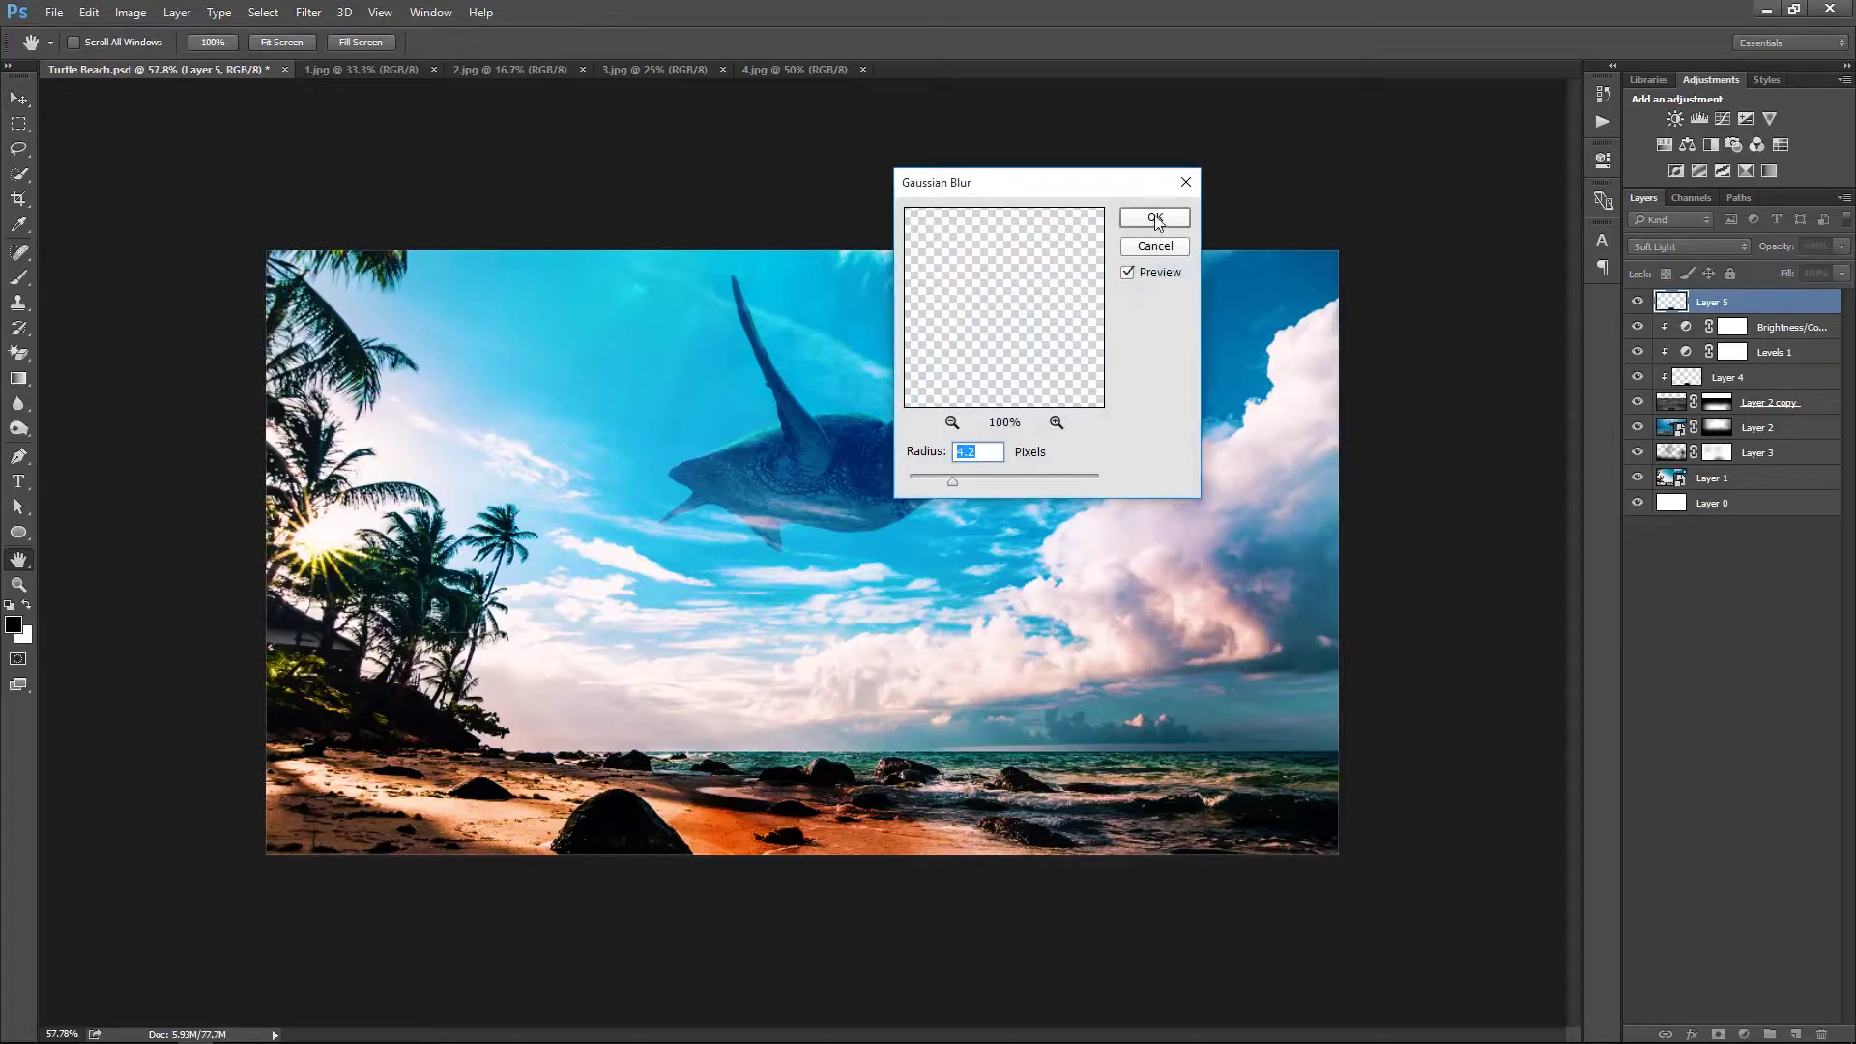
left_click(1156, 219)
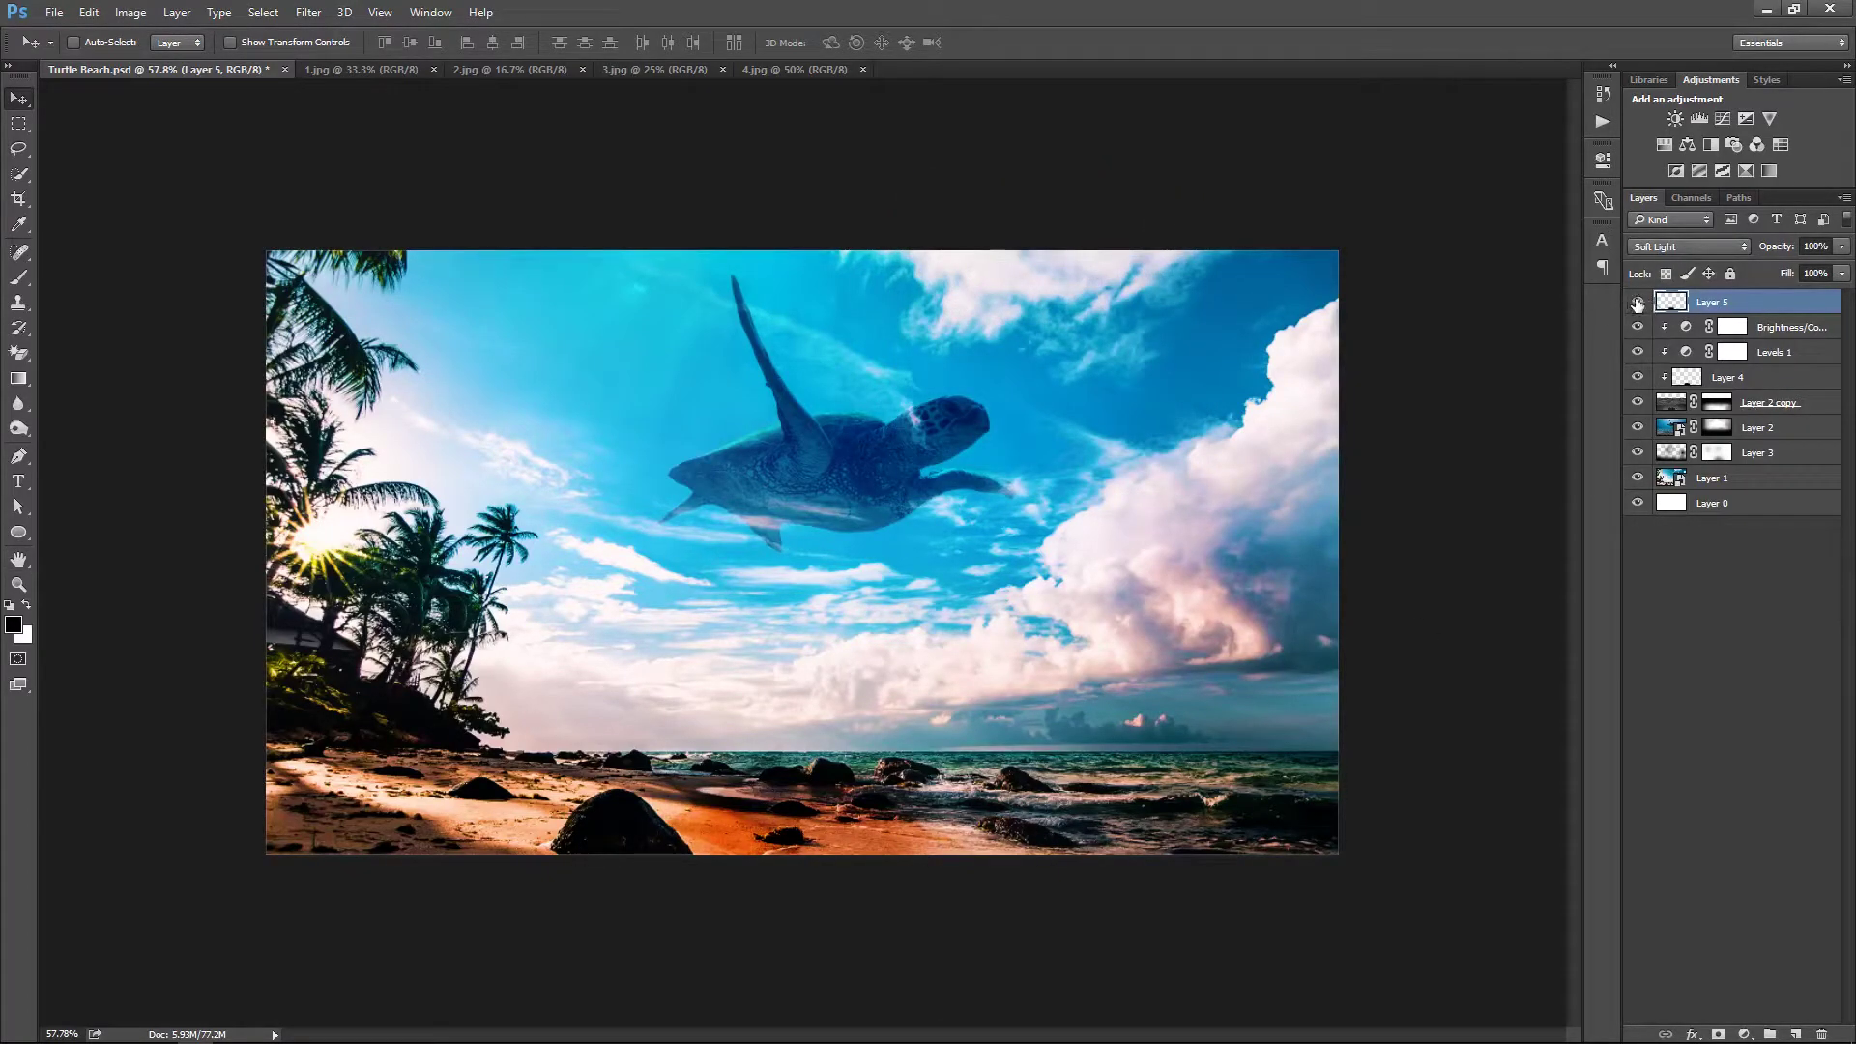
key("b")
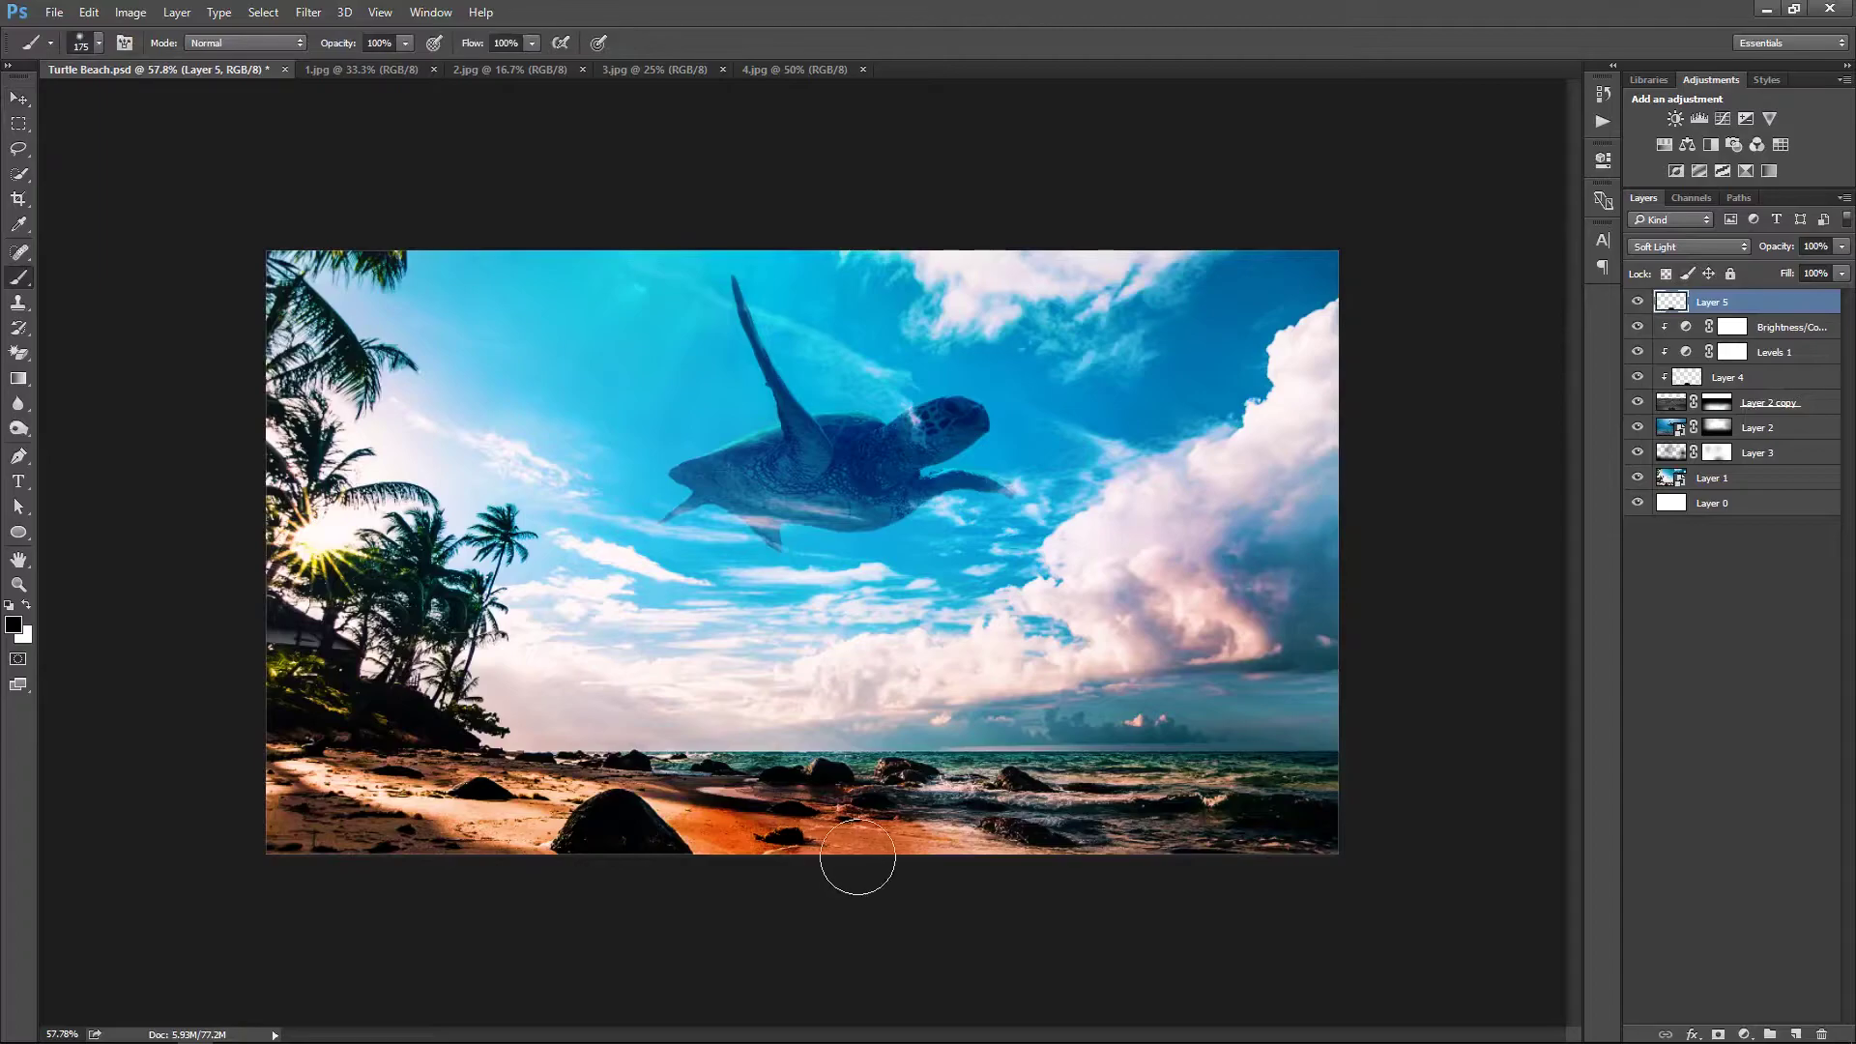
key("v")
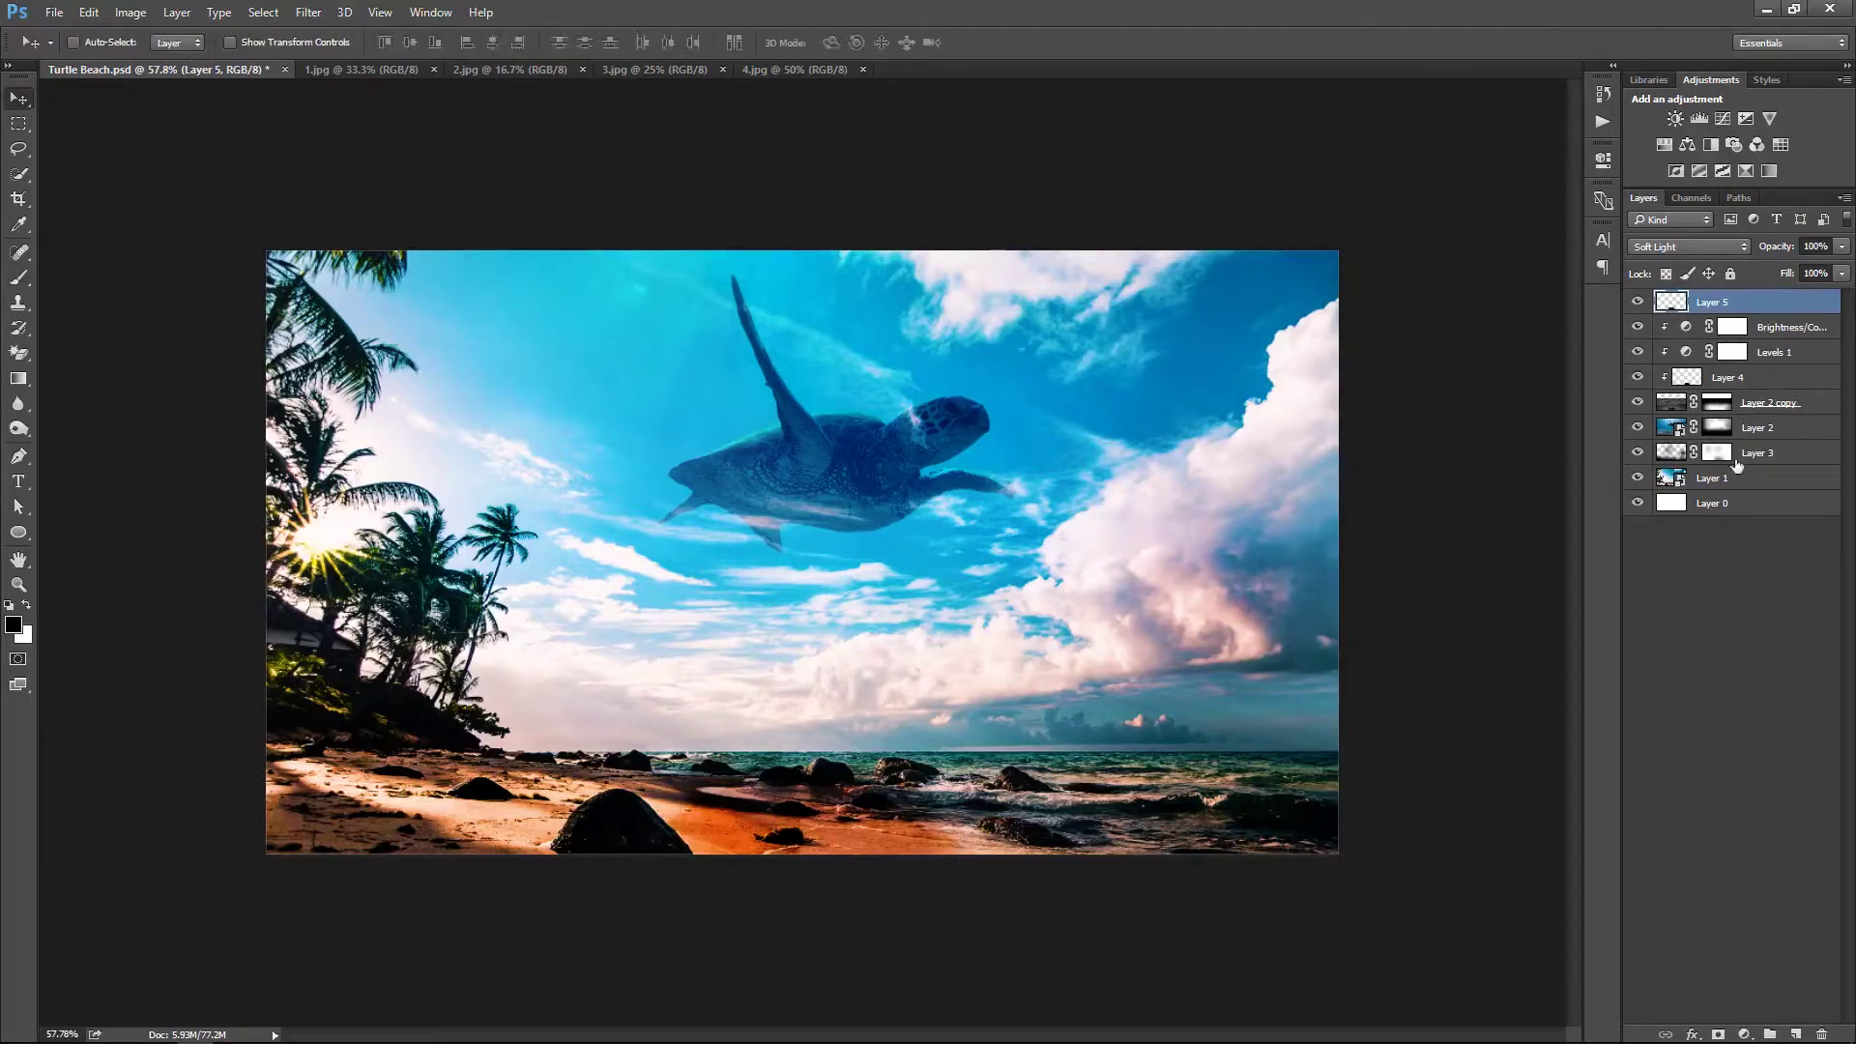
key("5")
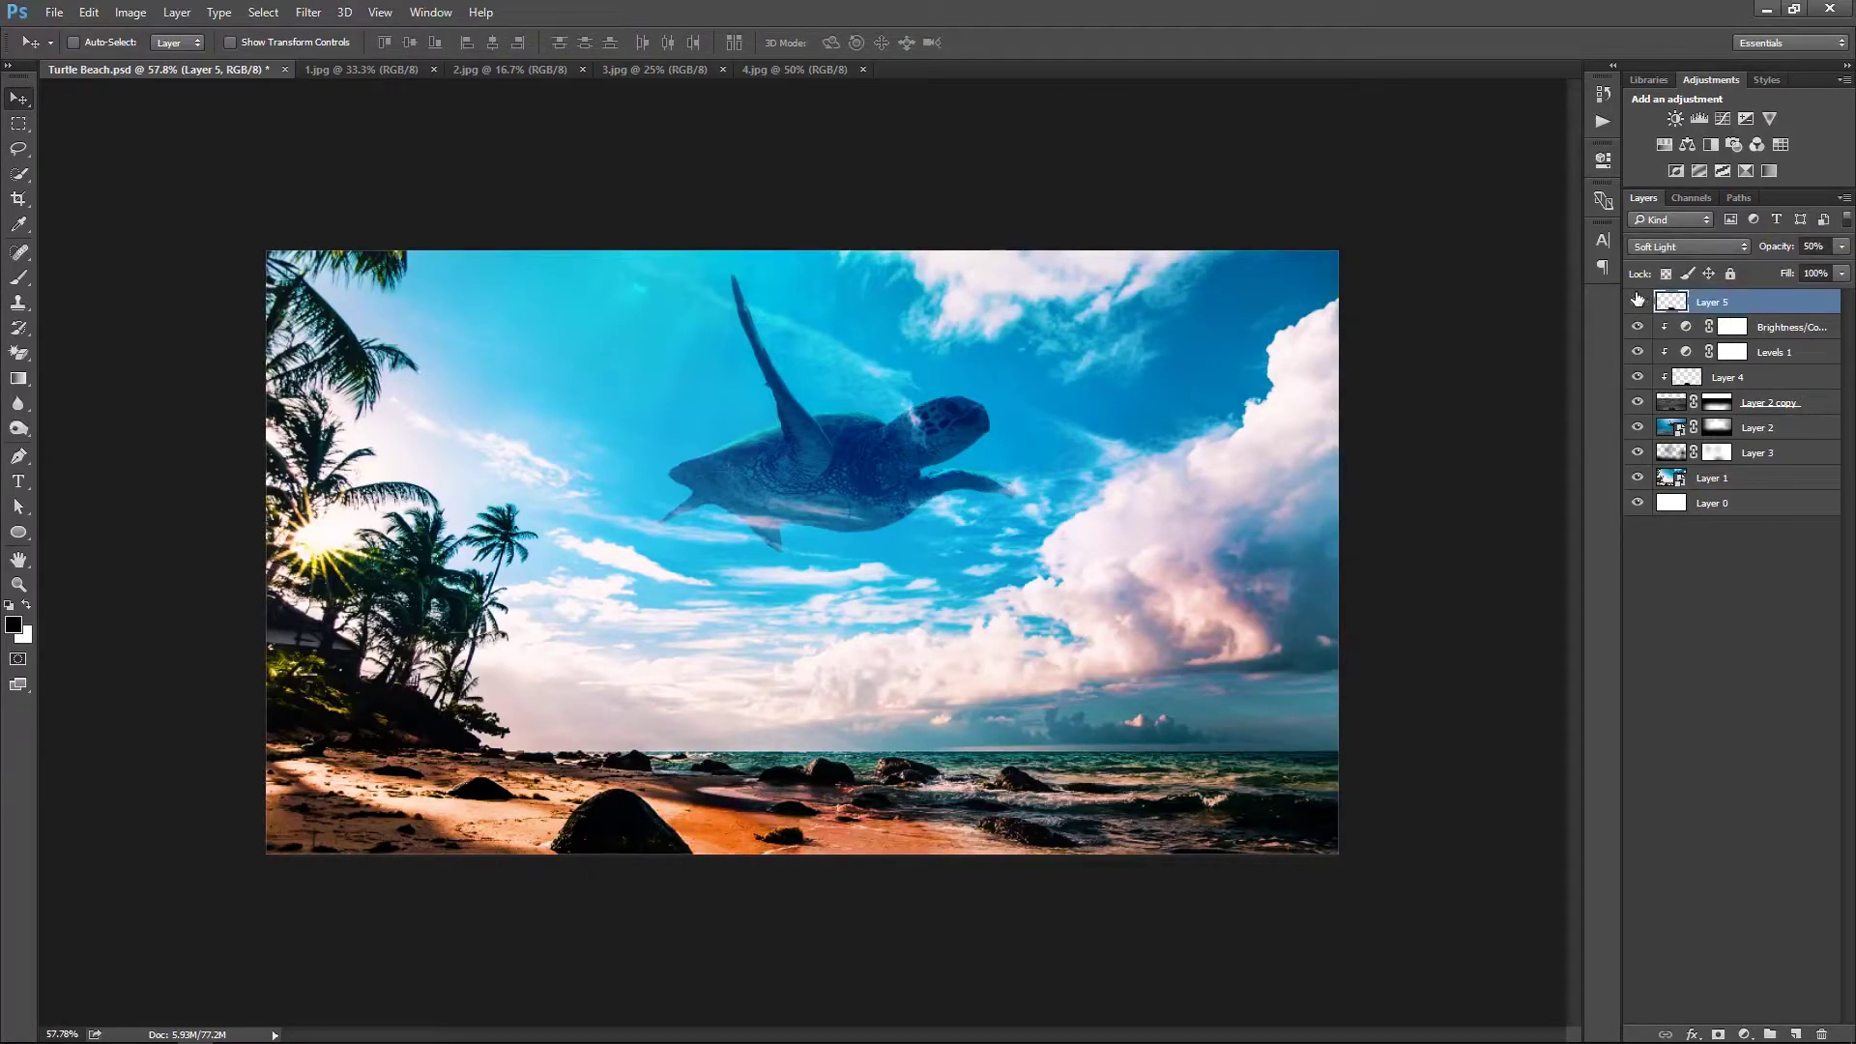
key("7")
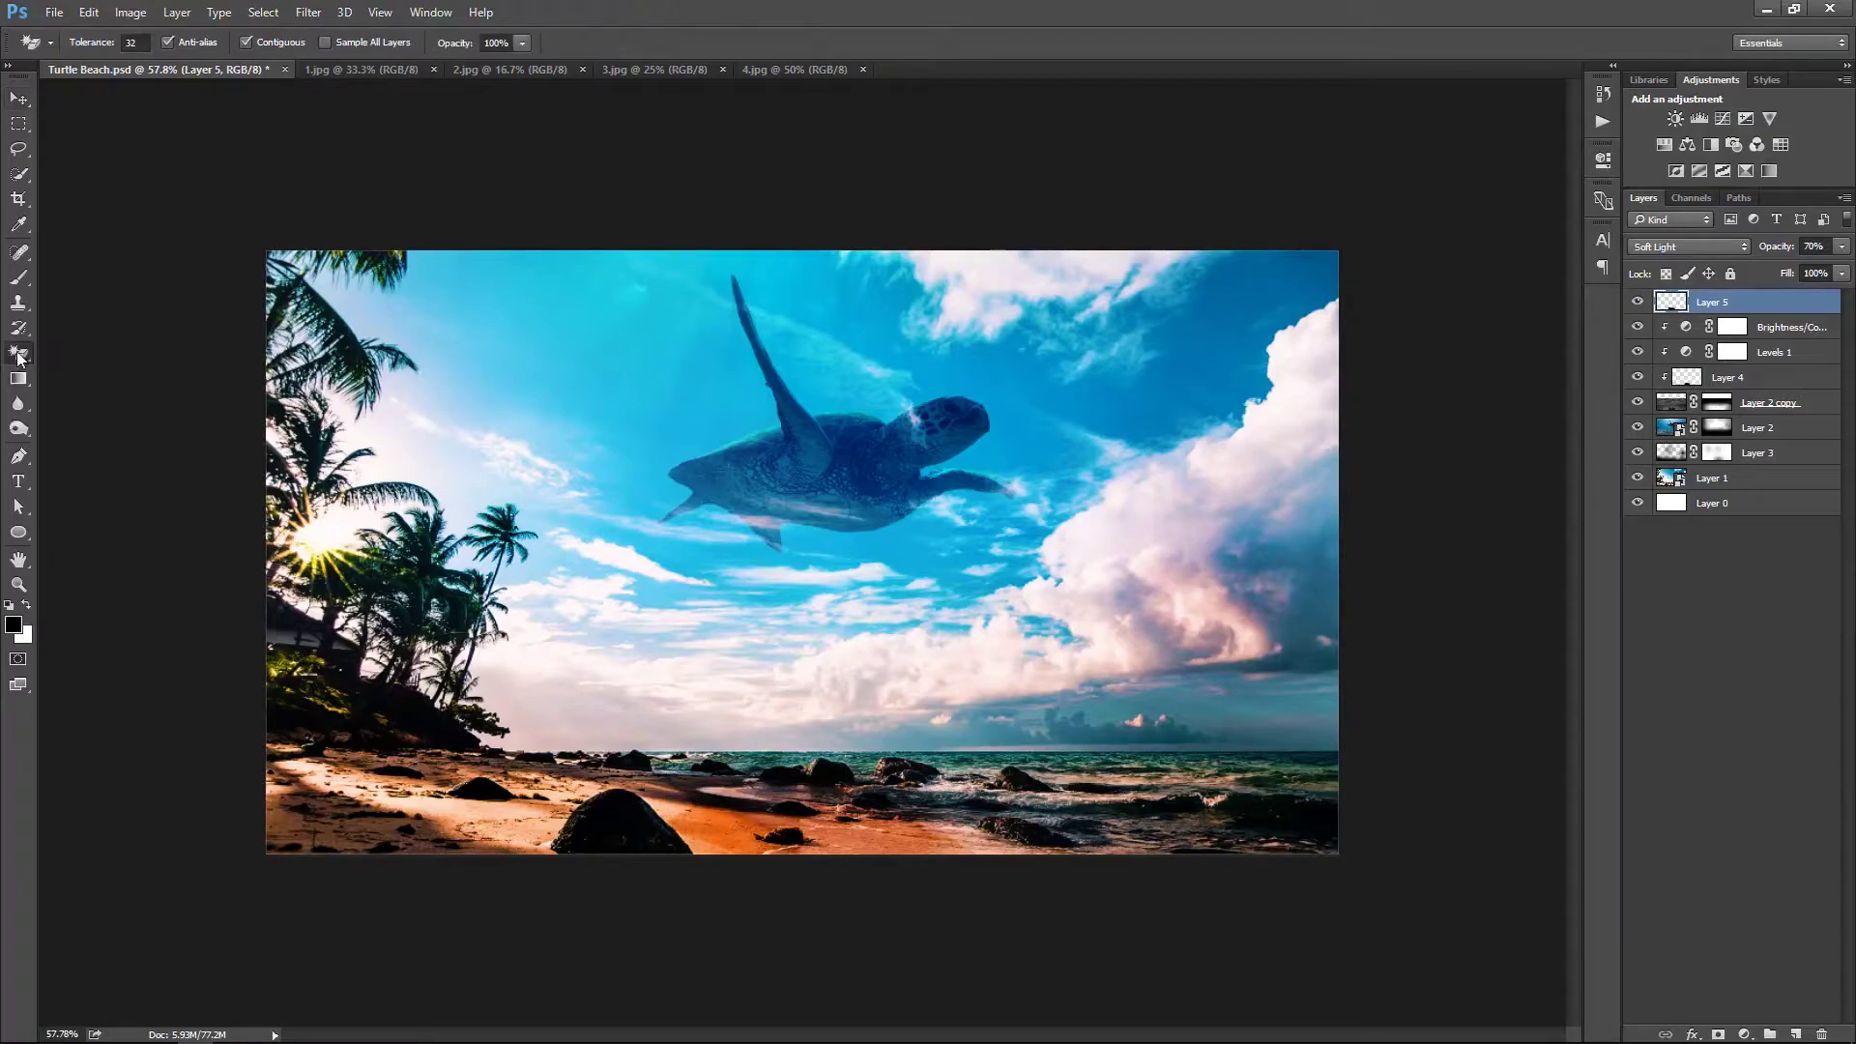
Try erasing part of the stroke and undo it, set a larger 40% eraser, and duplicate Layer 5
right_click(18, 353)
left_click(82, 352)
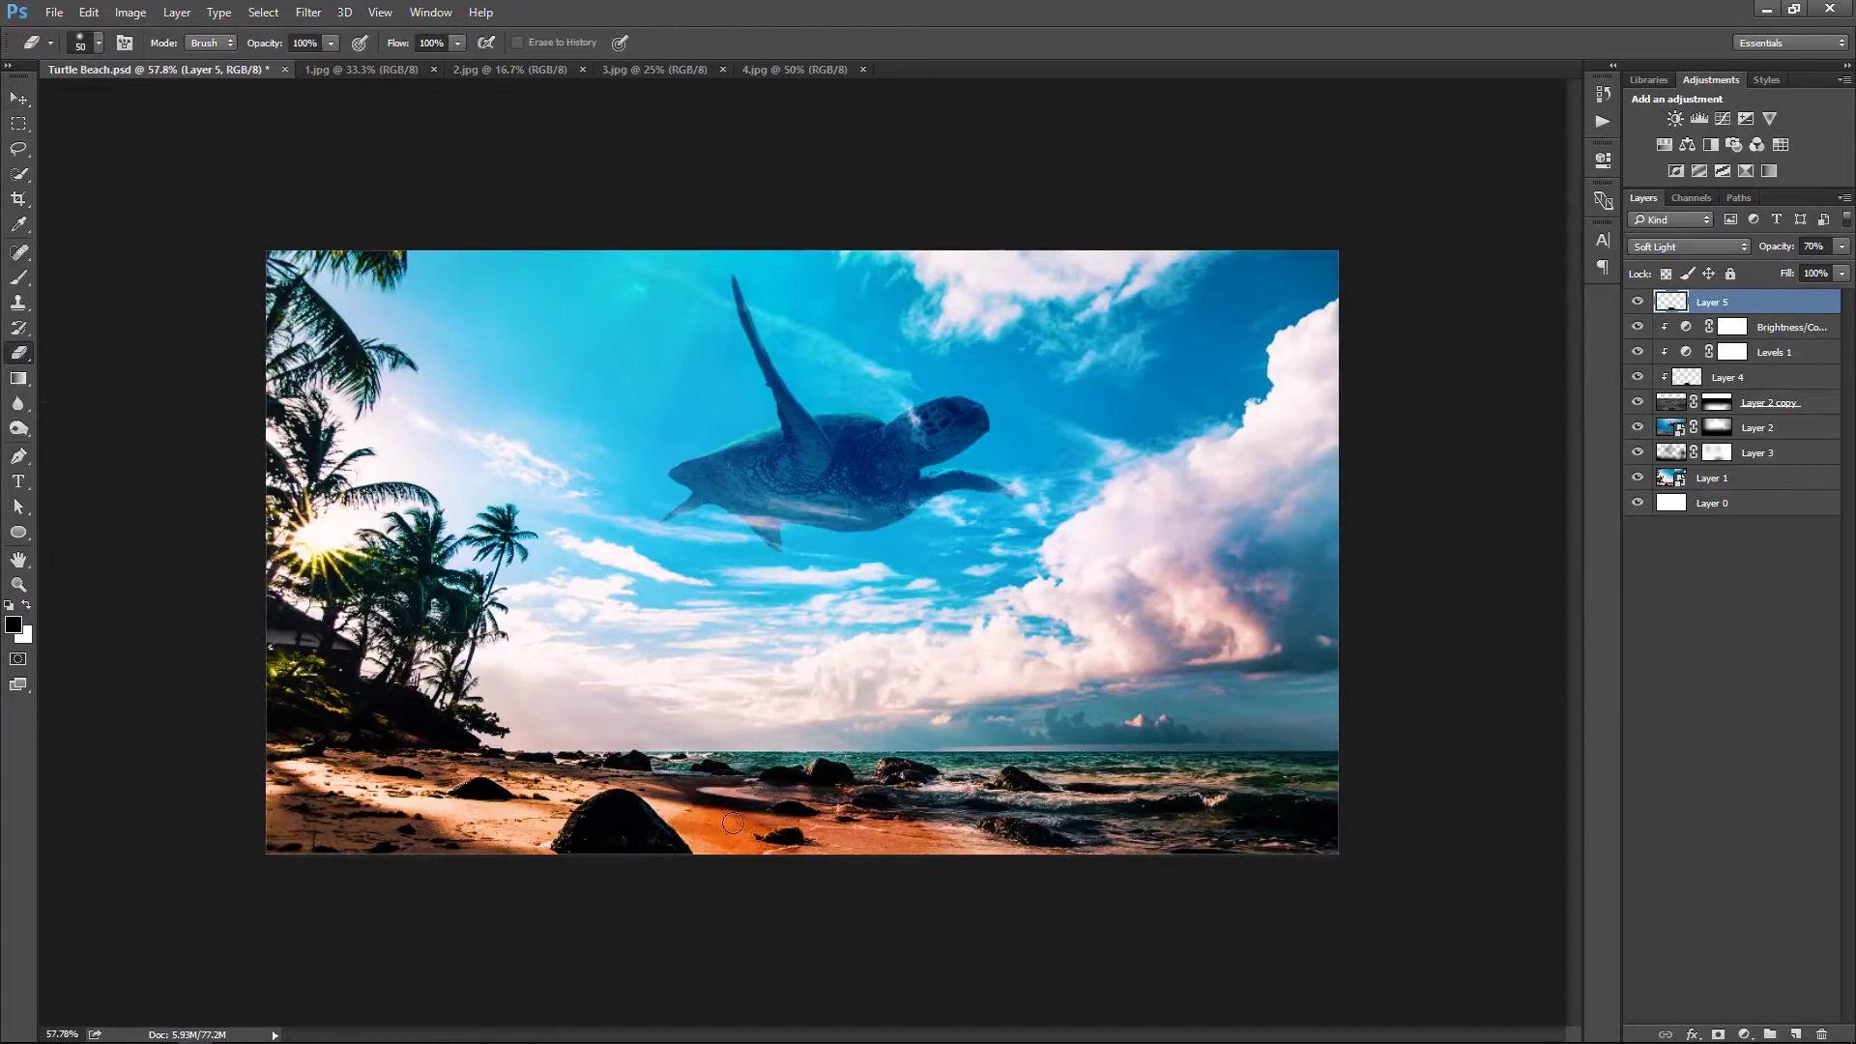
left_click_drag(737, 821, 713, 823)
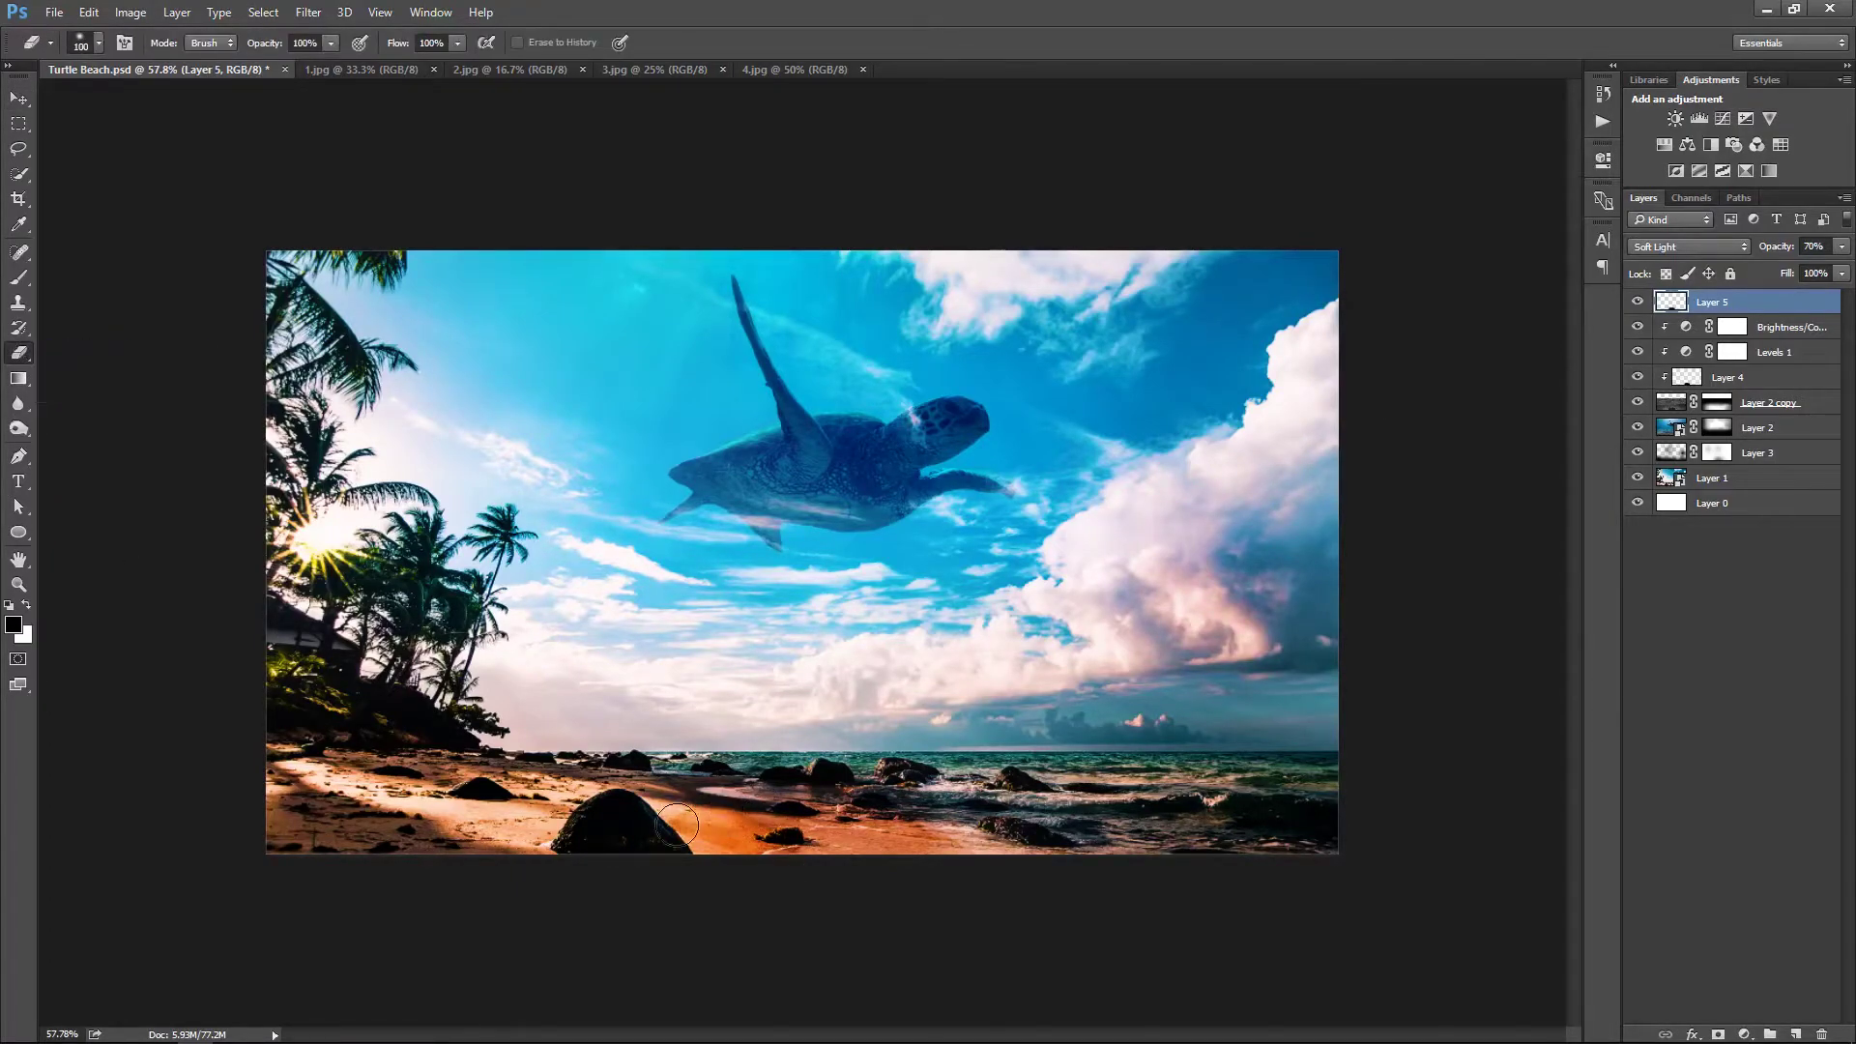
key("ctrl+z")
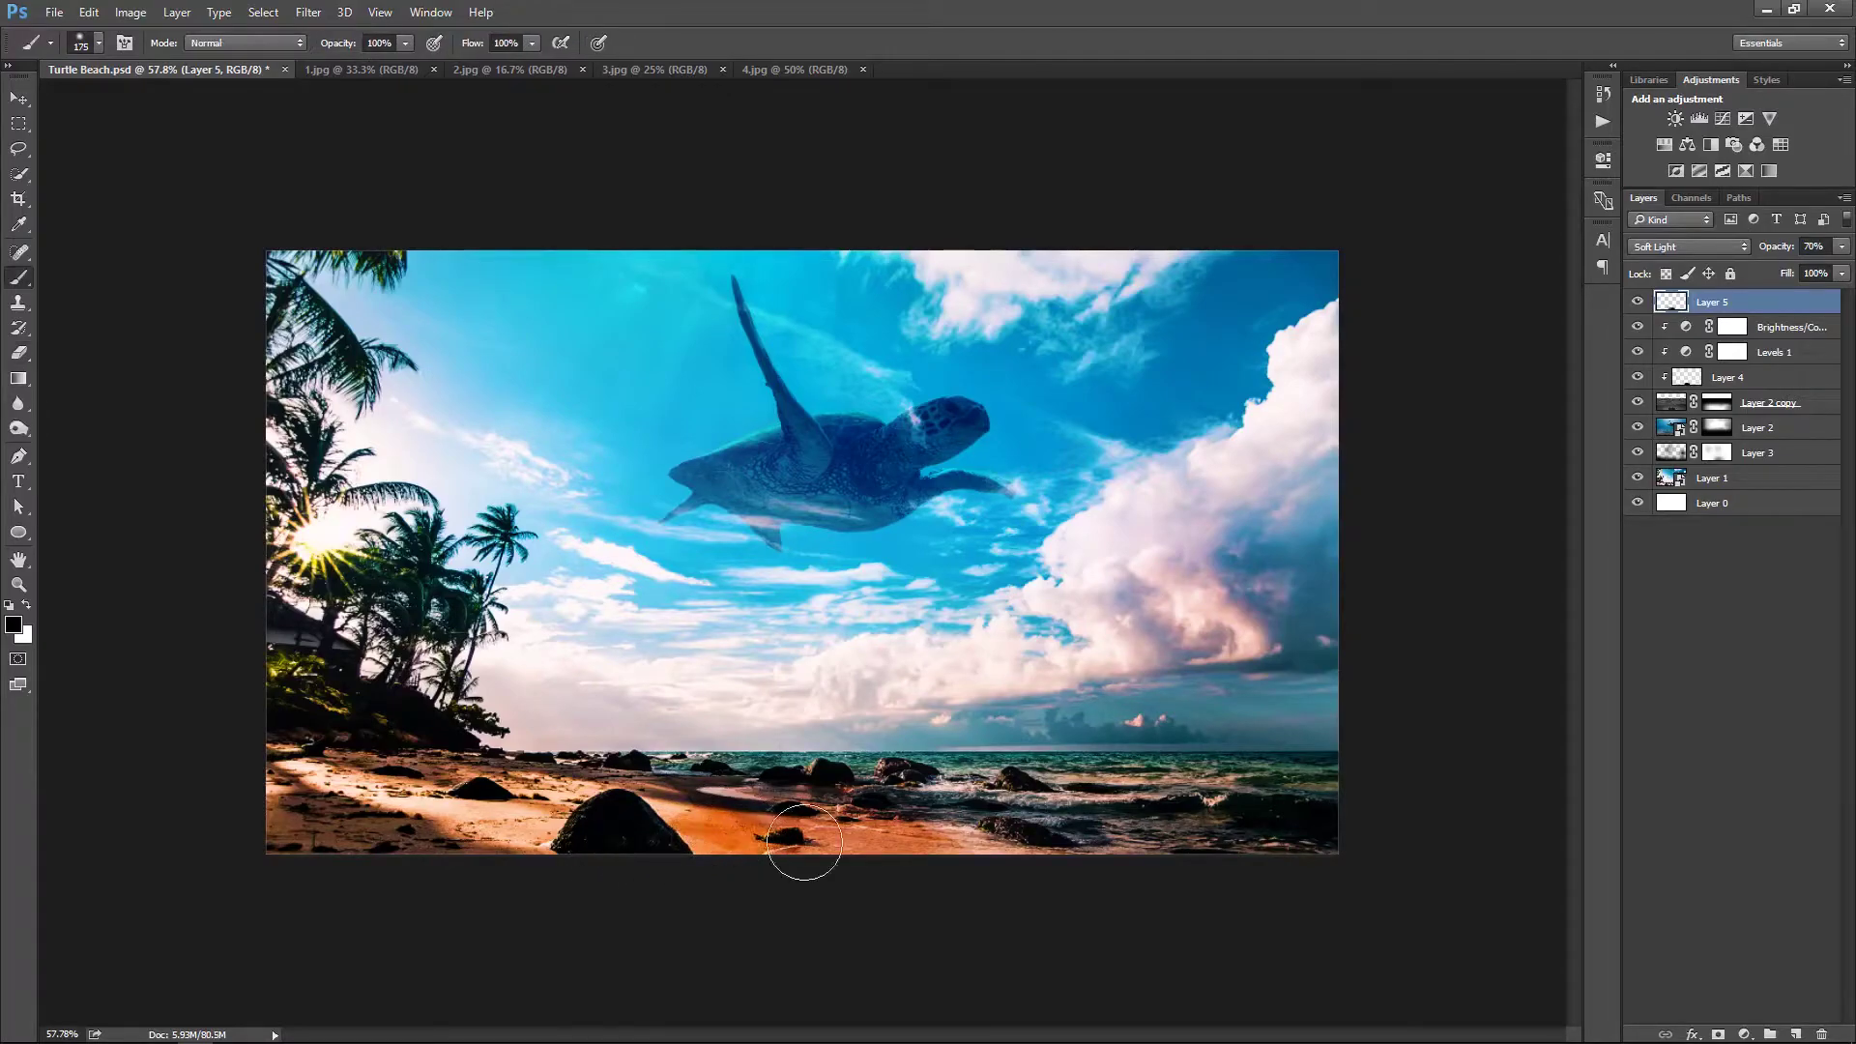
key("4")
key("bracketright")
key("bracketright")
key("bracketright")
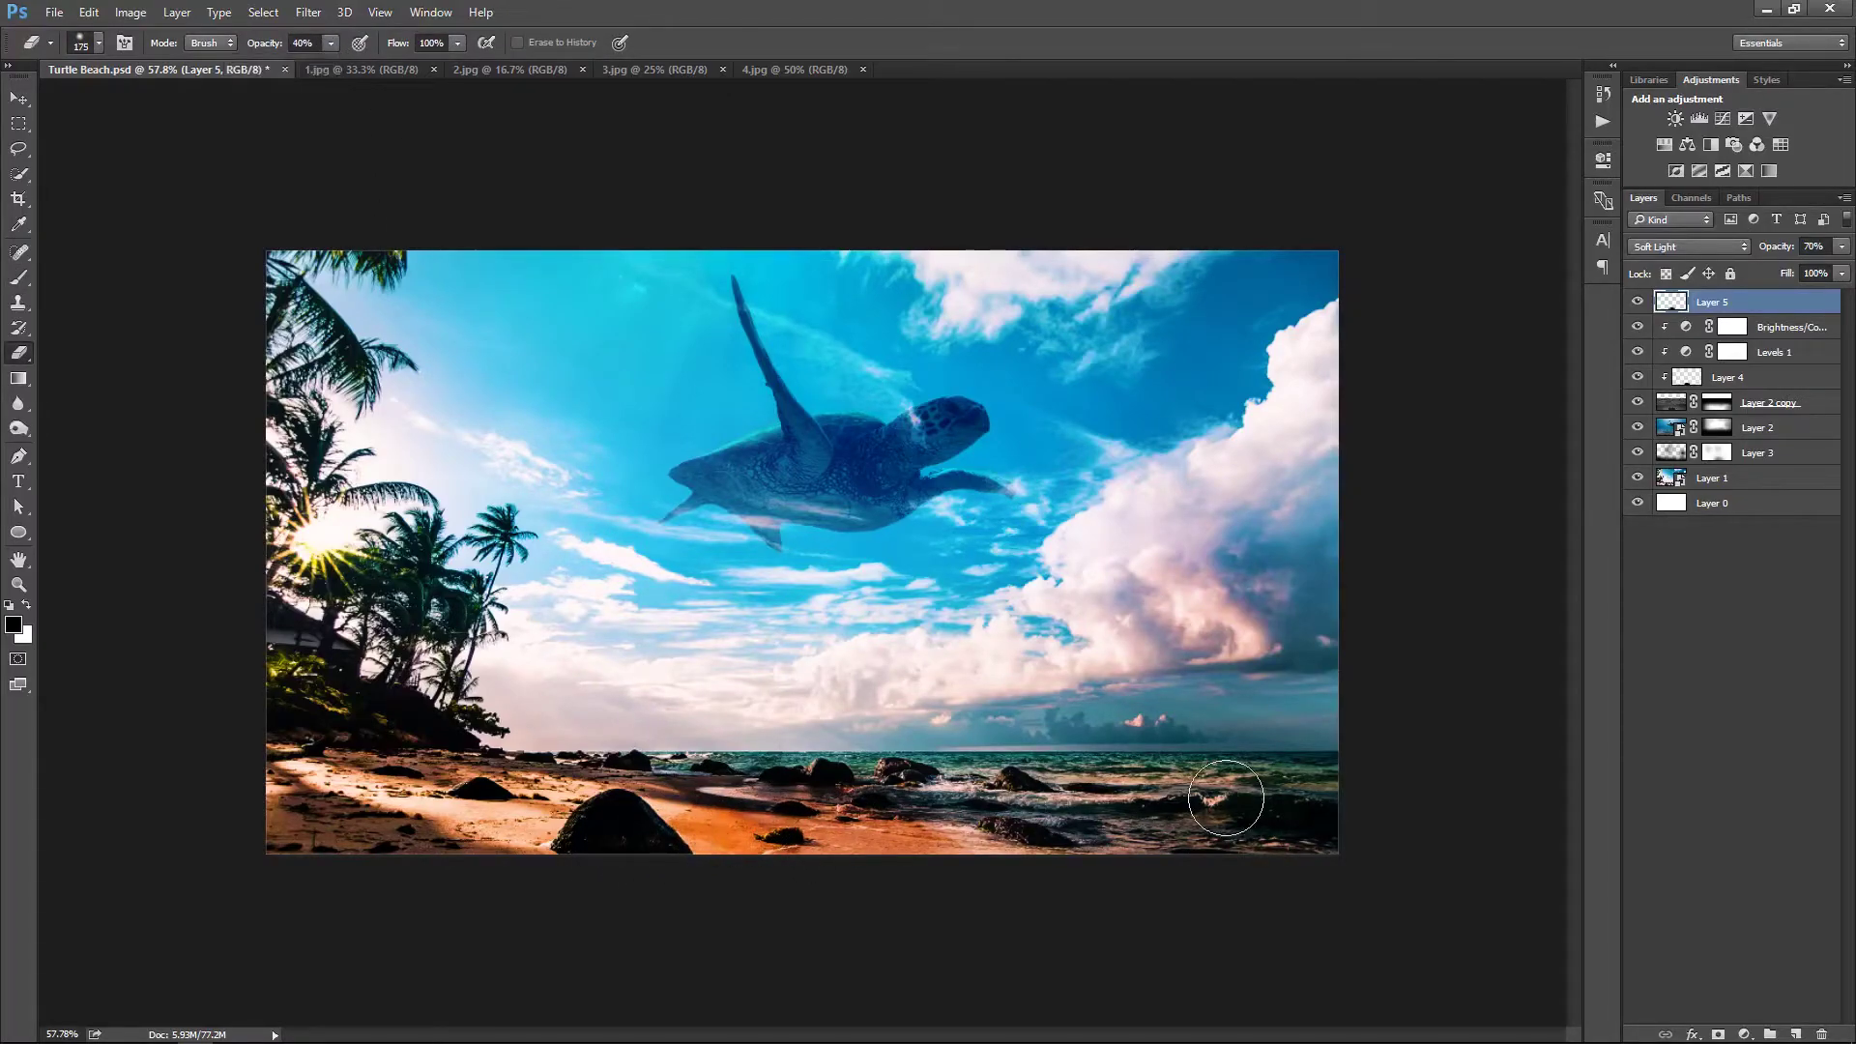
key("ctrl+j")
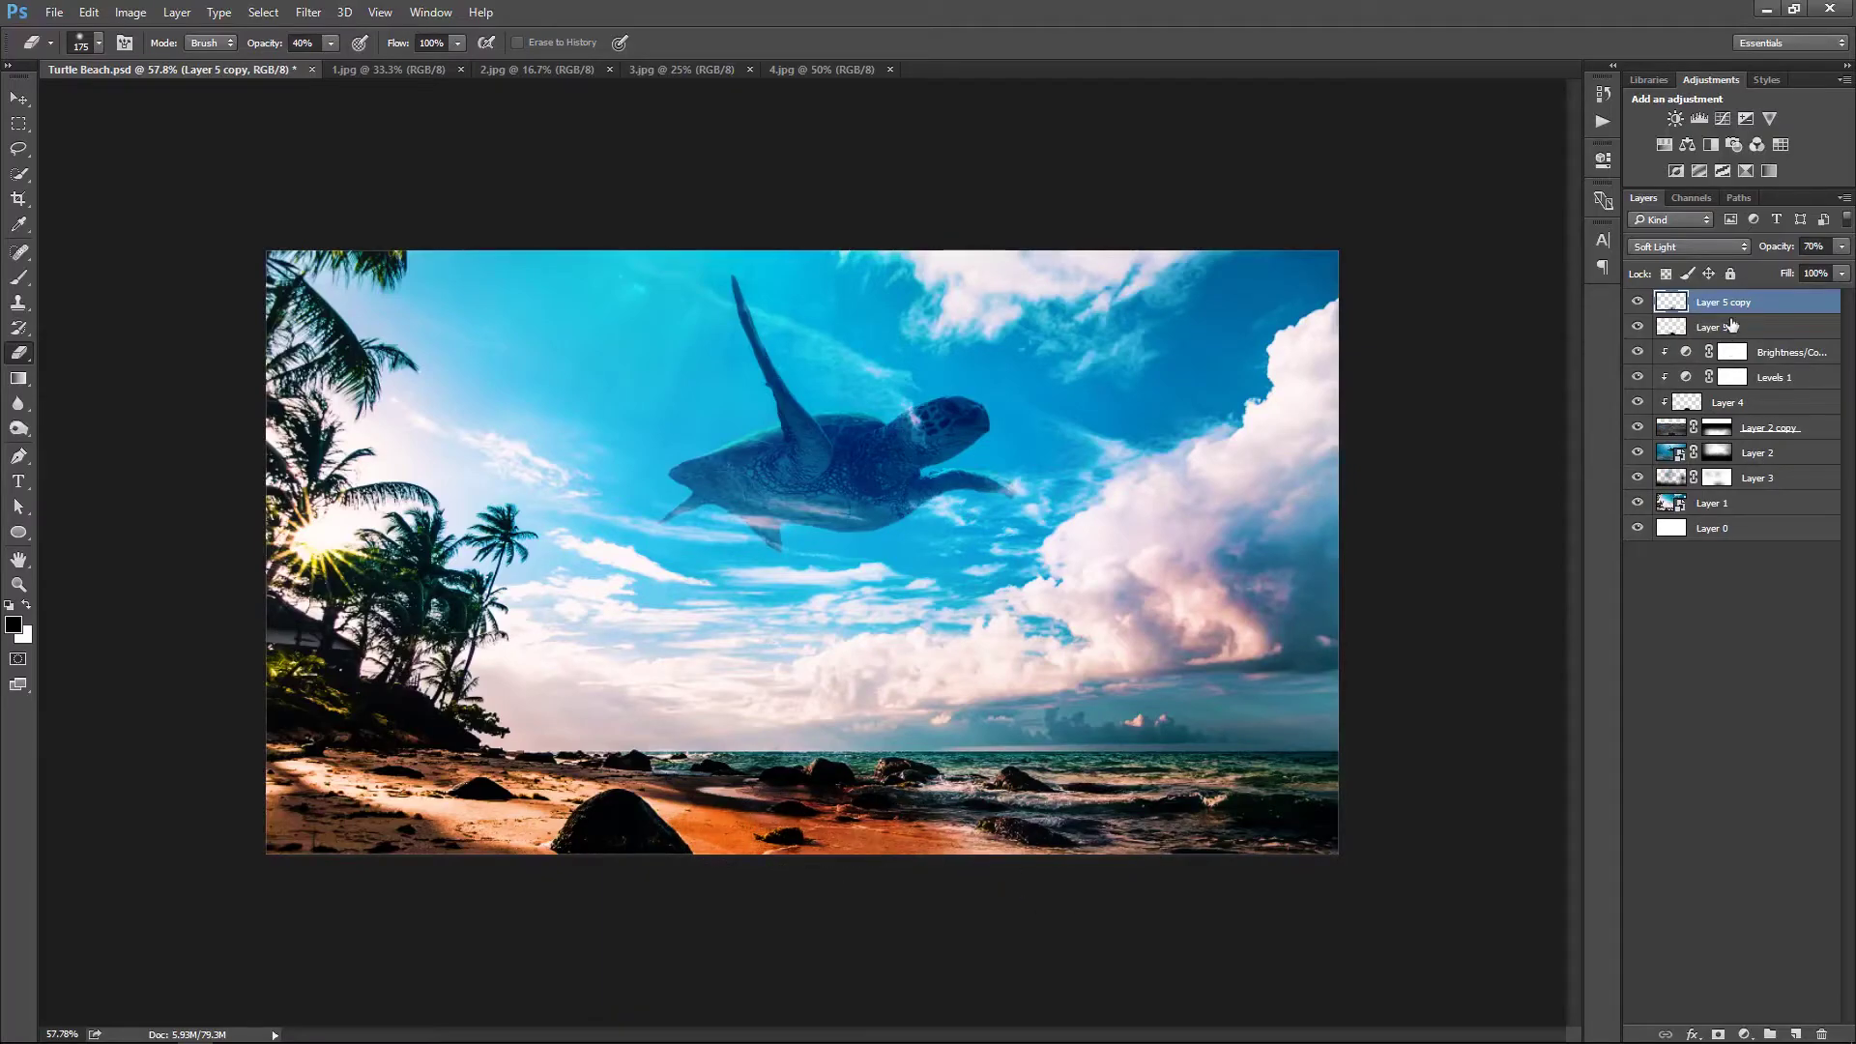
Set Layer 5 copy to 100% opacity, nudge it slightly down-right, and fit the image on screen
key("v")
key("0")
left_click_drag(936, 814, 942, 820)
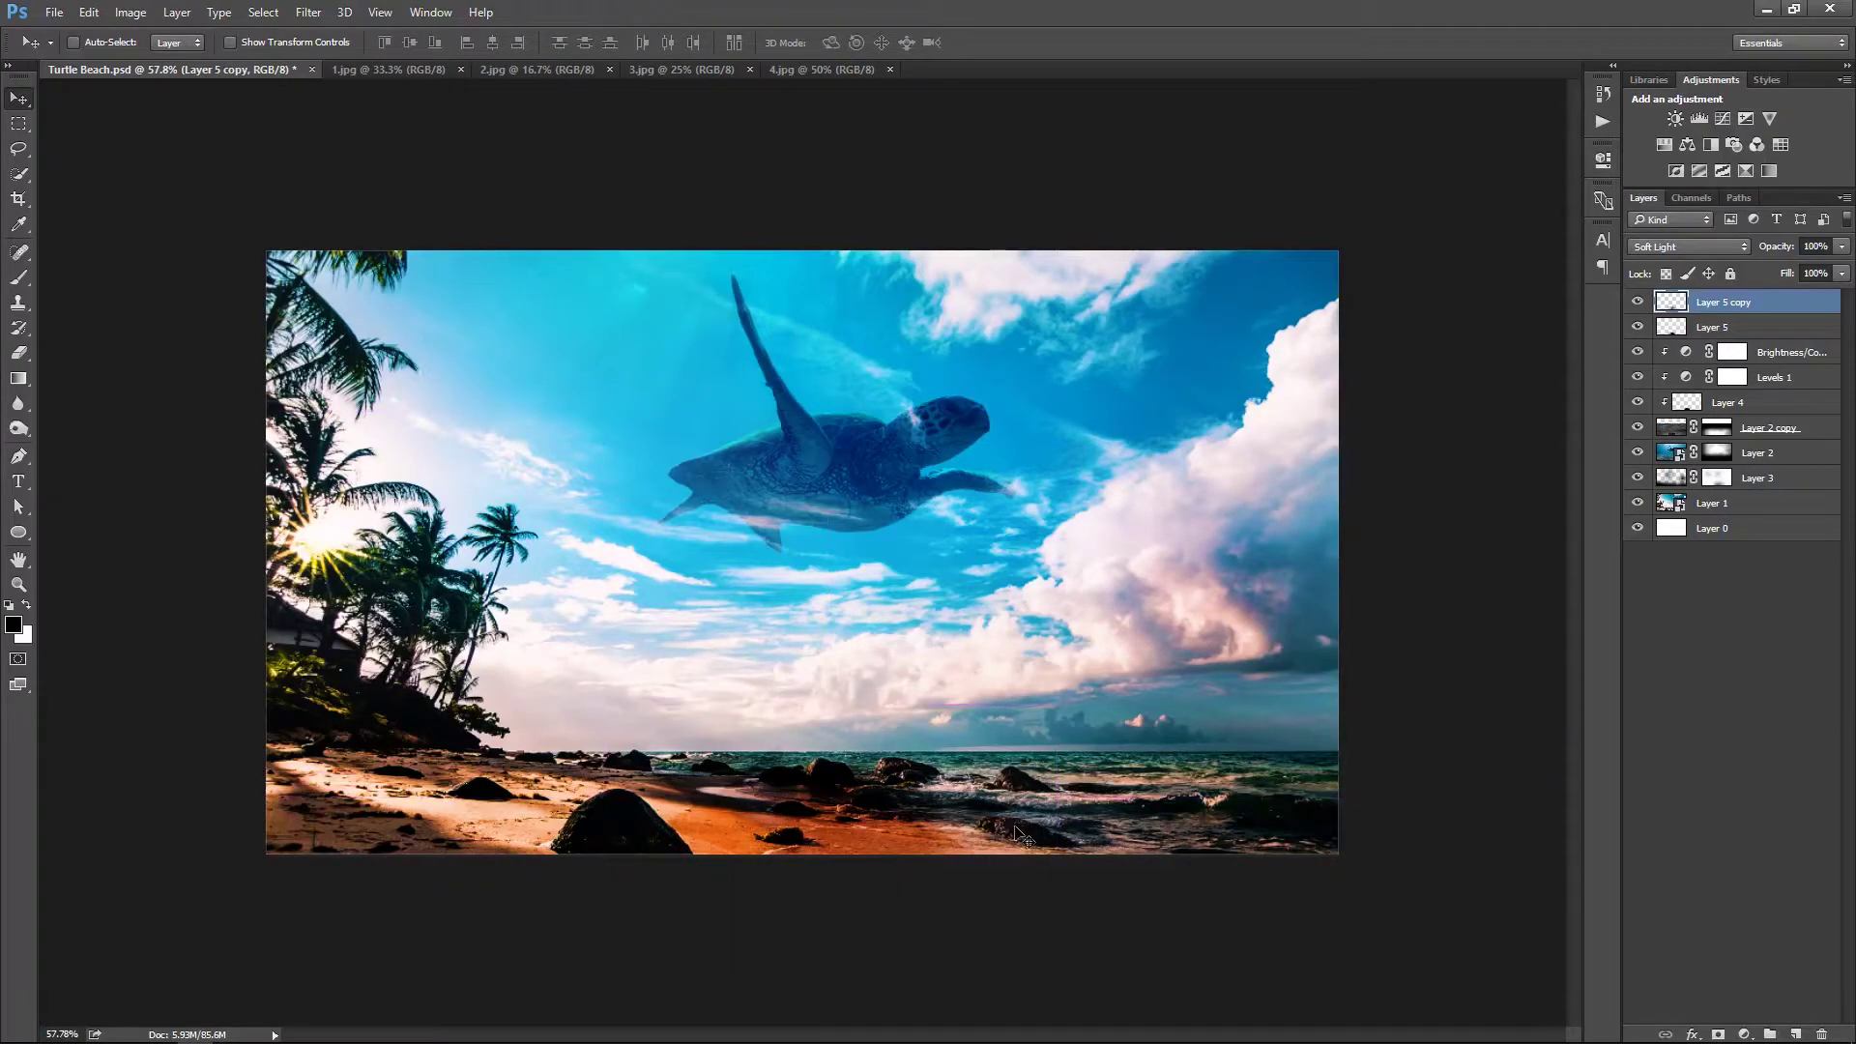
right_click(1080, 716)
left_click(1087, 718)
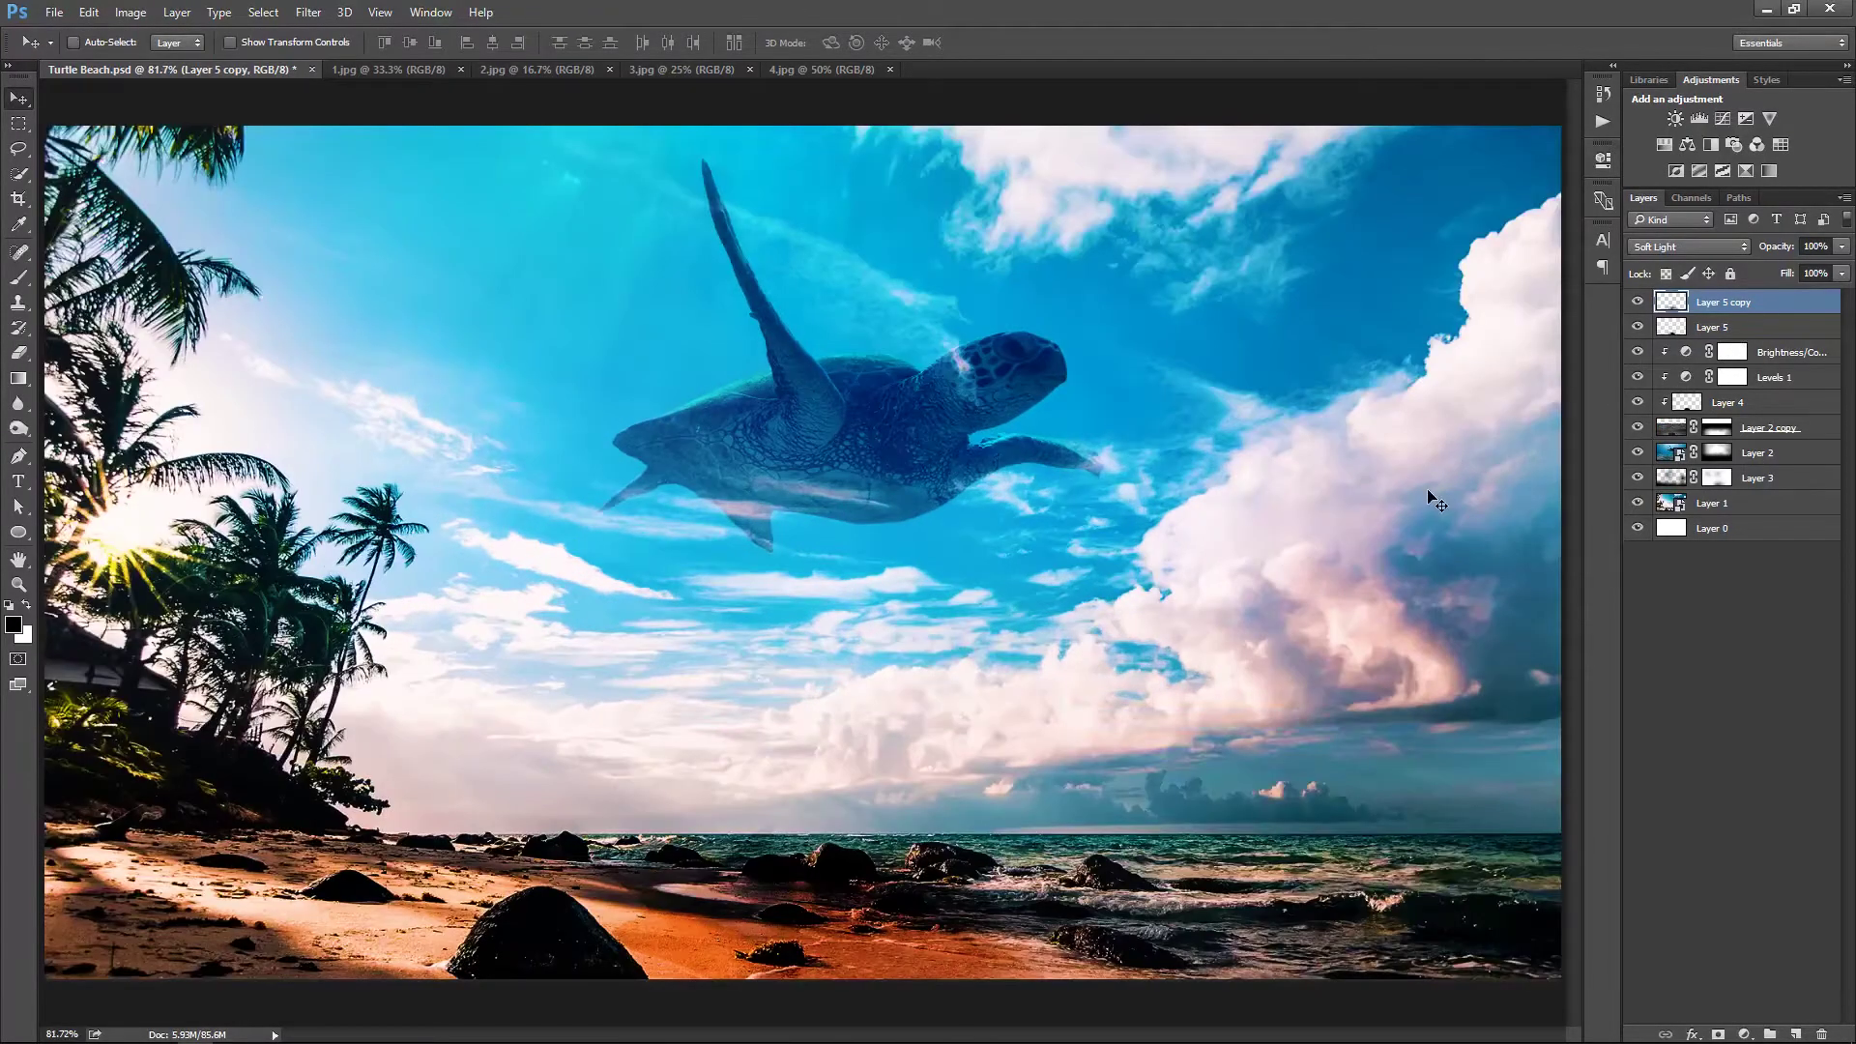
key("alt+bracketleft")
scroll(1285, 394, "down", 3)
key("e")
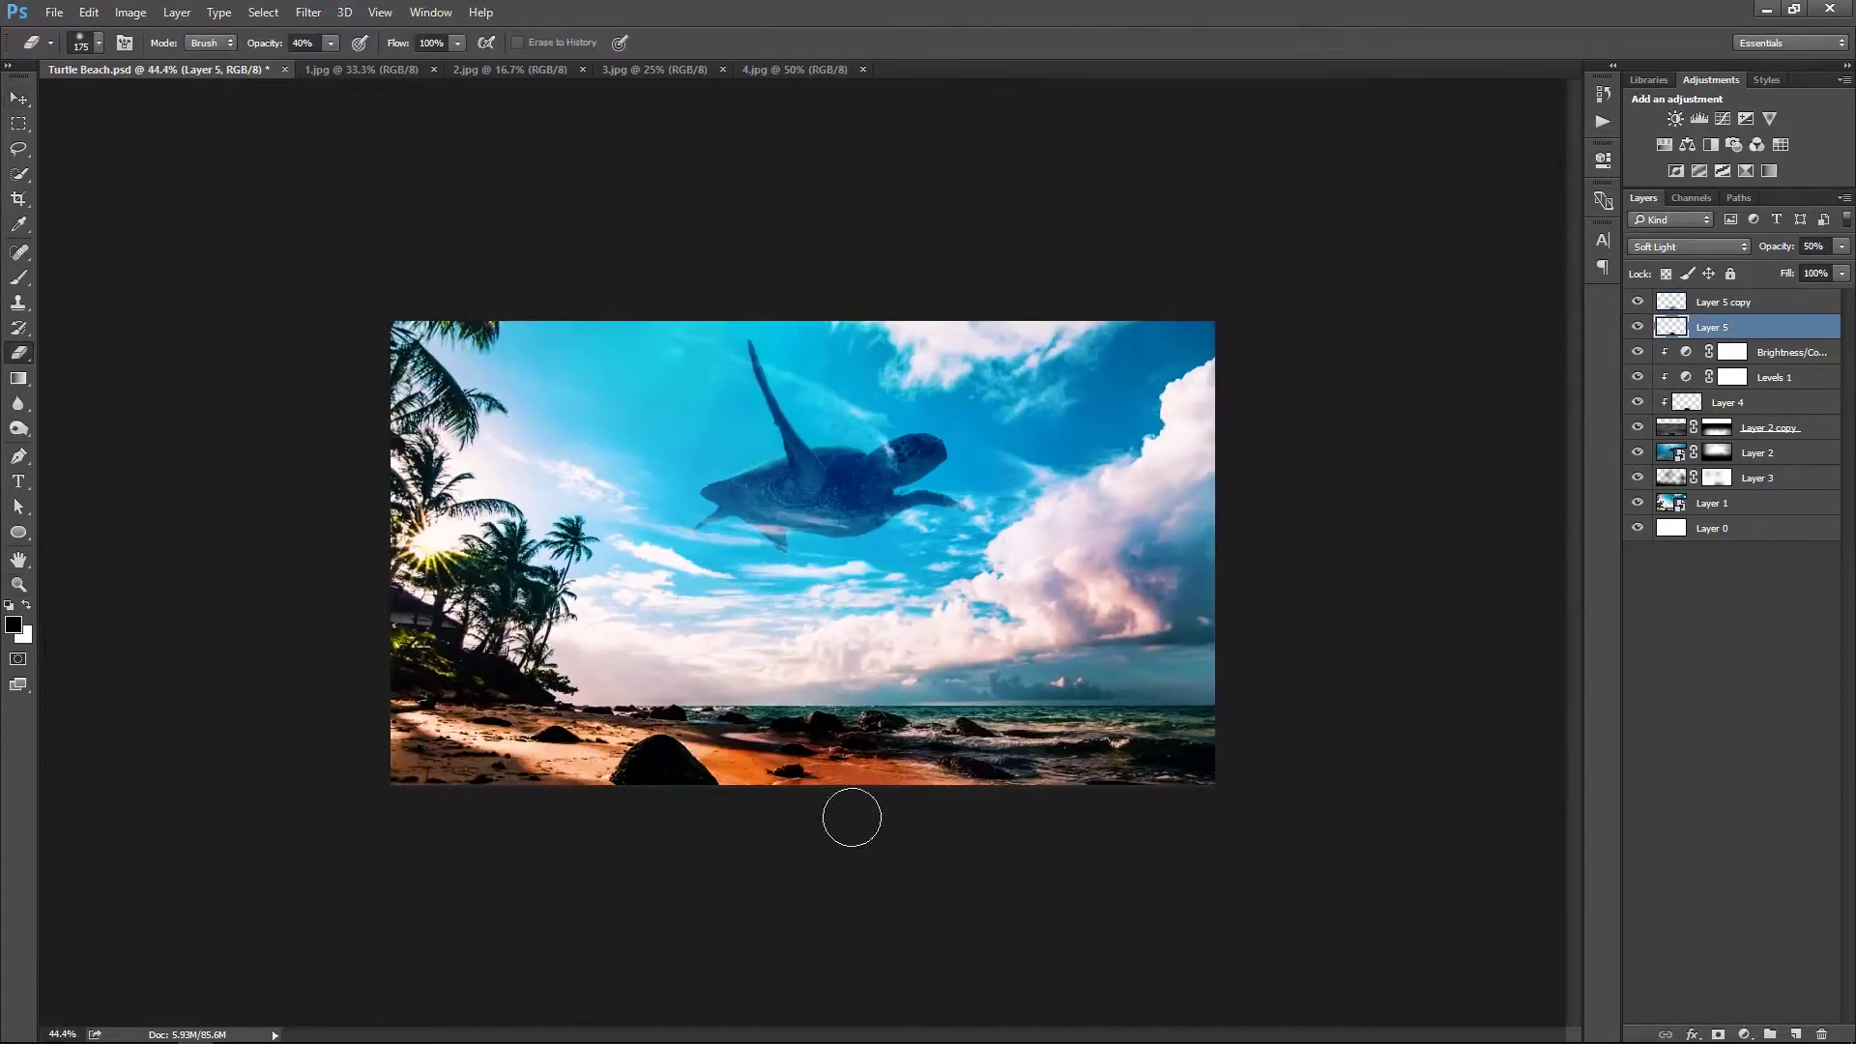
key("v")
key("ctrl+0")
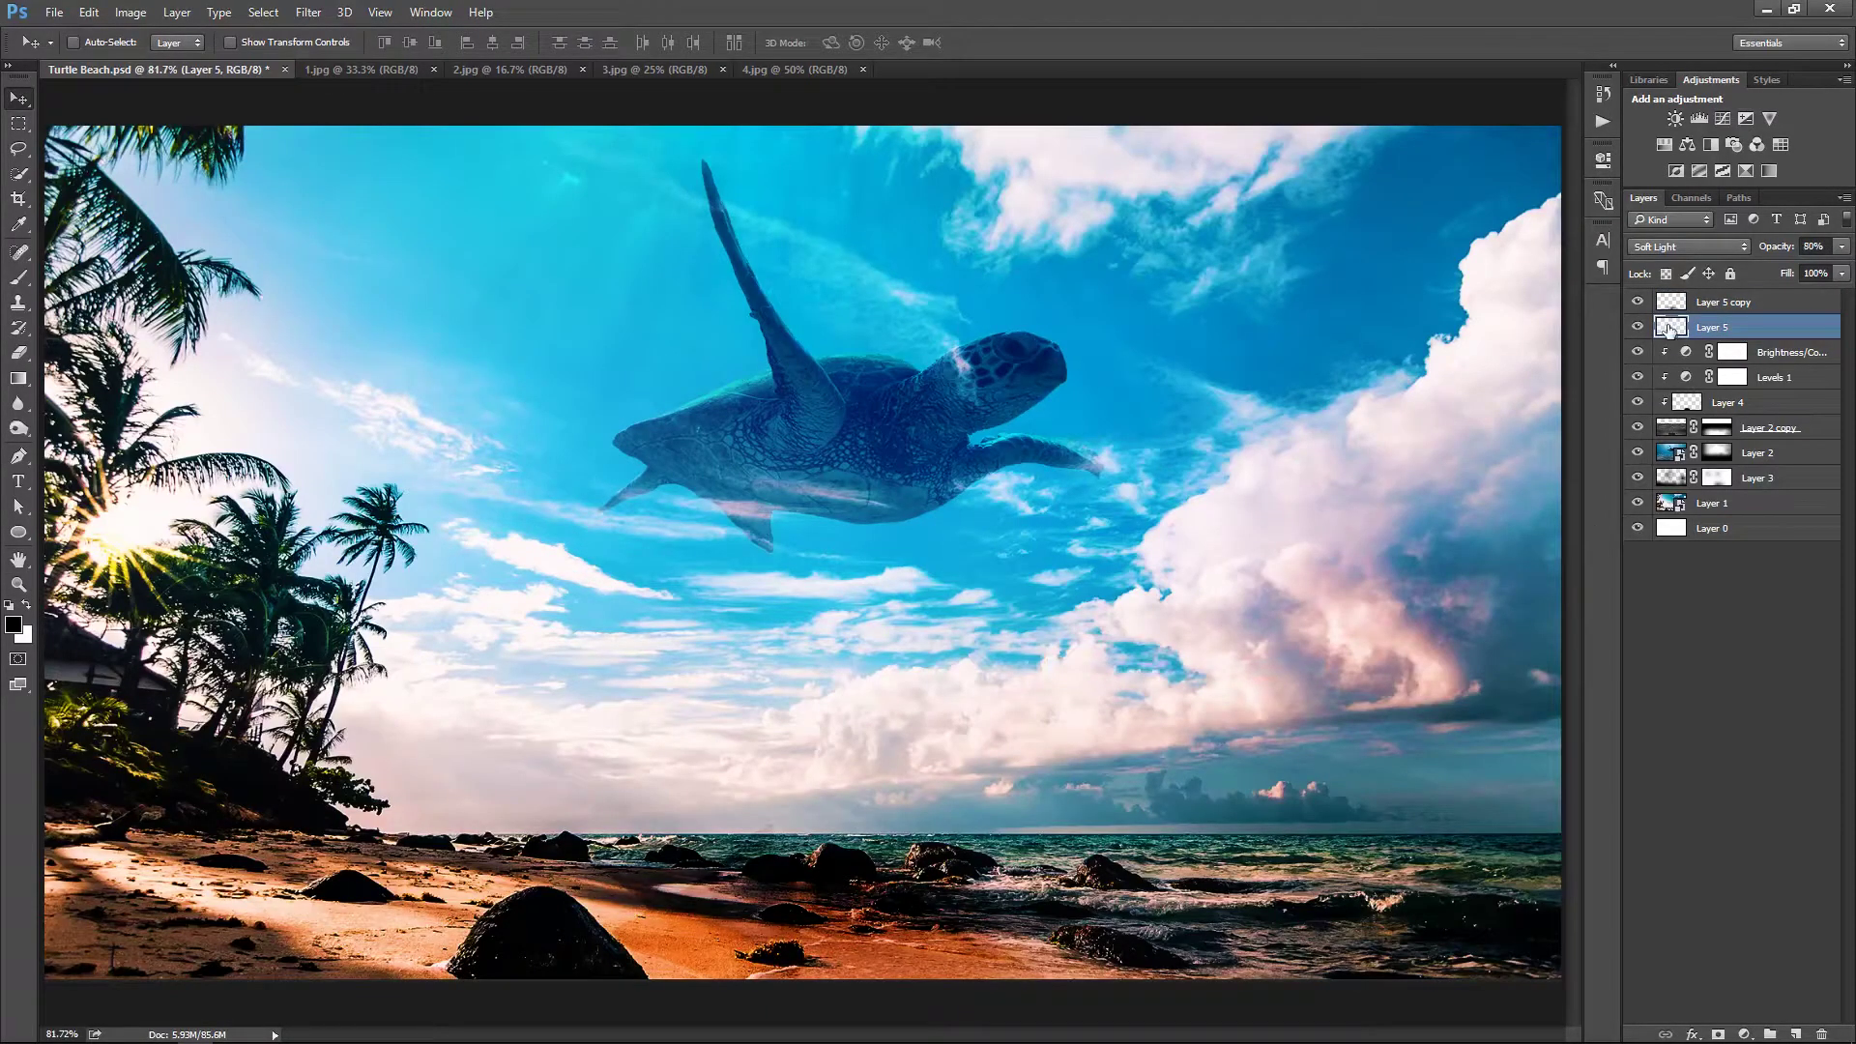
Lower Layer 5 copy to 50% opacity while switching between Eraser, Move and Zoom tools
left_click(1702, 302)
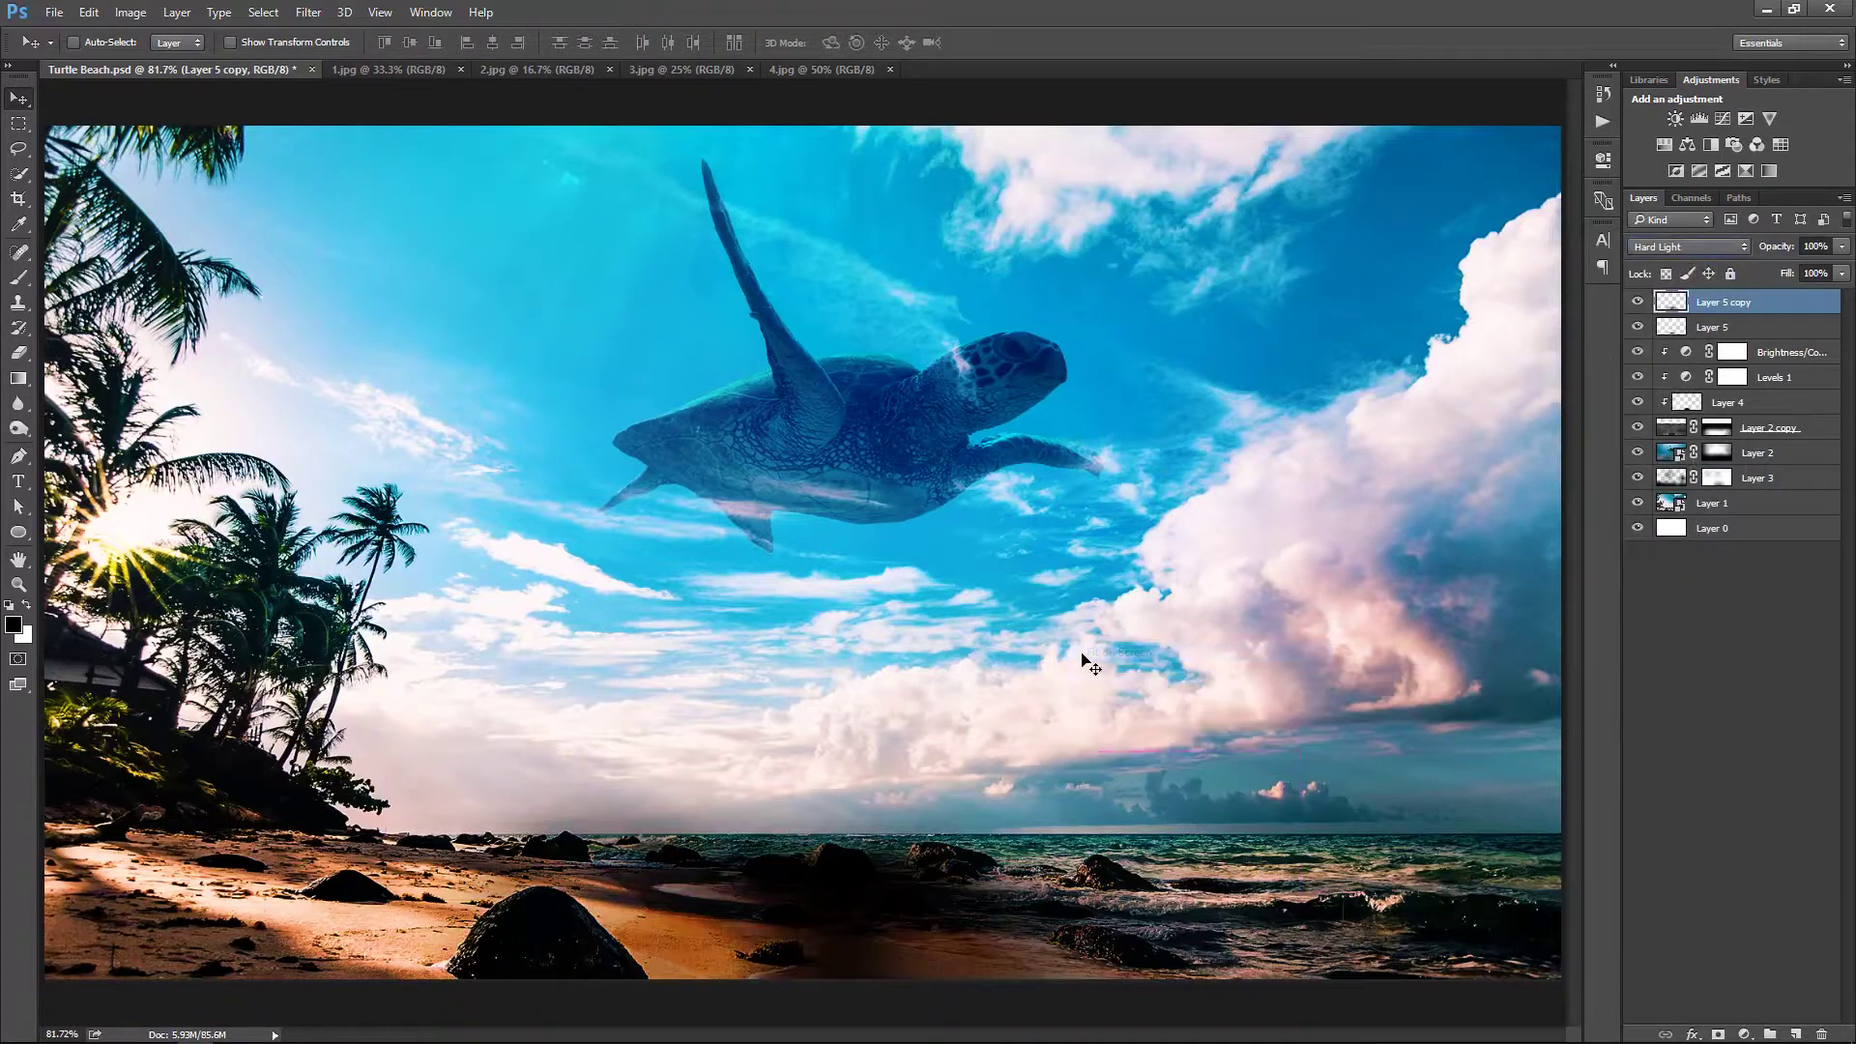
key("5")
key("e")
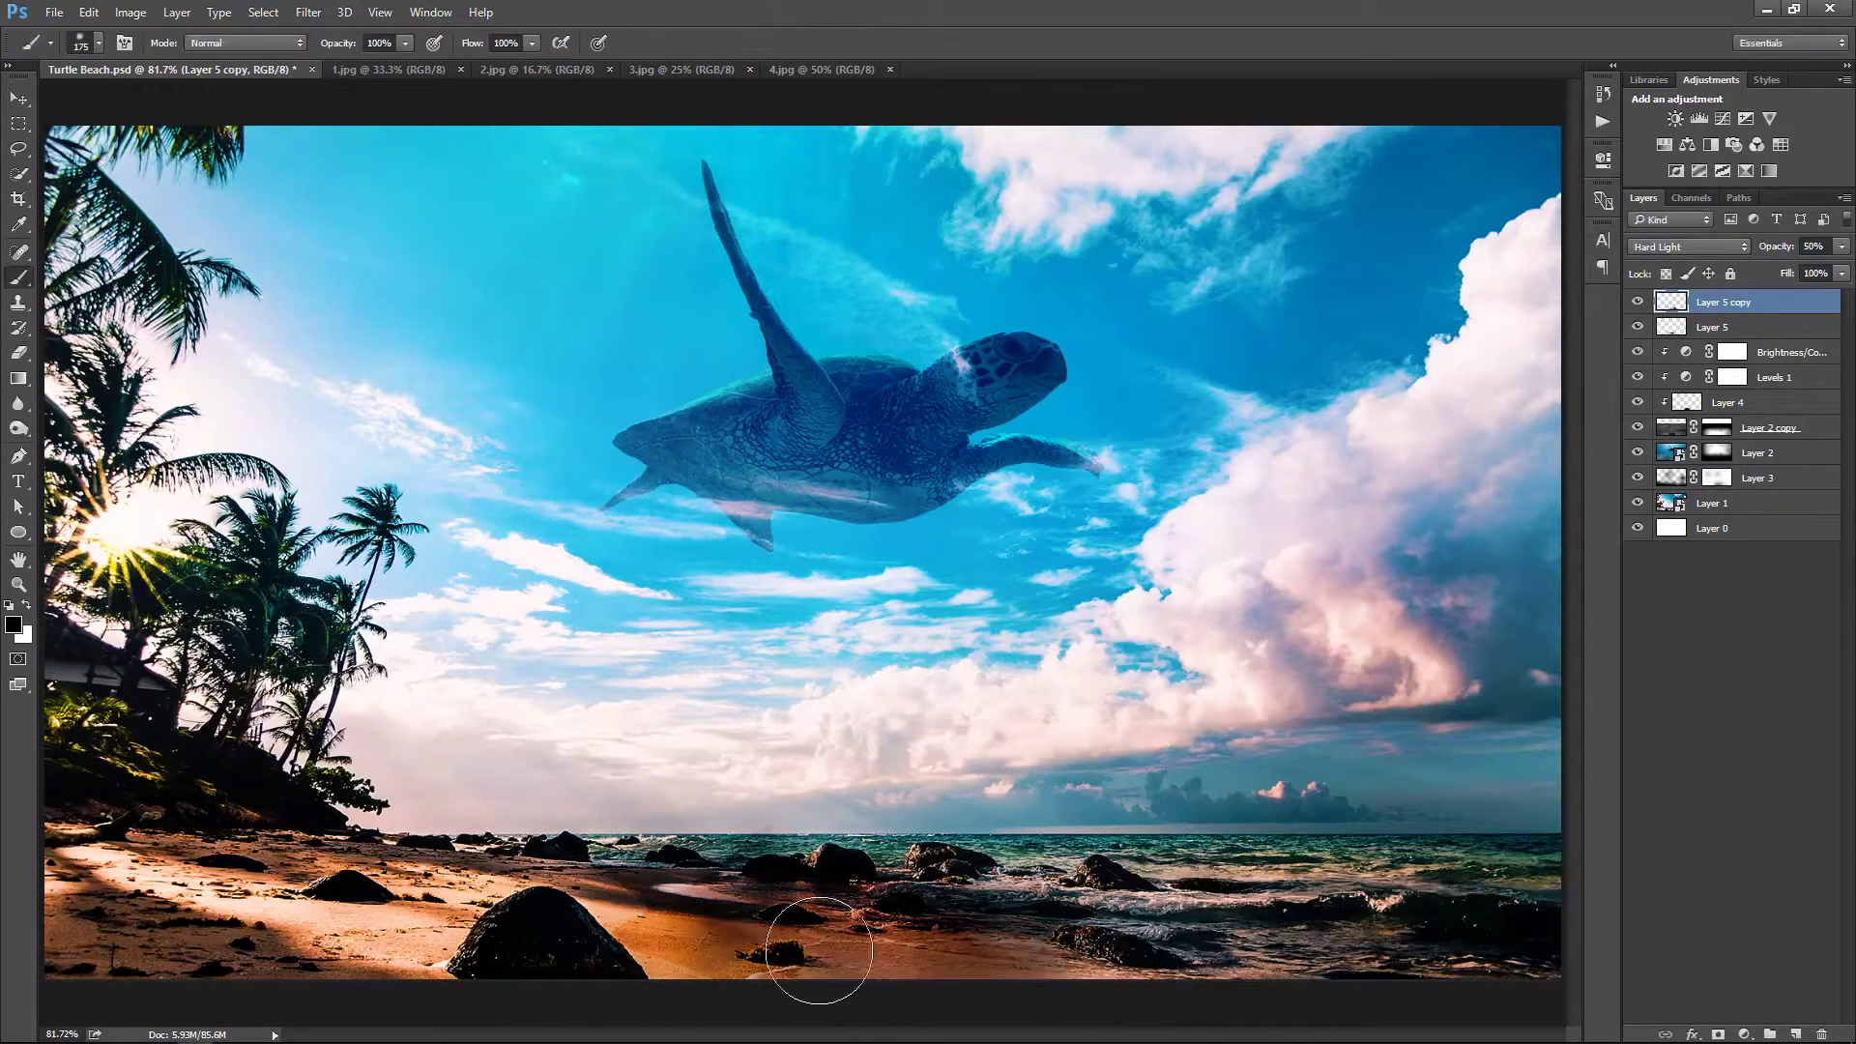
key("v")
right_click(1056, 734)
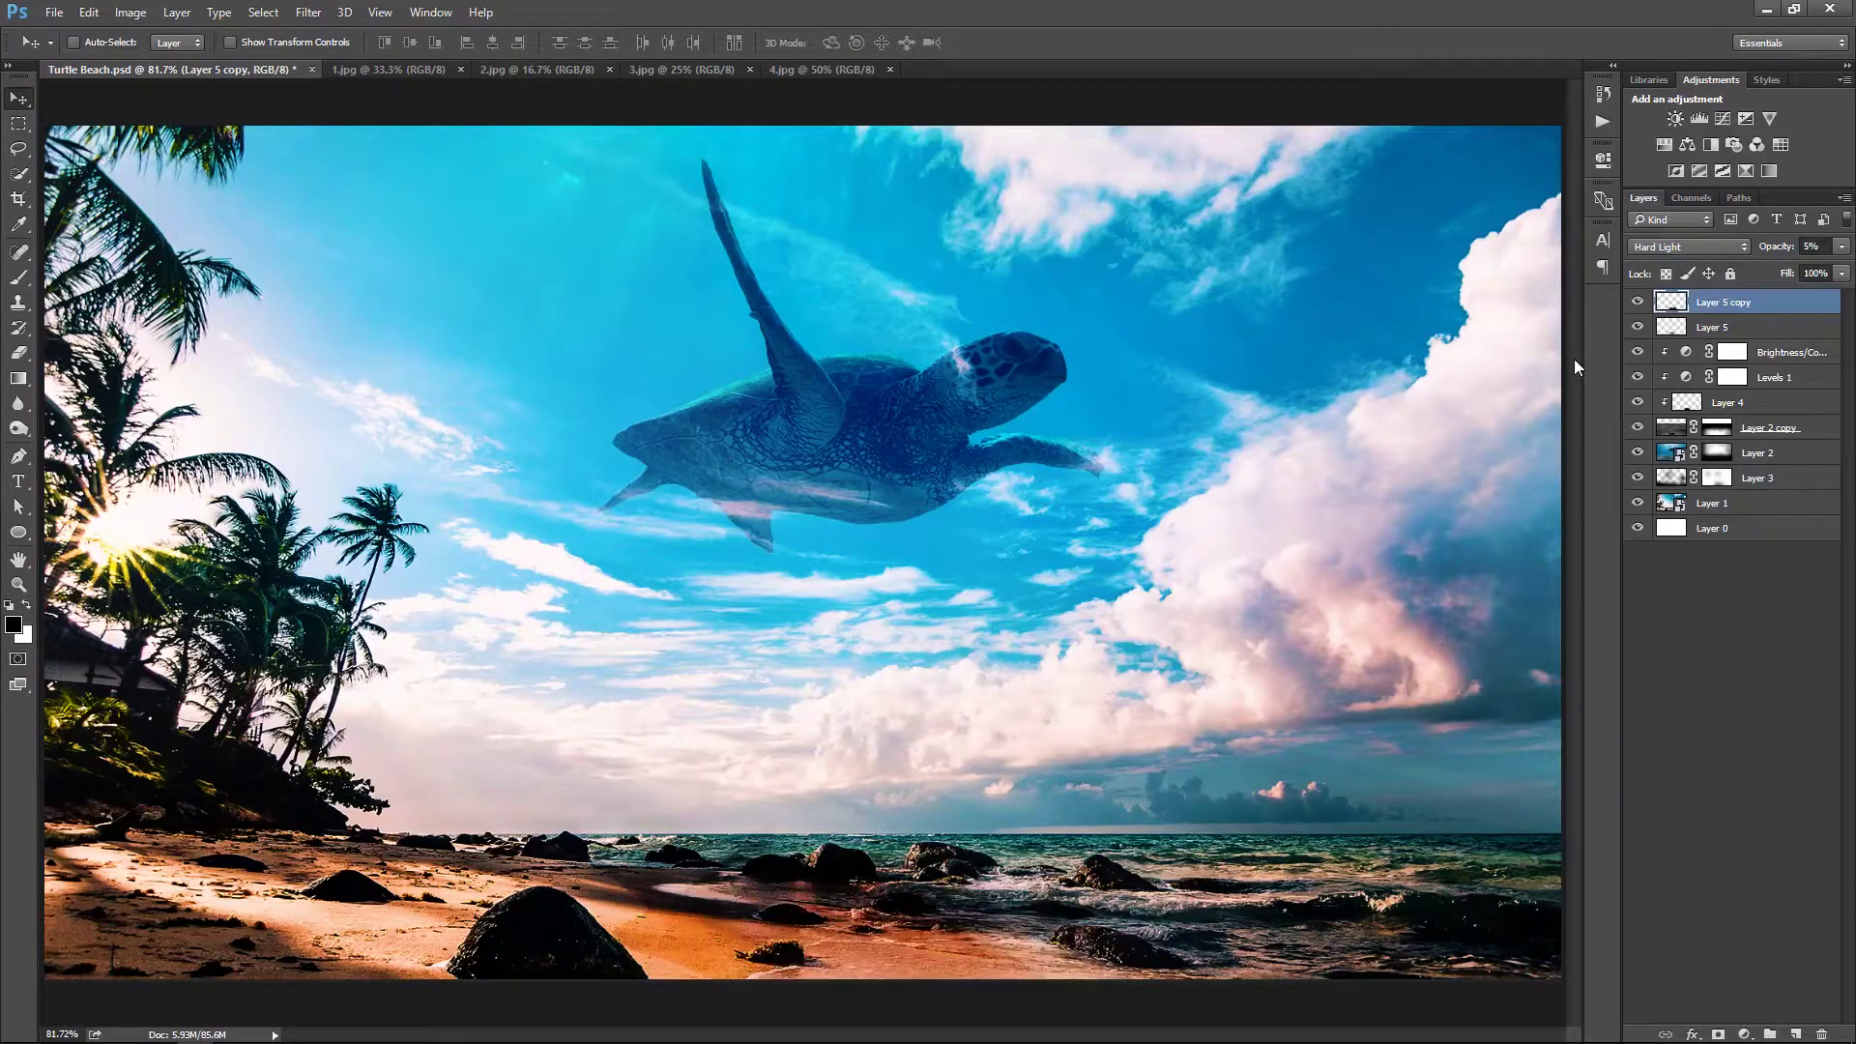
key("e")
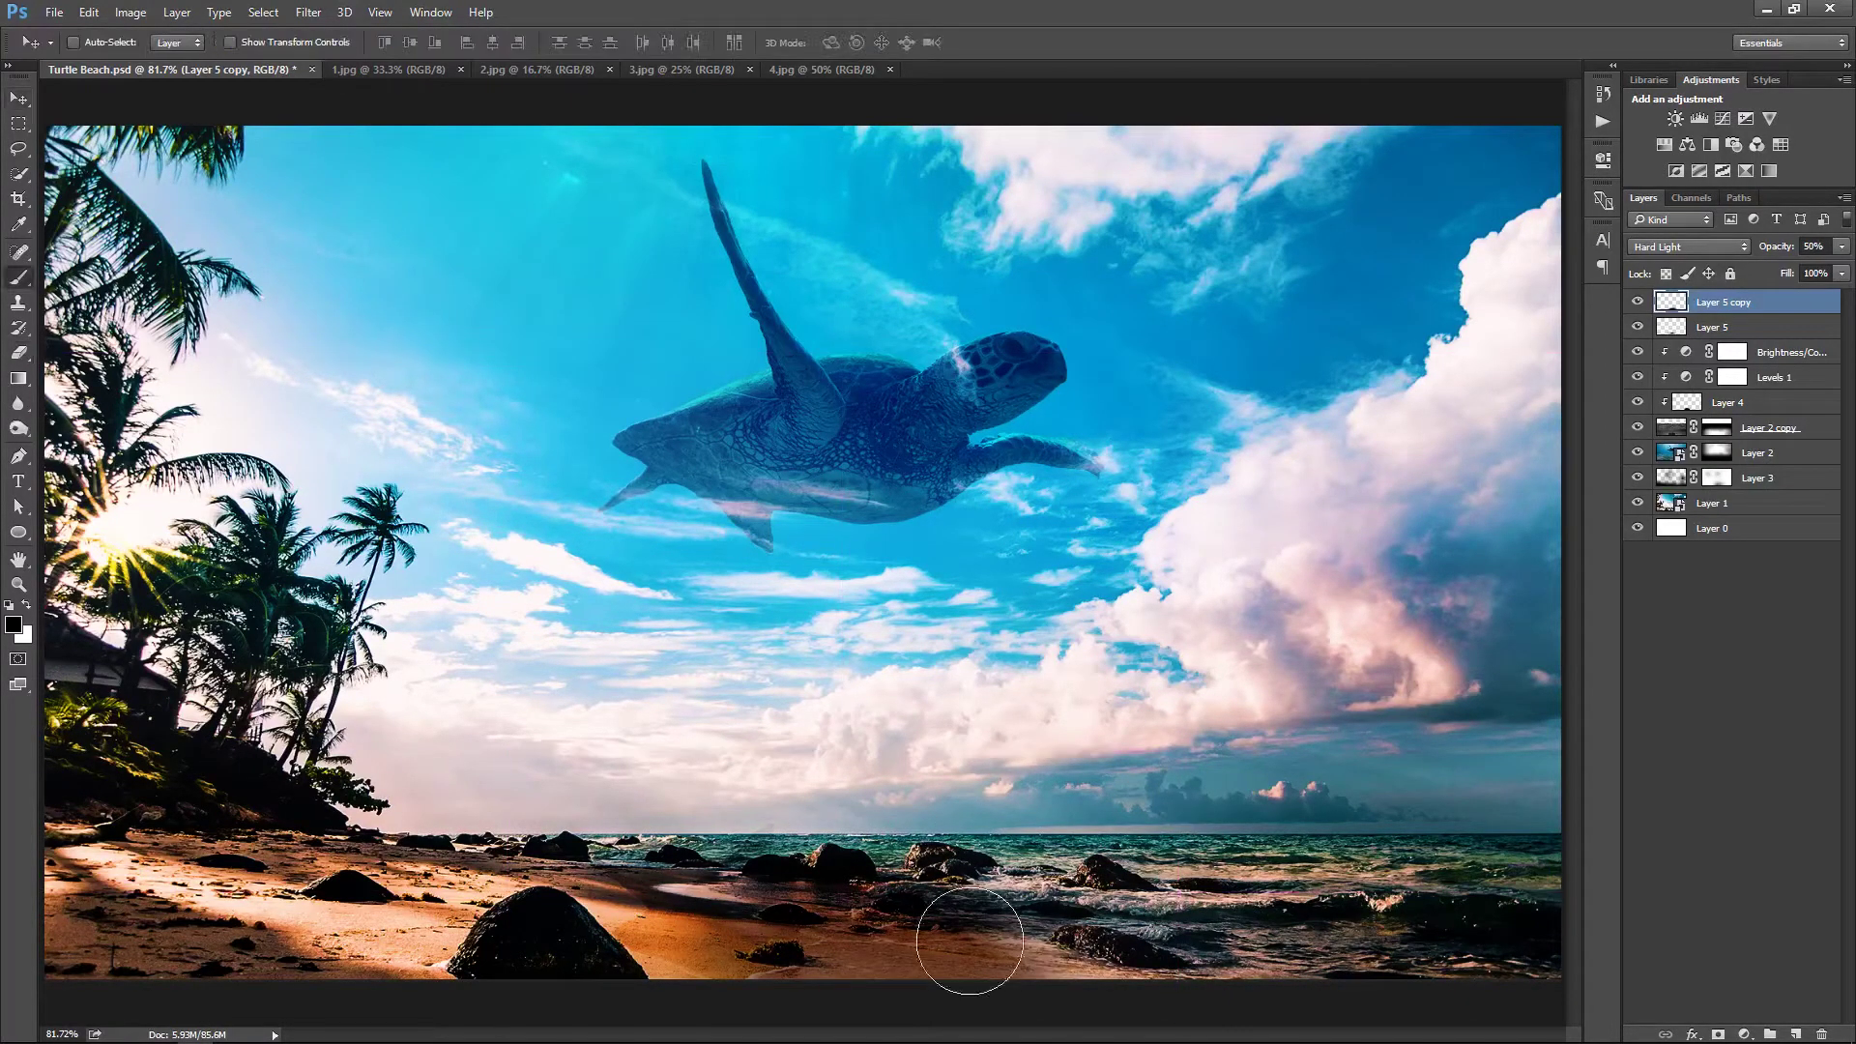
key("v")
right_click(979, 677)
left_click(1027, 689)
key("z")
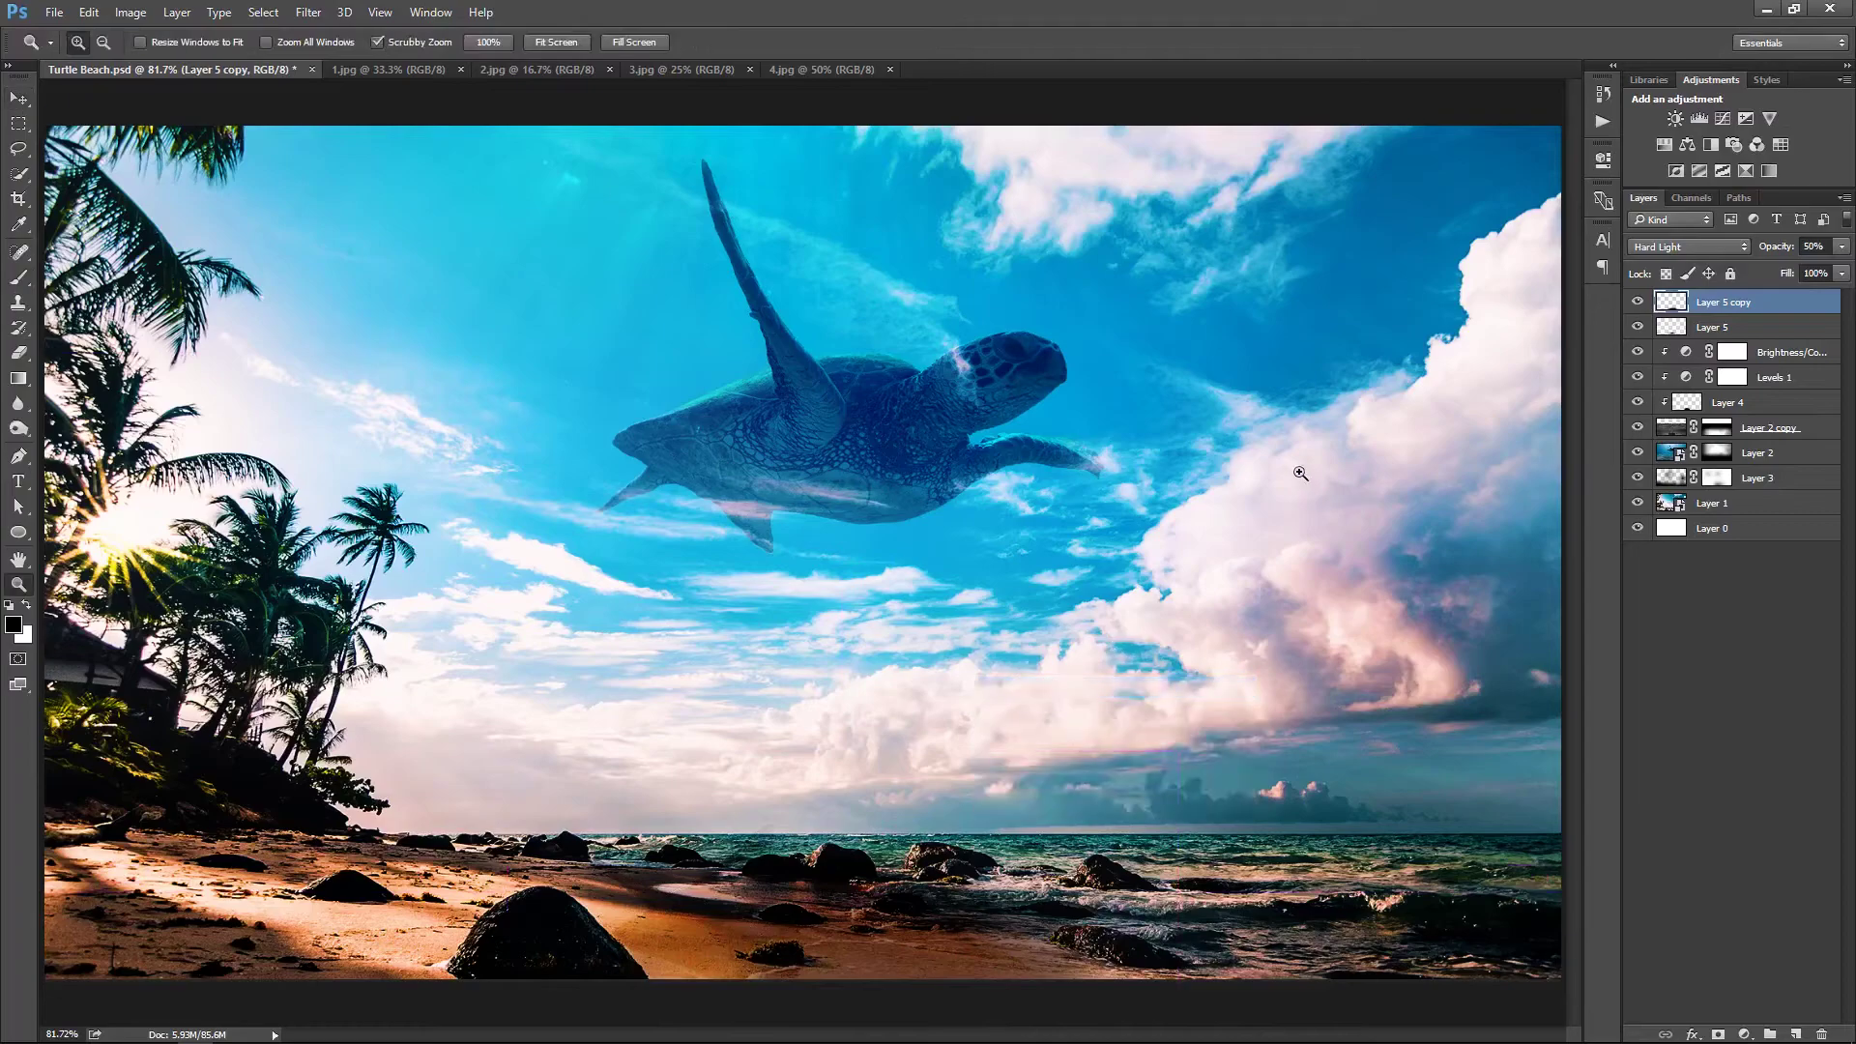
key("v")
right_click(1016, 440)
left_click(1039, 450)
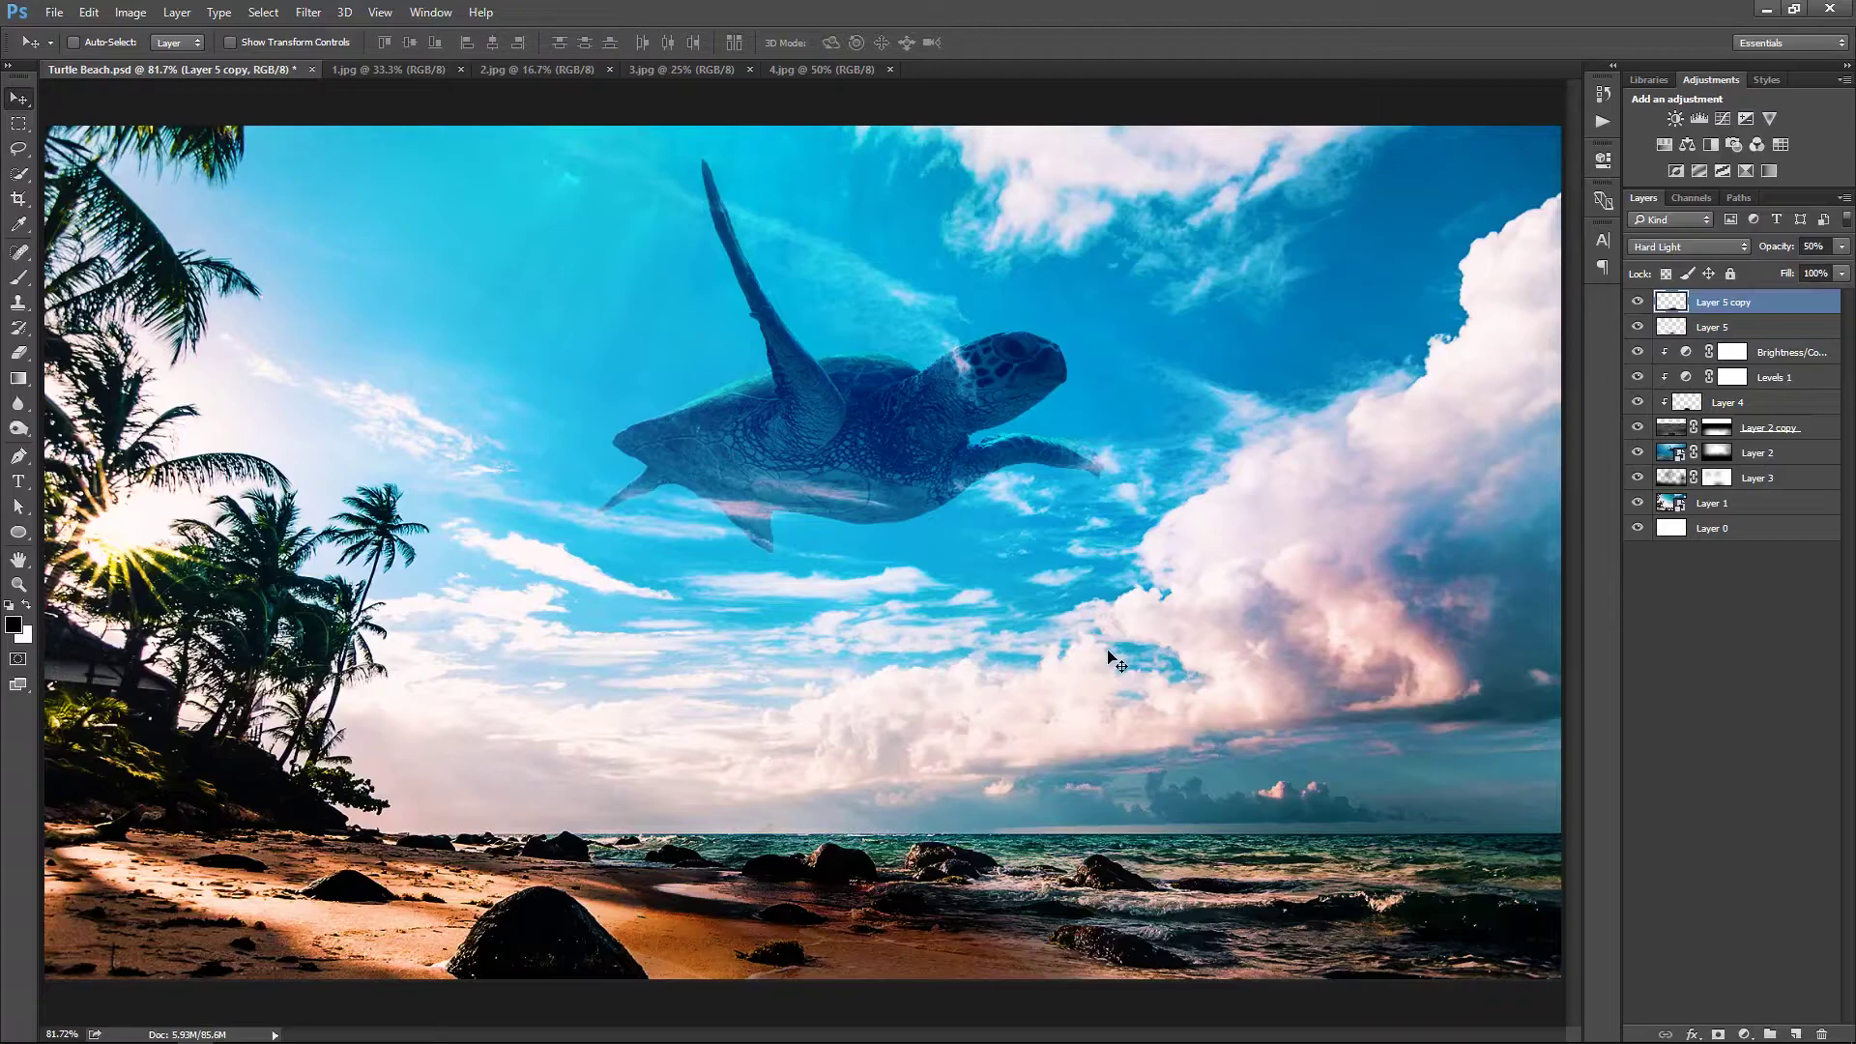
Reposition Layer 5 and Layer 5 copy together, then bring up the 4.jpg water-drop photo
left_click(1766, 328, "ctrl")
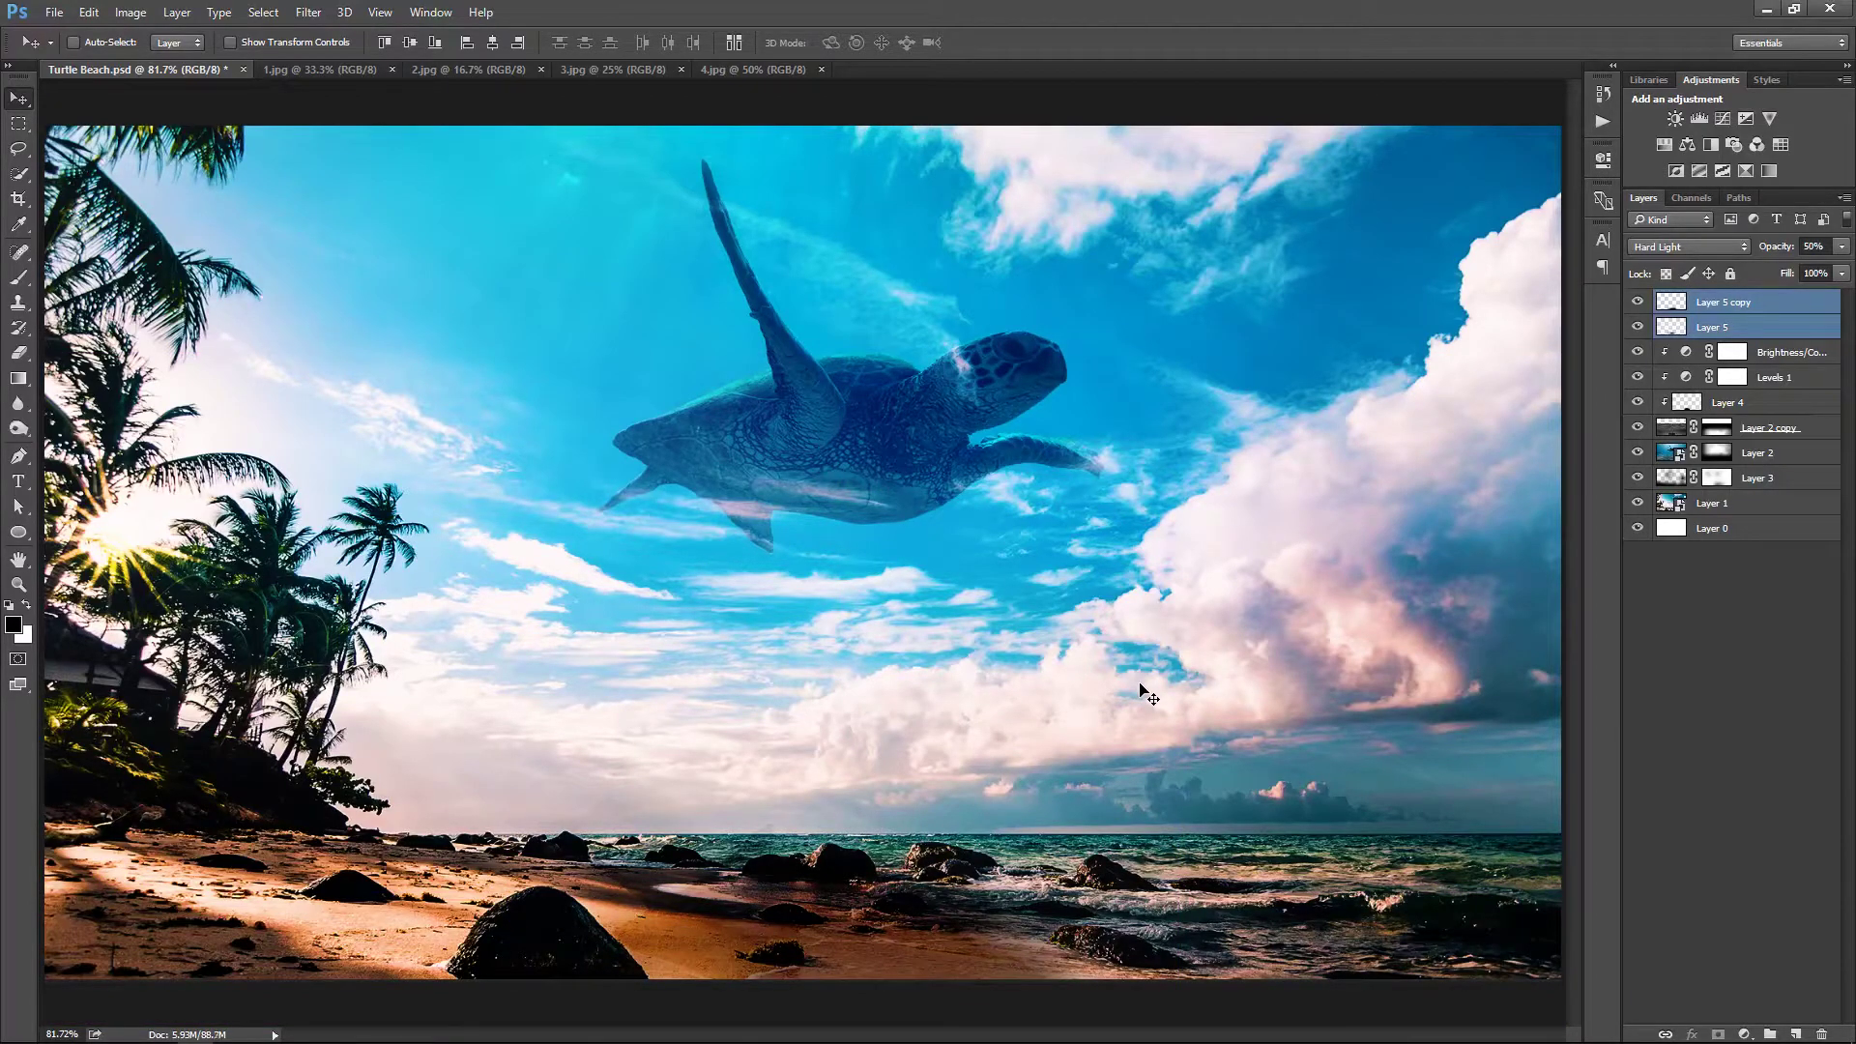
left_click_drag(1141, 689, 960, 542)
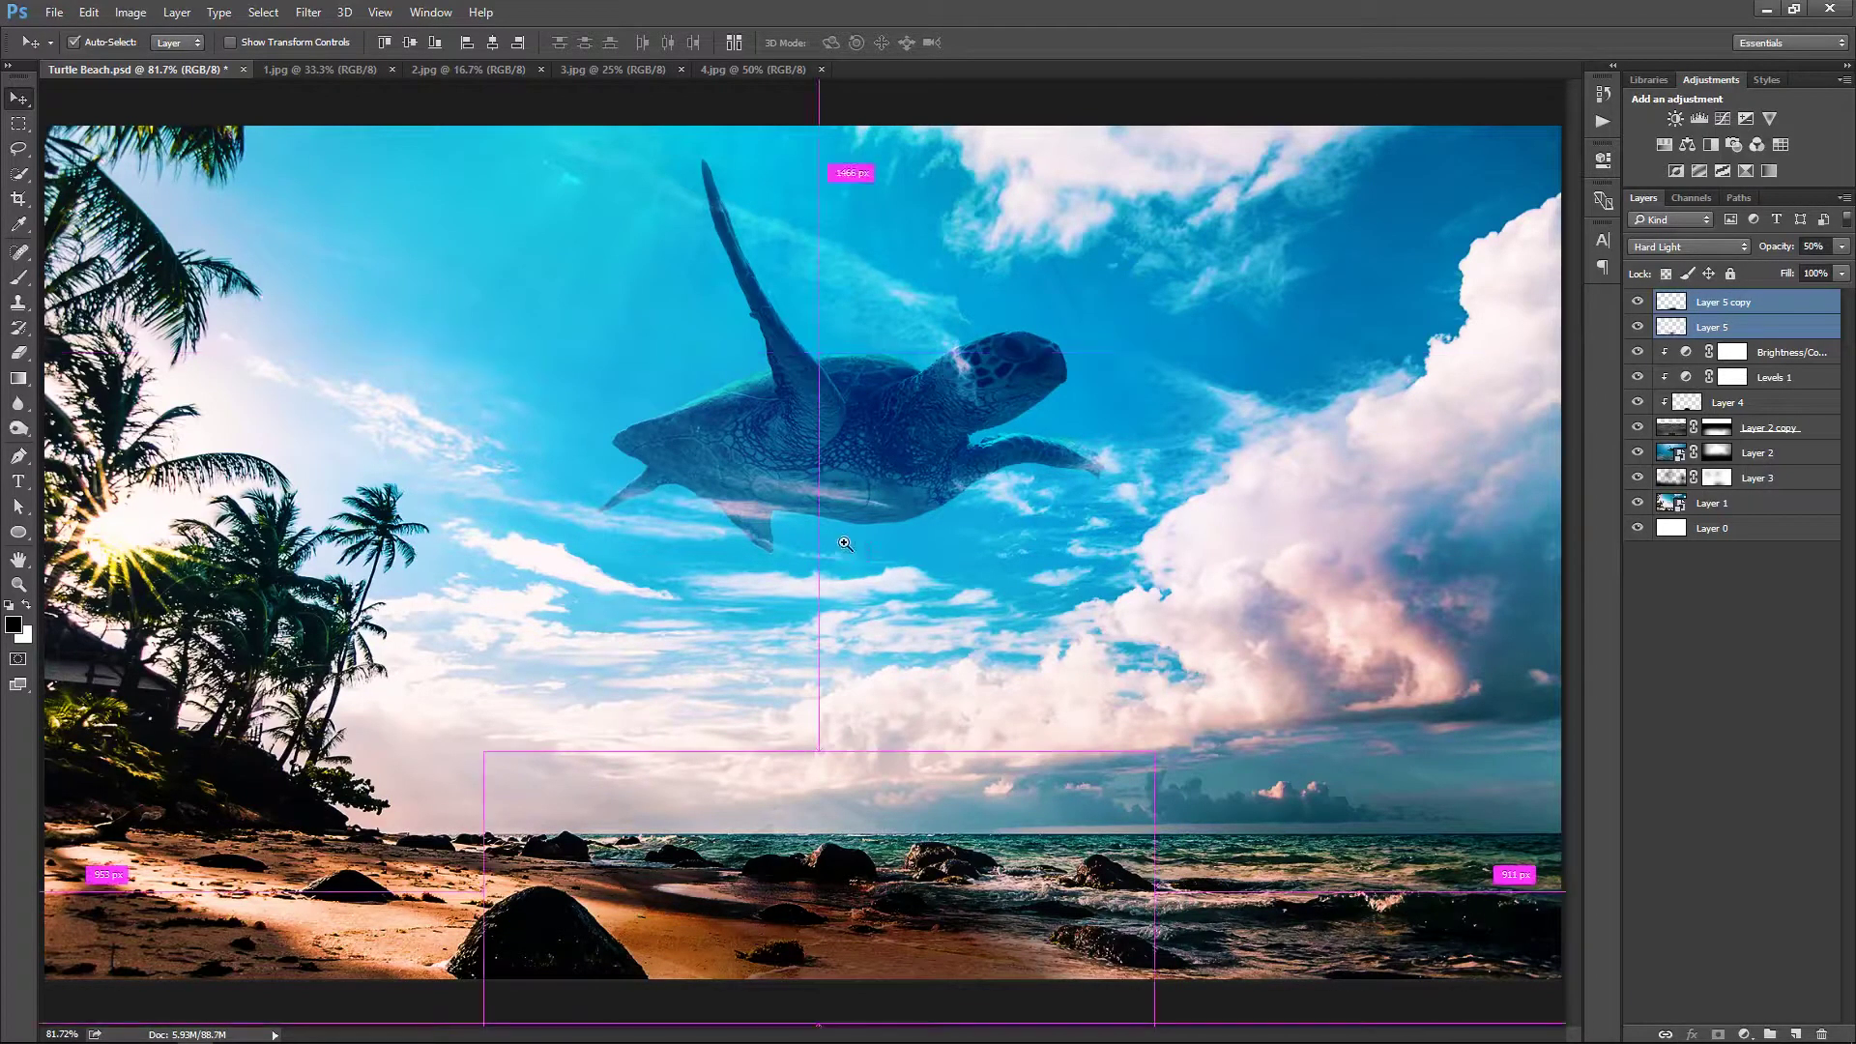
right_click(960, 542)
key("Escape")
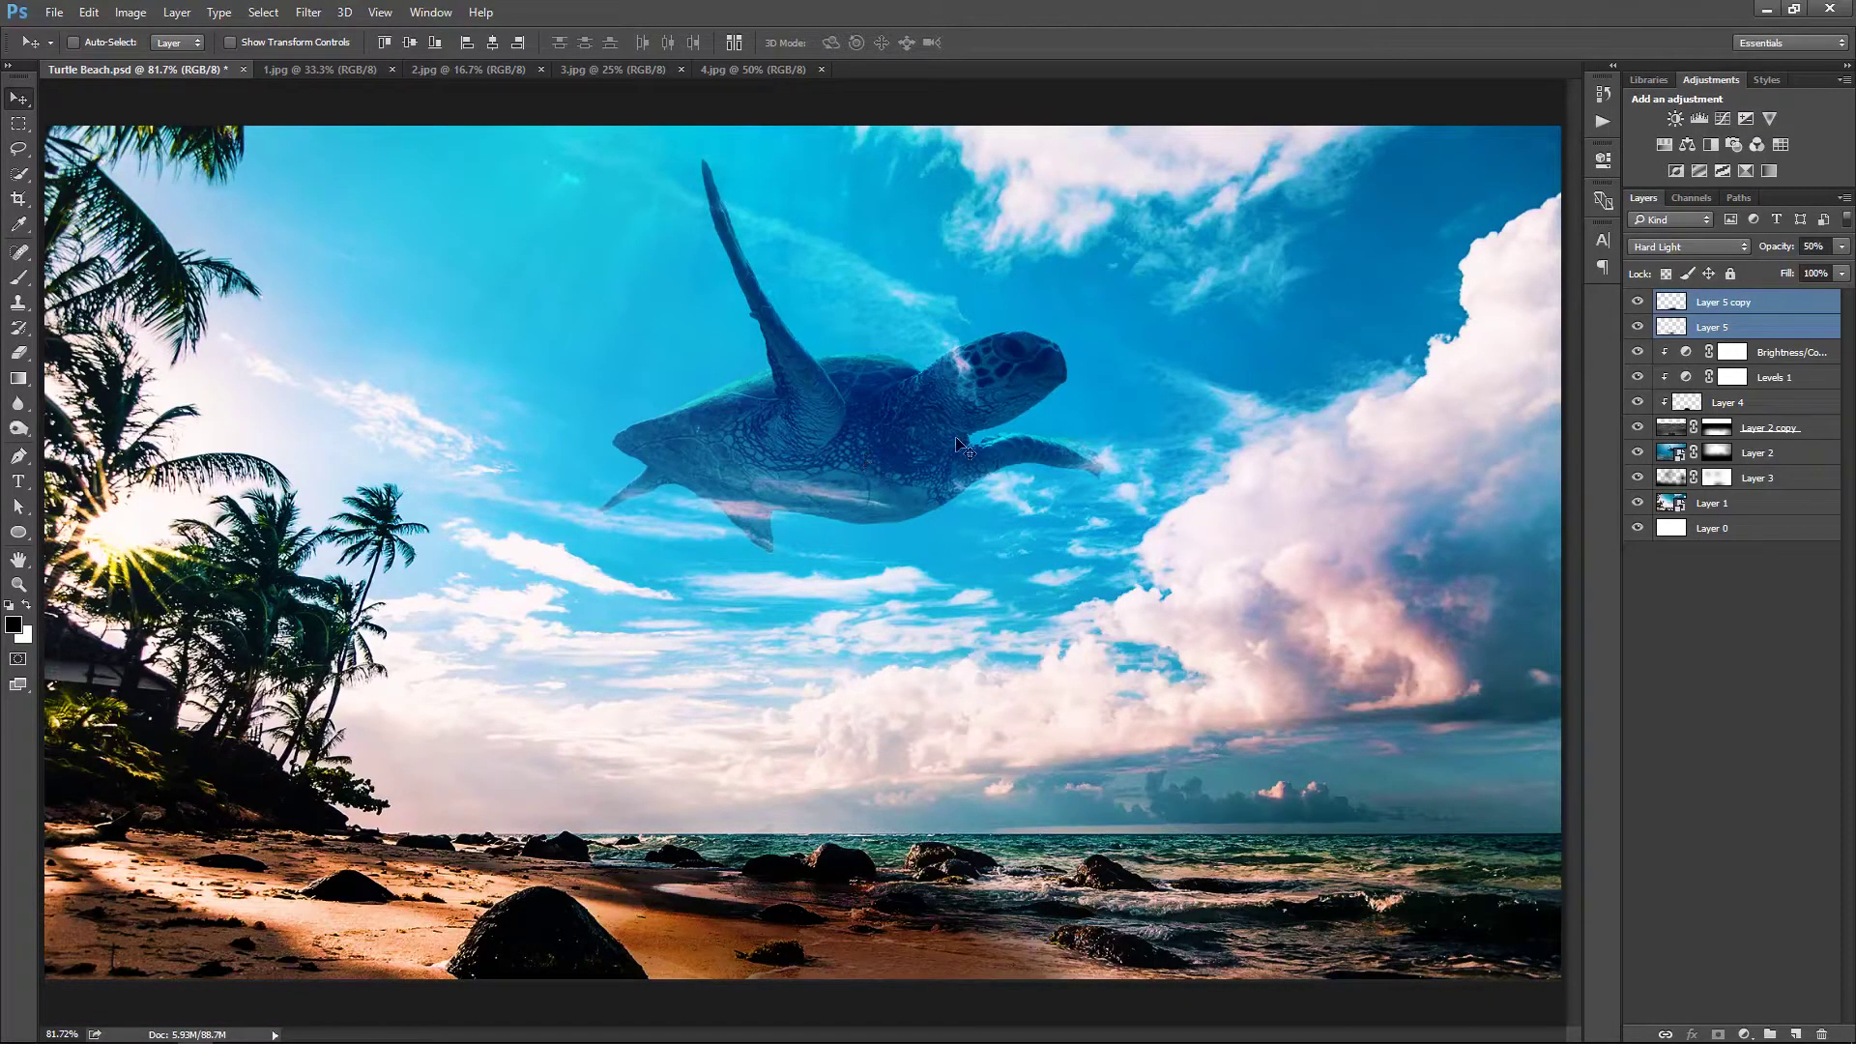
left_click(733, 69)
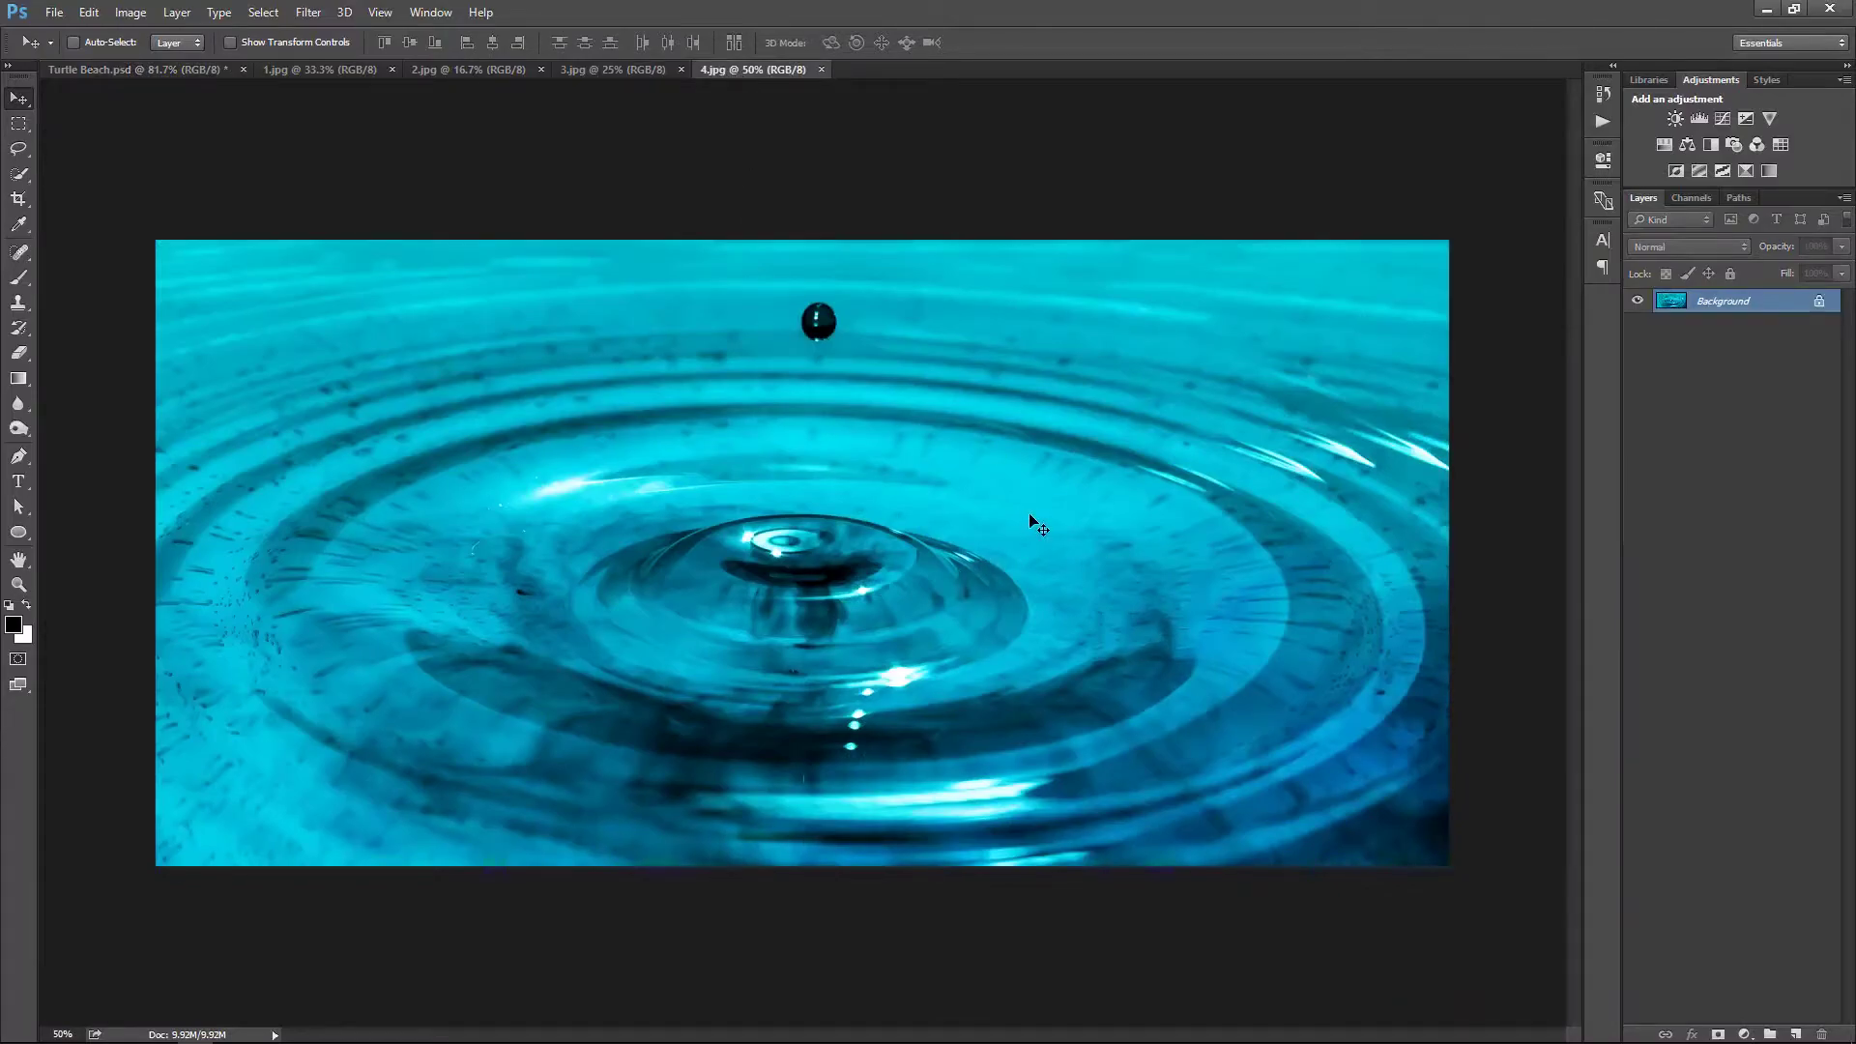
Drag the whole water-drop image into the turtle composite and convert it to a smart object
key("ctrl+a")
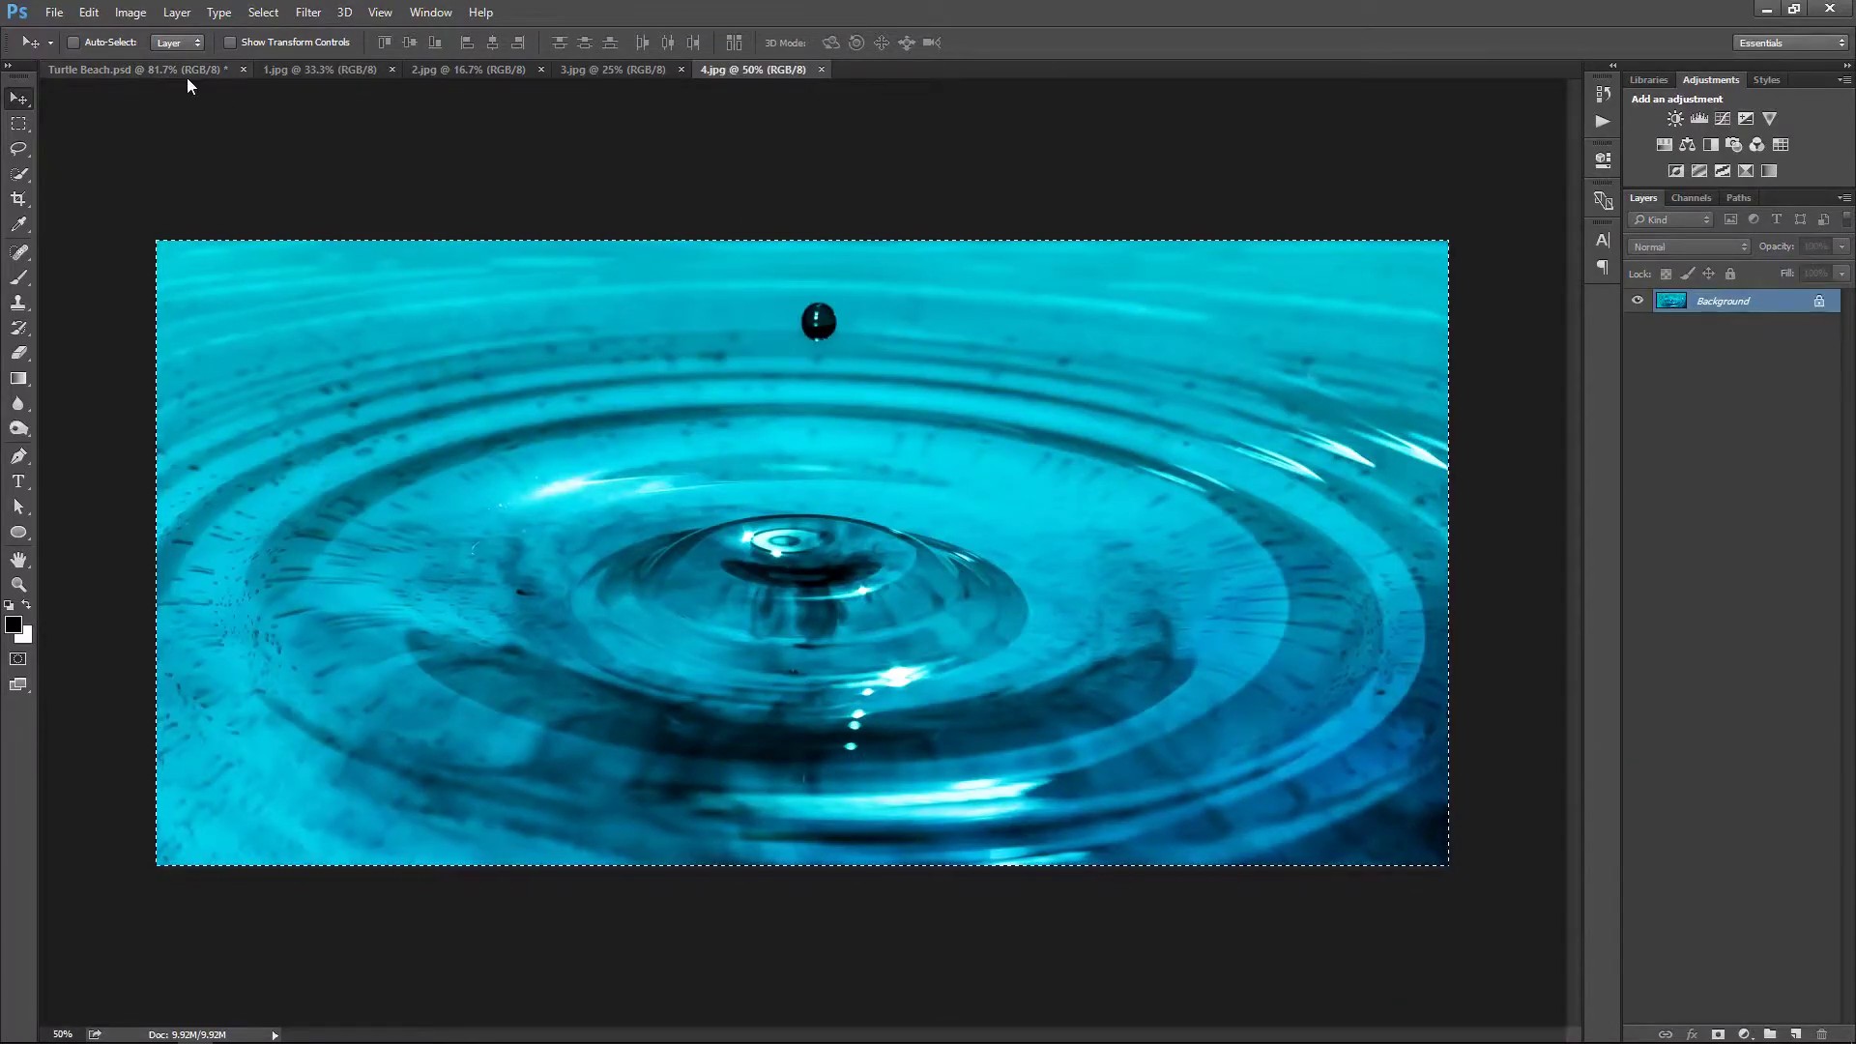
left_click(188, 78)
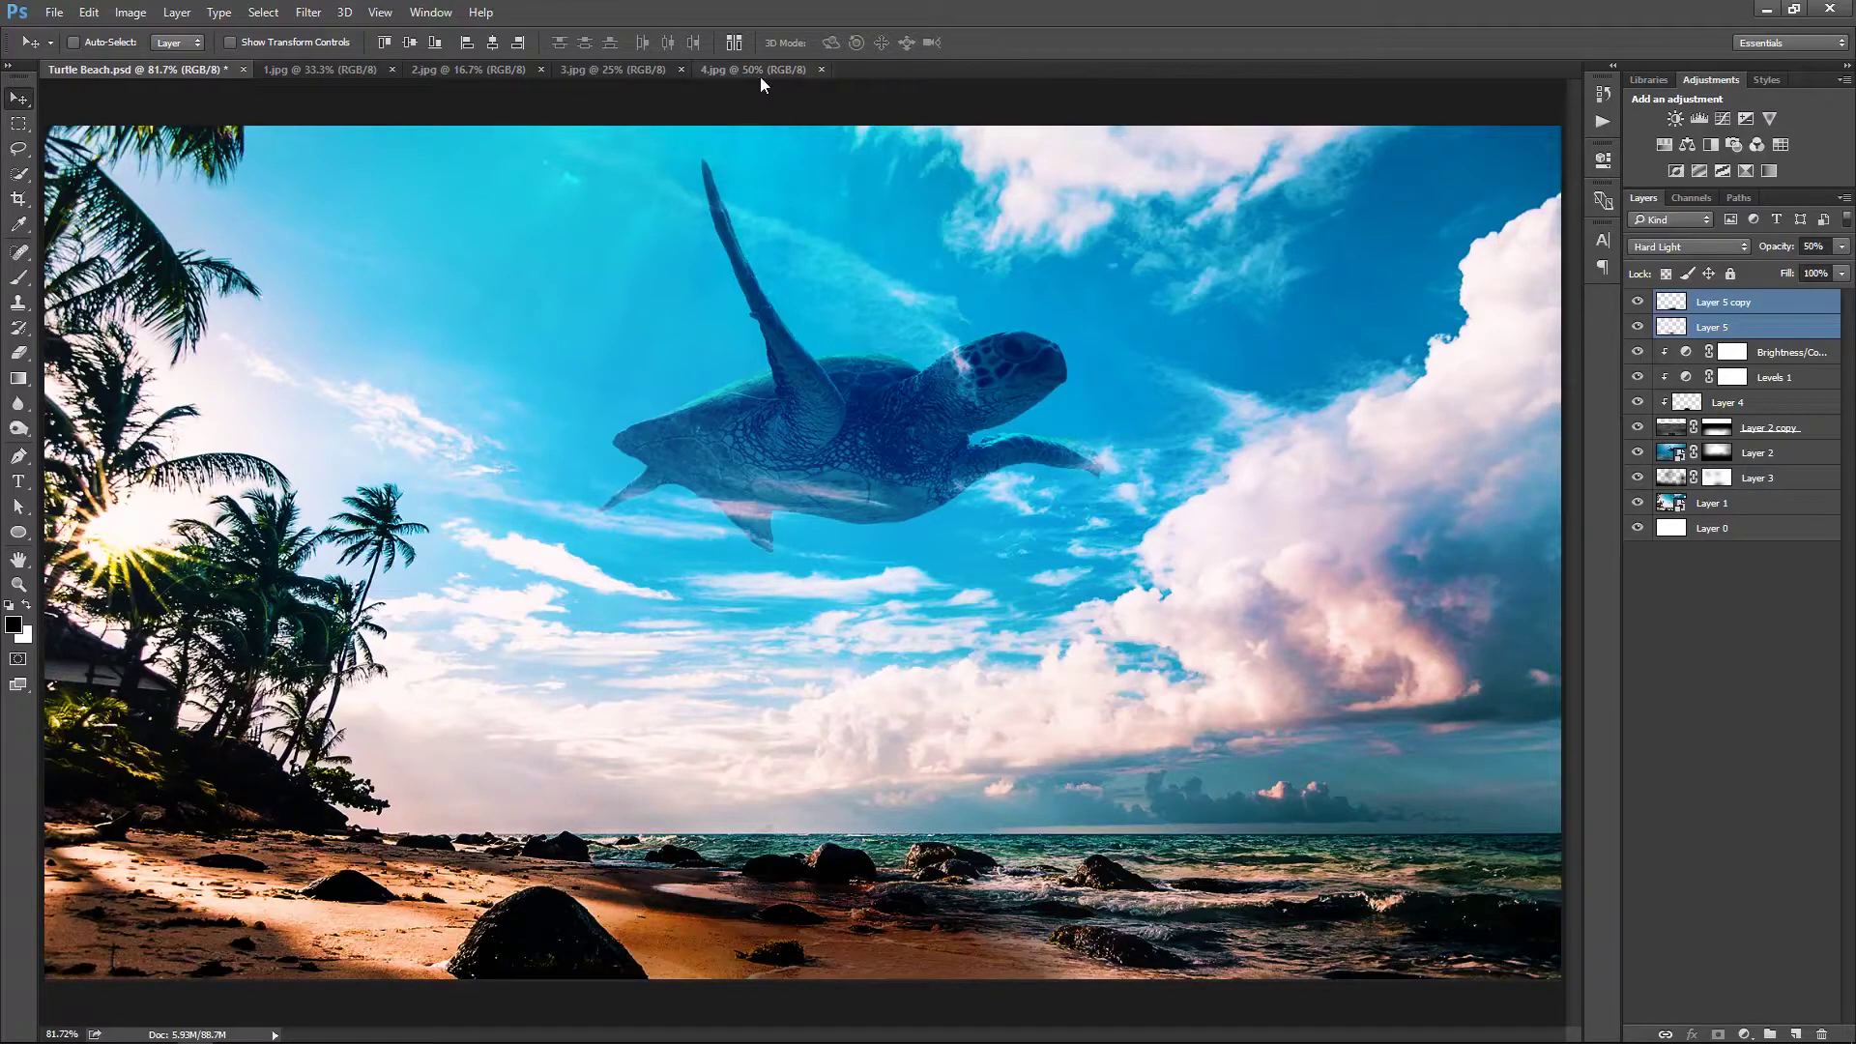
left_click_drag(859, 469, 857, 465)
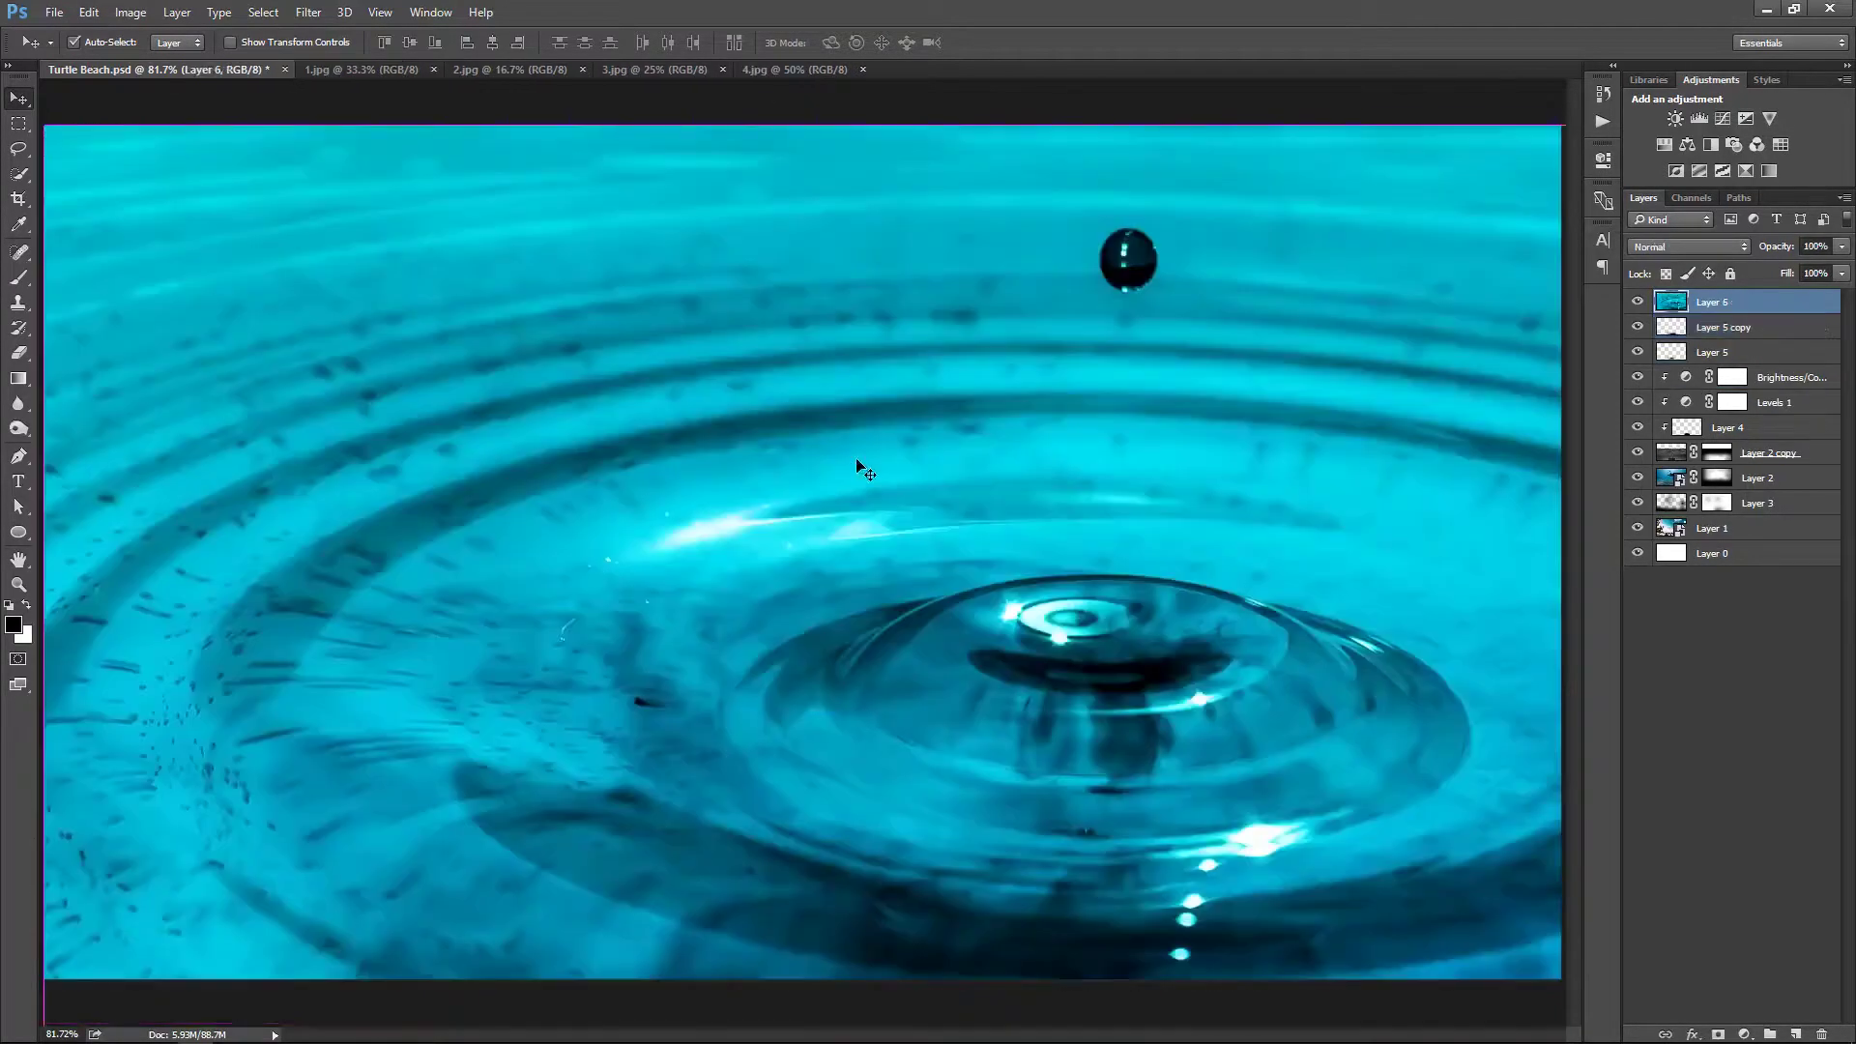
right_click(1798, 305)
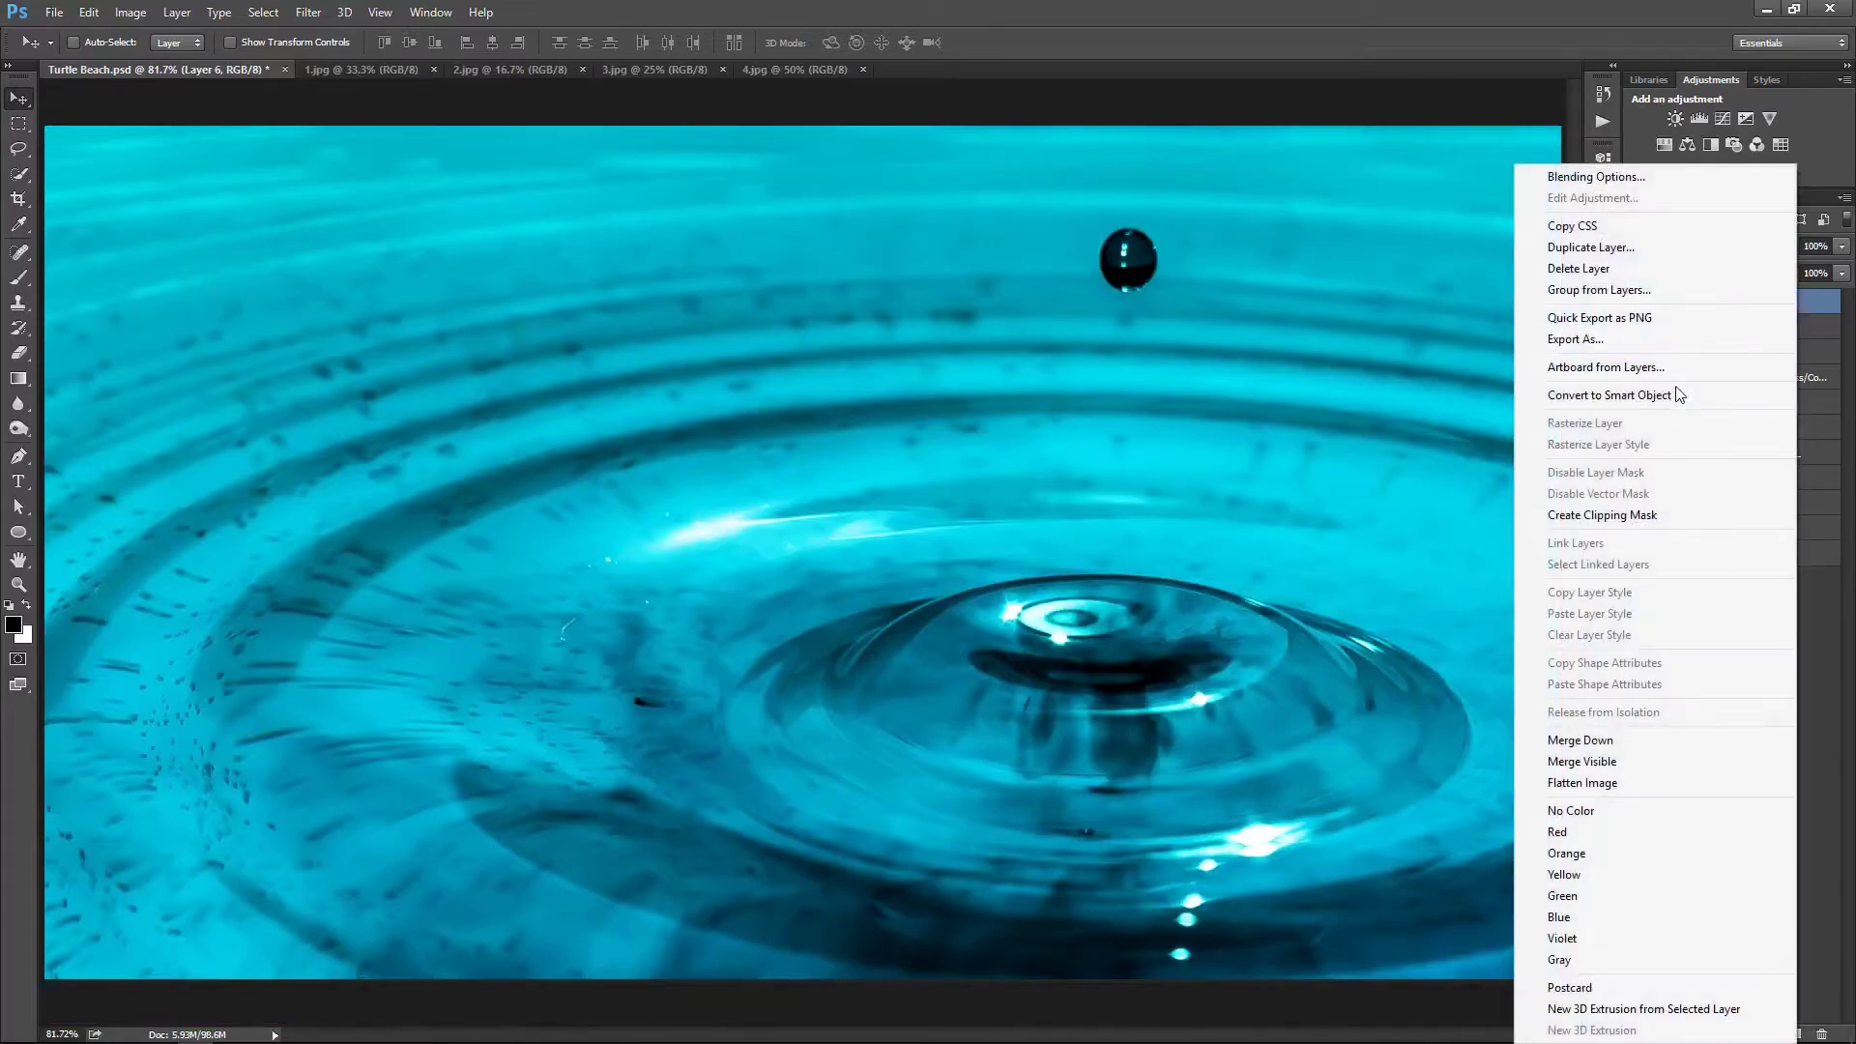
left_click(1644, 395)
Scale the water layer to about 56%, place it over the upper sky, and flip it vertically
key("ctrl+t")
left_click_drag(373, 890, 850, 654)
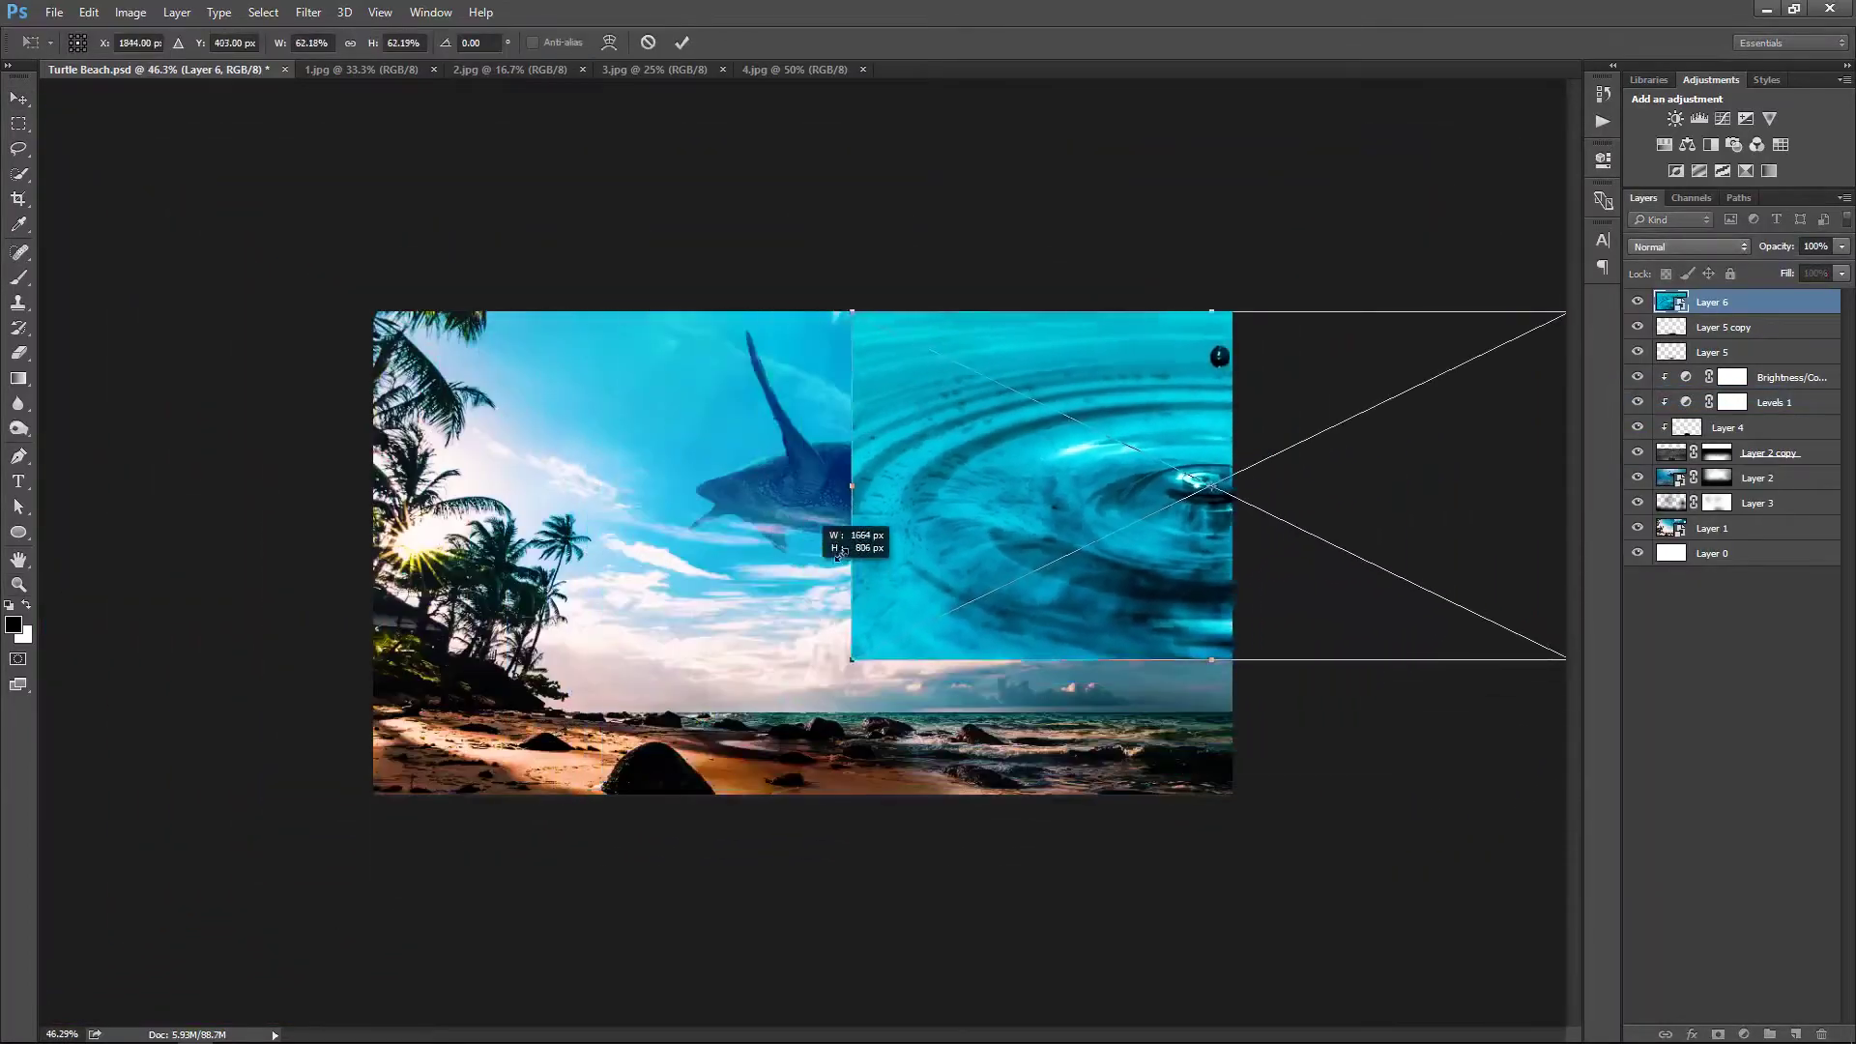
left_click_drag(1093, 486, 769, 487)
right_click(821, 482)
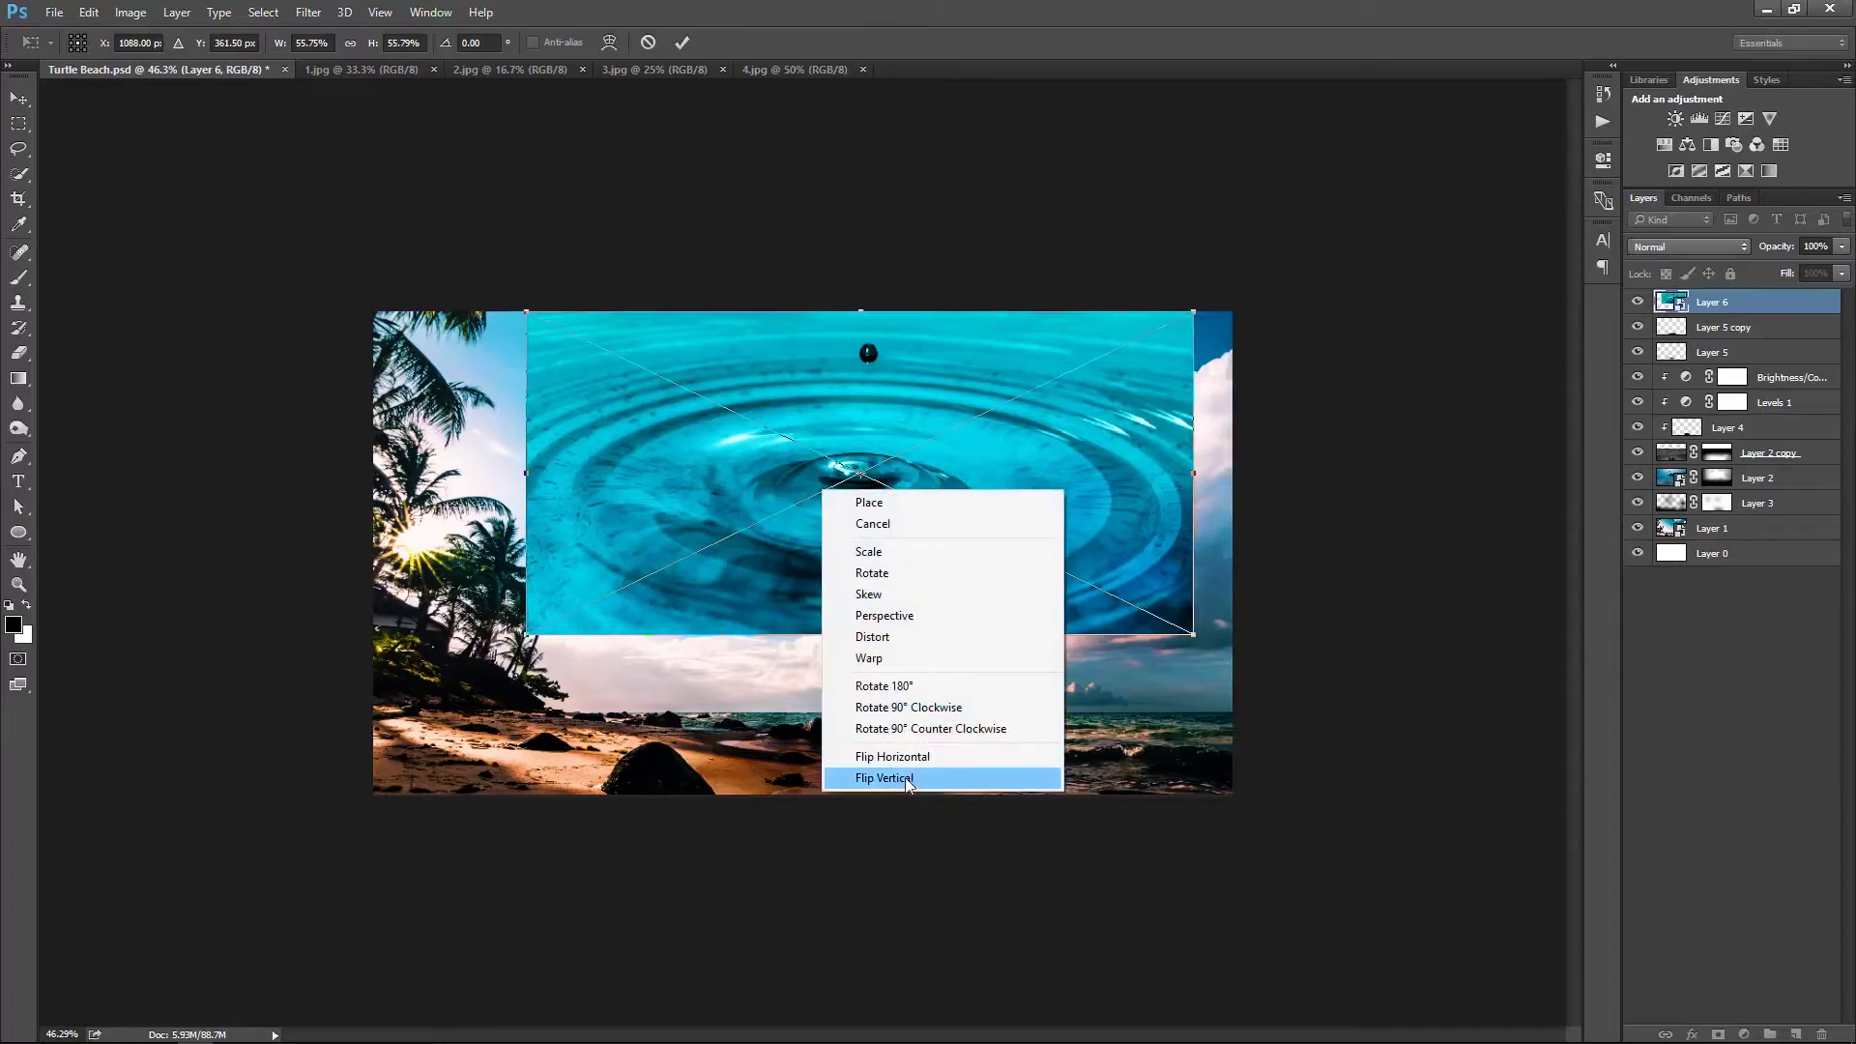
left_click(884, 777)
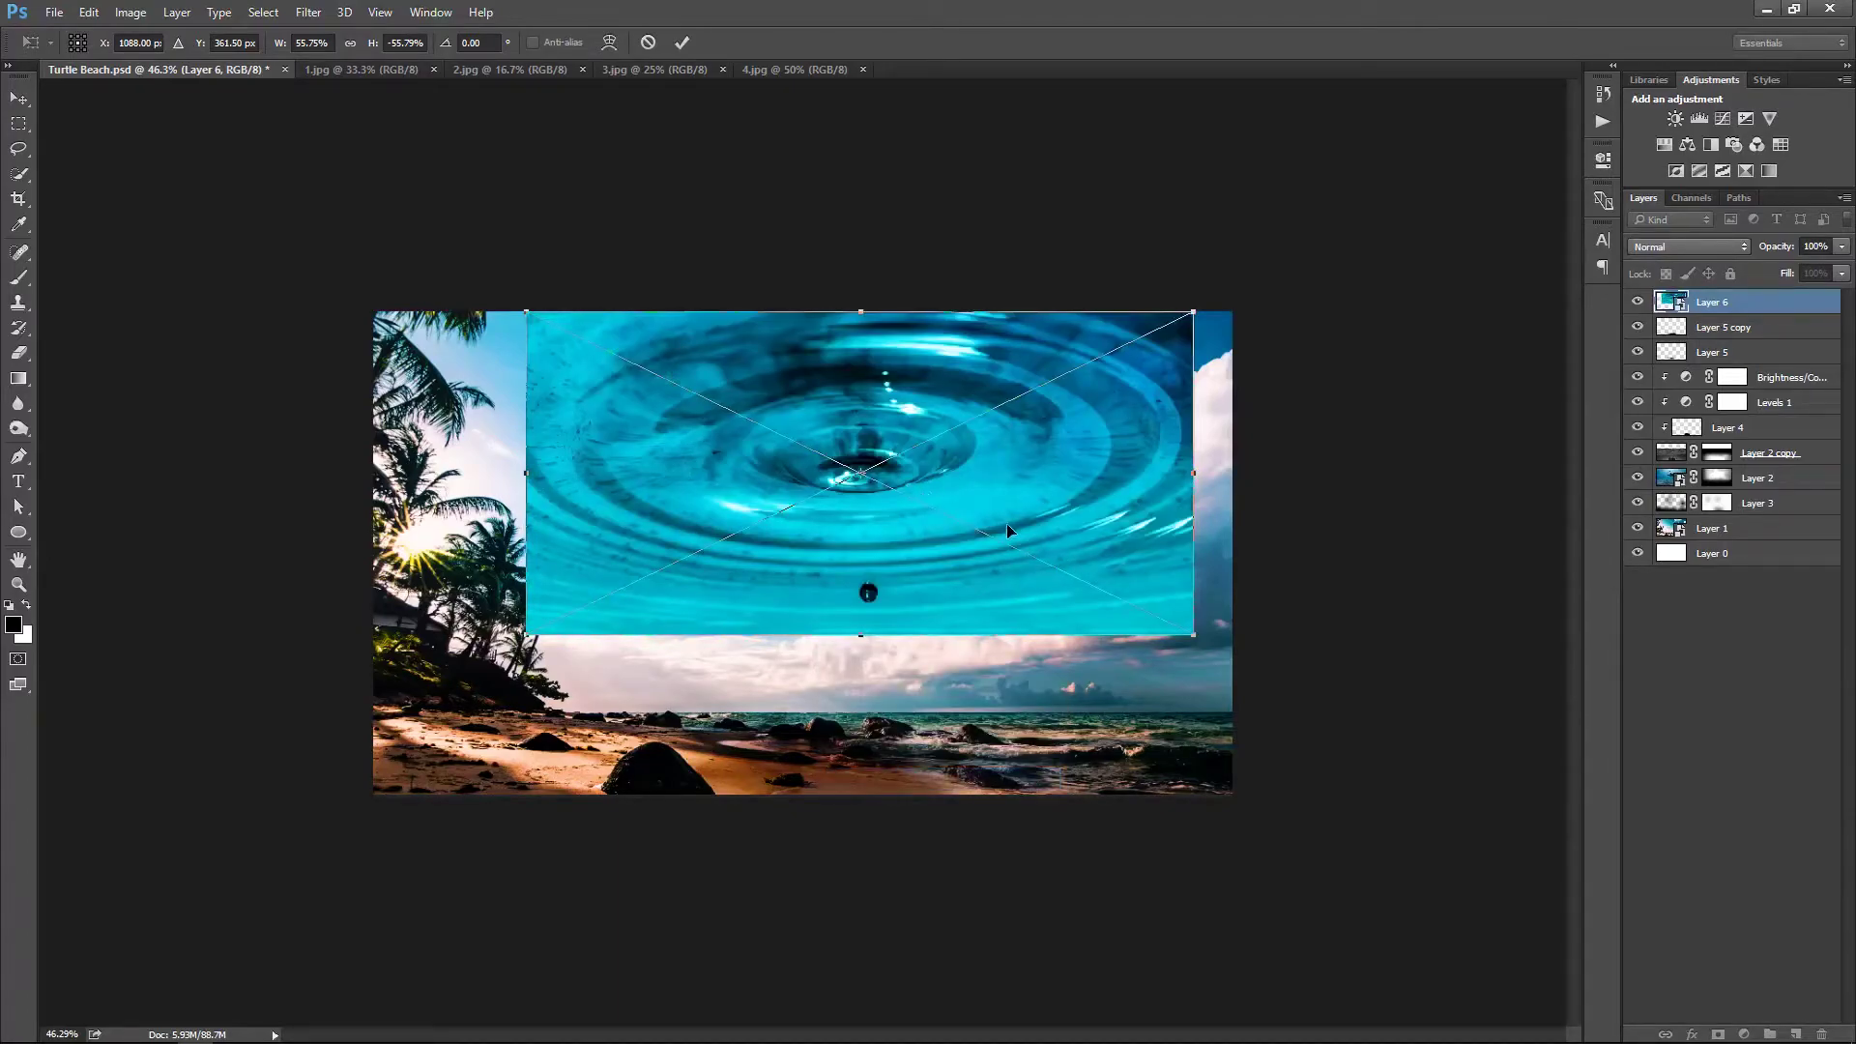
key("Return")
key("z")
right_click(945, 491)
left_click(1139, 594)
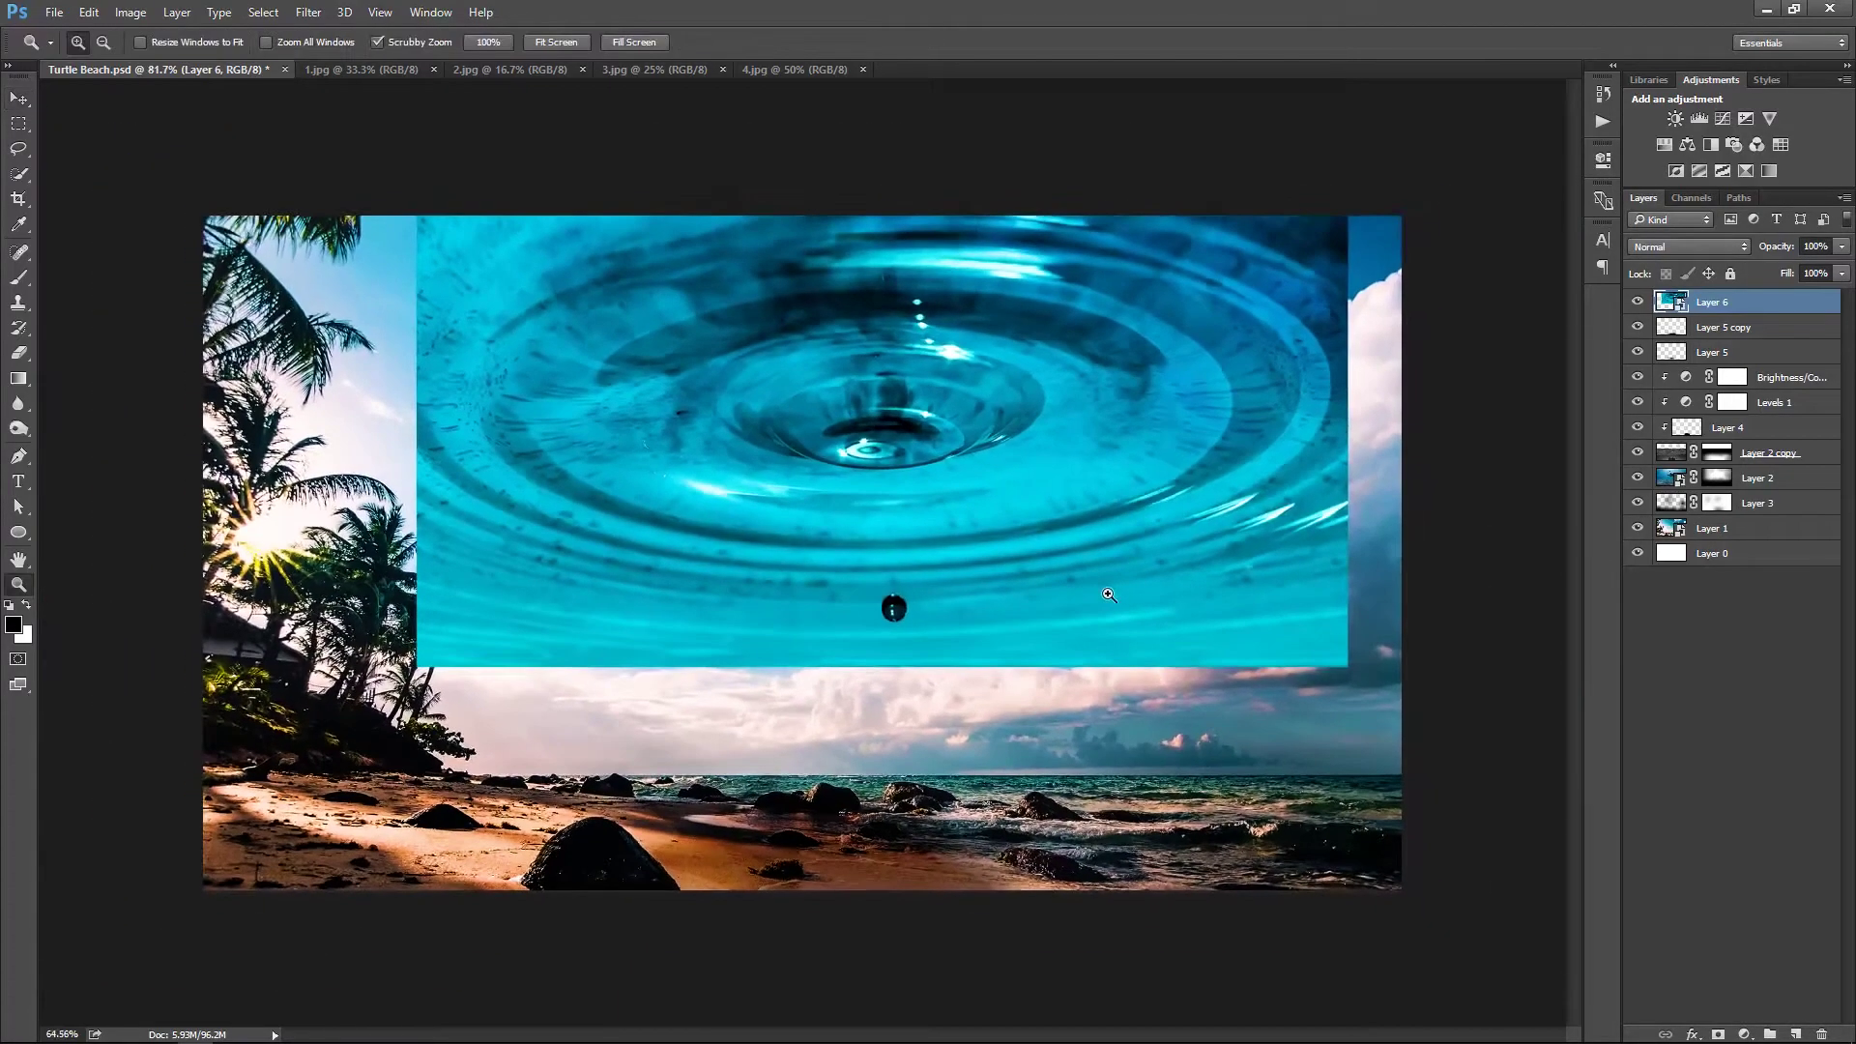
left_click(1109, 595)
left_click(1689, 246)
Set the water layer to Overlay, shrink it slightly, and center it over the turtle
left_click(1663, 441)
key("v")
left_click_drag(1332, 442, 1308, 442)
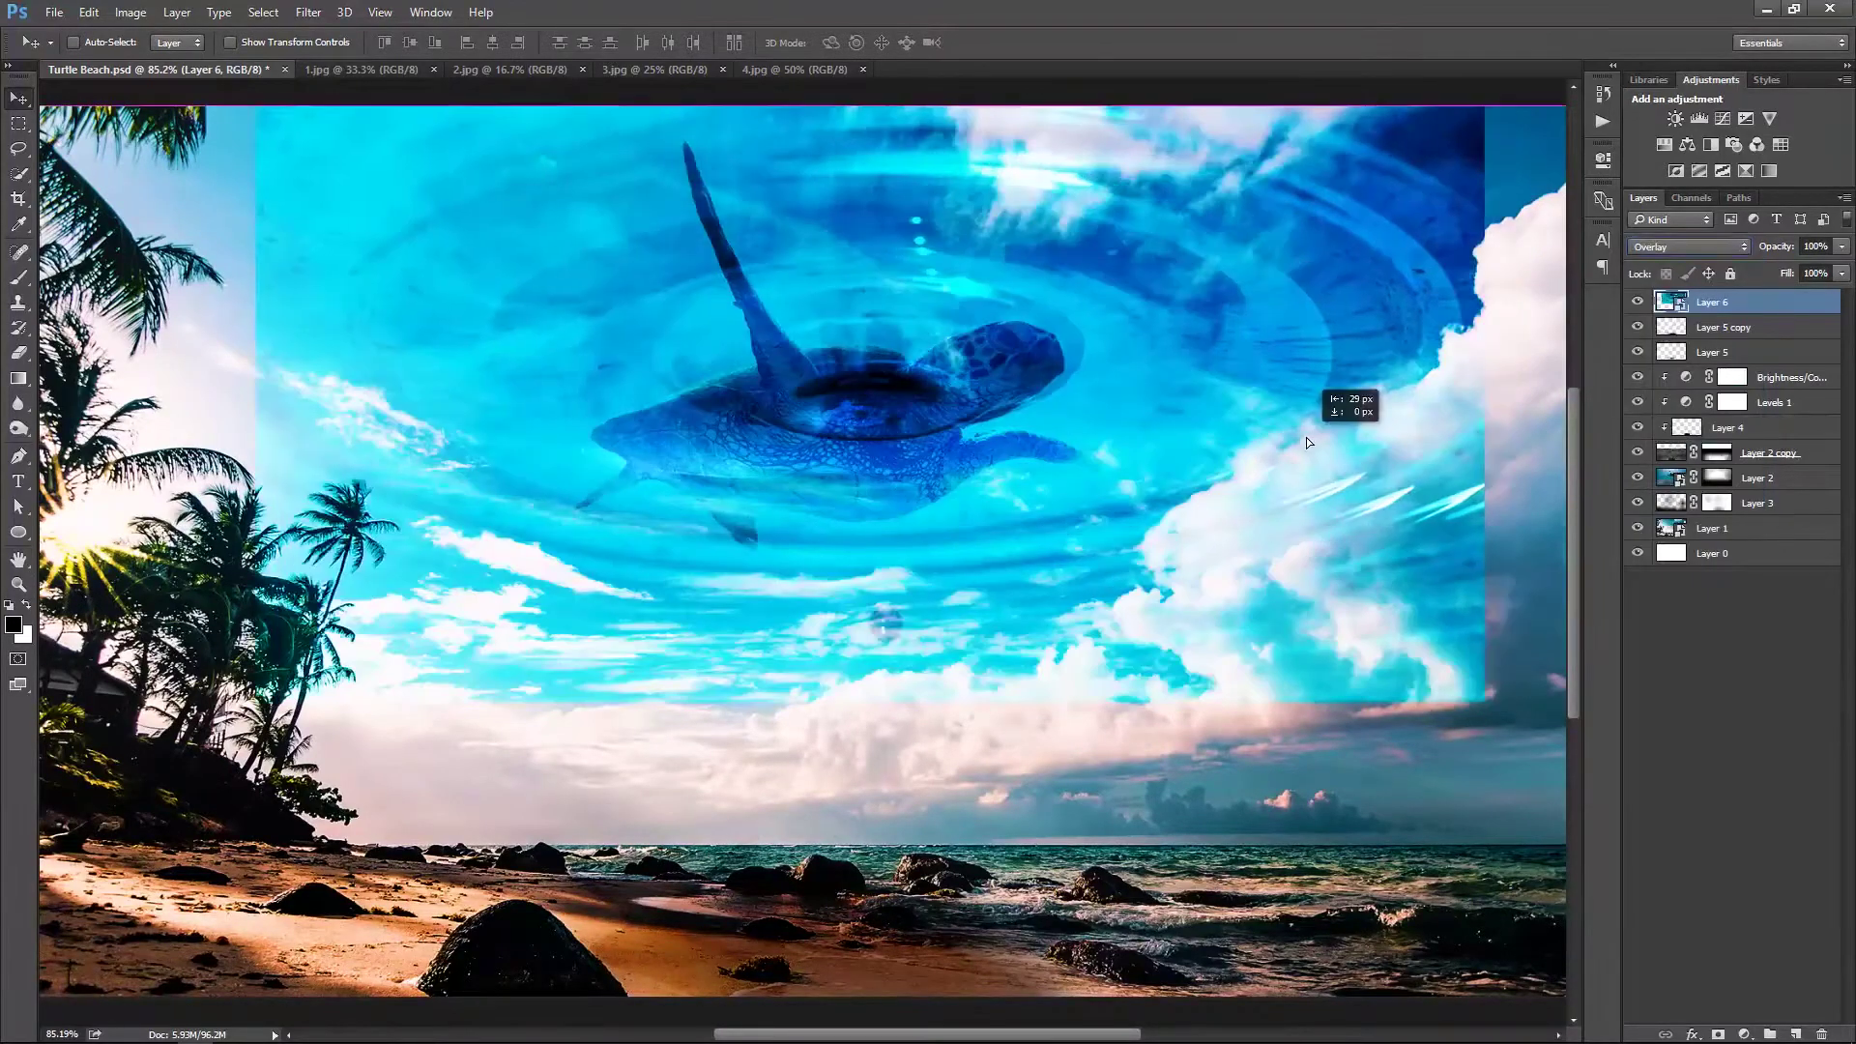
key("ctrl+0")
key("ctrl+t")
left_click_drag(1305, 230, 1211, 299)
left_click_drag(993, 412, 994, 445)
key("Return")
Switch the water layer to Soft Light, add a mask, and paint away its edges with a 400 brush
left_click(1671, 252)
left_click(1661, 432)
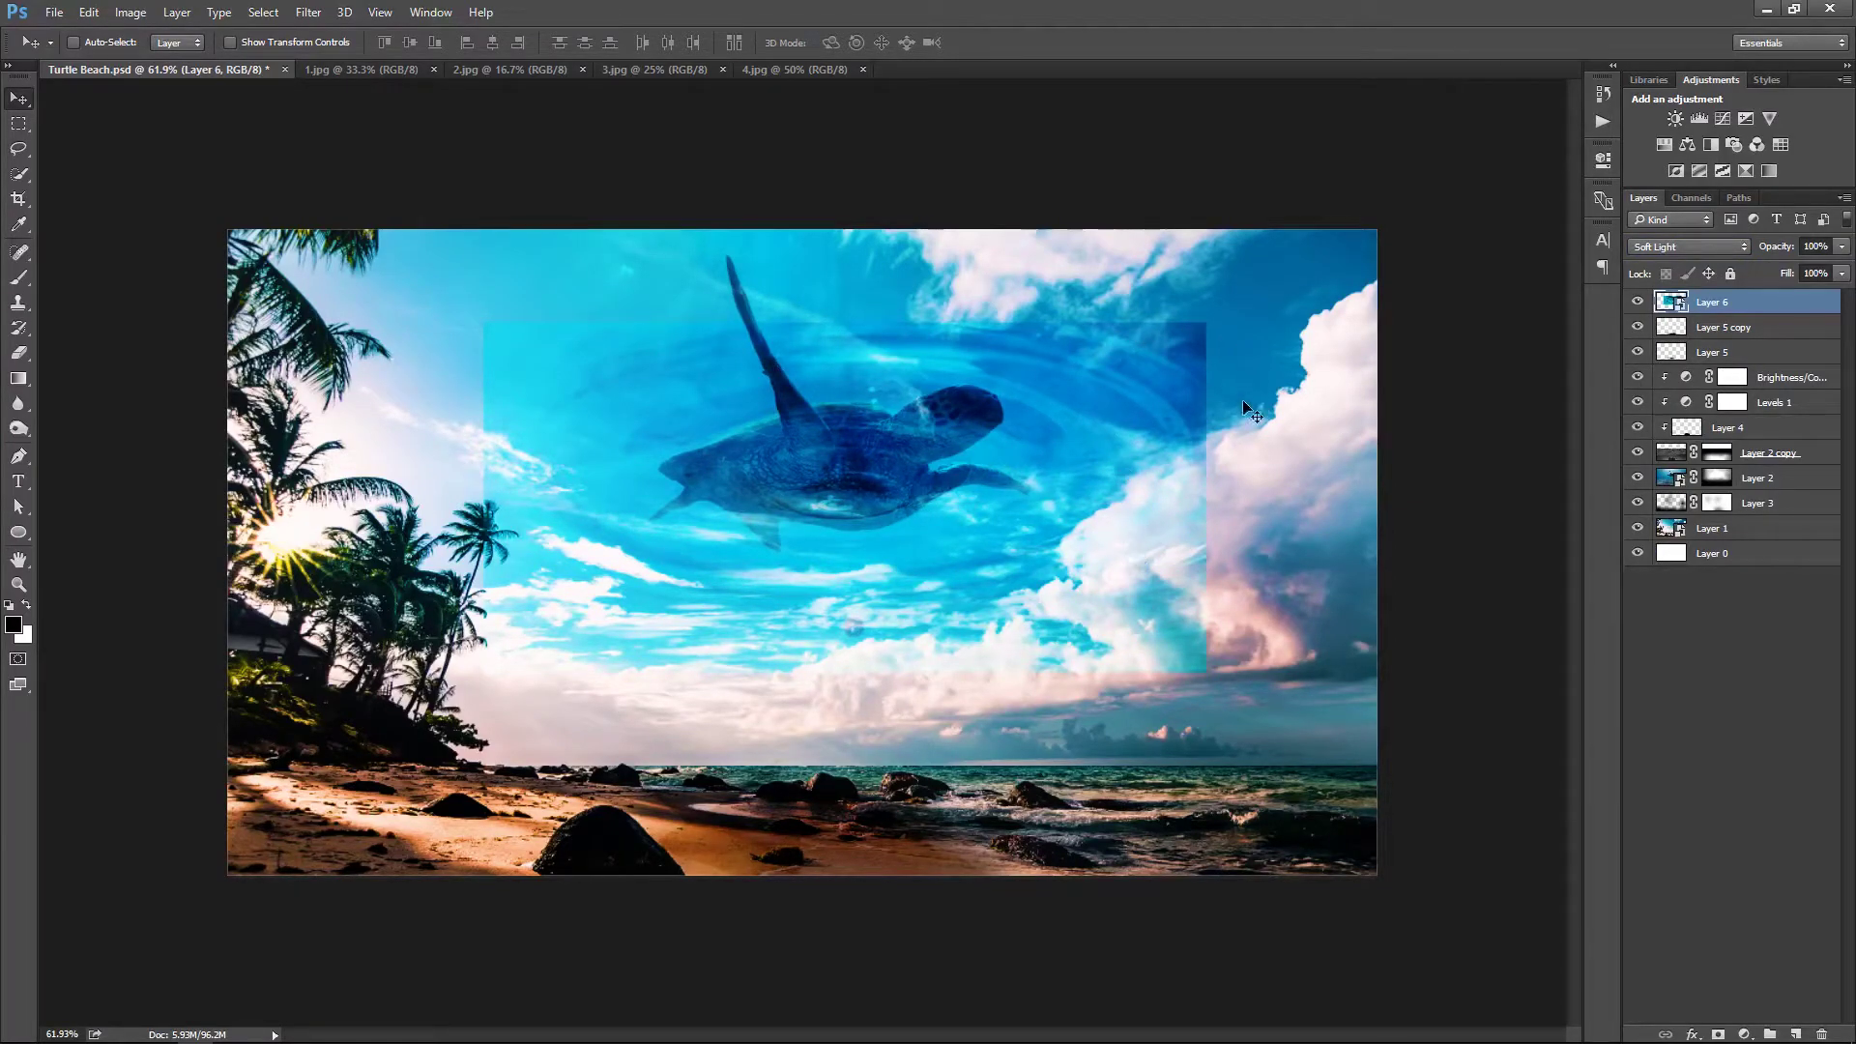
left_click(1720, 1036)
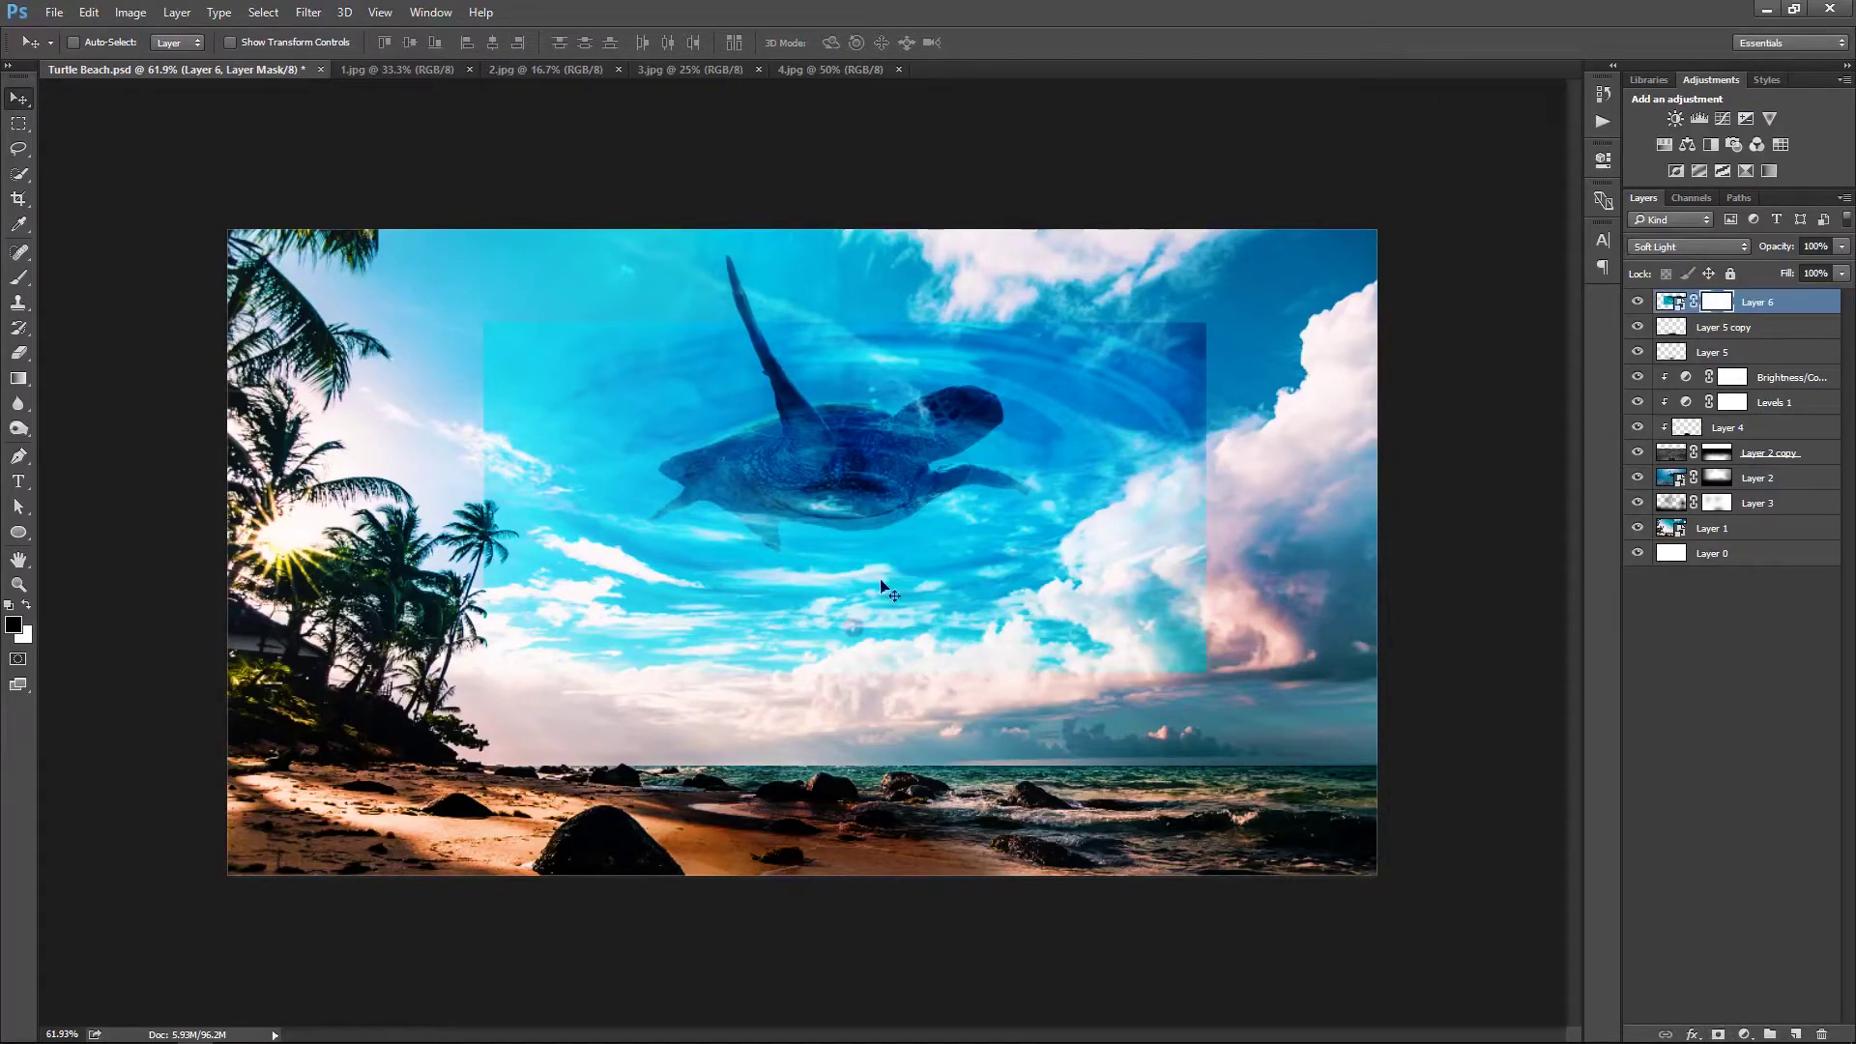
key("g")
key("b")
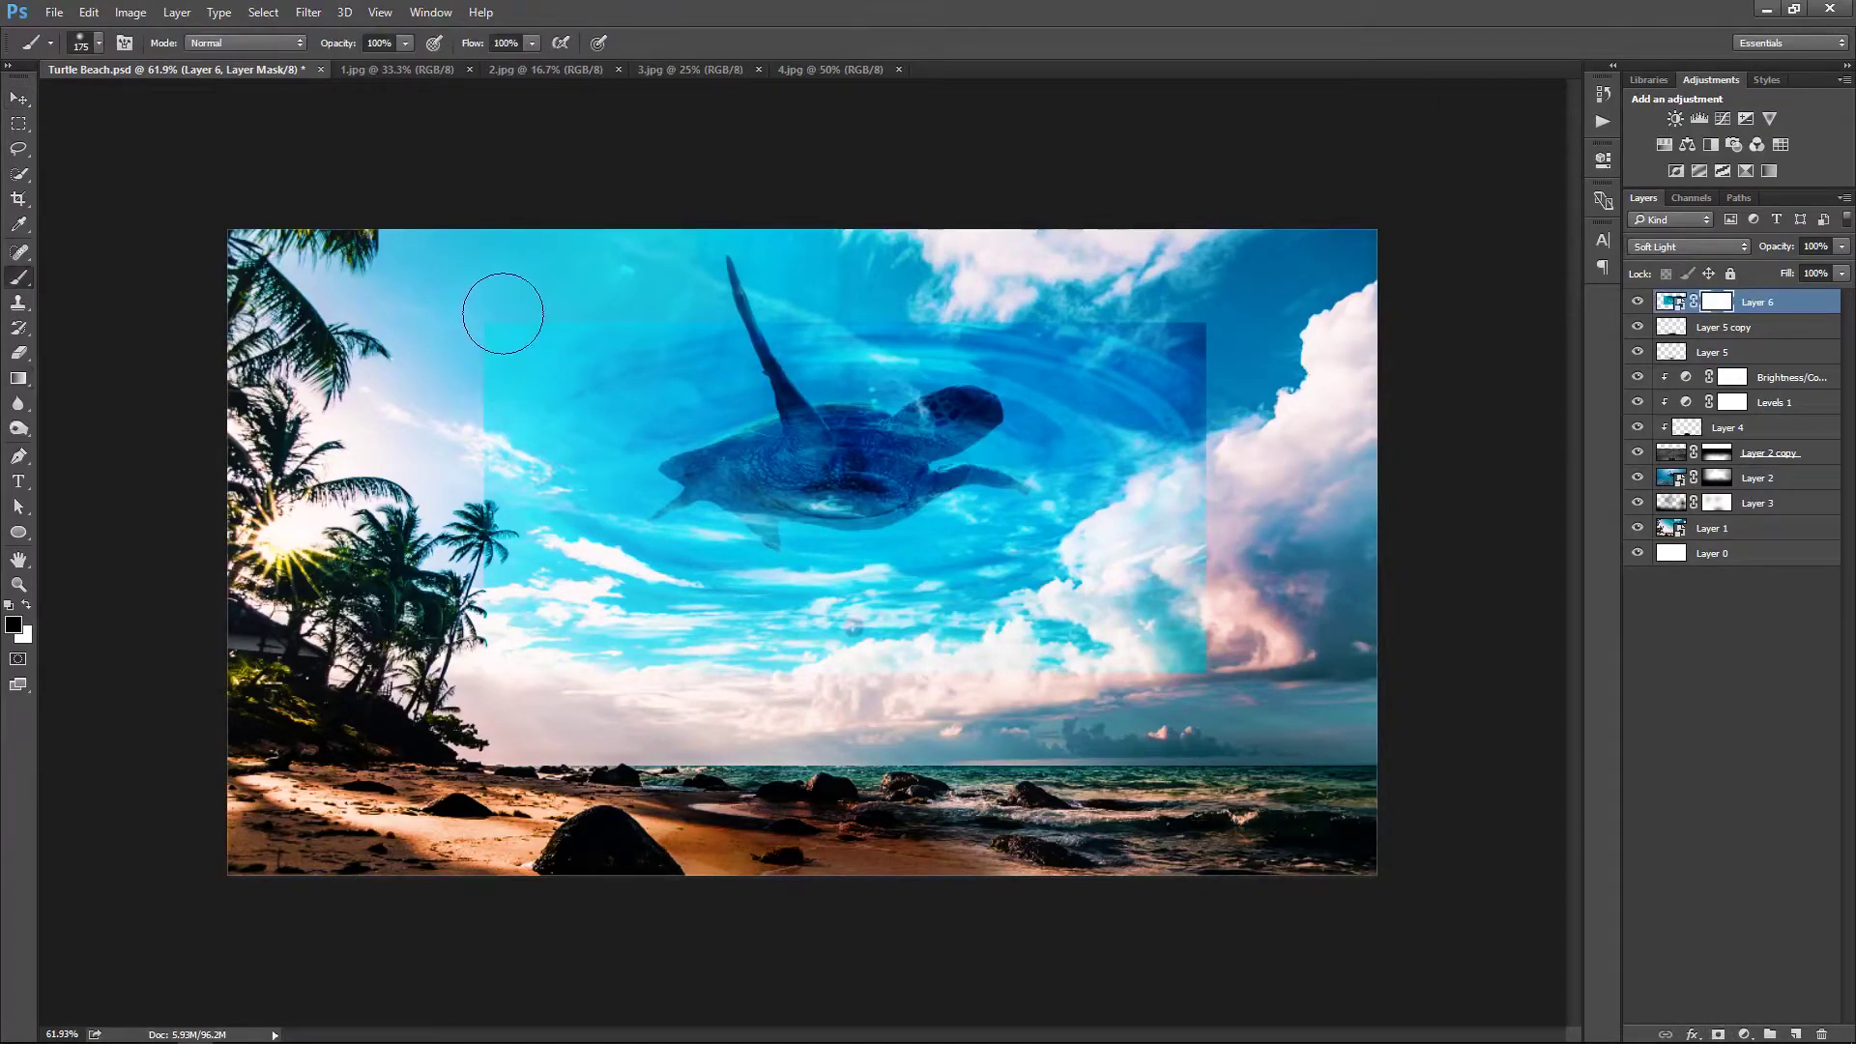
key("bracketright")
key("bracketright")
key("bracketright")
left_click_drag(488, 415, 454, 619)
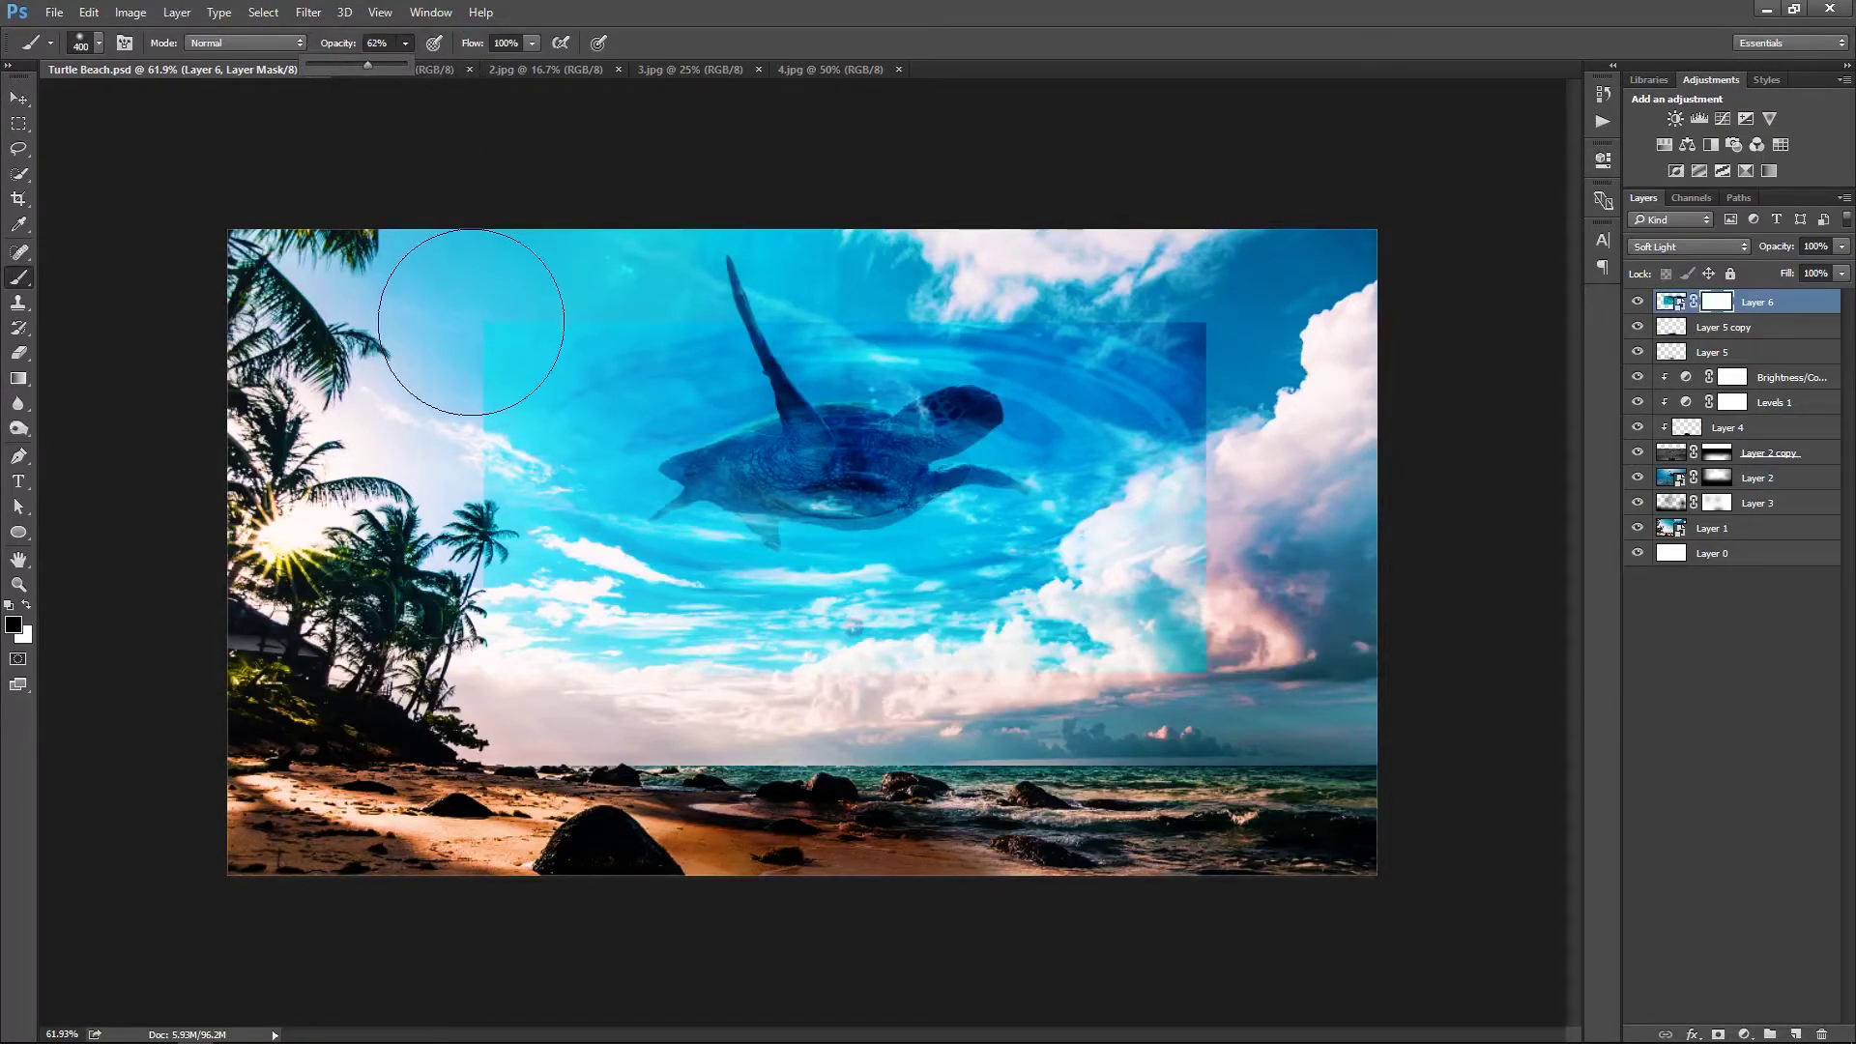
left_click_drag(503, 706, 1208, 581)
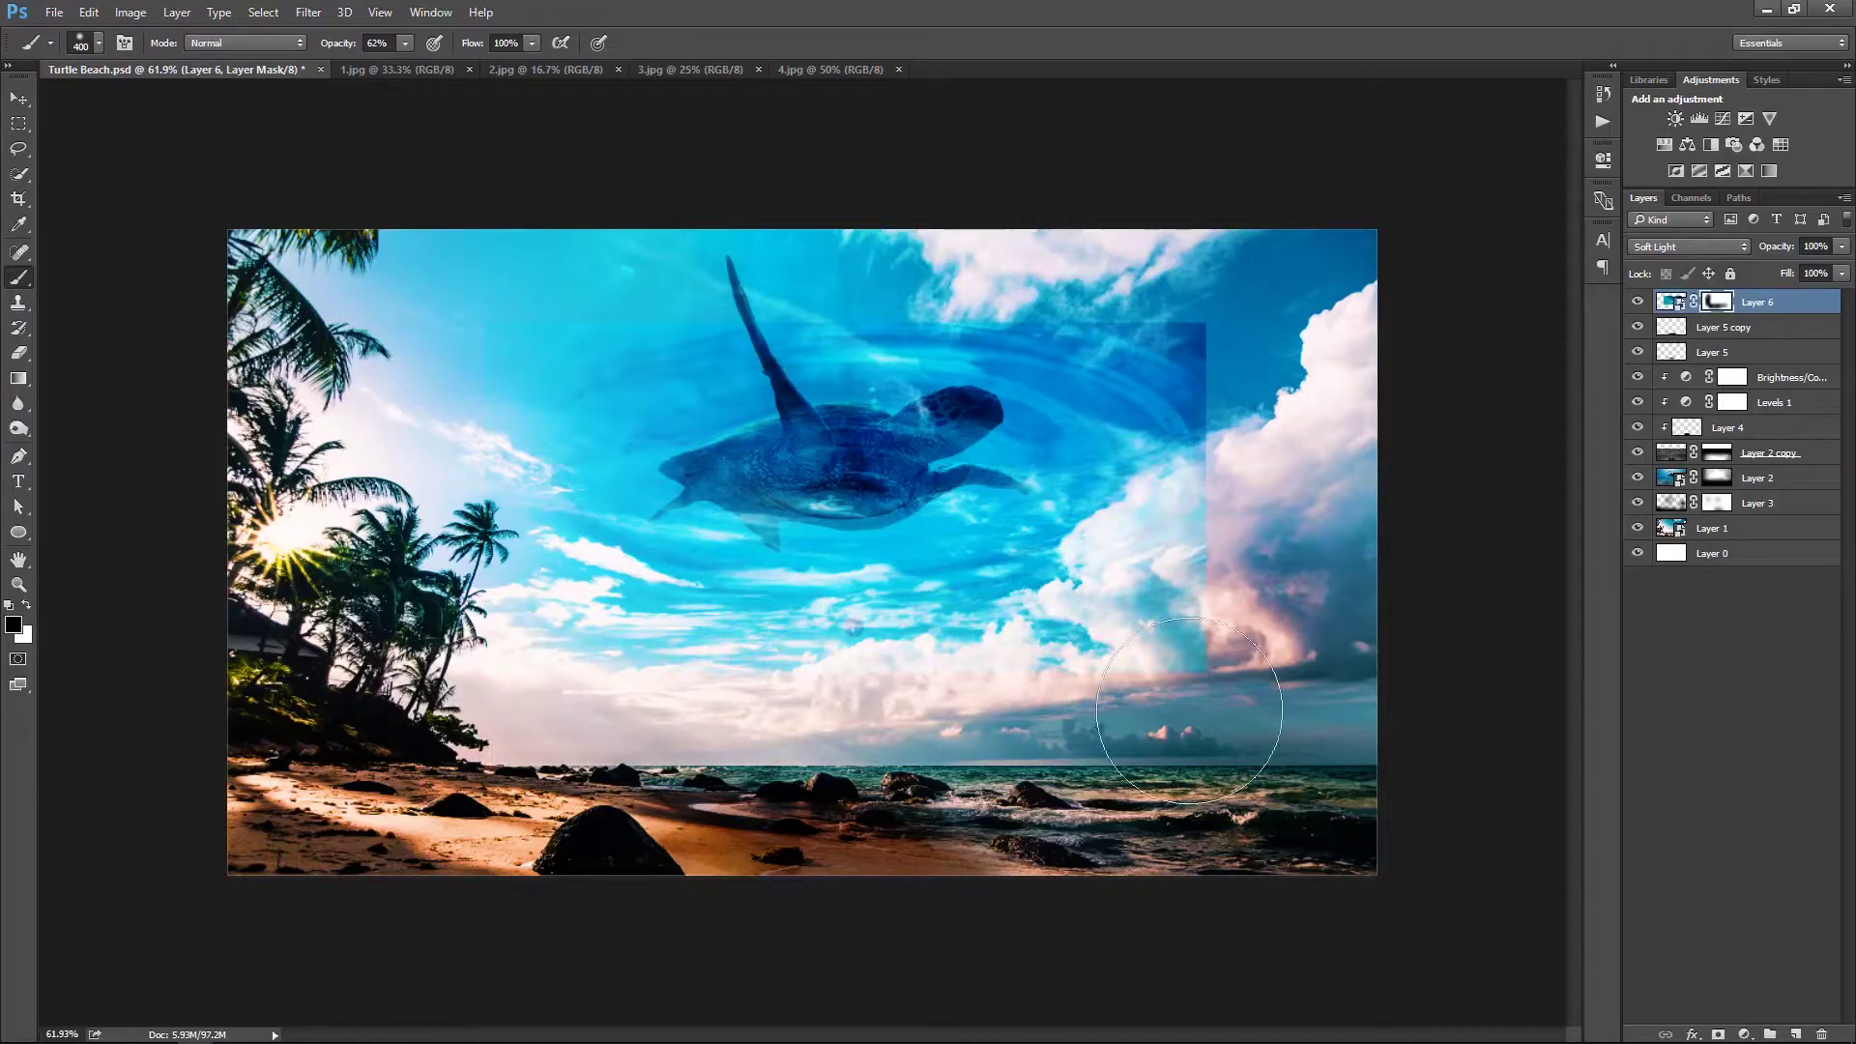
left_click_drag(1198, 358, 1389, 538)
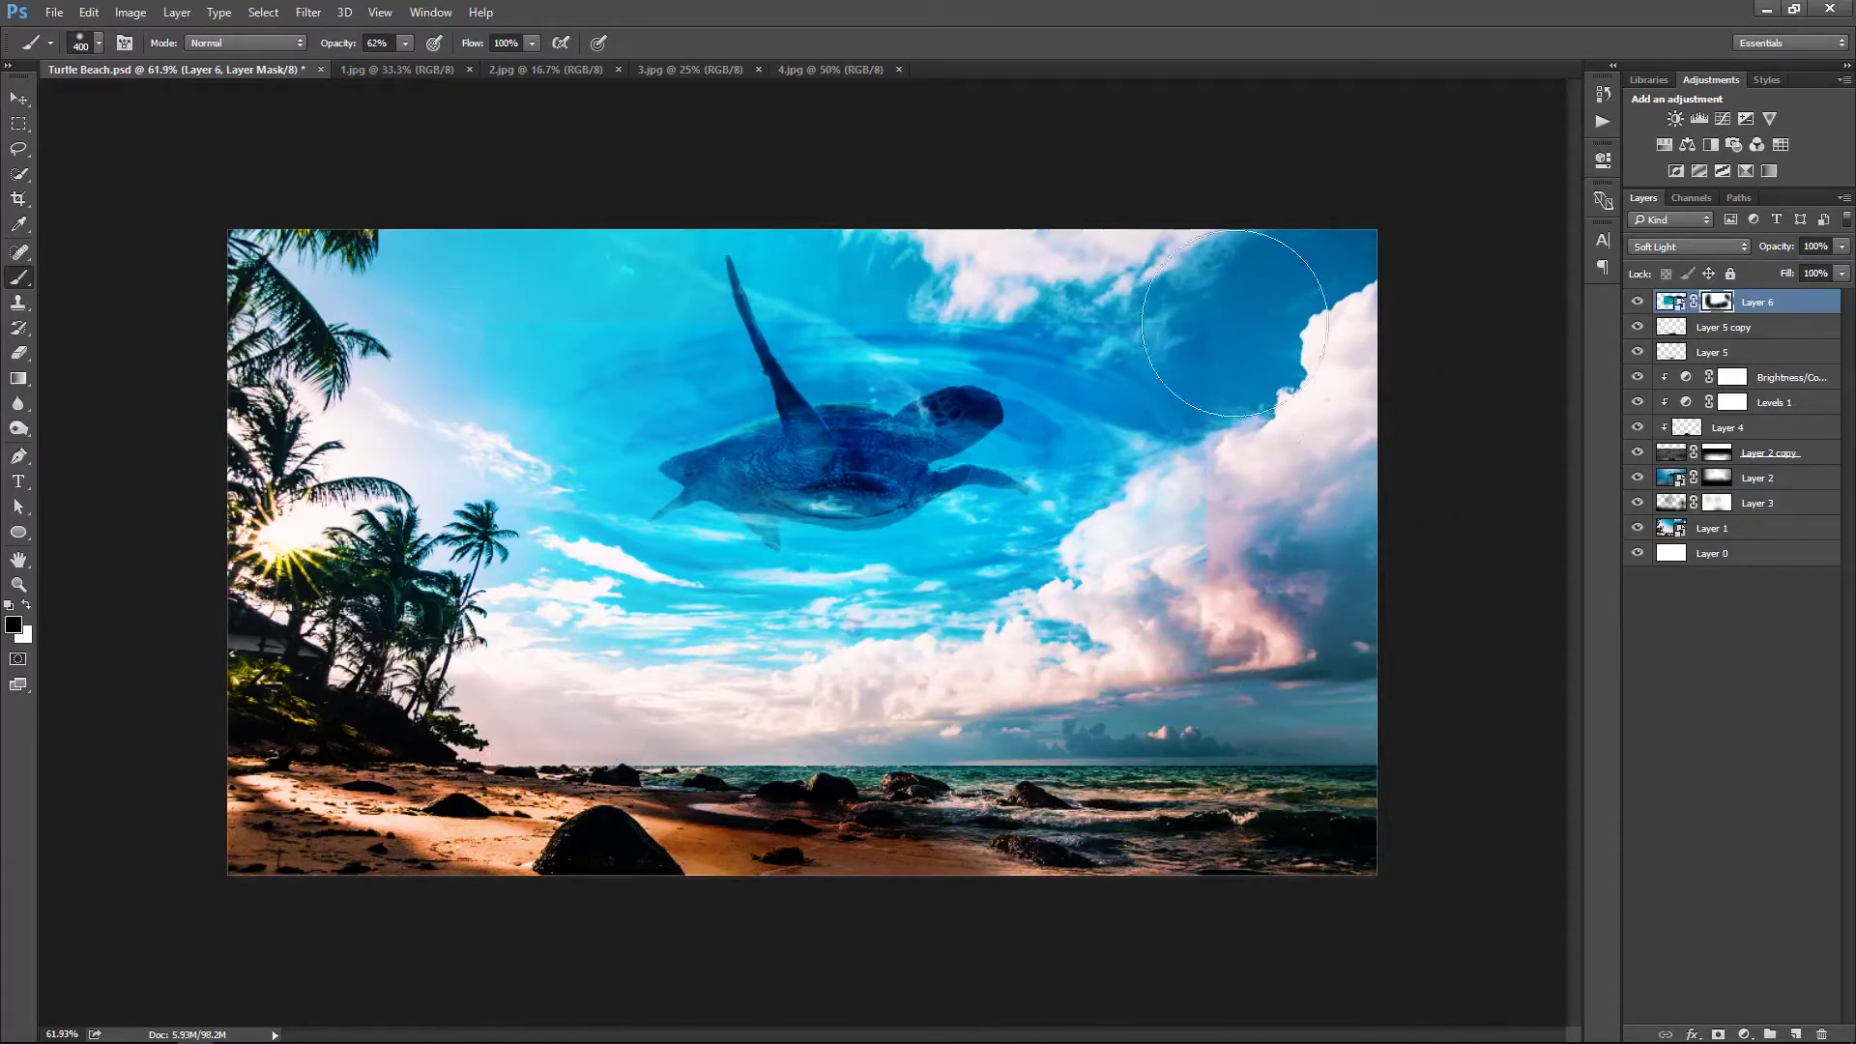
Move Layer 6 down above Layer 1 and paint its mask around the turtle's head, right side and belly
key("v")
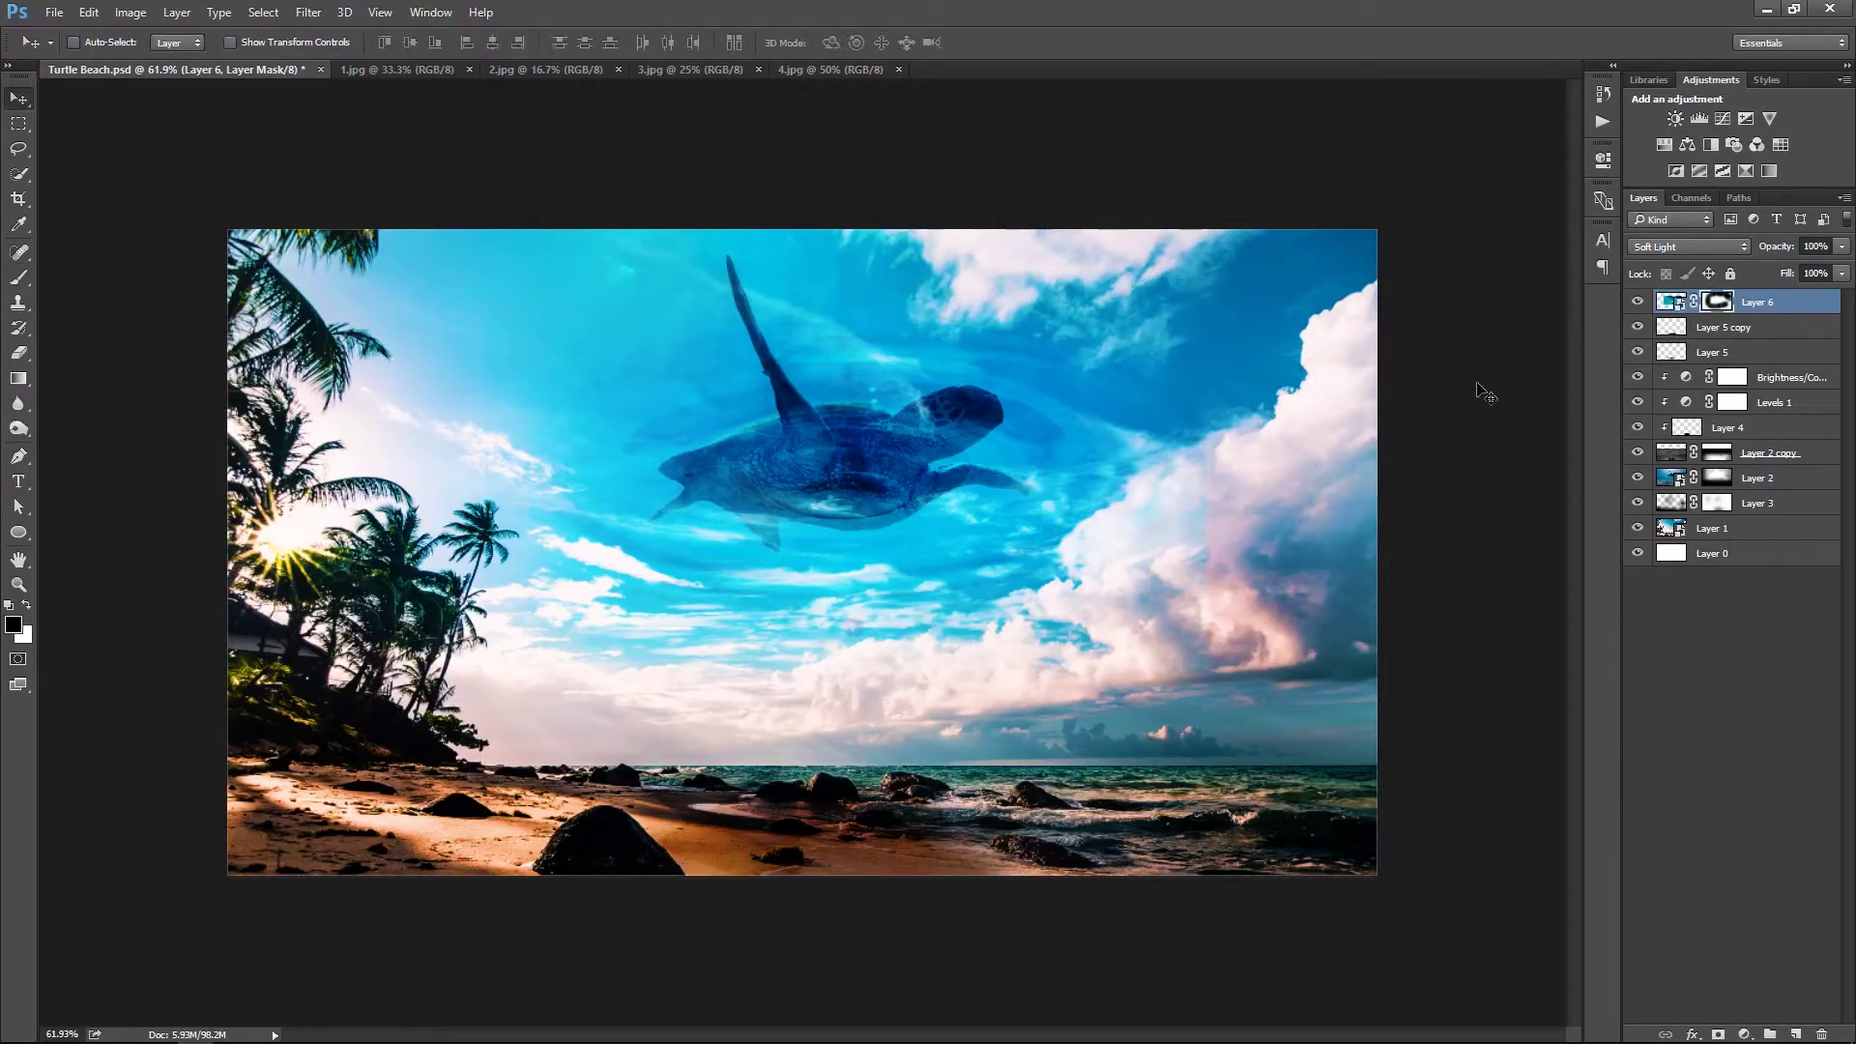
key("ctrl+bracketleft")
key("ctrl+bracketleft")
key("ctrl+bracketleft")
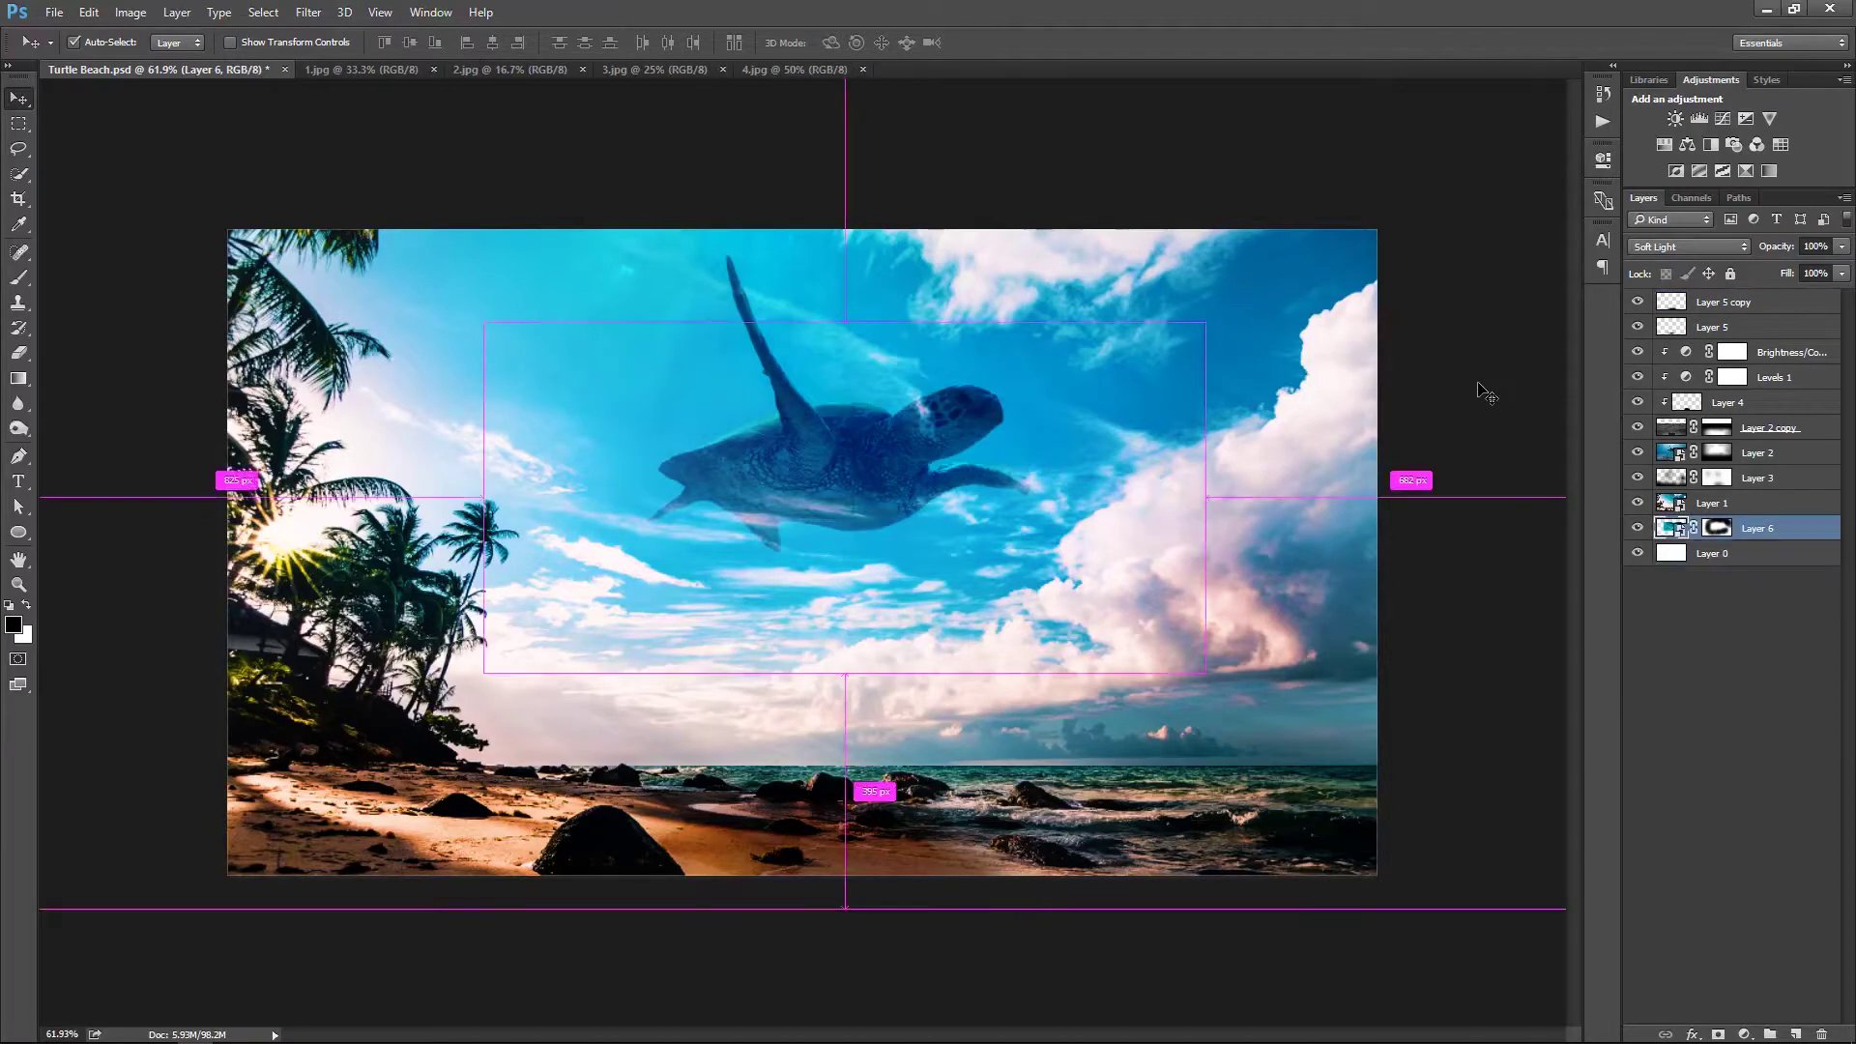
key("b")
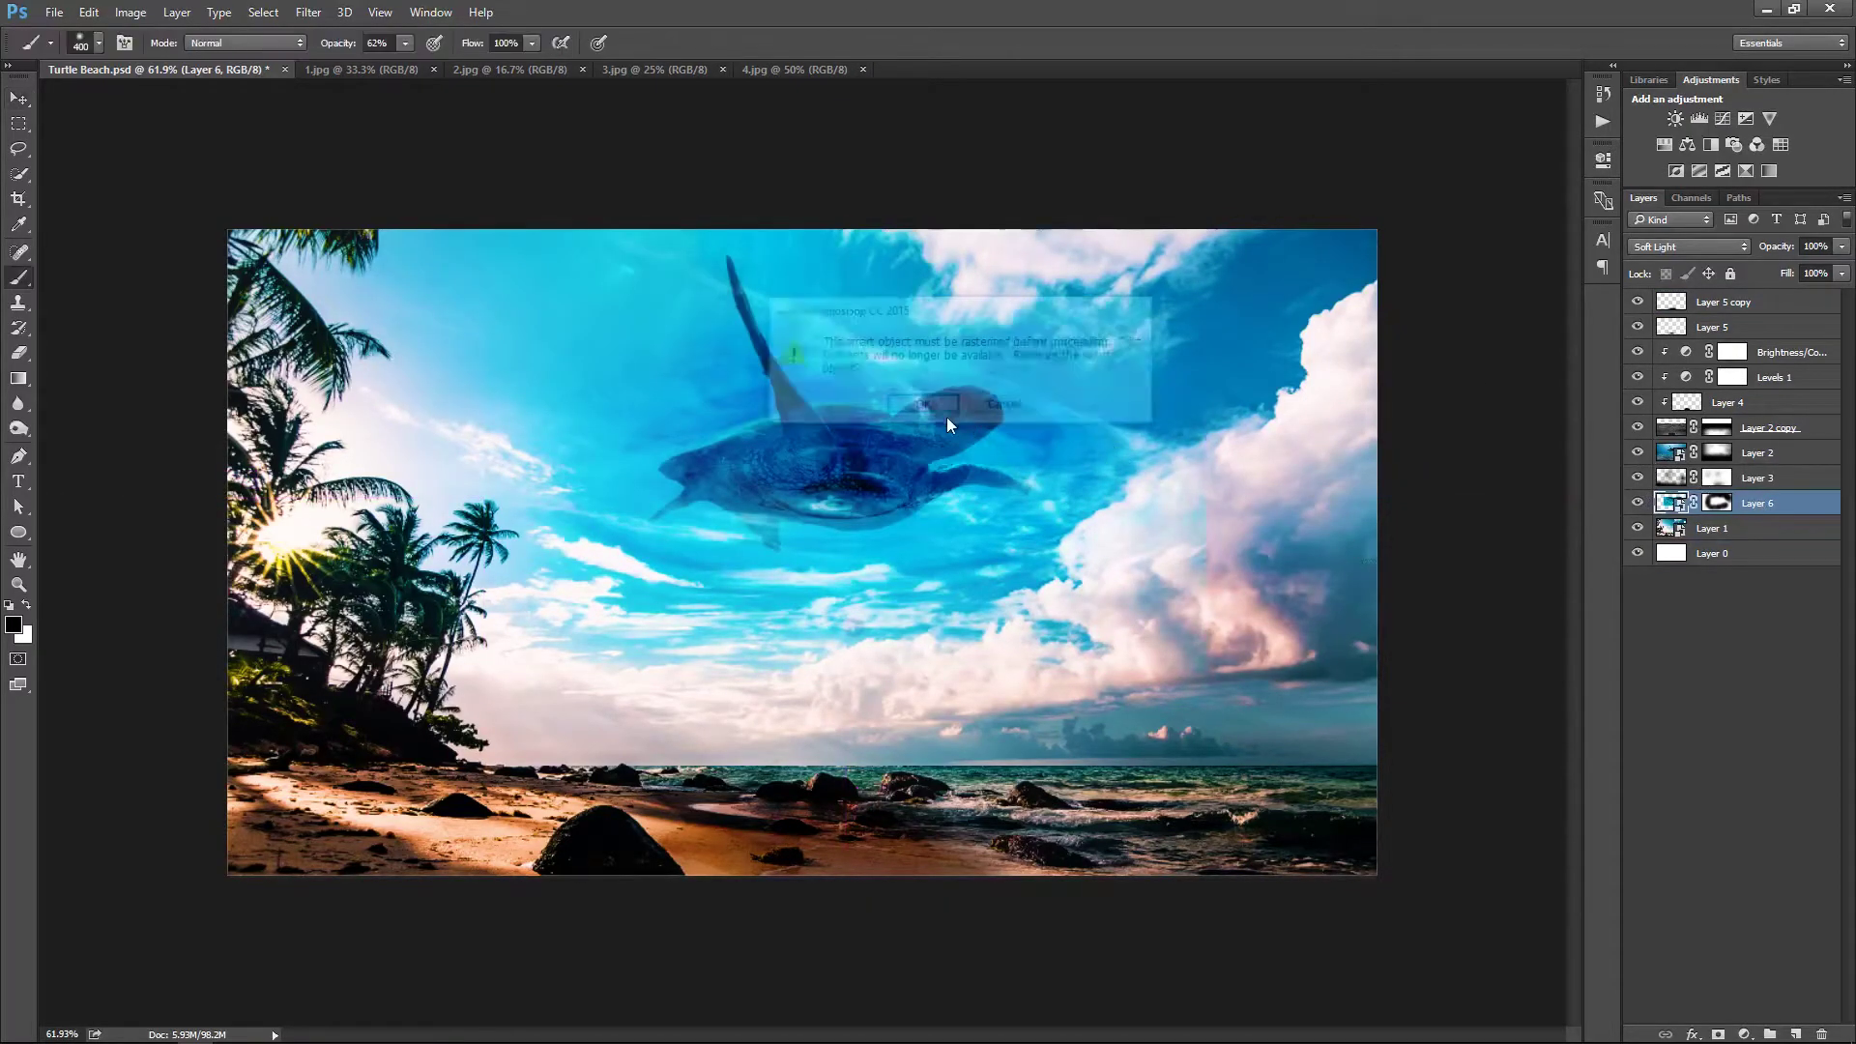
left_click(1717, 503)
left_click_drag(961, 406, 1041, 549)
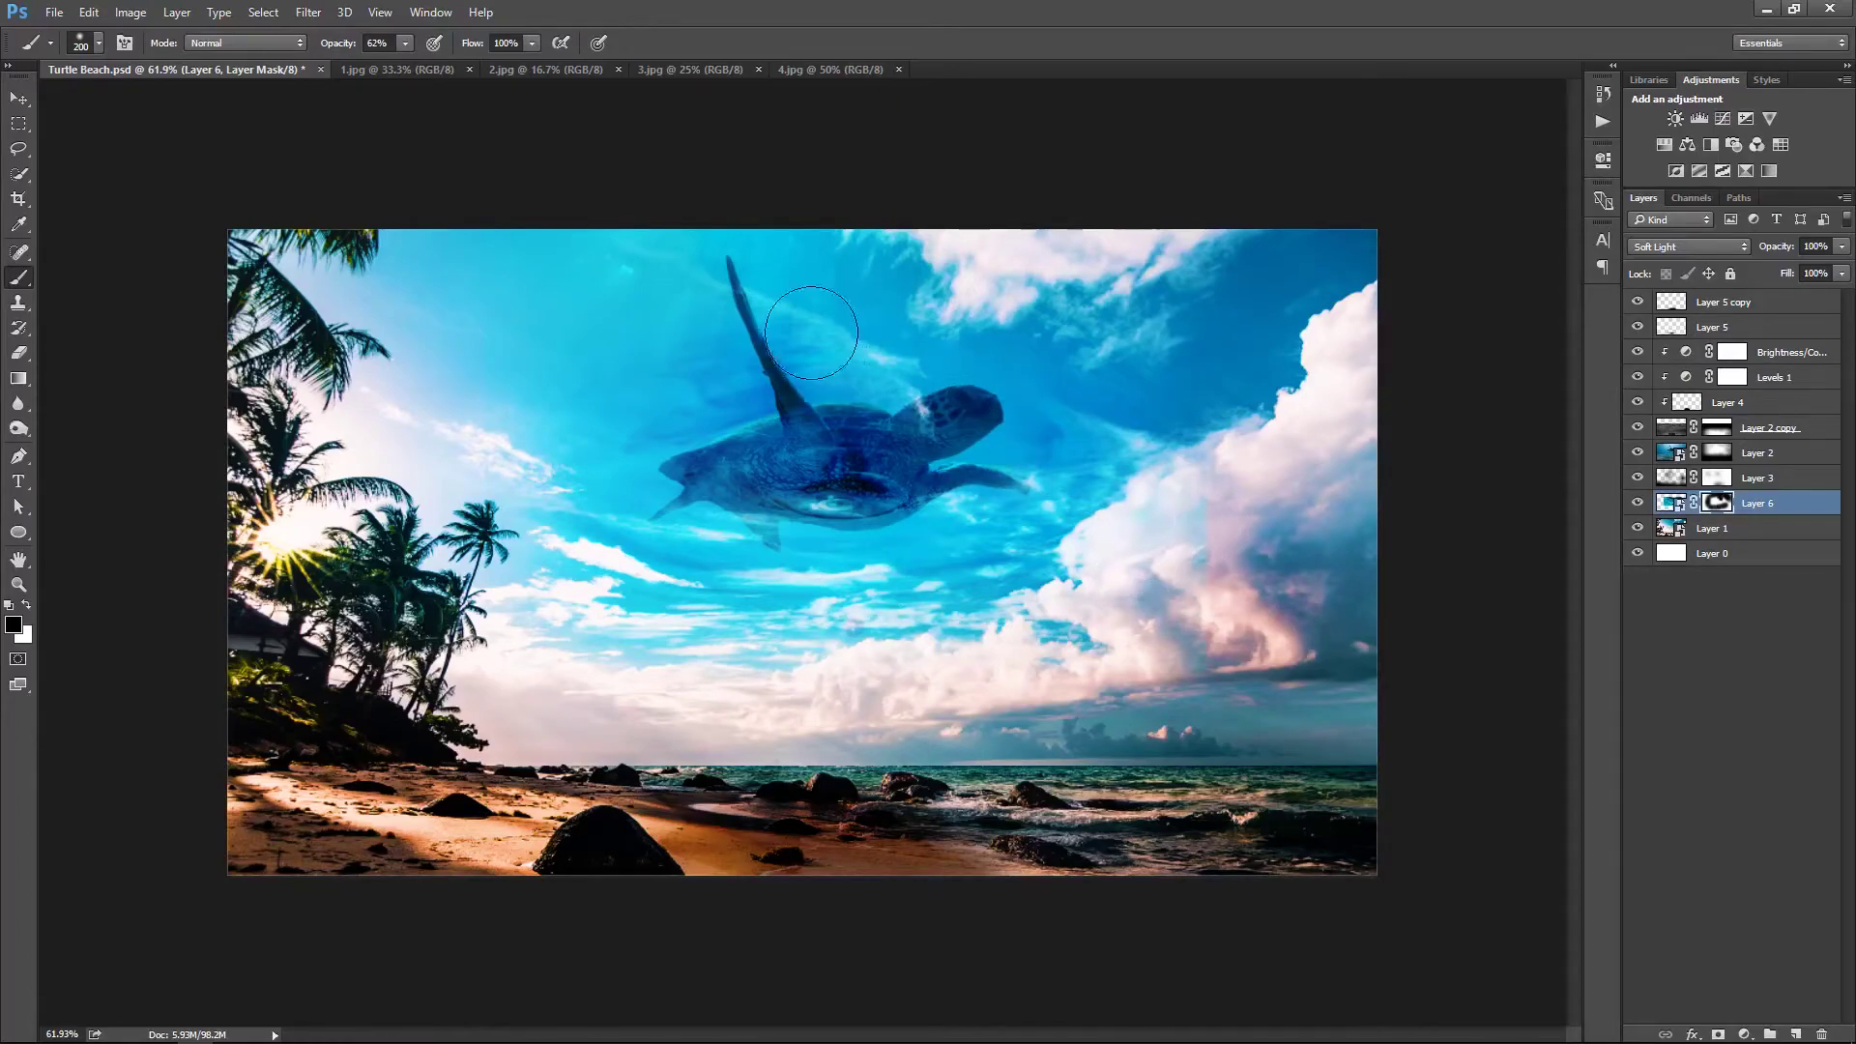
left_click_drag(1109, 628, 1097, 537)
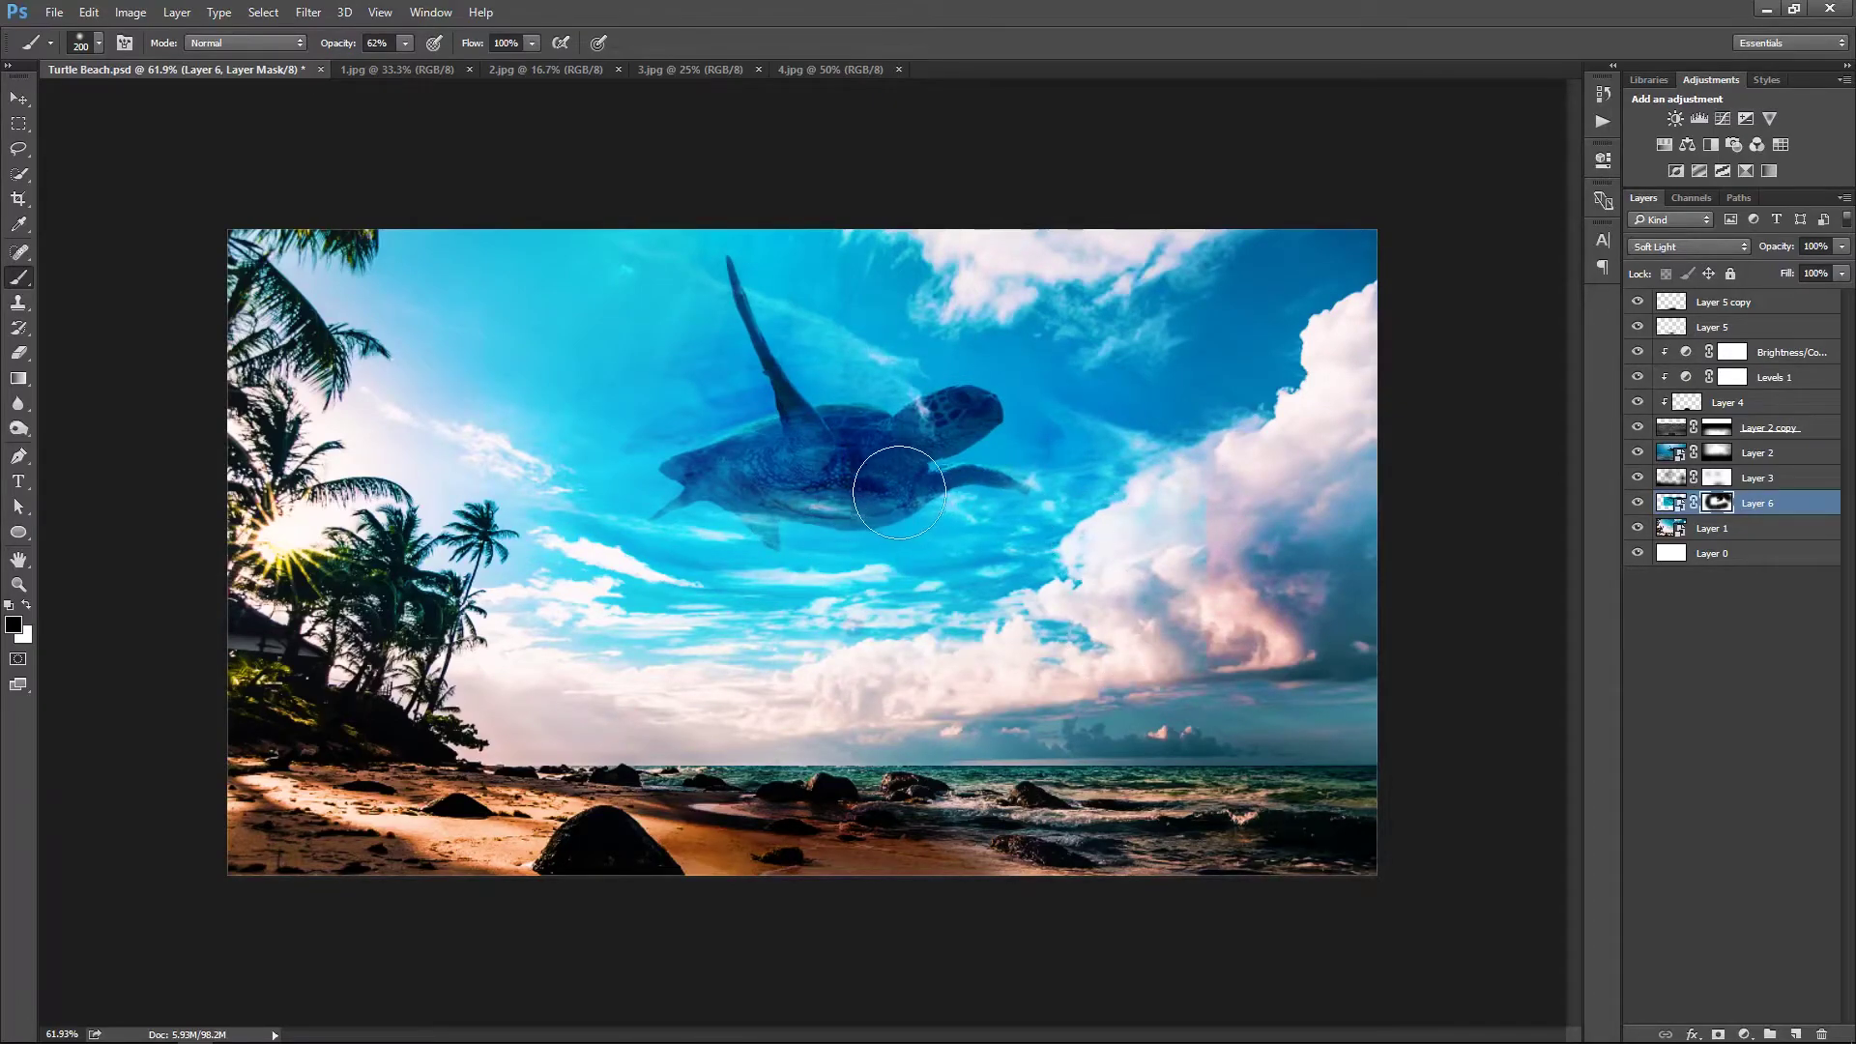
key("x")
key("x")
mouse_move(875, 478)
left_mouse_down()
mouse_move(861, 485)
mouse_move(795, 368)
left_mouse_up()
key("x")
key("x")
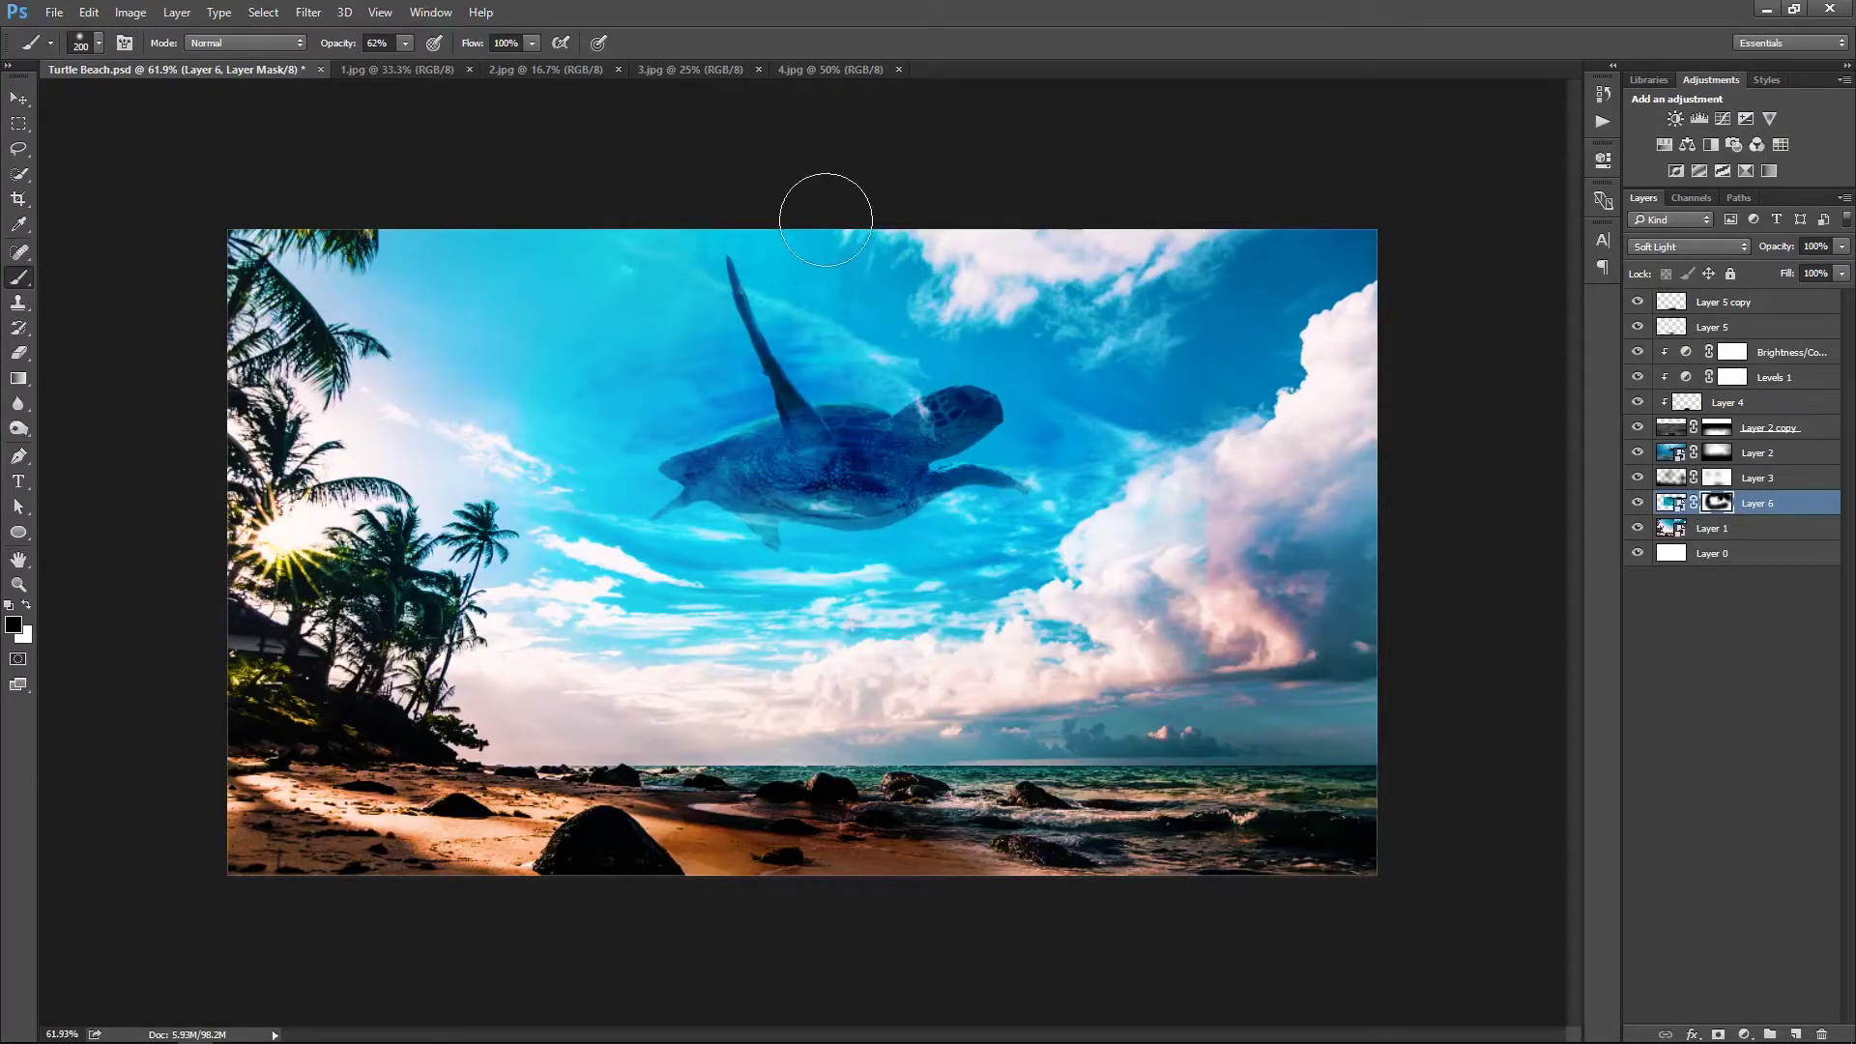
key("v")
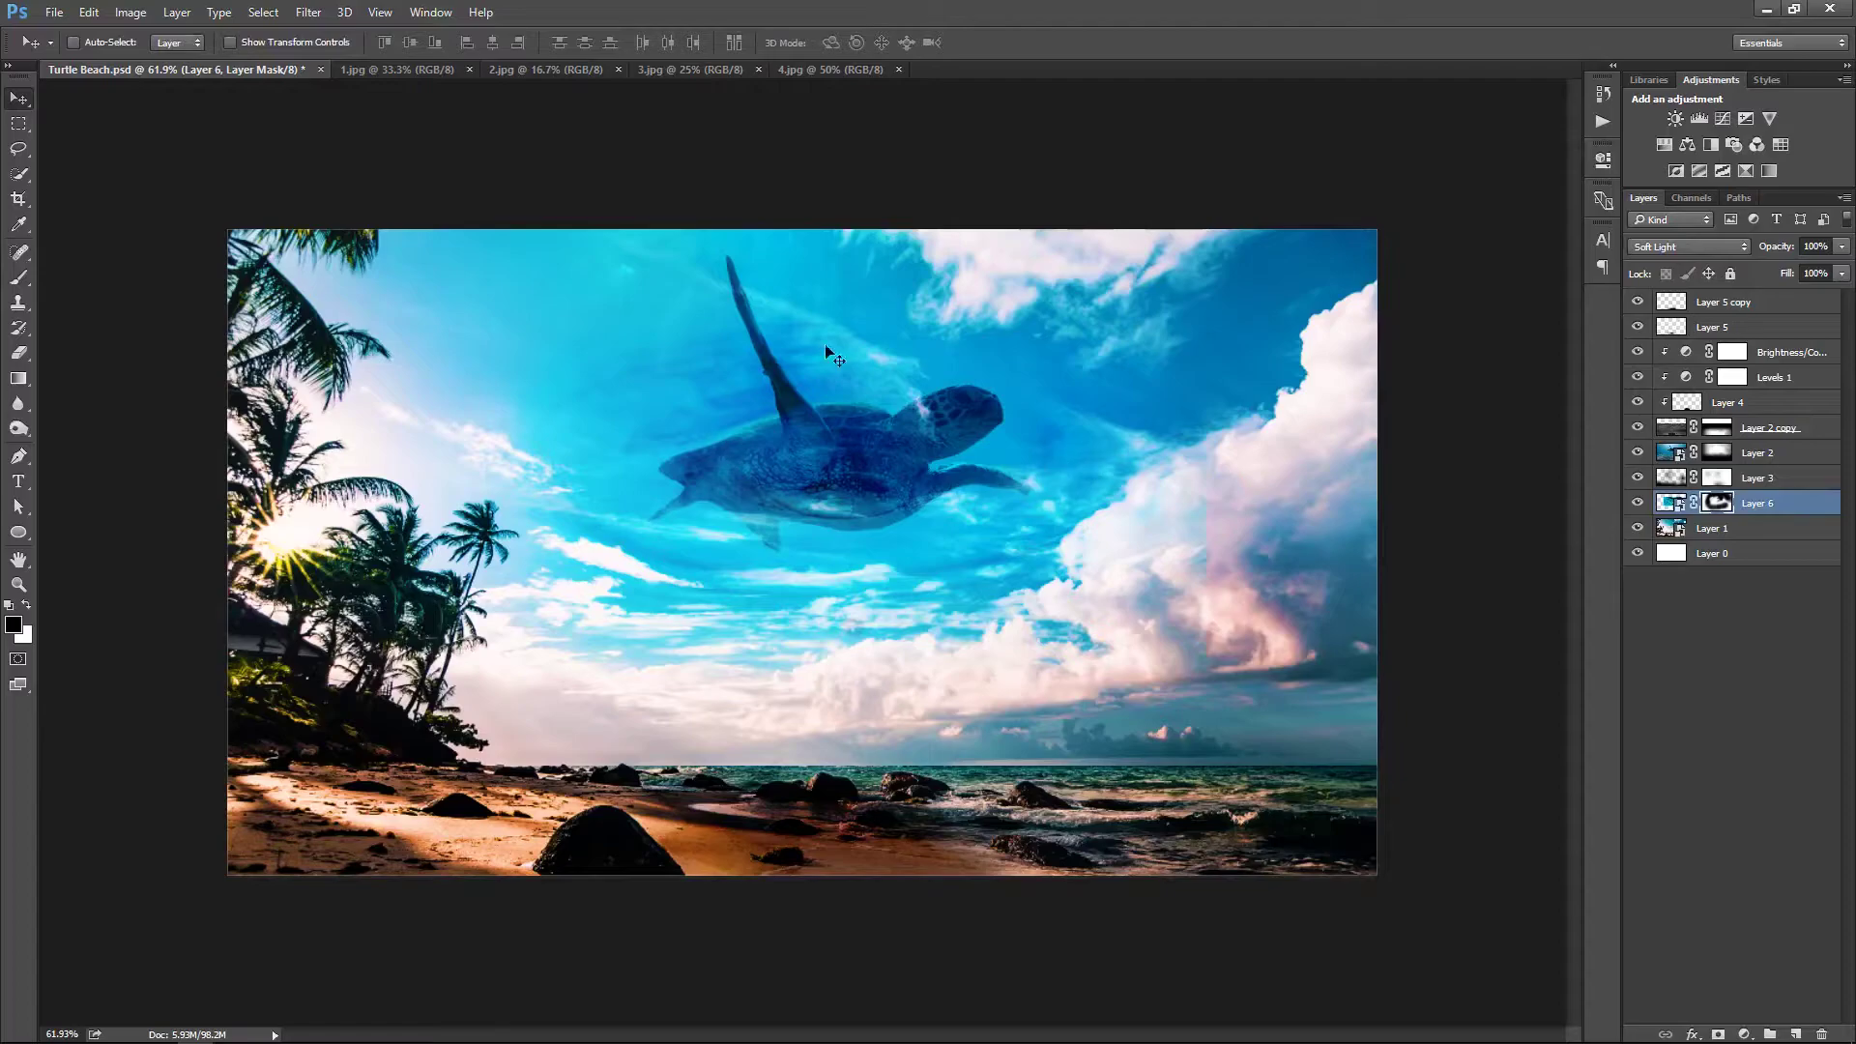
Set Layer 6 to Overlay at 60%, duplicate it, and enlarge the copy to about 174%
key("shift+alt+o")
key("6")
key("ctrl+j")
key("ctrl+t")
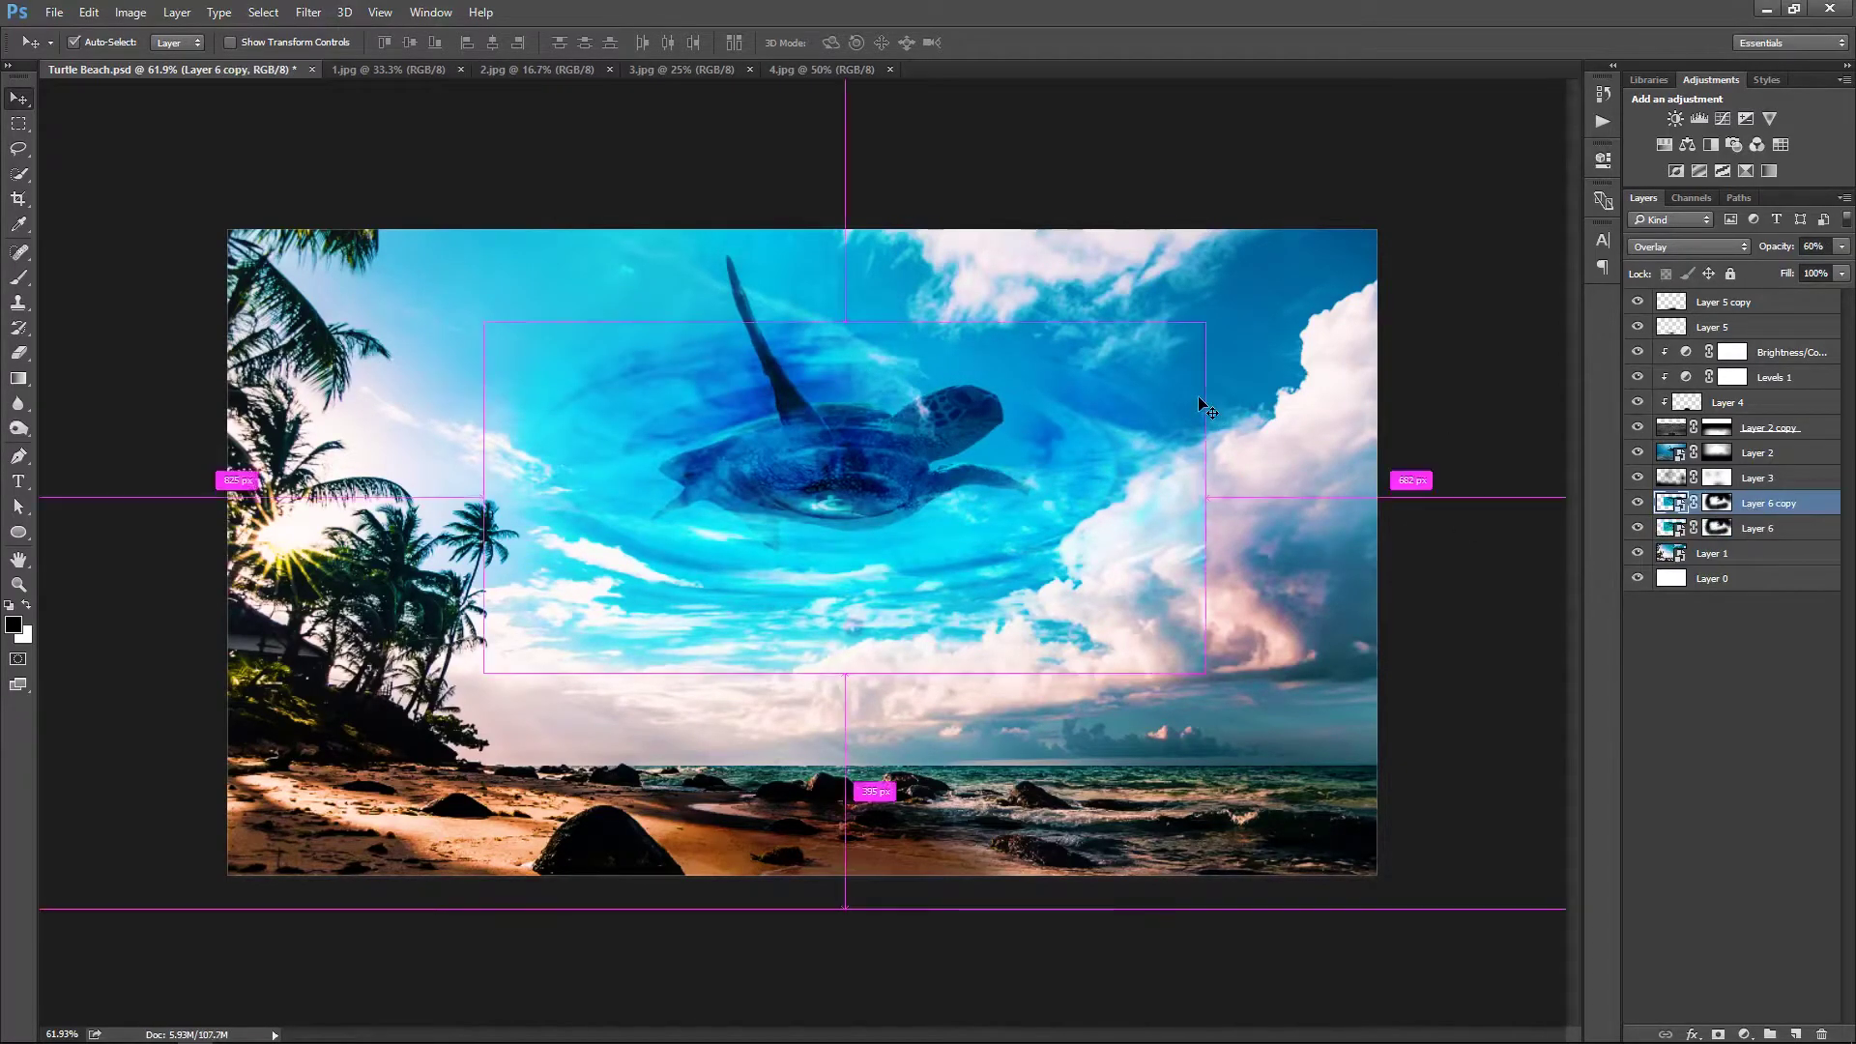
left_click_drag(1198, 329, 1488, 228)
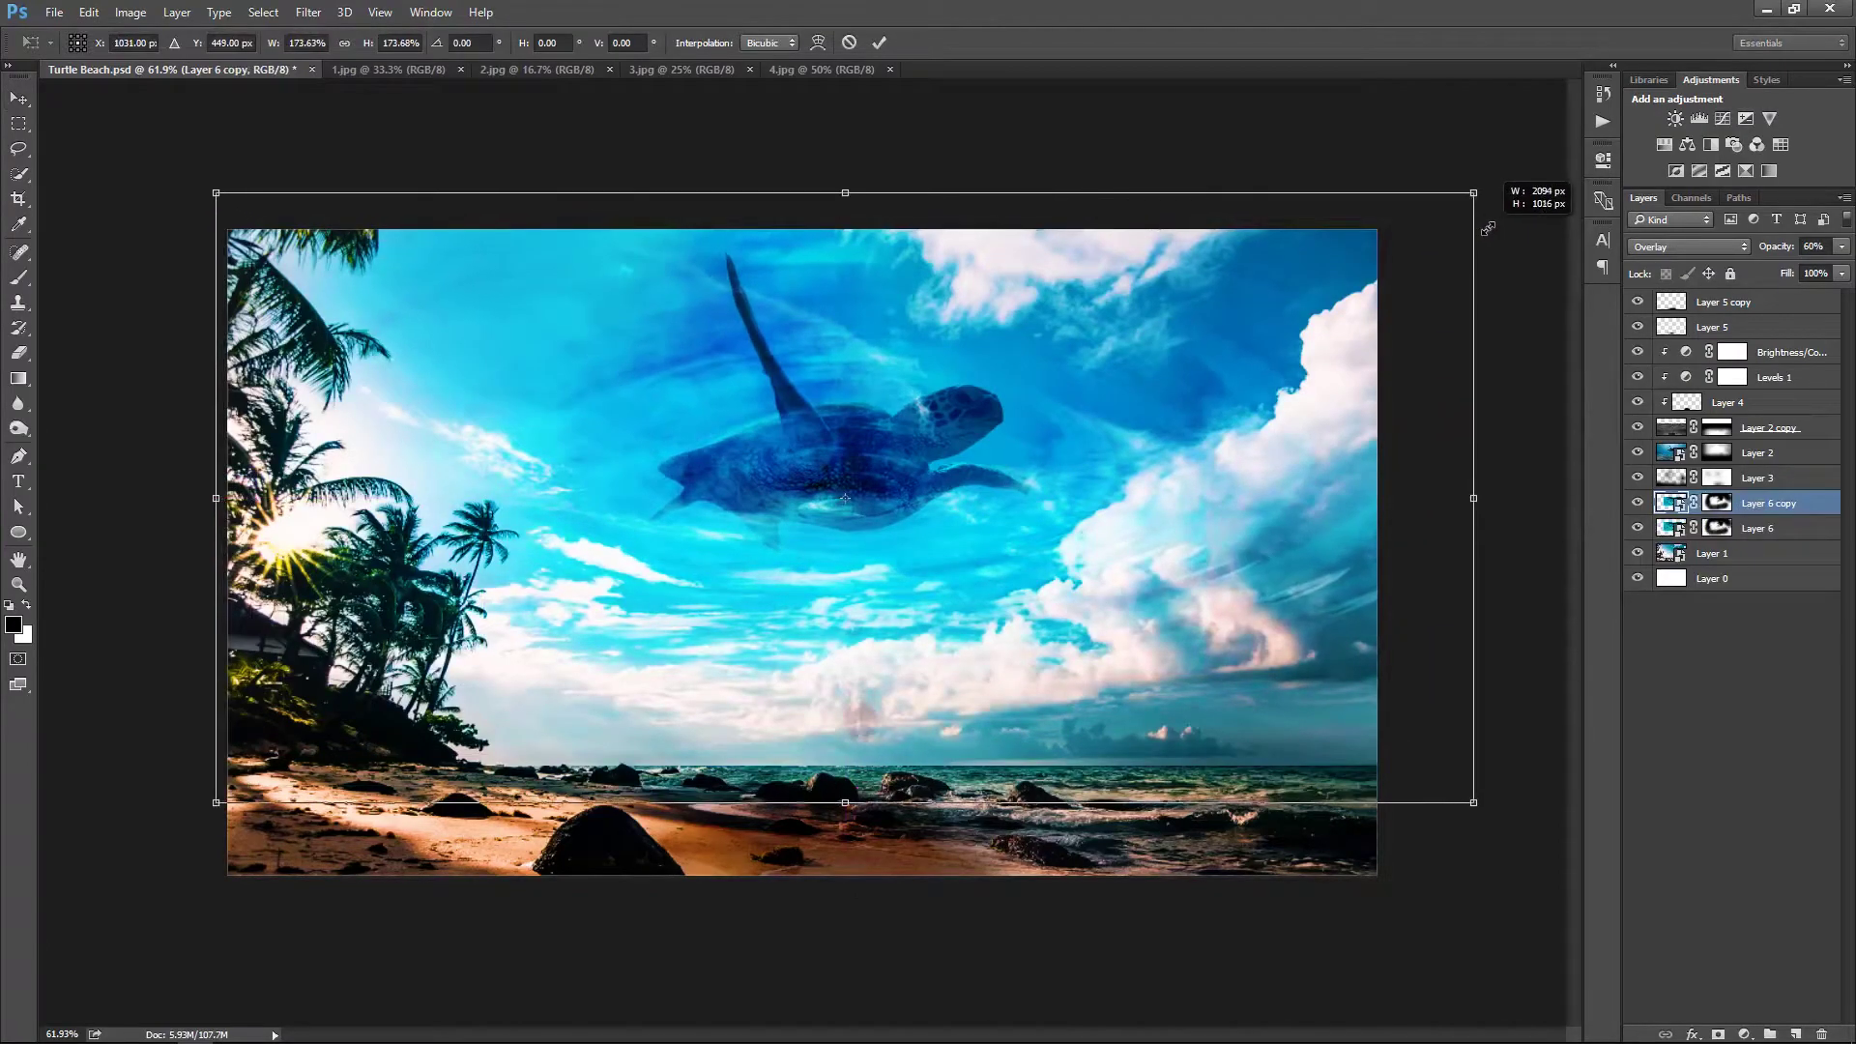
key("Return")
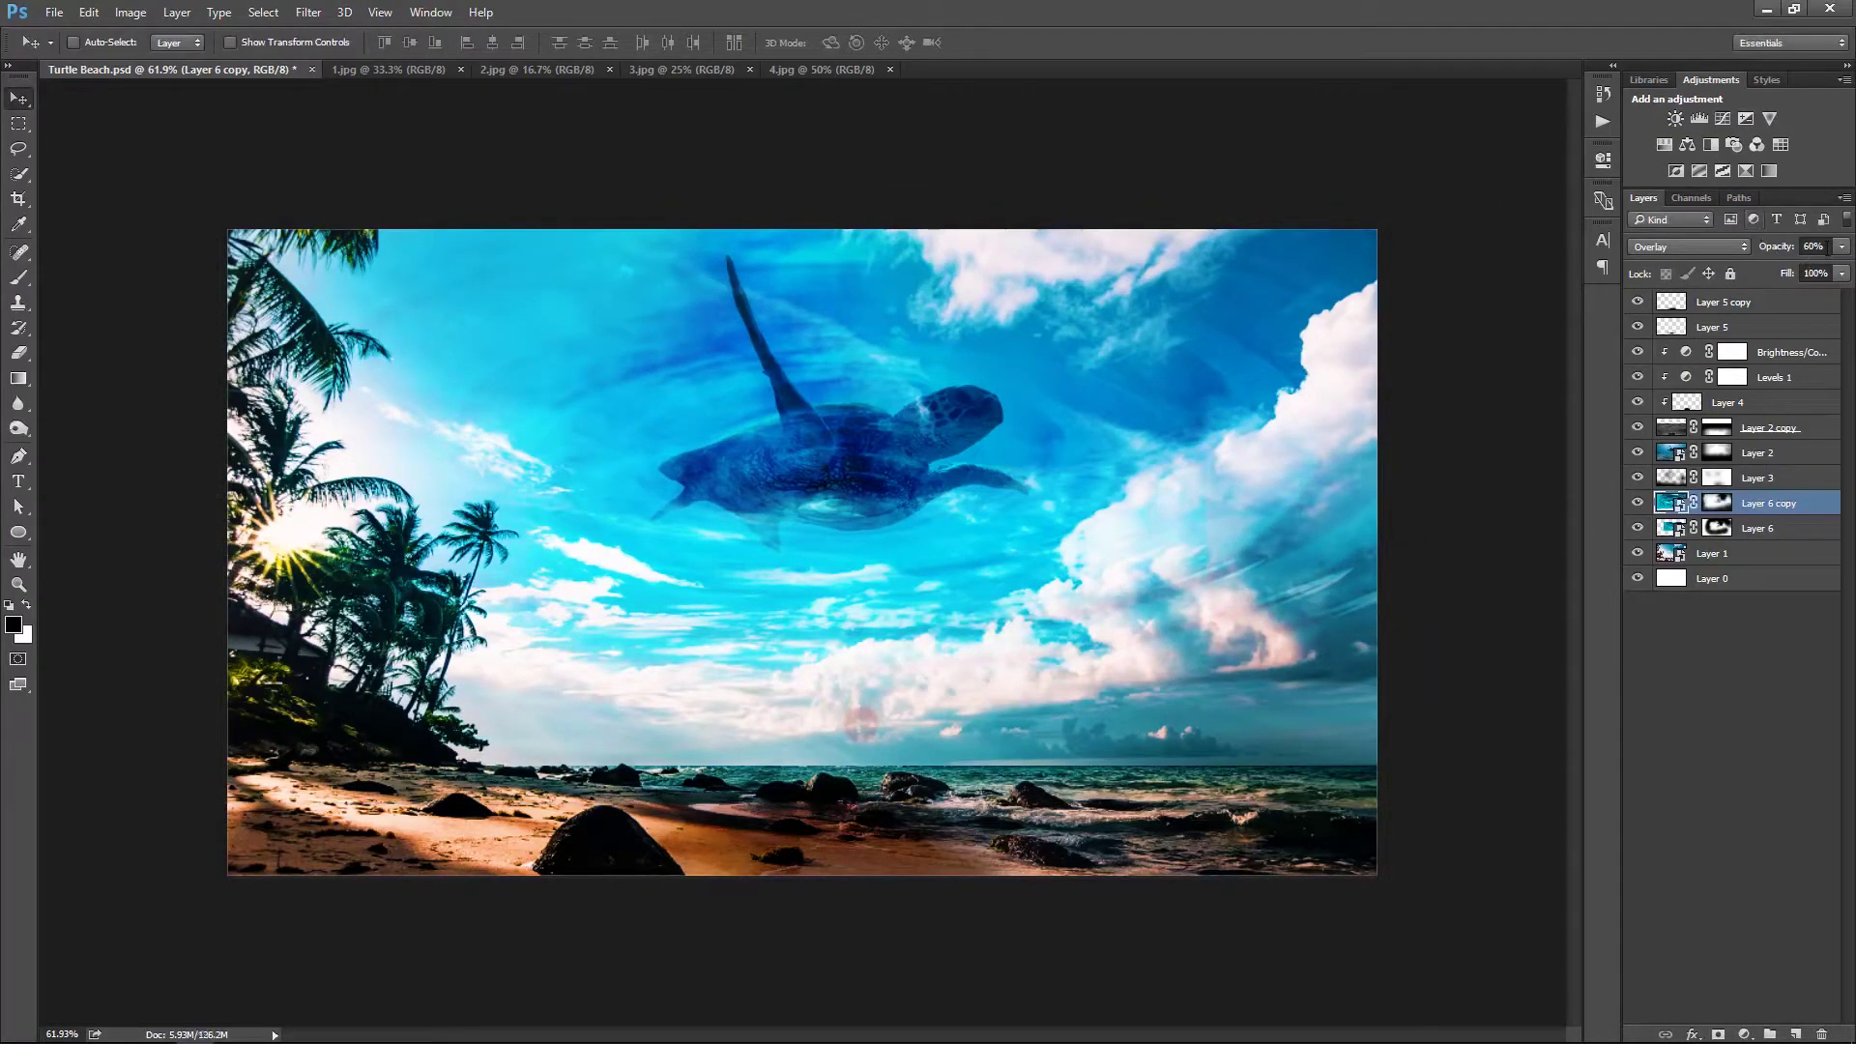
type("50")
Give Layer 6 copy 30% Soft Light, target its mask with the brush, and zoom in on the turtle
key("3")
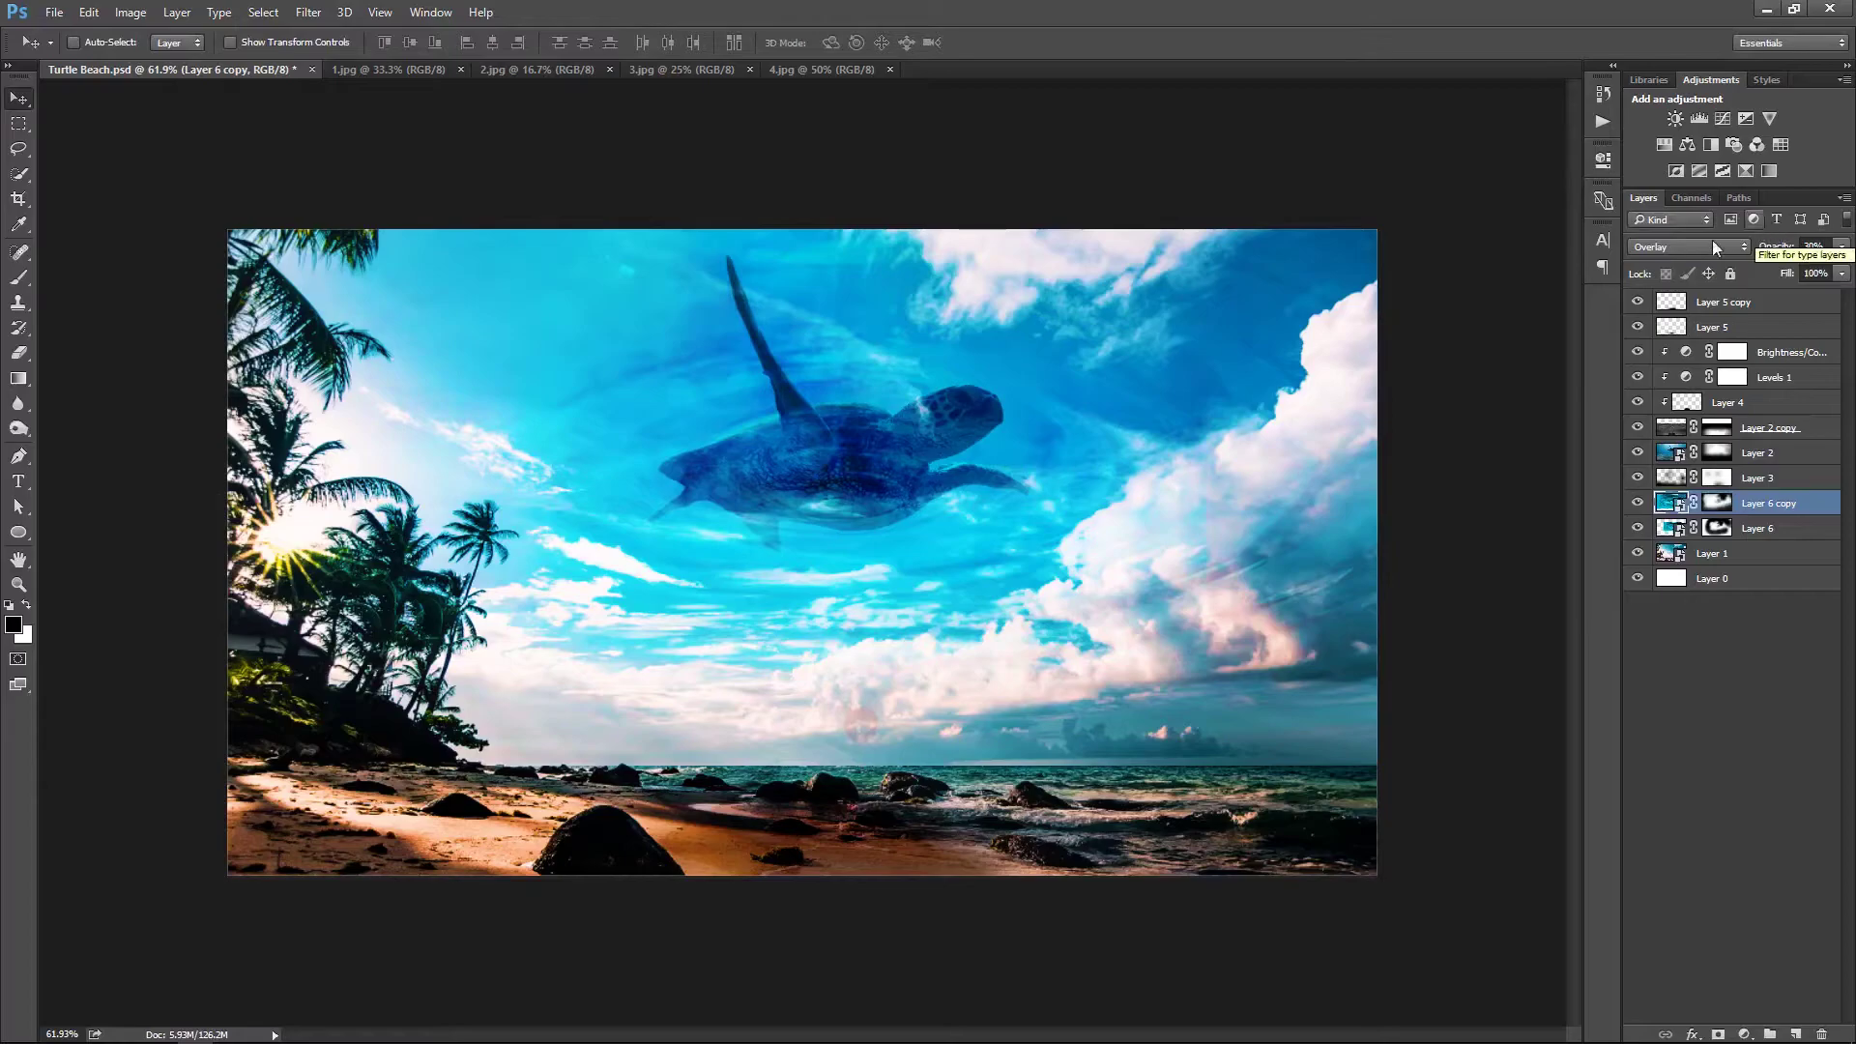
left_click(1690, 246)
left_click(1648, 449)
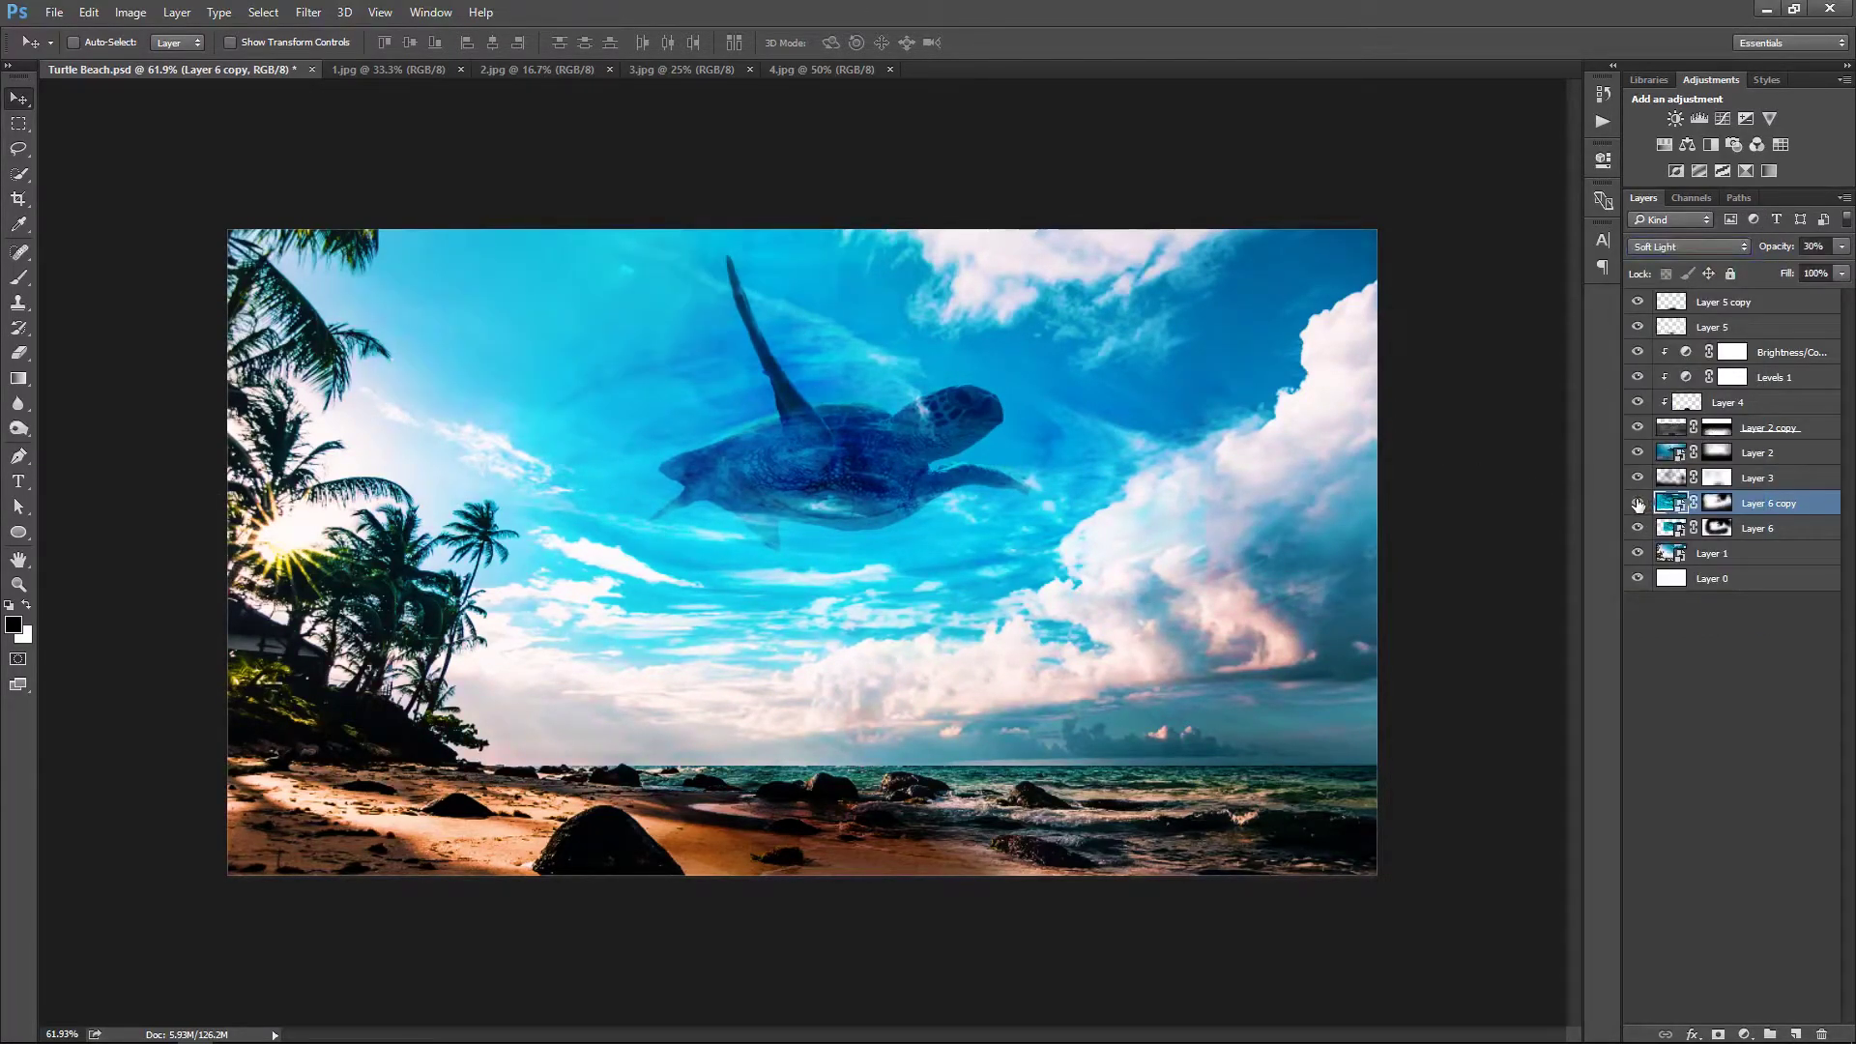
left_click(1719, 503)
key("b")
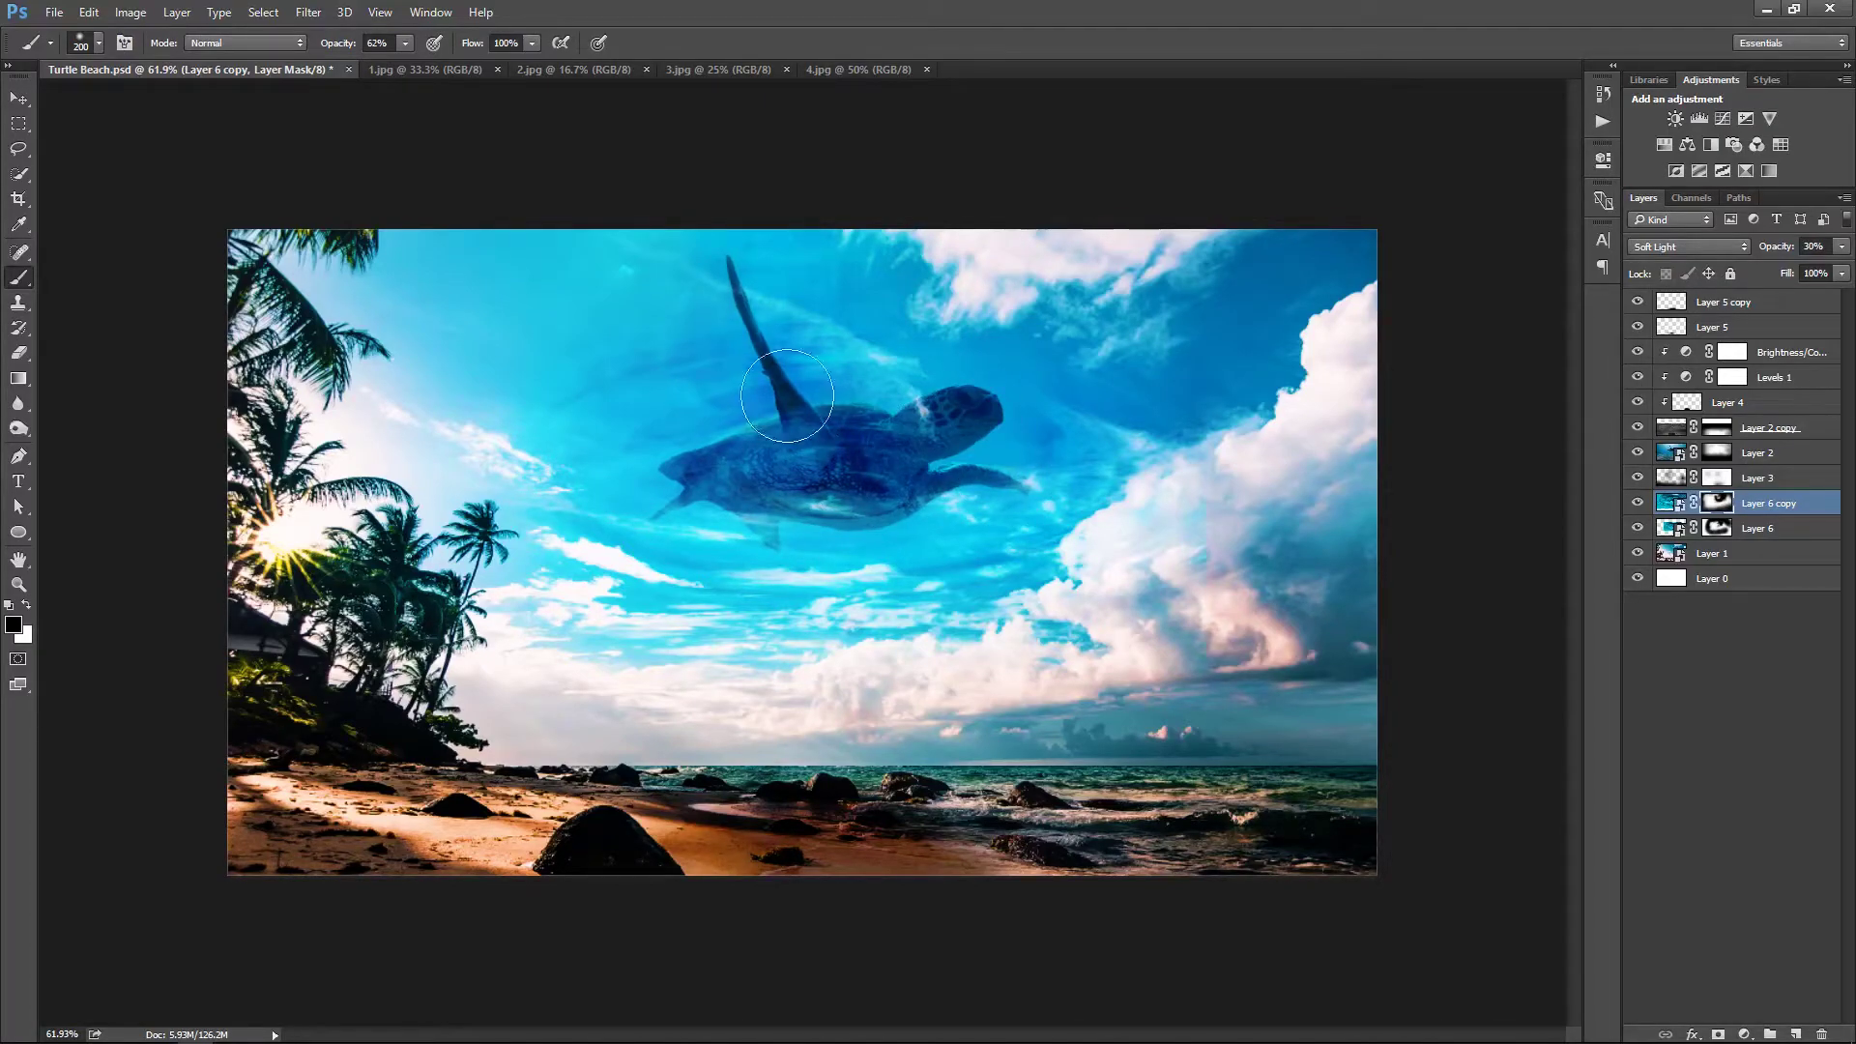
key("ctrl+space")
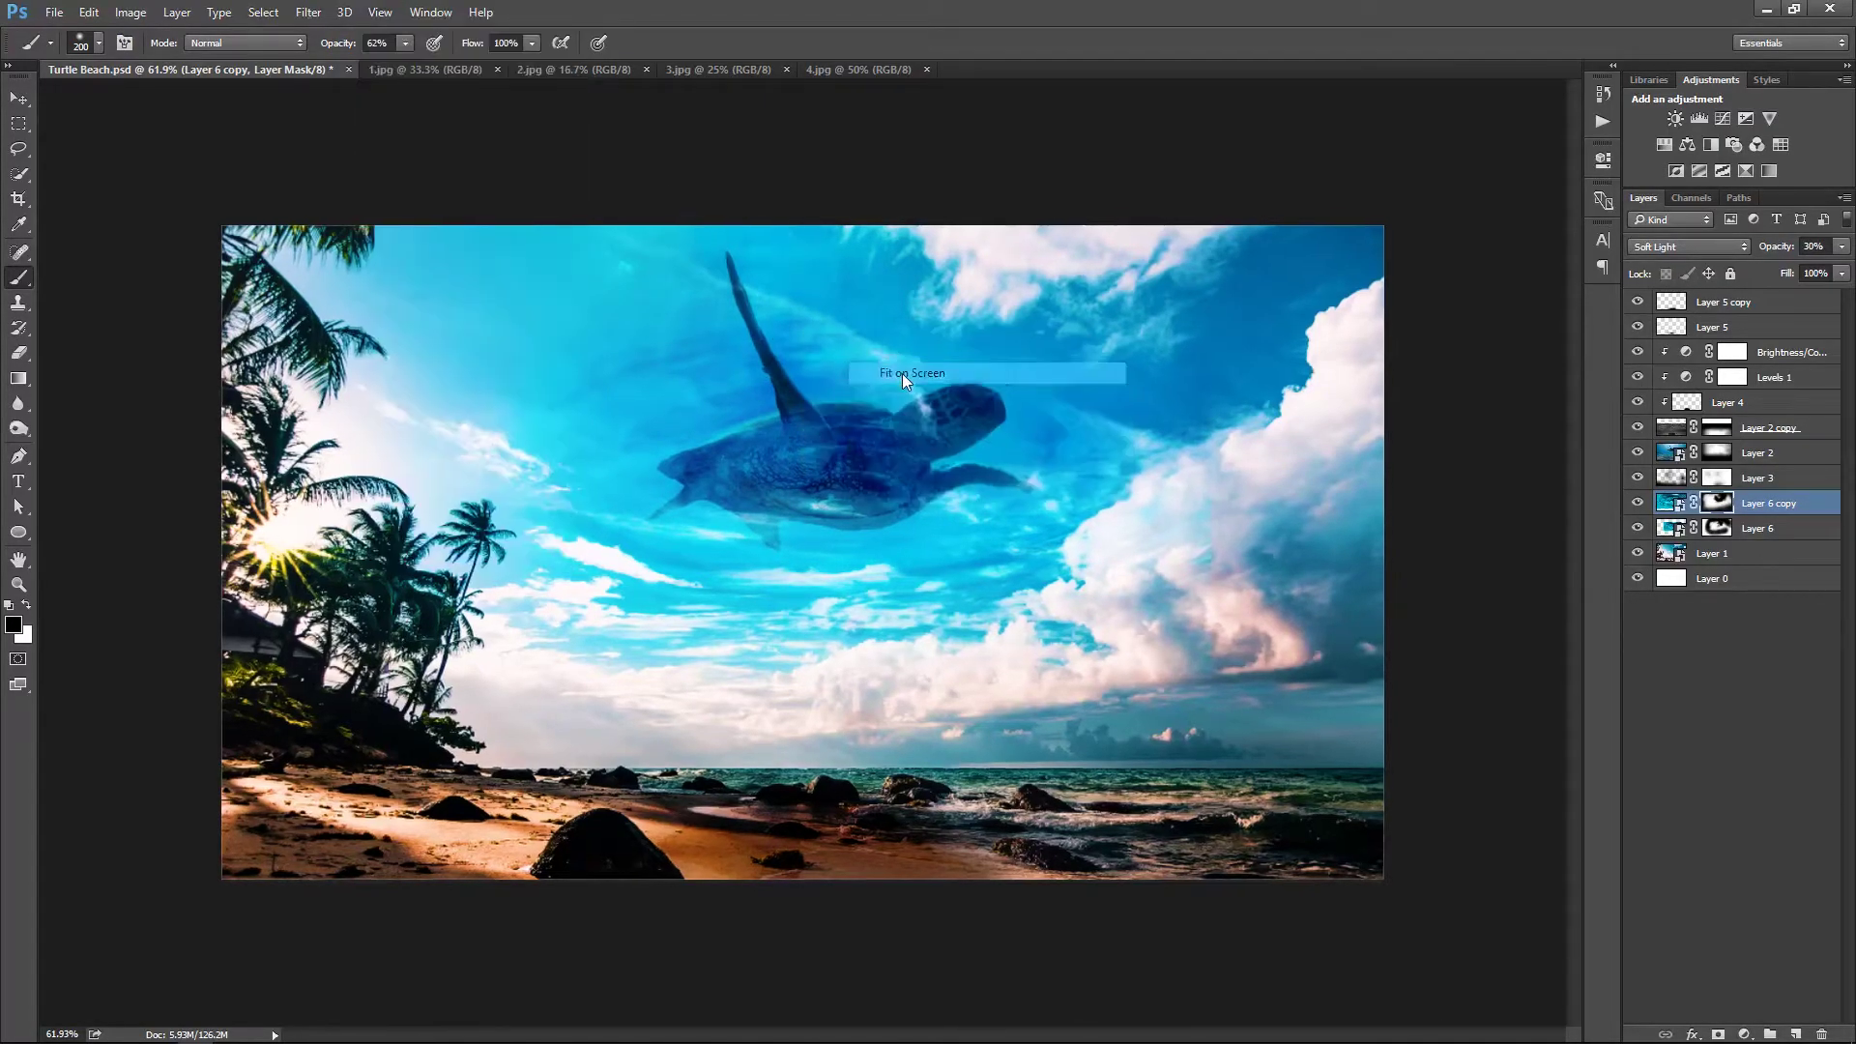
left_click_drag(805, 336, 902, 373)
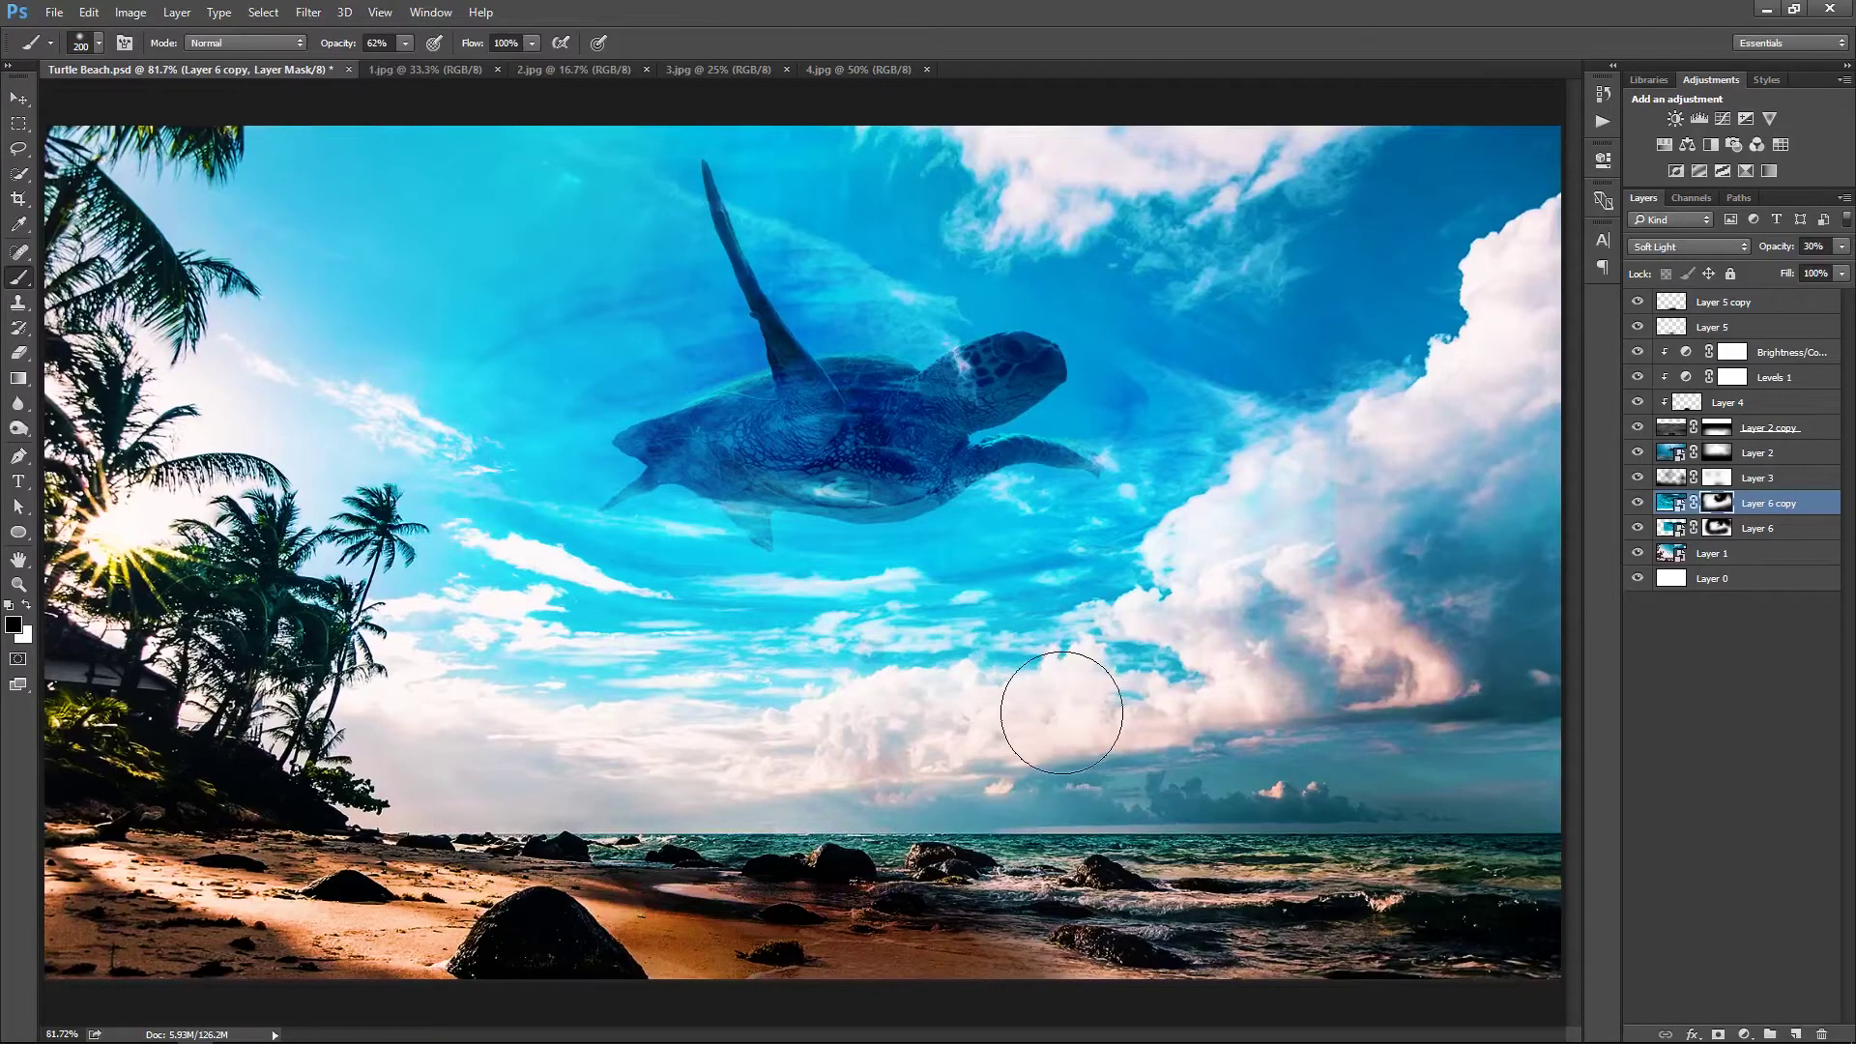
right_click(979, 468)
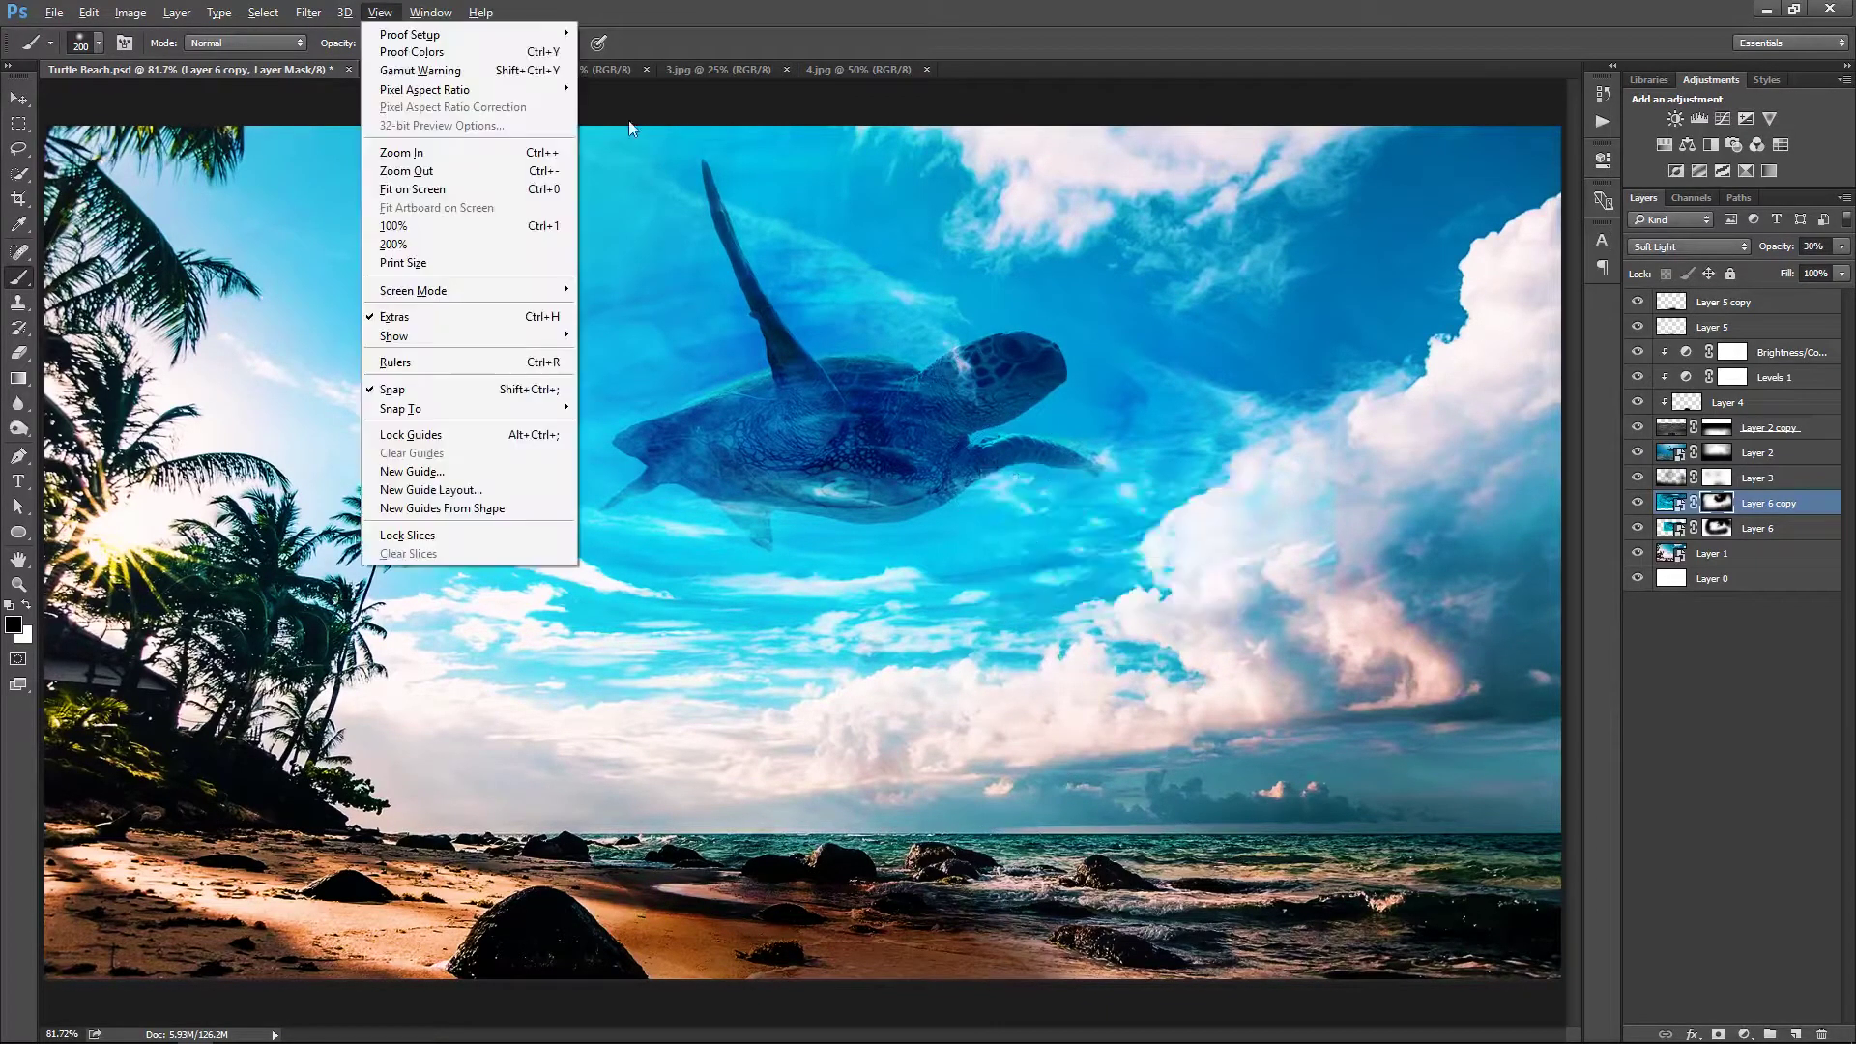
left_click(687, 74)
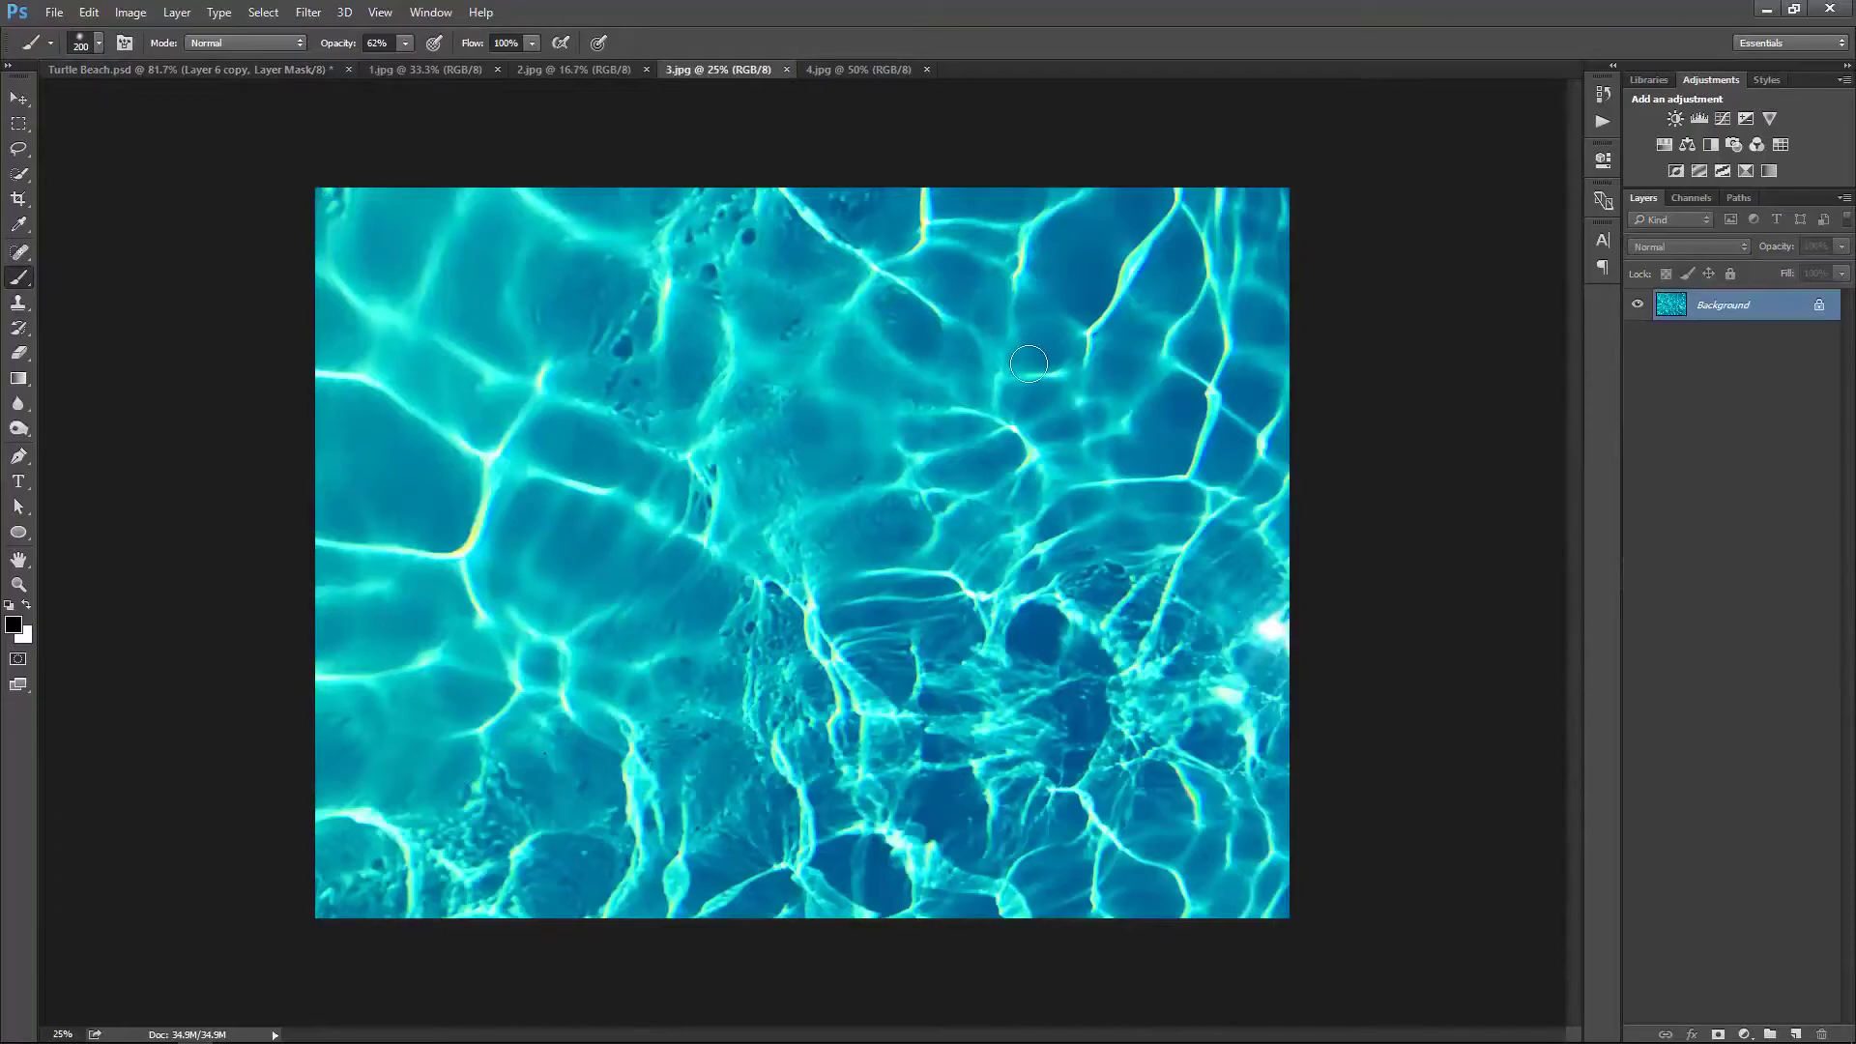
Paste the pool water into the Turtle Beach composite and scale it over the beach
left_click(211, 70)
key("v")
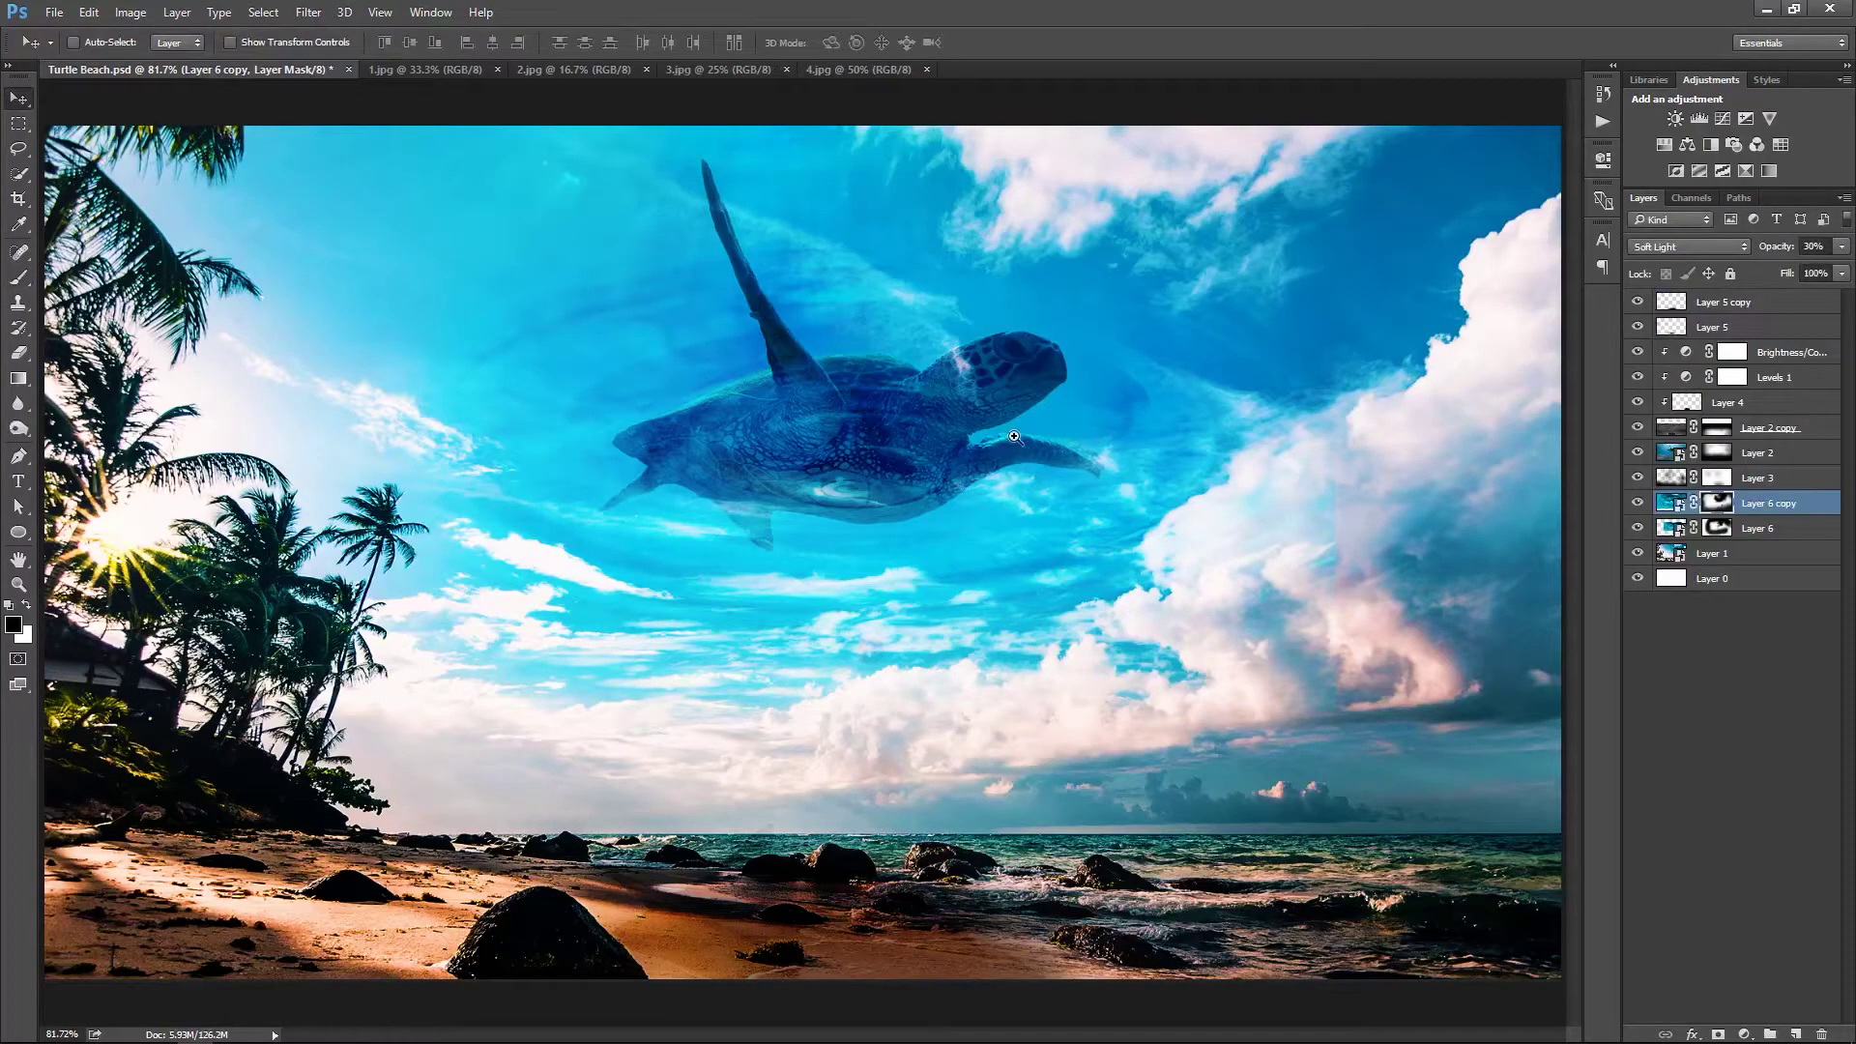
left_click_drag(1014, 436, 919, 436)
key("ctrl+v")
key("ctrl+t")
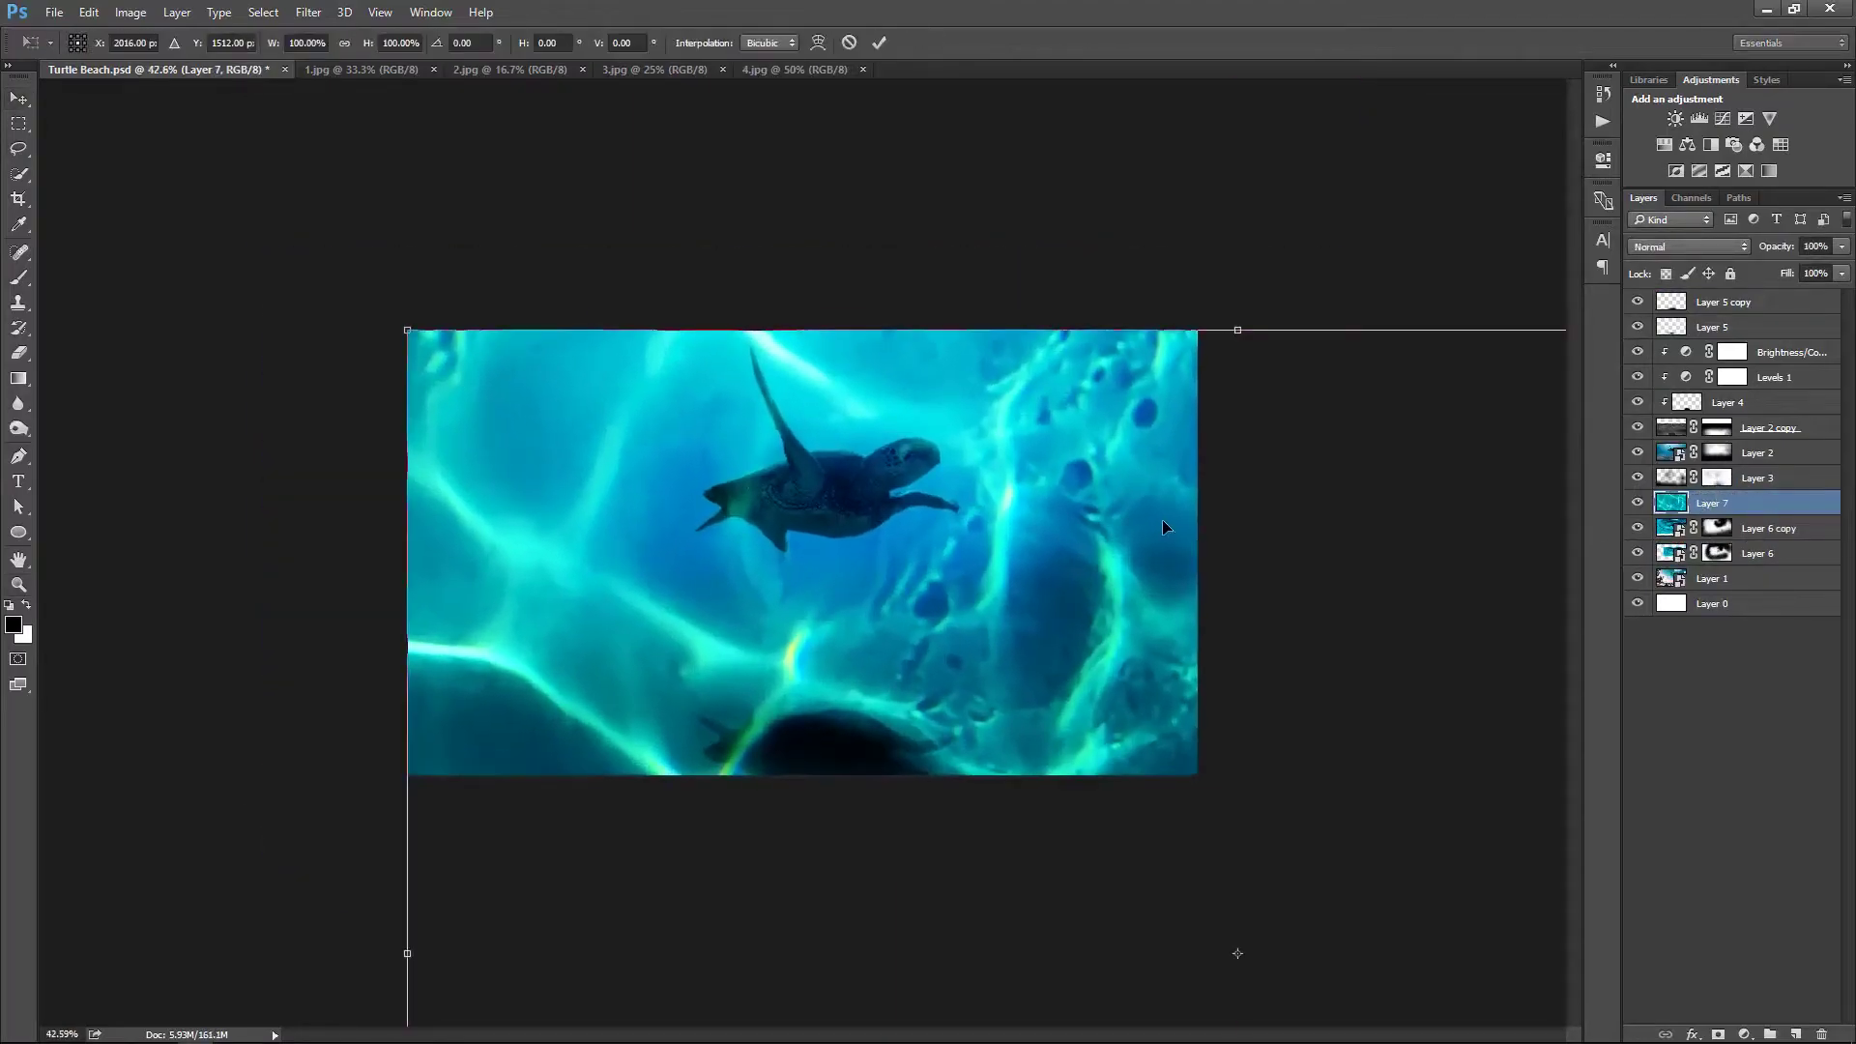
left_click_drag(407, 330, 725, 567)
left_click_drag(1063, 773, 929, 368)
left_click_drag(1102, 388, 1141, 353)
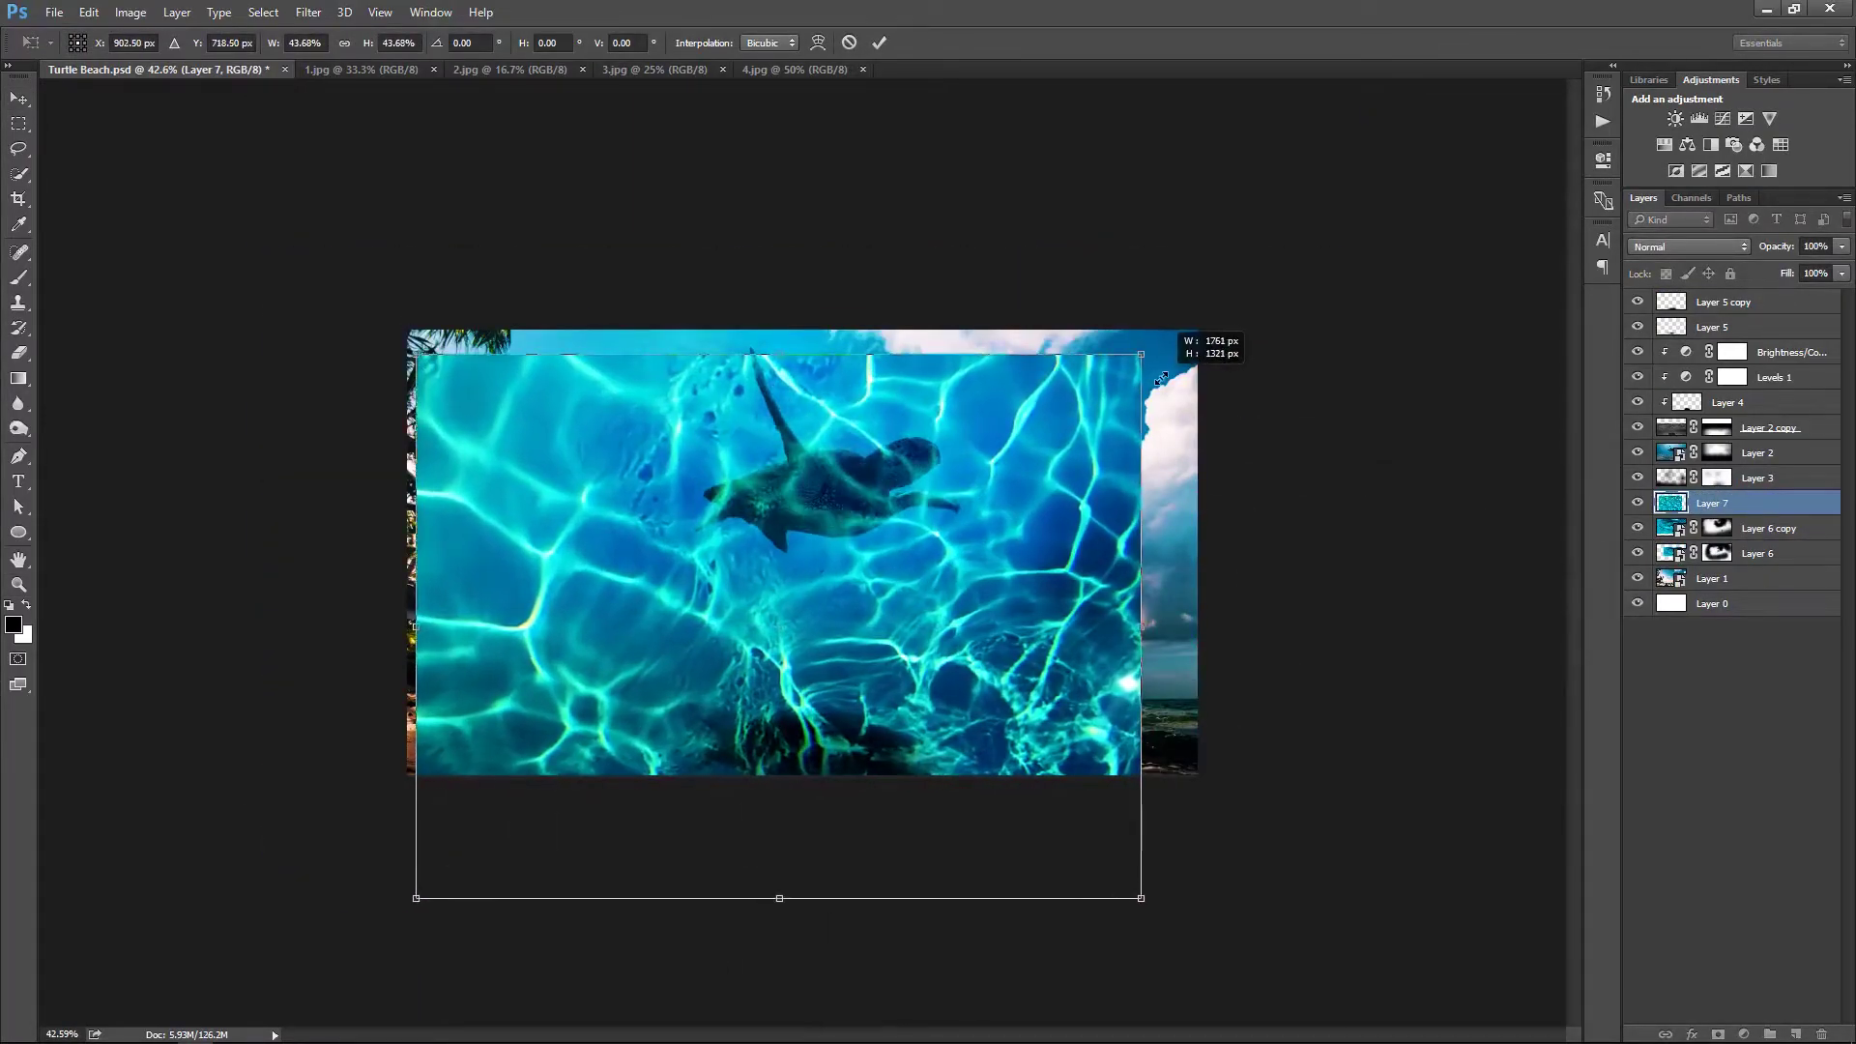
Perspective-taper the pool water into a strip stretched along the canvas bottom
right_click(724, 498)
left_click(772, 603)
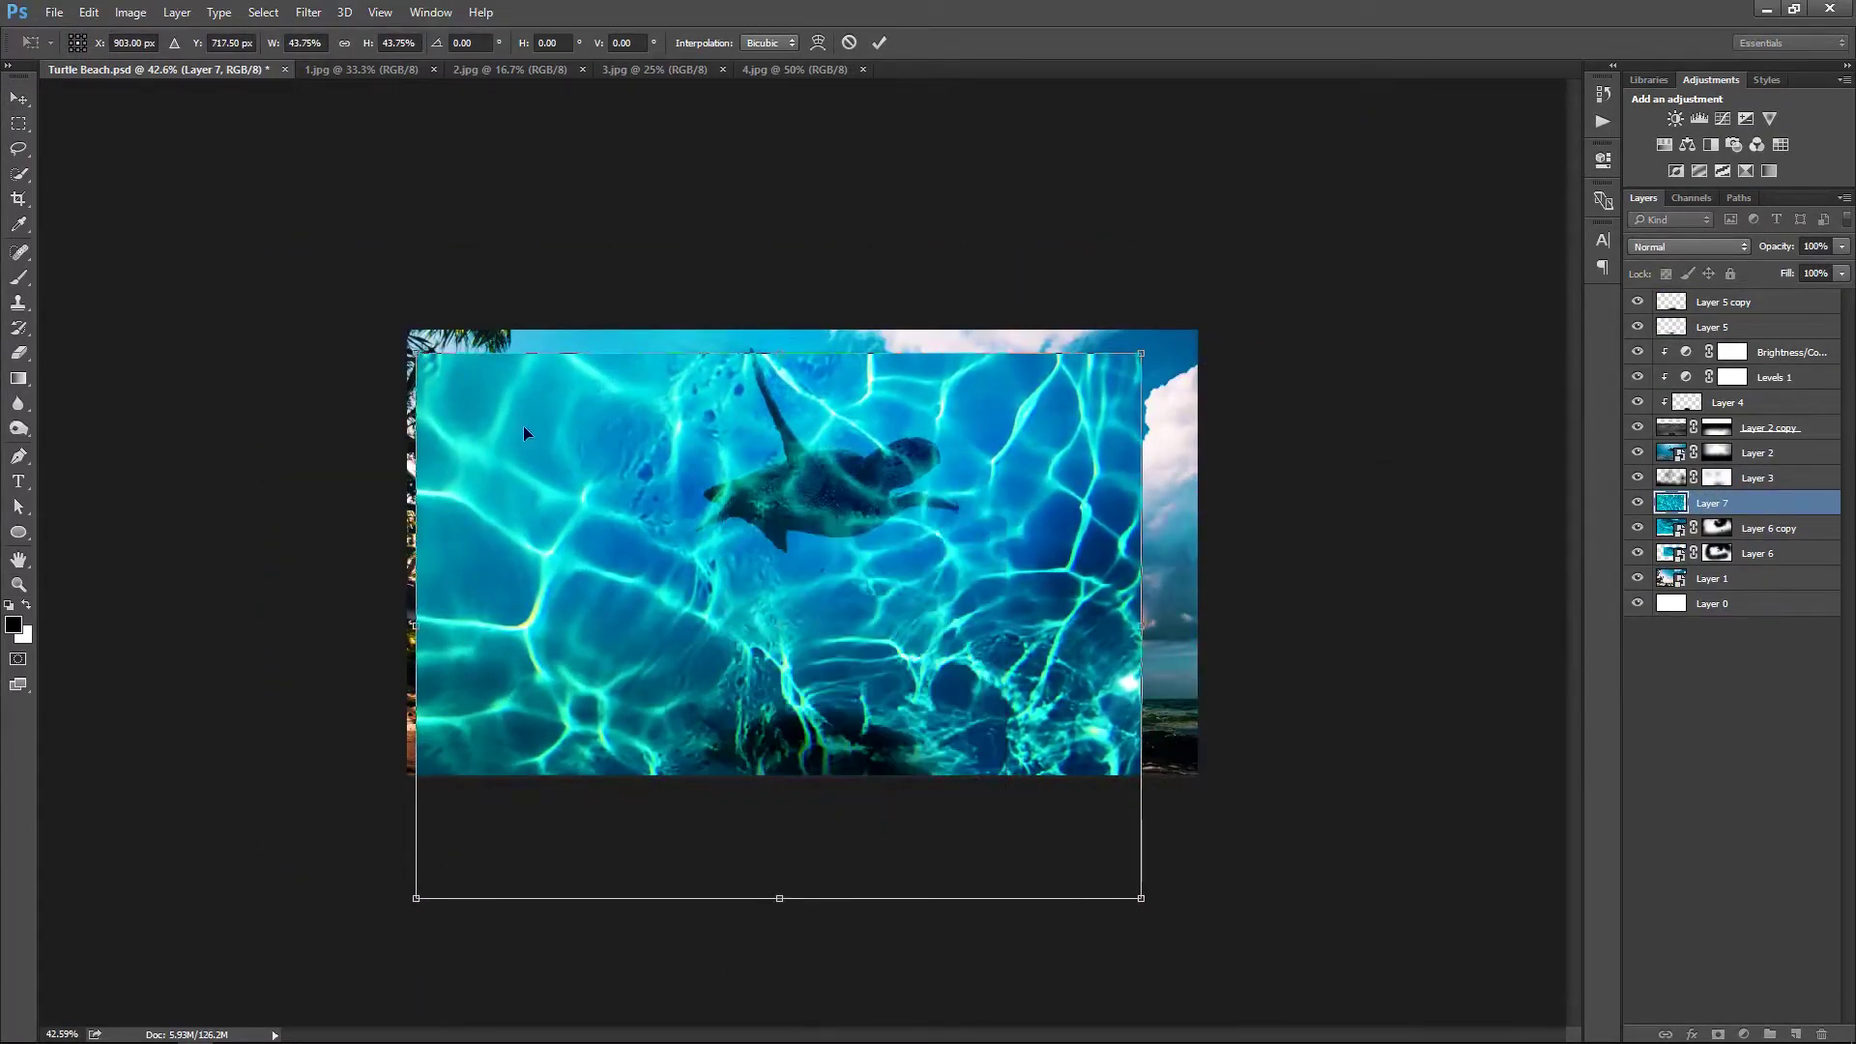
left_click_drag(416, 353, 407, 677)
left_click_drag(416, 898, 407, 773)
left_click_drag(1142, 356, 1199, 680)
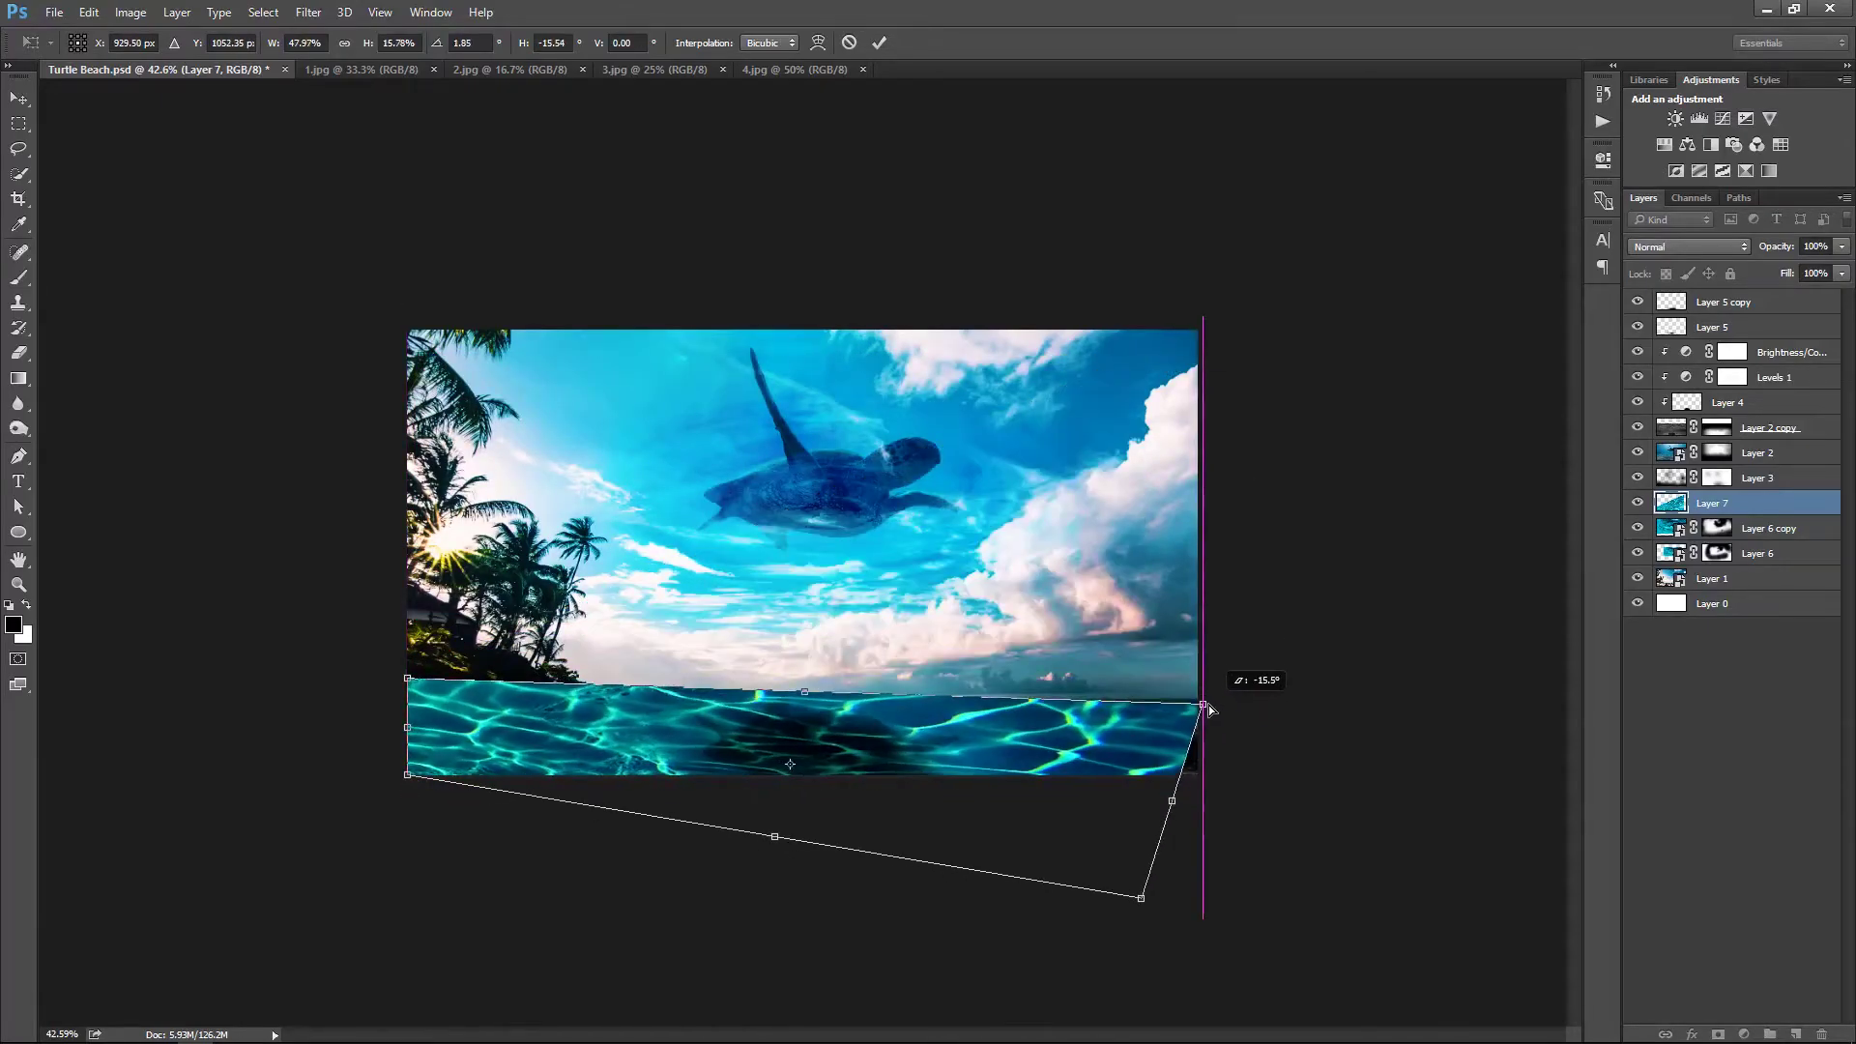
left_click_drag(1142, 899, 1199, 774)
key("Return")
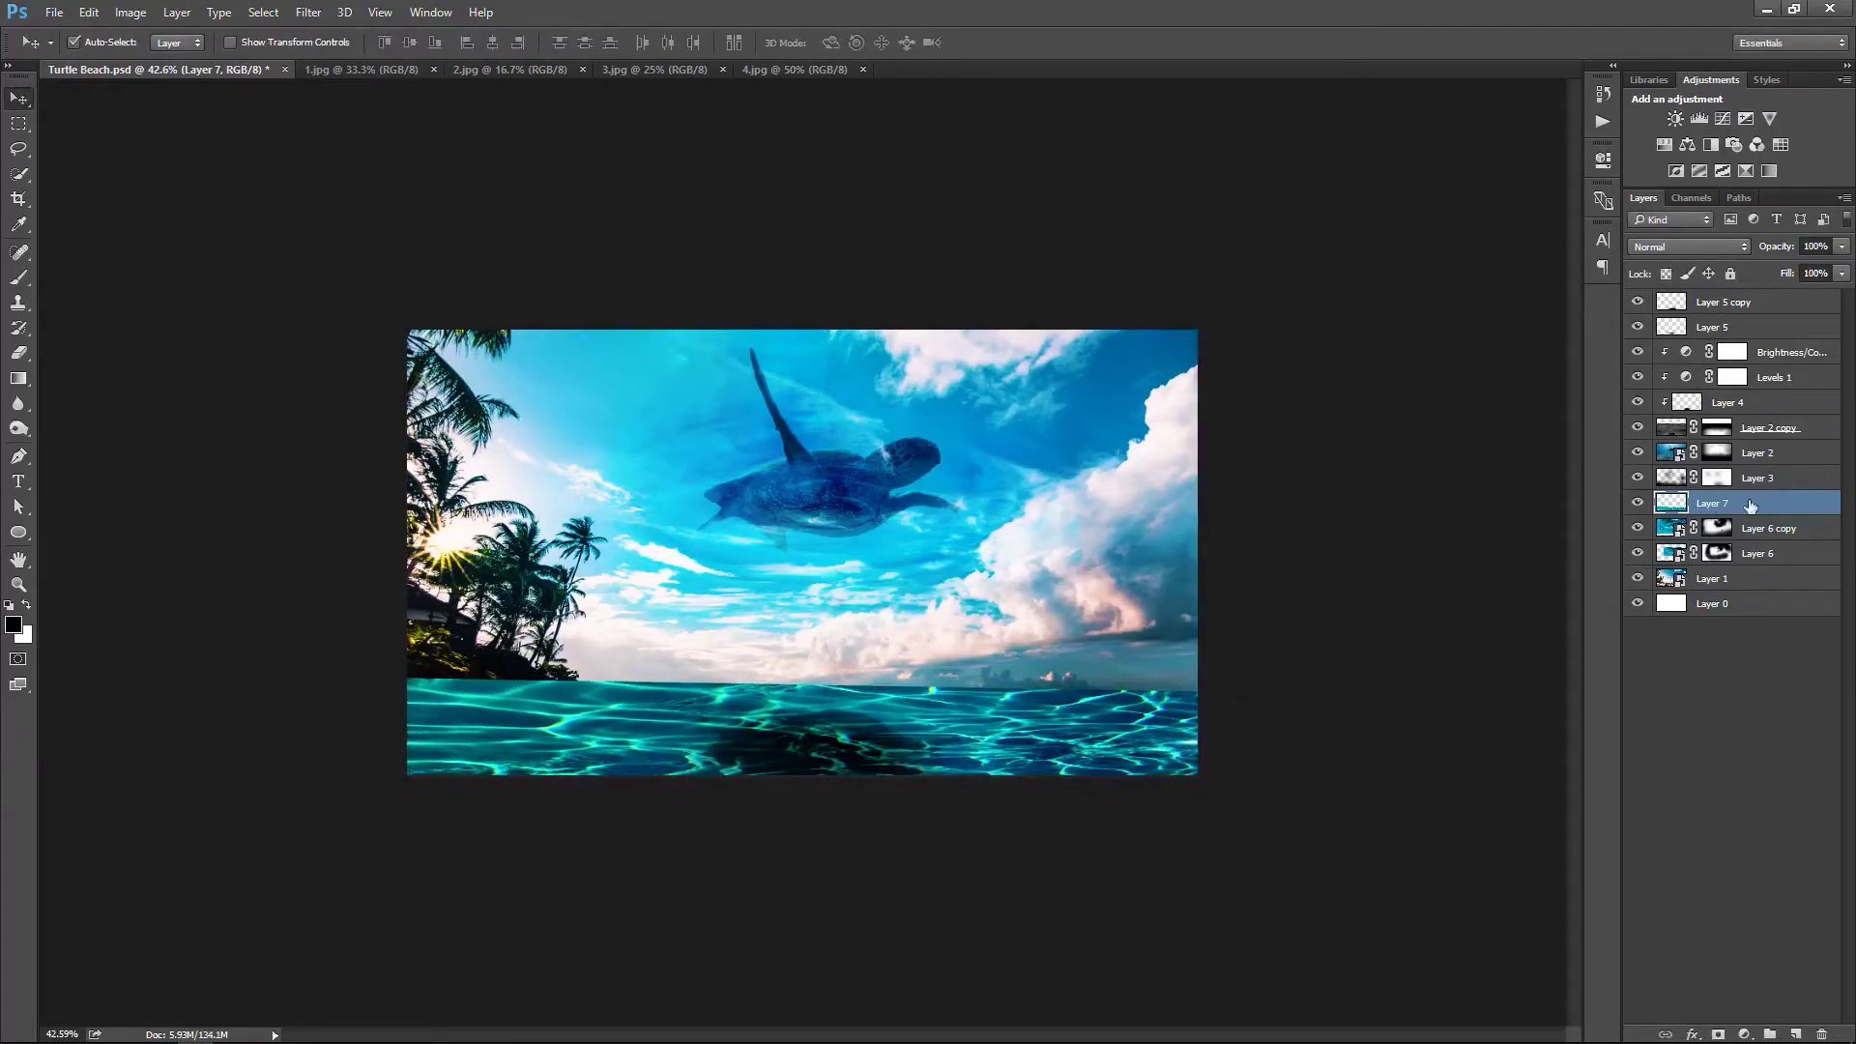
key("ctrl+u")
Fully desaturate the water strip and set Layer 7 to Soft Light
left_click_drag(1290, 352, 1222, 346)
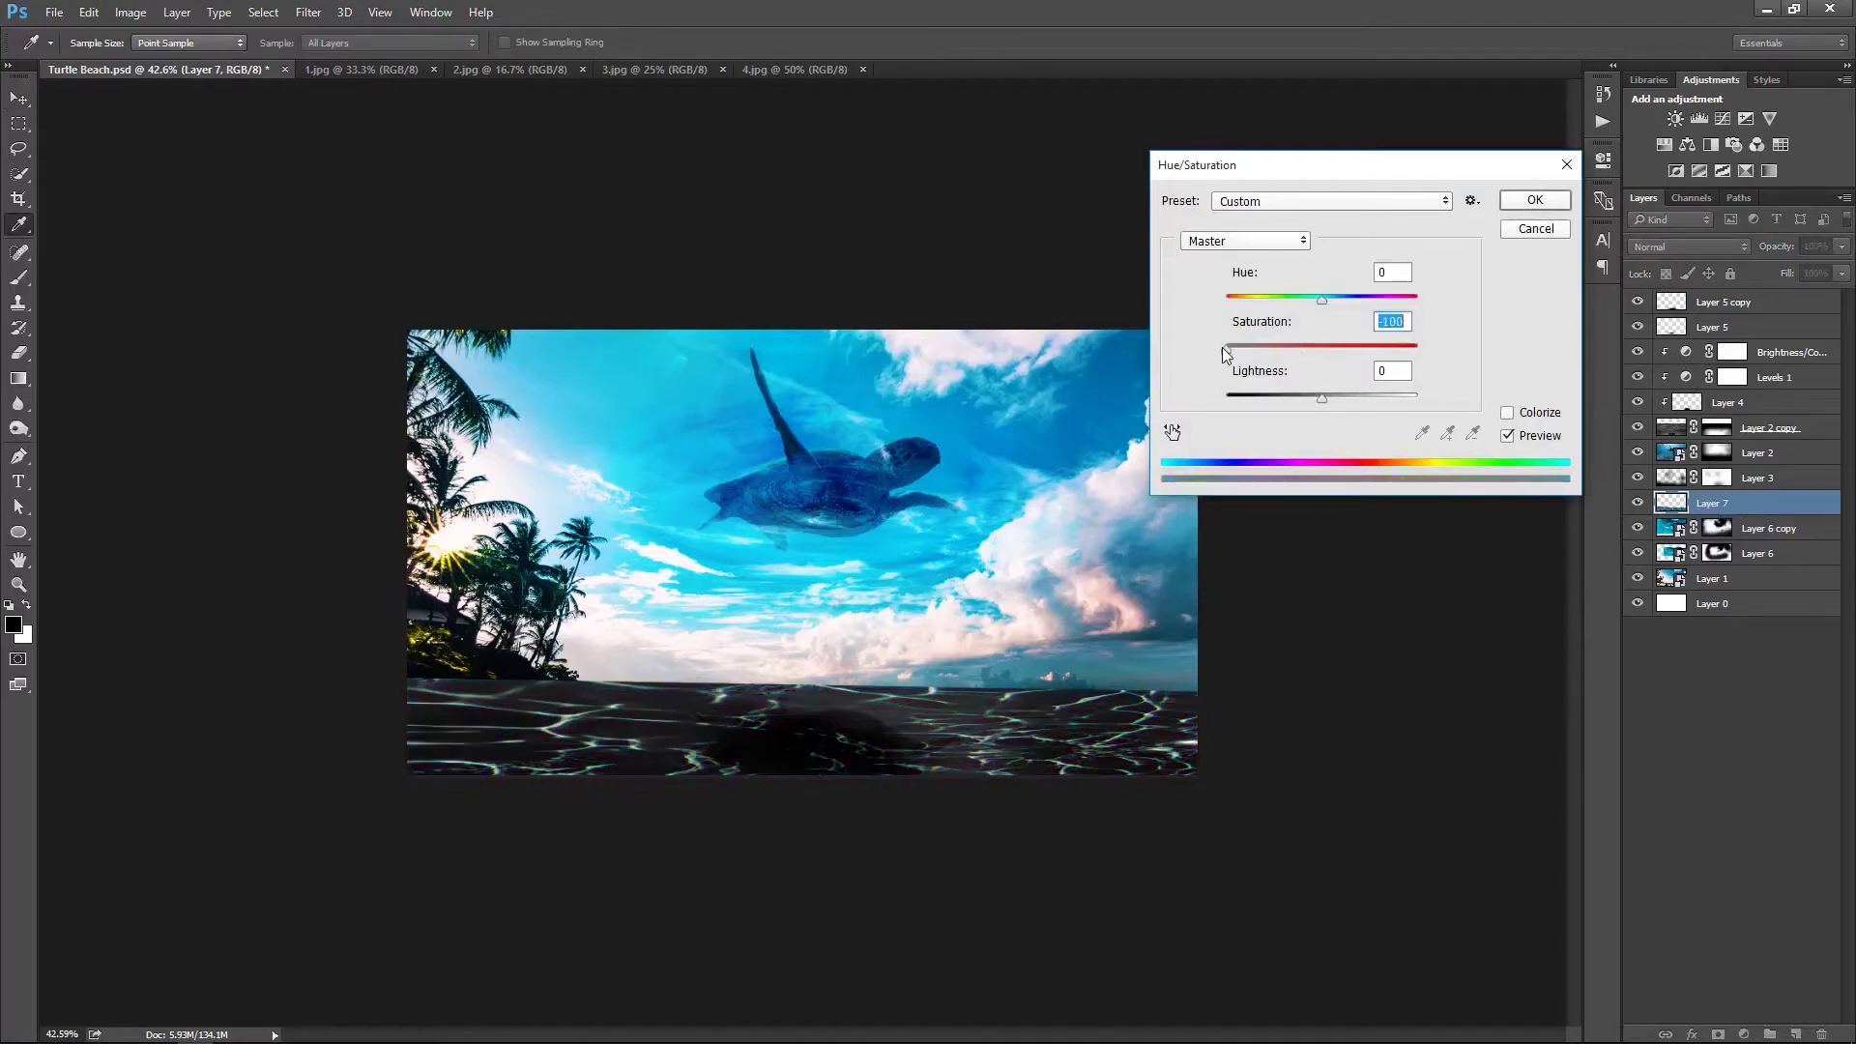
left_click(1536, 200)
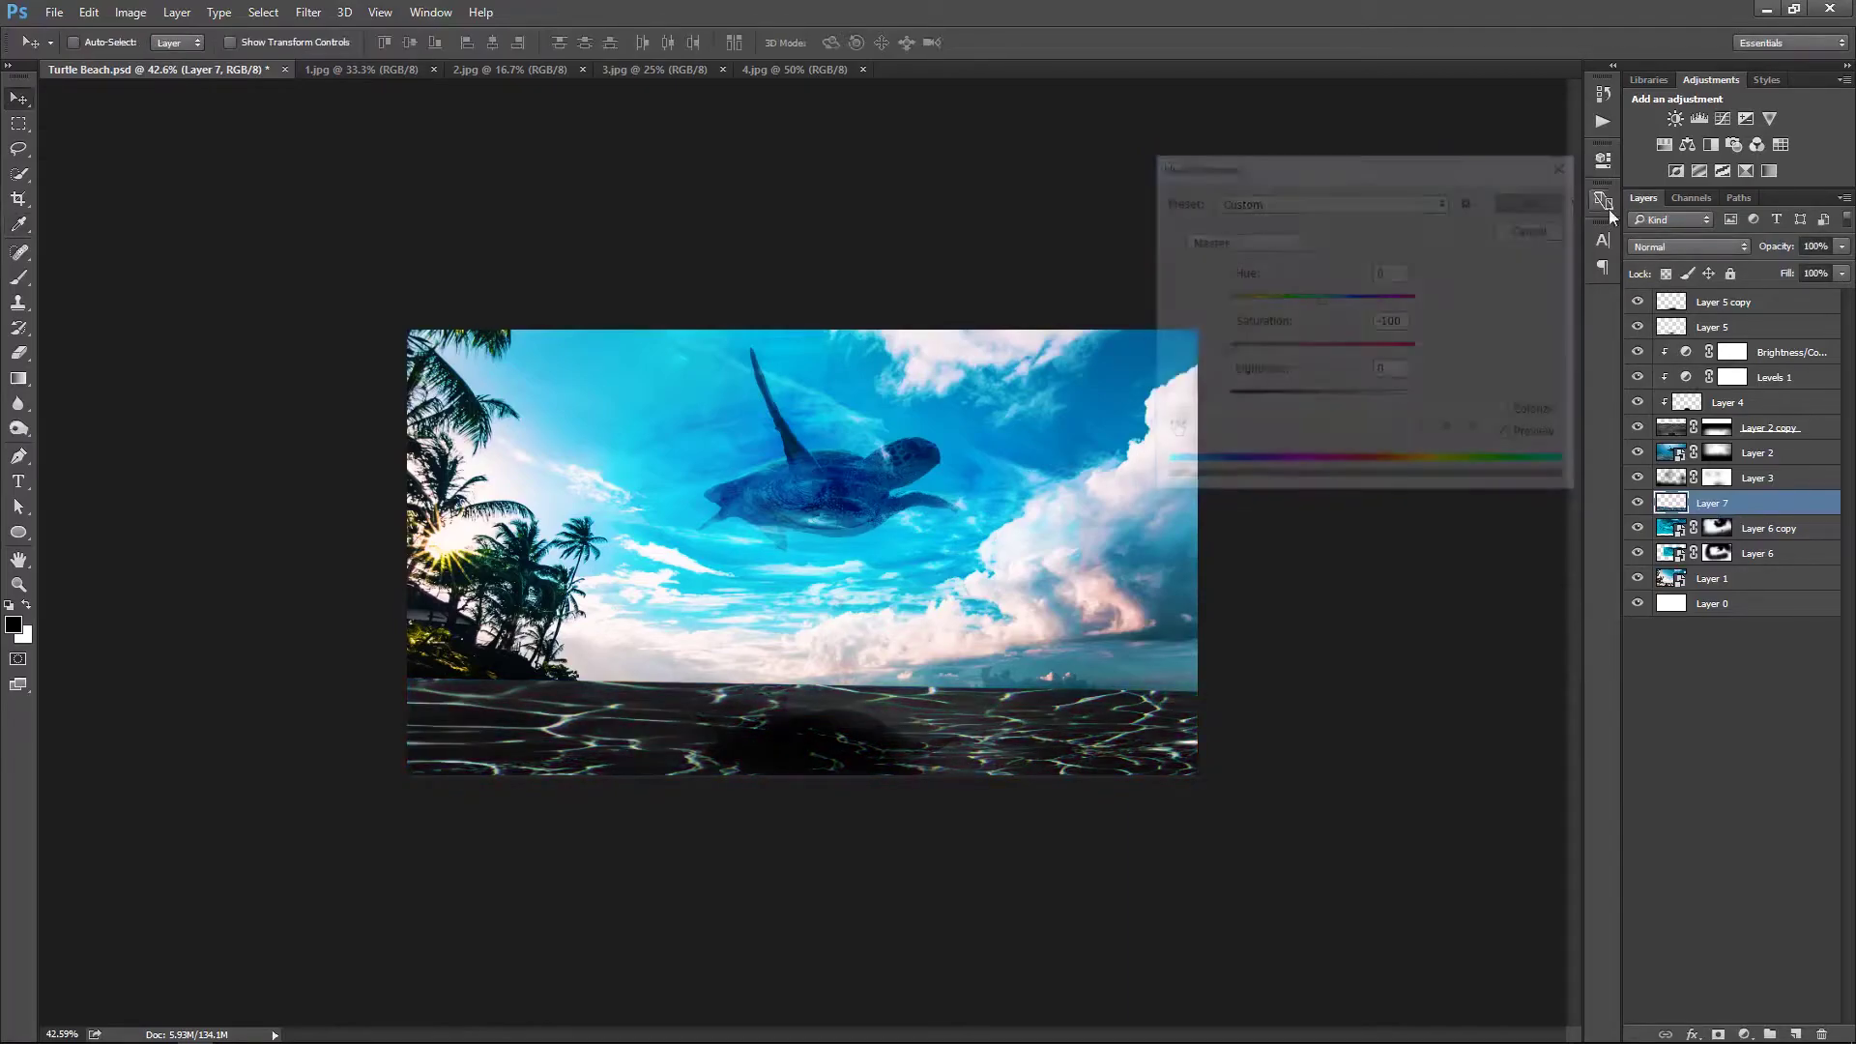
left_click(1687, 246)
left_click(1663, 449)
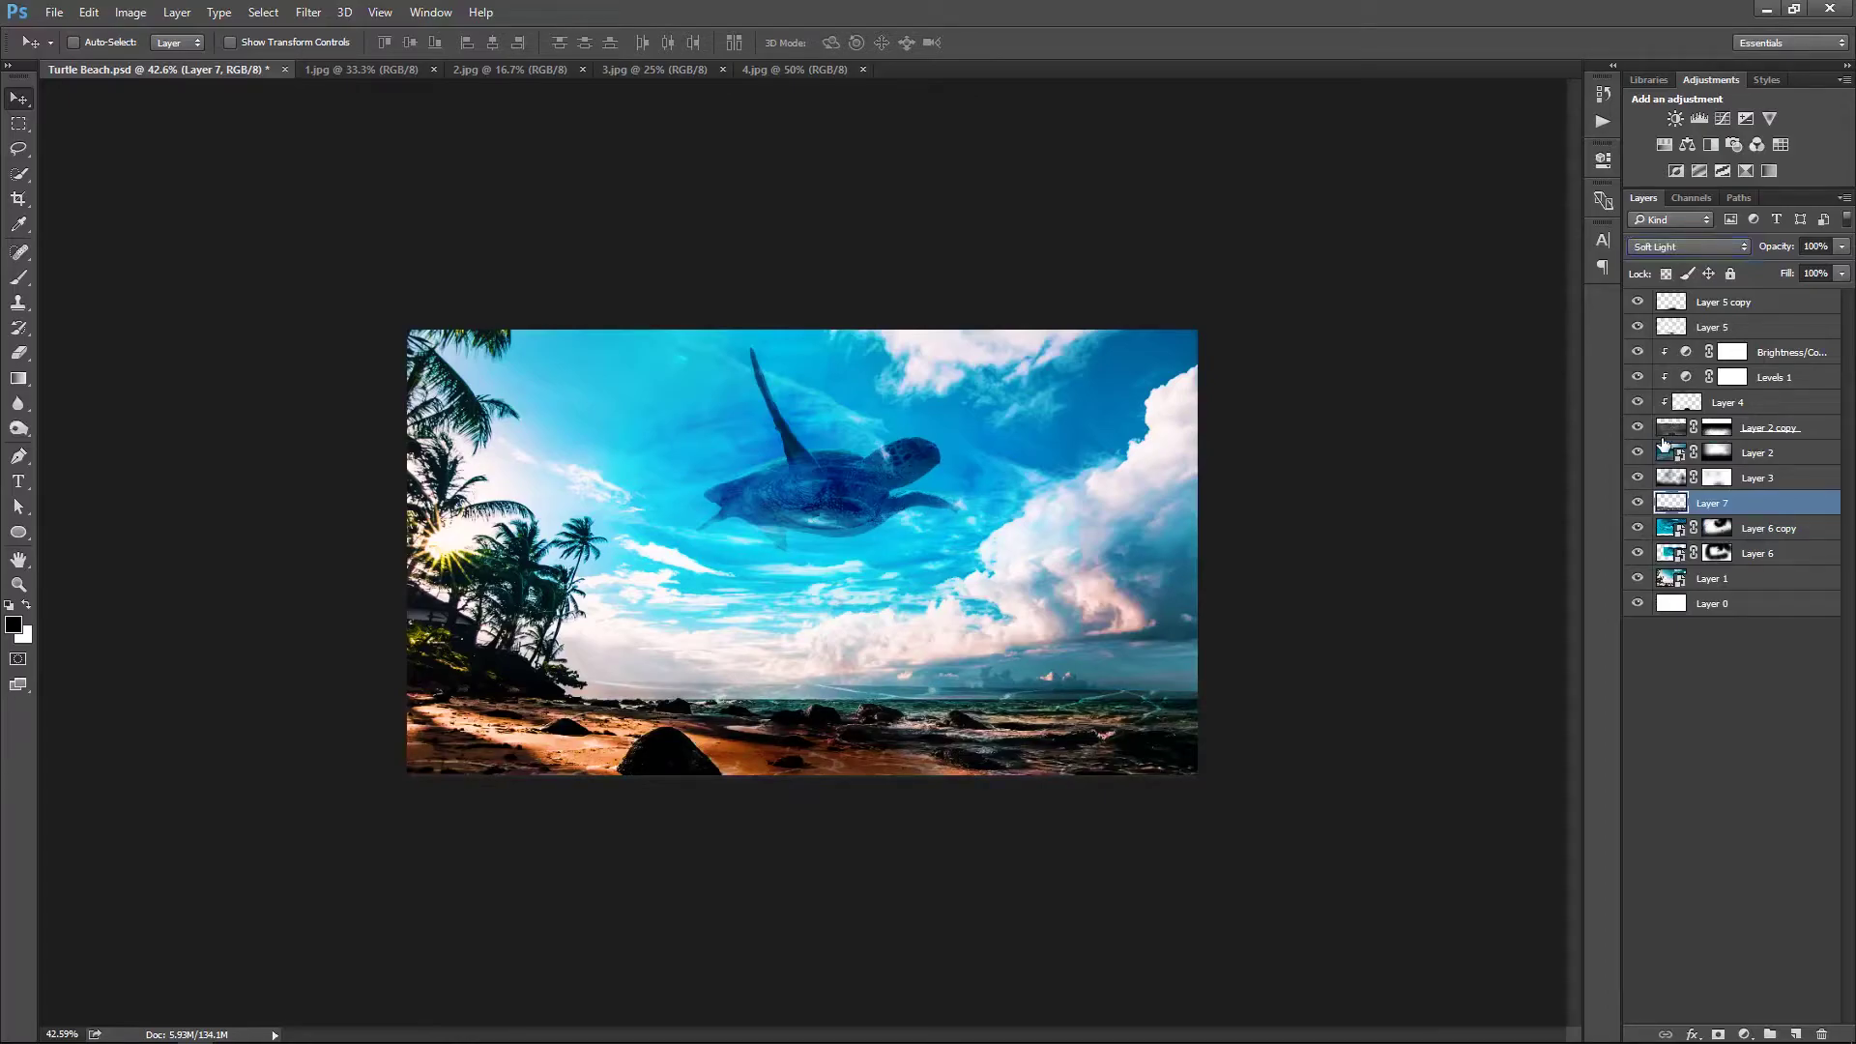
Add a layer mask to Layer 7 and fade it out with a gradient
right_click(929, 576)
left_click(991, 593)
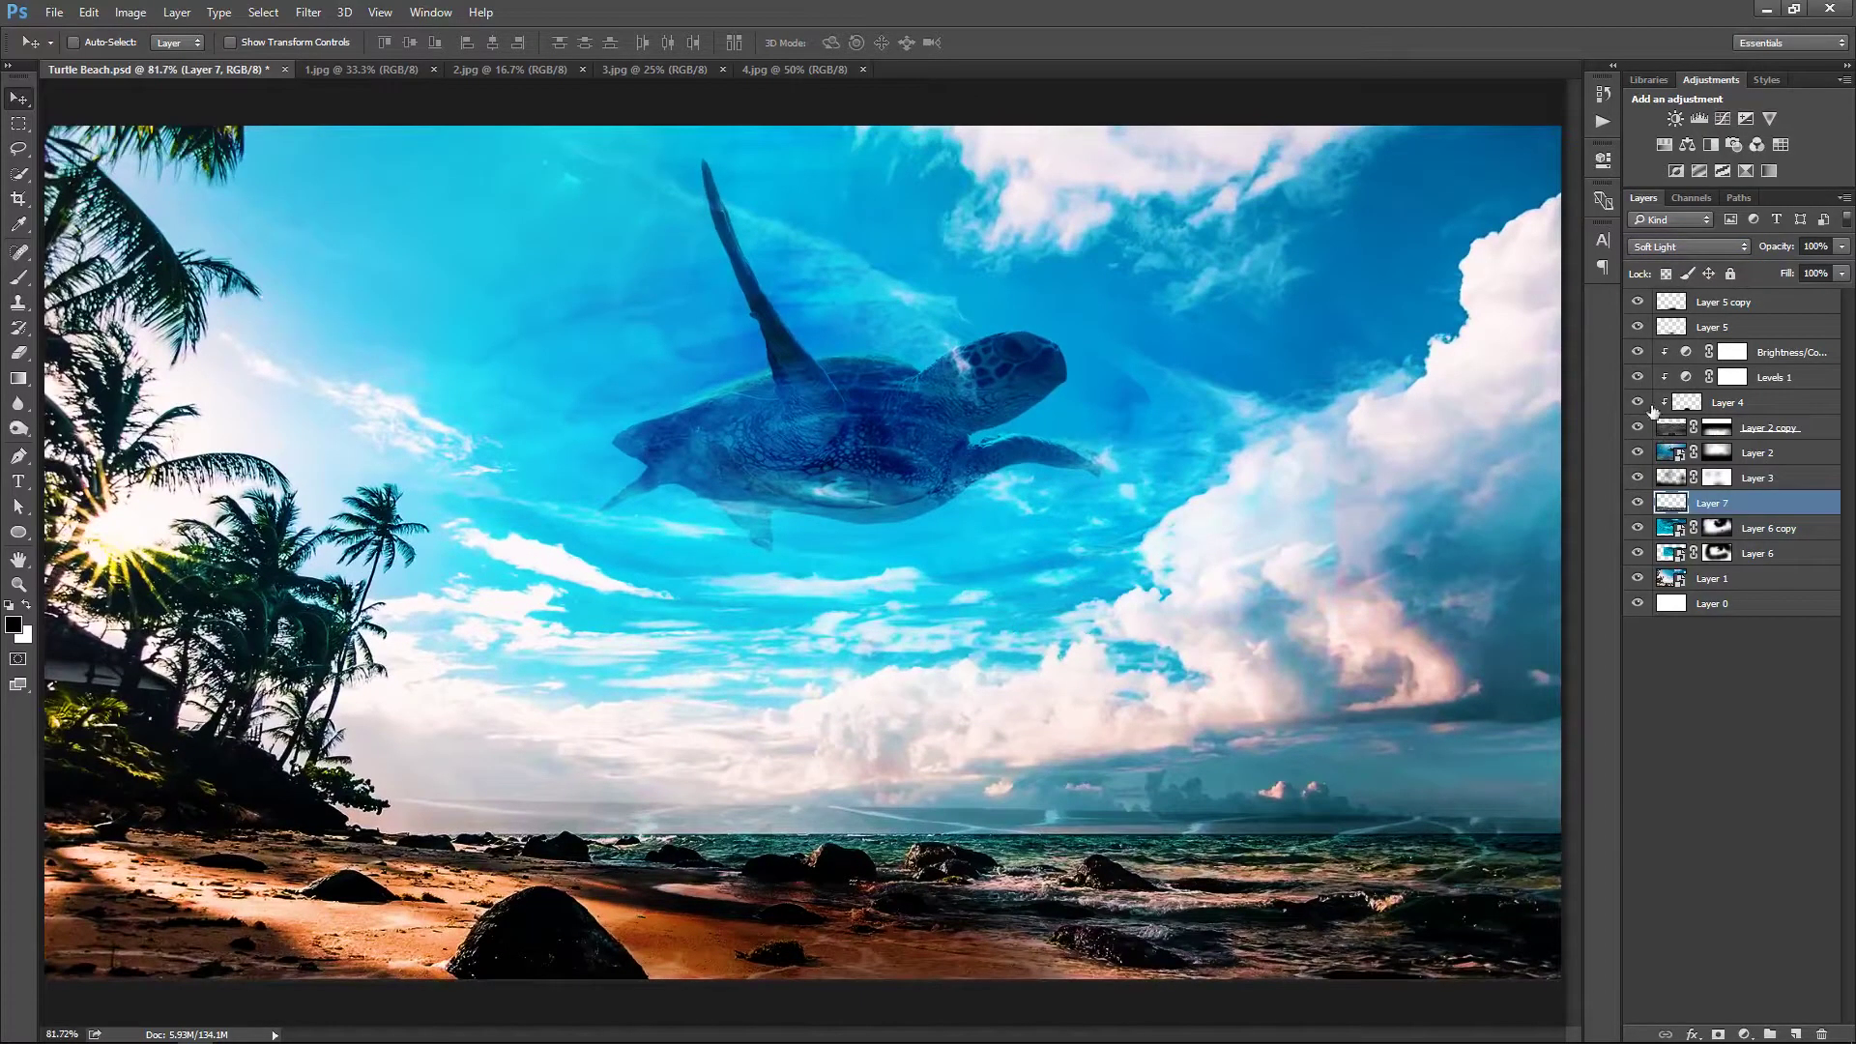
left_click(1638, 503)
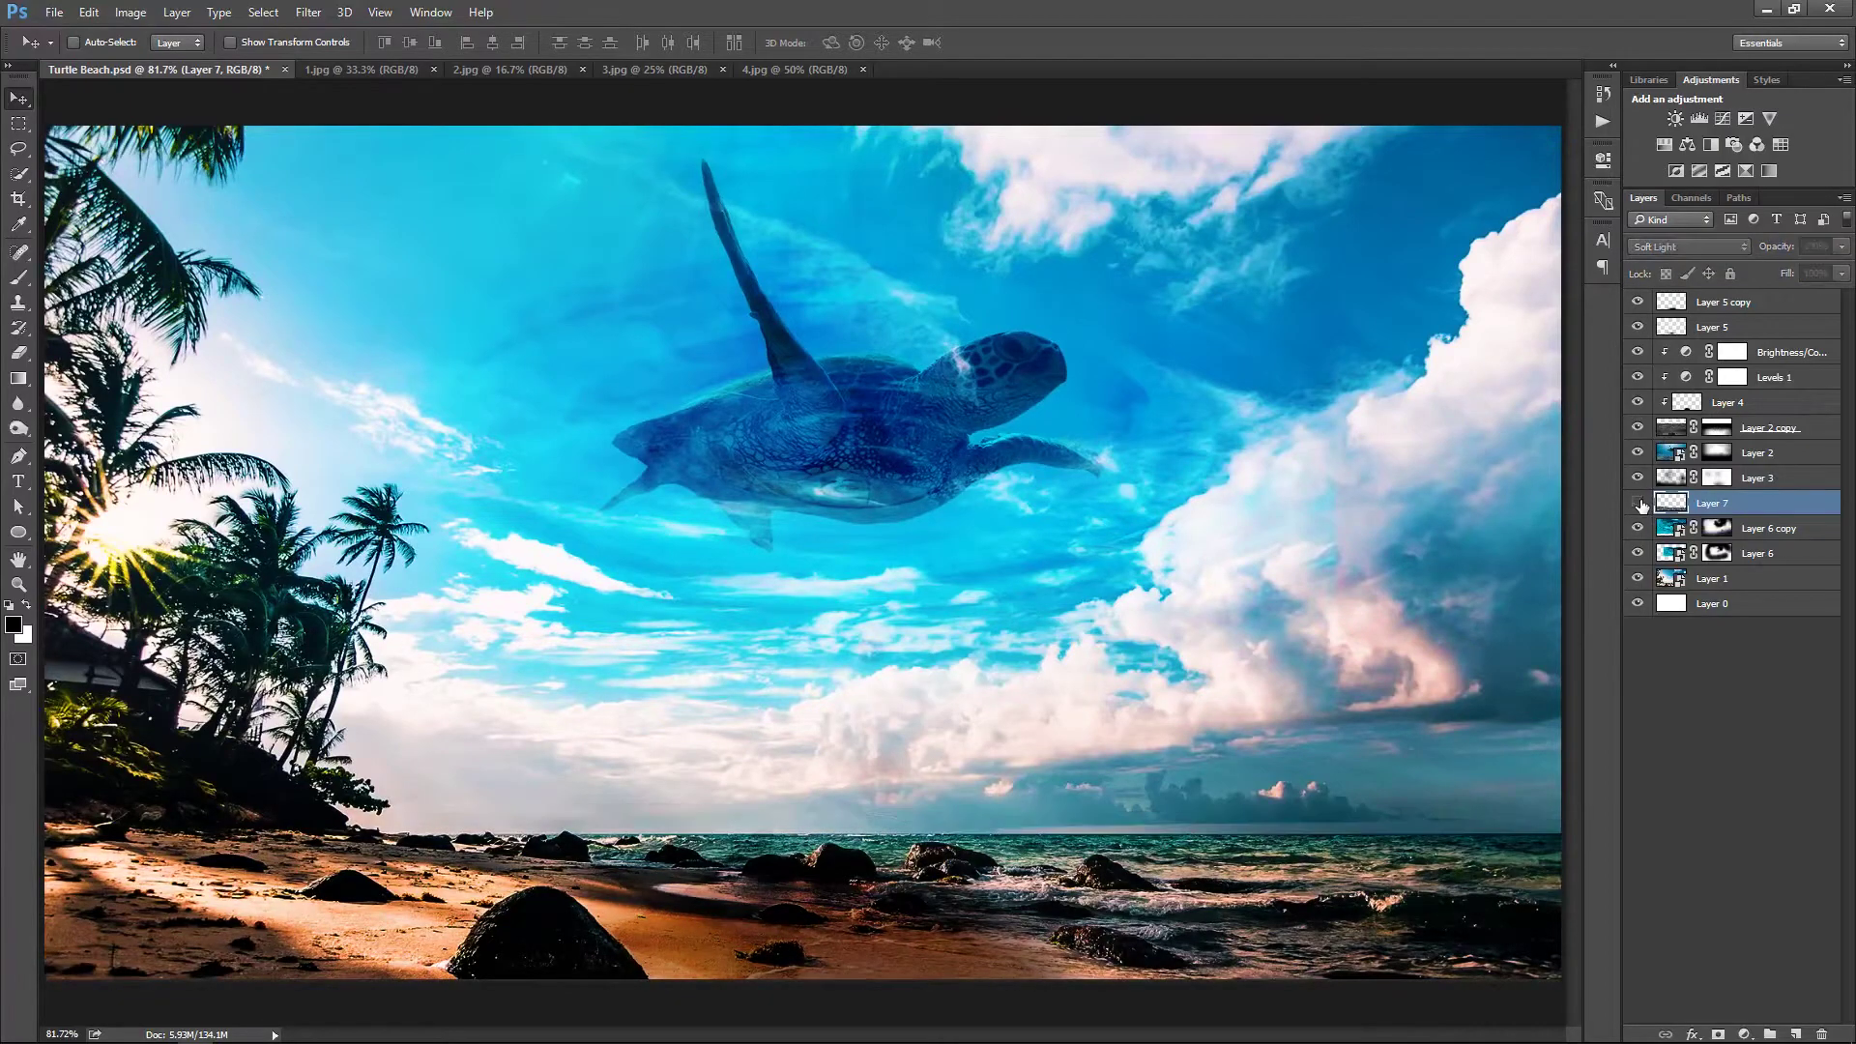
left_click(1638, 503)
left_click(1718, 1035)
key("g")
left_click_drag(1074, 829, 1067, 847)
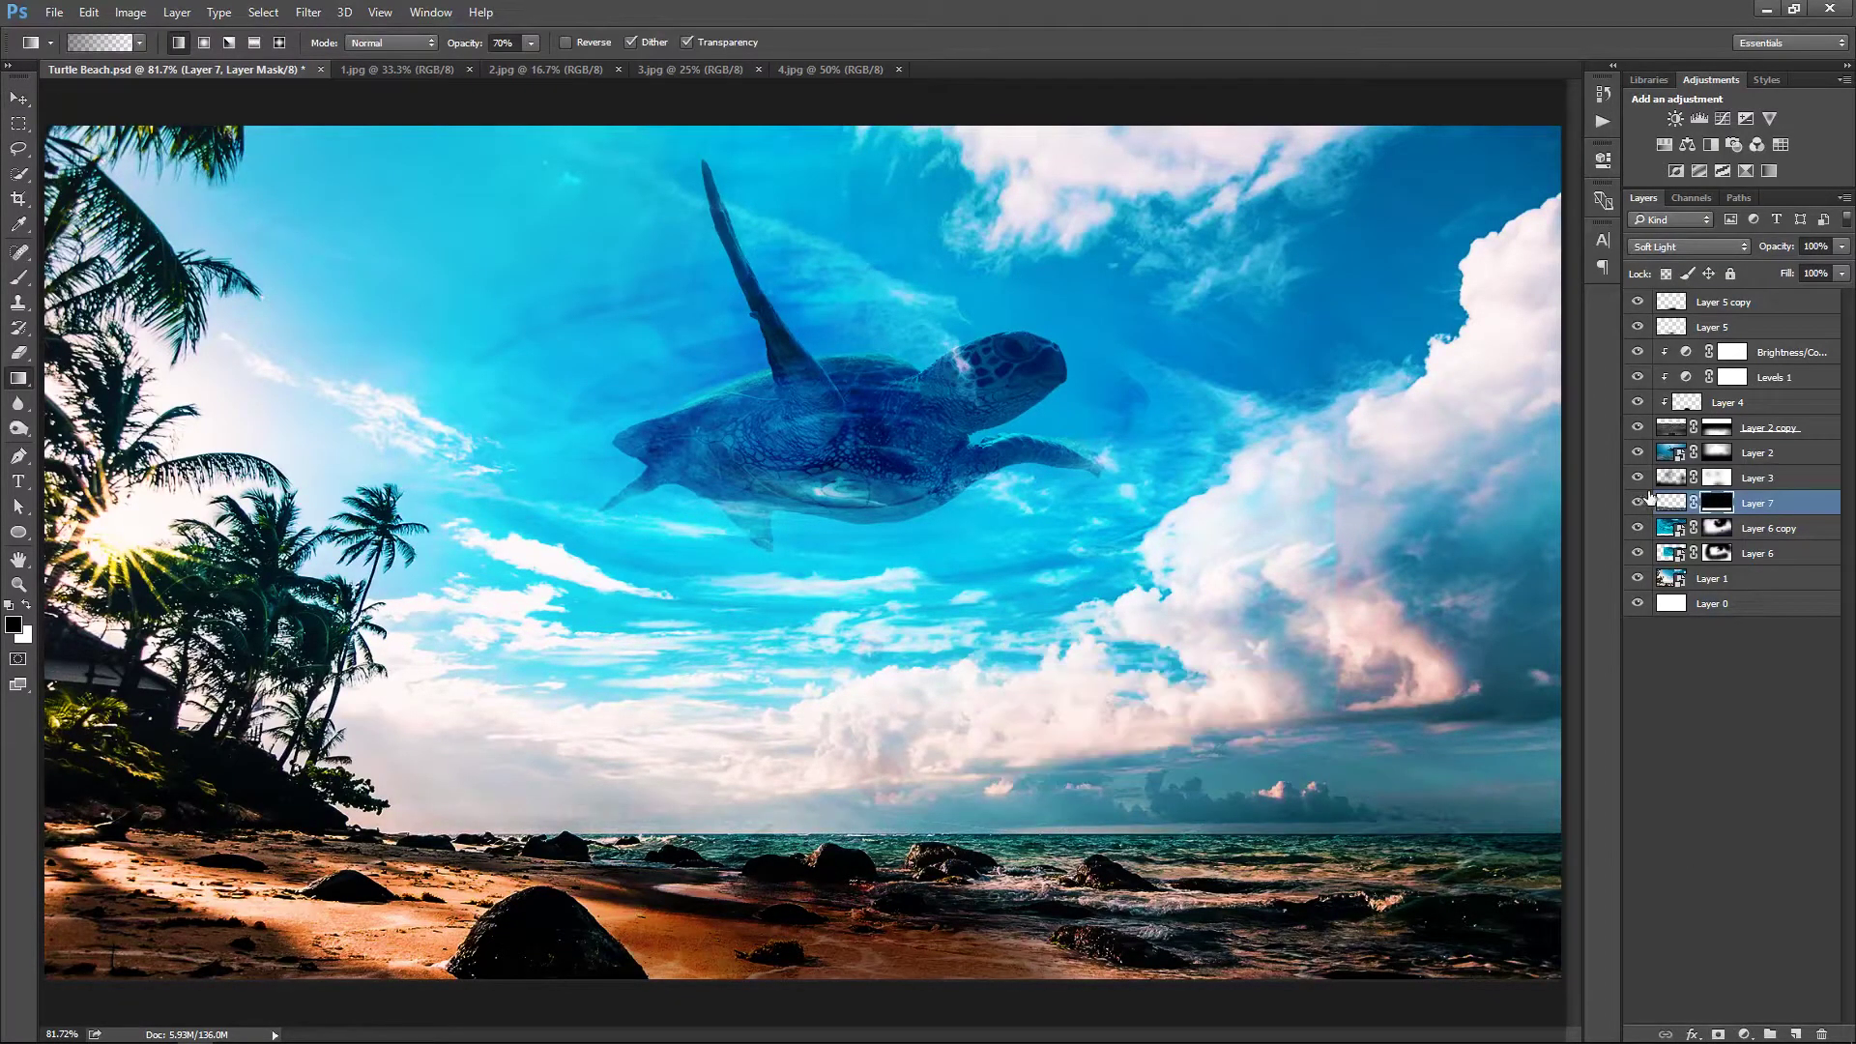
Show Layer 5, widen it to the right, and set its opacity to 60%
left_click(1638, 327)
left_click(1712, 327)
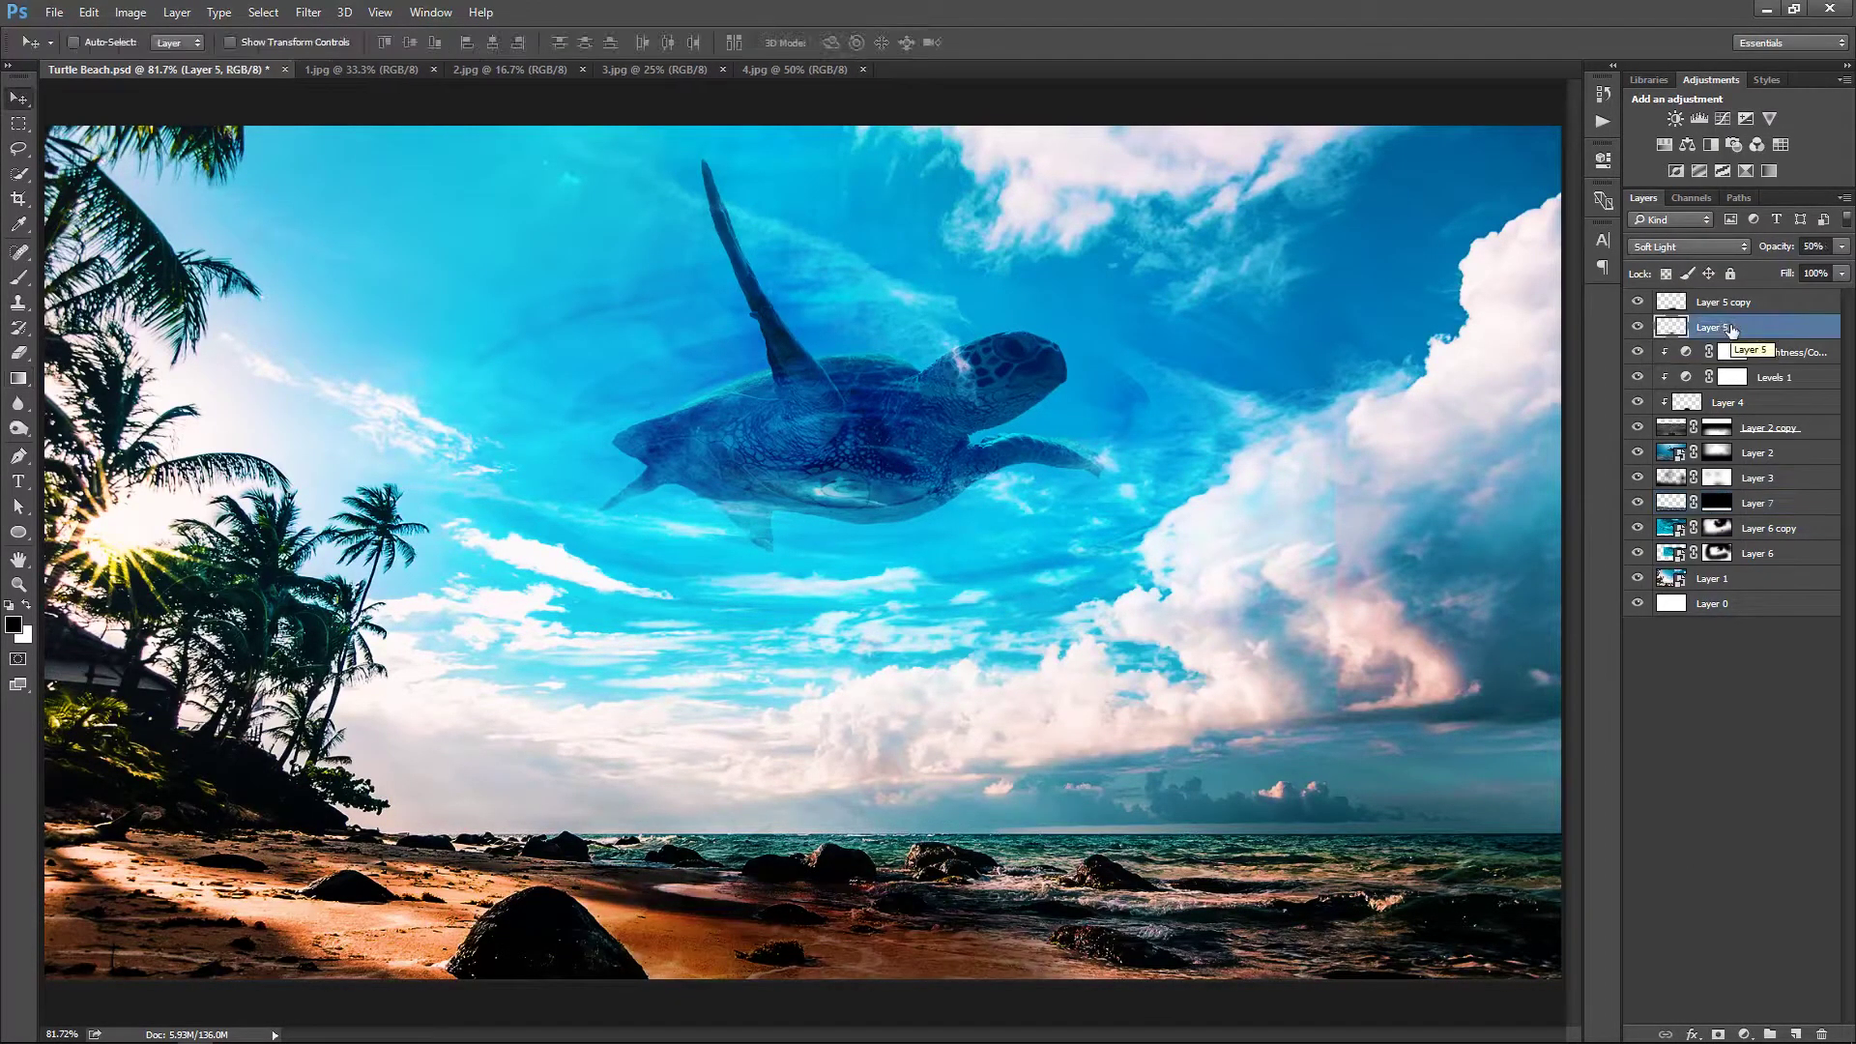
key("ctrl+t")
left_click_drag(1058, 902, 1312, 867)
key("Return")
left_click(1779, 300)
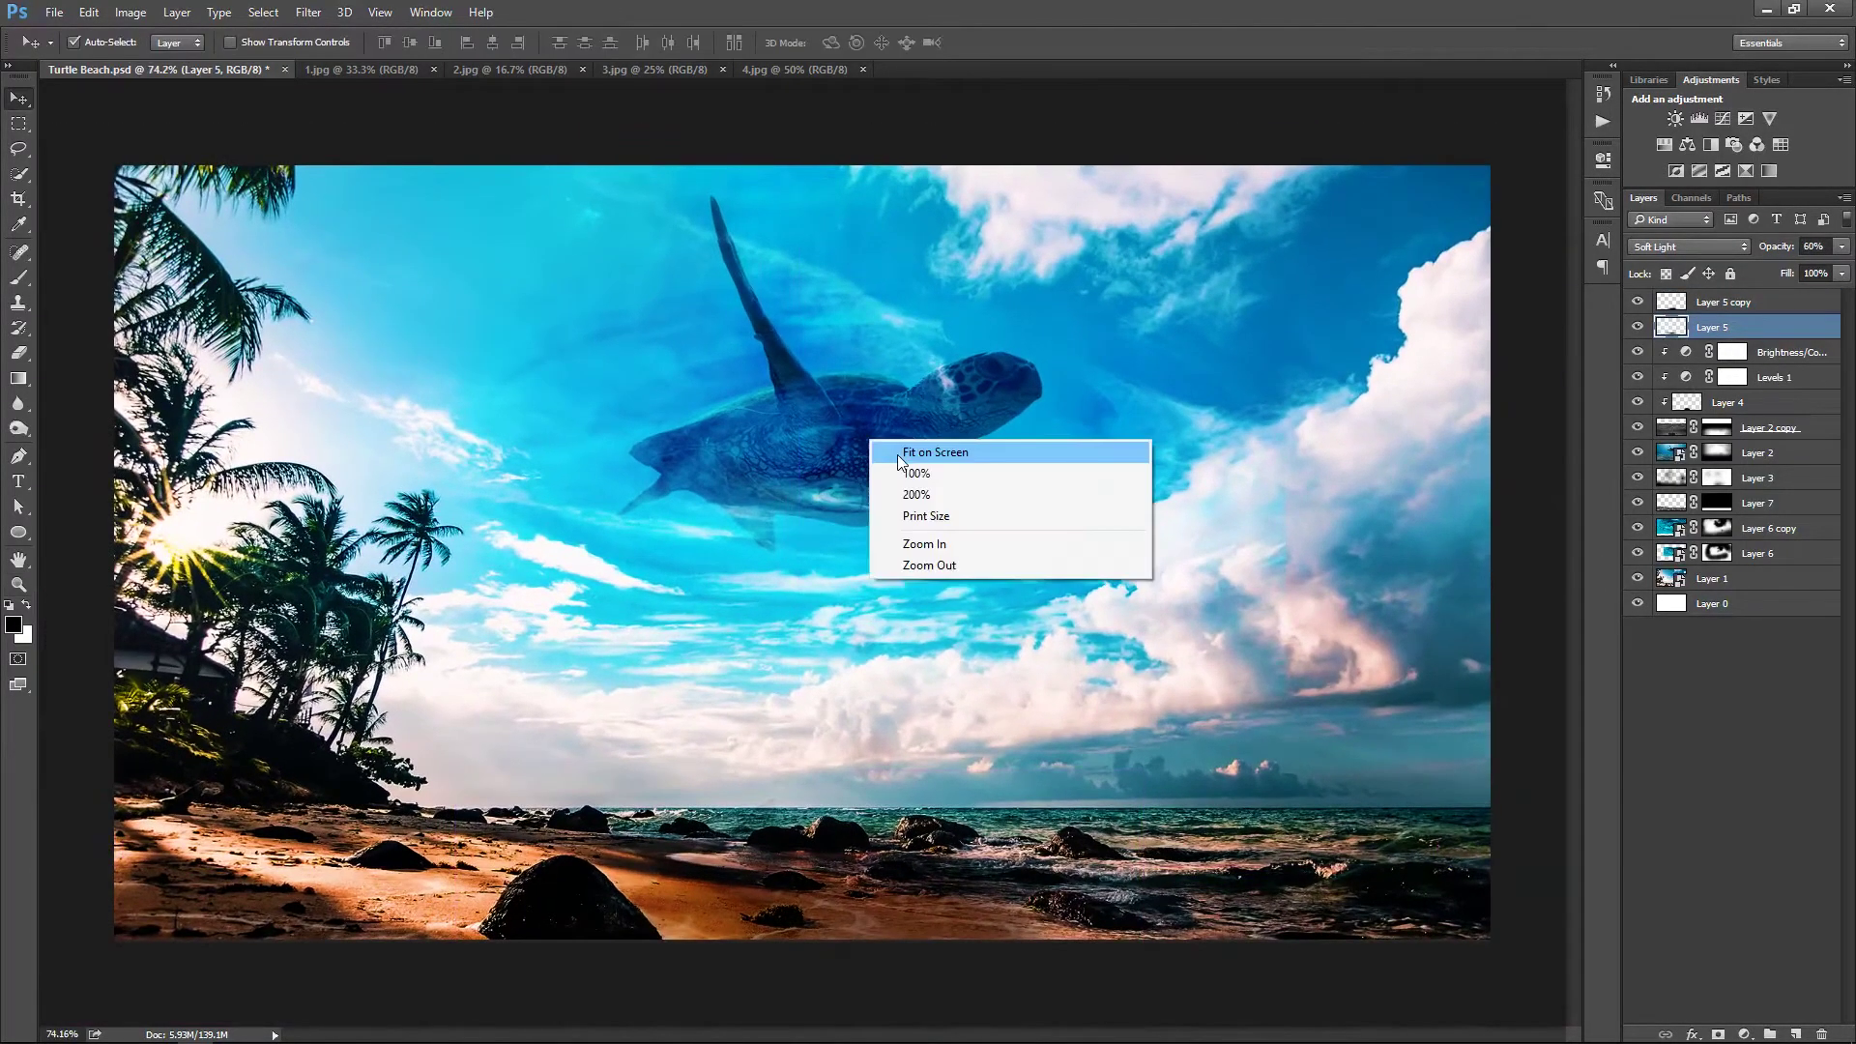
left_click(897, 452)
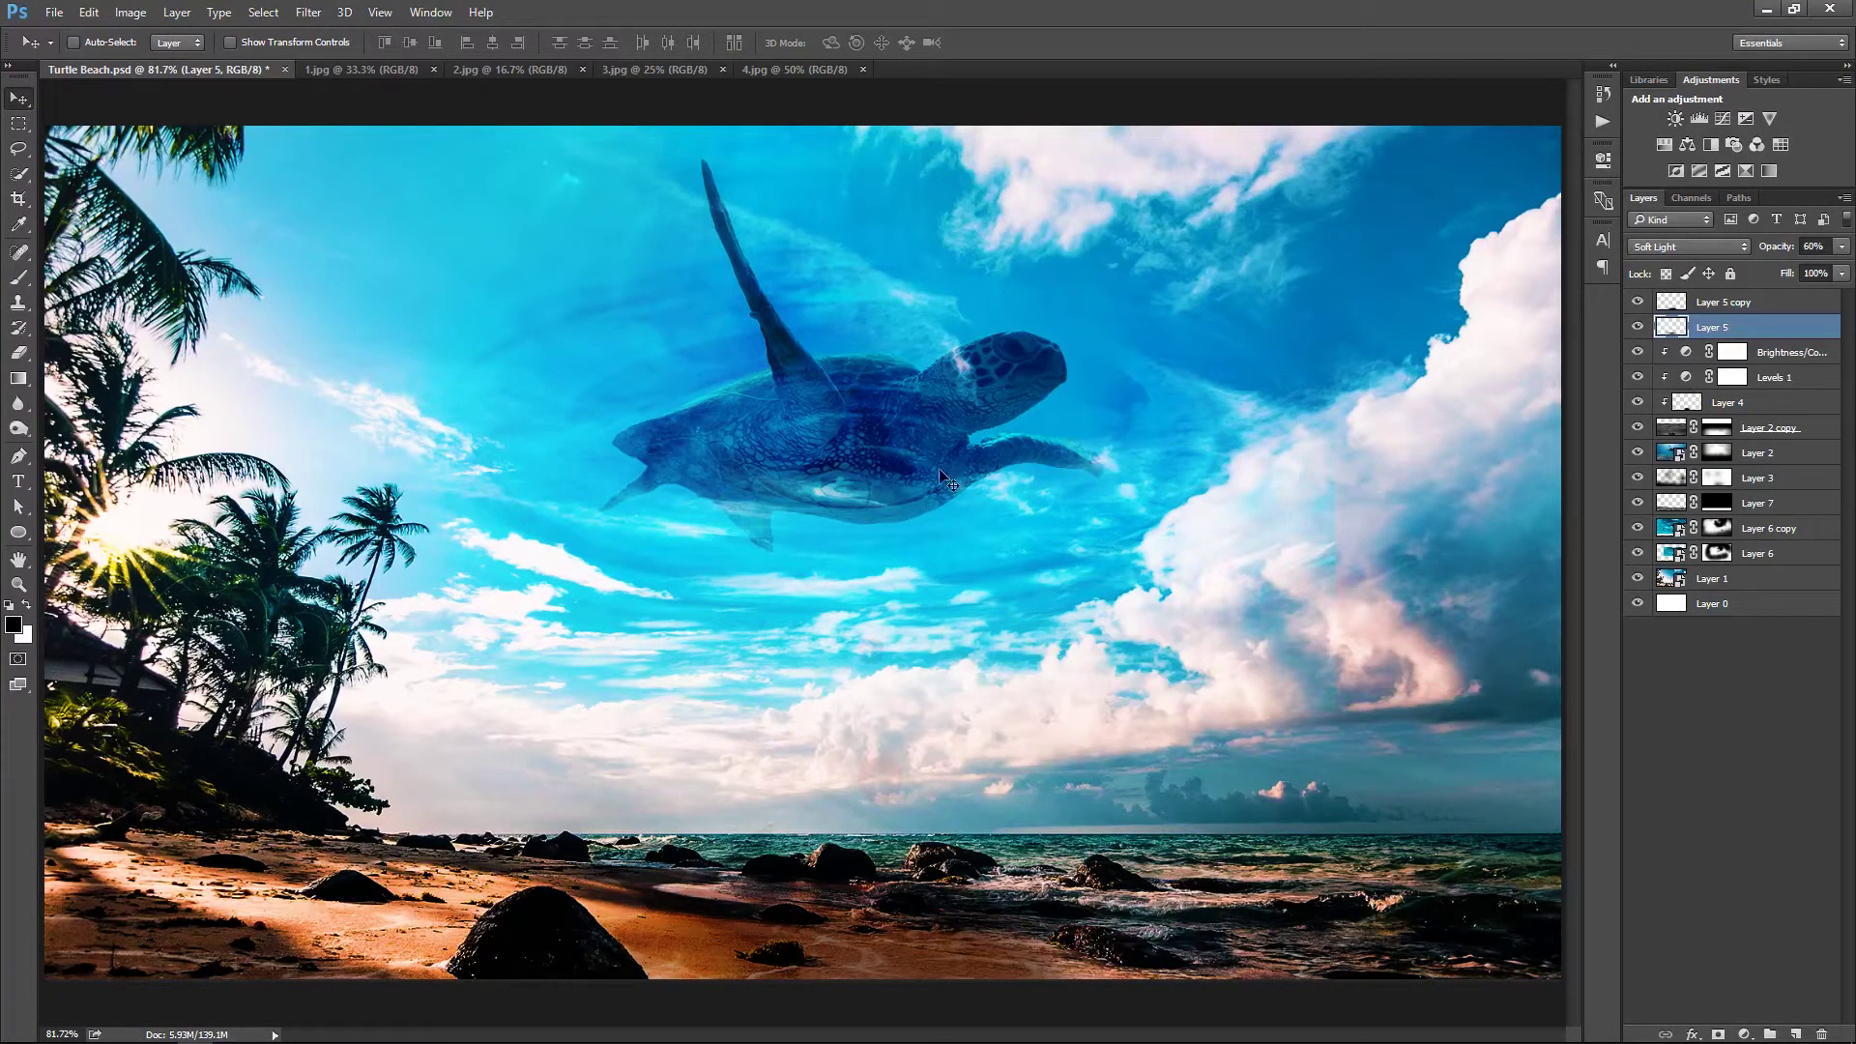
Compare Layer 6 copy and Layer 6 visibility, then target Layer 6's mask
left_click(1637, 528)
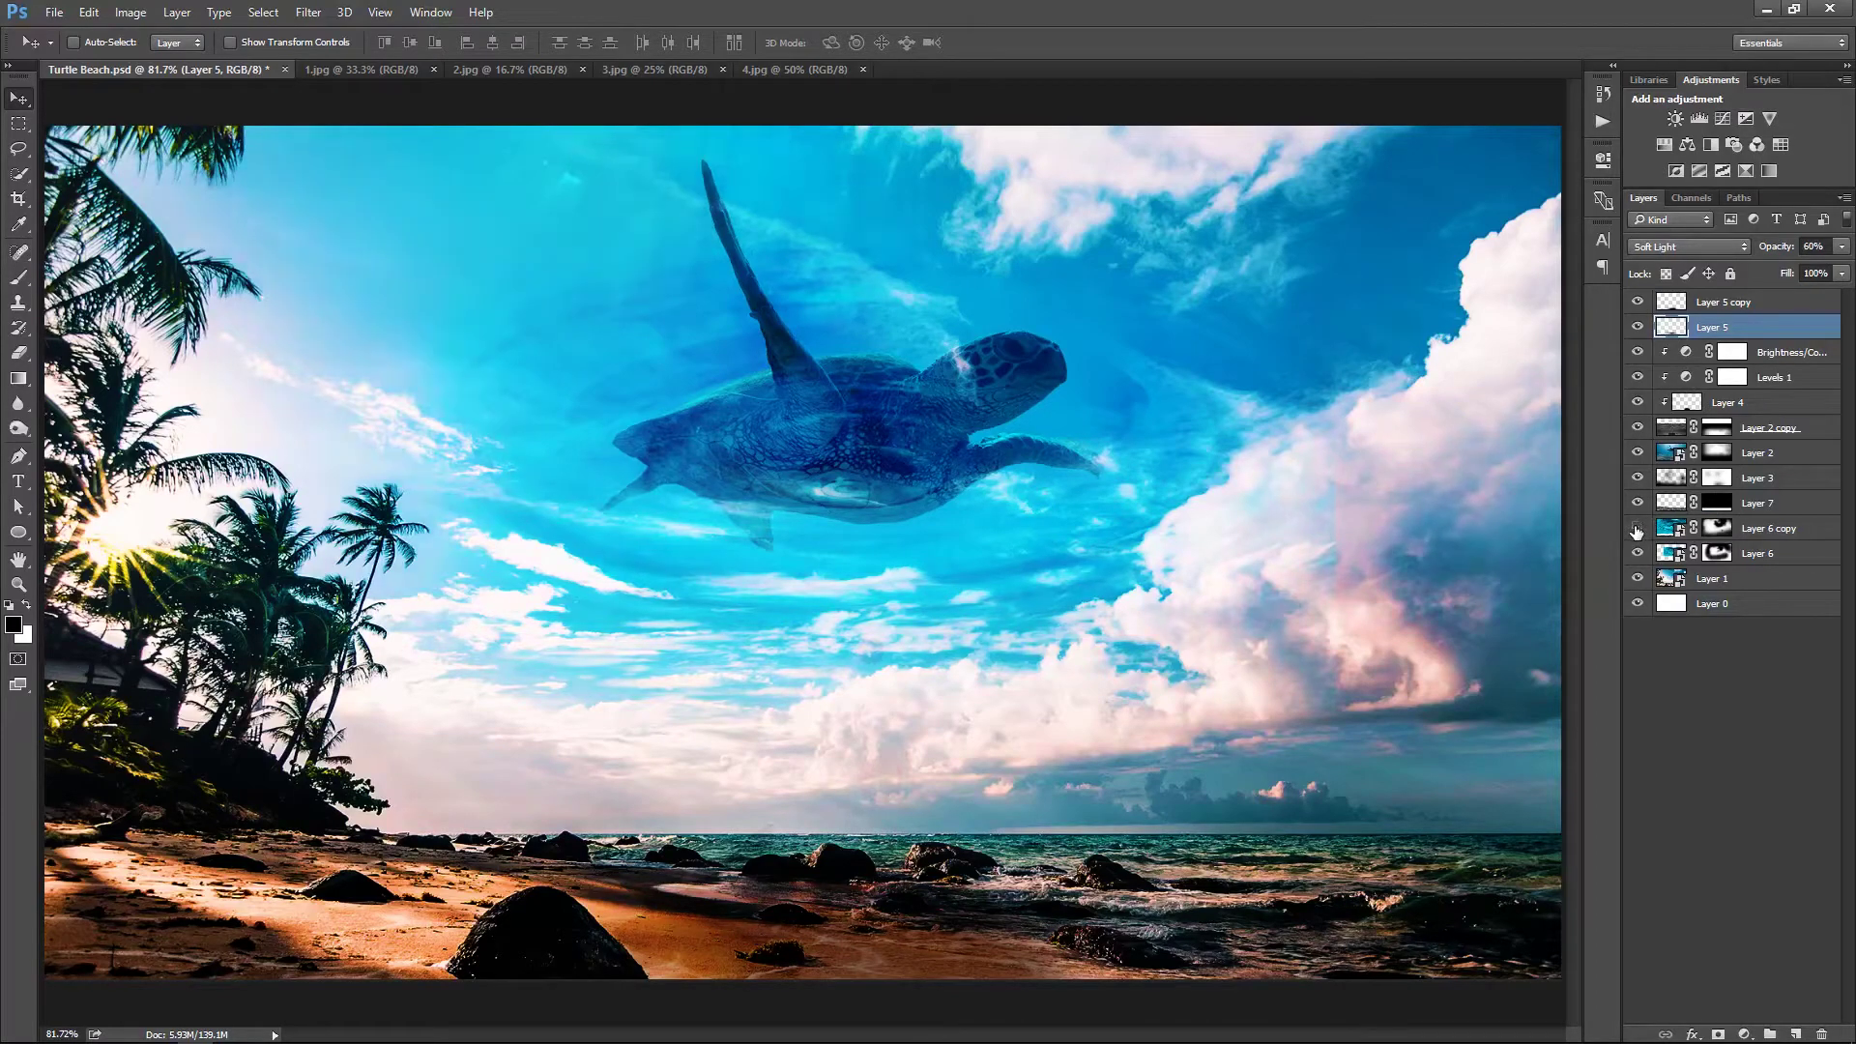
left_click(1637, 554)
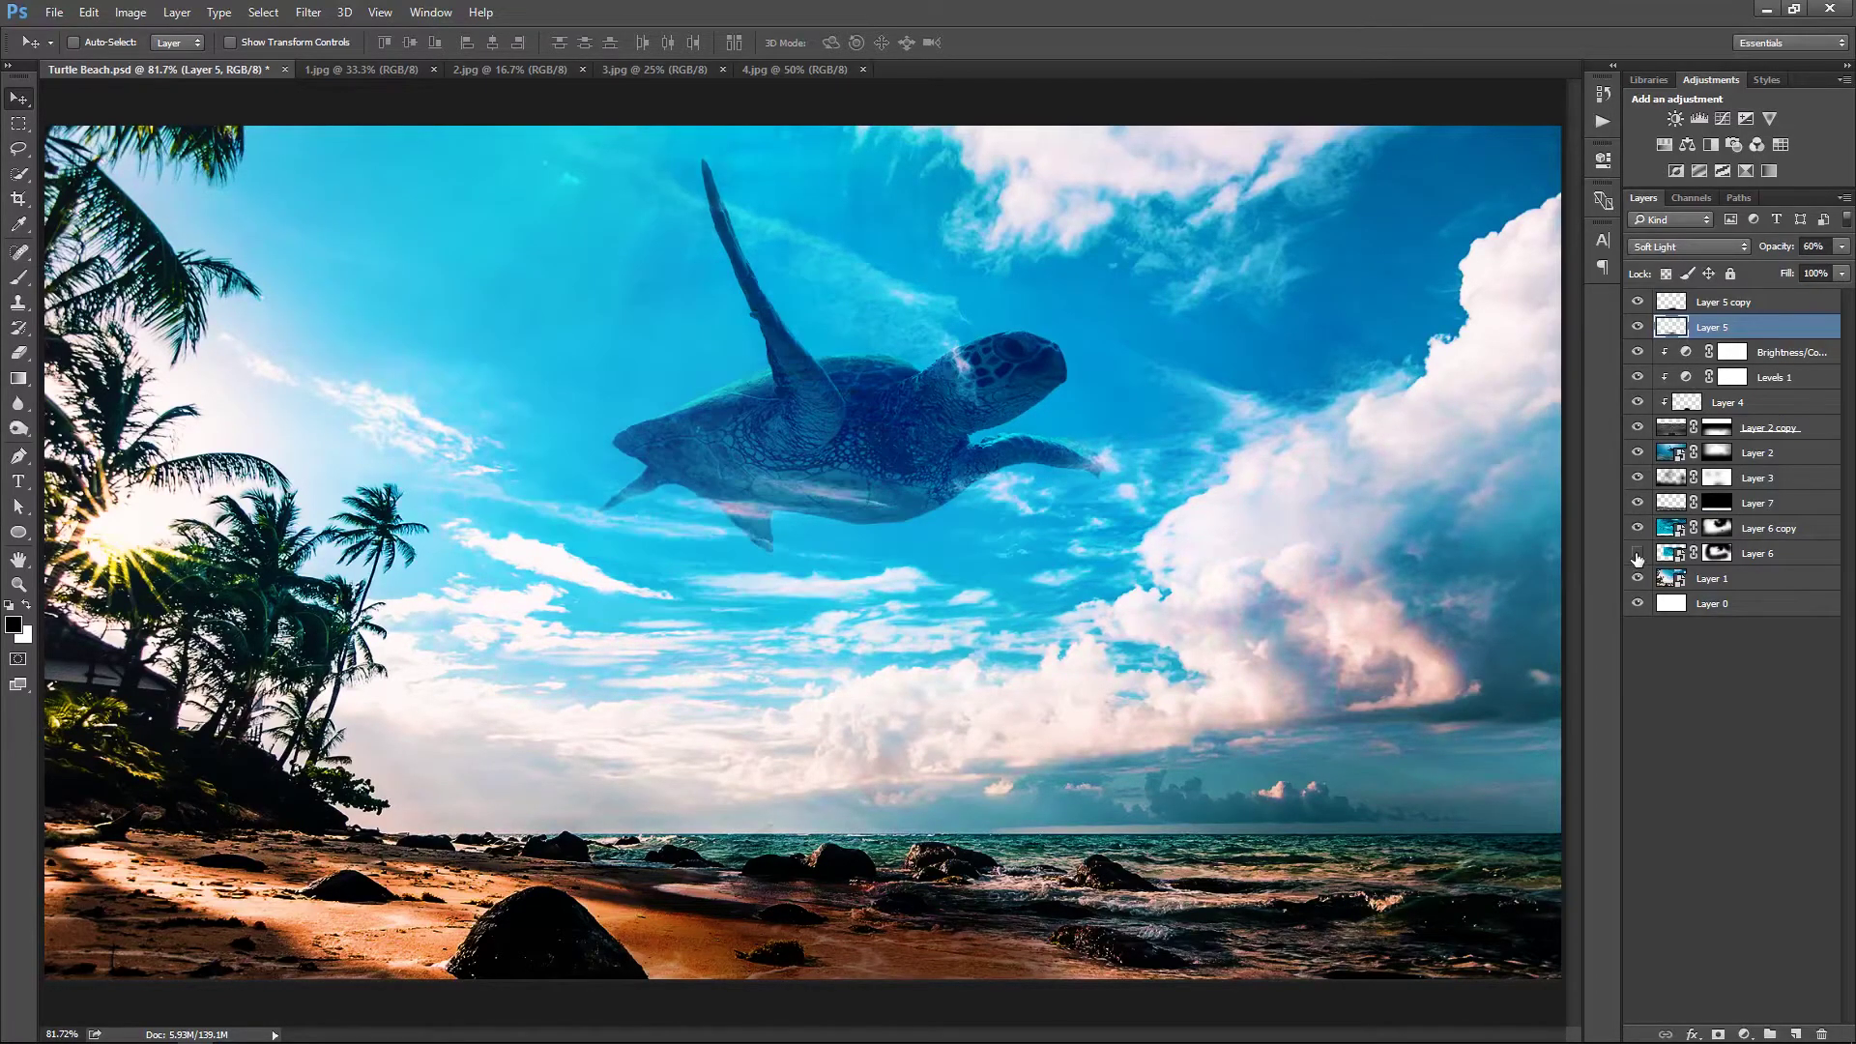
left_click(1717, 554)
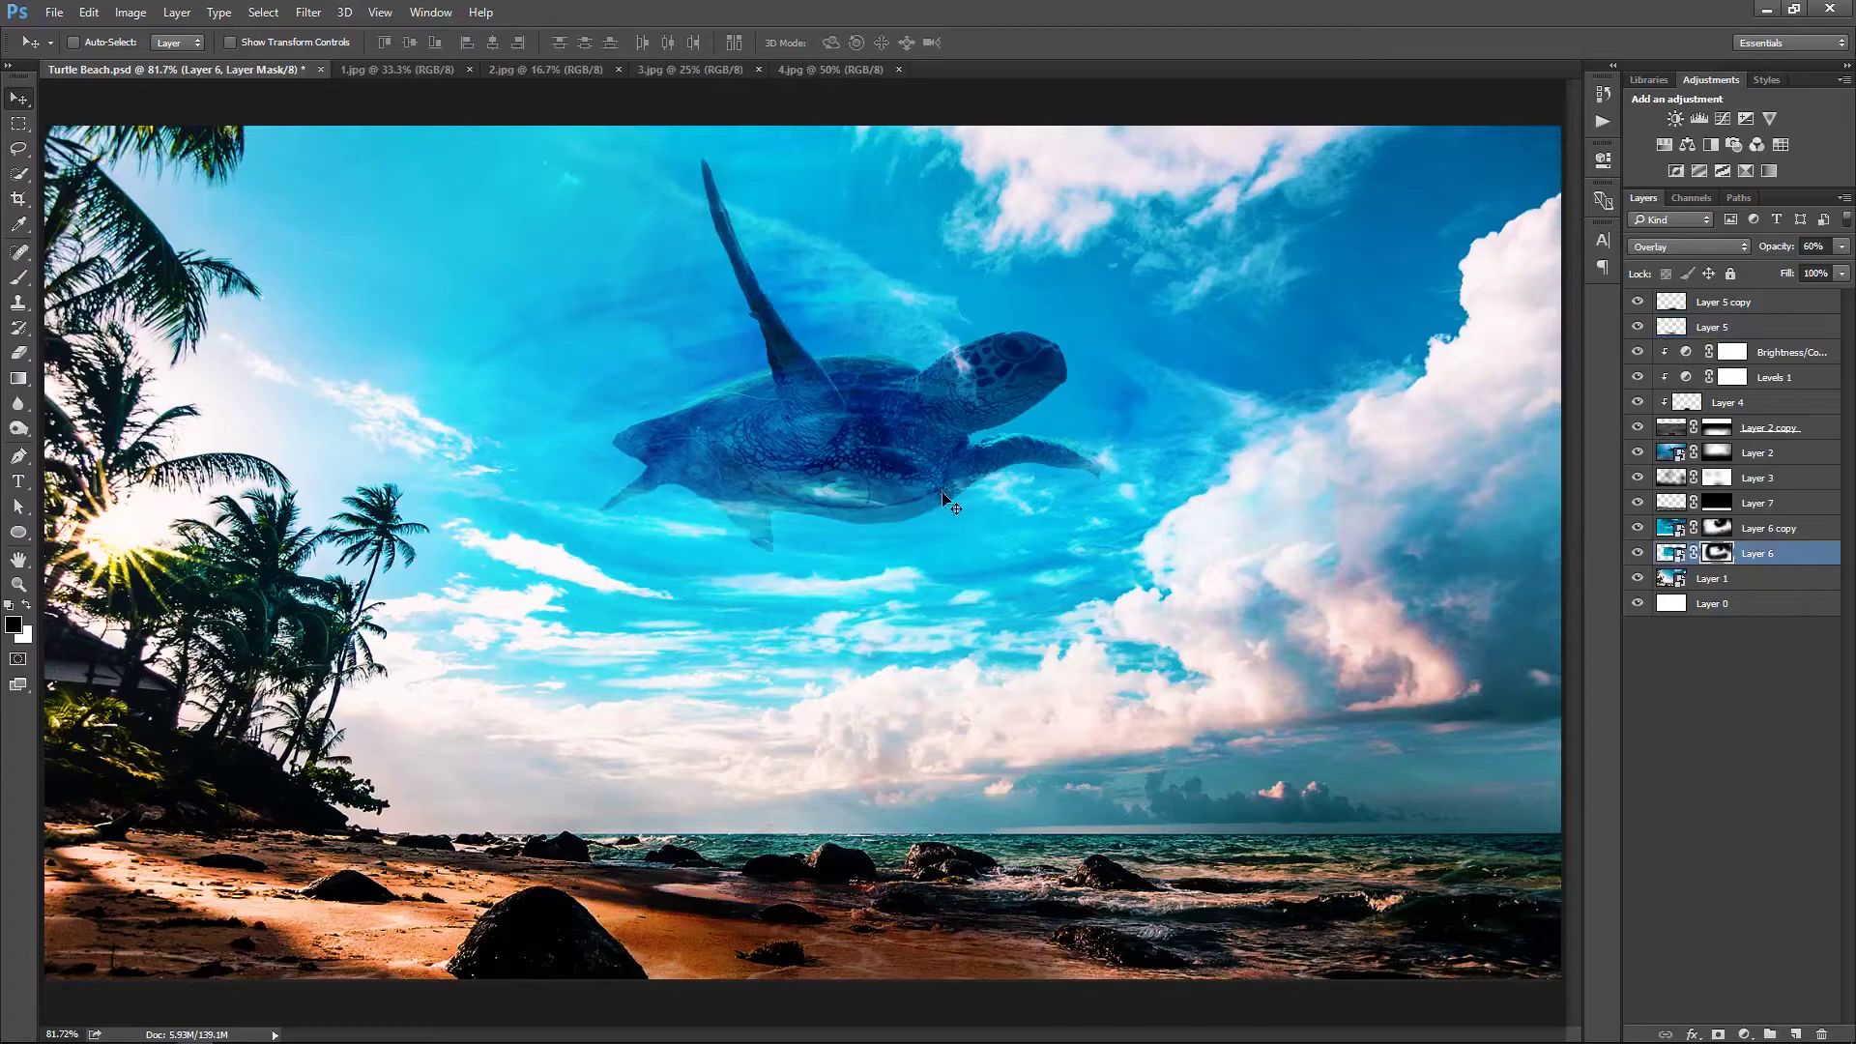
Brush over the turtle on Layer 6's and Layer 6 copy's masks, then fit the image on screen
key("b")
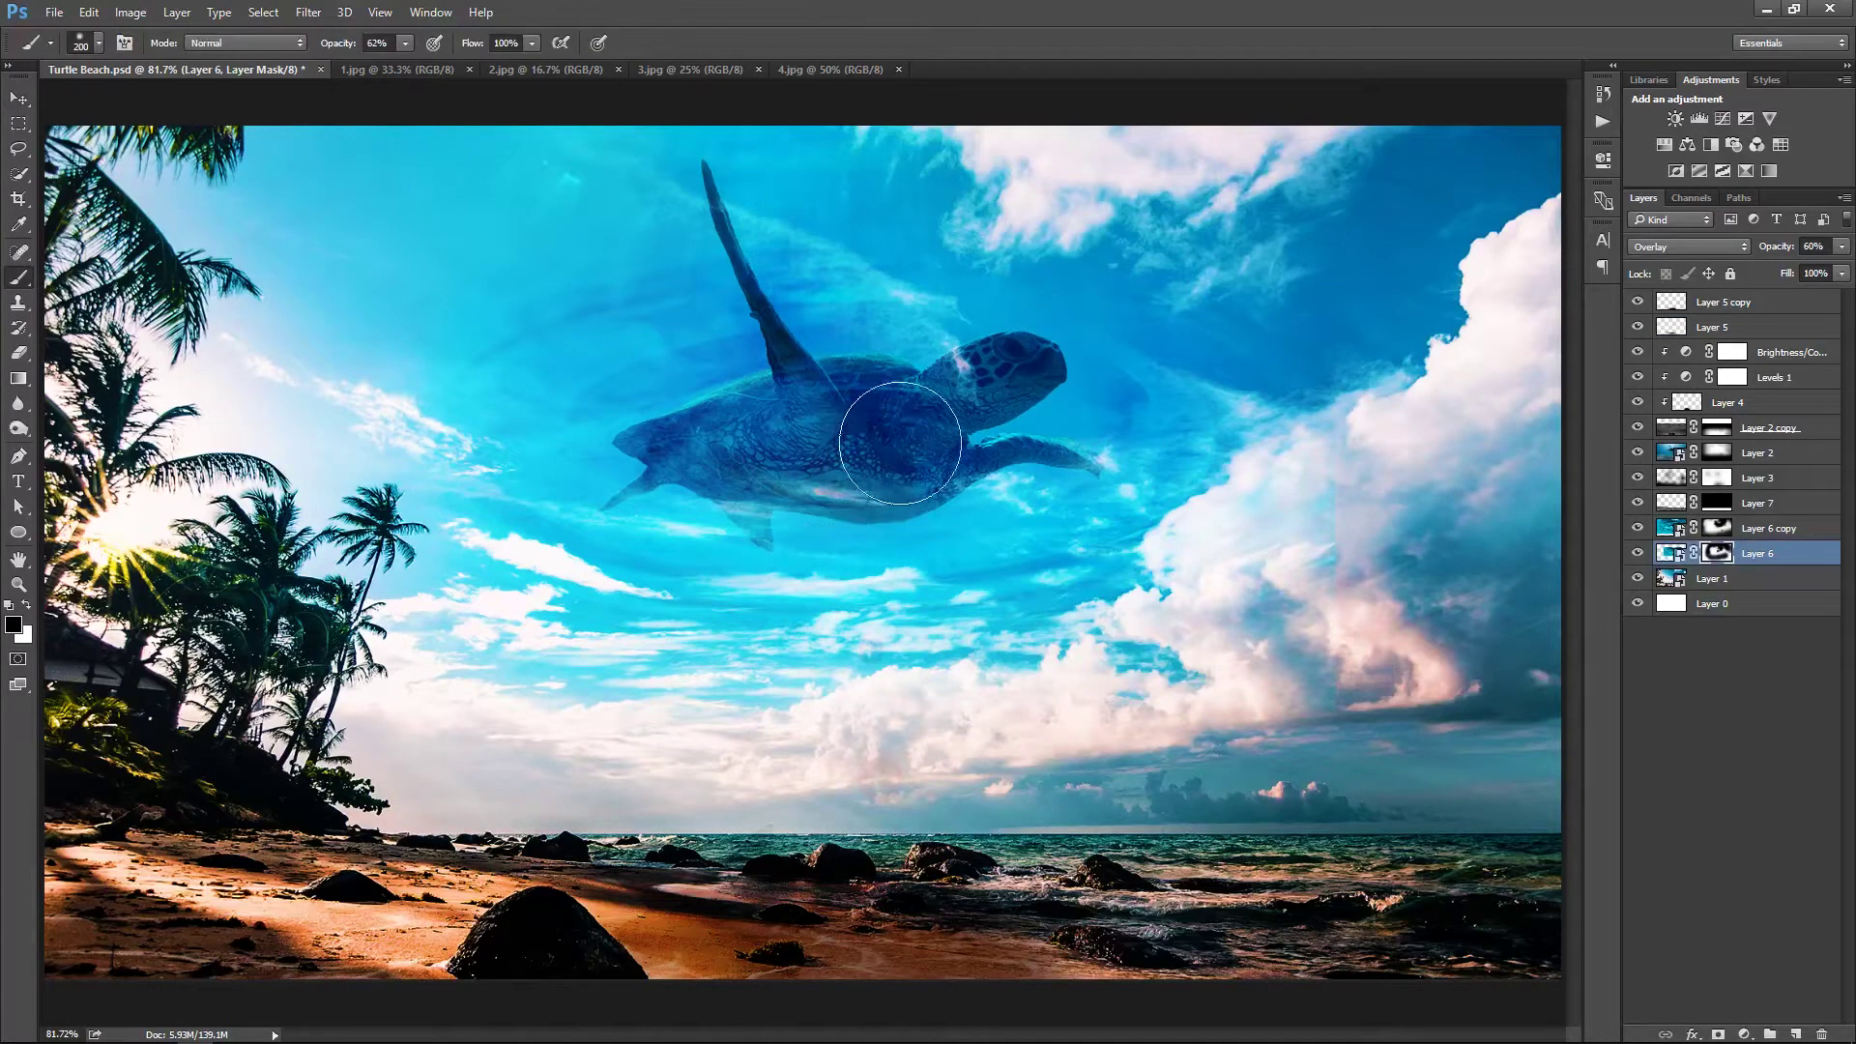
key("v")
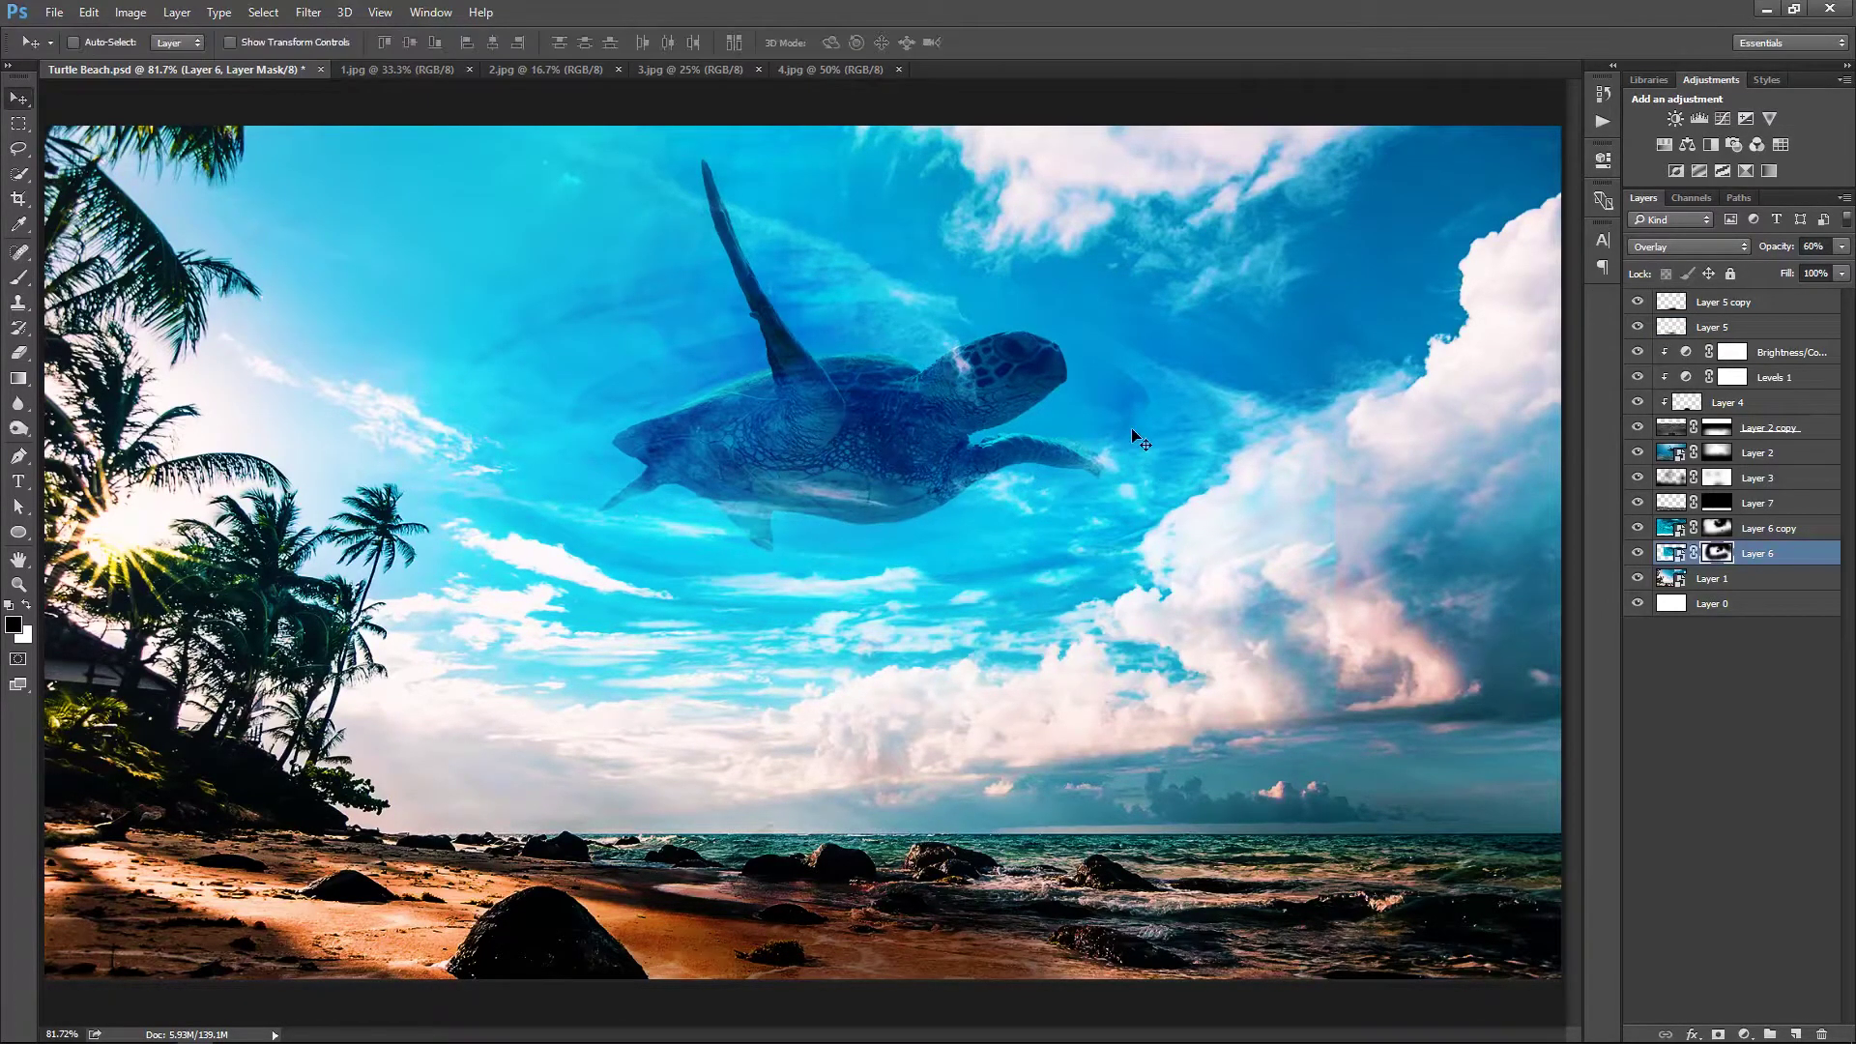
key("b")
key("alt+bracketright")
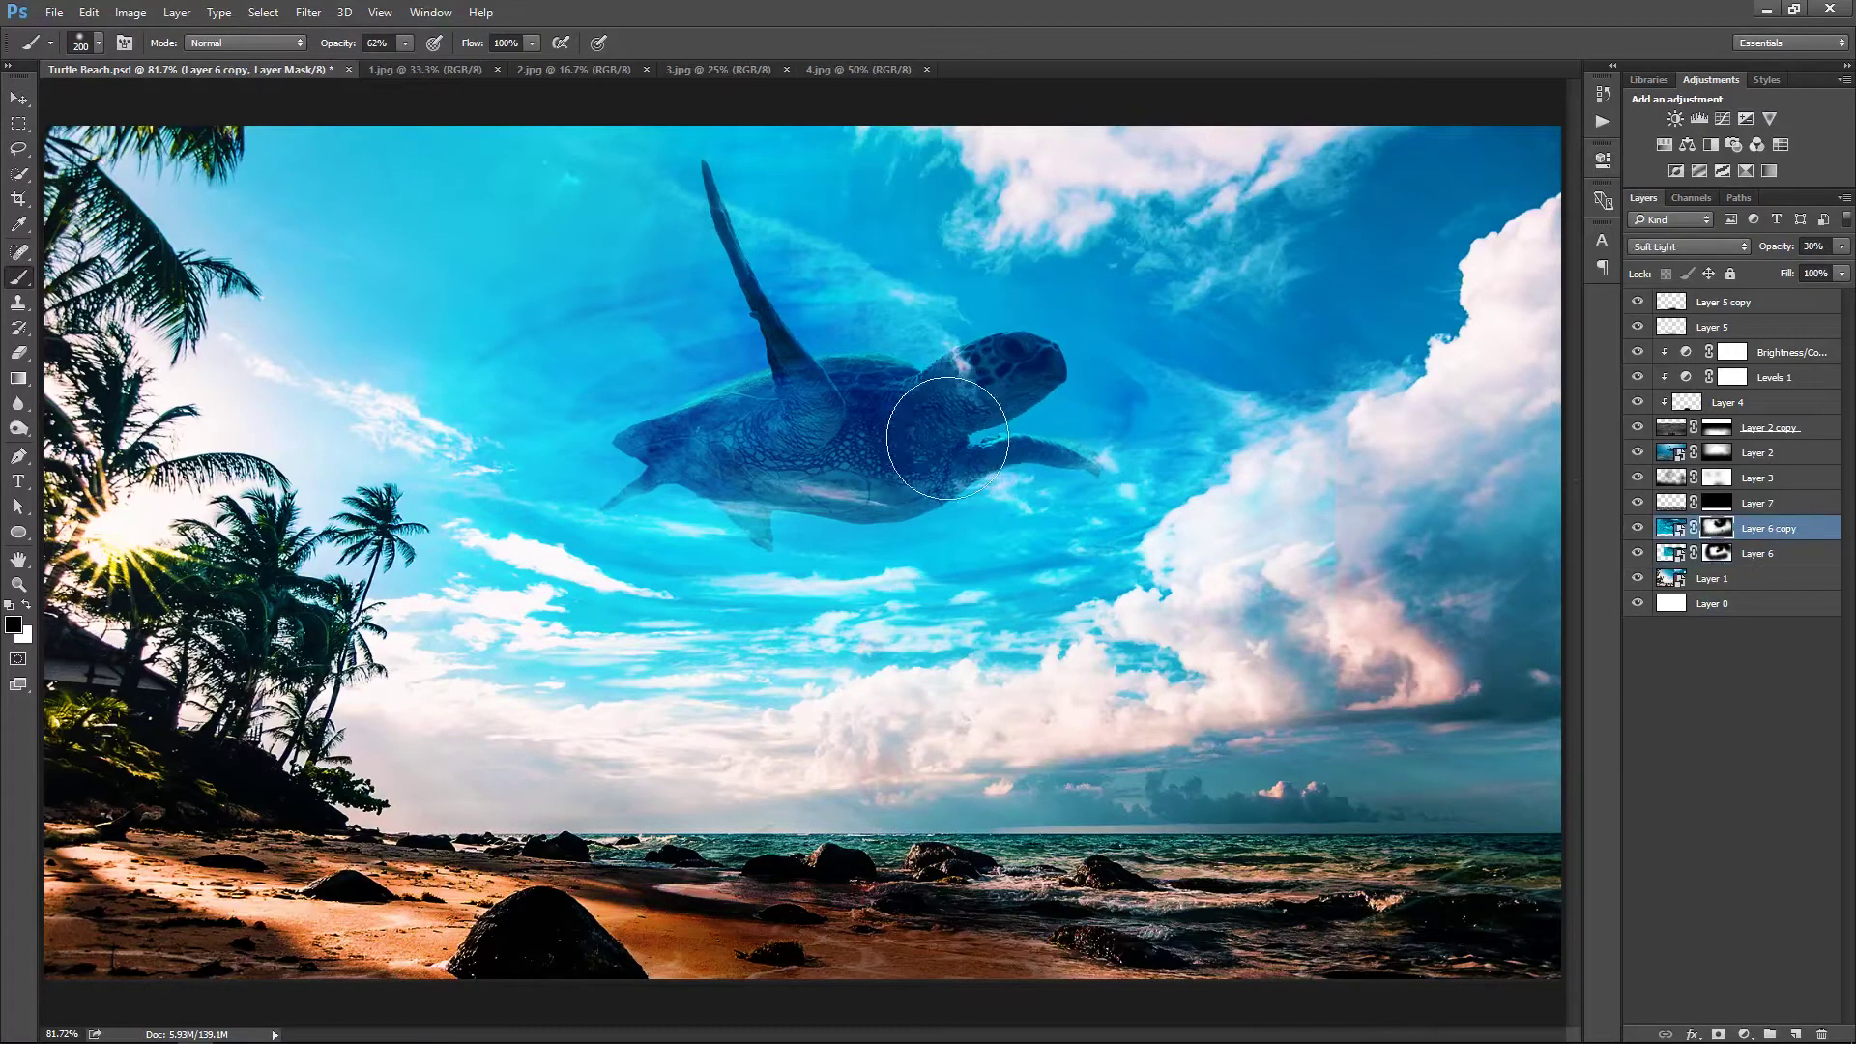
key("z")
key("ctrl+minus")
right_click(1073, 462)
left_click(1088, 468)
key("v")
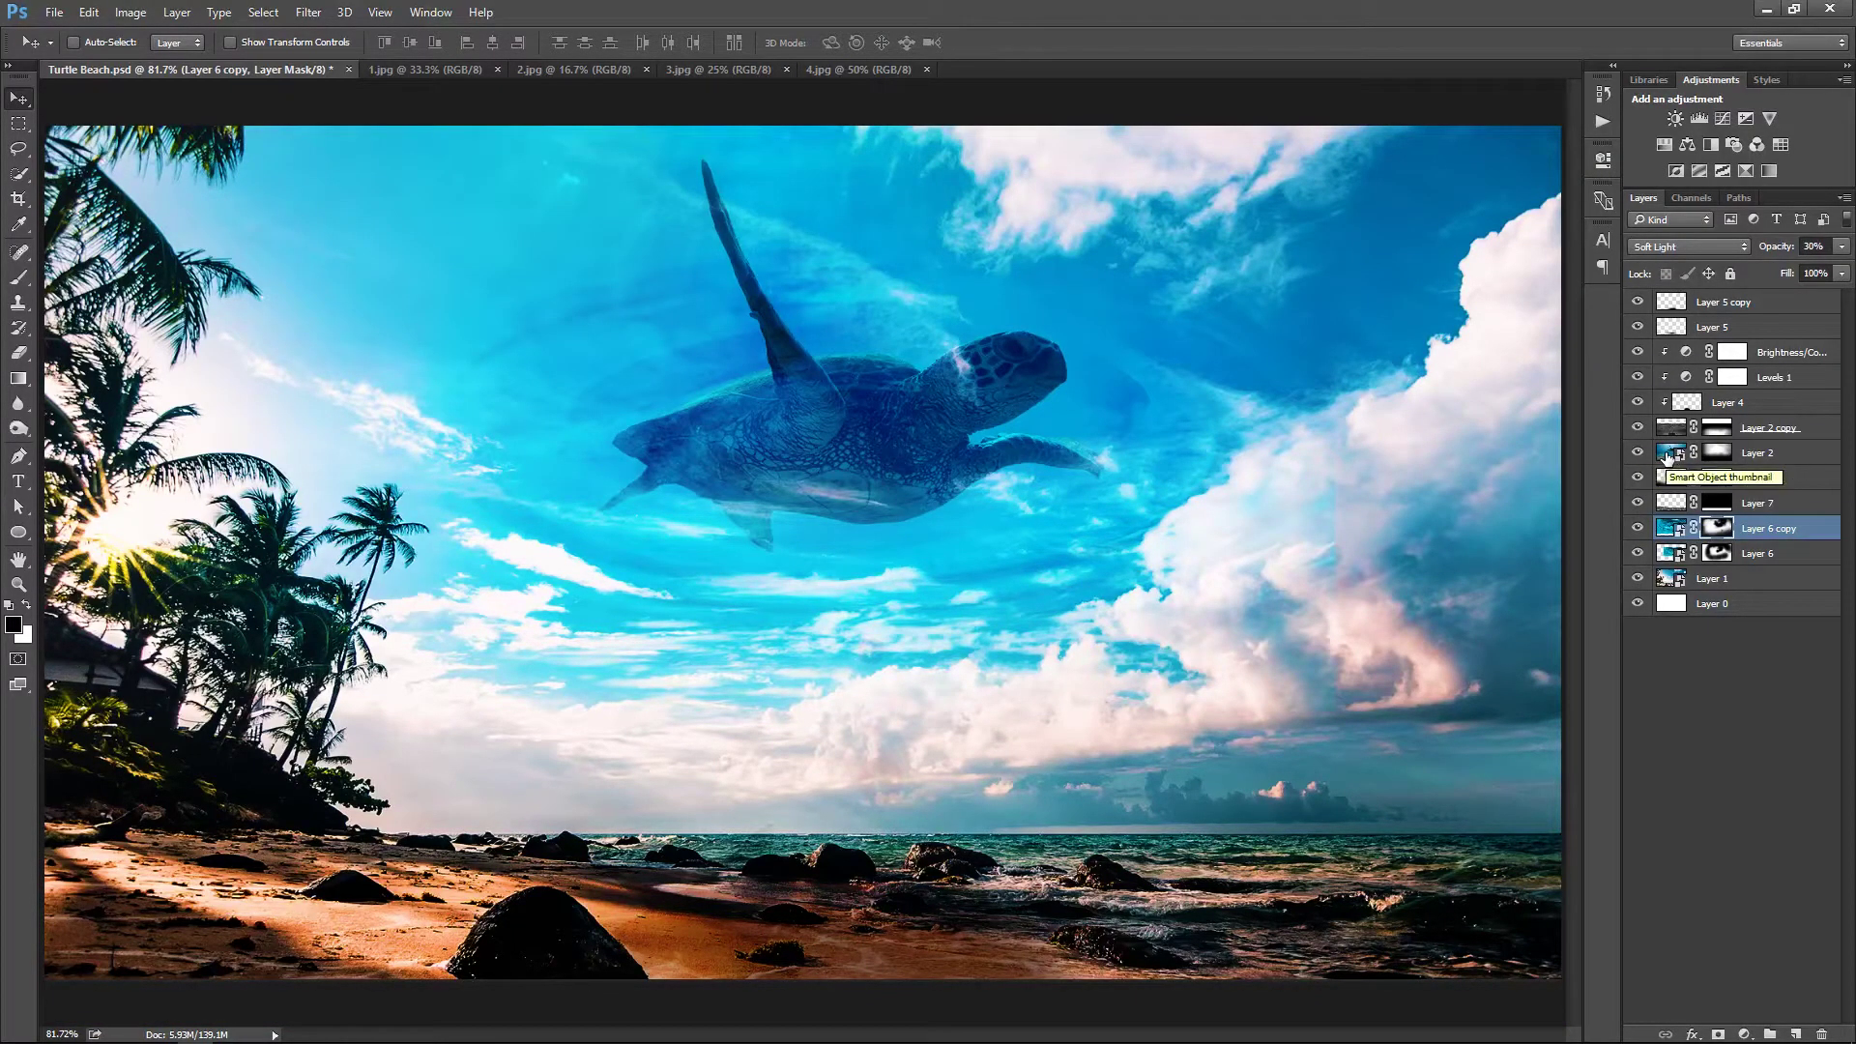
Open Layer 2's turtle smart object and zoom in on the turtle
double_click(1671, 458)
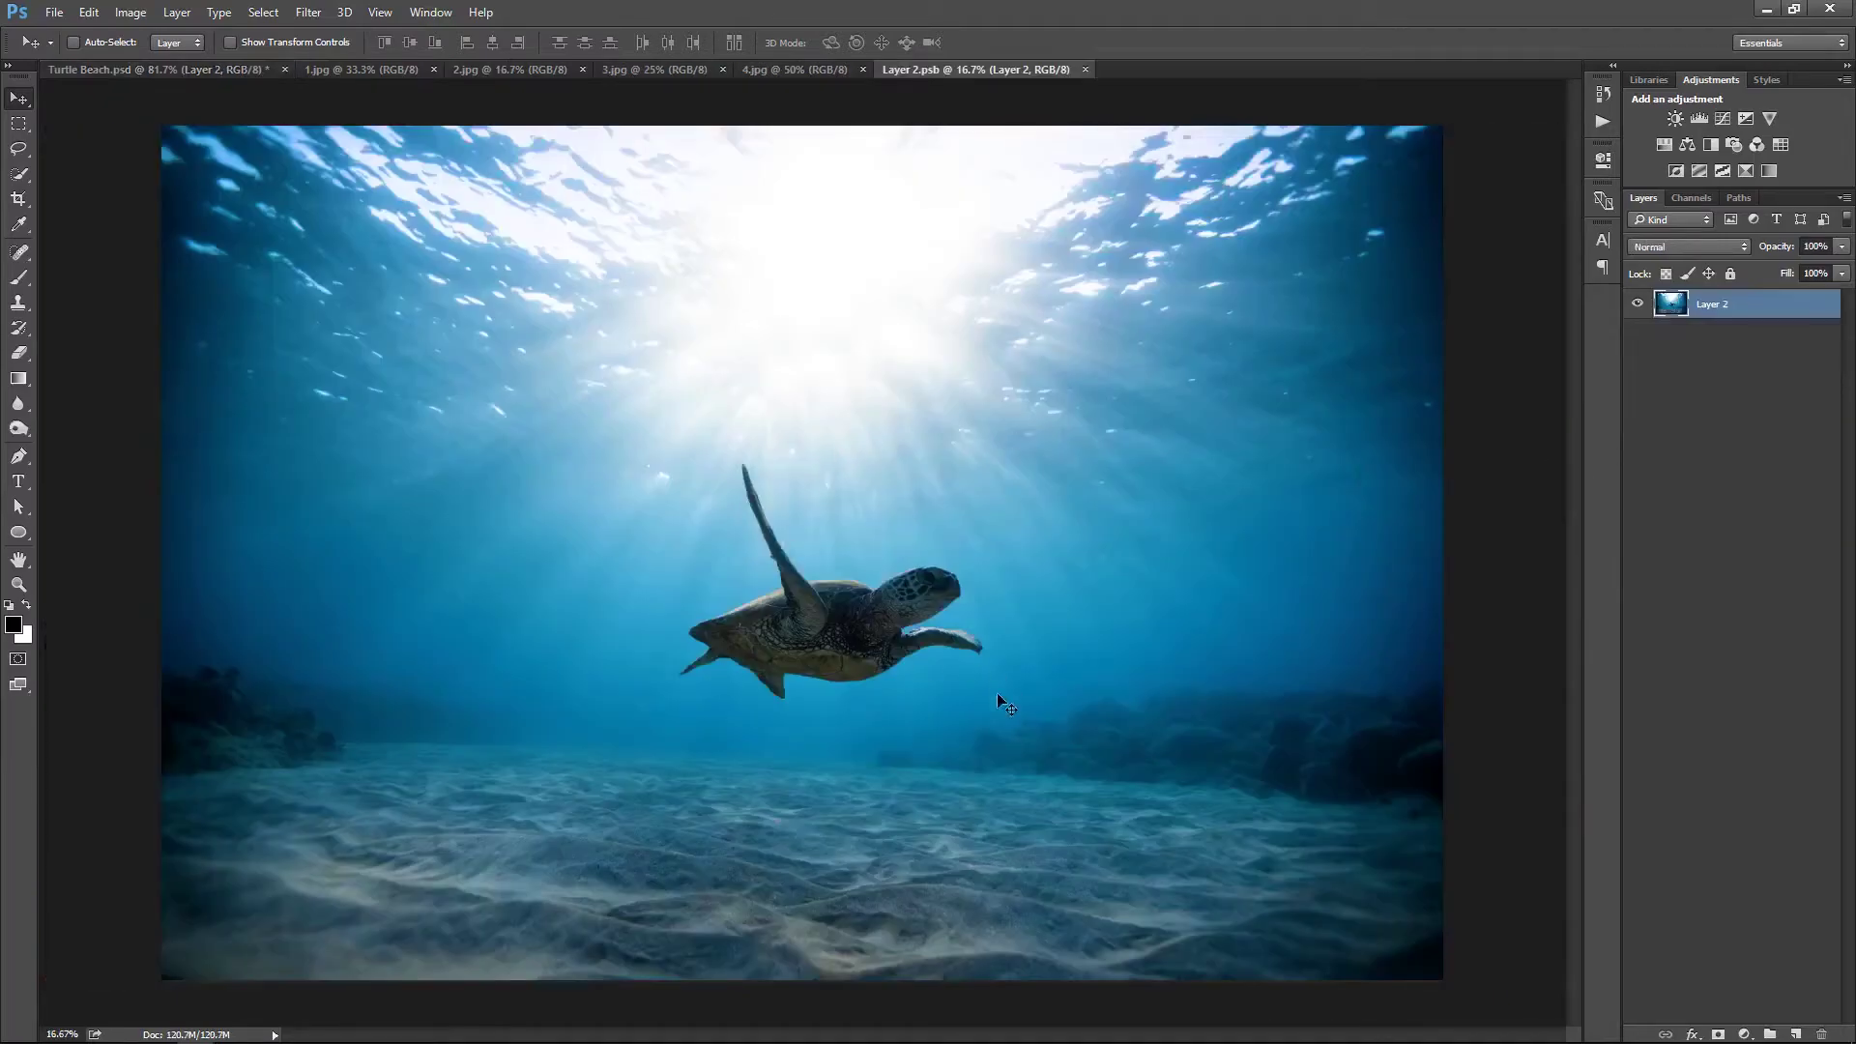
key("z")
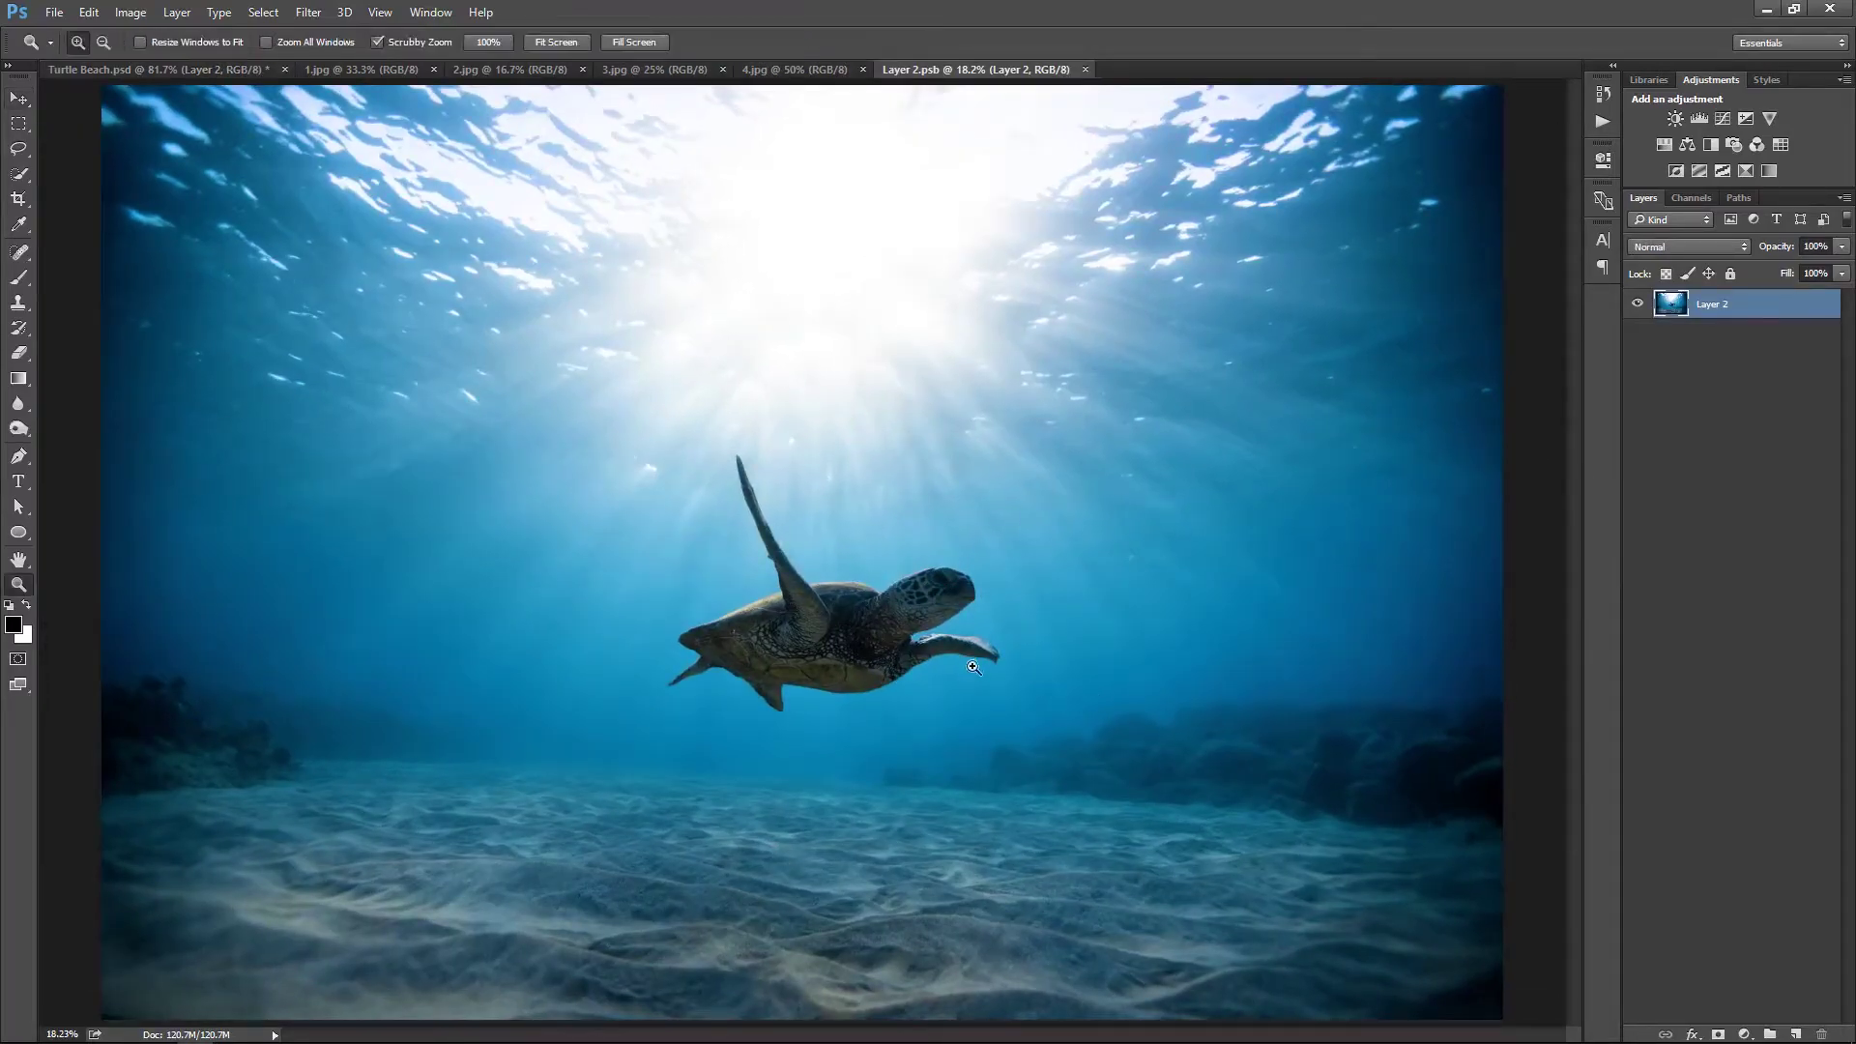
mouse_move(957, 658)
left_mouse_down()
mouse_move(1047, 719)
mouse_move(1033, 681)
mouse_move(1054, 650)
left_mouse_up()
key("v")
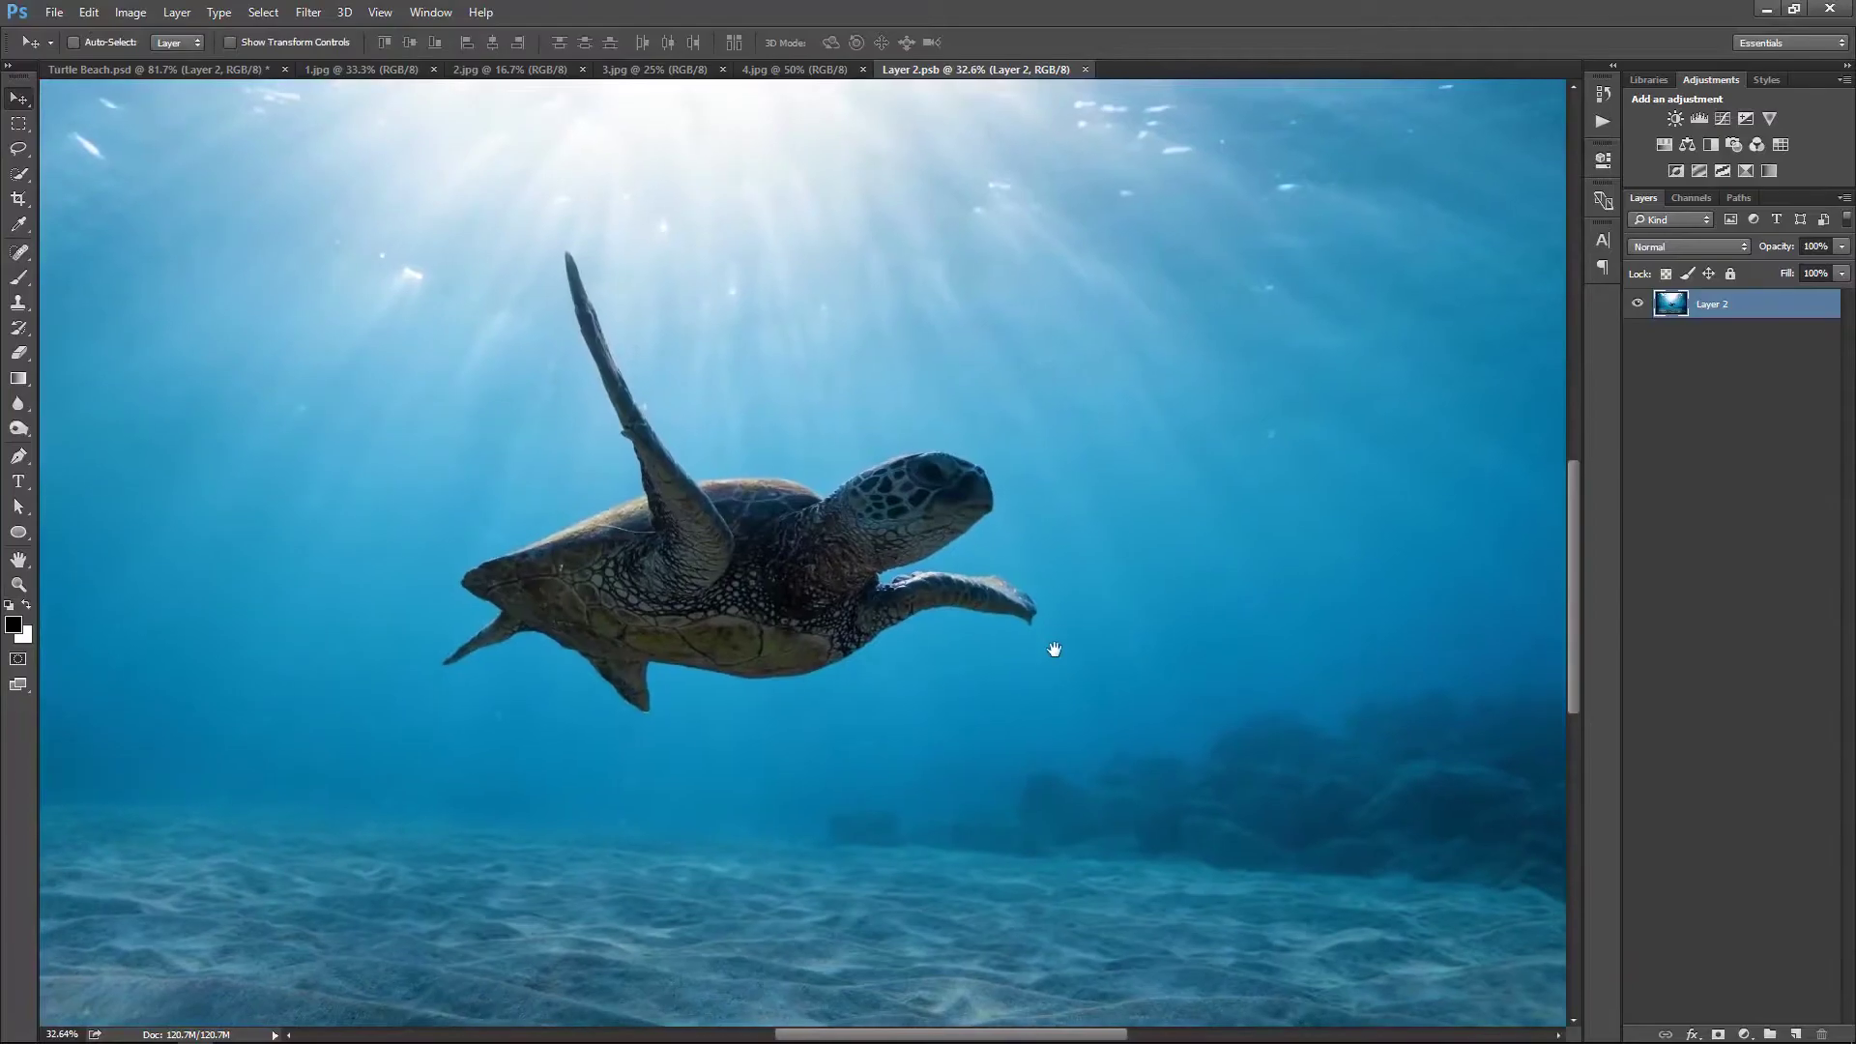
In Camera Raw, raise Clarity and exposure and slightly lower contrast
left_click(309, 13)
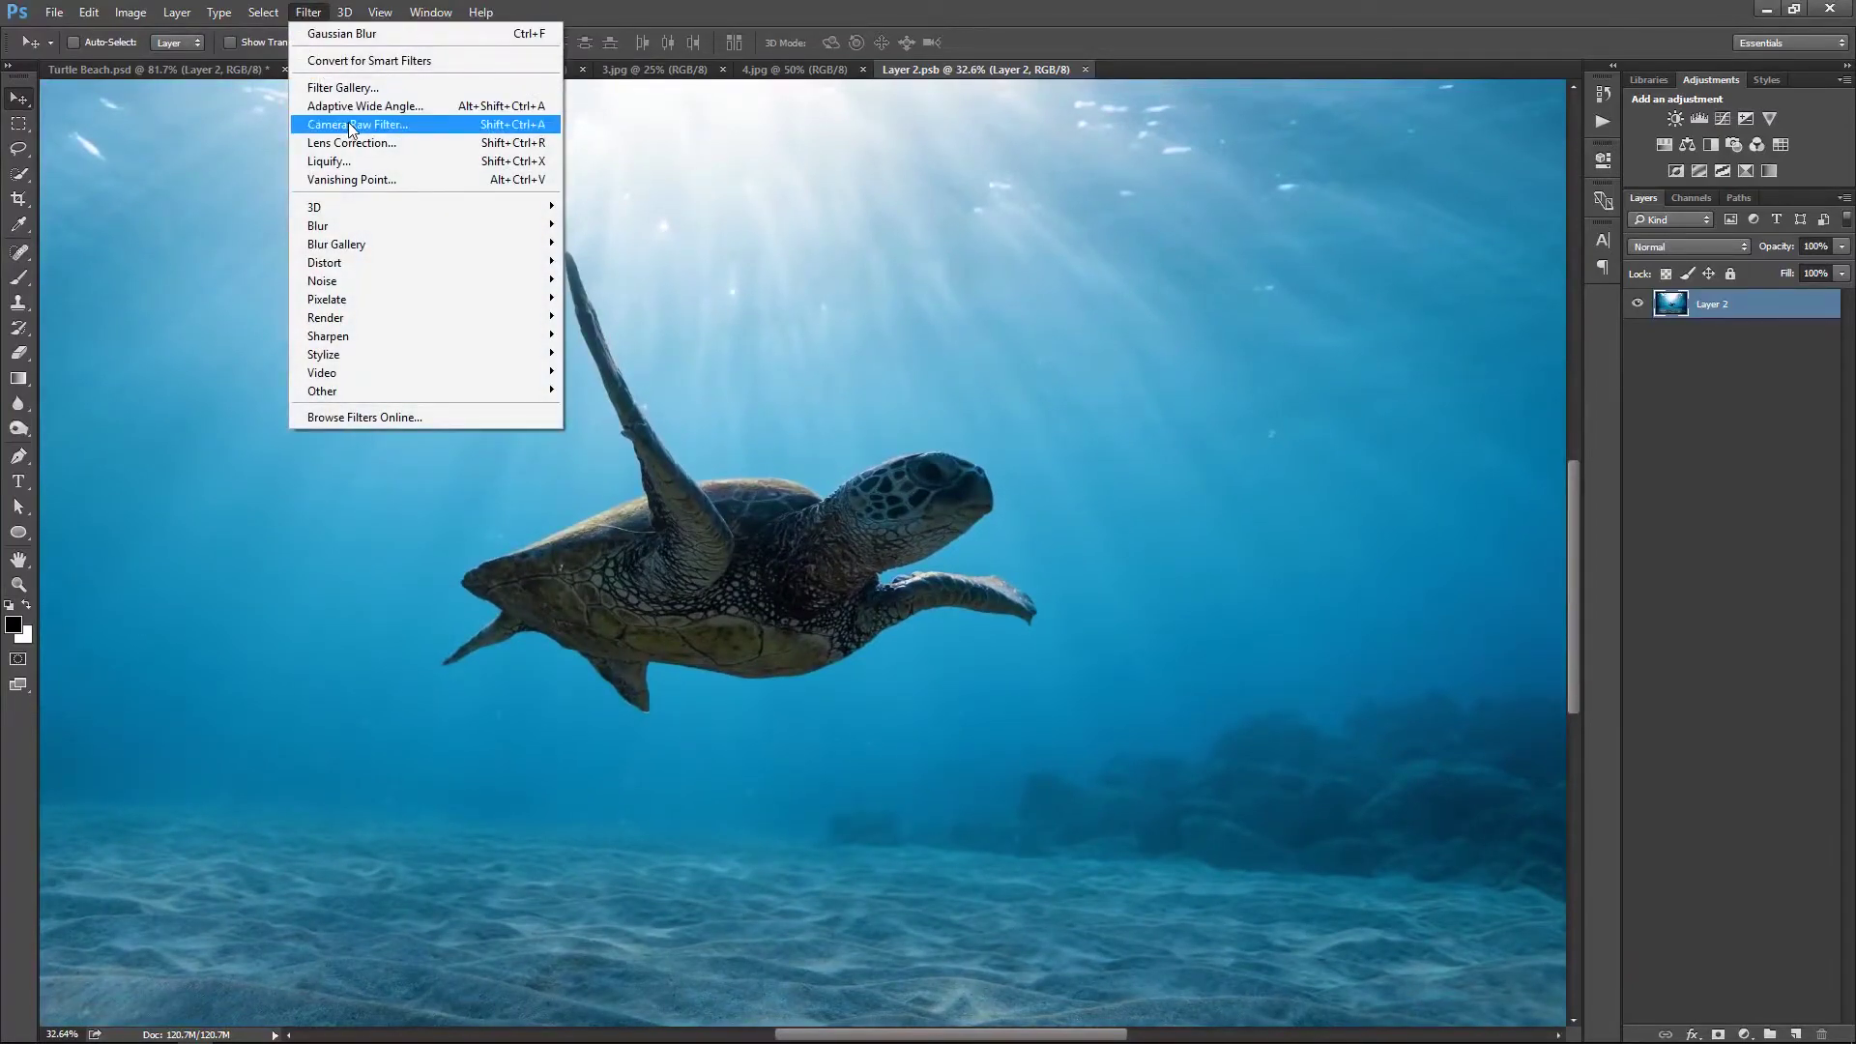
left_click(345, 122)
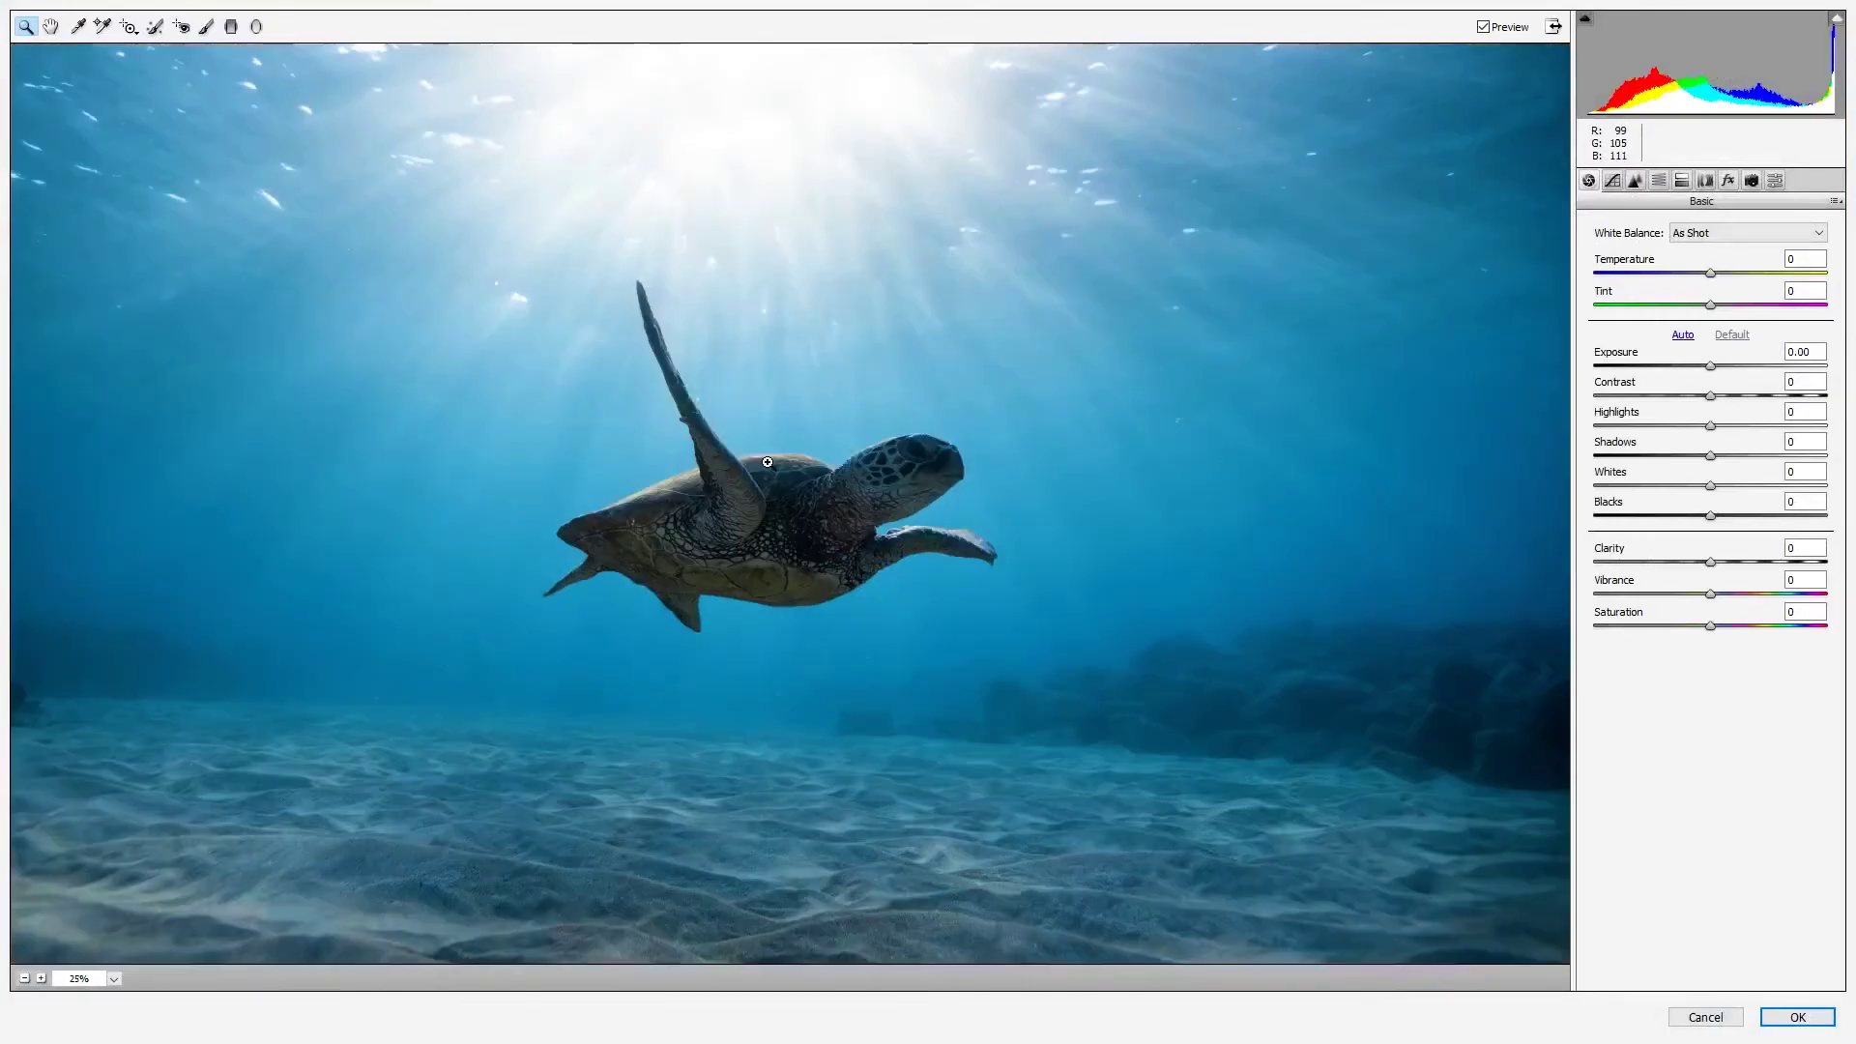
left_click(767, 463)
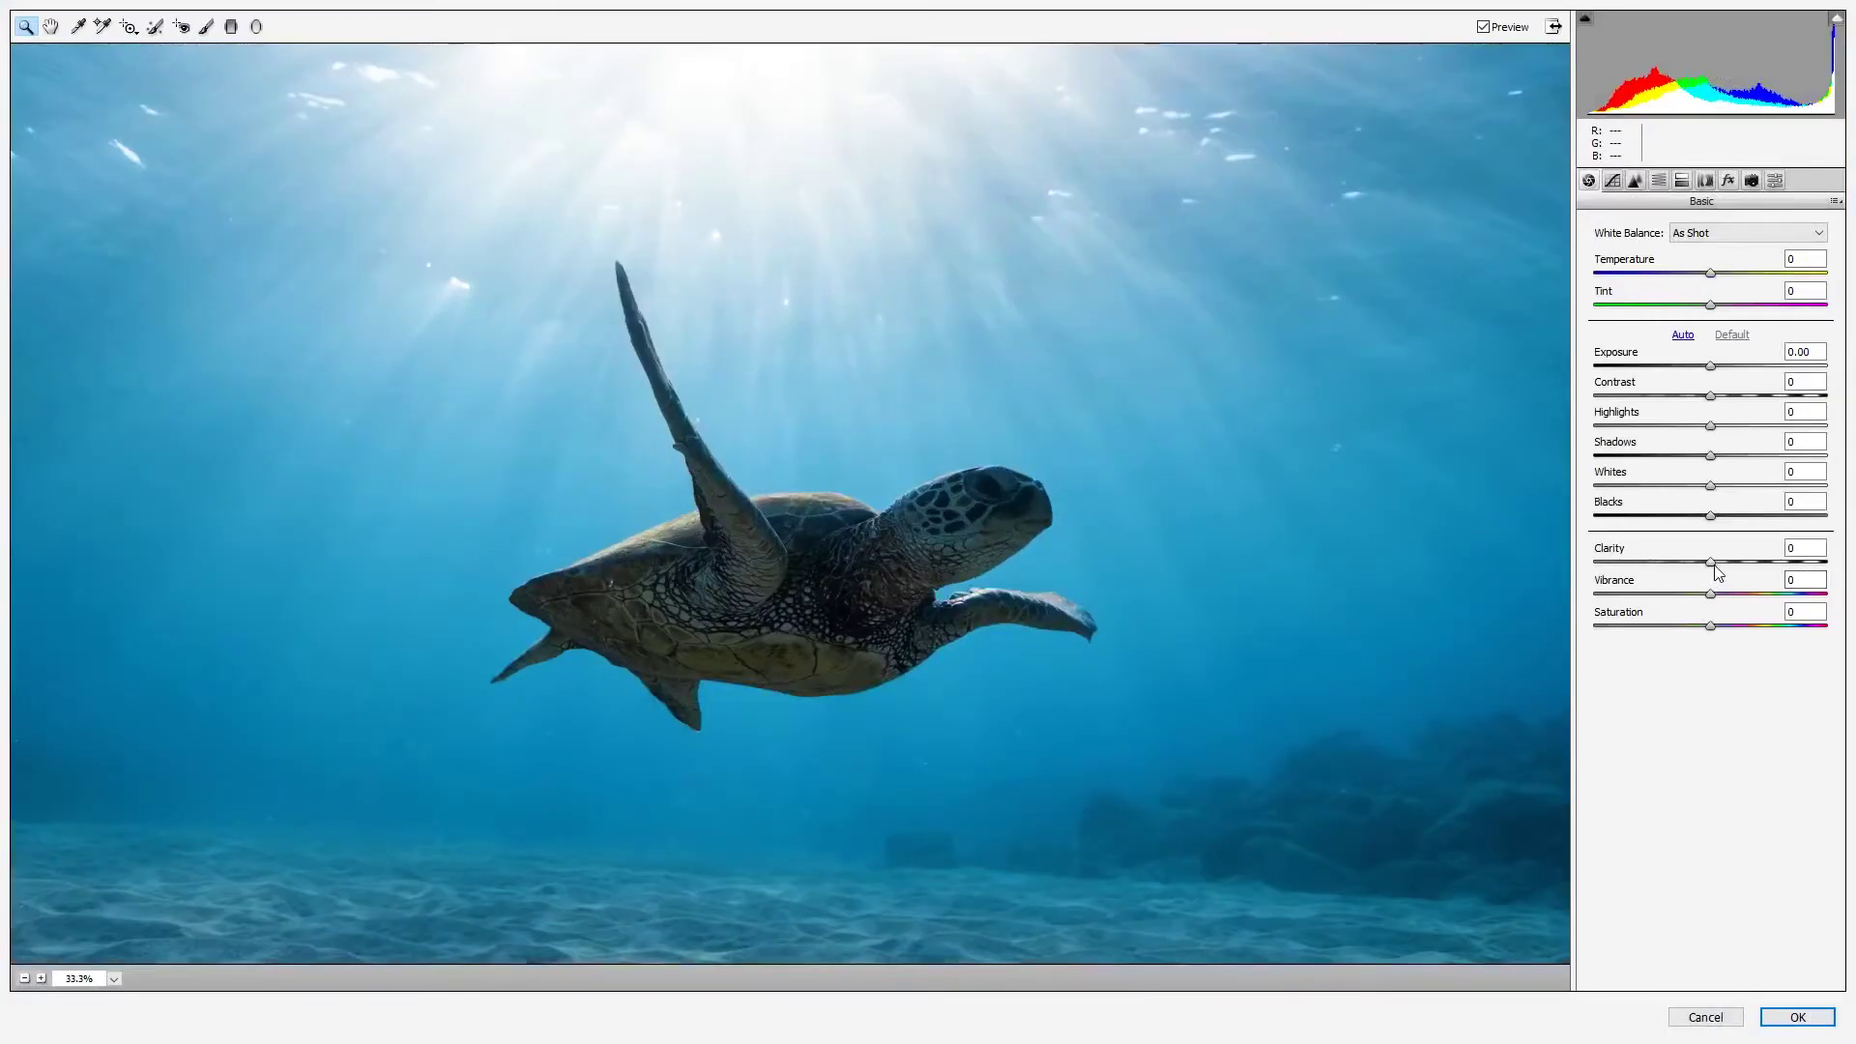
mouse_move(1716, 569)
left_mouse_down()
mouse_move(1815, 569)
mouse_move(1736, 594)
mouse_move(1760, 593)
mouse_move(1755, 627)
left_mouse_up()
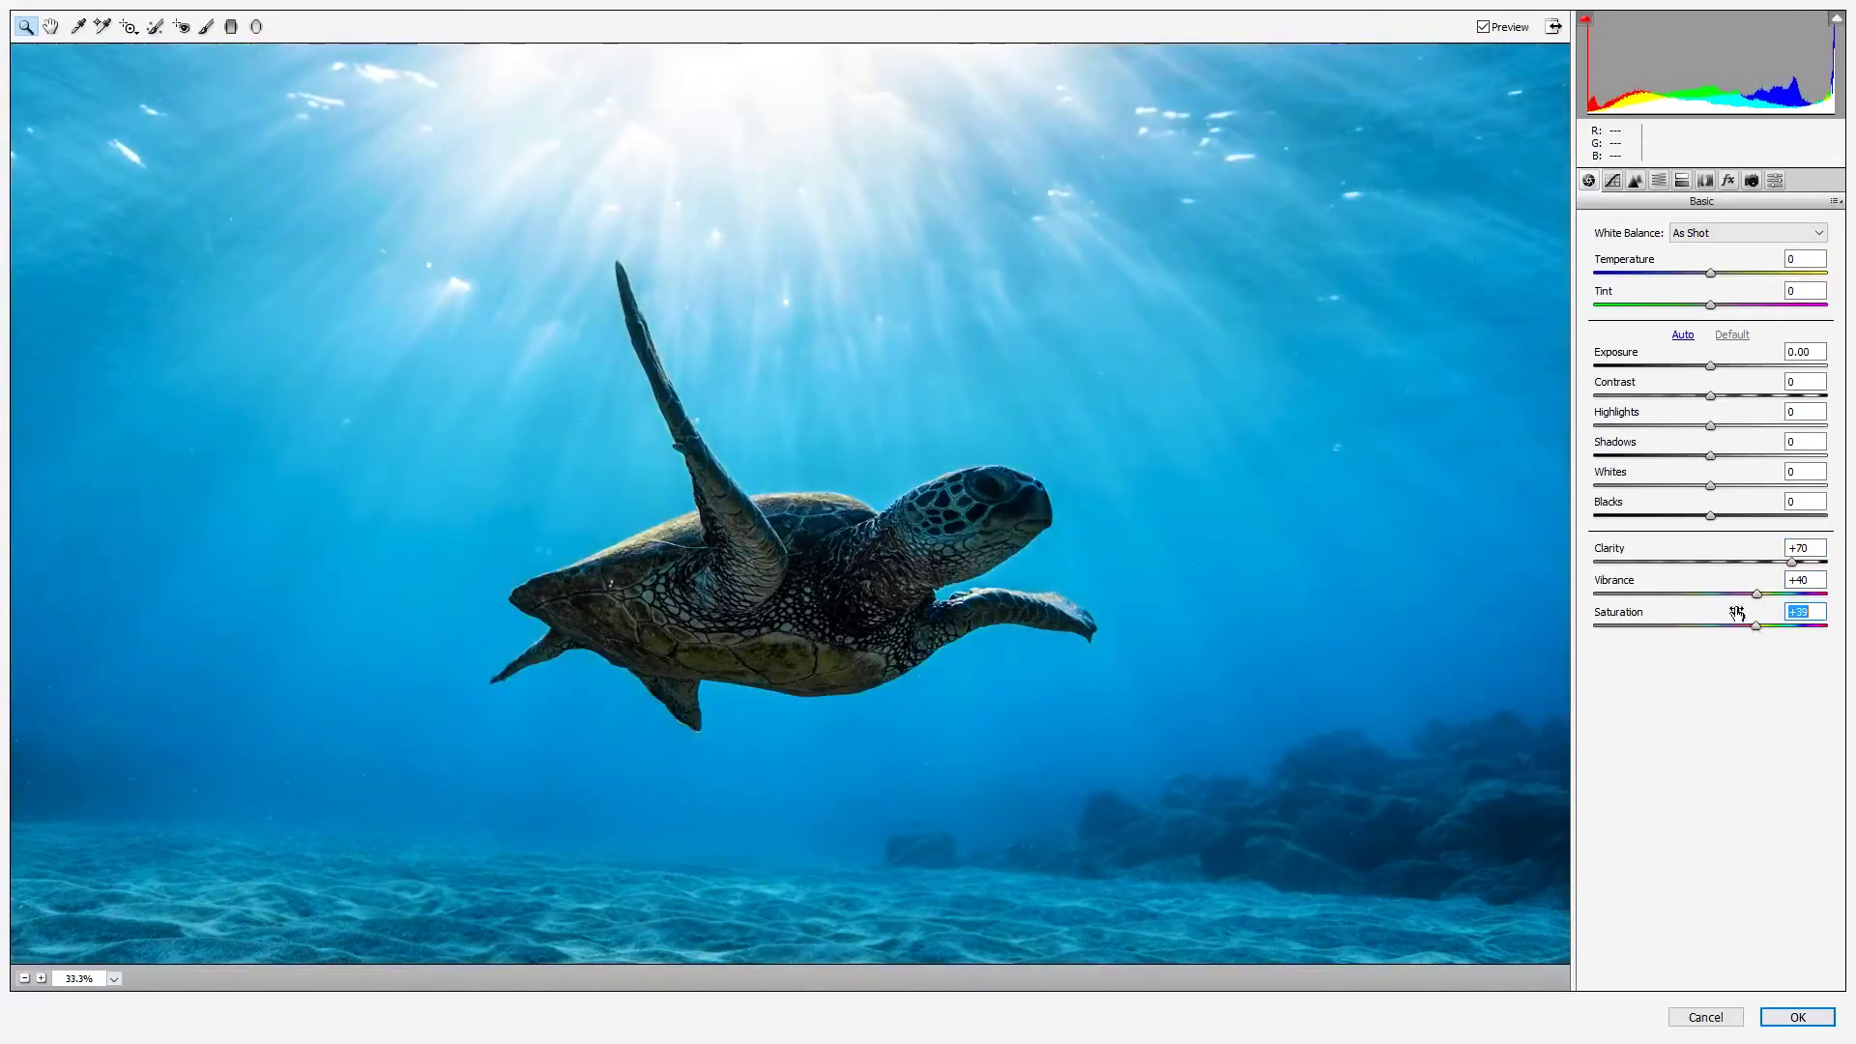
mouse_move(1710, 366)
left_mouse_down()
mouse_move(1730, 396)
mouse_move(1666, 425)
mouse_move(1758, 458)
mouse_move(1682, 486)
mouse_move(1687, 517)
left_mouse_up()
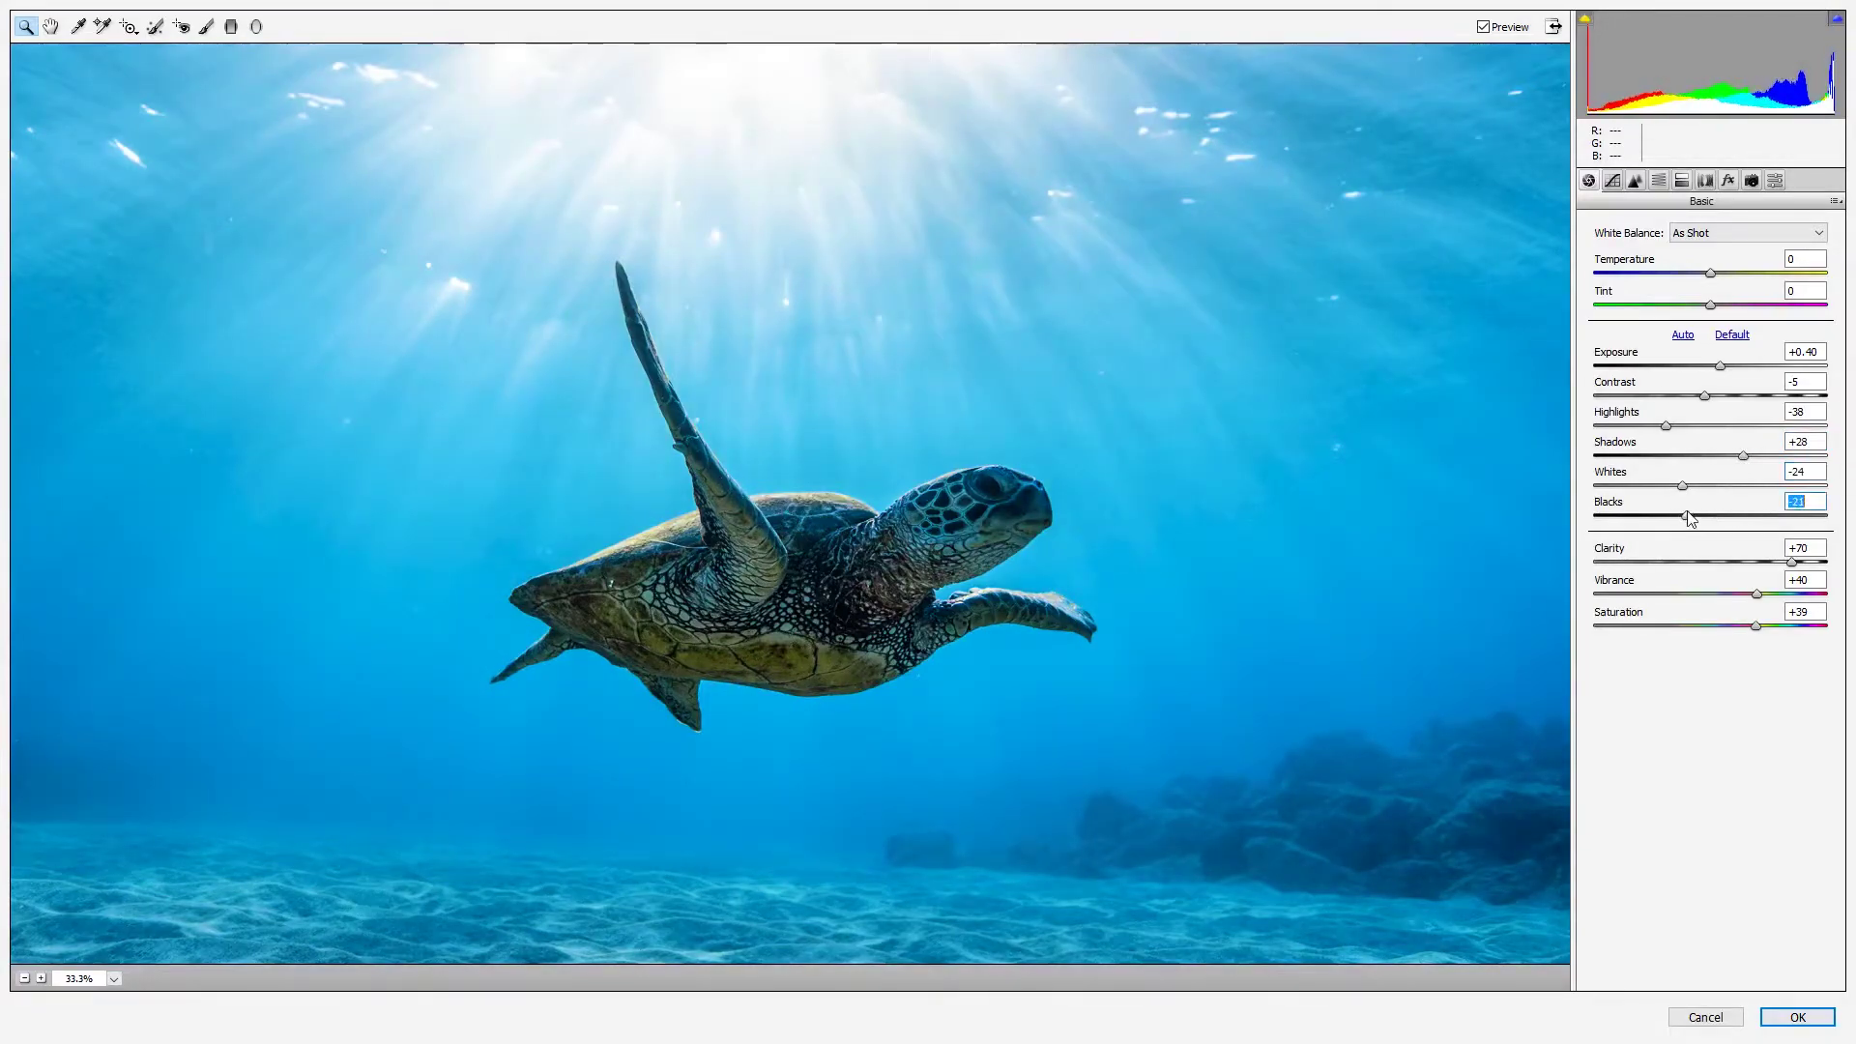
Set Camera Raw sharpening to 150, add luminance noise reduction, and apply
left_click(1636, 180)
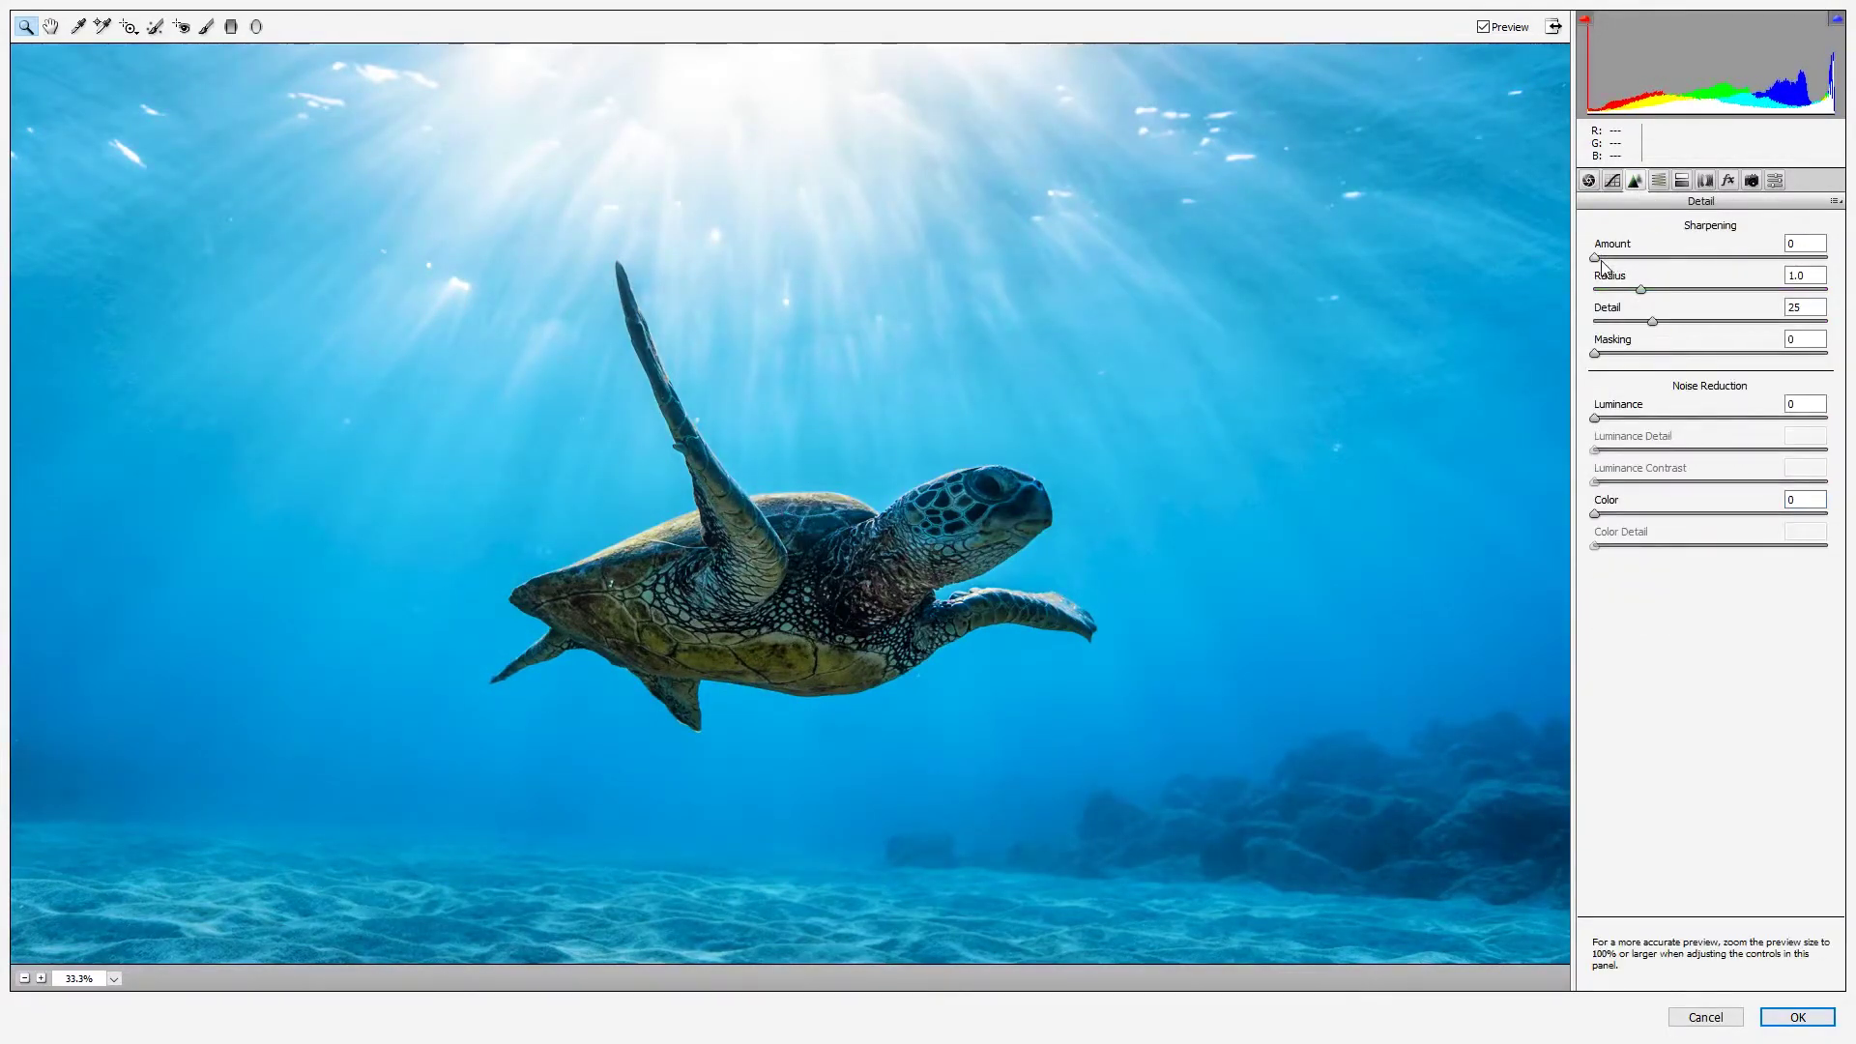
left_click_drag(1647, 266, 1827, 267)
left_click_drag(1597, 423, 1652, 426)
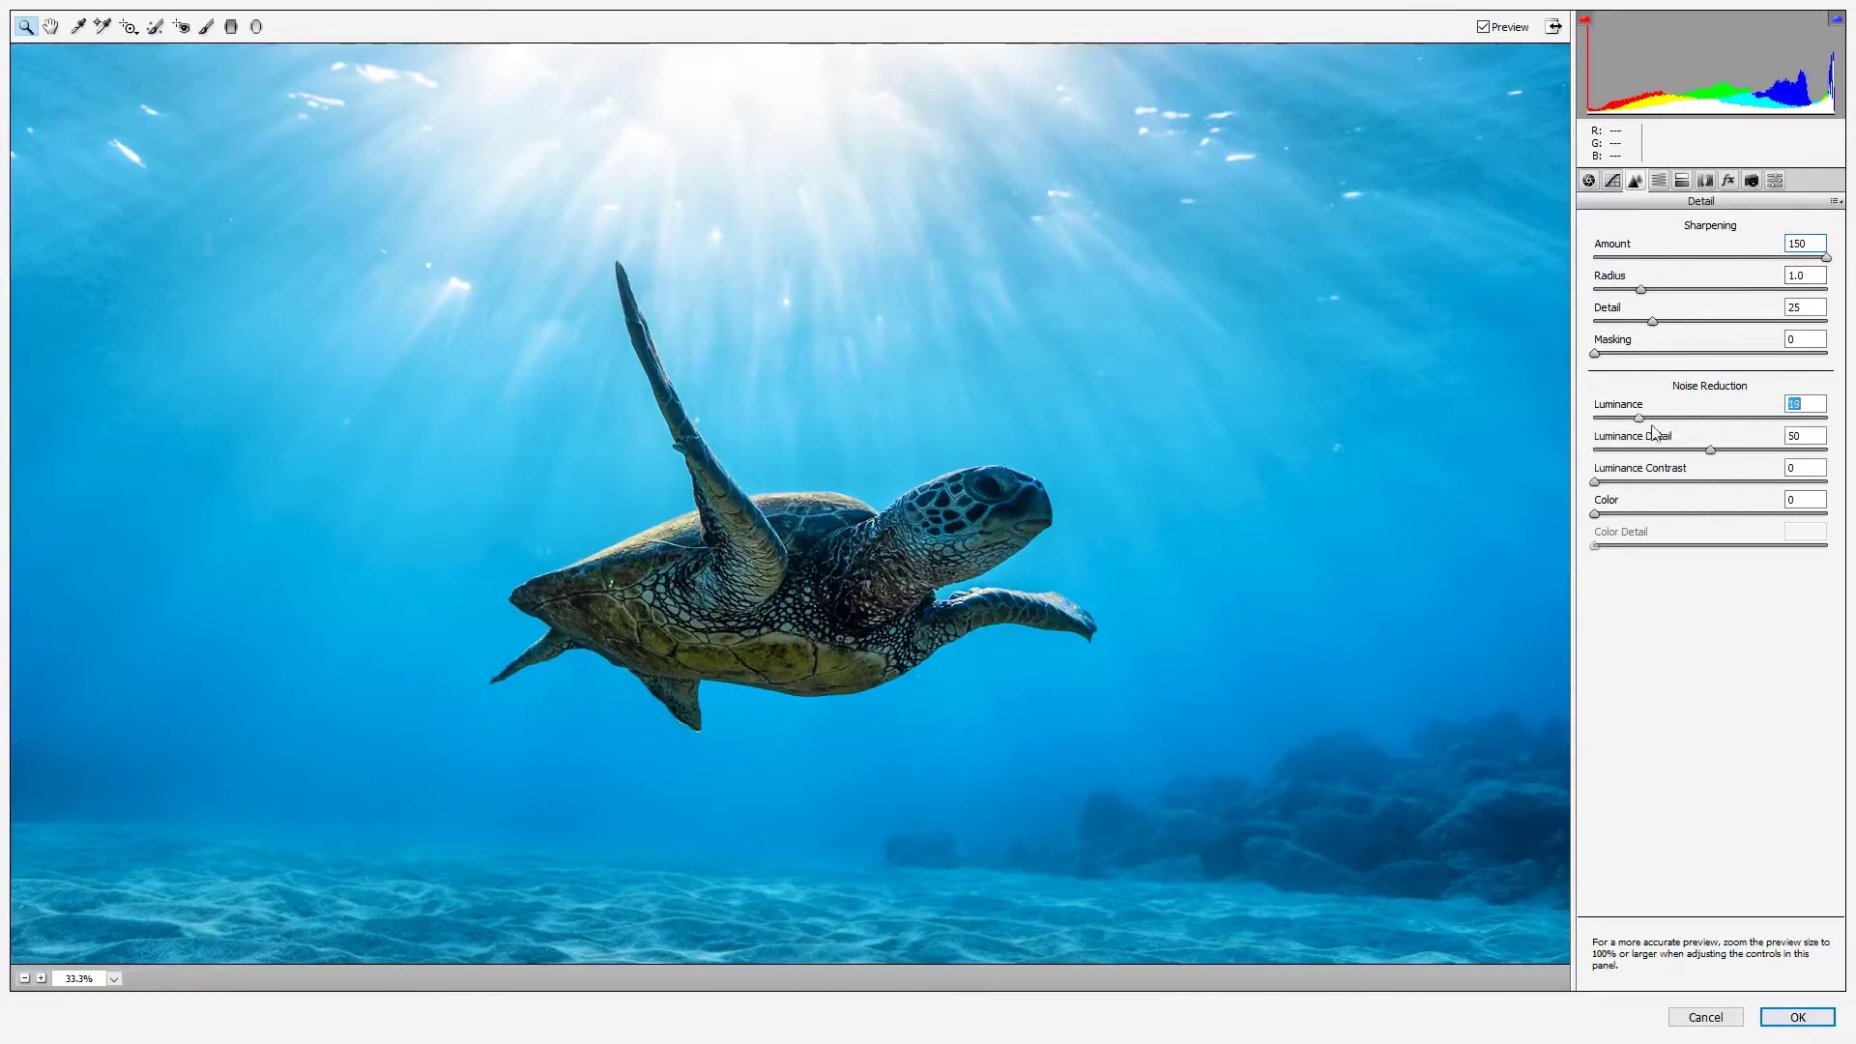
left_click(1797, 1017)
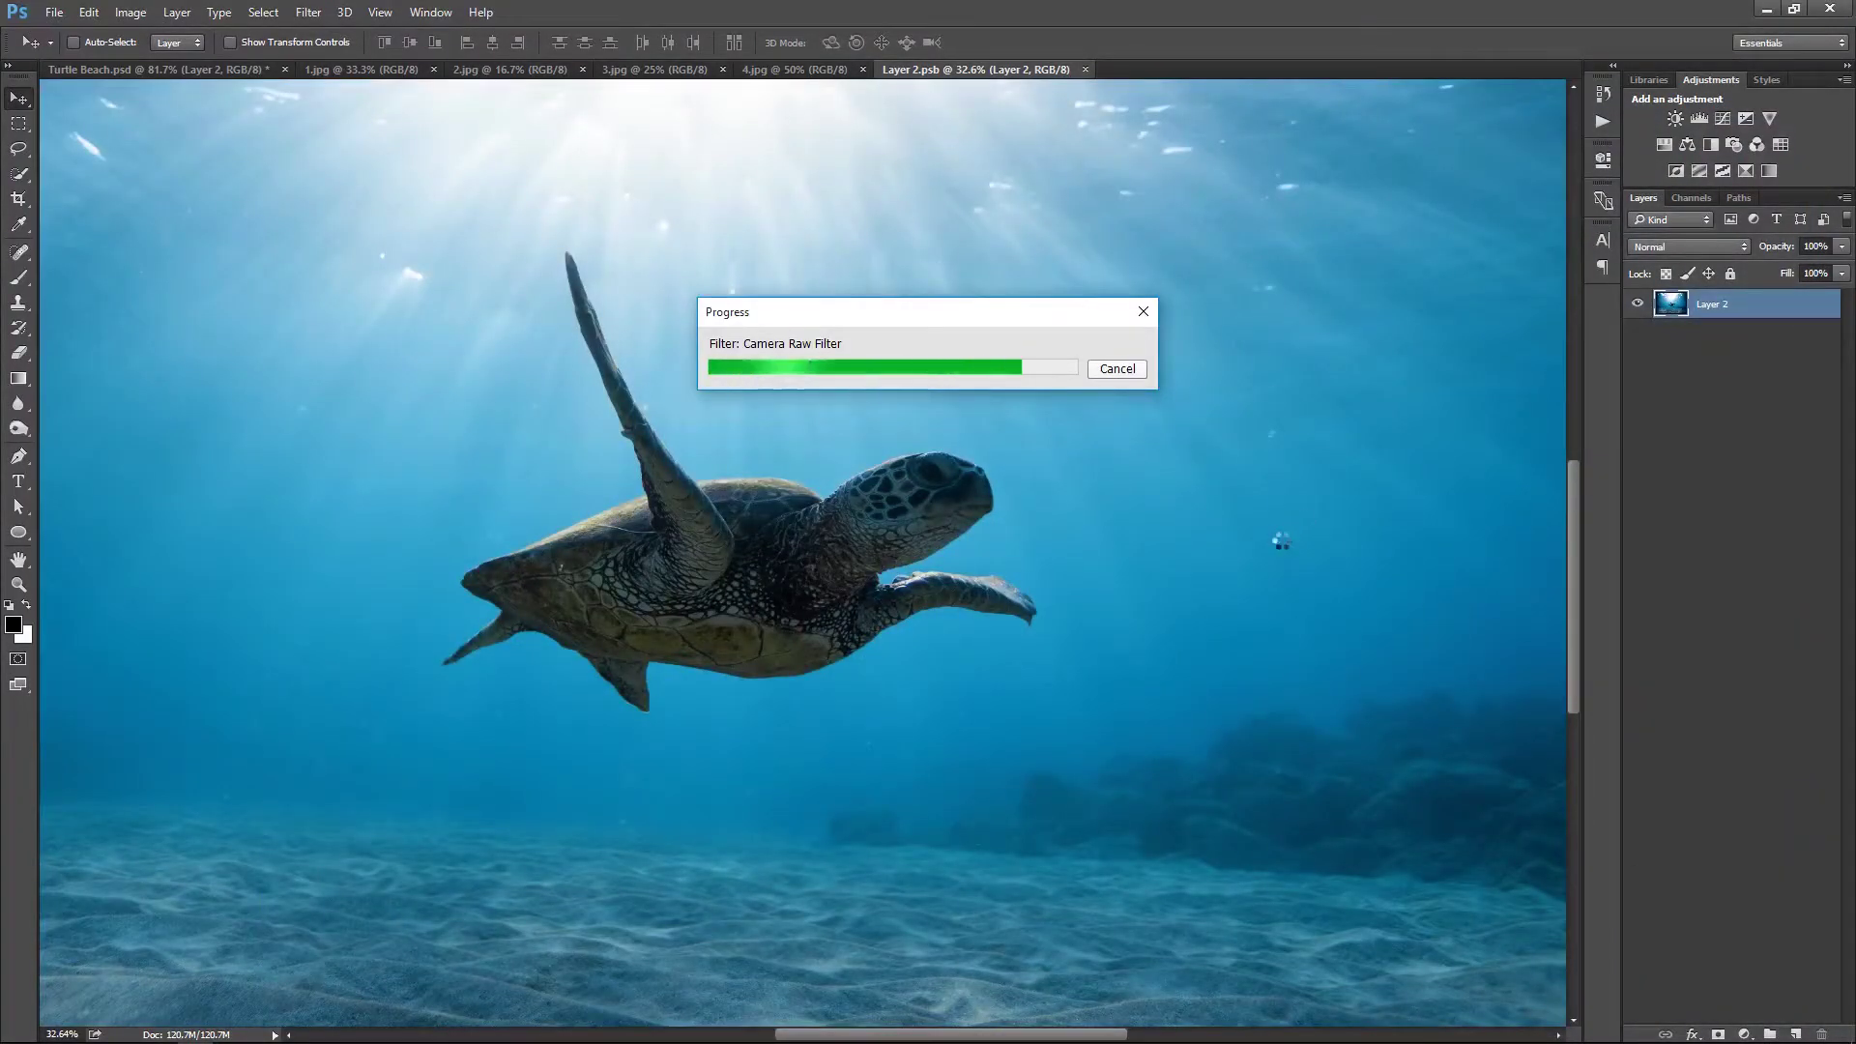
Compare the filtered turtle, then duplicate it as Layer 2 copy
key("z")
key("ctrl+0")
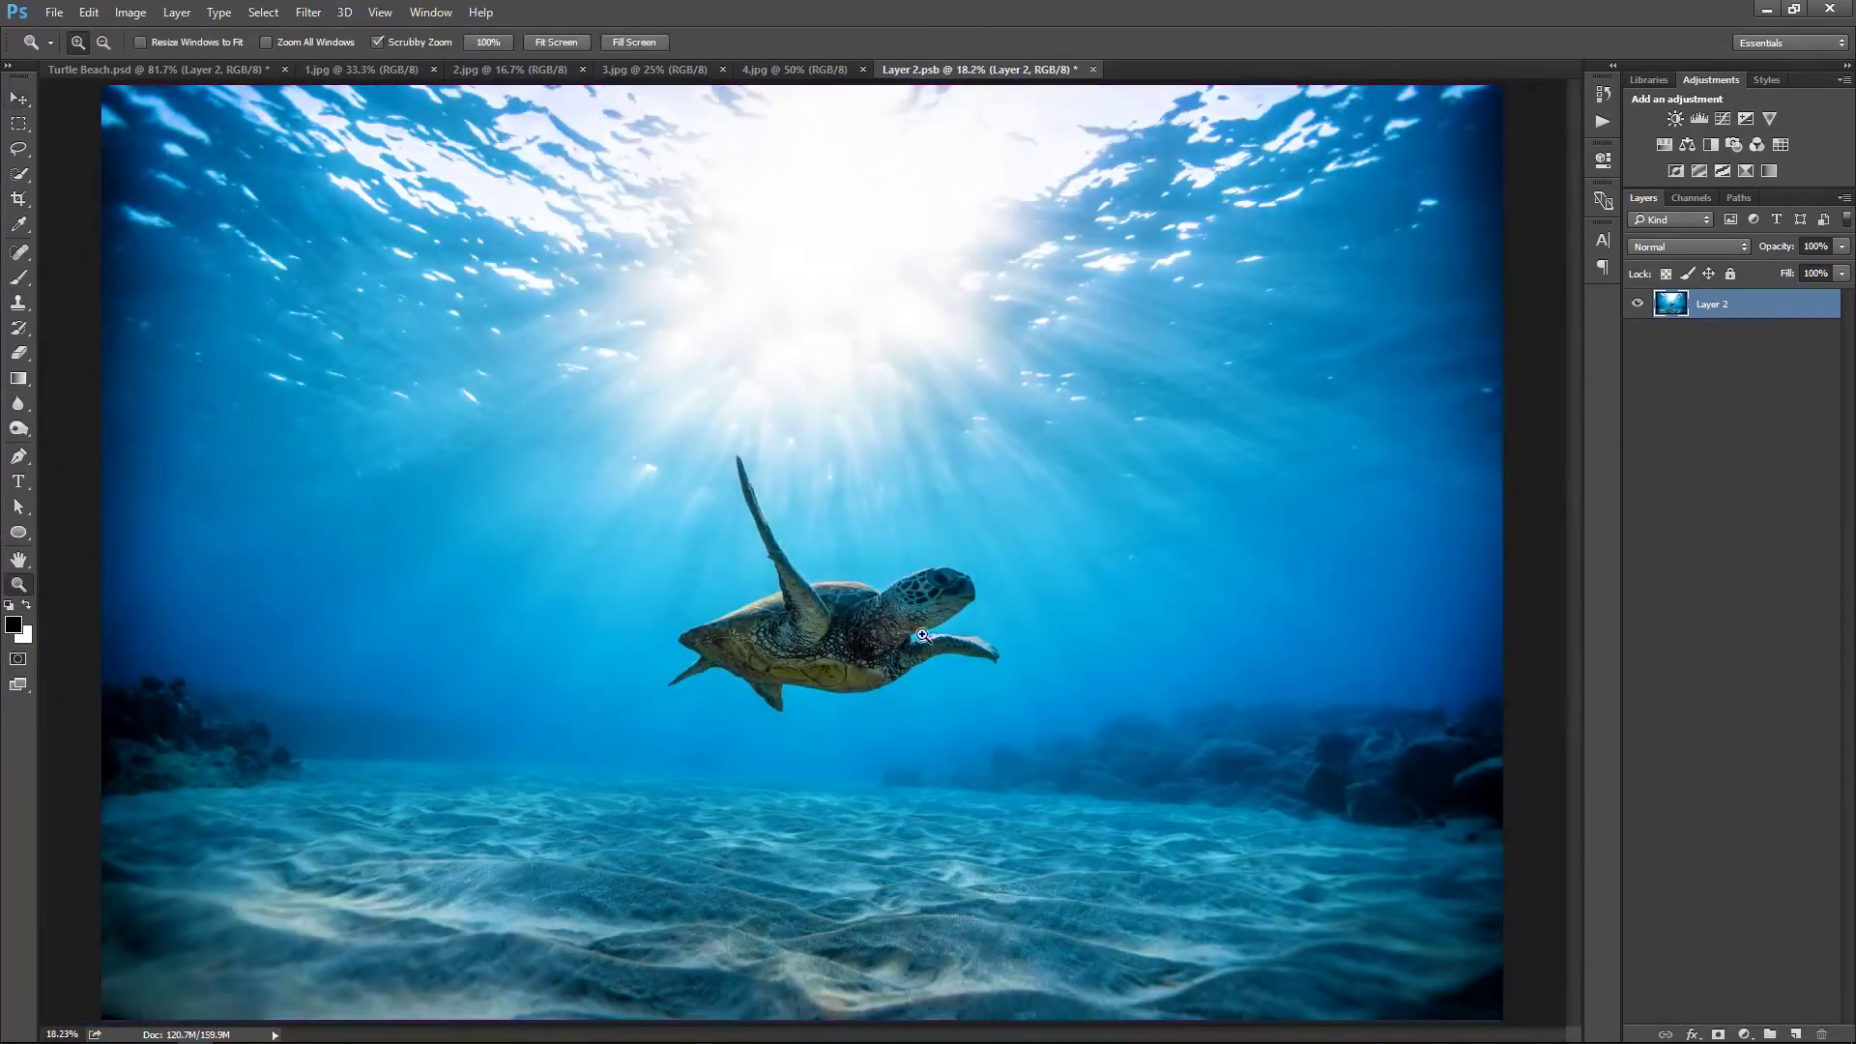
left_click_drag(923, 635, 994, 696)
key("v")
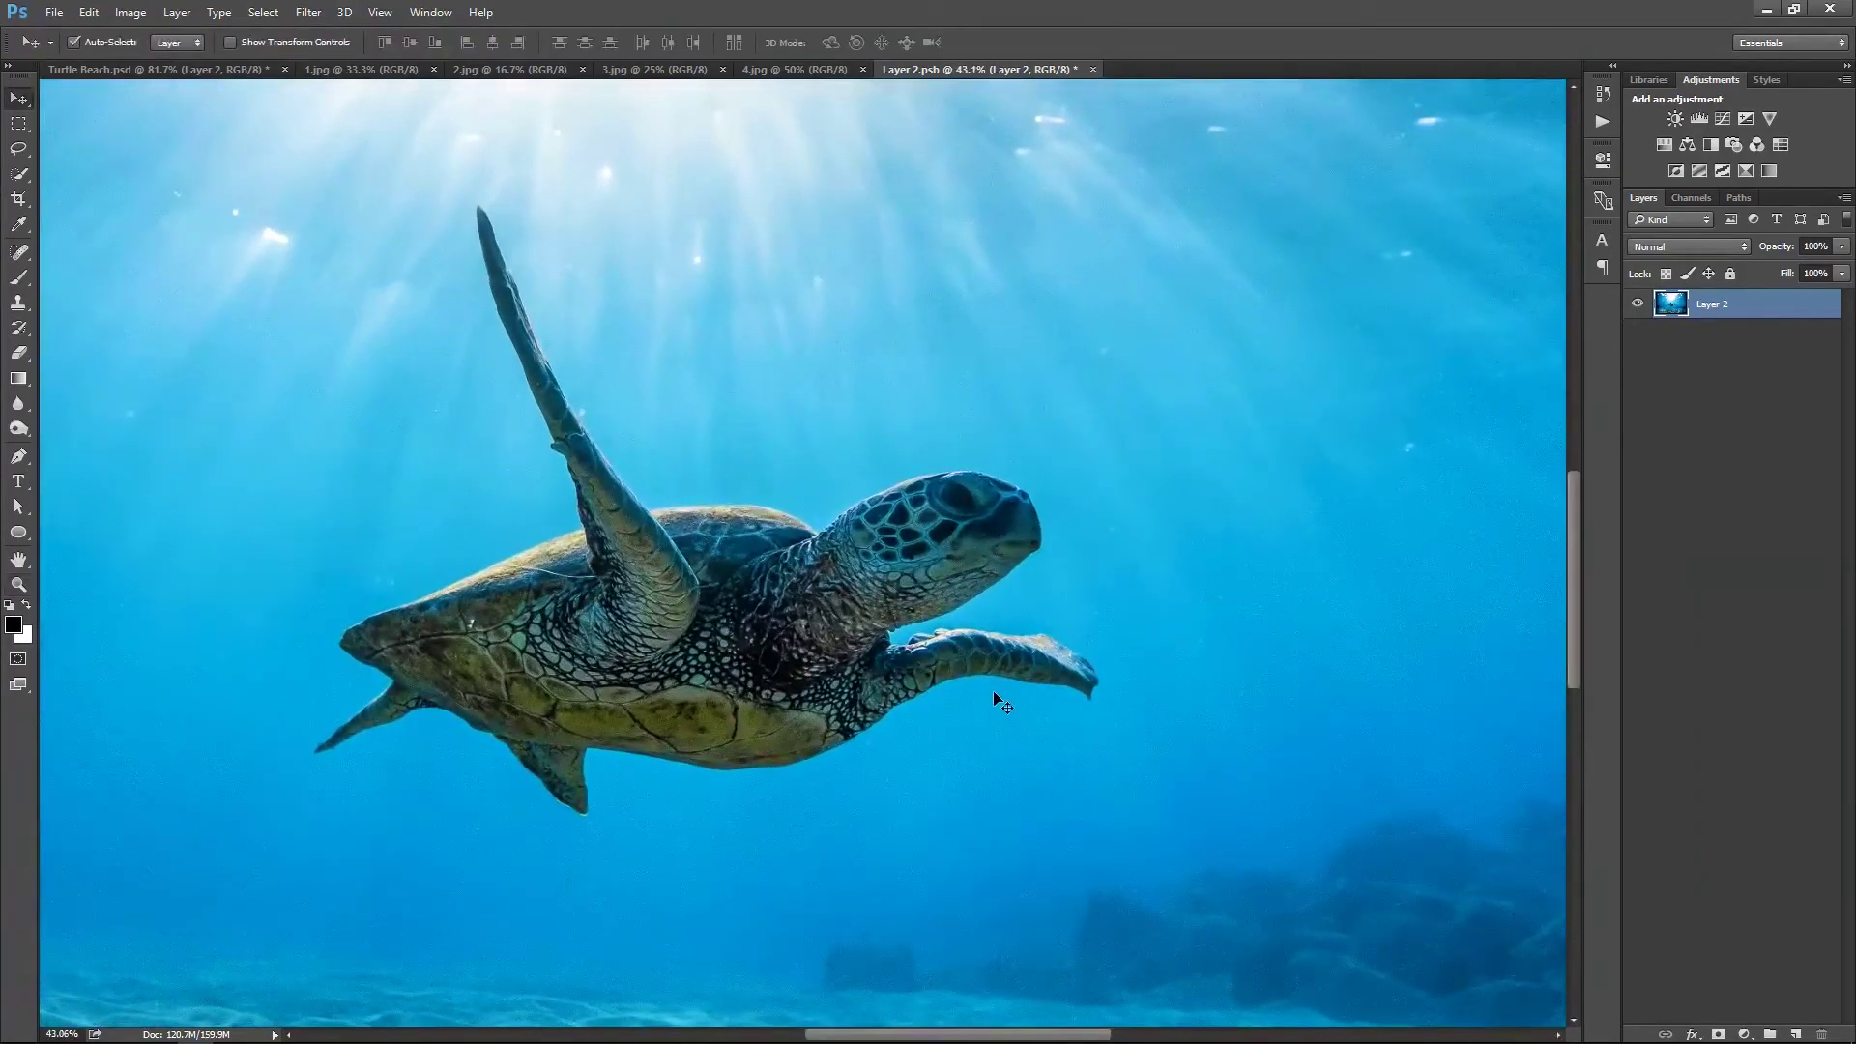
key("ctrl+z")
key("ctrl+z")
key("ctrl+z")
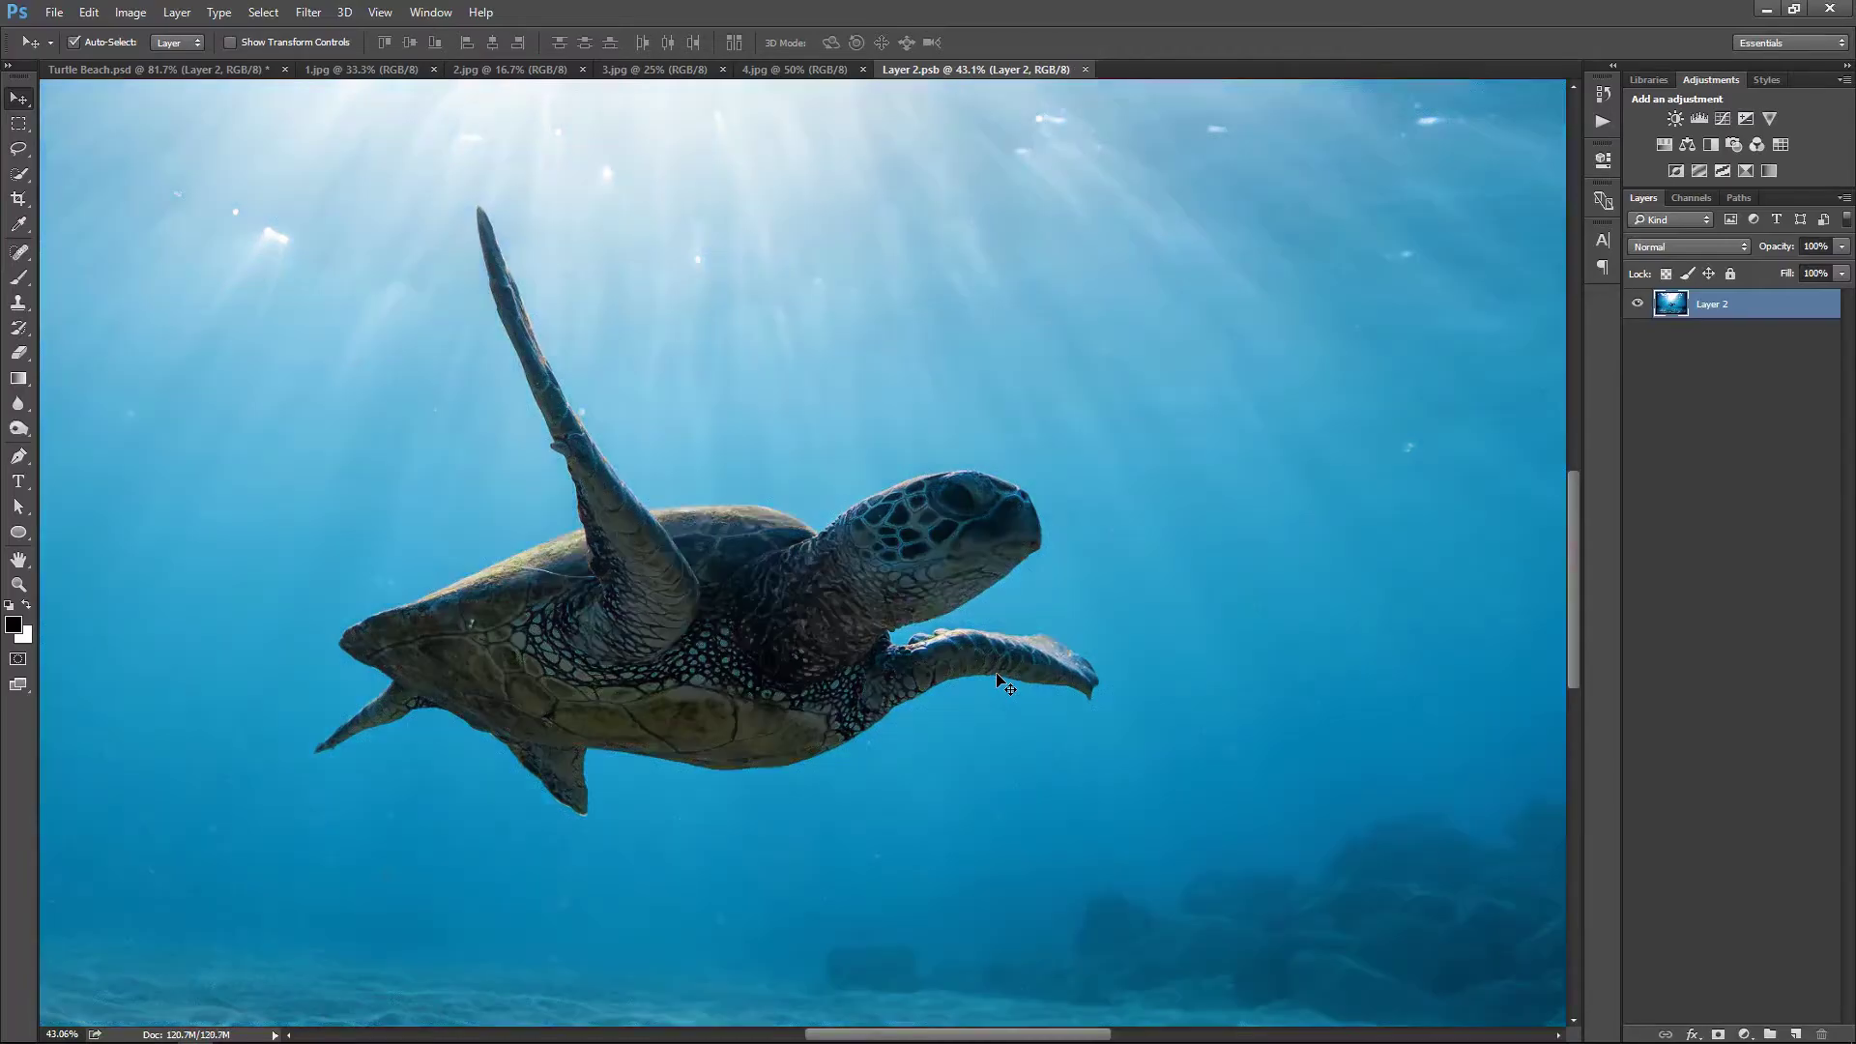
key("ctrl+z")
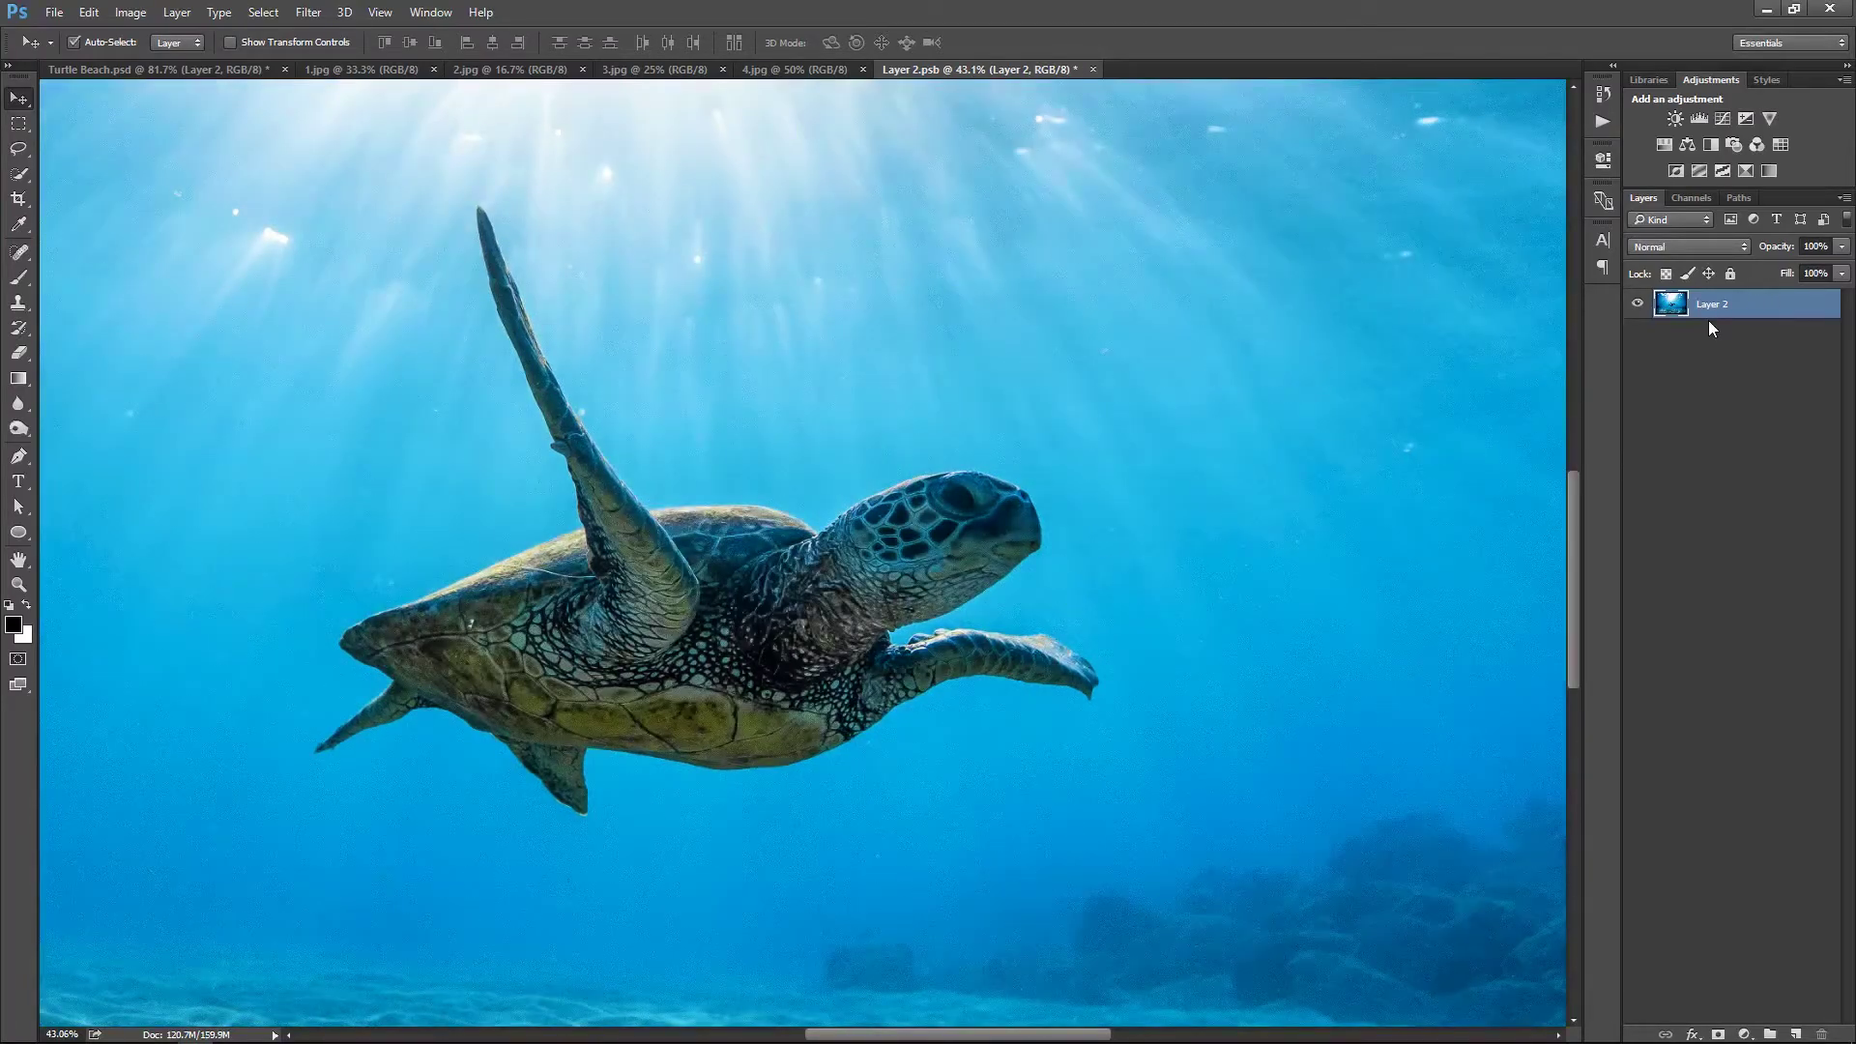
key("ctrl+j")
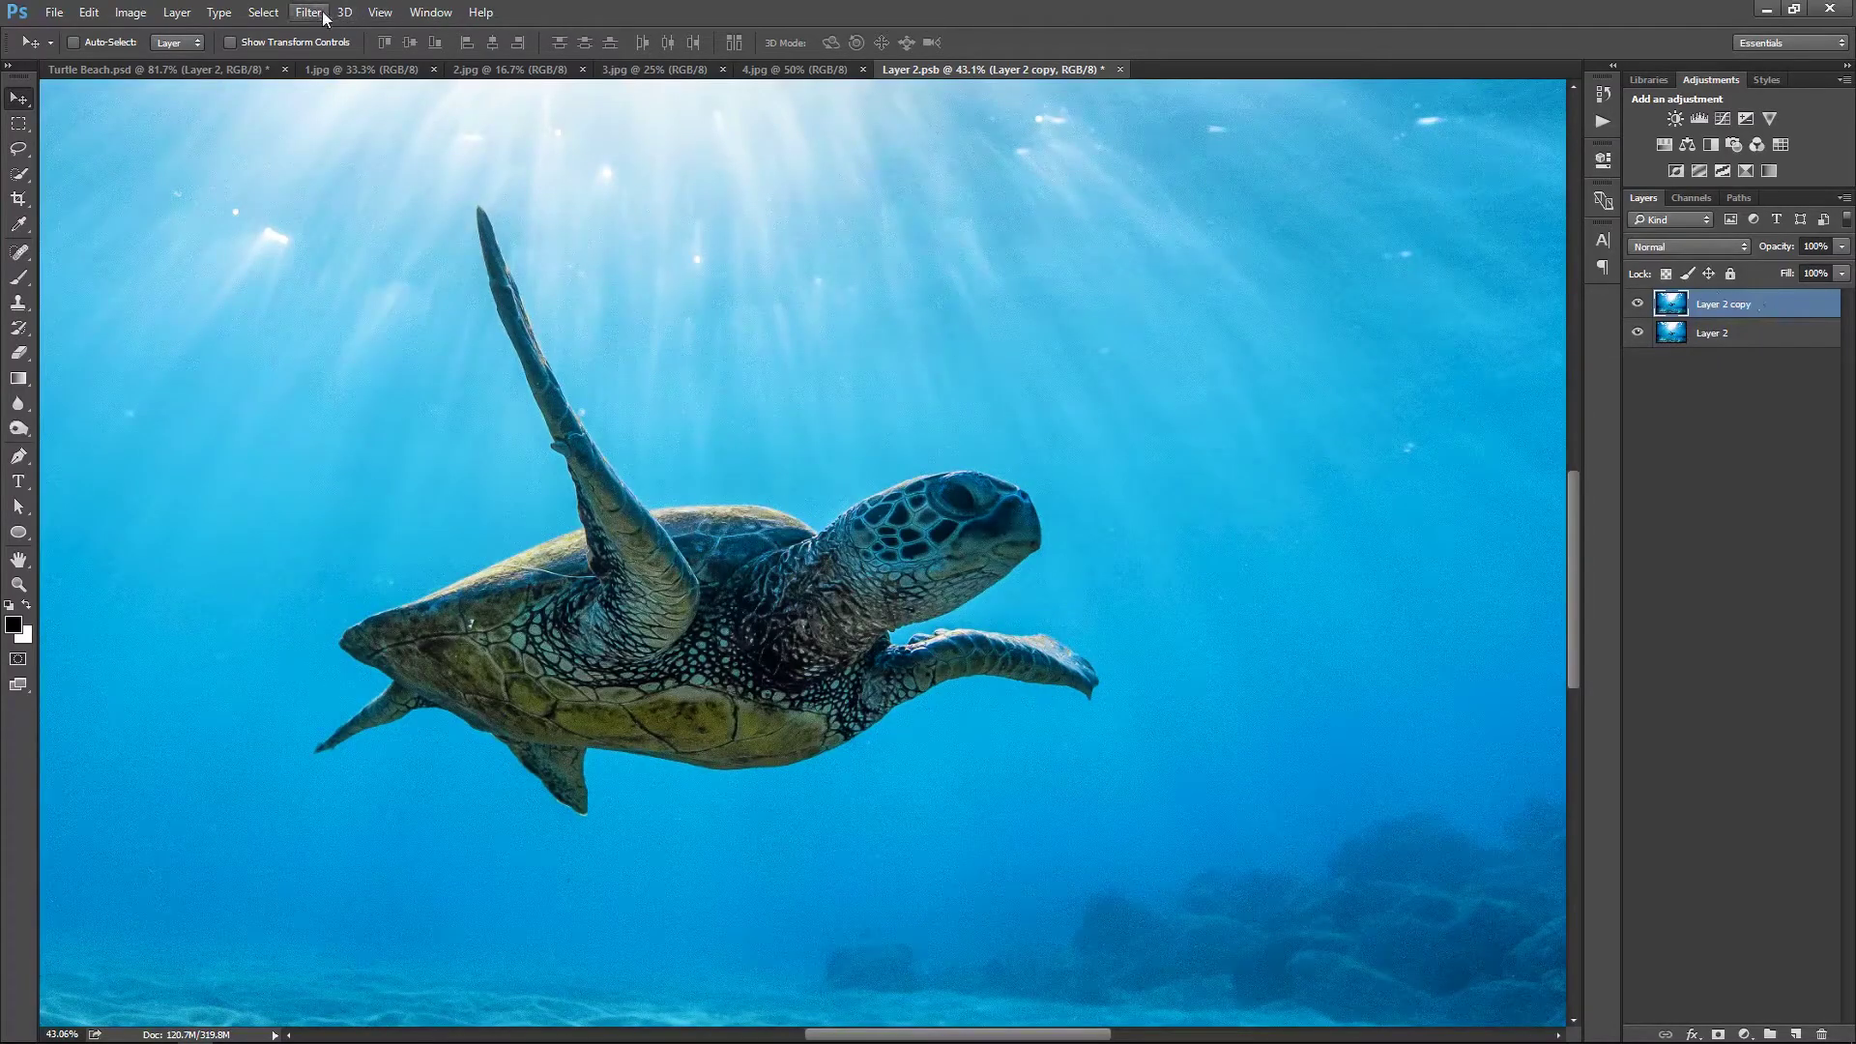
Apply a 2.2-radius High Pass to the copy and blend it as Hard Light
left_click(309, 13)
mouse_move(427, 391)
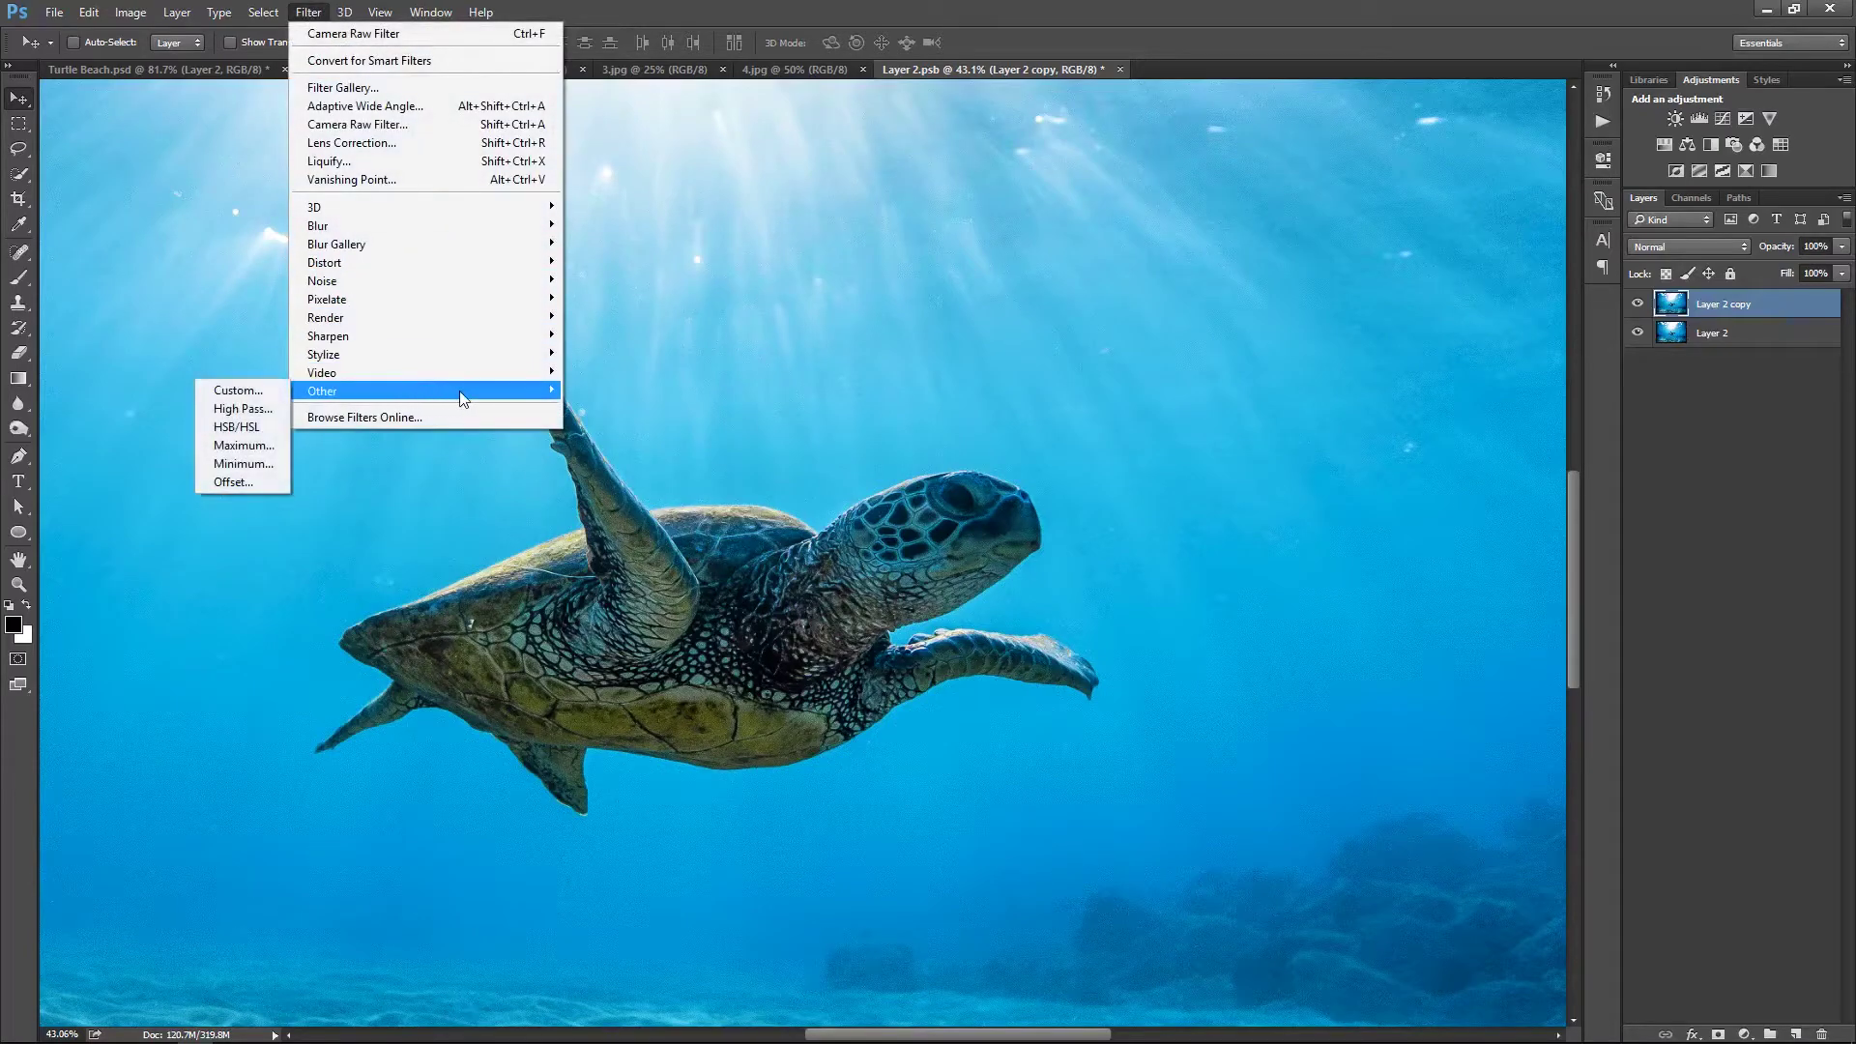
left_click(241, 408)
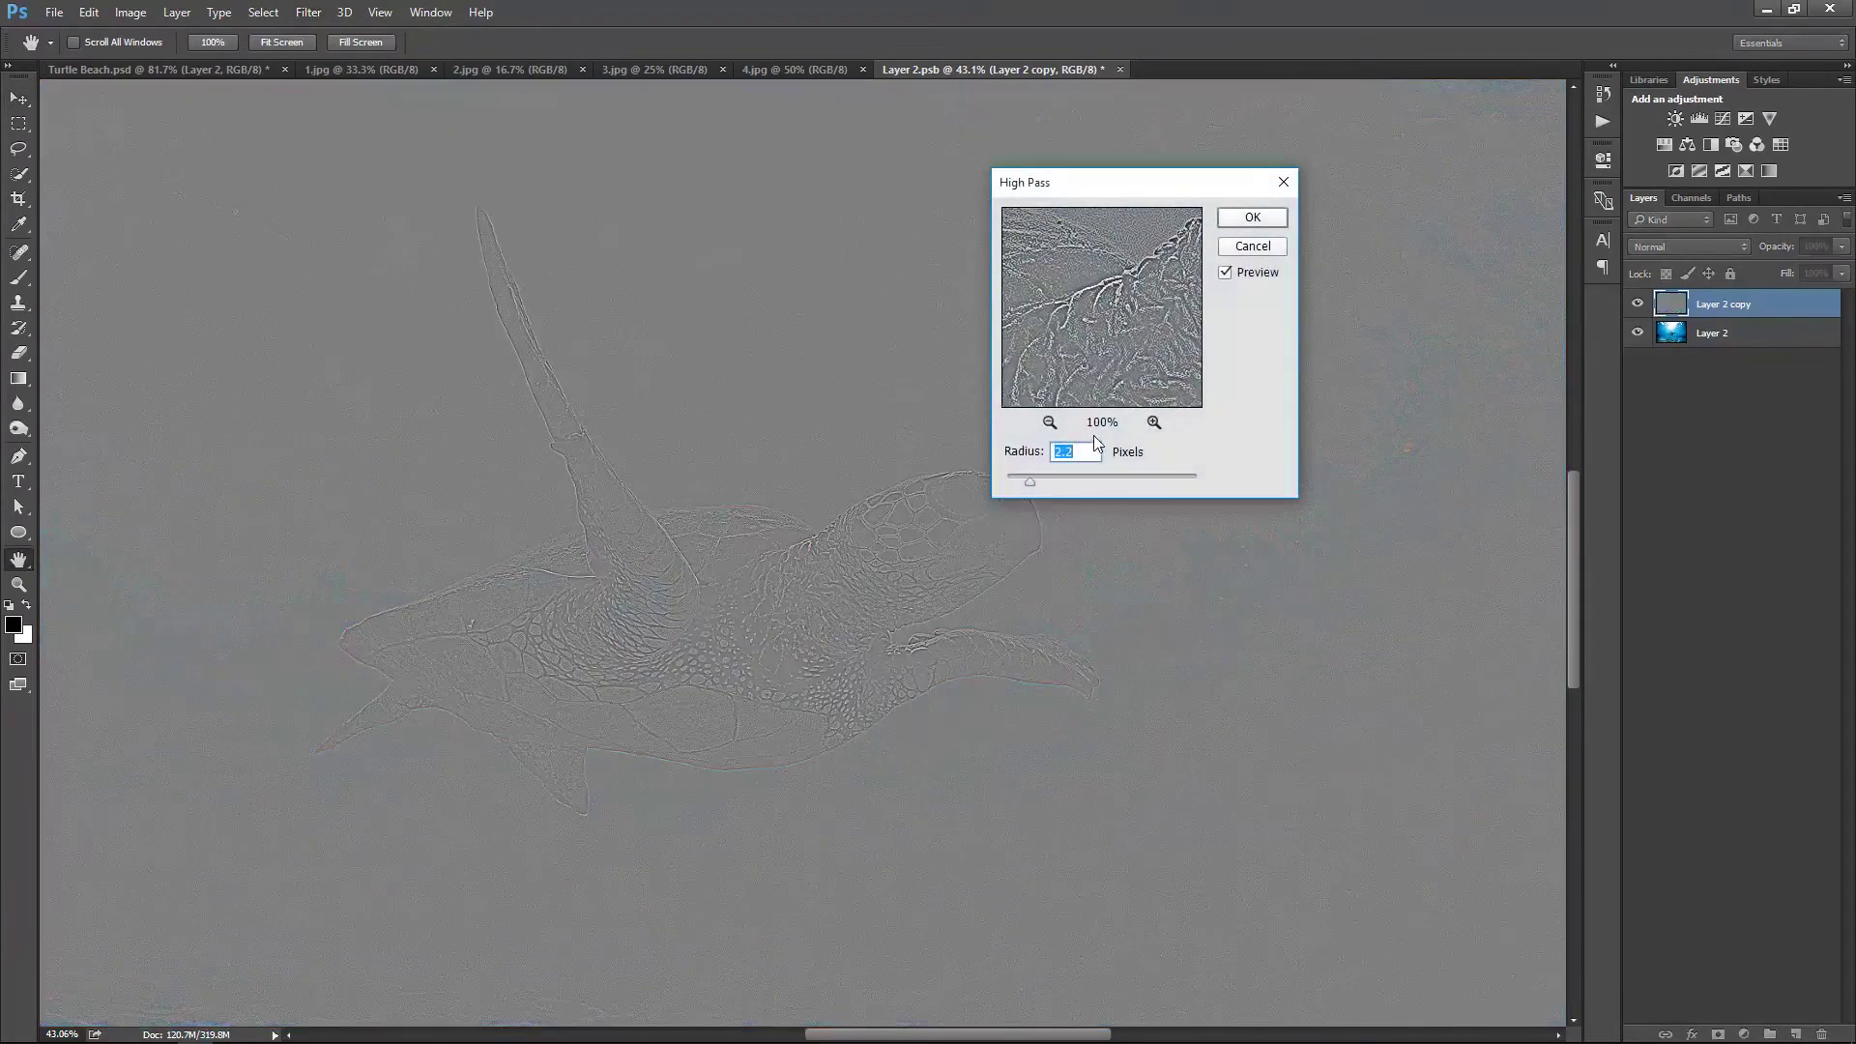
left_click(1251, 218)
left_click(1719, 247)
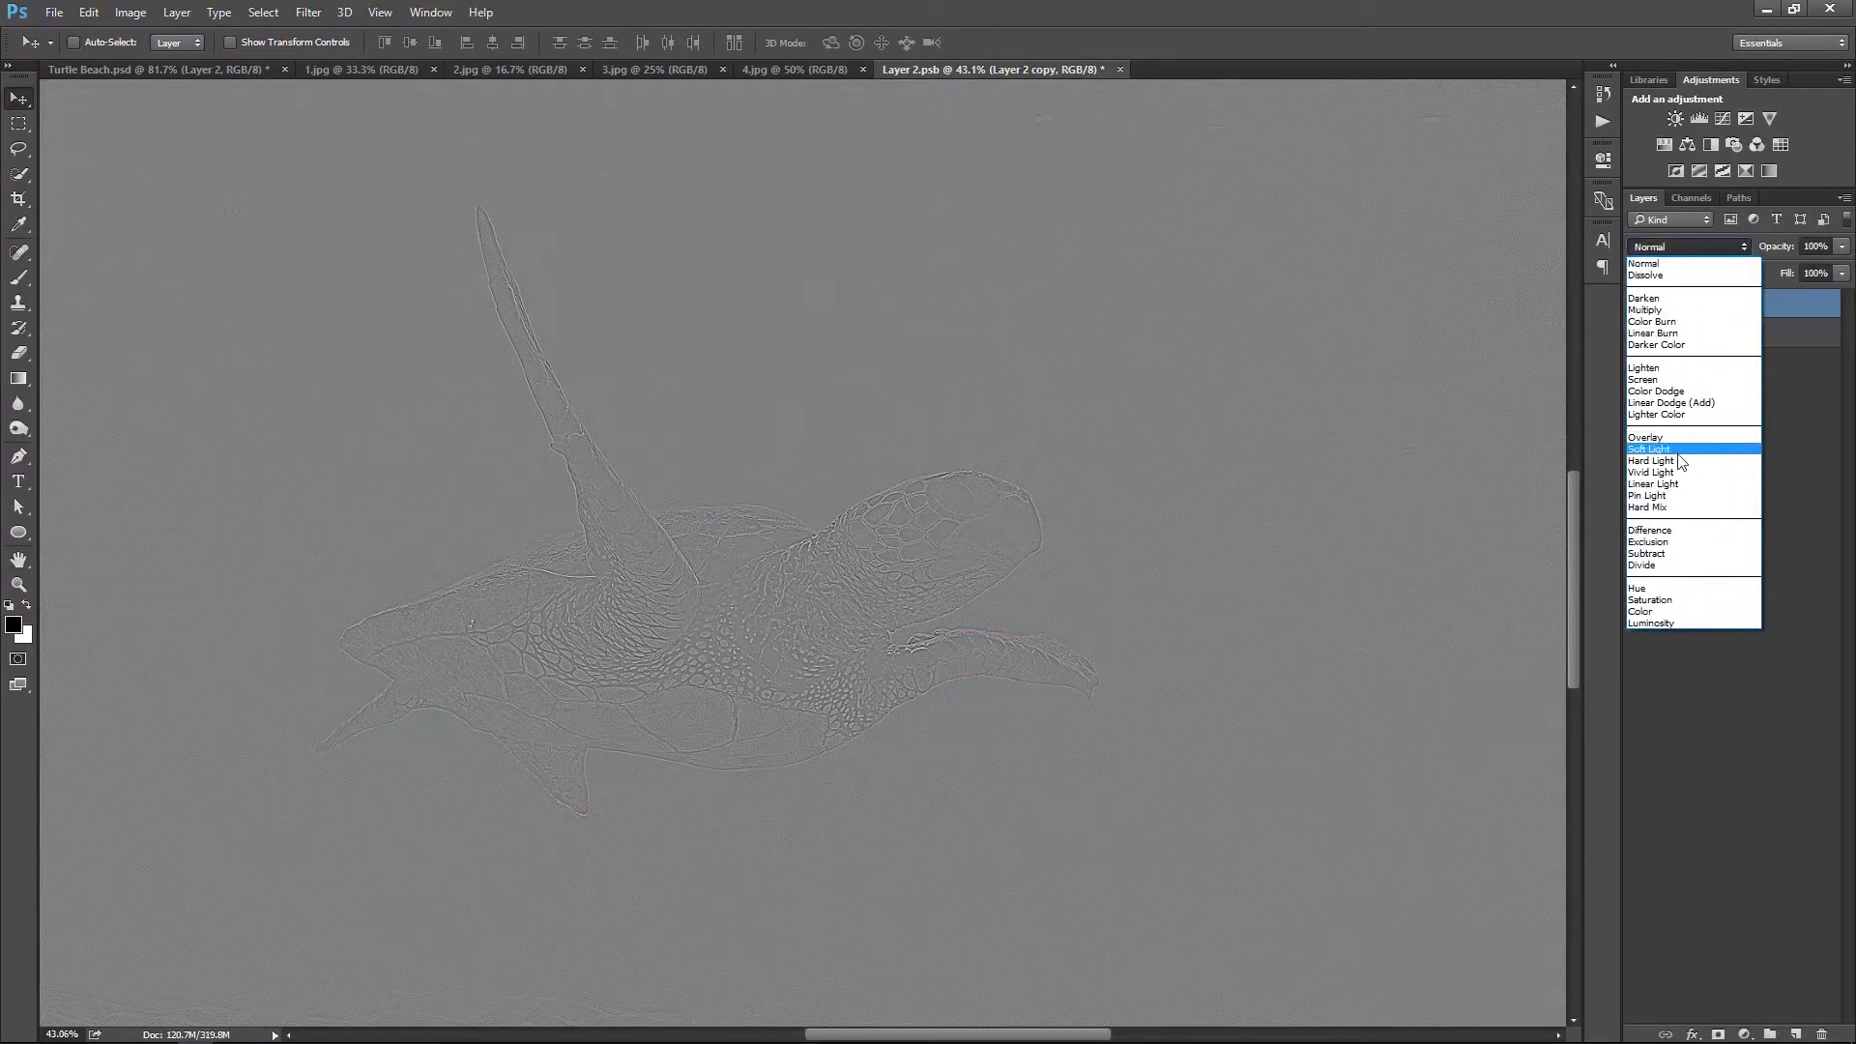
left_click(1650, 449)
left_click(1707, 244)
left_click(1680, 462)
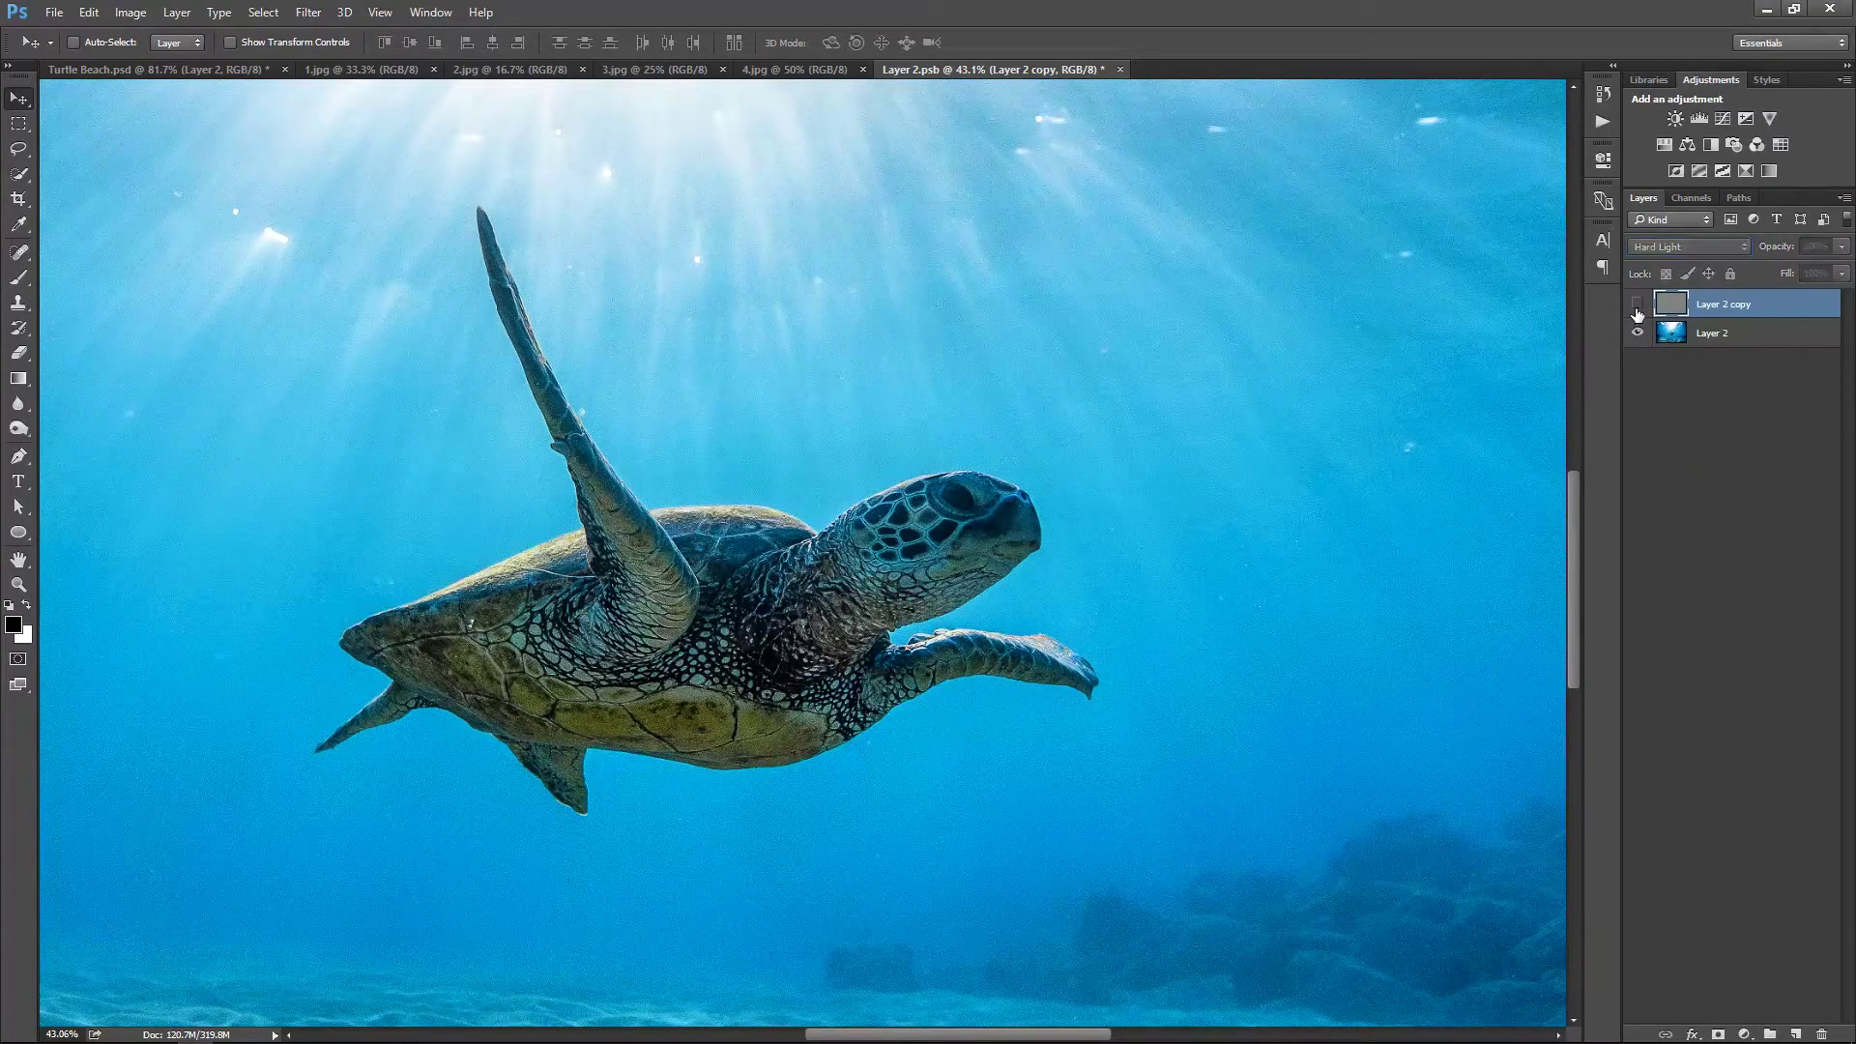
Compare the sharpening layer on and off, fit to screen, and save the smart object
left_click(1637, 305)
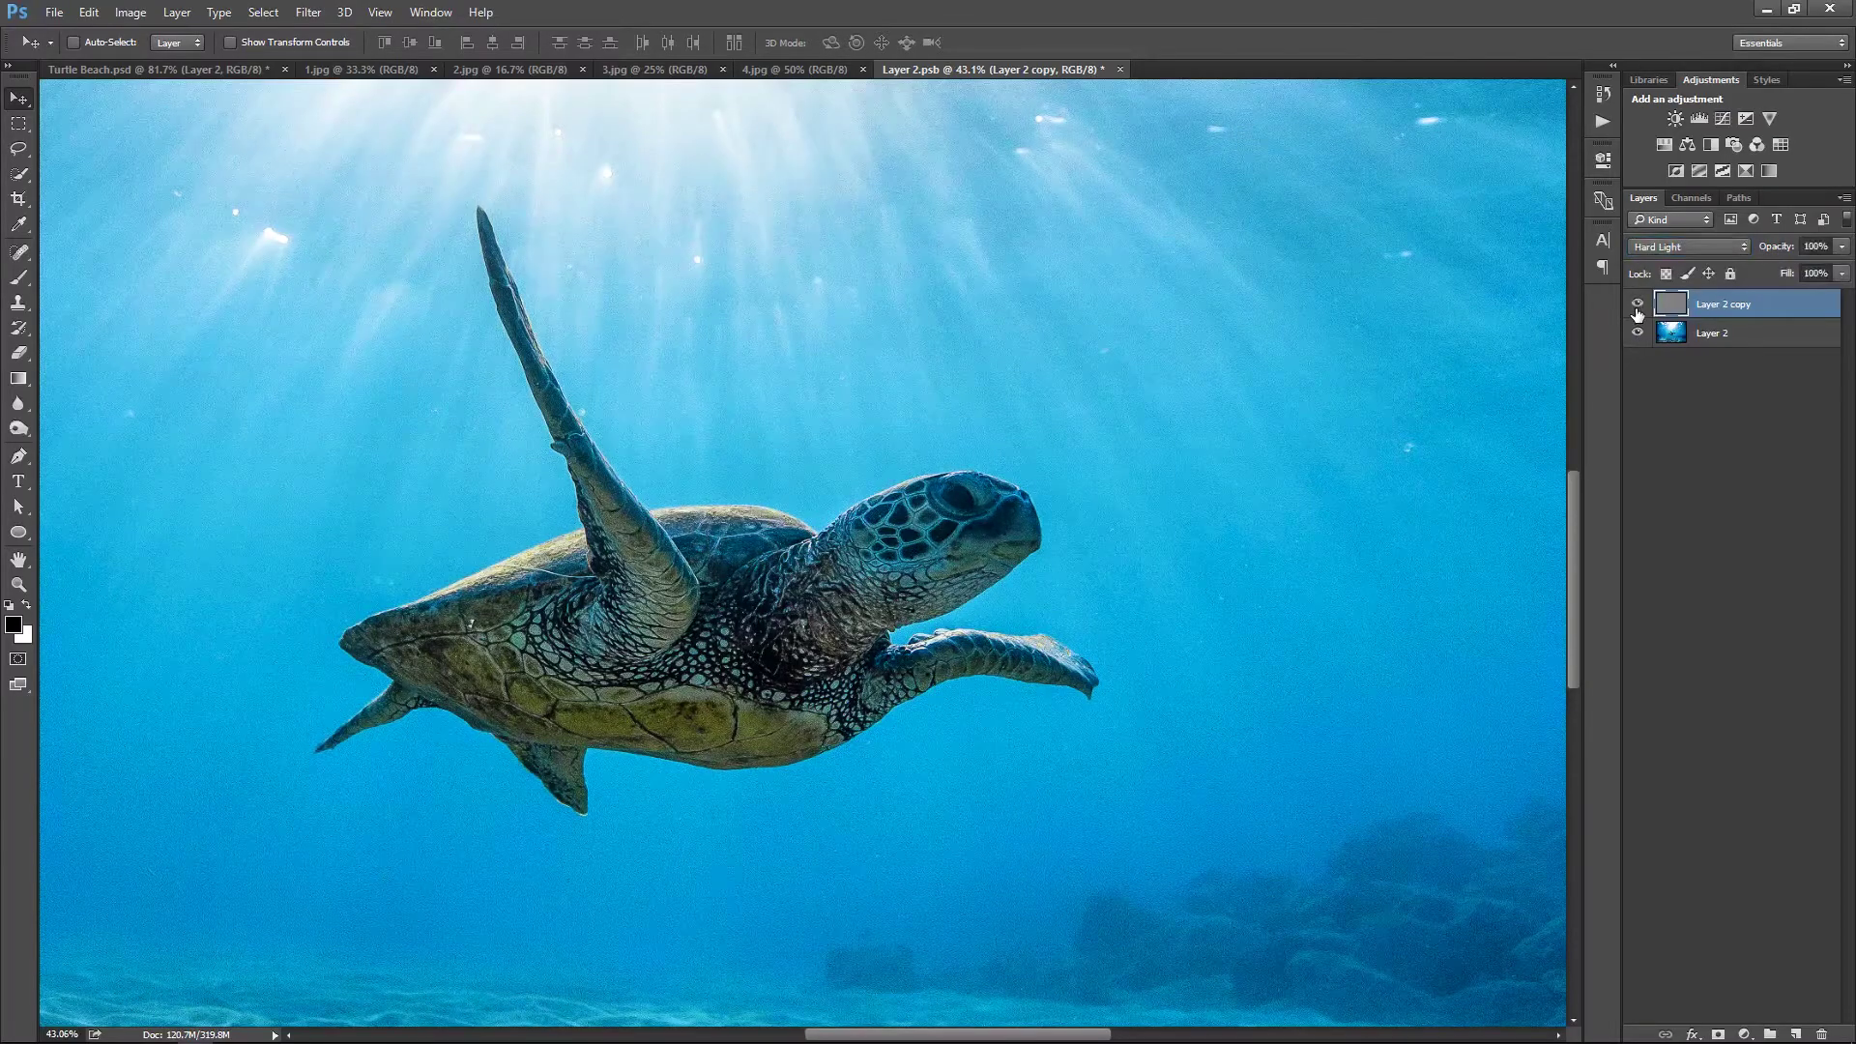
left_click(1637, 305)
key("ctrl+0")
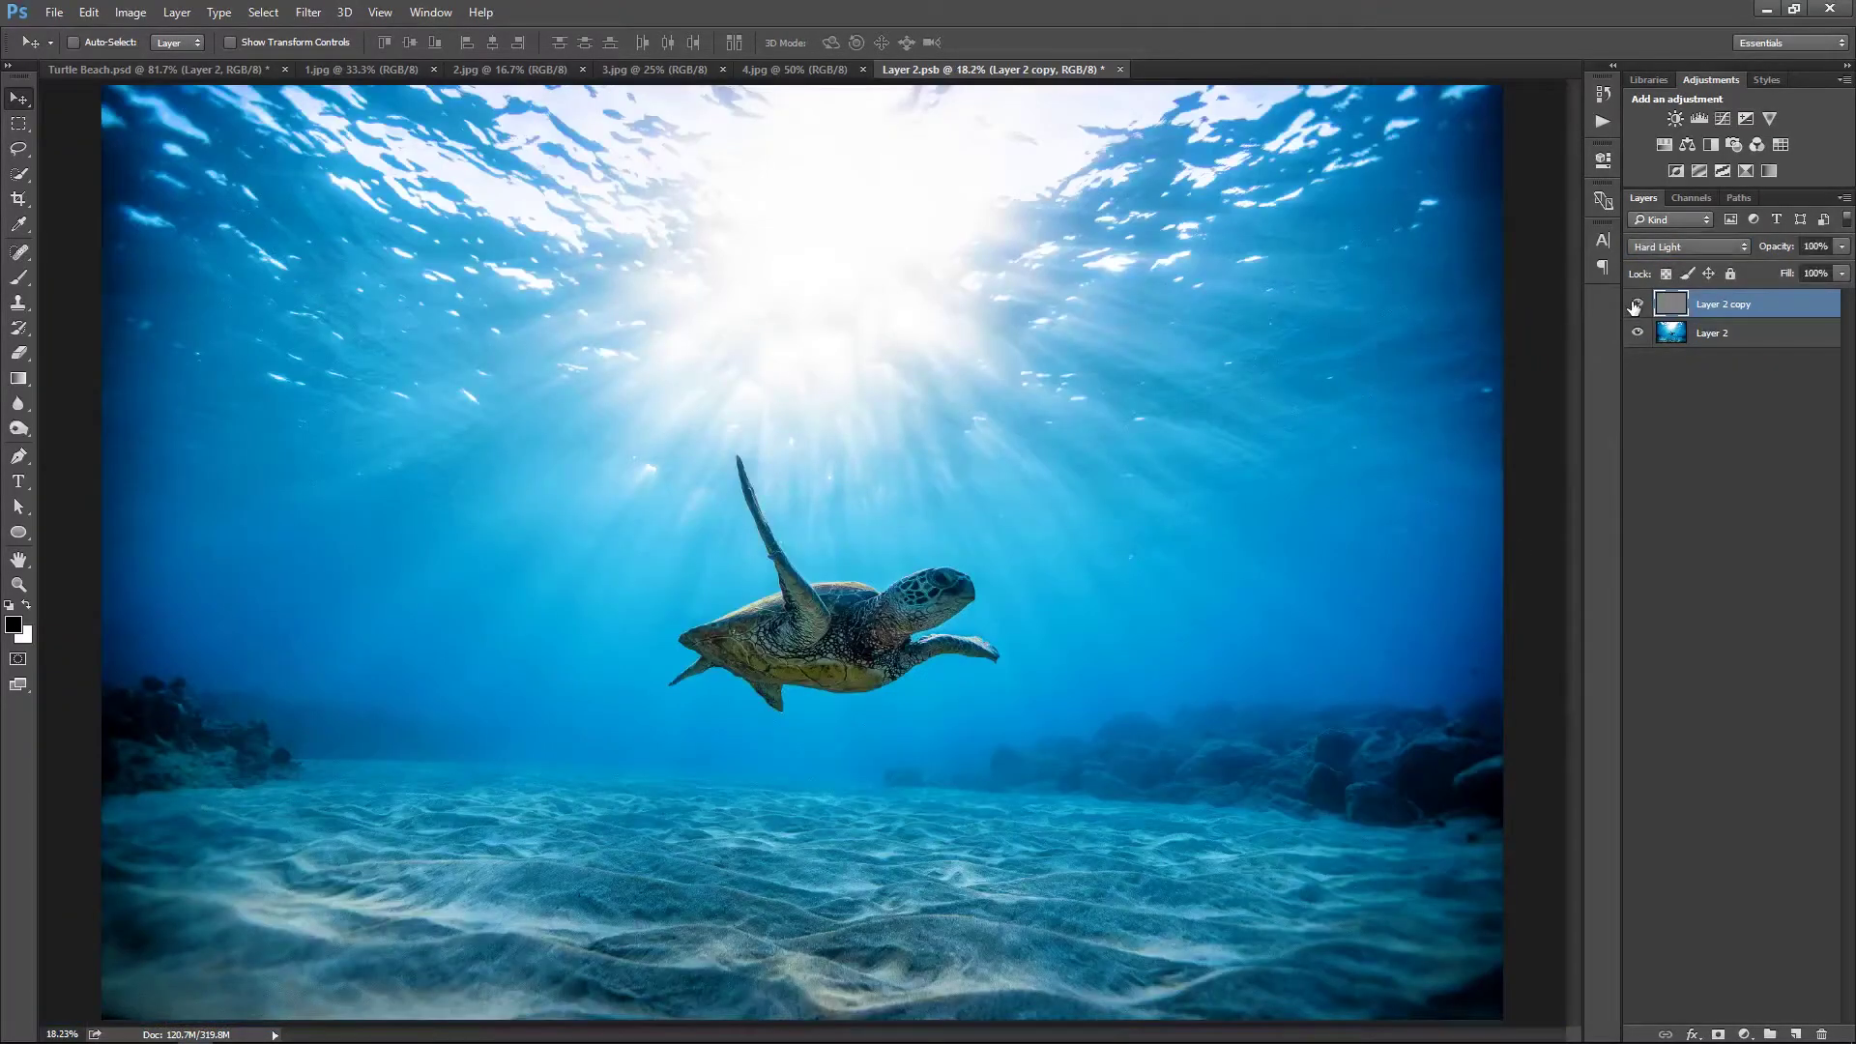
key("ctrl+s")
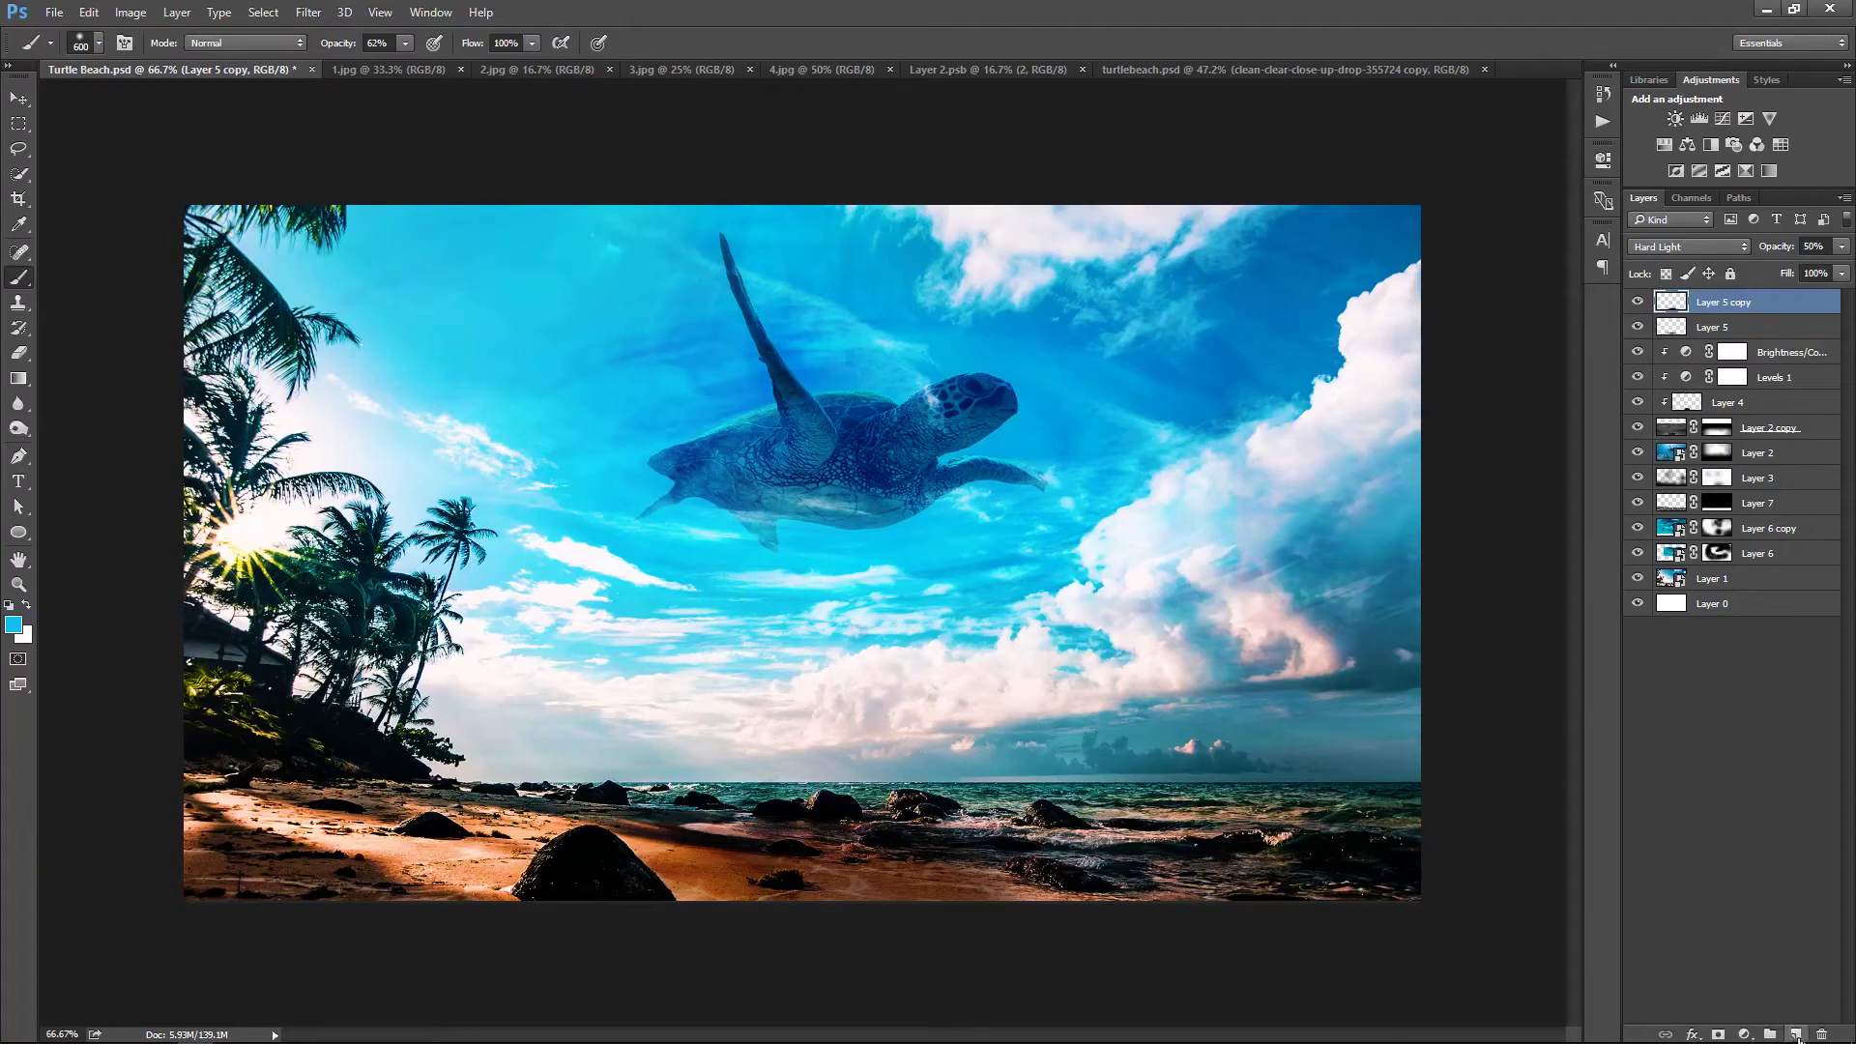
Add a new empty Layer 8 and set it to Soft Light
left_click(1795, 1035)
key("i")
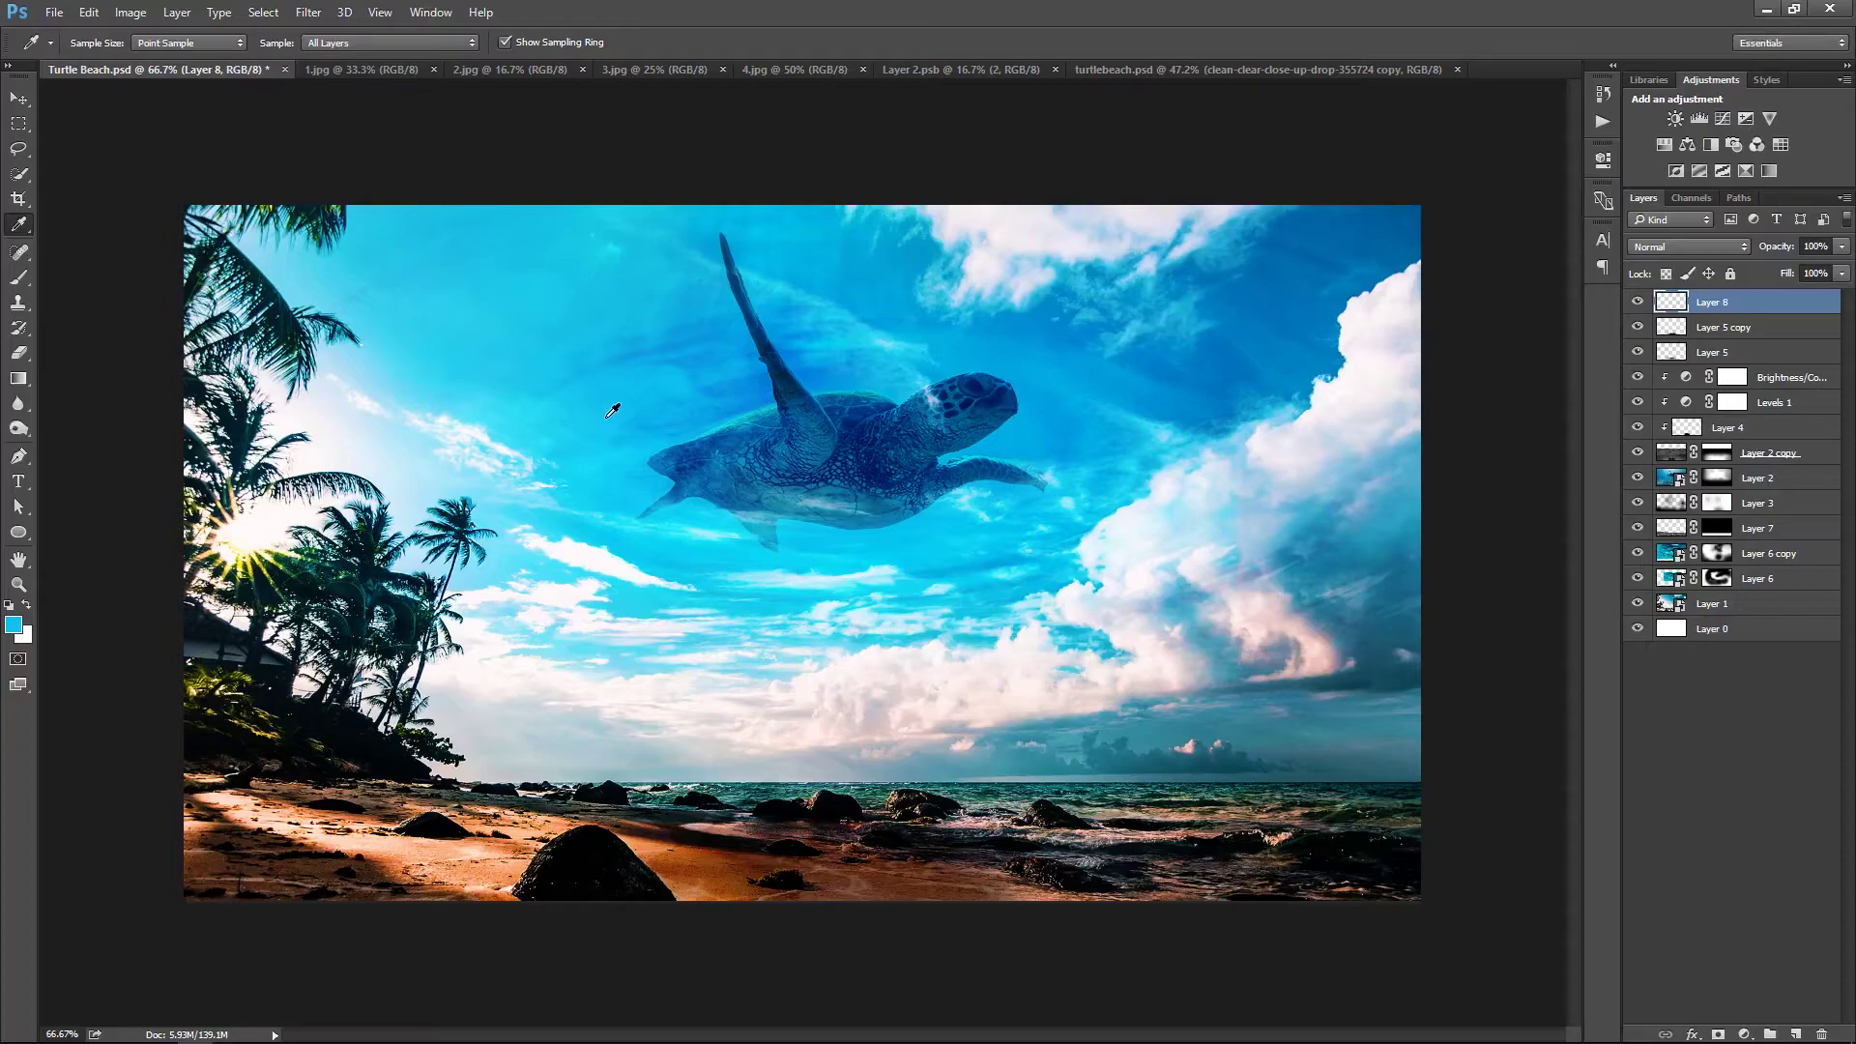
key("b")
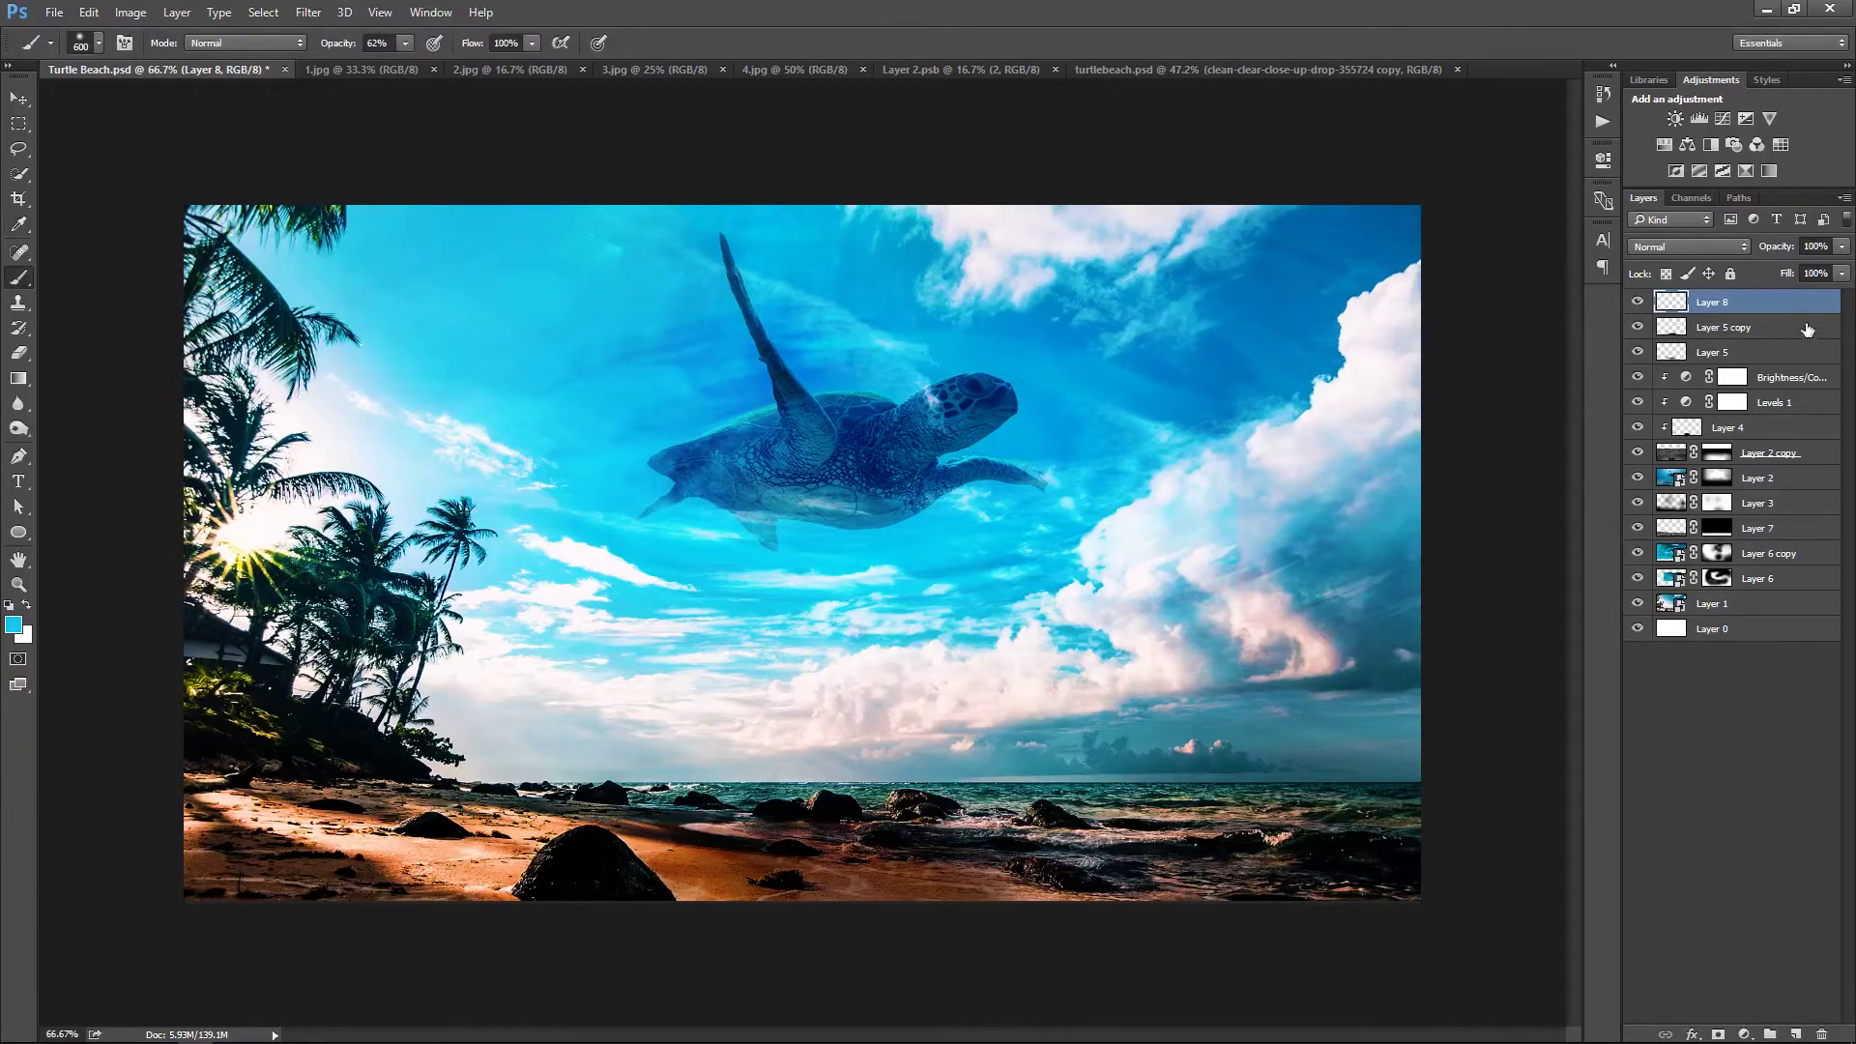
left_click(1715, 248)
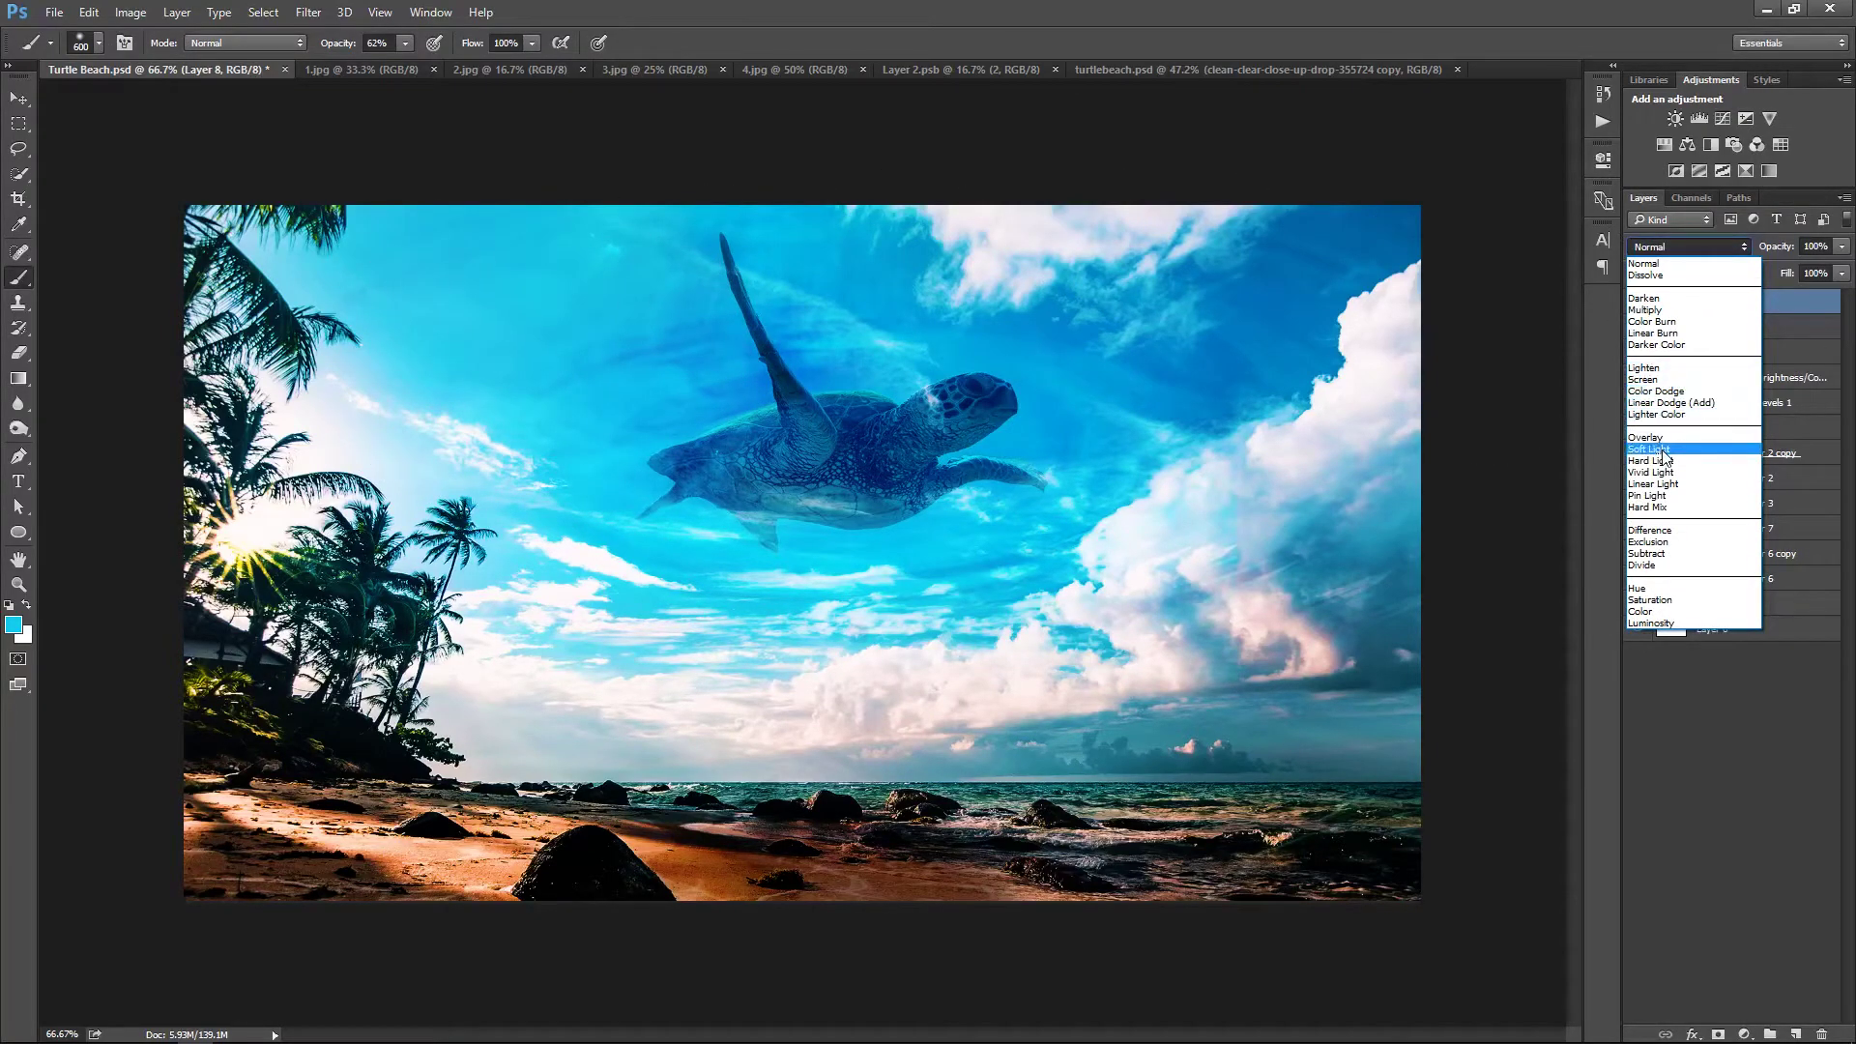
left_click(1664, 453)
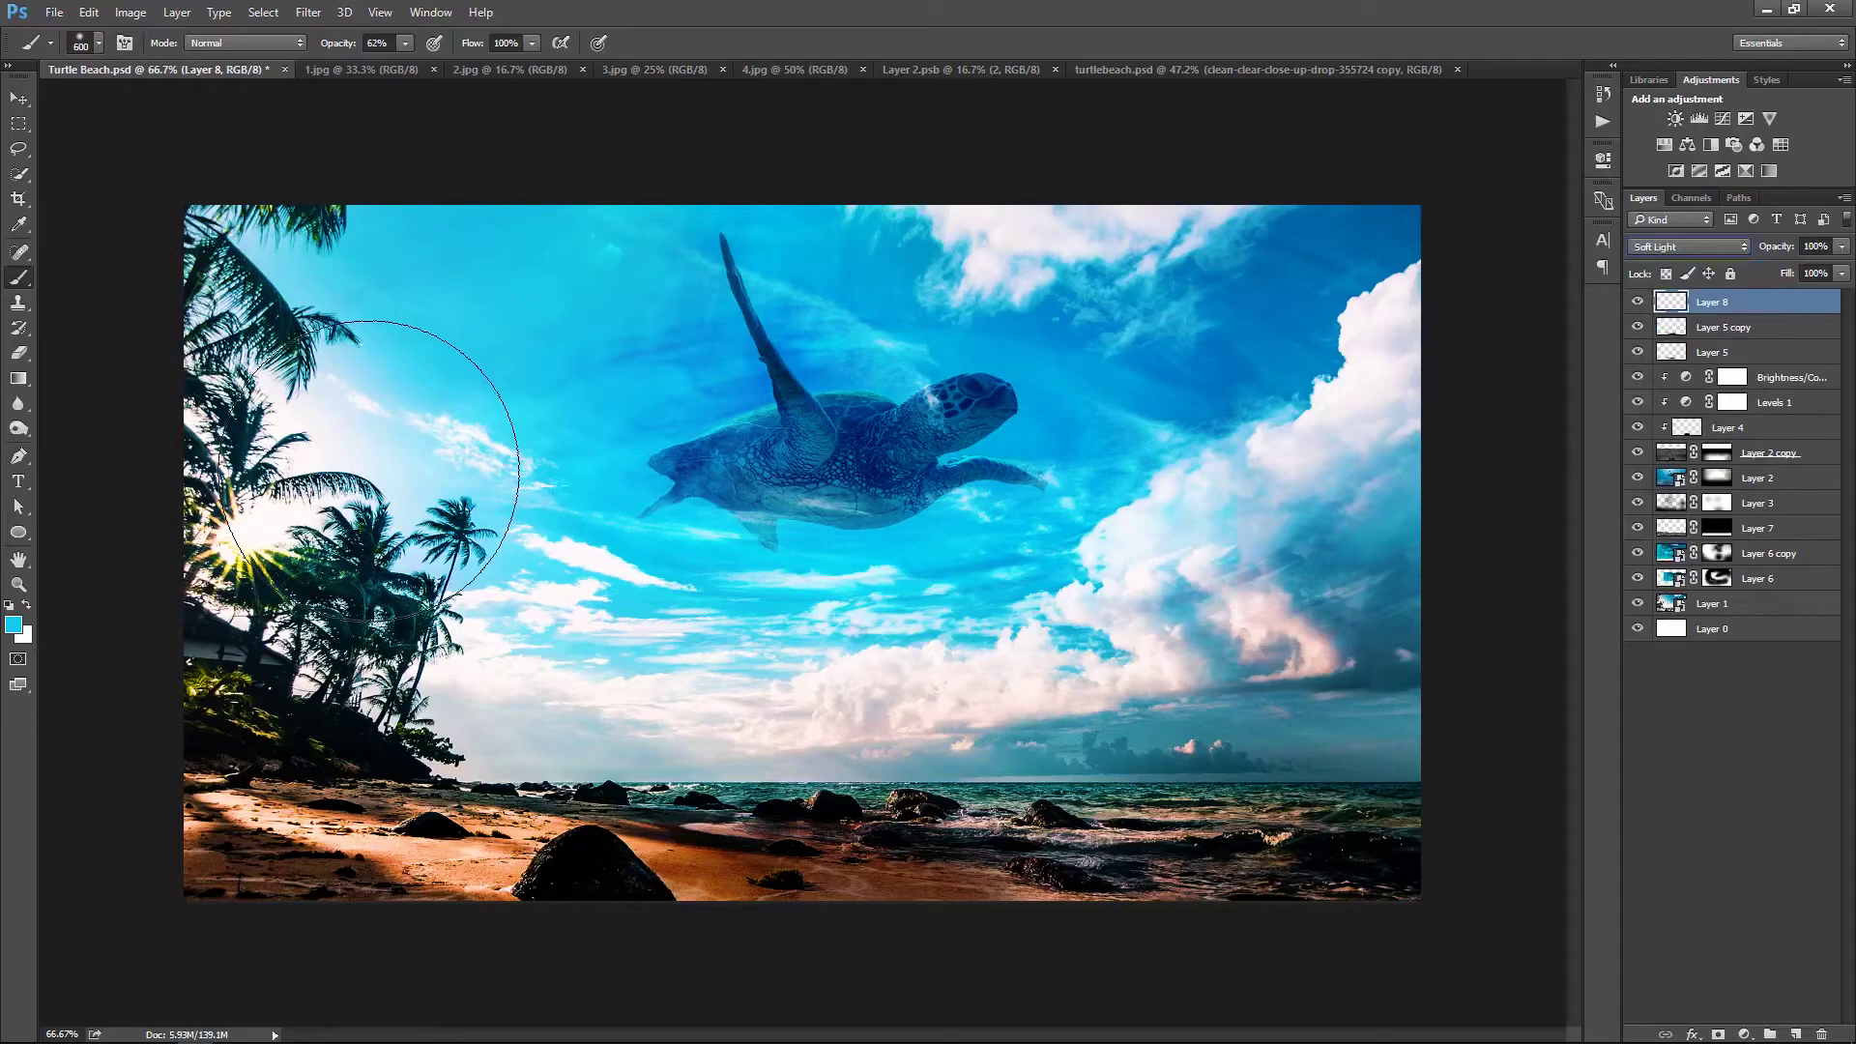
Paint cyan light around the left palms, erase parts, then select Layer 6 copy's mask
mouse_move(358, 452)
left_mouse_down()
mouse_move(547, 658)
mouse_move(1120, 651)
left_mouse_up()
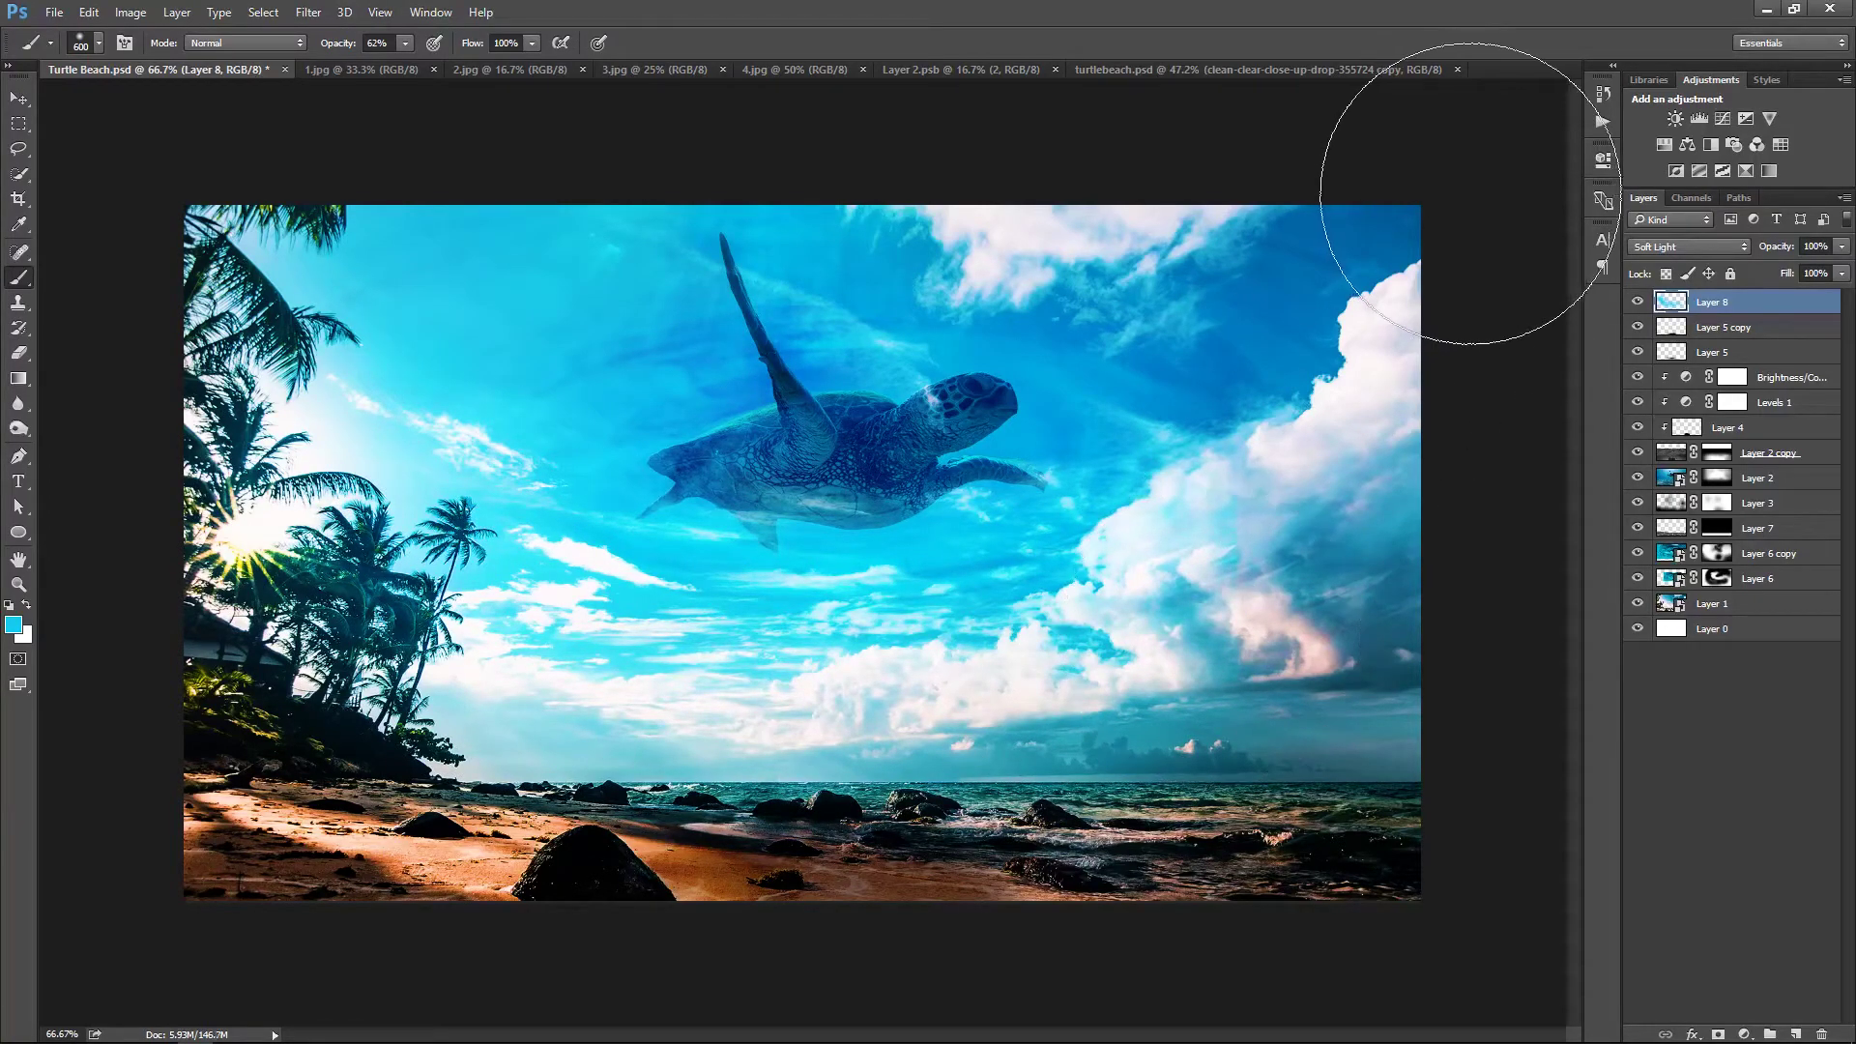
key("e")
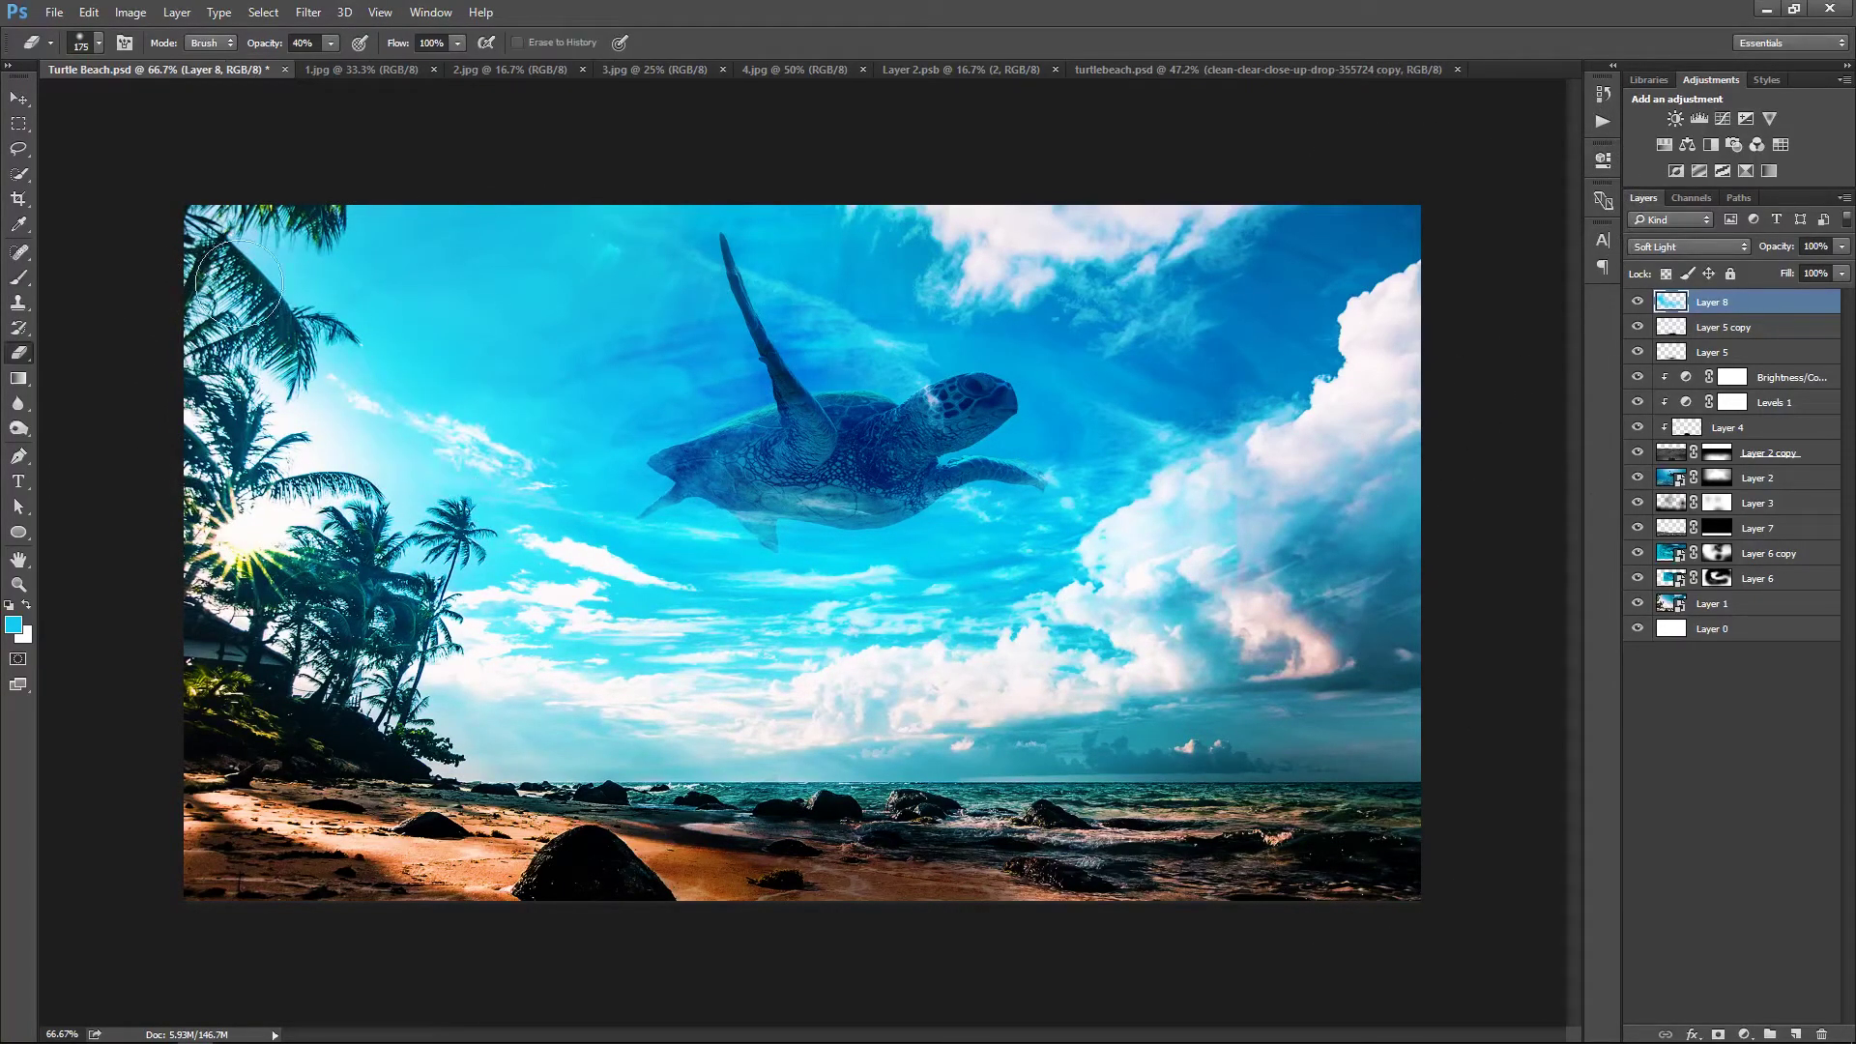
key("b")
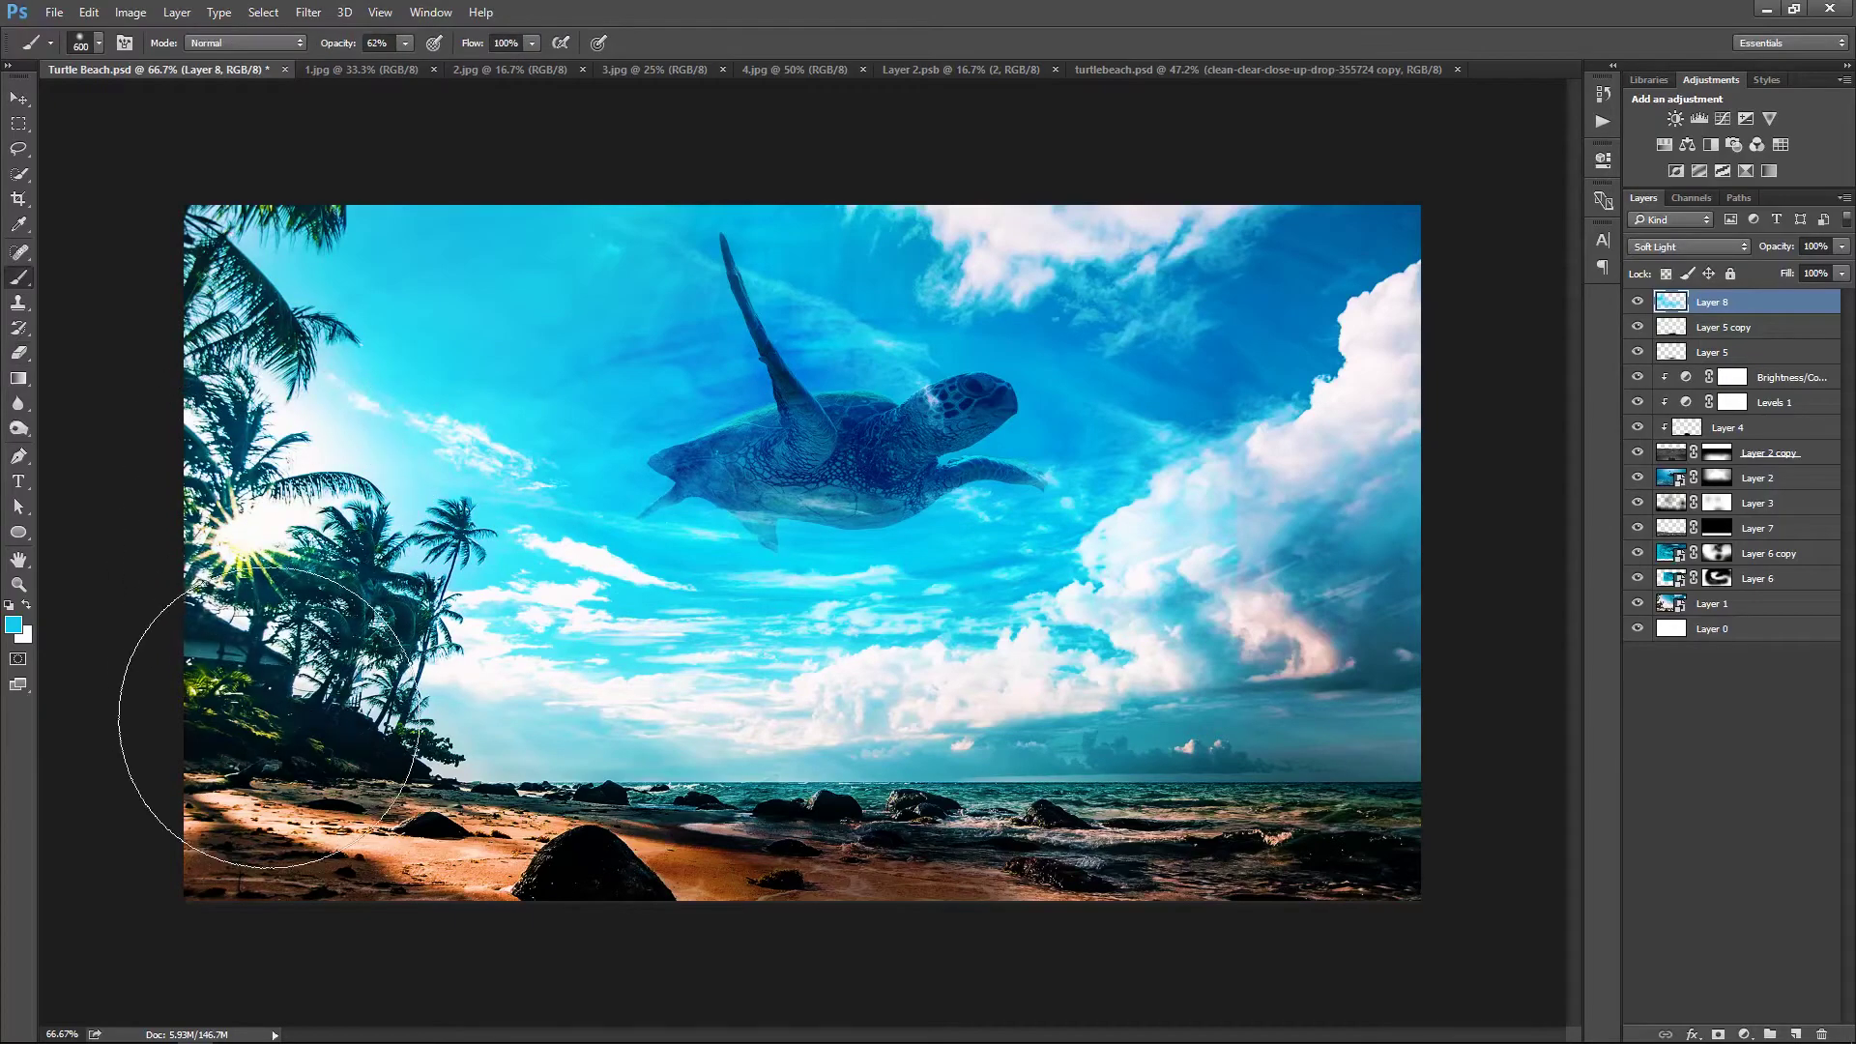
key("e")
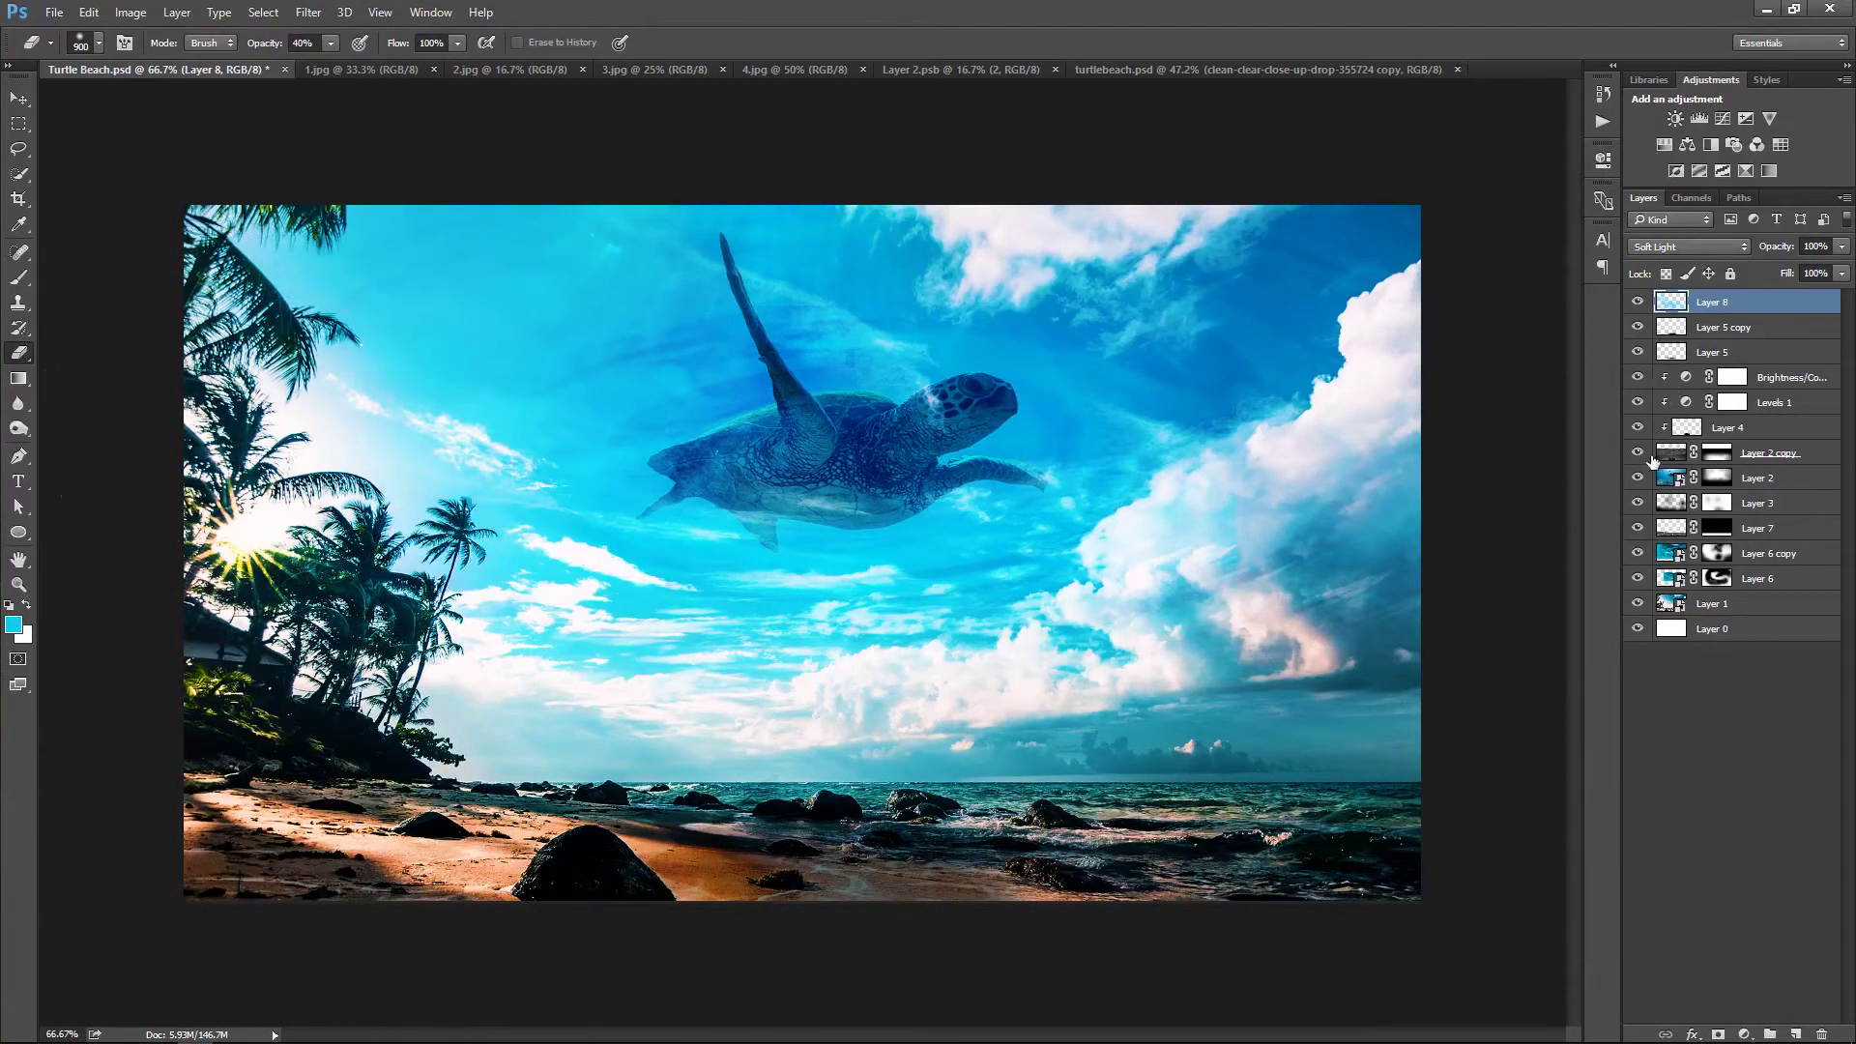
left_click(1717, 553)
key("v")
scroll(1180, 497, "up", 3)
Set Layer 2 to Hard Light and zoom out to view the whole composite
right_click(972, 417)
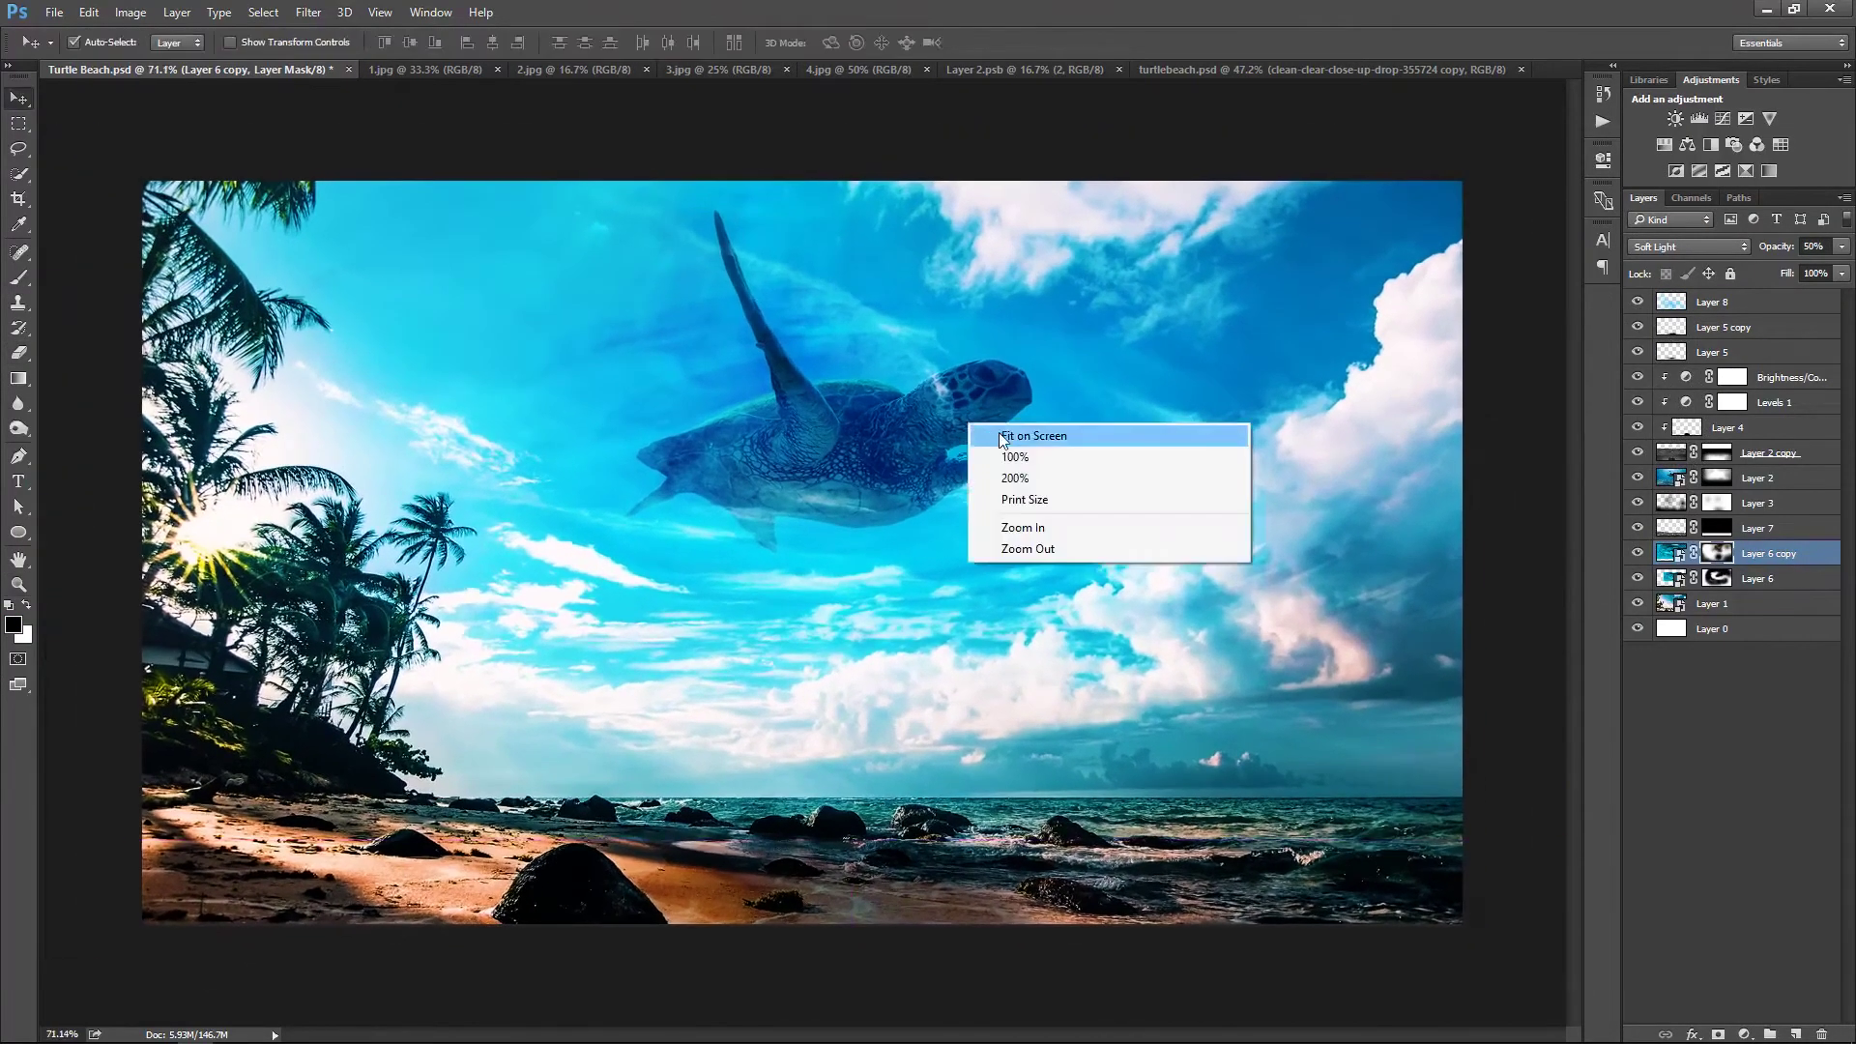
left_click(1064, 432)
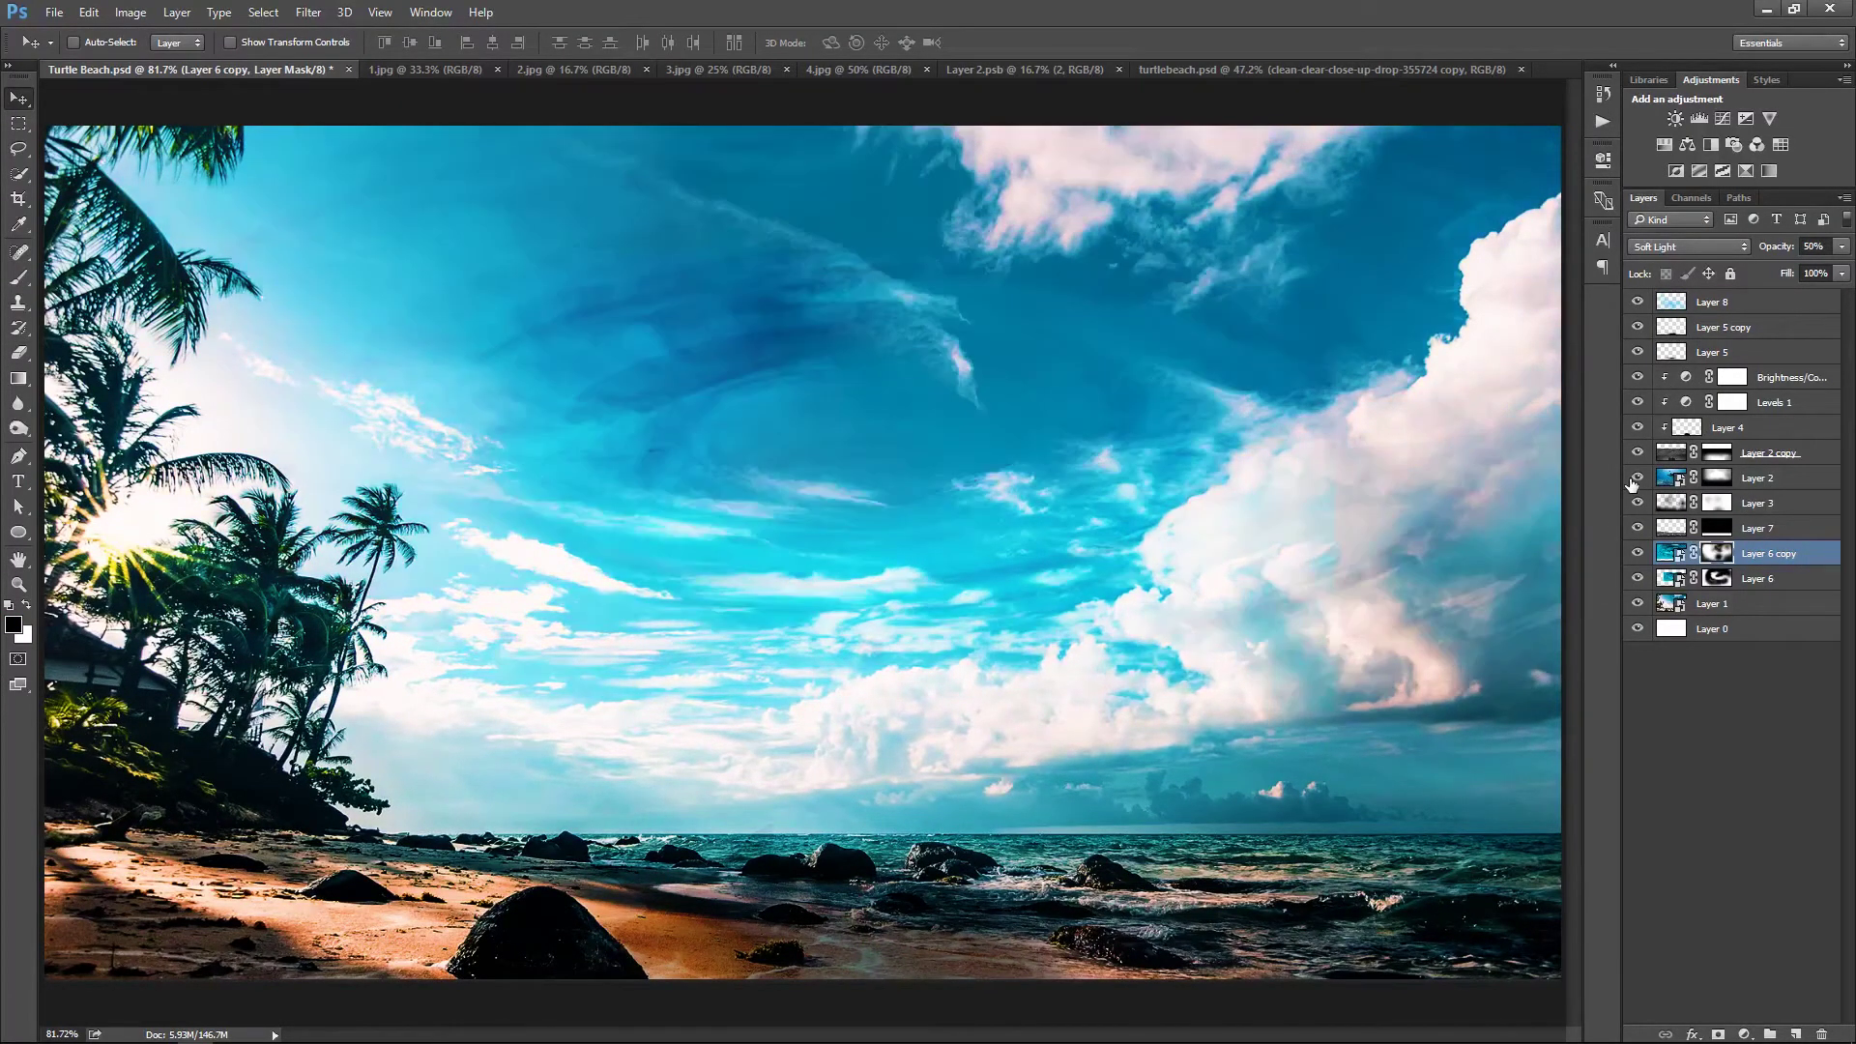
left_click(1670, 477)
left_click(1689, 247)
left_click(1687, 471)
key("z")
right_click(1015, 380)
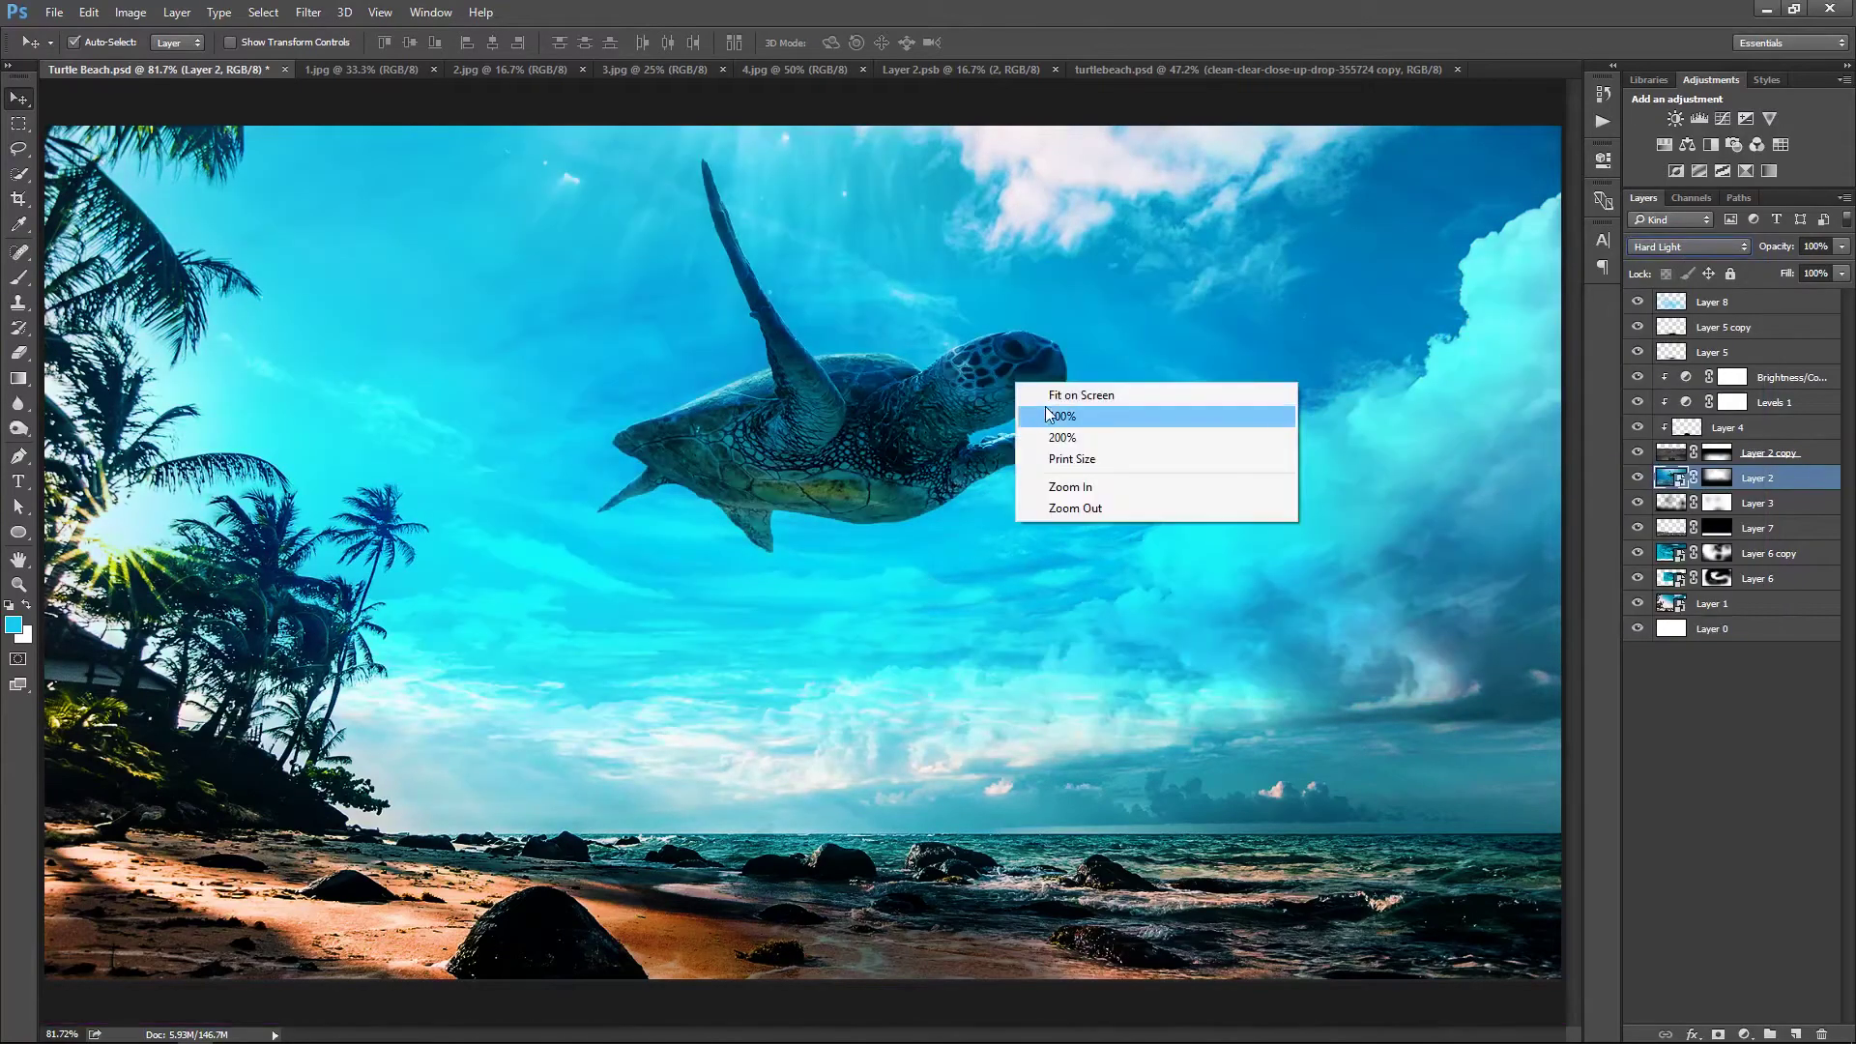
left_click(1047, 406)
key("ctrl+minus")
key("v")
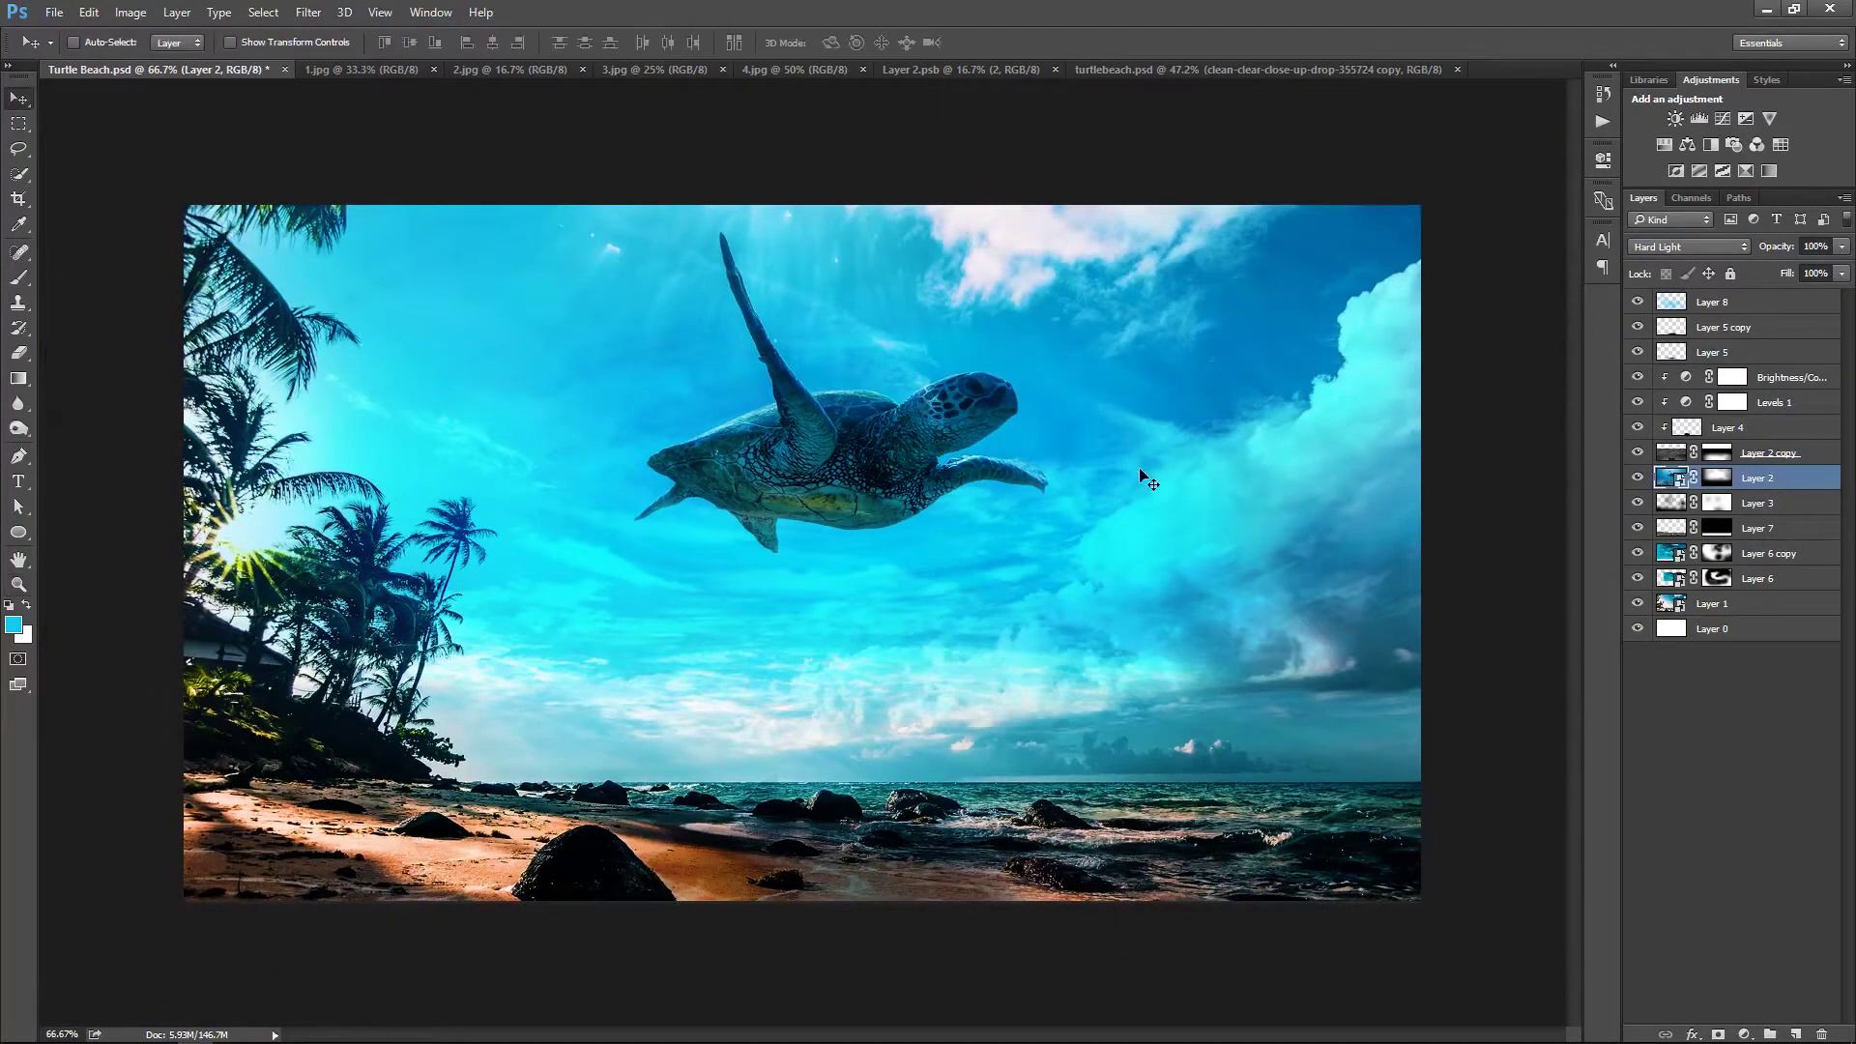
Duplicate Layer 2, then lower the original's opacity to 10%, comparing visibility
key("ctrl+j")
left_click(1741, 503)
key("5")
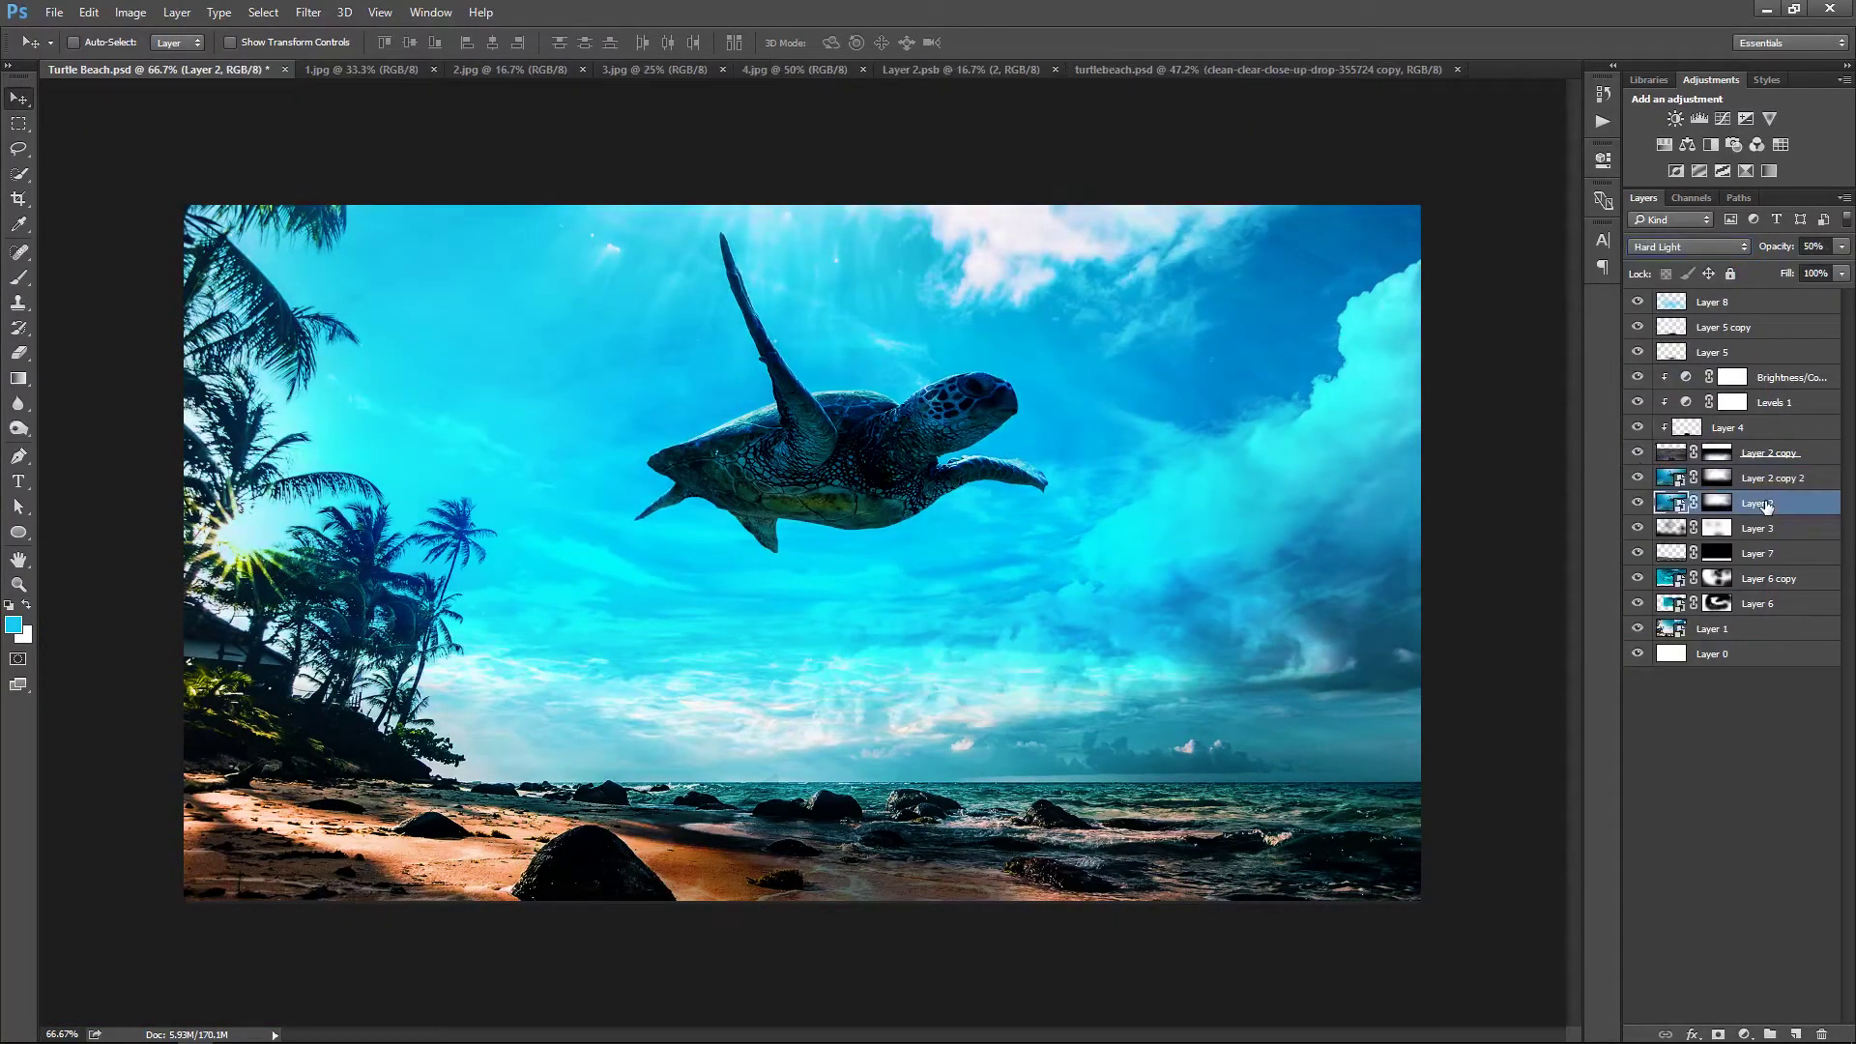
left_click(1638, 502)
left_click(1638, 502)
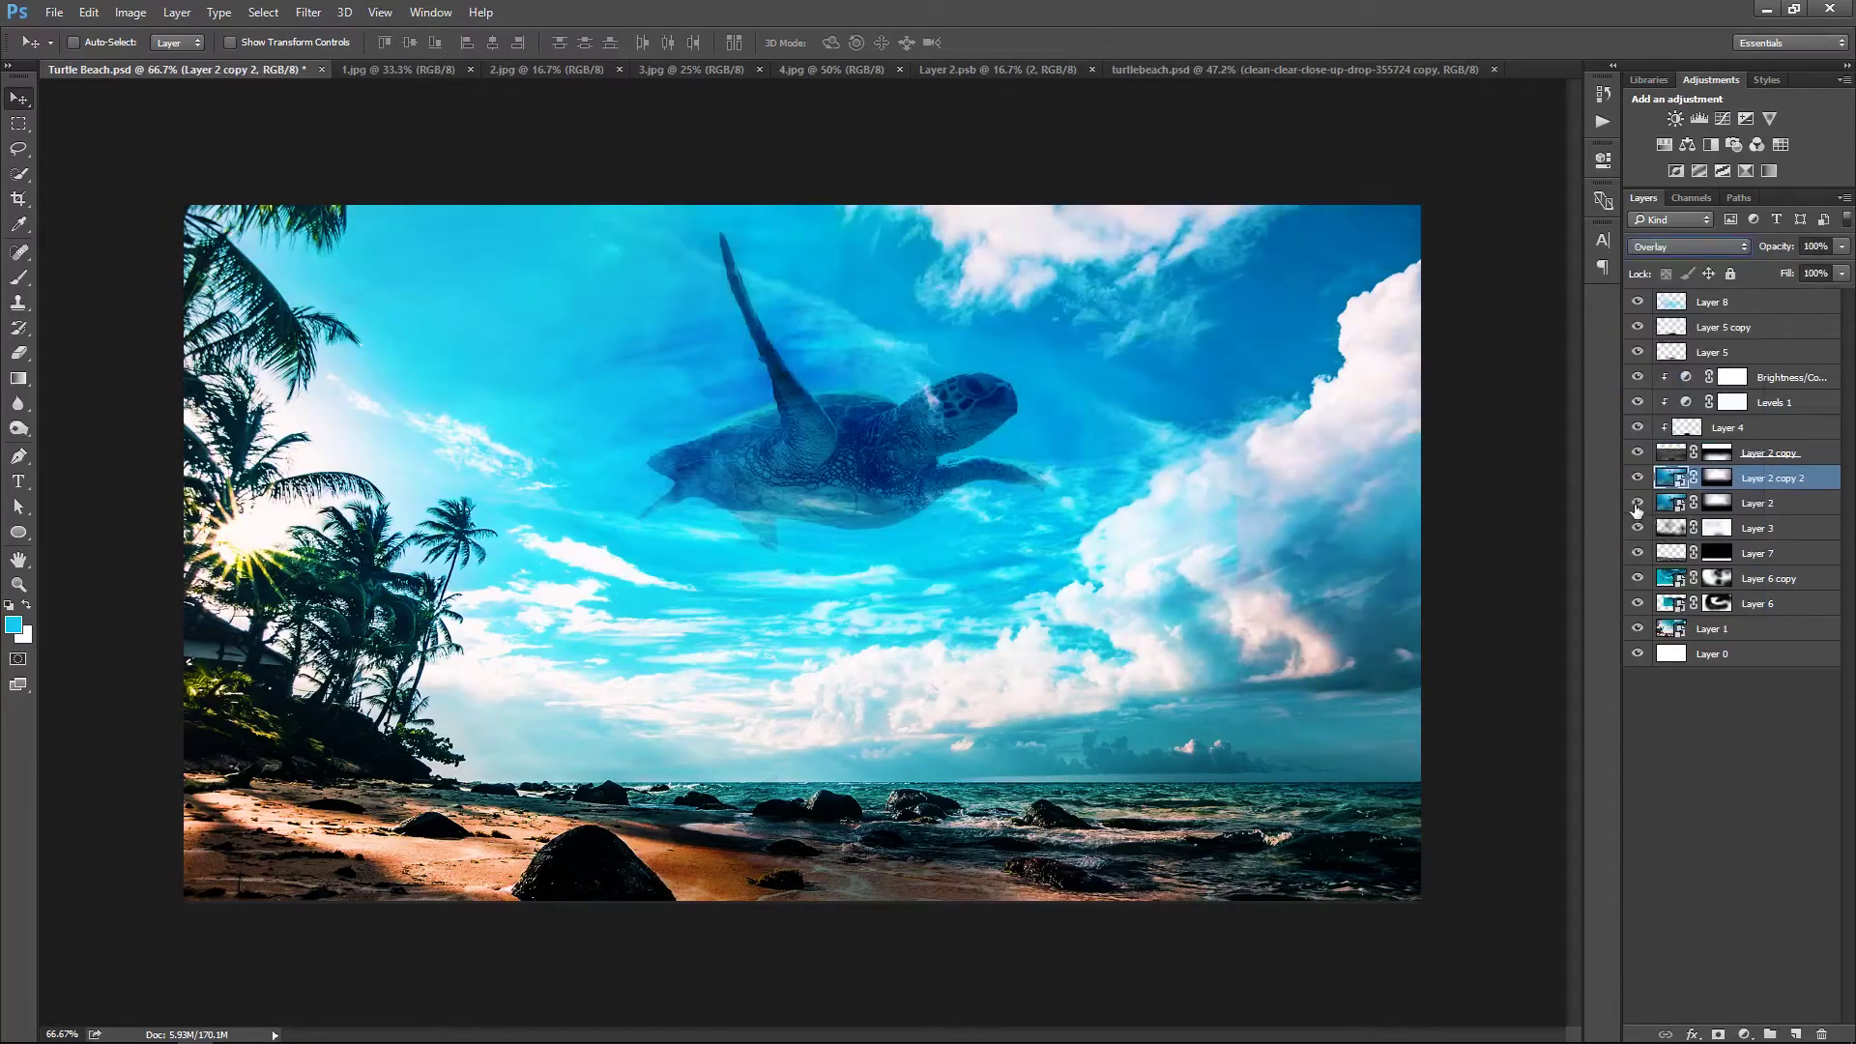
key("2")
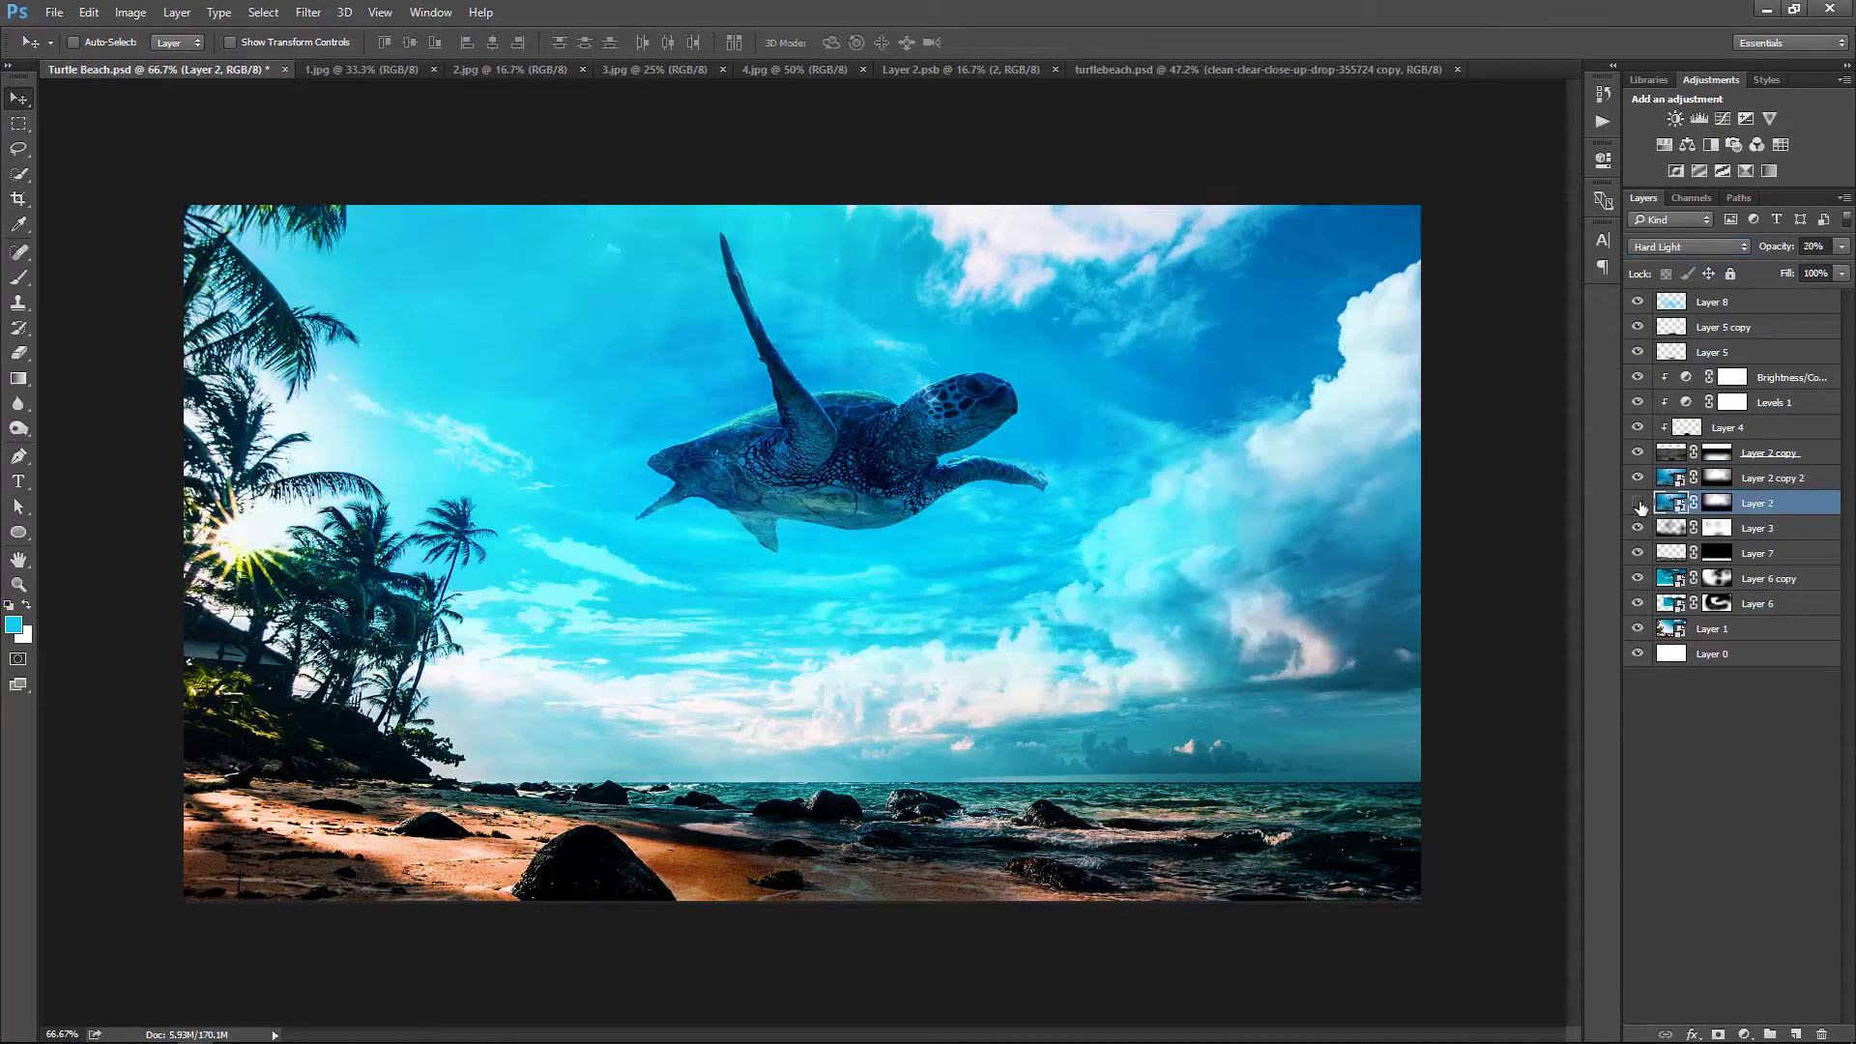
left_click(1638, 503)
left_click(1638, 503)
left_click(1638, 503)
left_click(1638, 503)
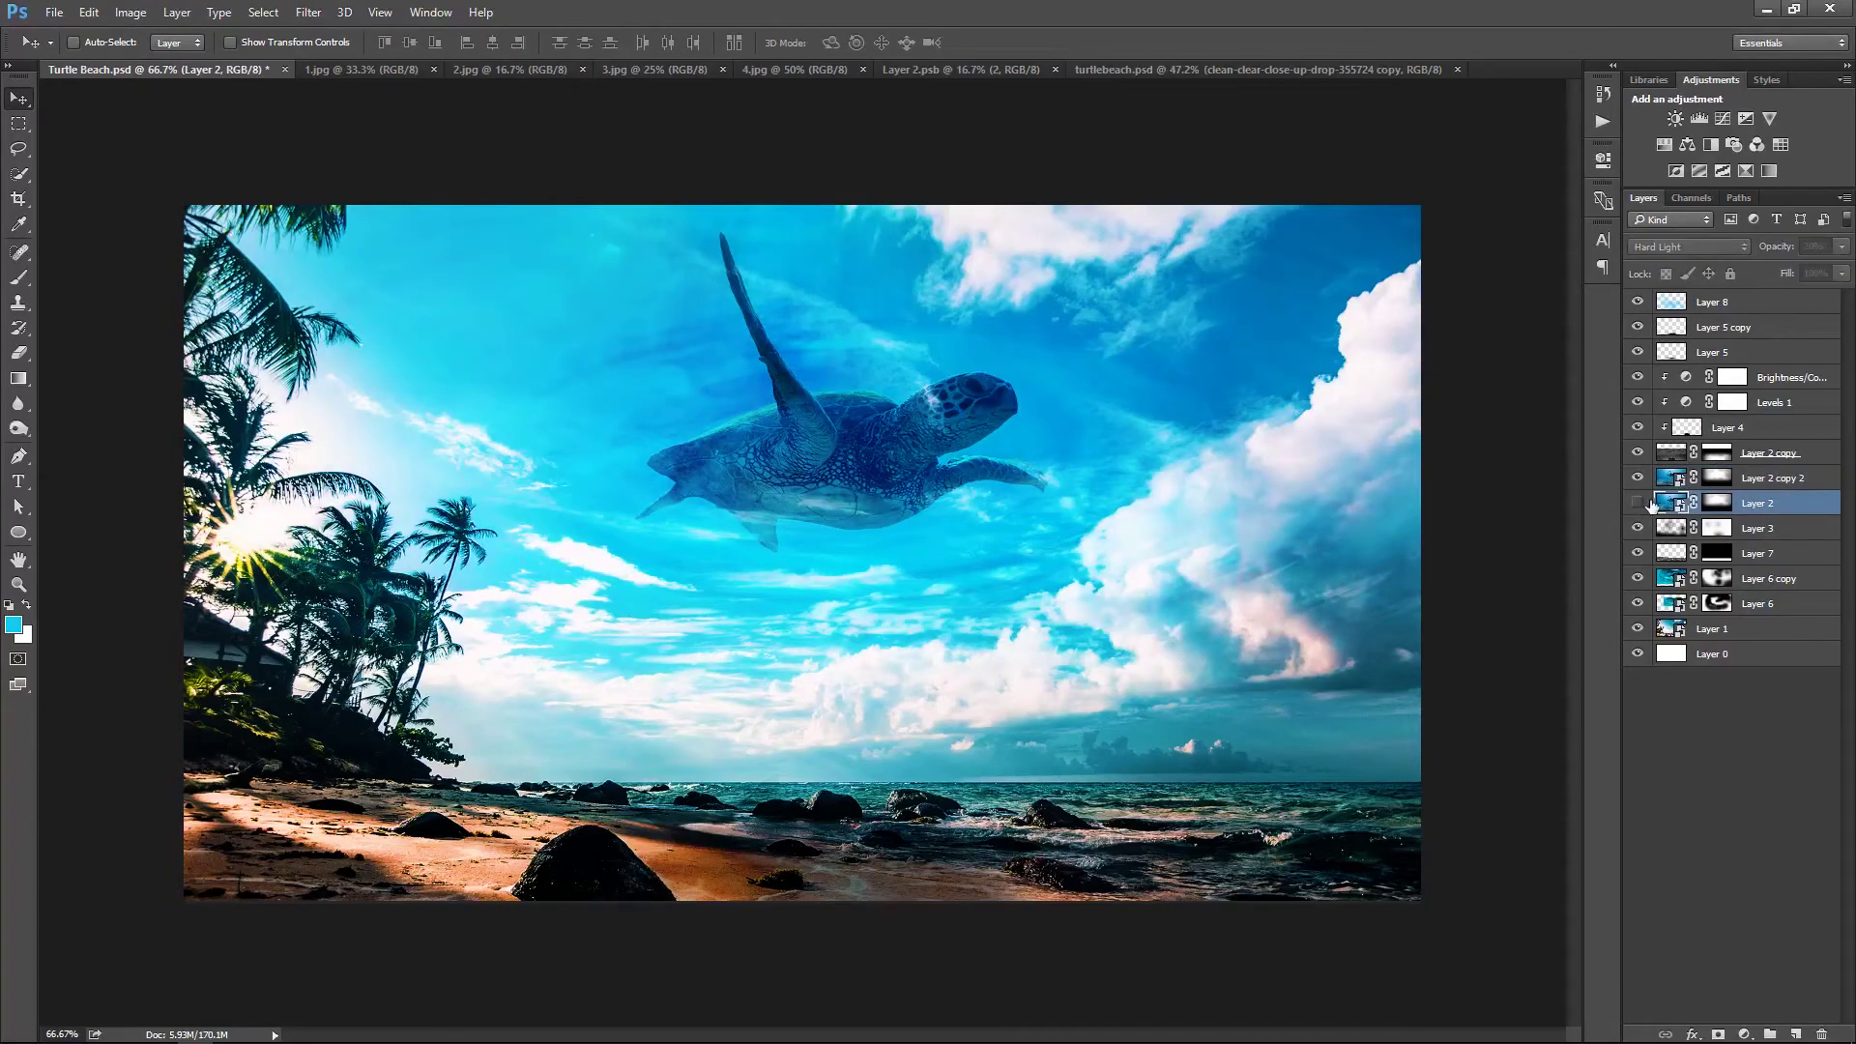
left_click(1638, 503)
key("1")
left_click(1638, 503)
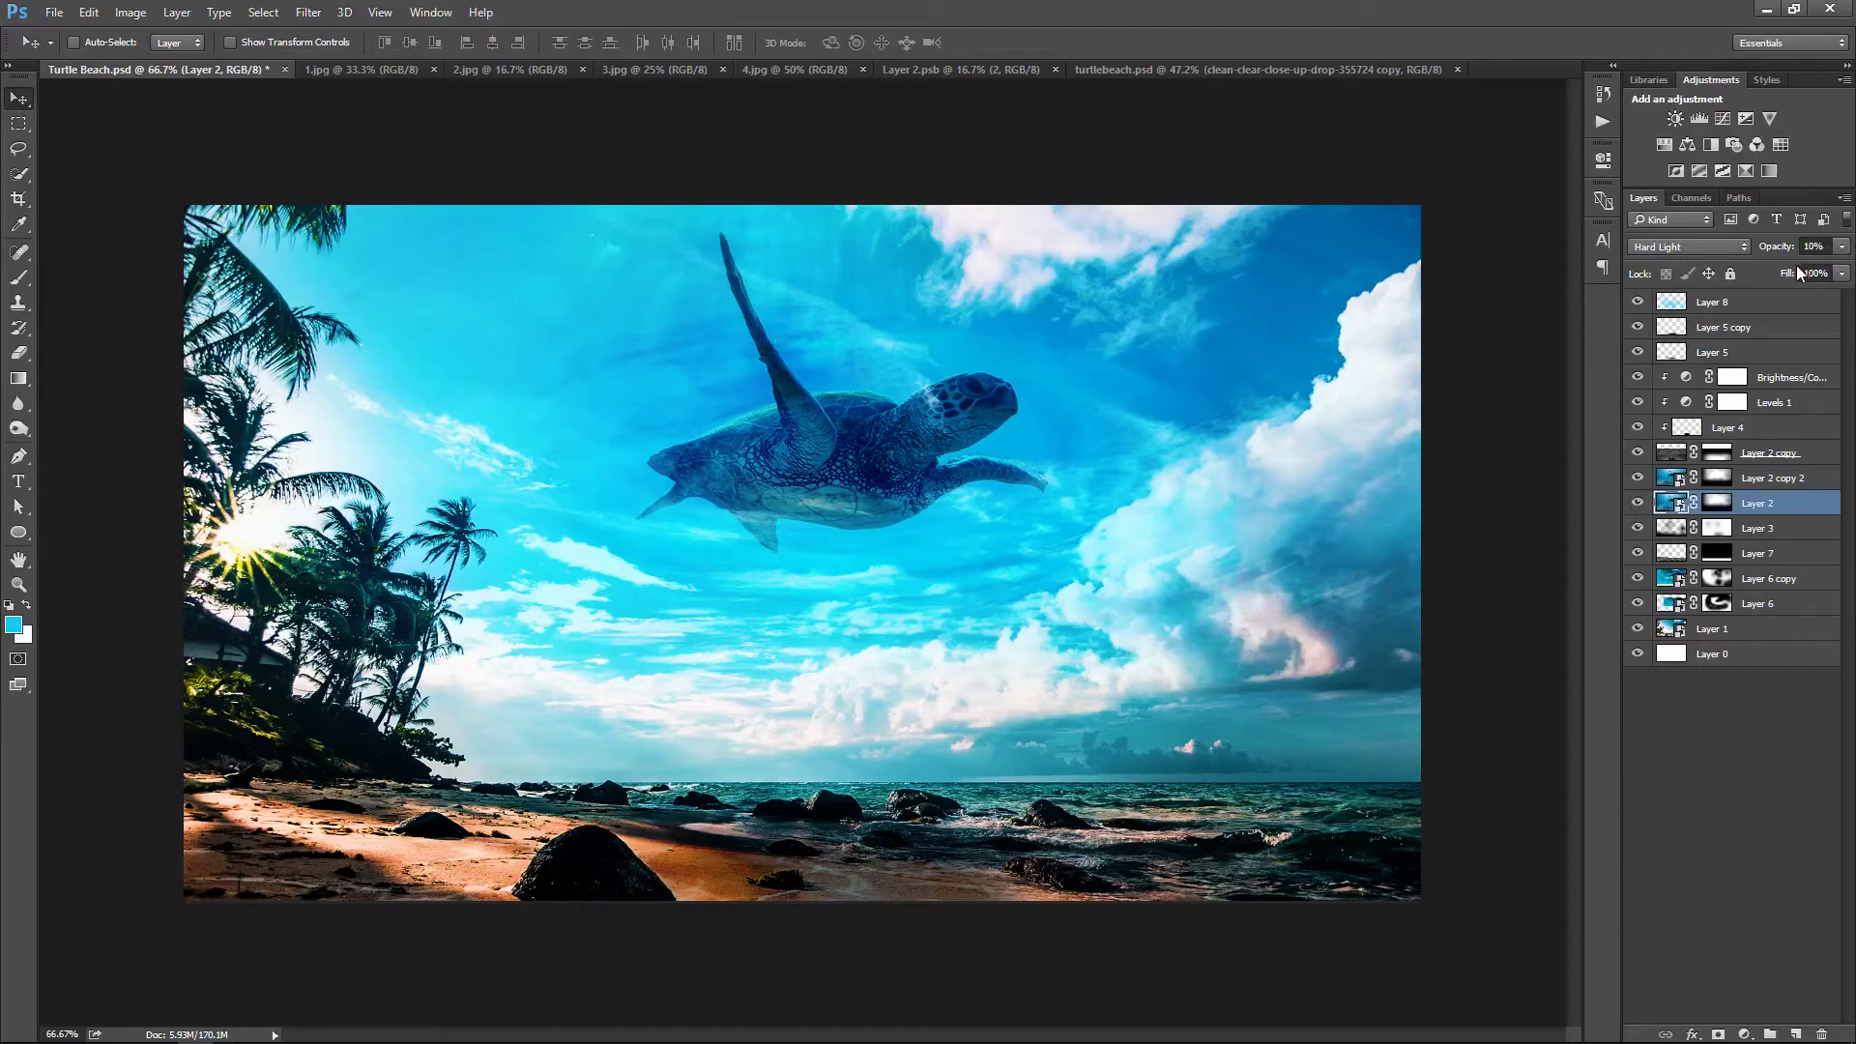
left_click(1638, 503)
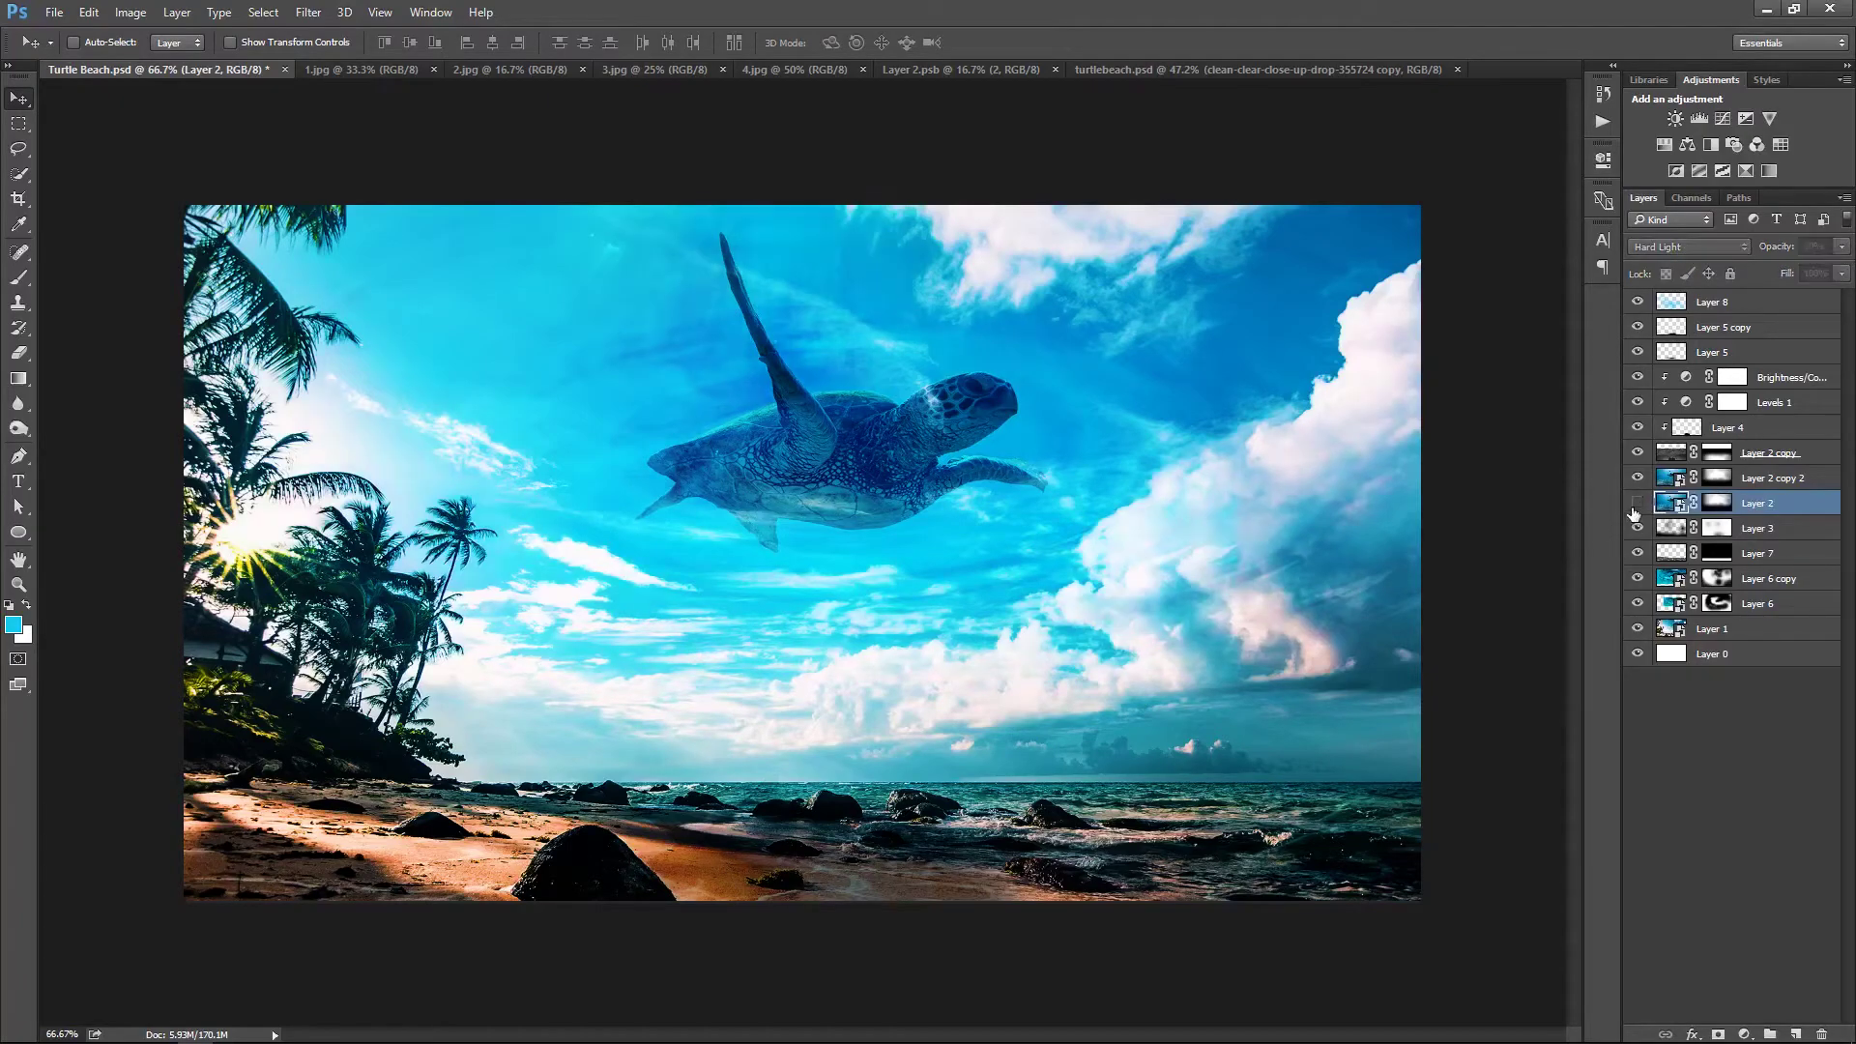
left_click(1637, 504)
left_click(1637, 504)
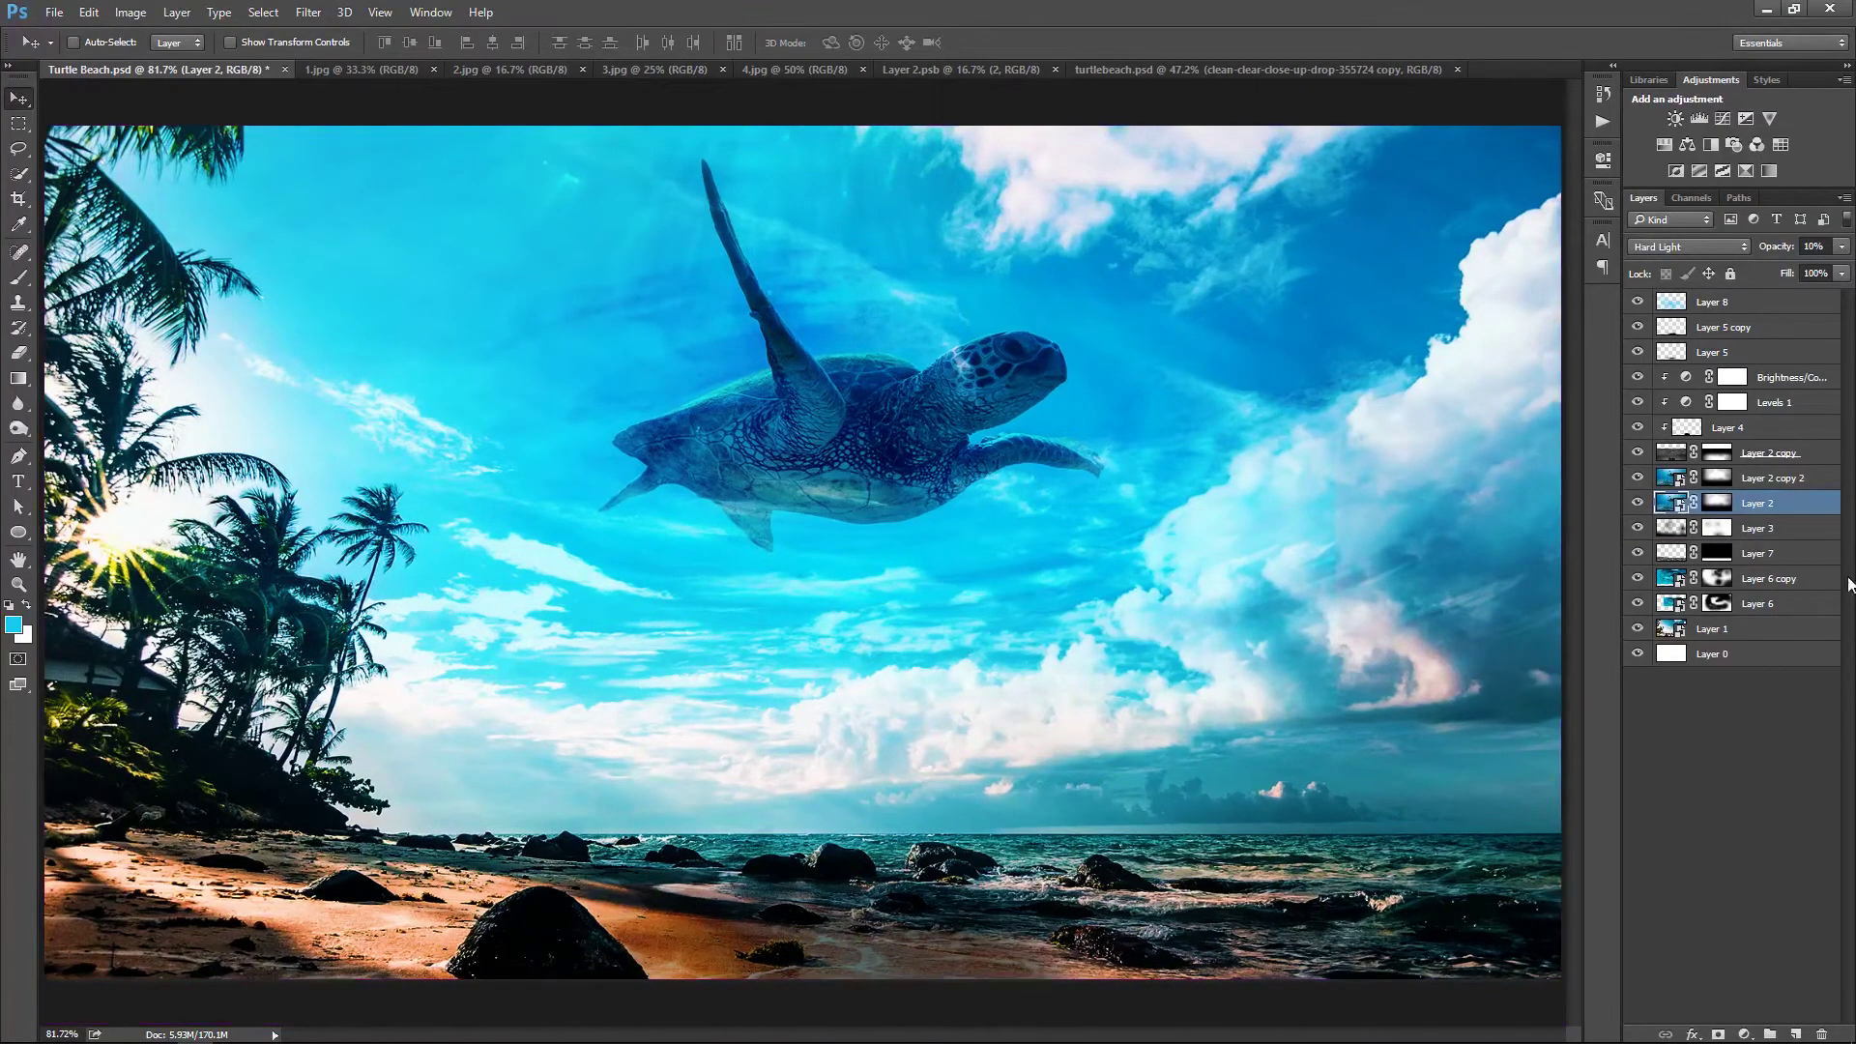
Select Layers 8 through 1 in the stack
mouse_move(1271, 578)
left_mouse_down()
mouse_move(1270, 609)
mouse_move(1287, 577)
left_mouse_up()
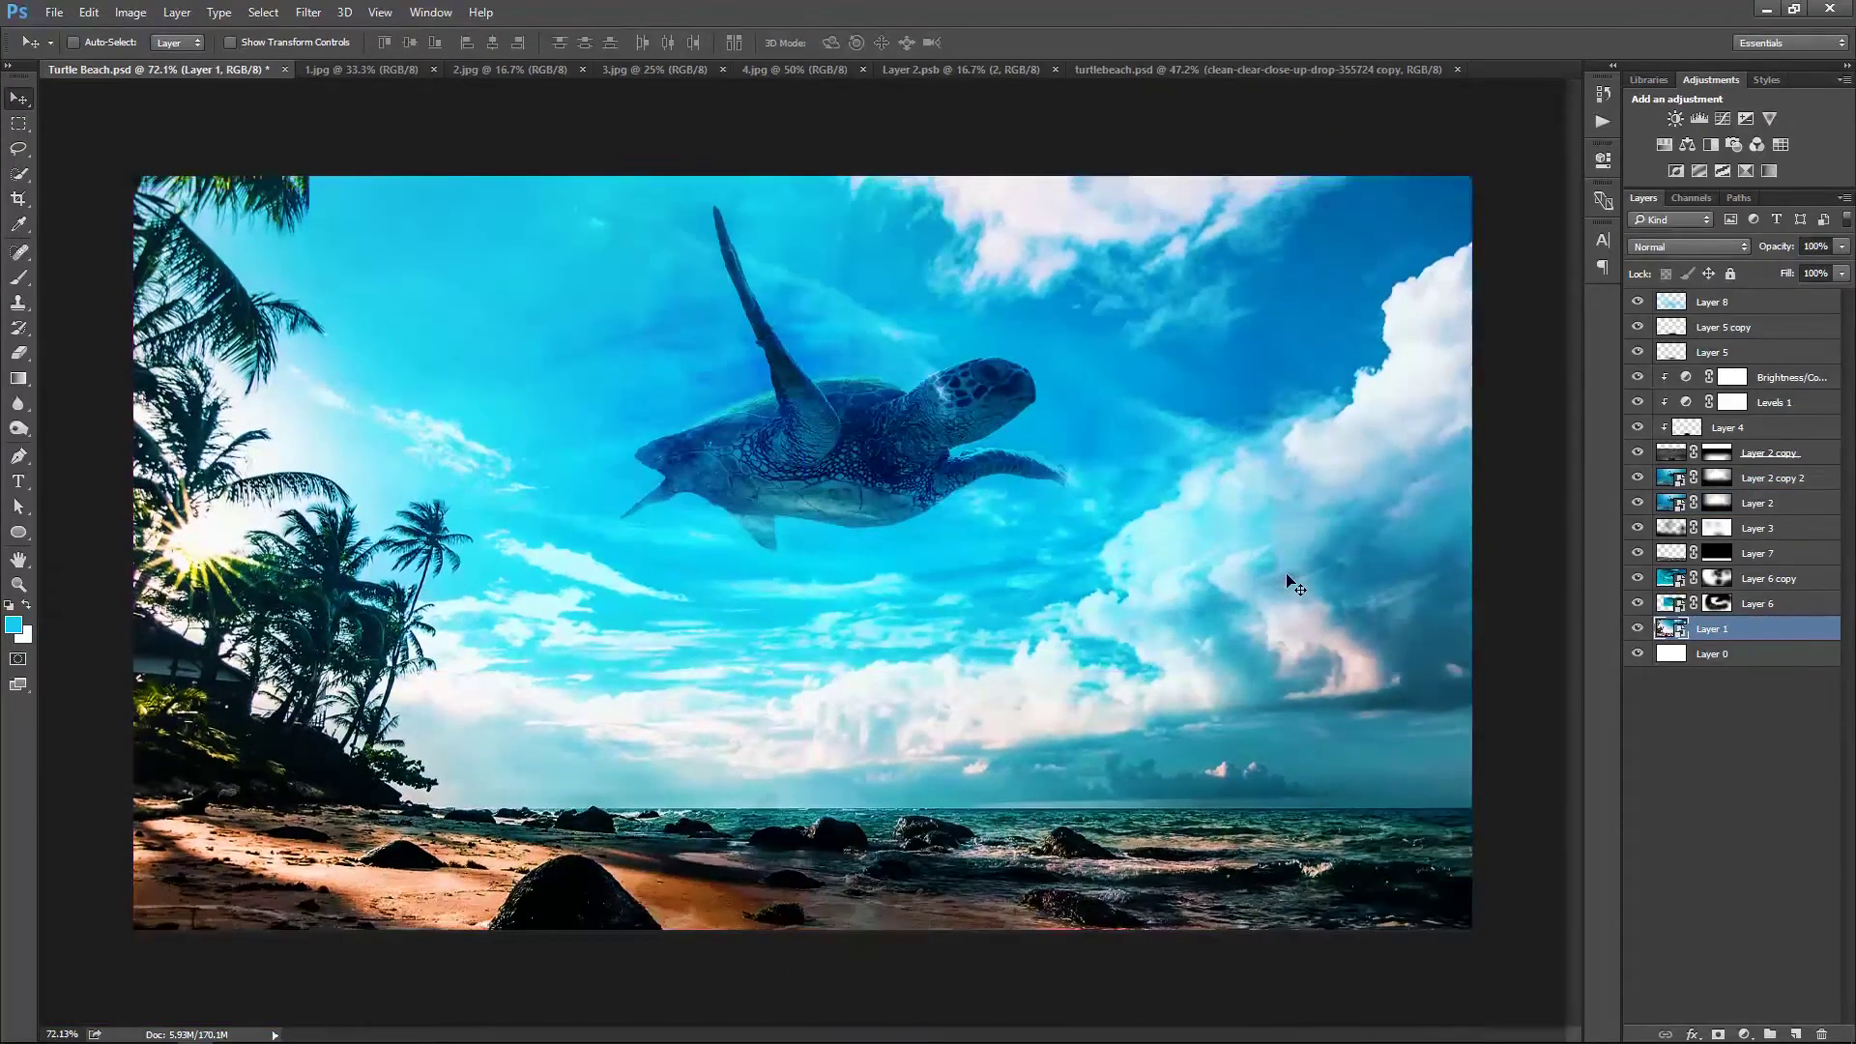
key("ctrl+plus")
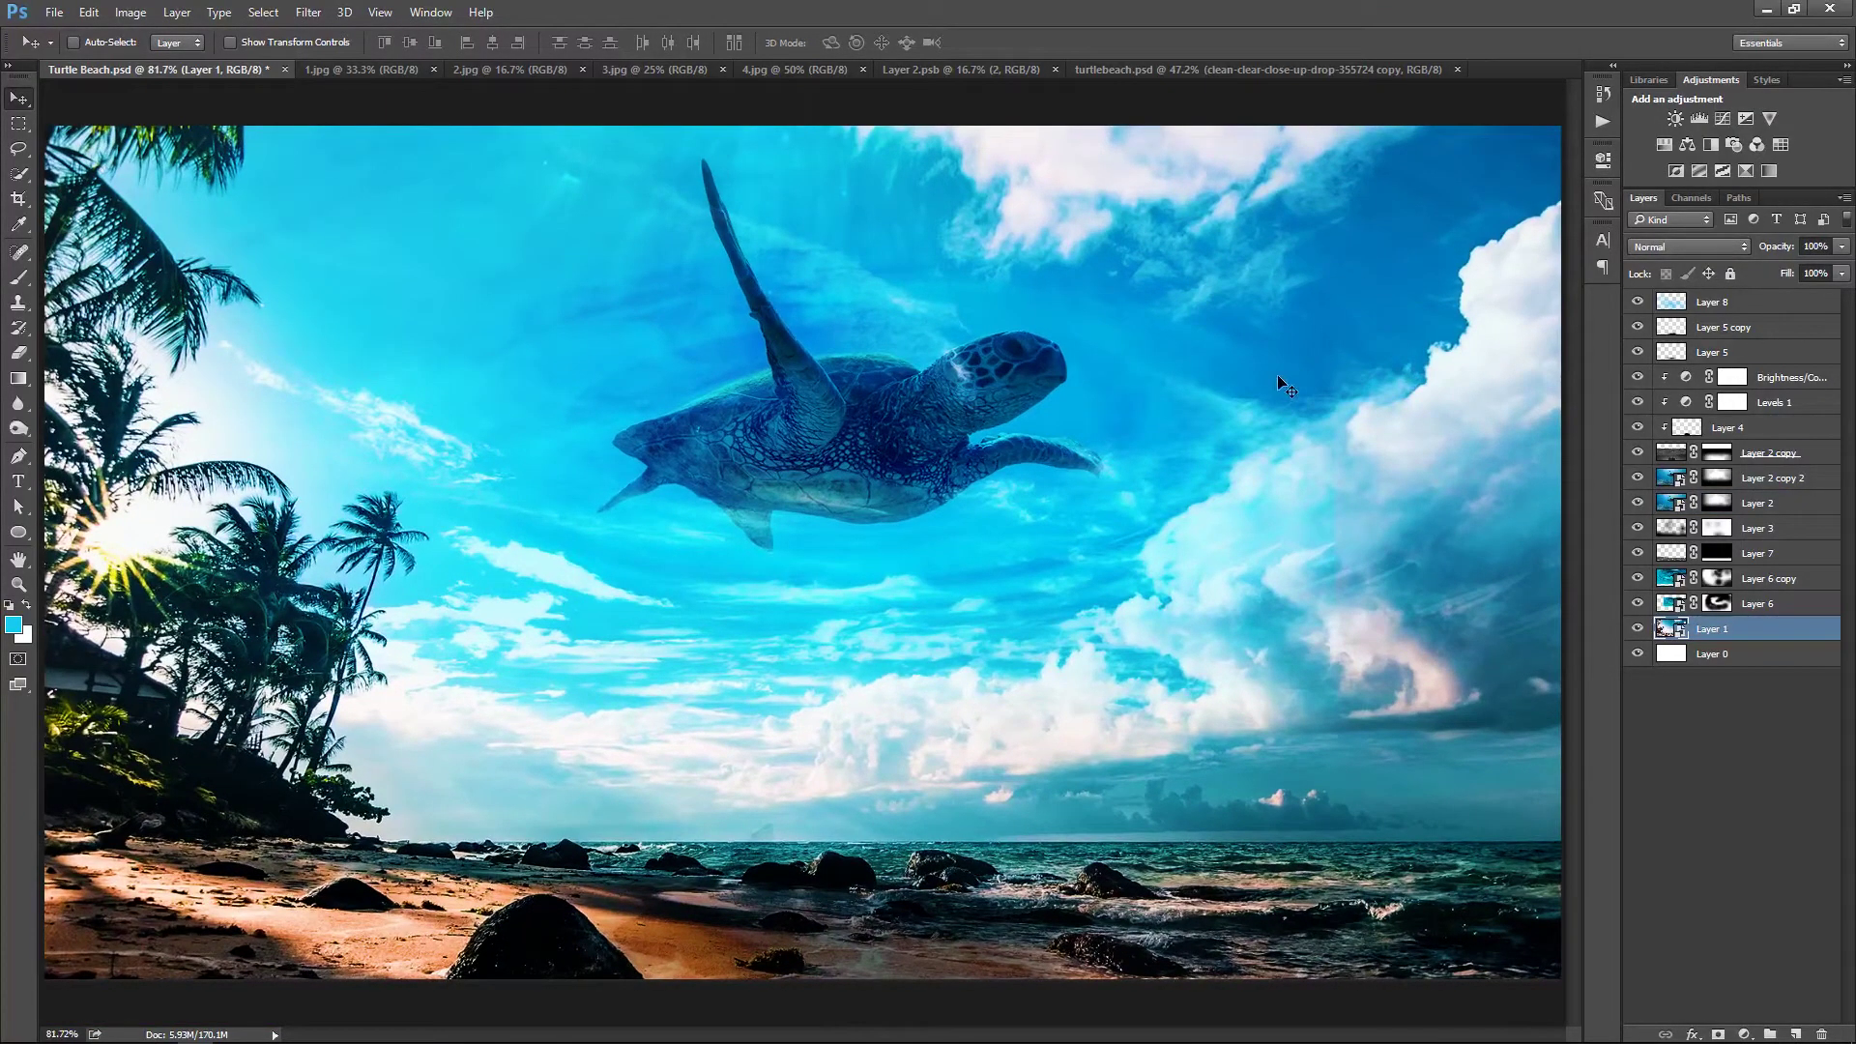
left_click(1756, 308)
left_click(1774, 630, "shift")
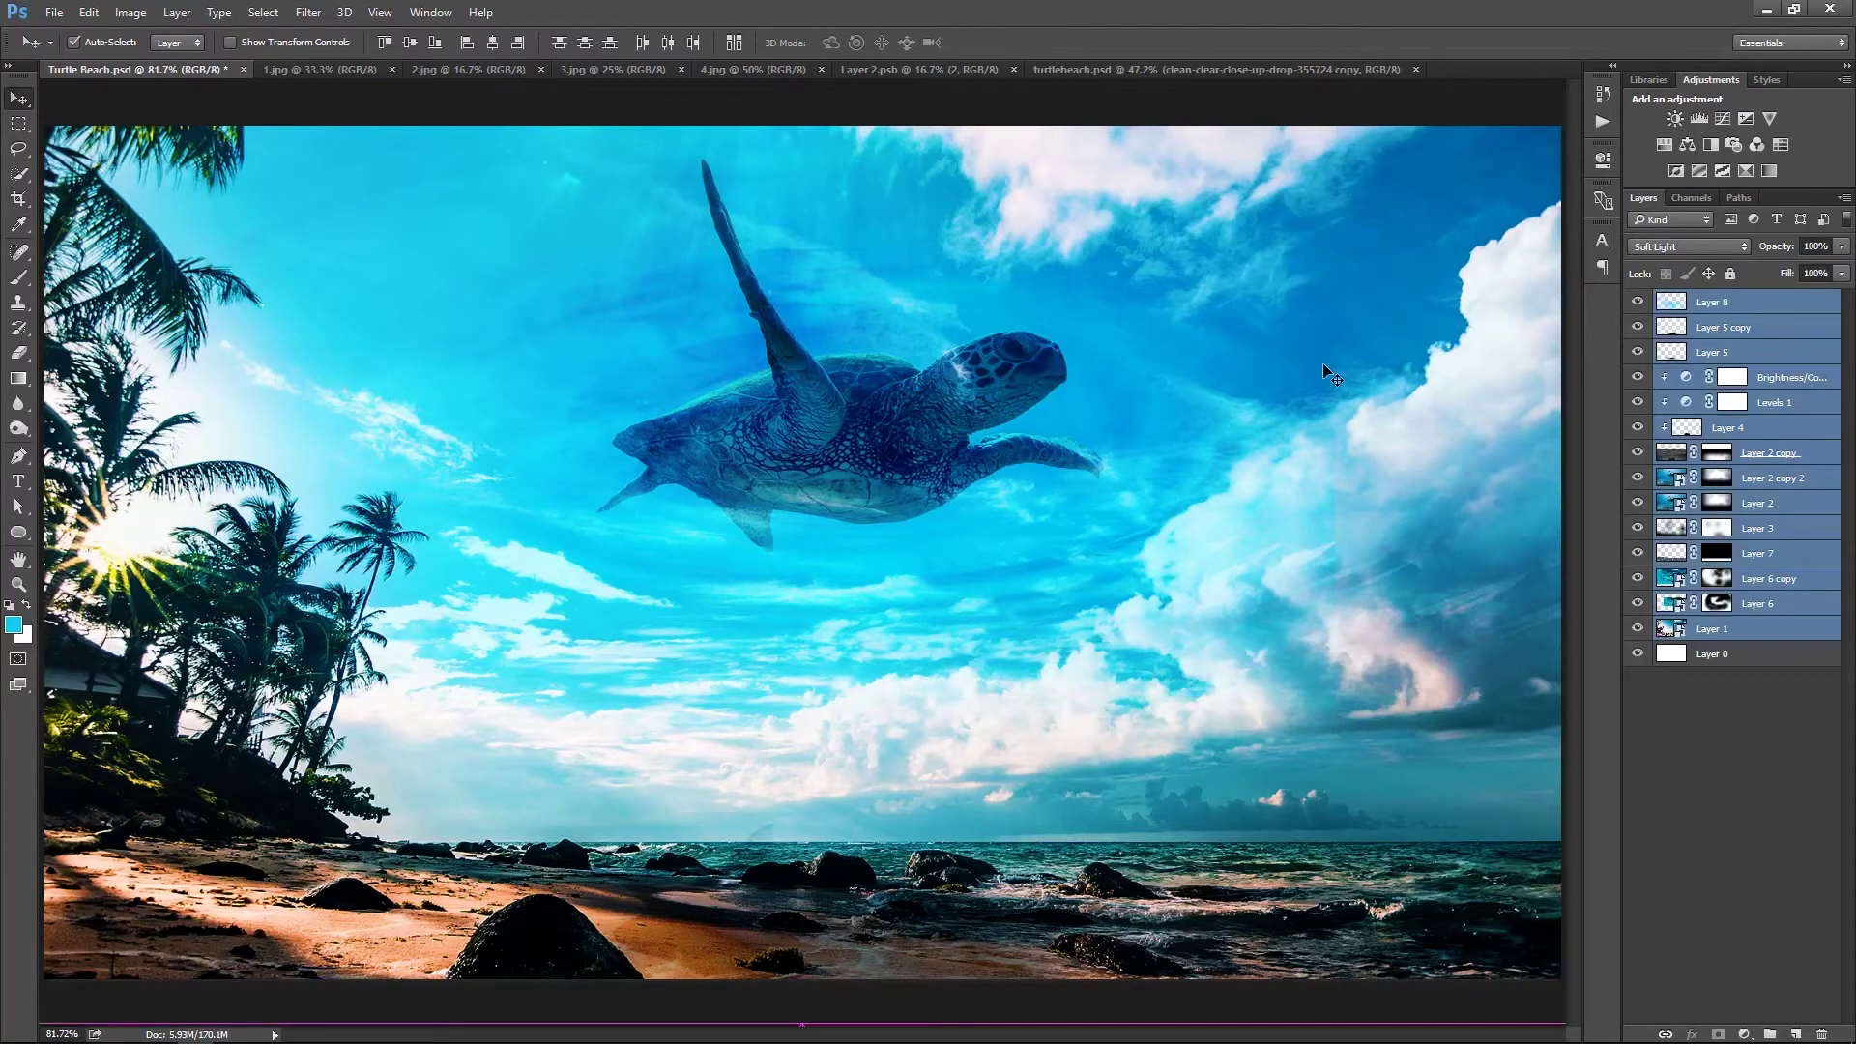
Stamp all visible layers into new Layer 9
key("ctrl")
key("ctrl+shift+alt+e")
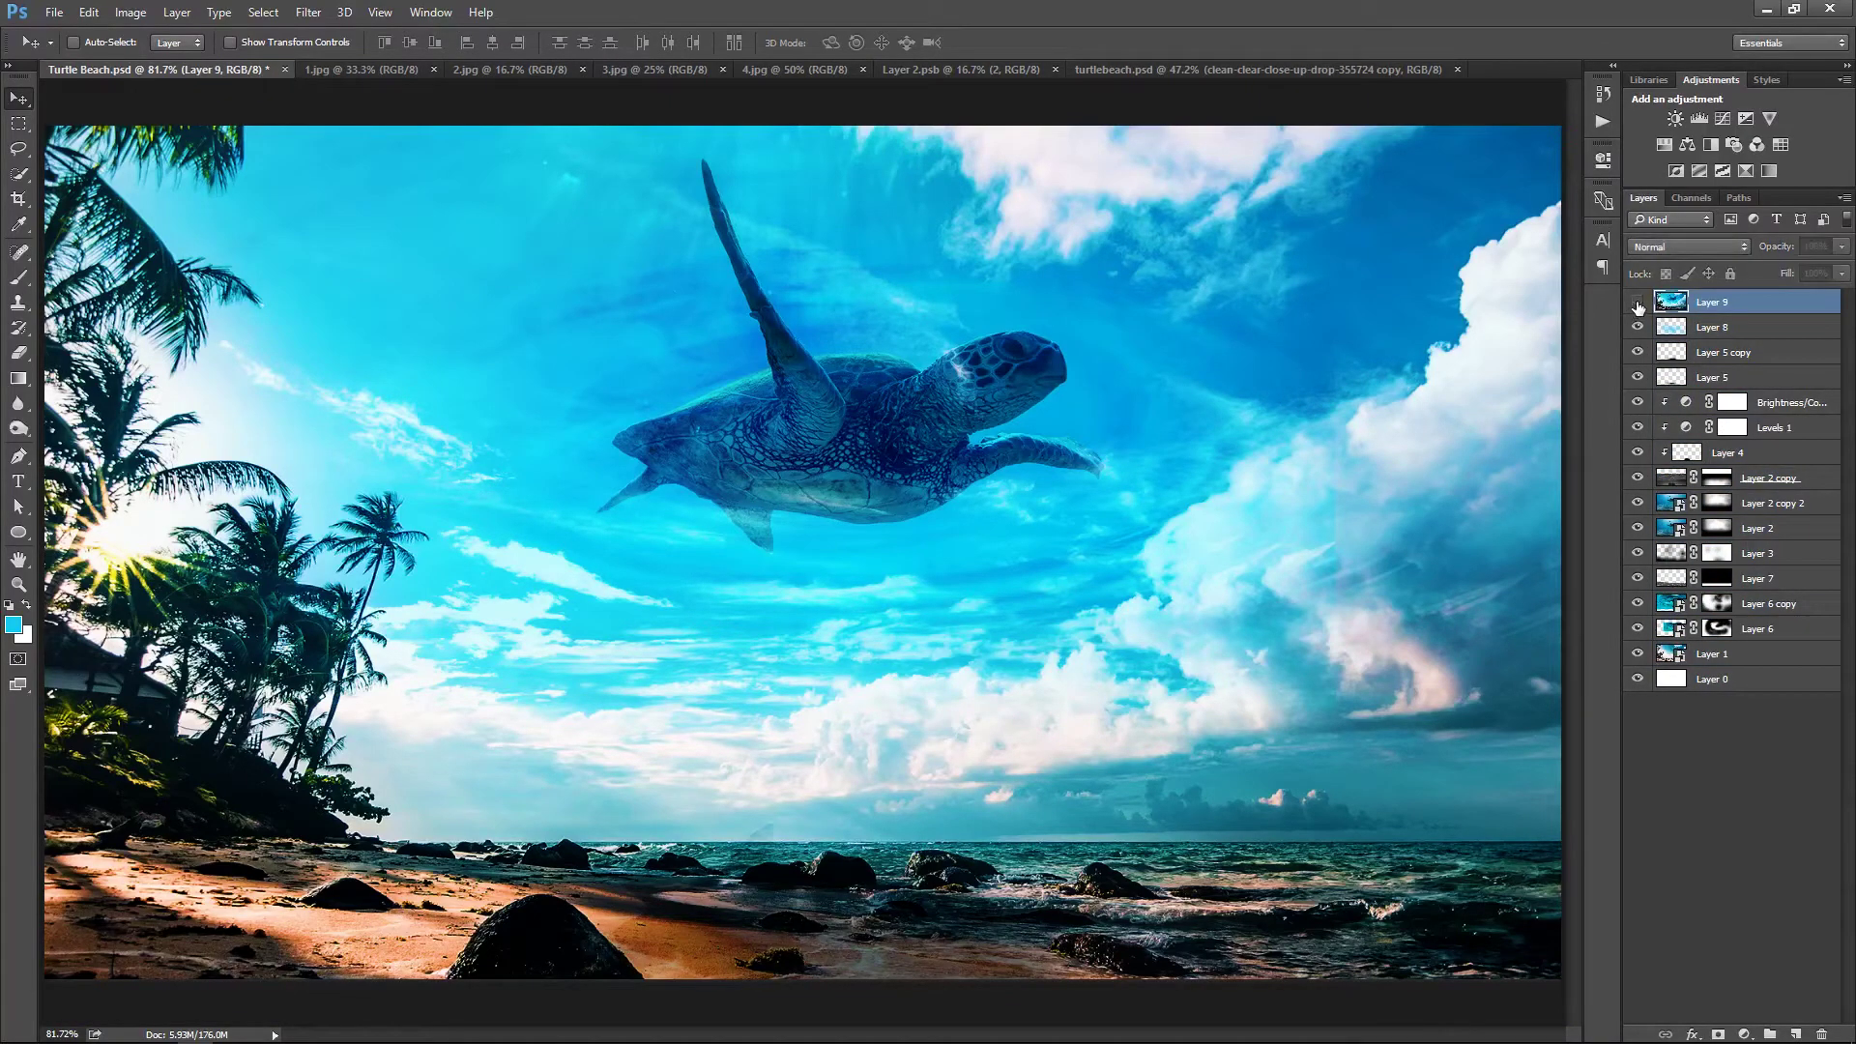
left_click(306, 12)
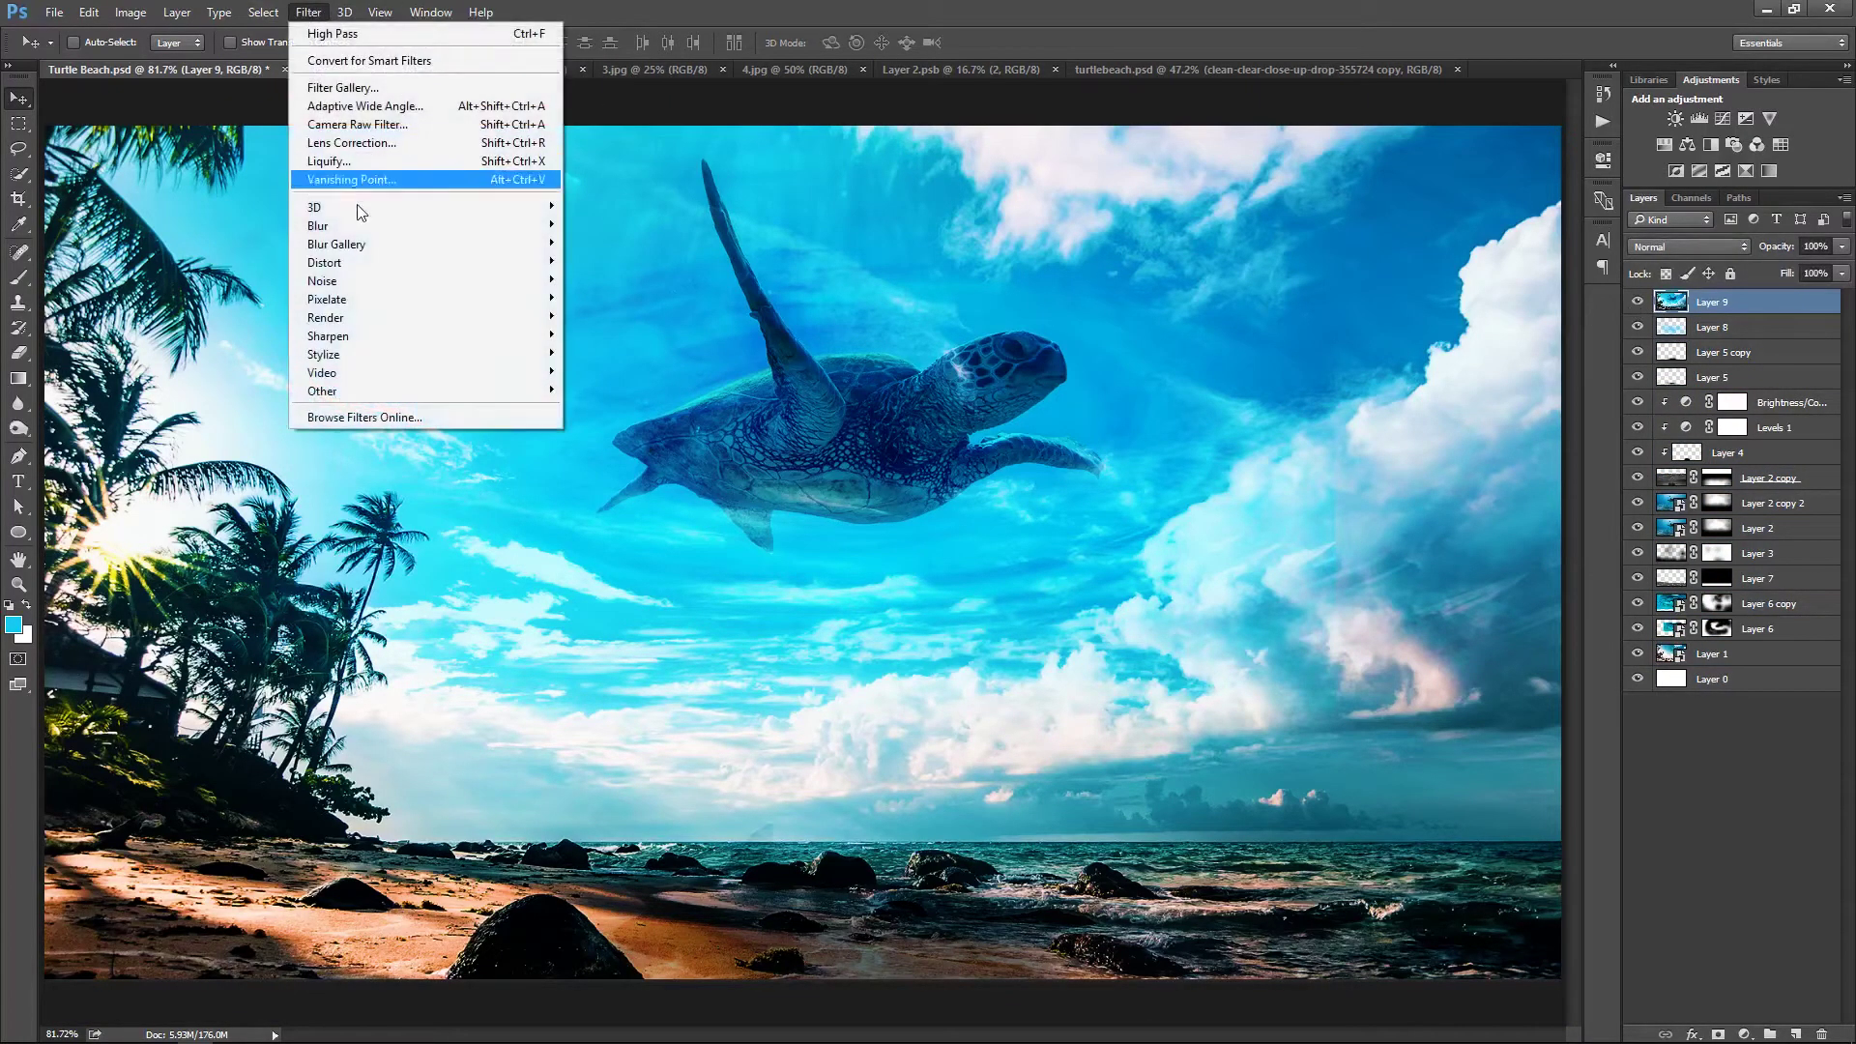
left_click(414, 123)
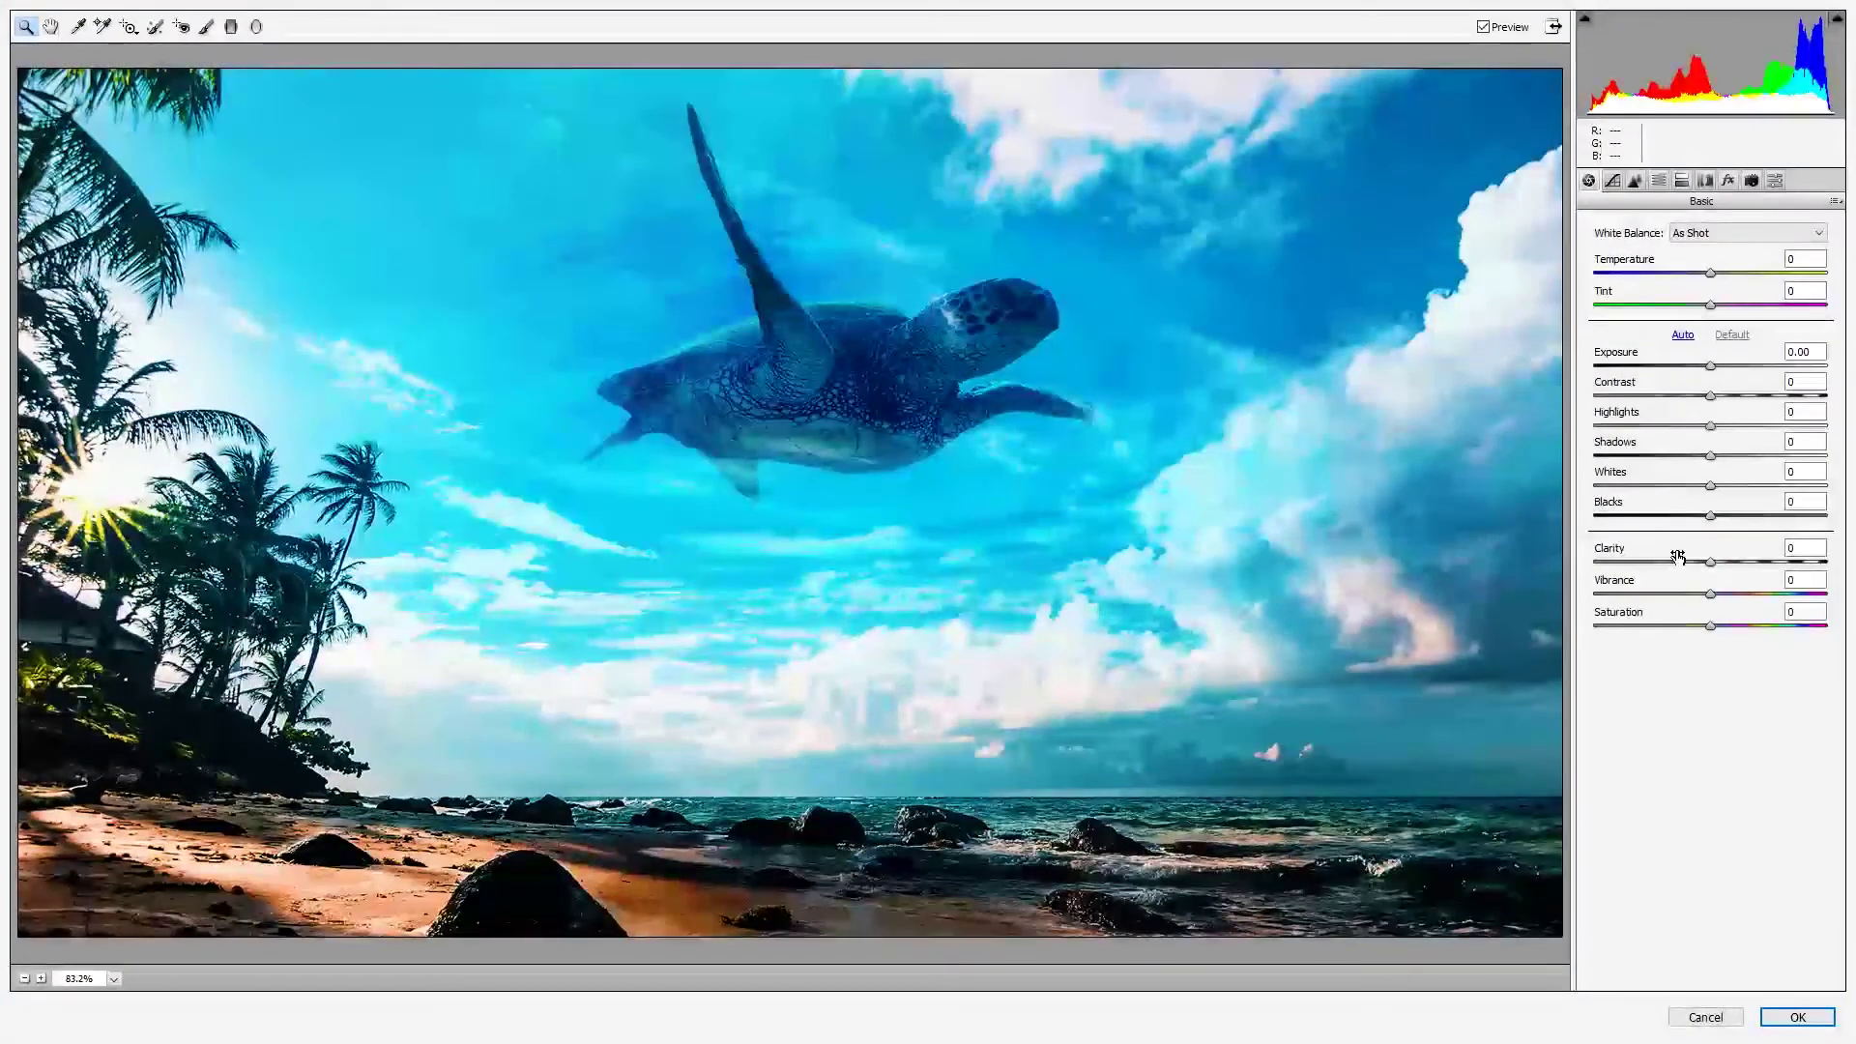
In Camera Raw, reduce Clarity, lower contrast and lift the shadows
mouse_move(1711, 561)
left_mouse_down()
mouse_move(1688, 562)
mouse_move(1716, 625)
left_mouse_up()
left_click(1718, 375)
mouse_move(1711, 396)
left_mouse_down()
mouse_move(1693, 395)
mouse_move(1752, 456)
left_mouse_up()
key("Tab")
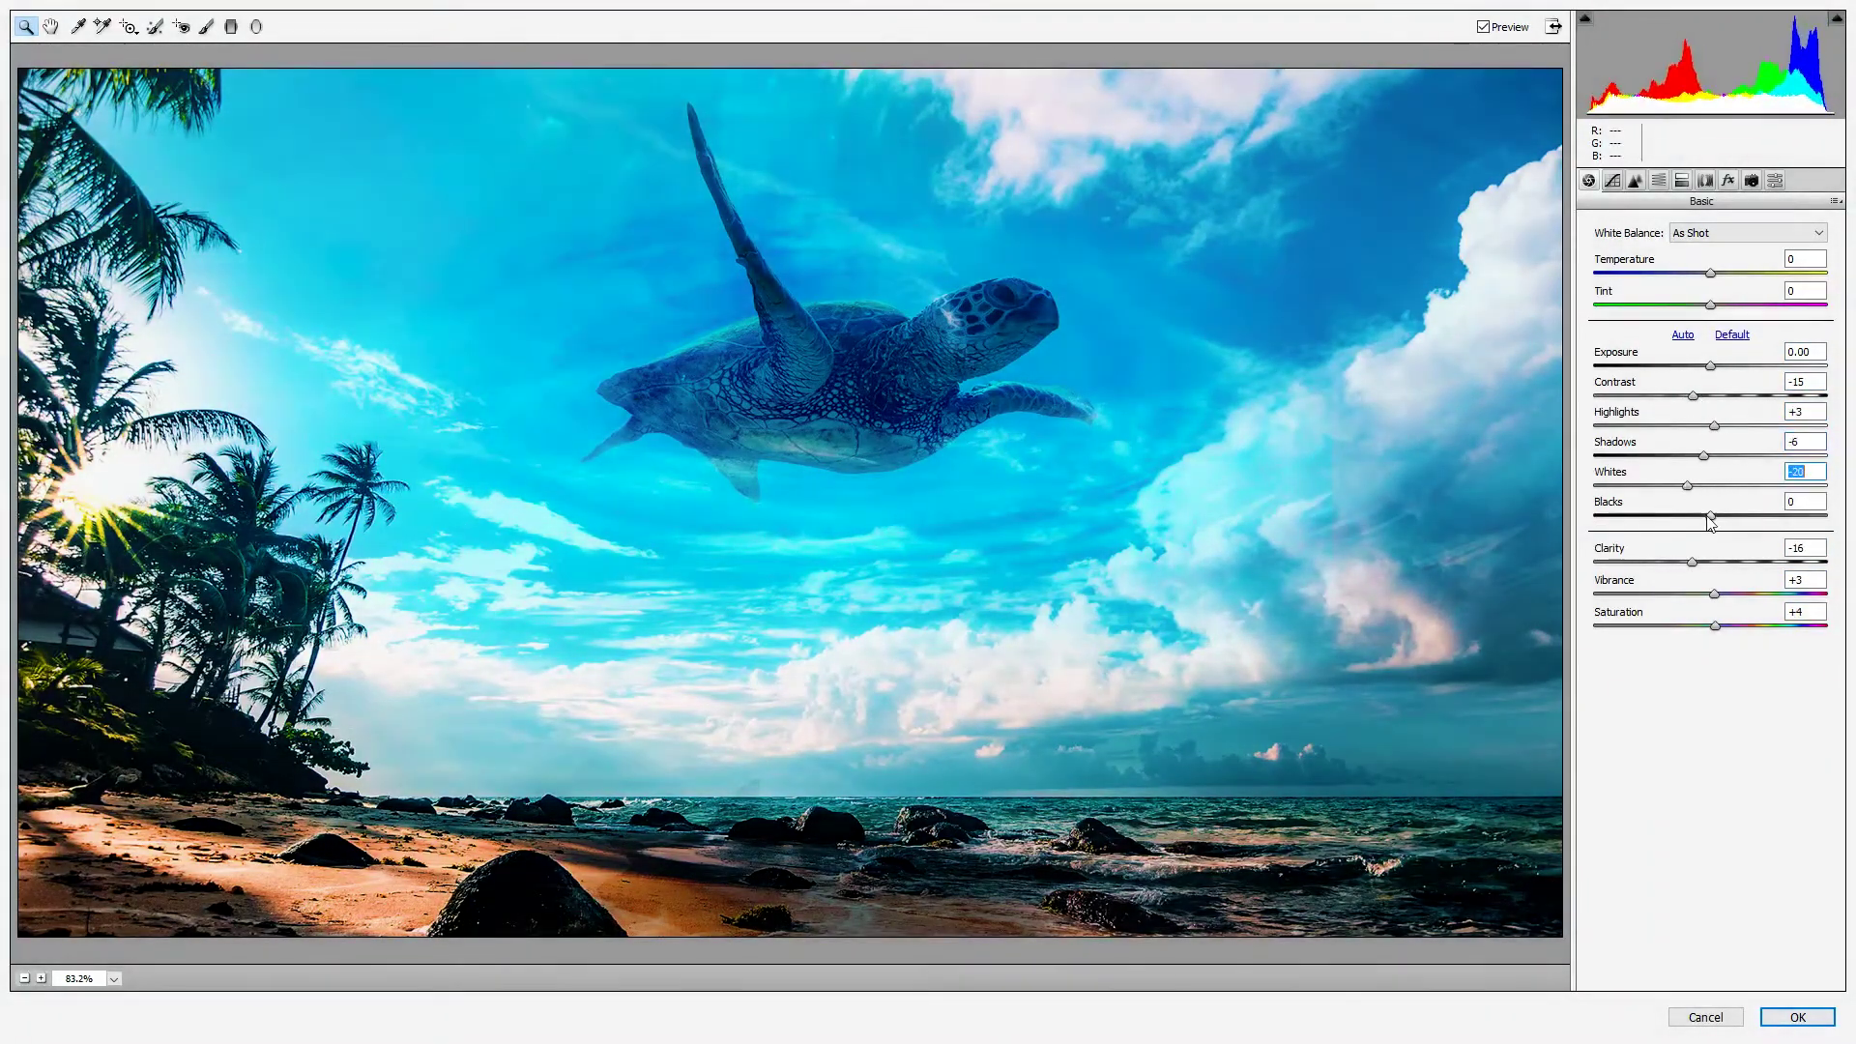
key("Tab")
Shift the Aquas, Blues, Reds and Oranges hues and add slight highlight split toning
left_click(1635, 180)
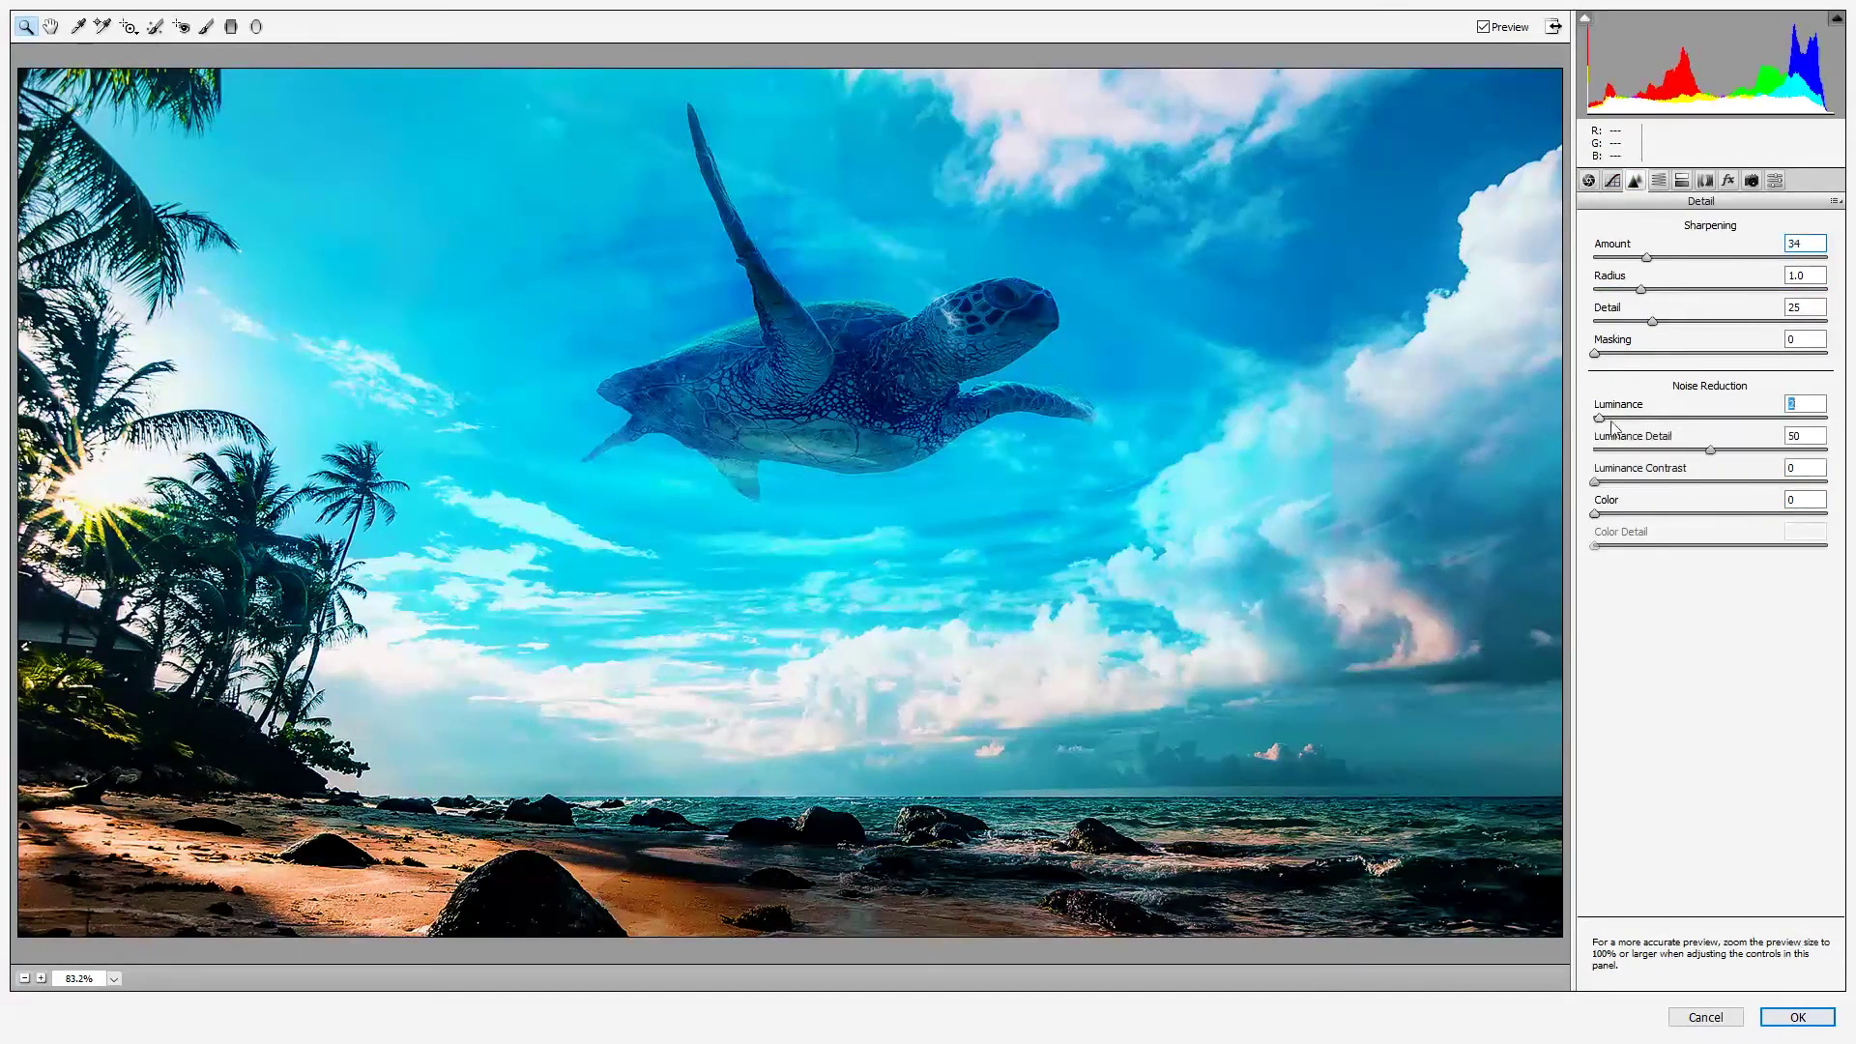
left_click(1658, 180)
mouse_move(1710, 445)
left_mouse_down()
mouse_move(1691, 477)
mouse_move(1723, 508)
mouse_move(1709, 477)
mouse_move(1805, 444)
mouse_move(1767, 413)
mouse_move(1784, 381)
mouse_move(1685, 356)
left_mouse_up()
left_click_drag(1711, 318, 1781, 318)
left_click(1682, 180)
left_click_drag(1594, 288, 1600, 288)
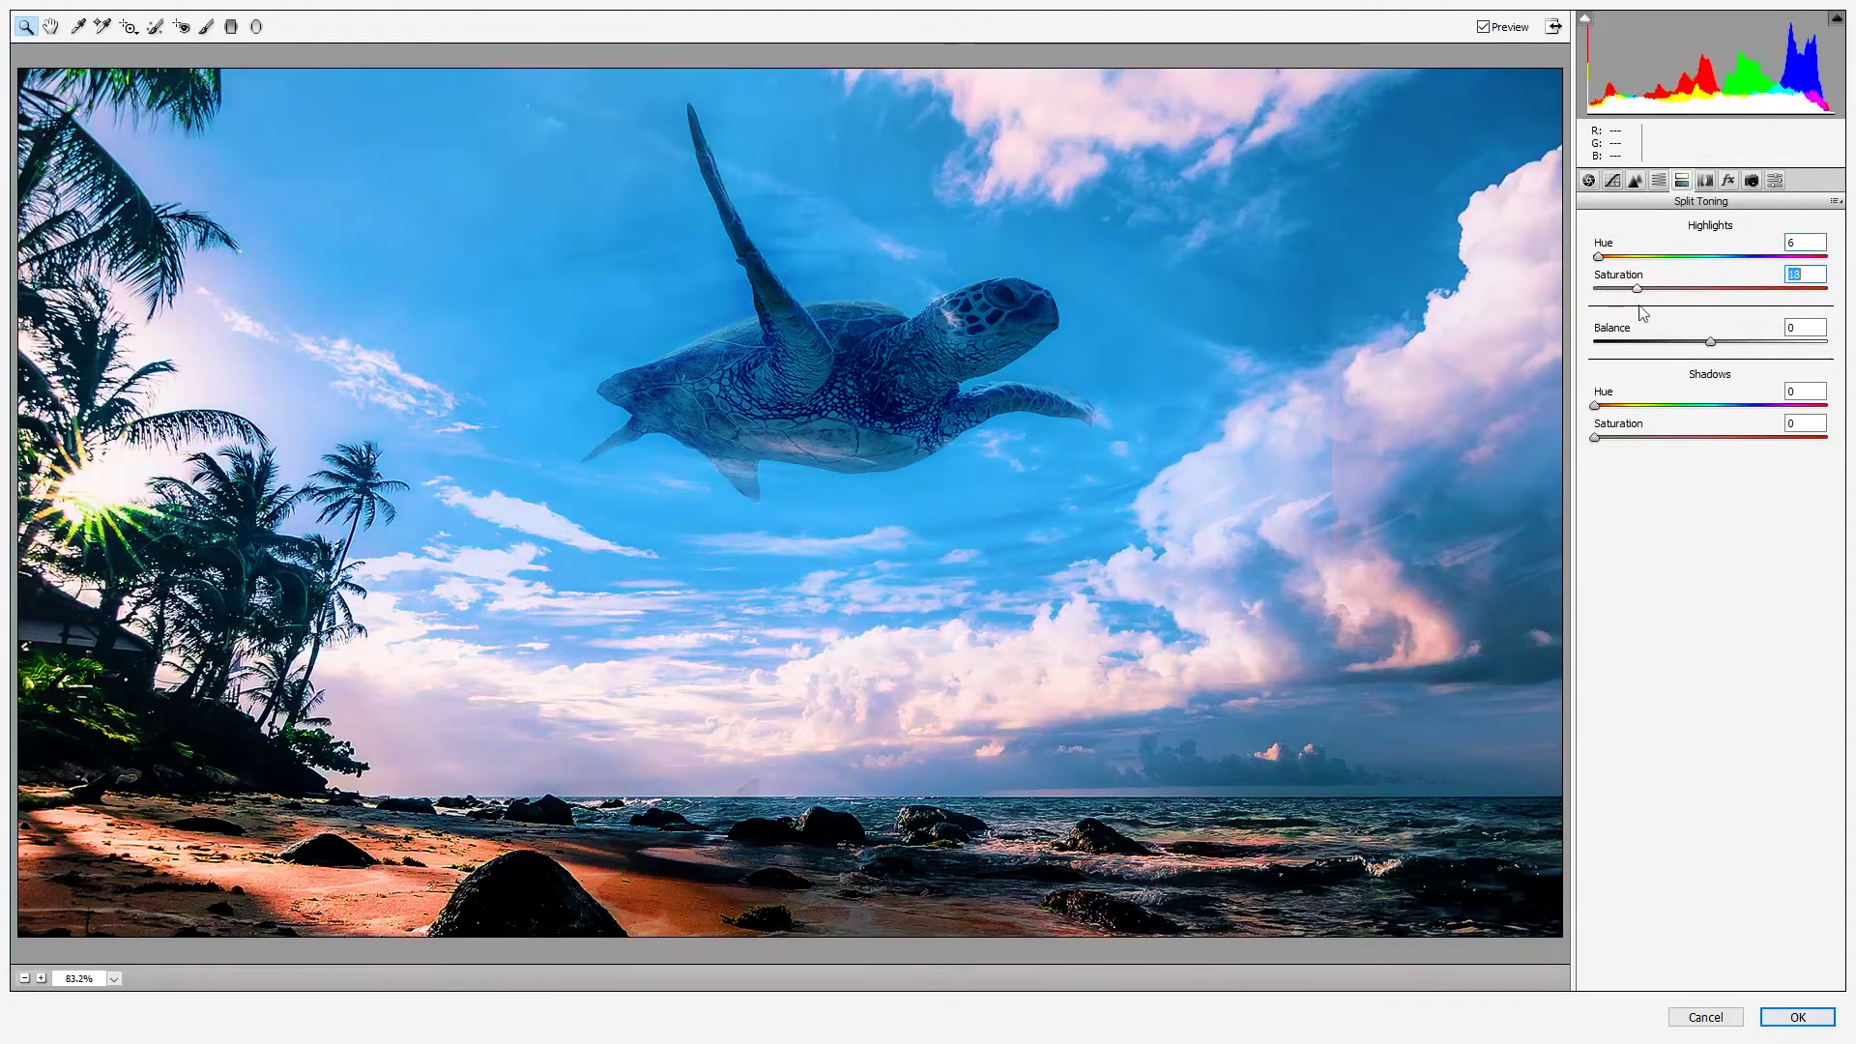
key("Return")
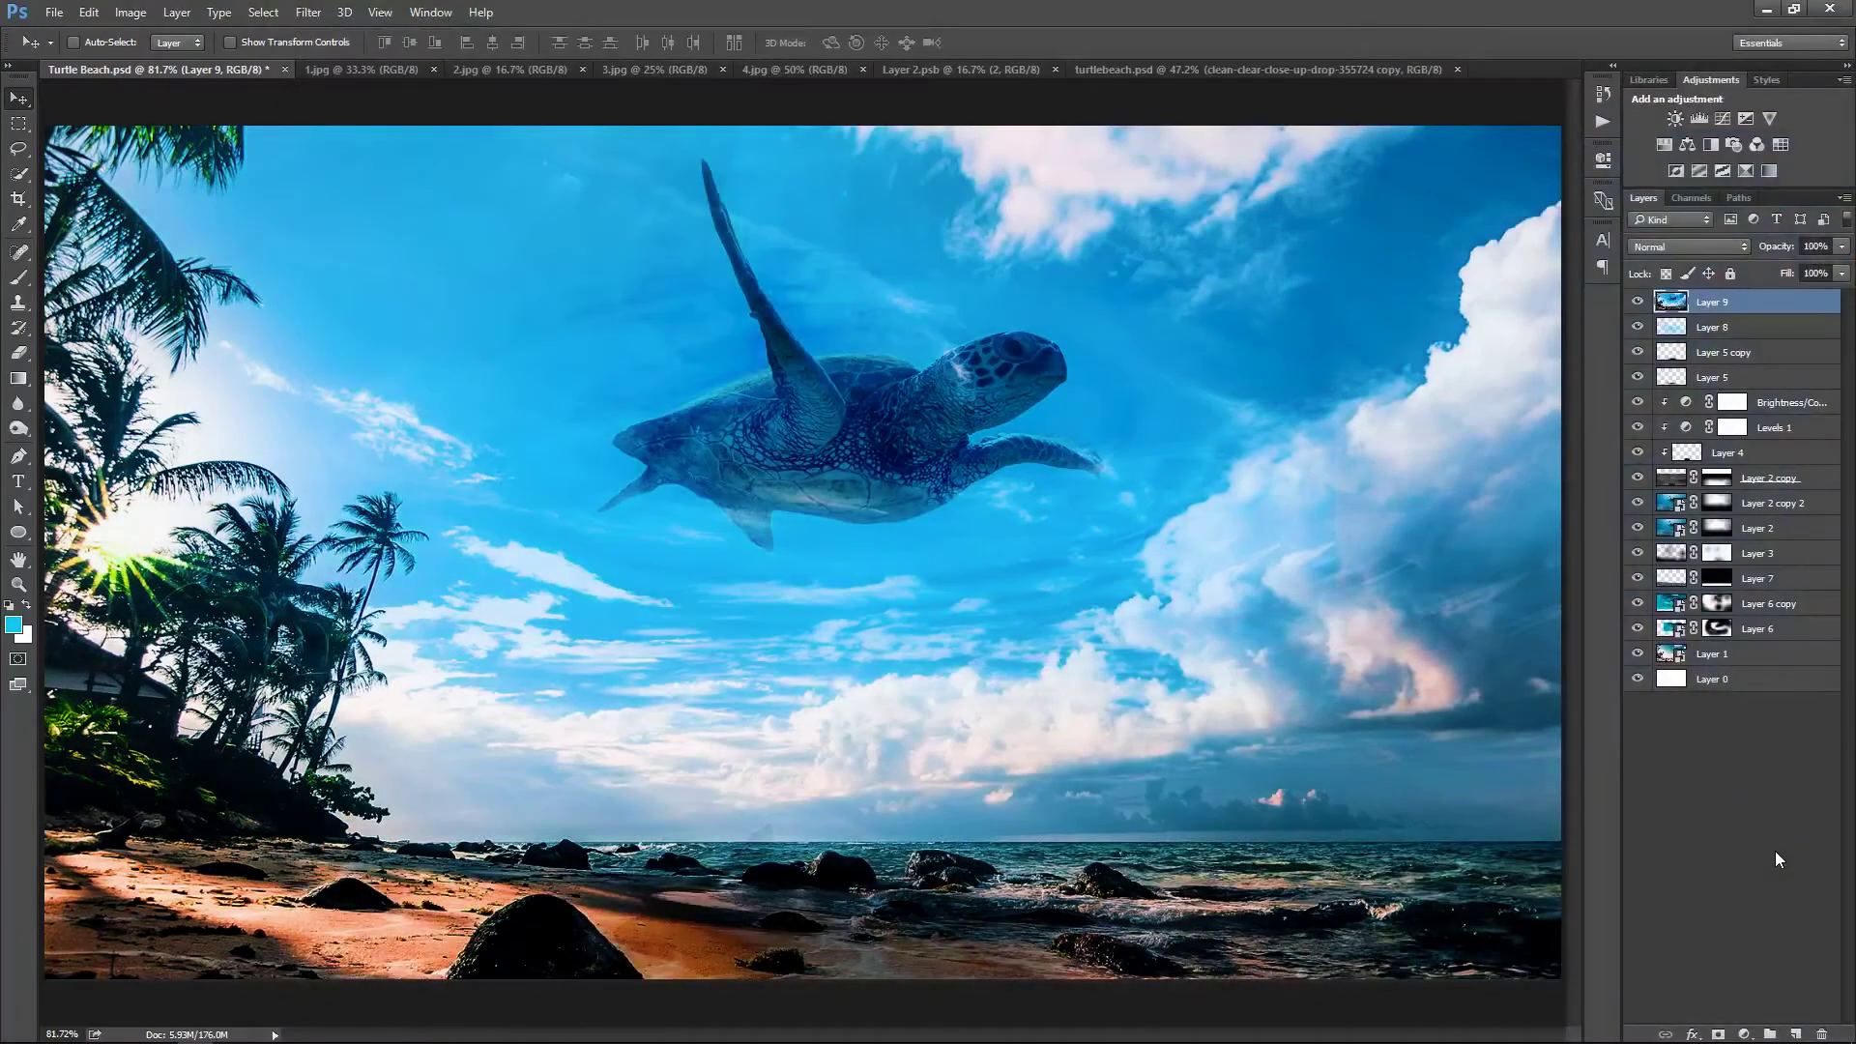
left_click(1636, 302)
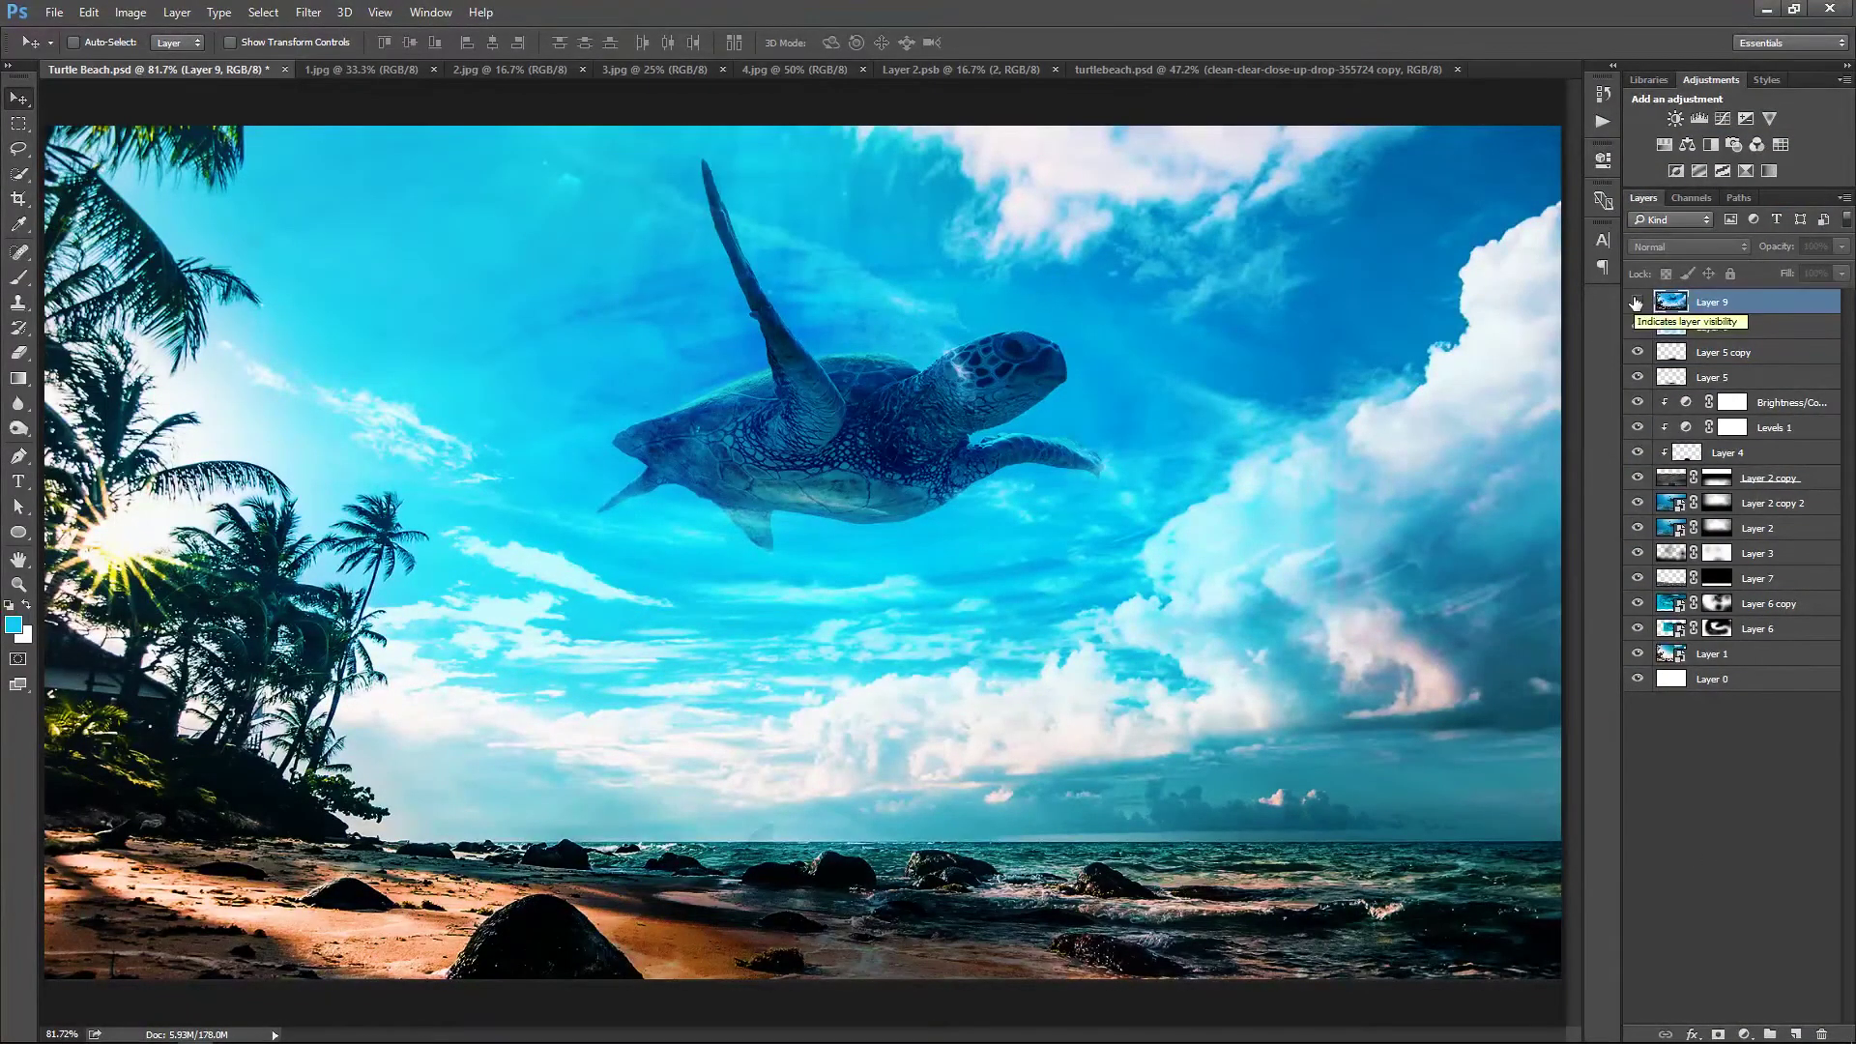
left_click(1636, 303)
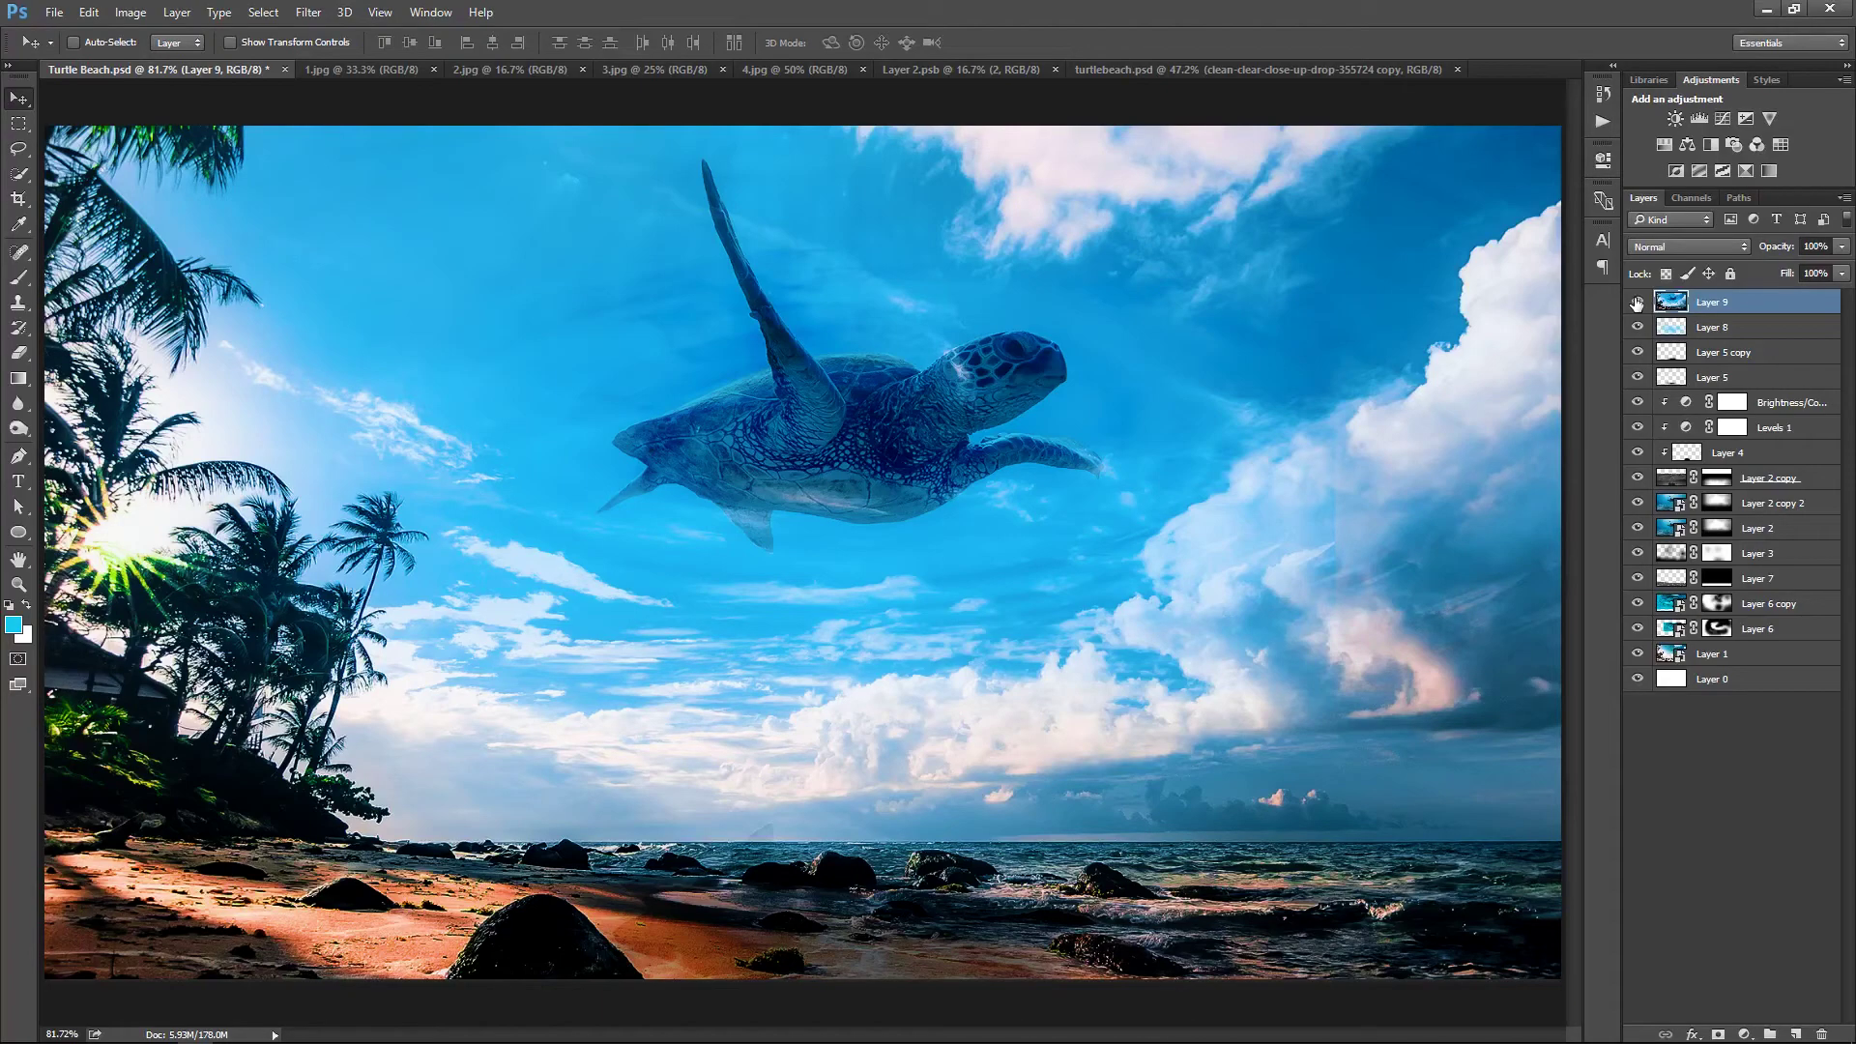
left_click(1636, 303)
left_click(1636, 303)
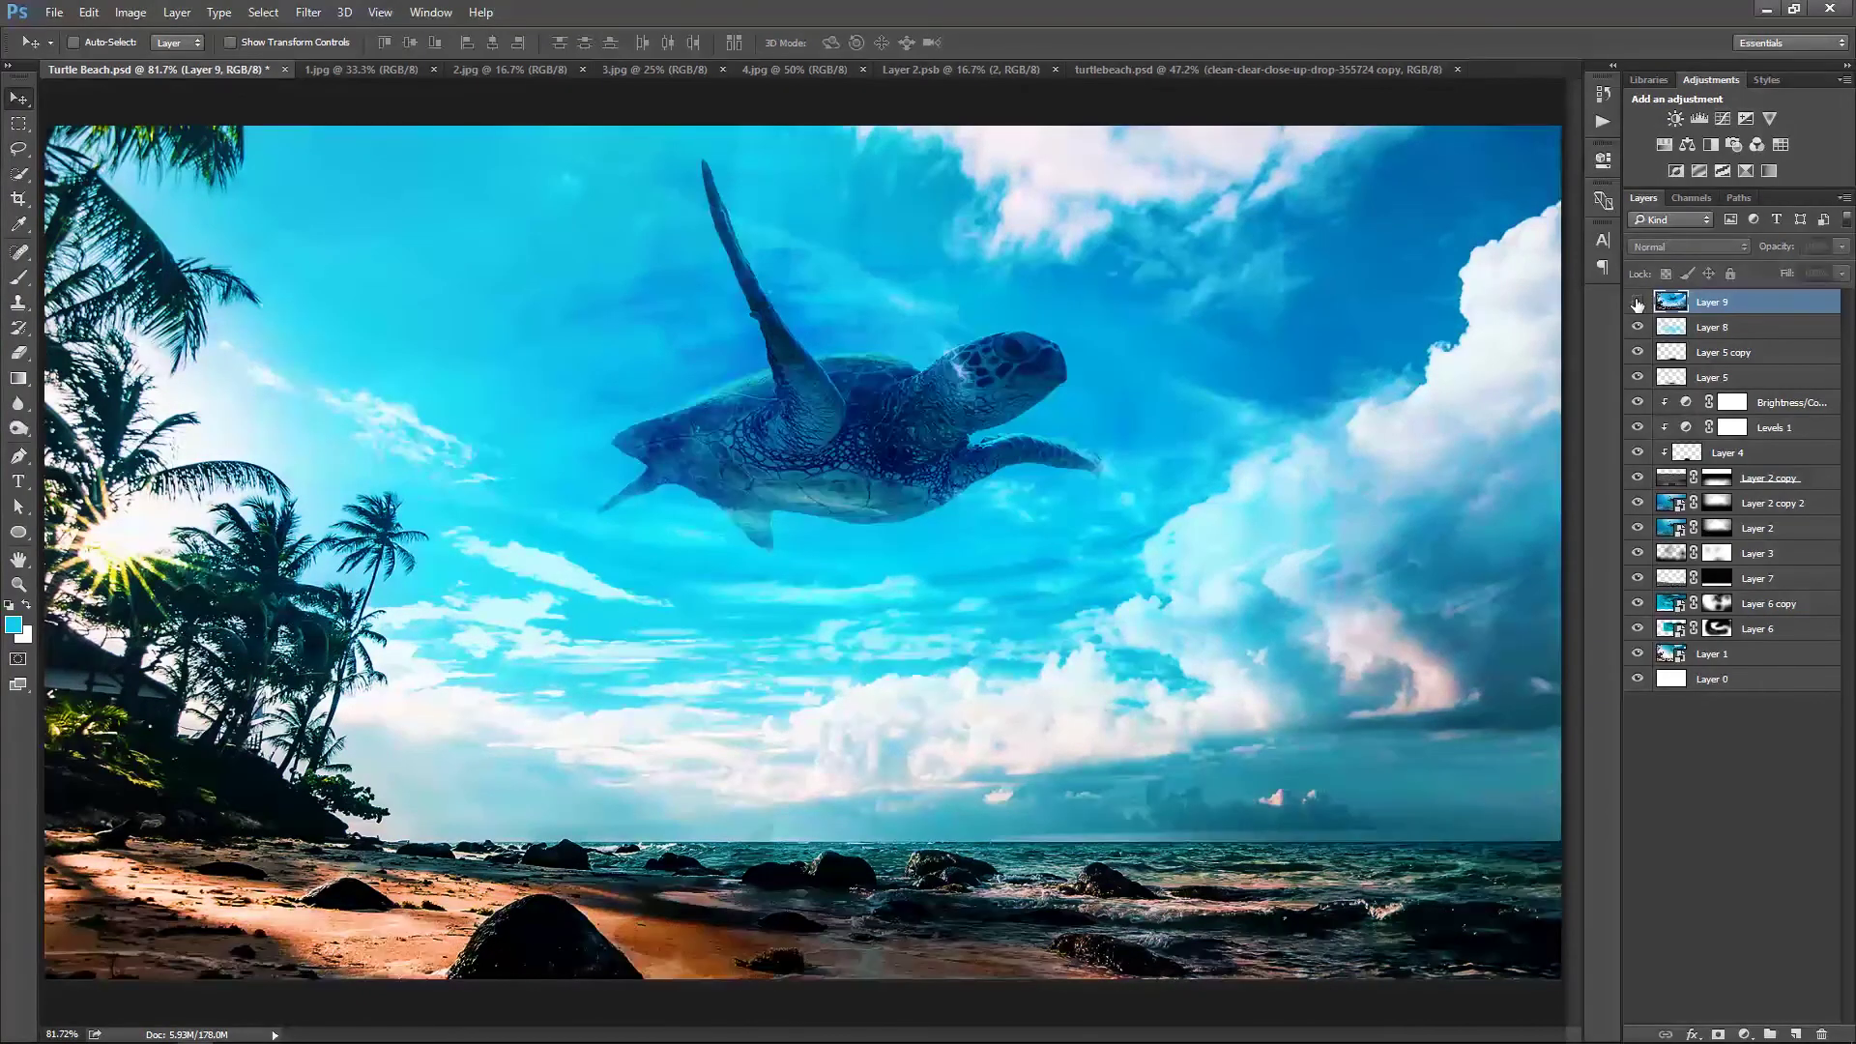
left_click(1636, 303)
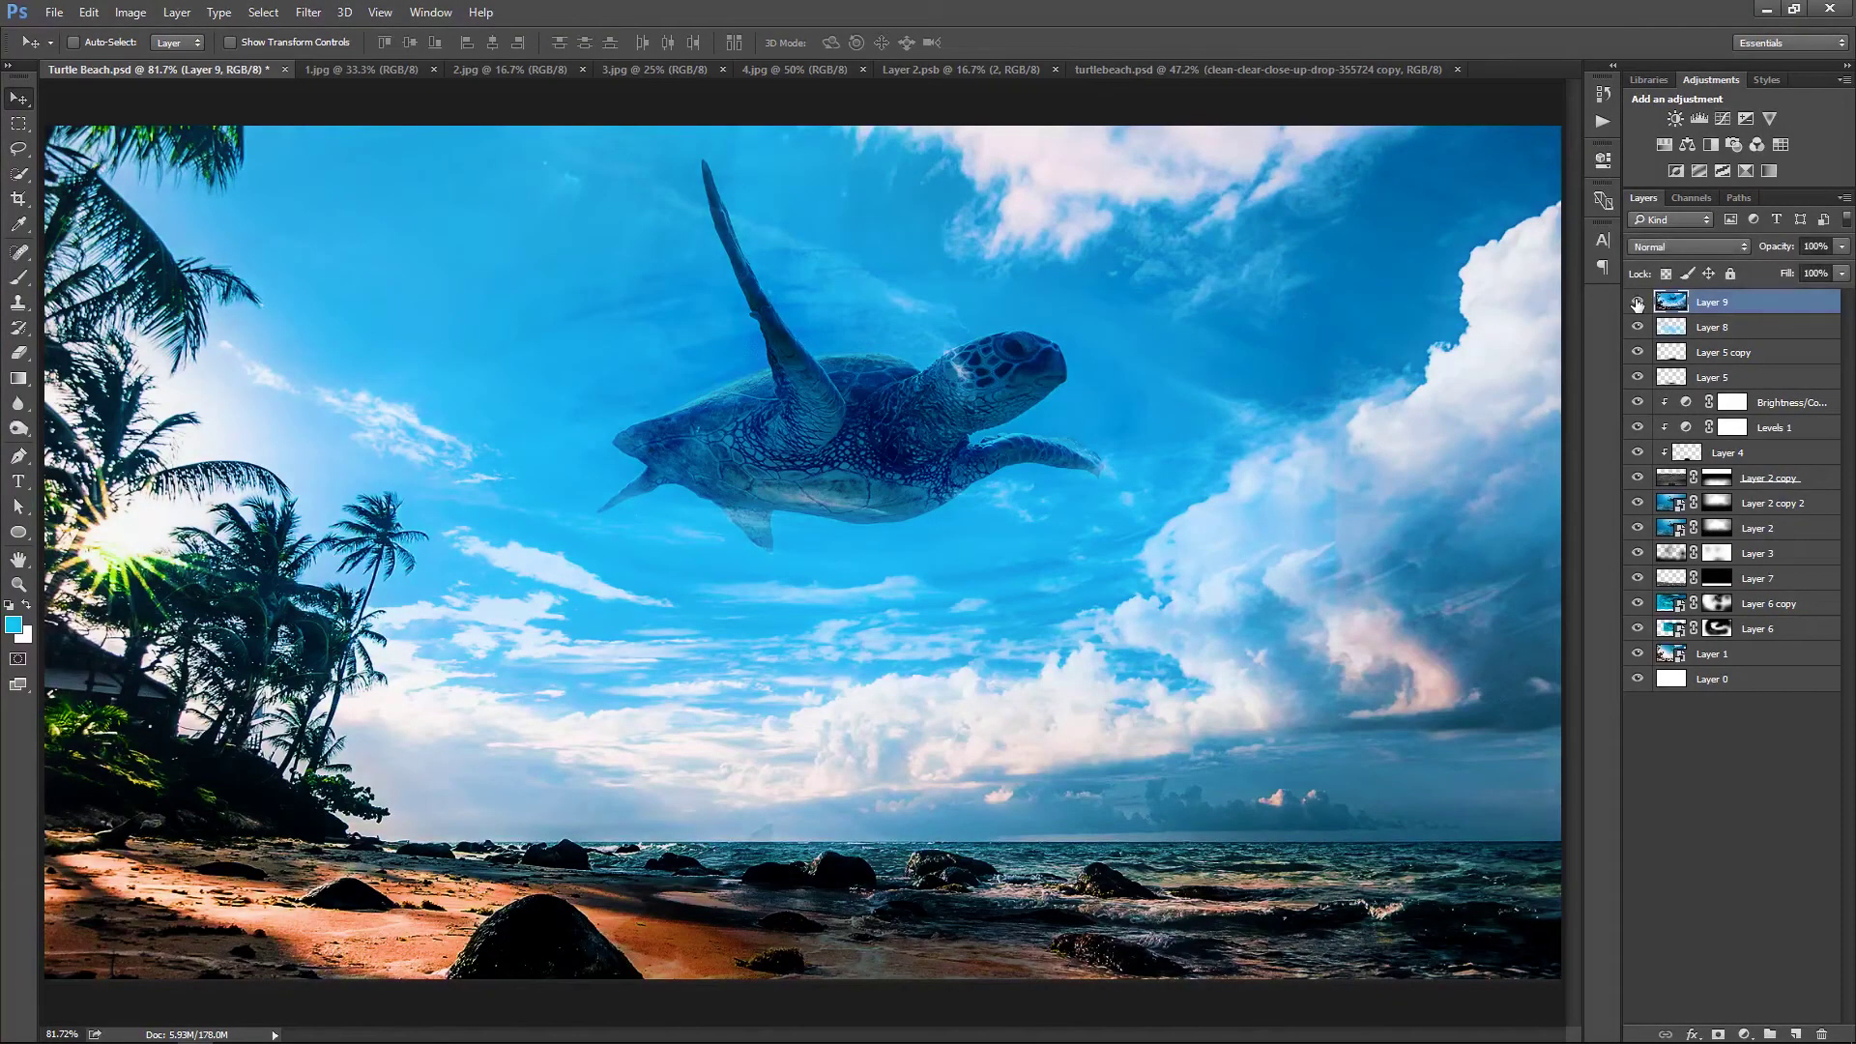